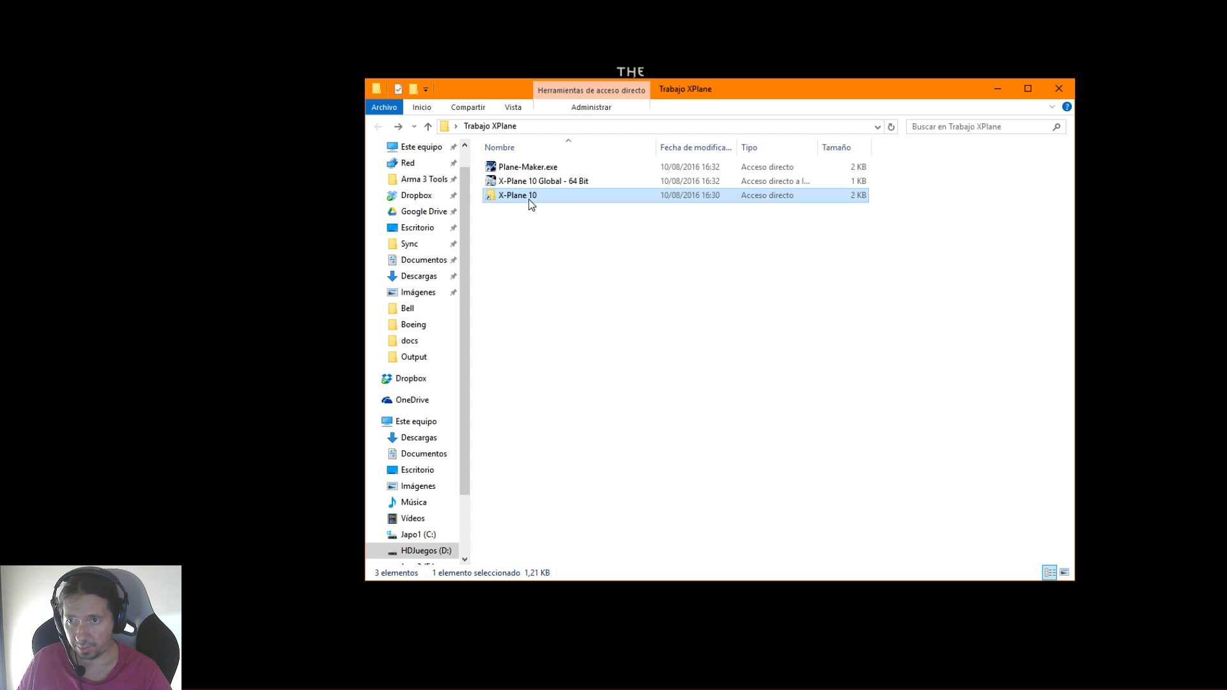
Launch Plane-Maker from the Trabajo XPlane folder and turn the CL-415 aircraft to a side view
double_click(527, 168)
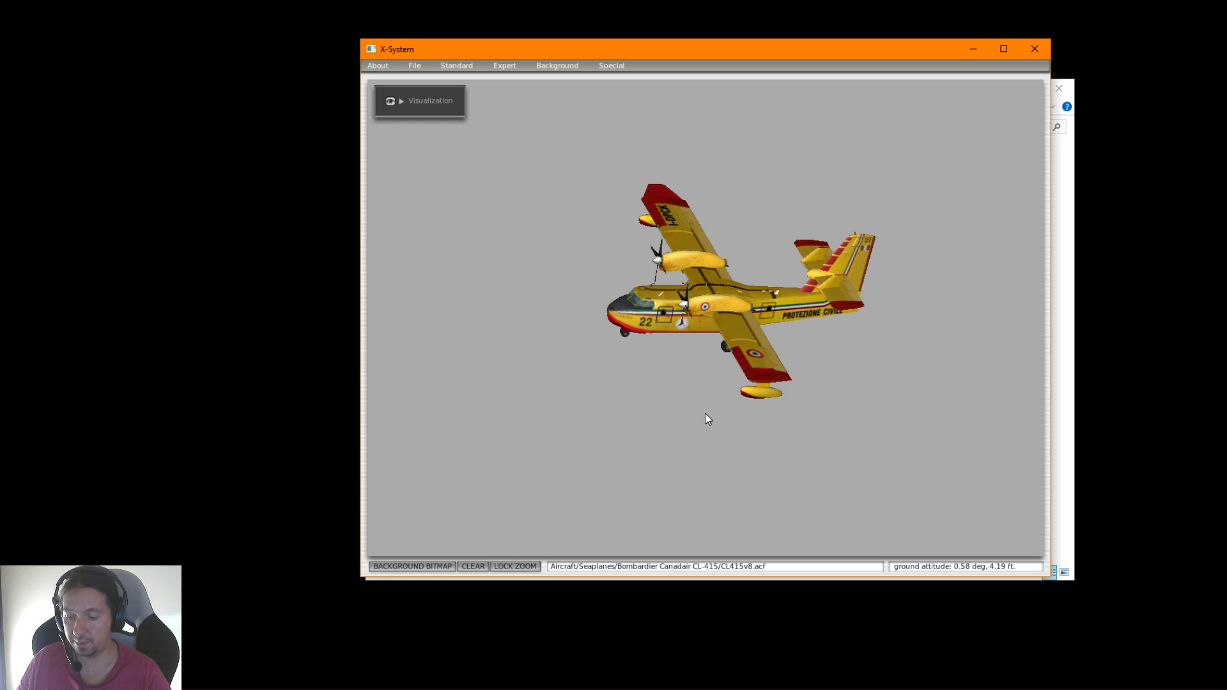
key("d")
key("s")
key("w")
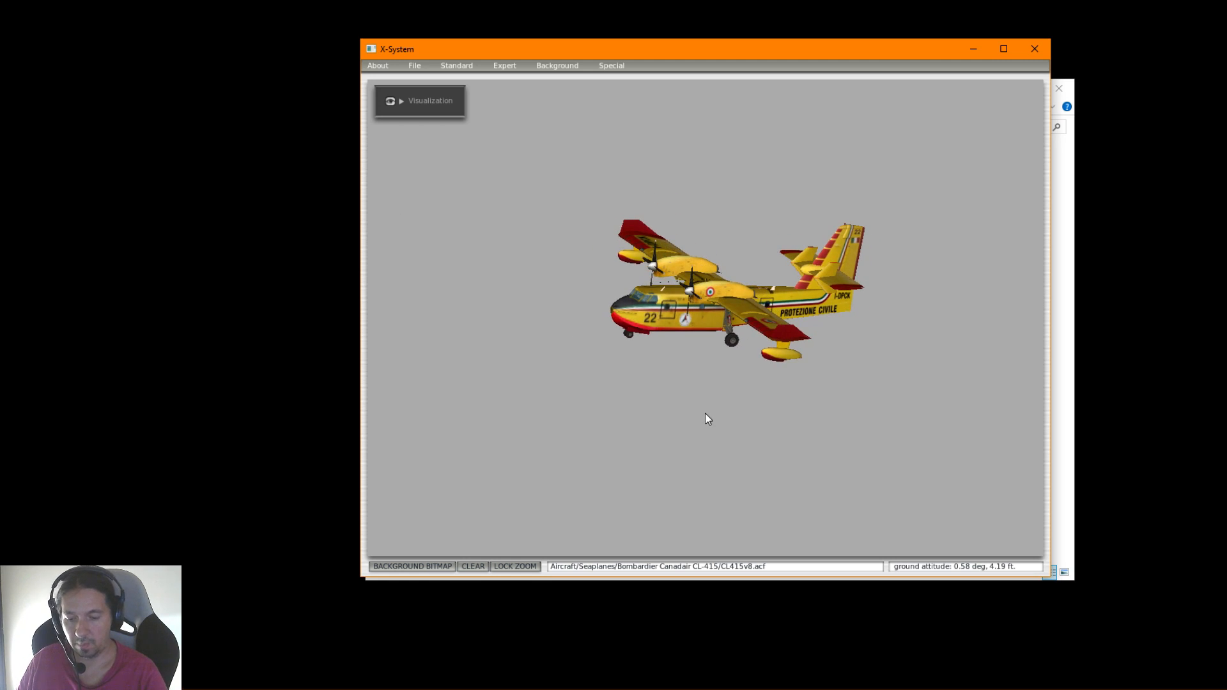
key("a")
key("s")
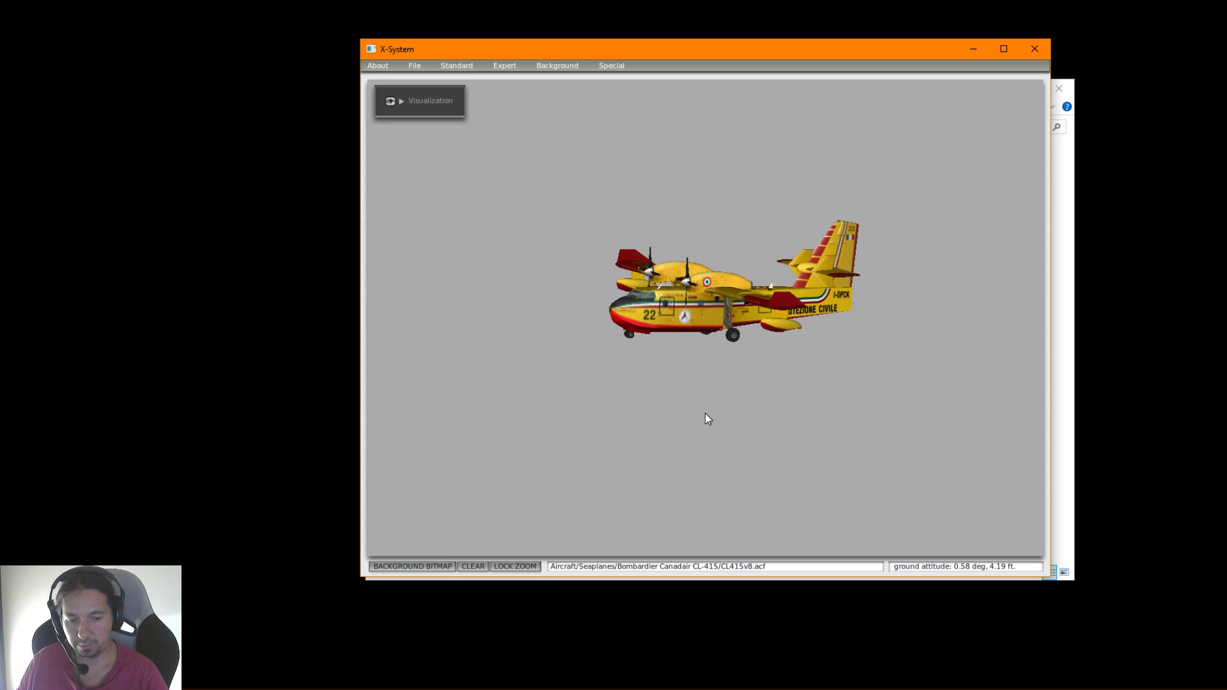
key("s")
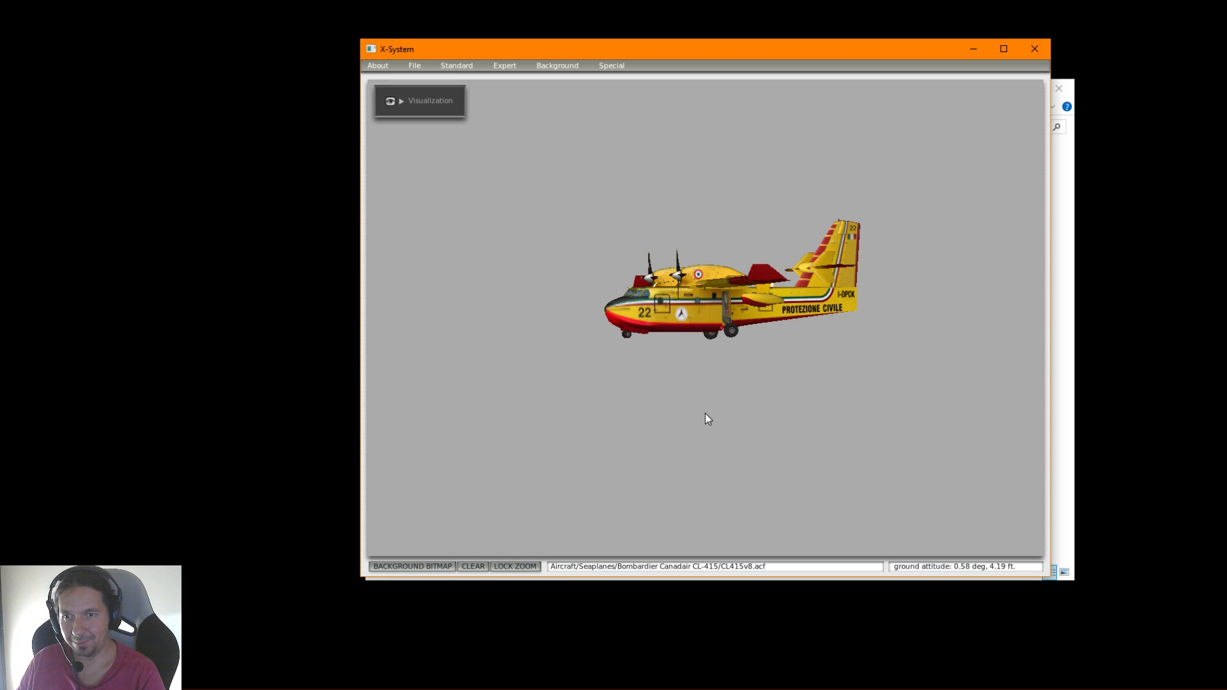
Zoom out gradually on the CL-415 and inspect its side profile
key("minus")
key("minus")
key("minus")
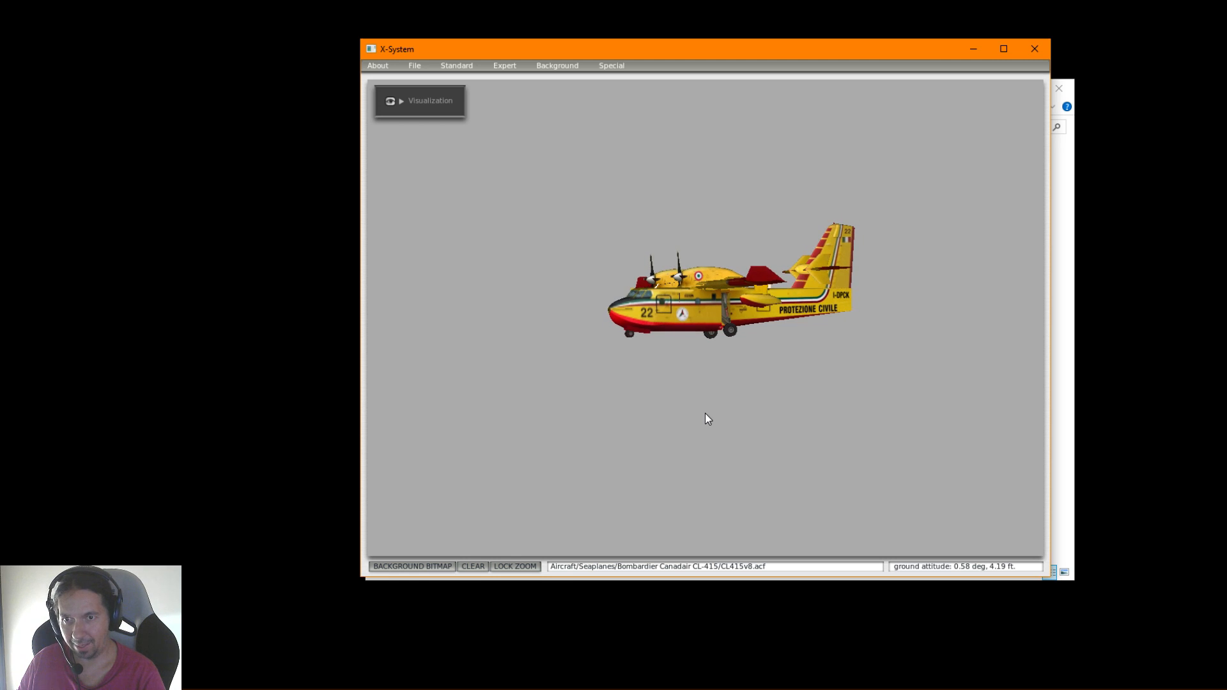
key("minus")
key("minus")
key("minus")
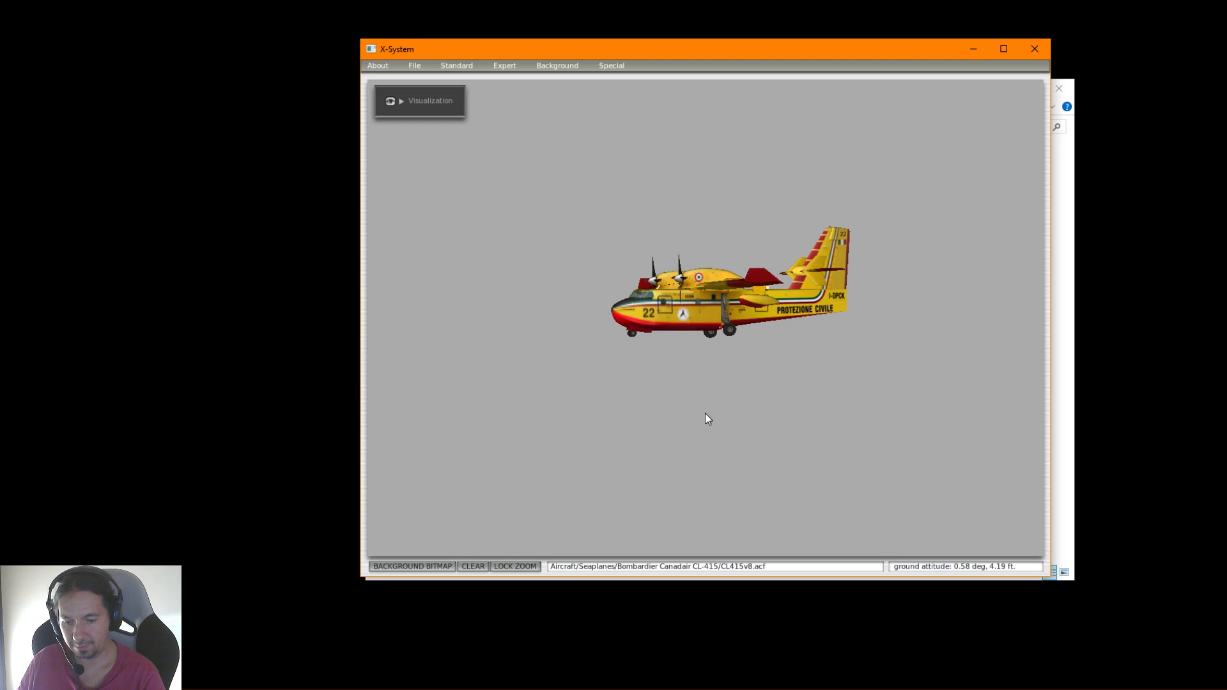
key("minus")
key("minus")
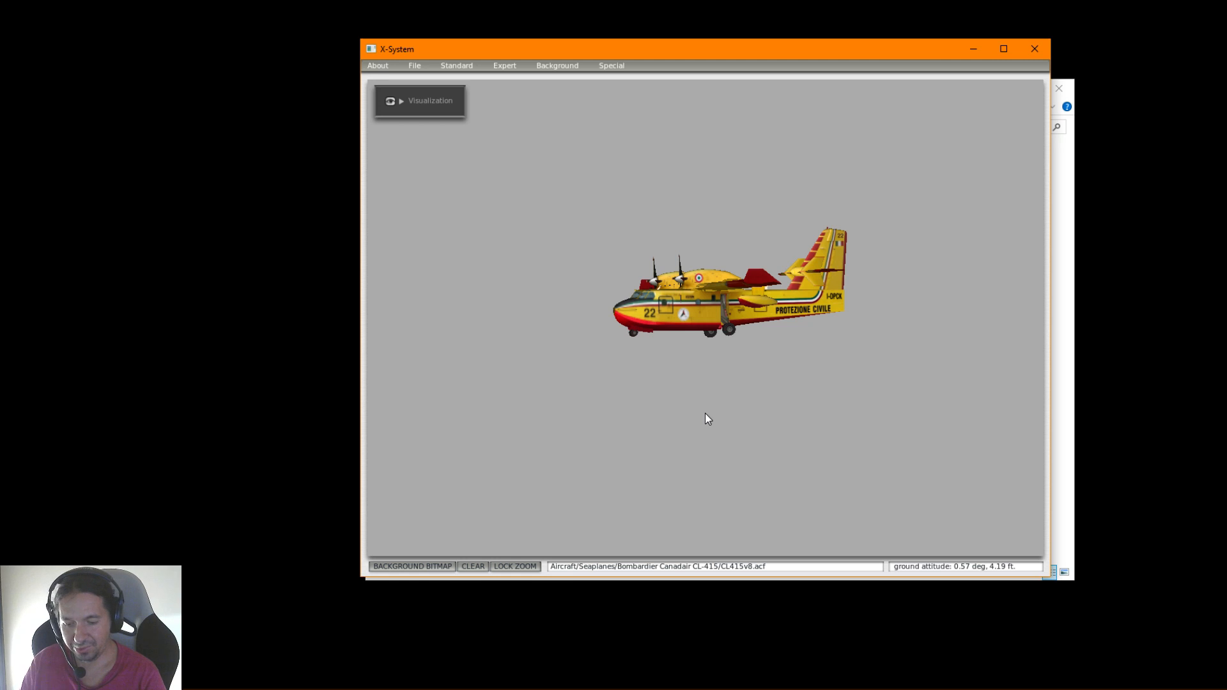
key("minus")
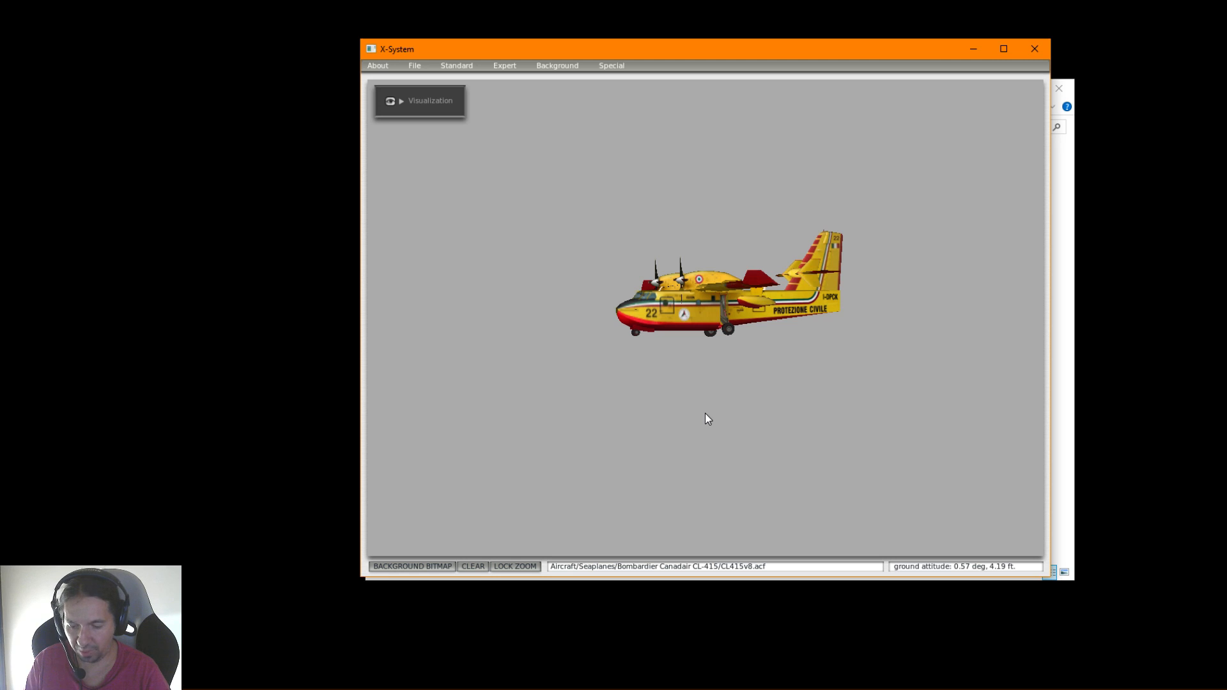
key("minus")
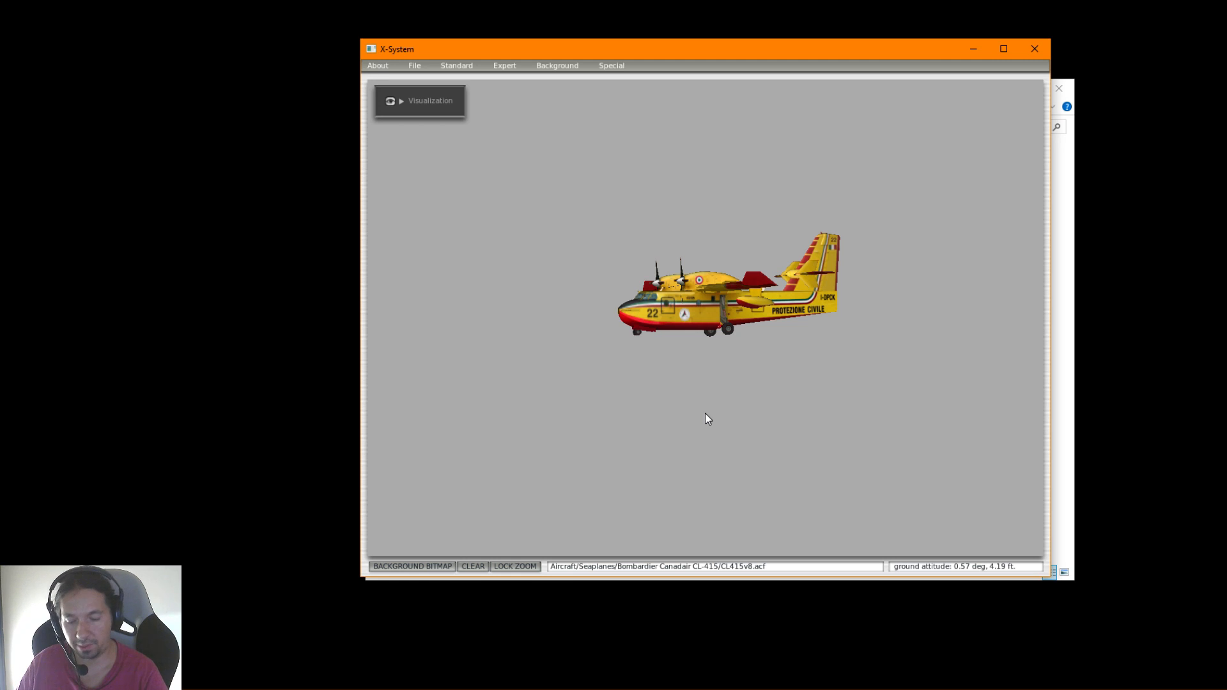
key("d")
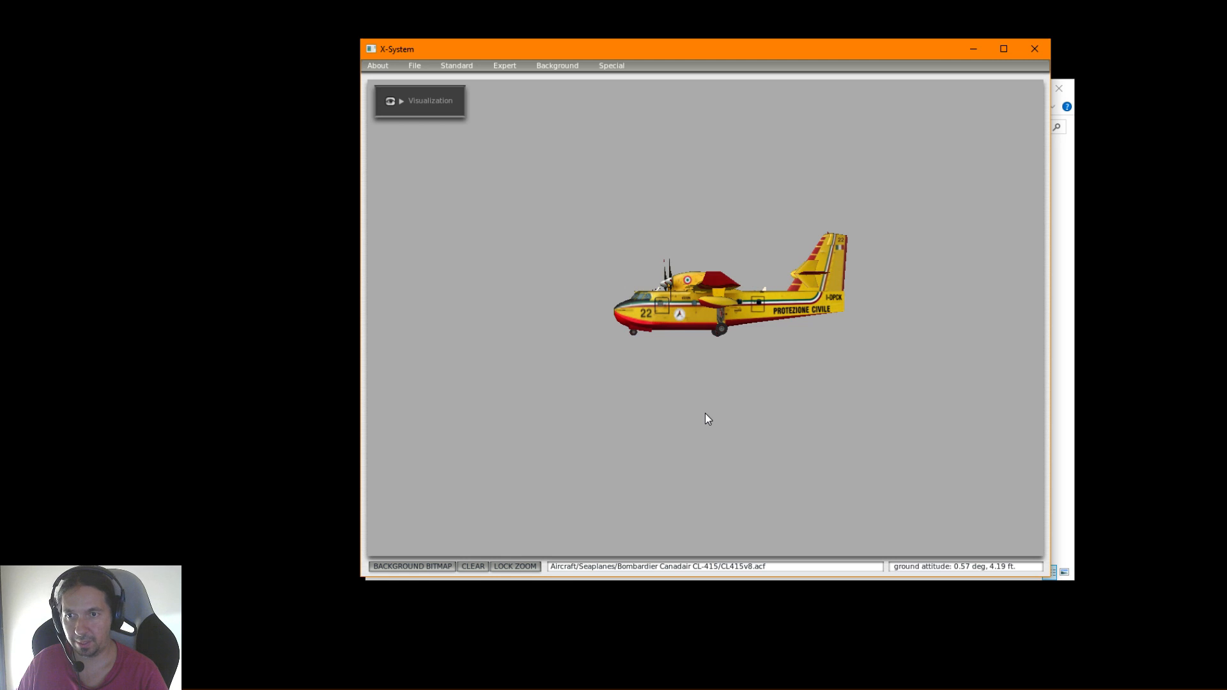
key("minus")
key("minus")
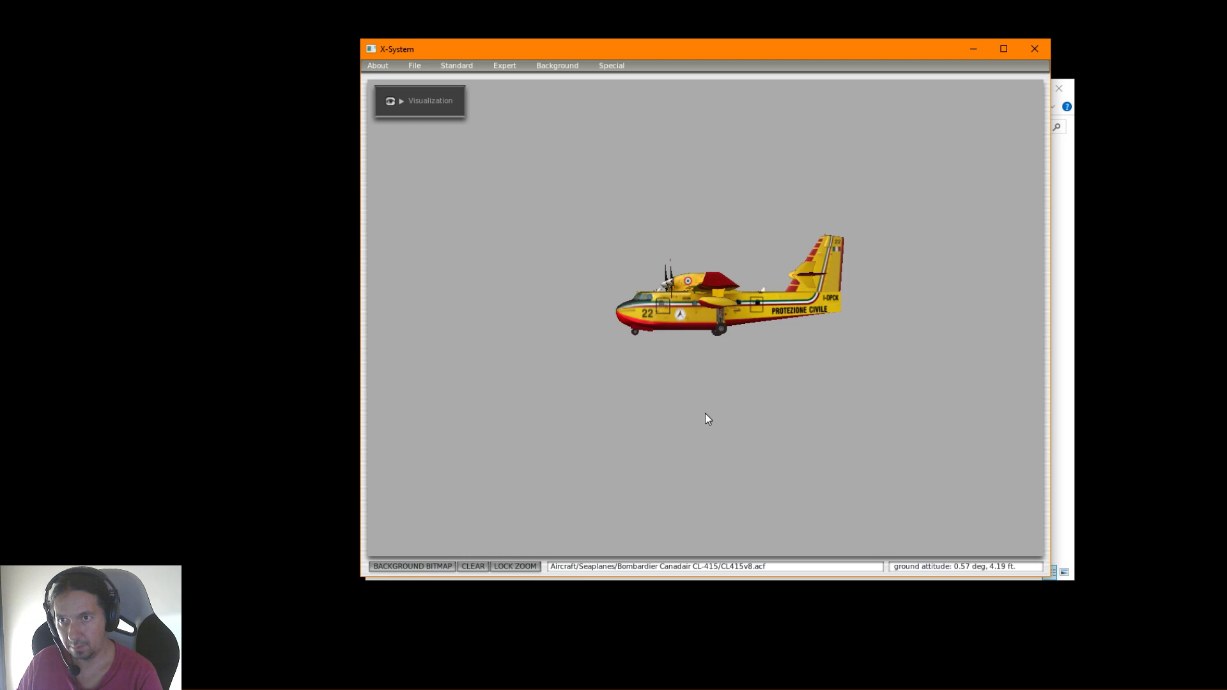
Review the full list of key assignments in the key customization screen and return to the aircraft view
left_click(612, 65)
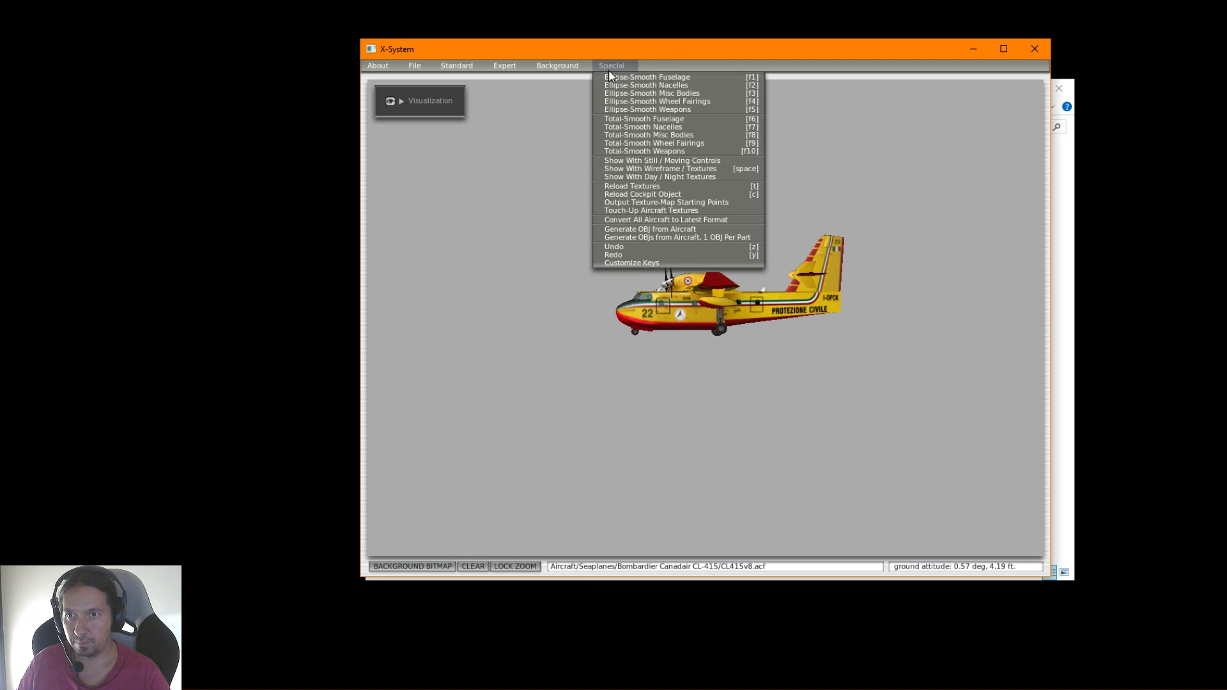
left_click(621, 262)
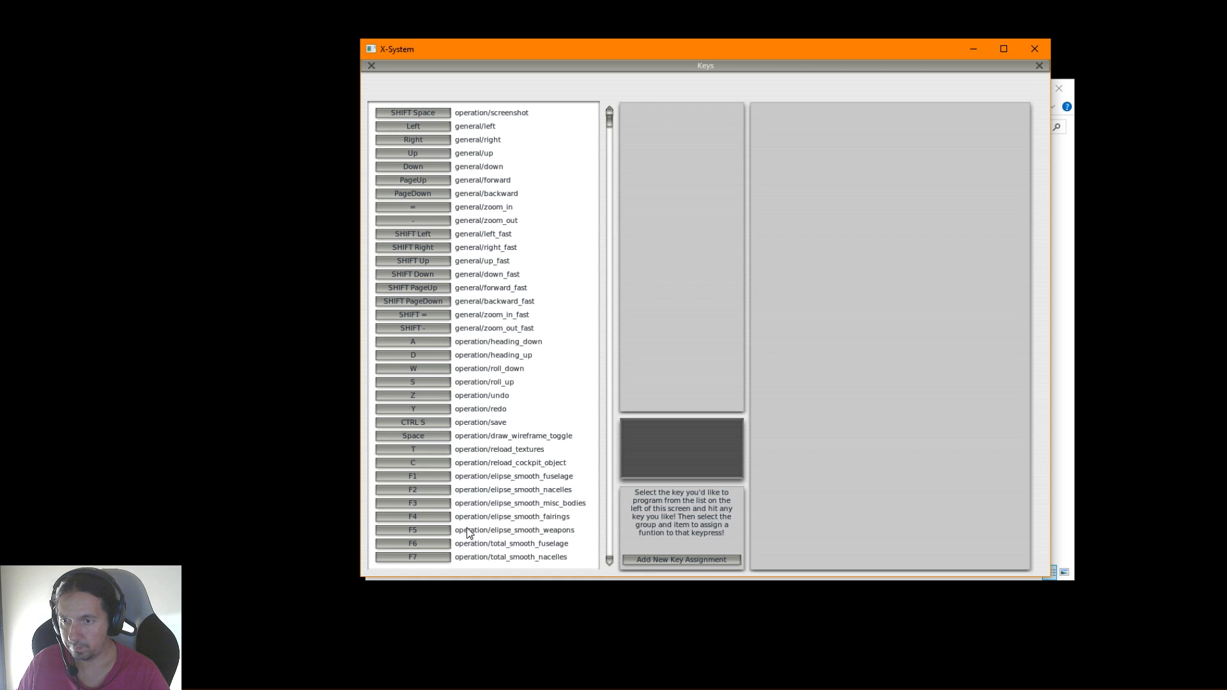
left_click_drag(604, 126, 624, 510)
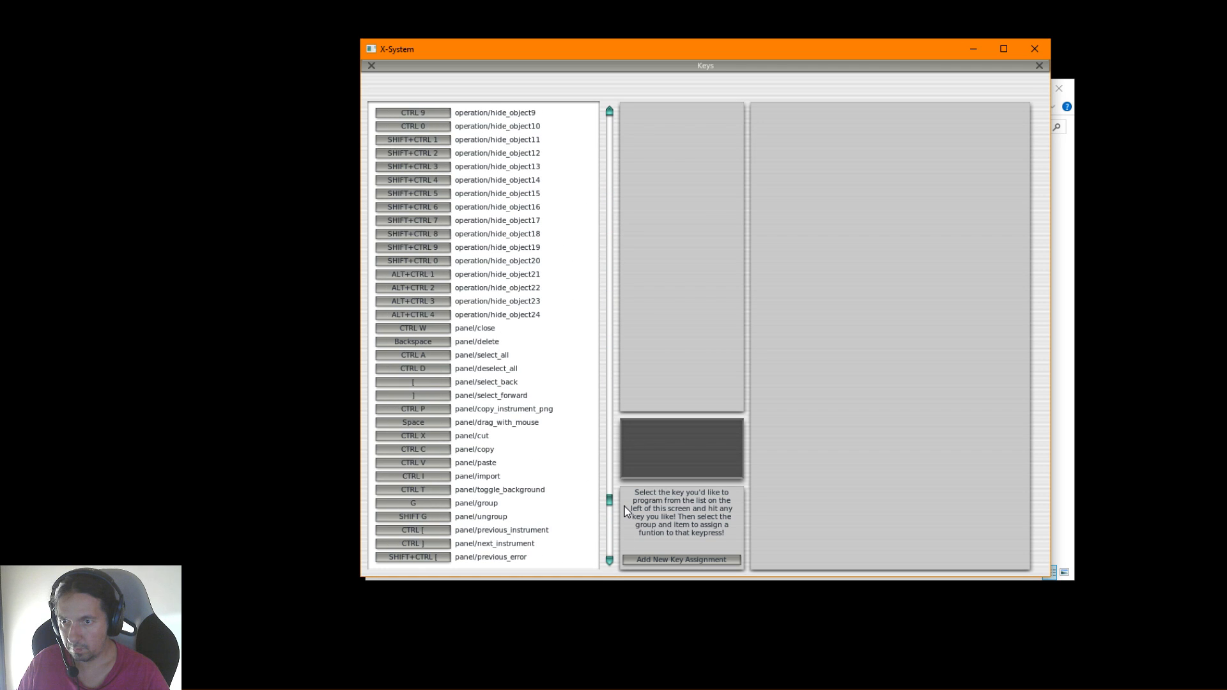
left_click_drag(624, 509, 651, 118)
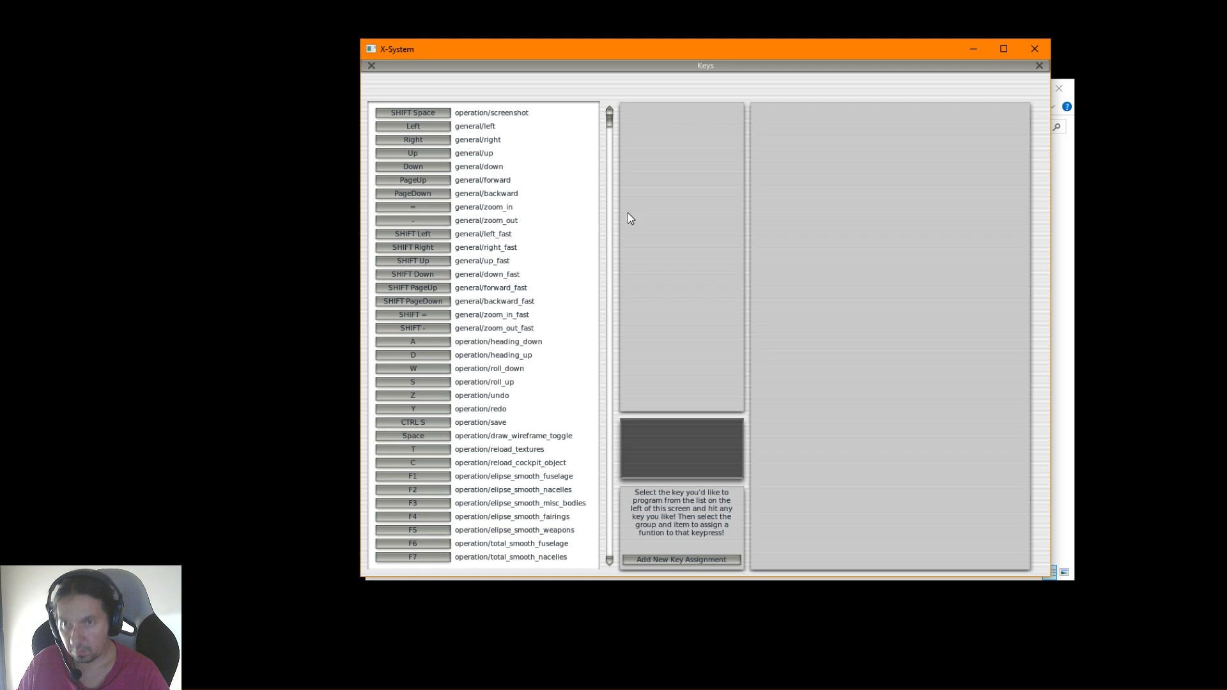
left_click(1034, 49)
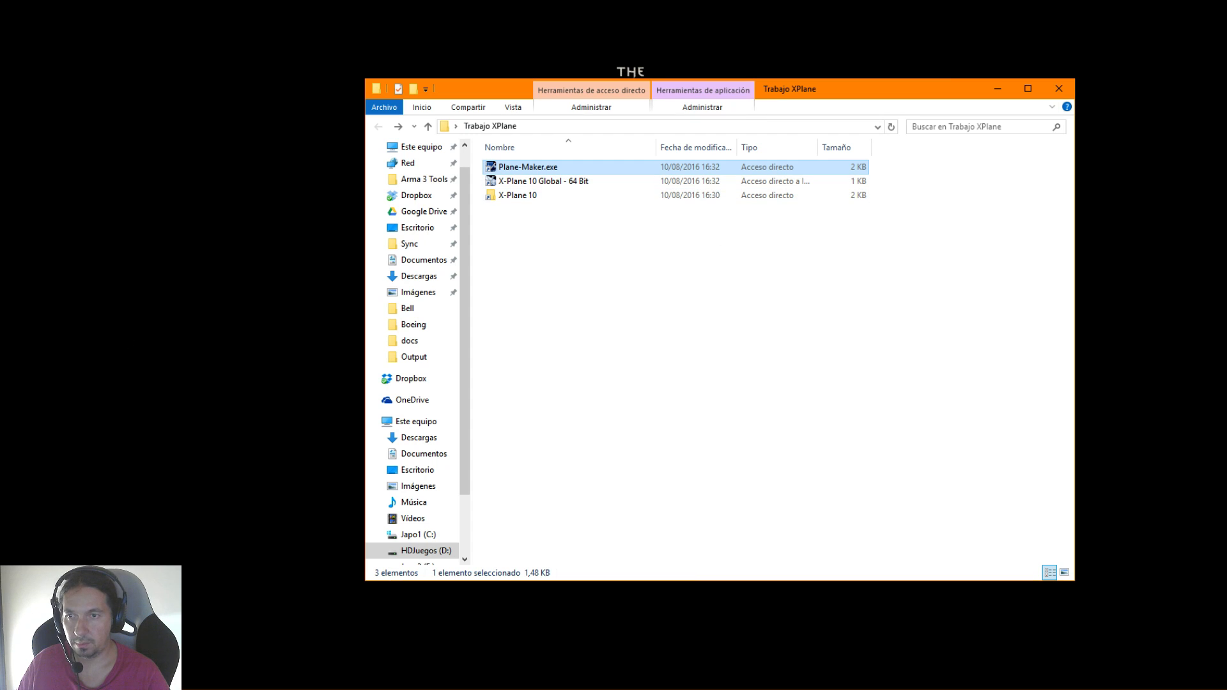
key("alt+Tab")
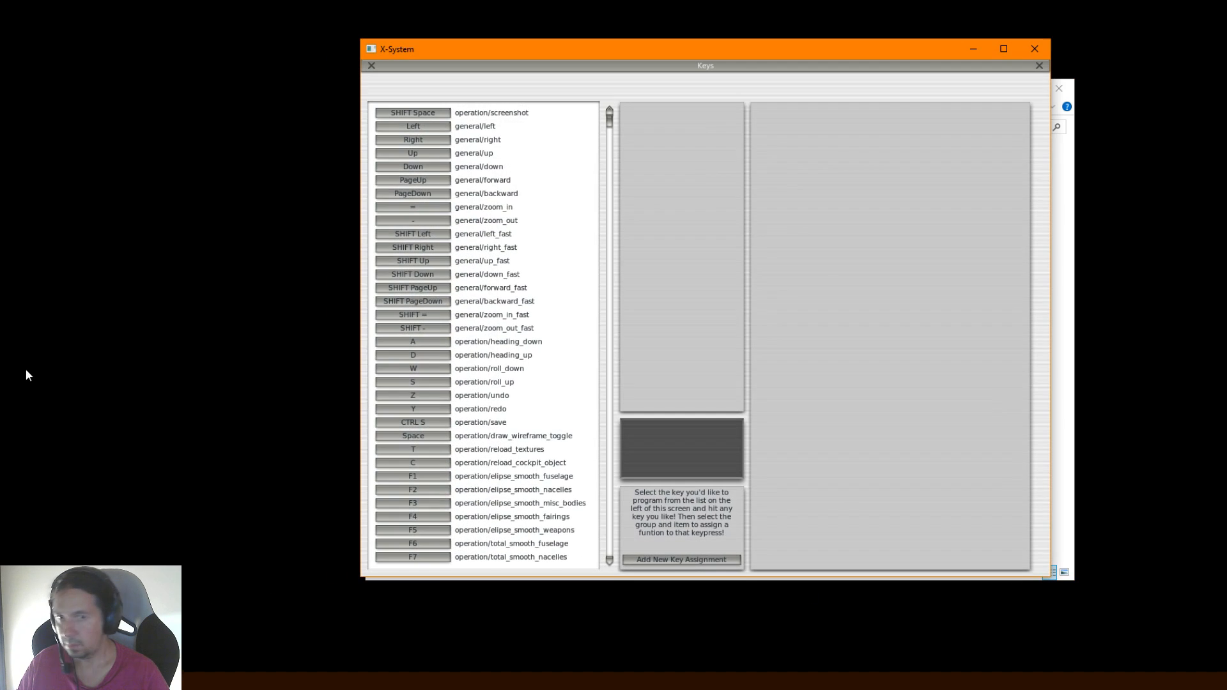
left_click(372, 65)
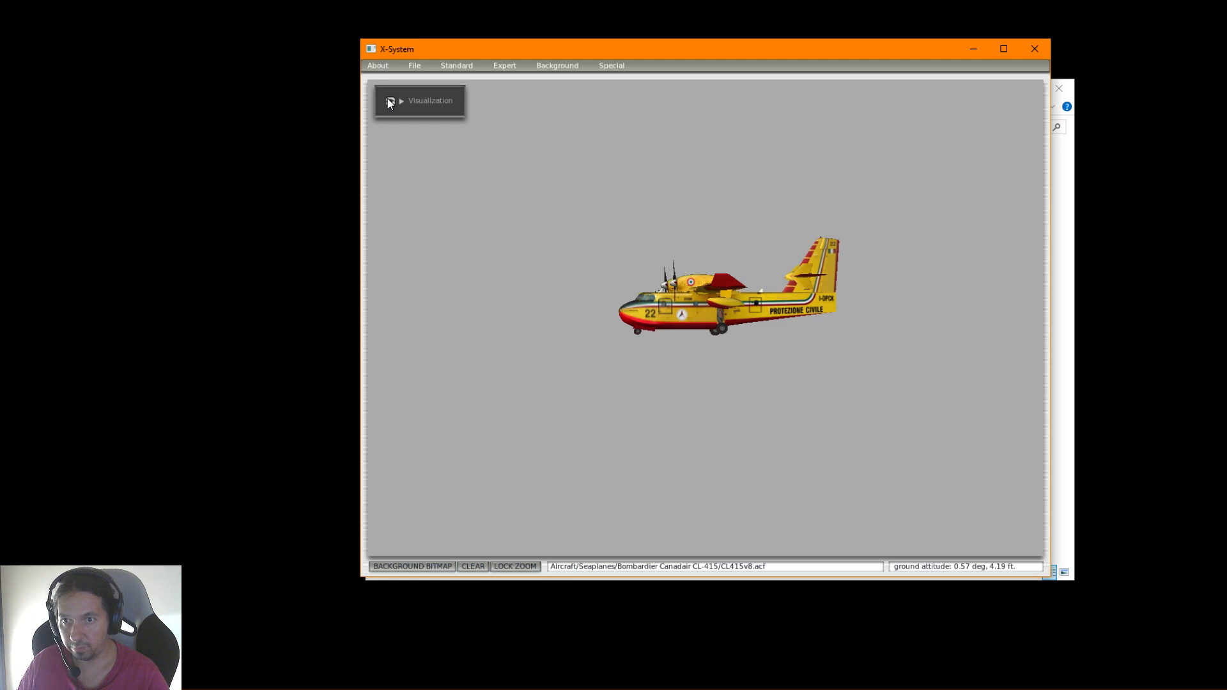
Assign E to general/zoom_in and Q to general/zoom_out, and try the zoom in the aircraft view
left_click(601, 66)
left_click(637, 266)
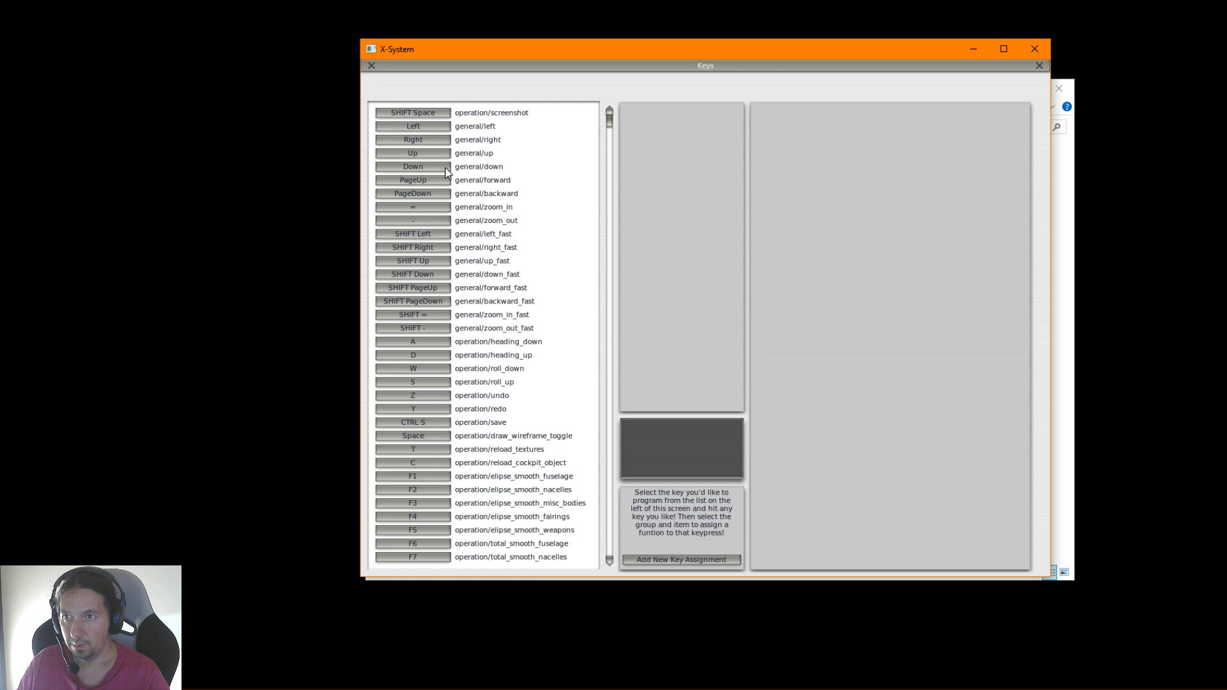
left_click(431, 208)
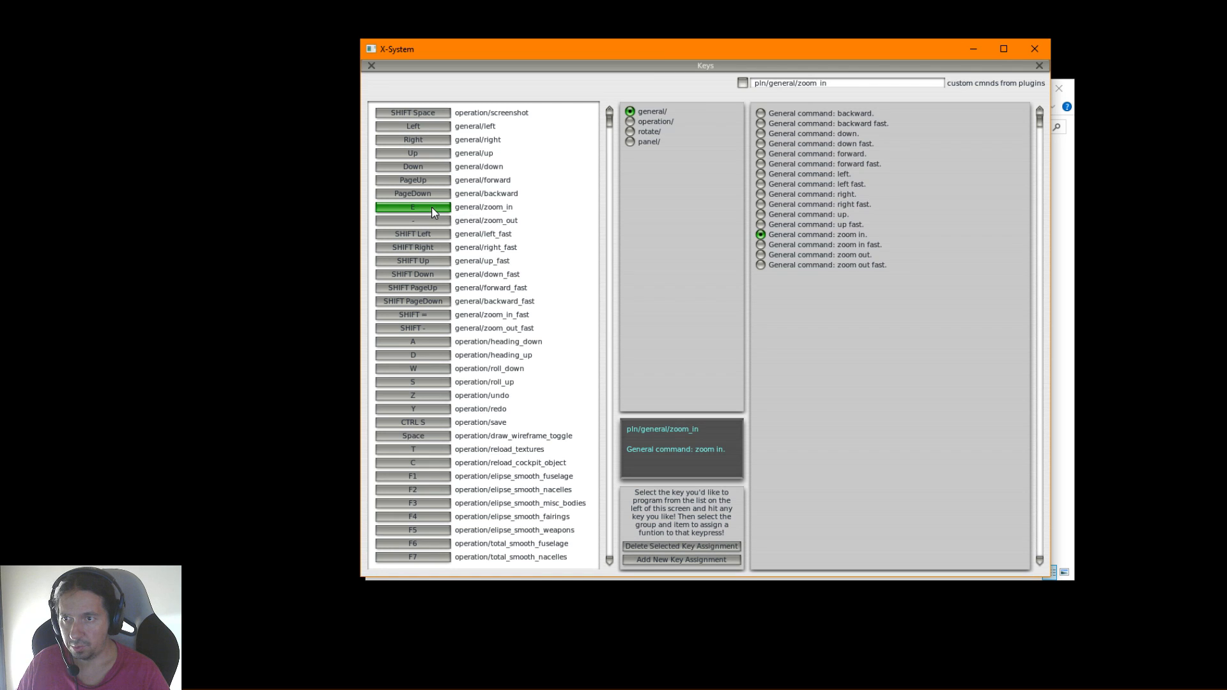
left_click(429, 219)
key("q")
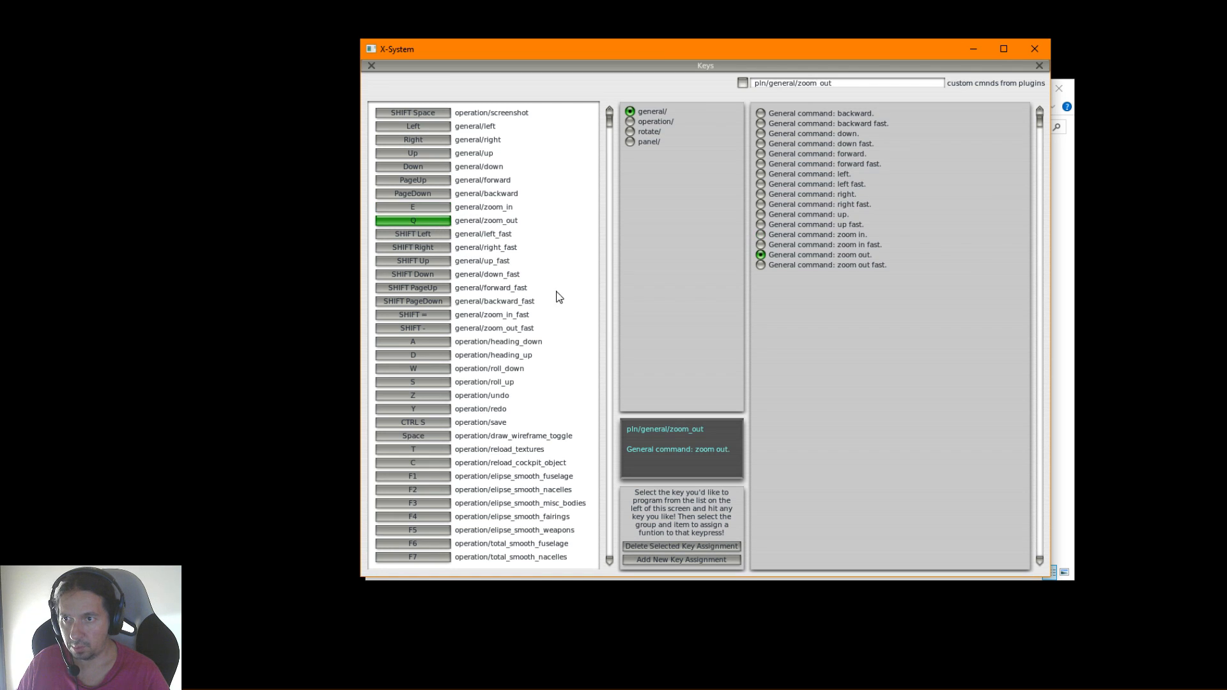
left_click(1038, 66)
key("e")
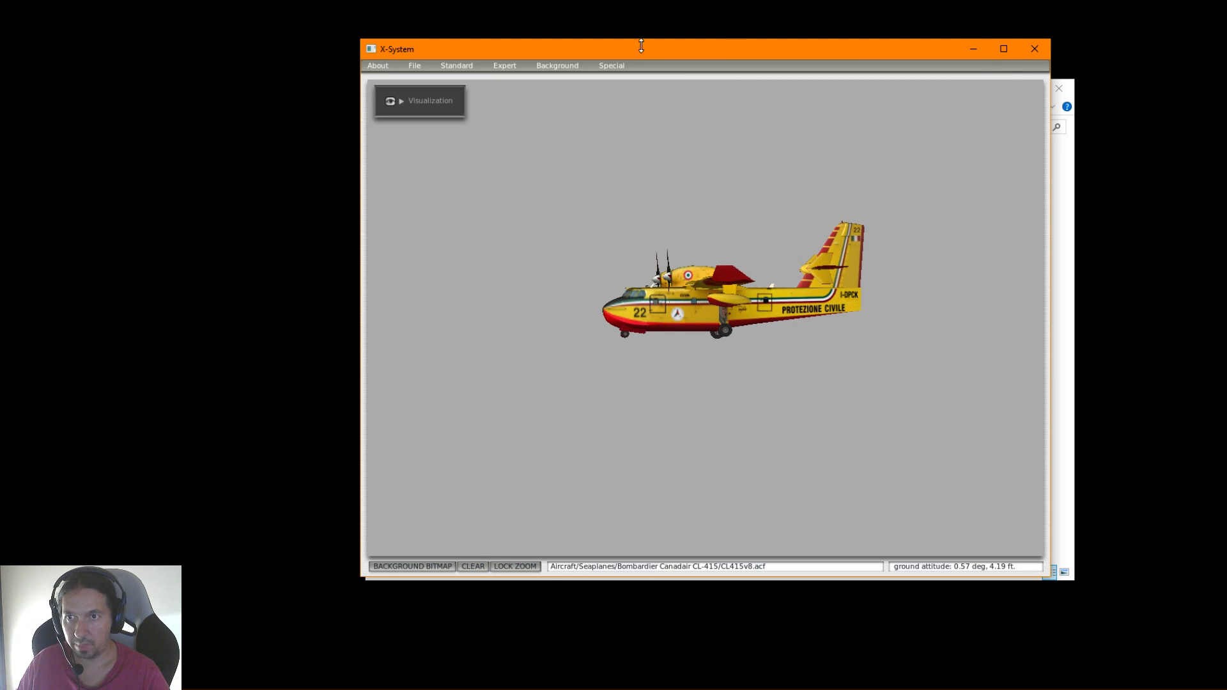
Assign Shift+E to general/zoom_in_fast and Shift+Q to general/zoom_out_fast in the key customization
left_click(604, 66)
left_click(616, 262)
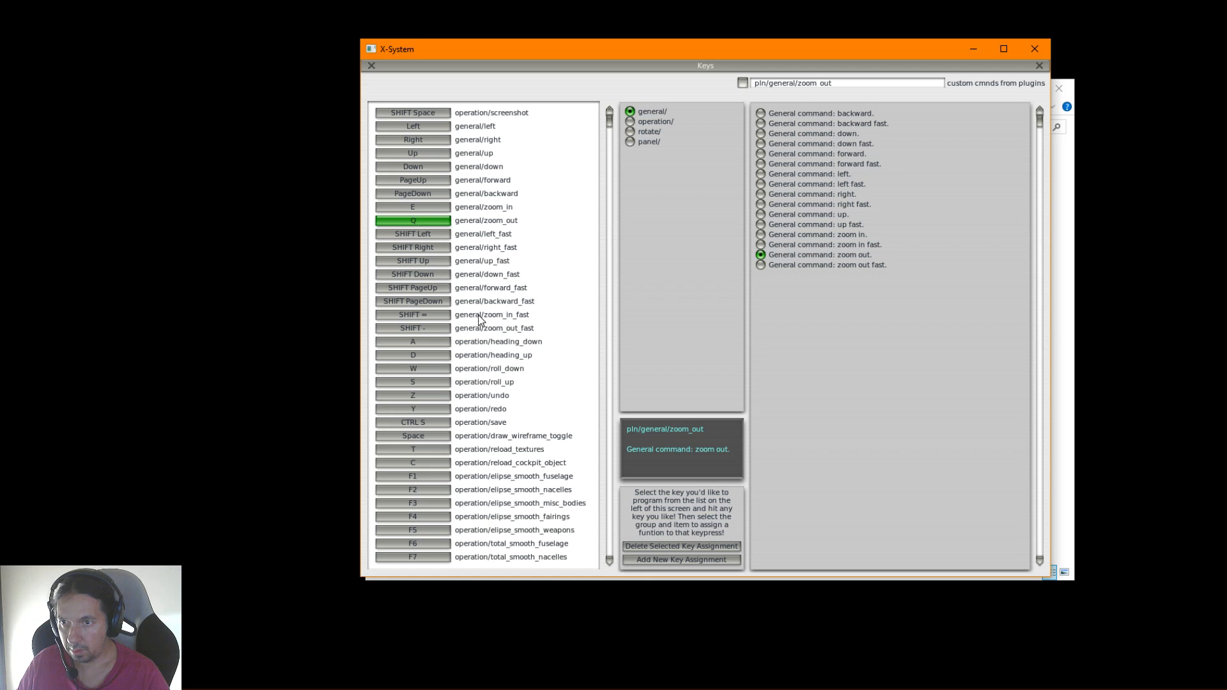
left_click(438, 319)
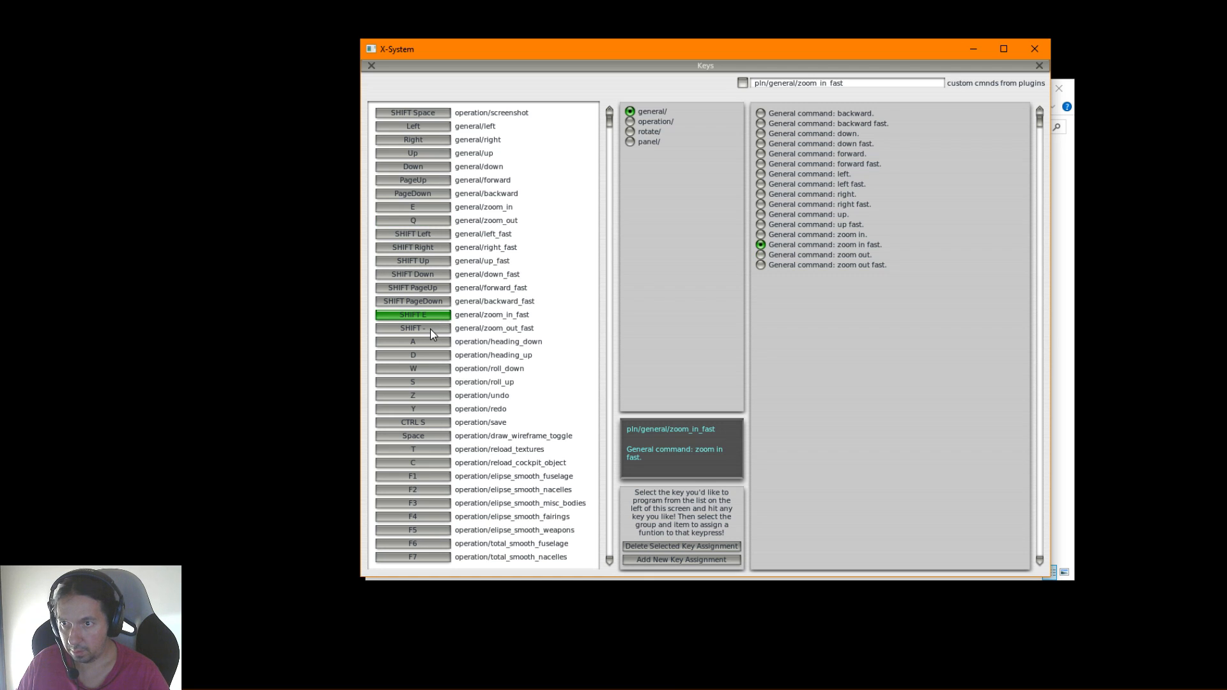
key("shift+e")
left_click(432, 330)
key("shift+q")
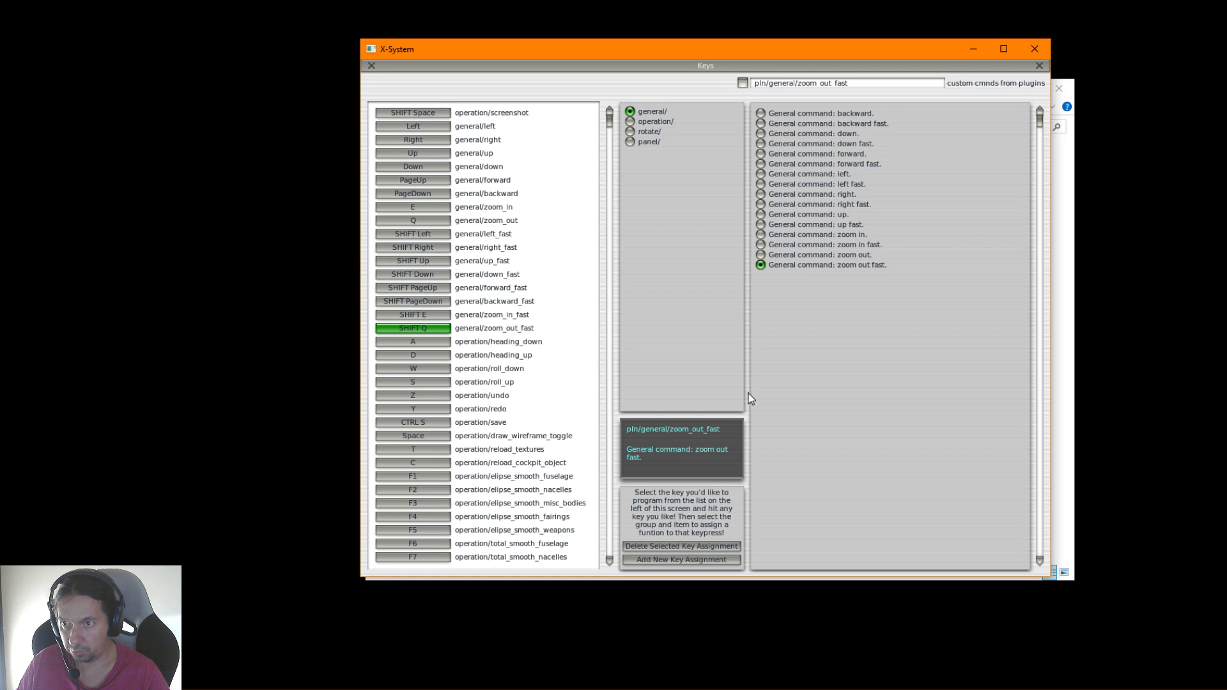
left_click(372, 66)
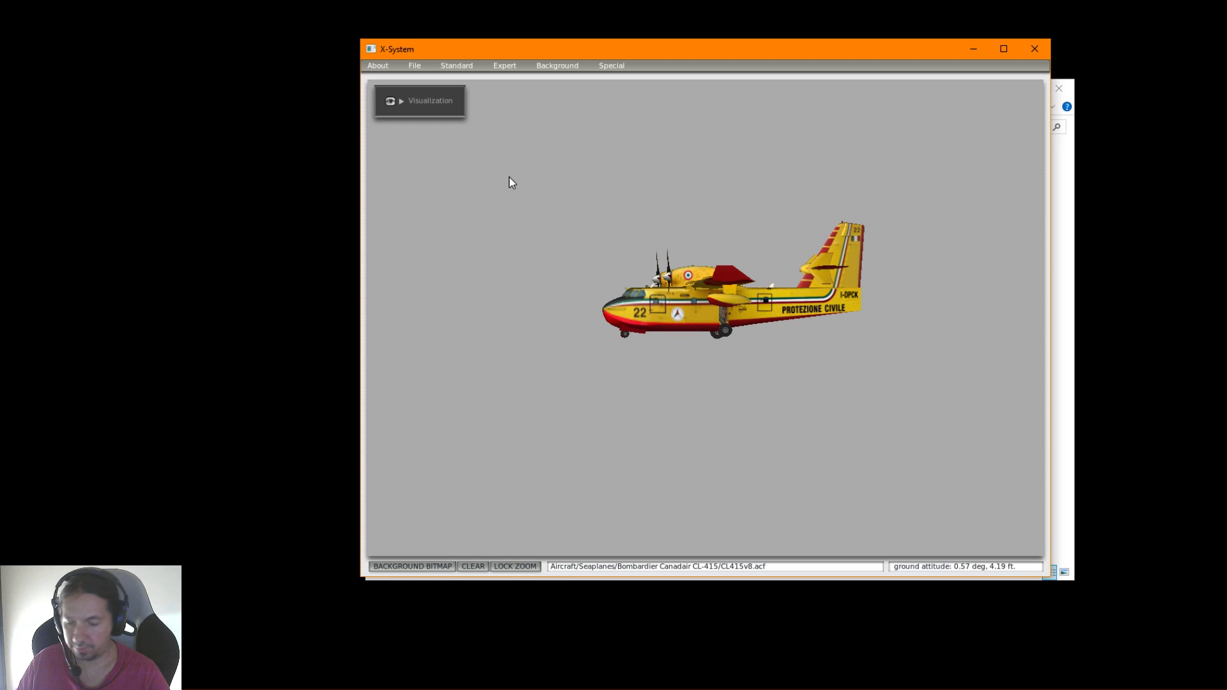
Test the new zoom keys by enlarging the side view of the aircraft
key("e")
key("e")
key("e")
key("q")
key("e")
scroll(510, 177, "down", 1)
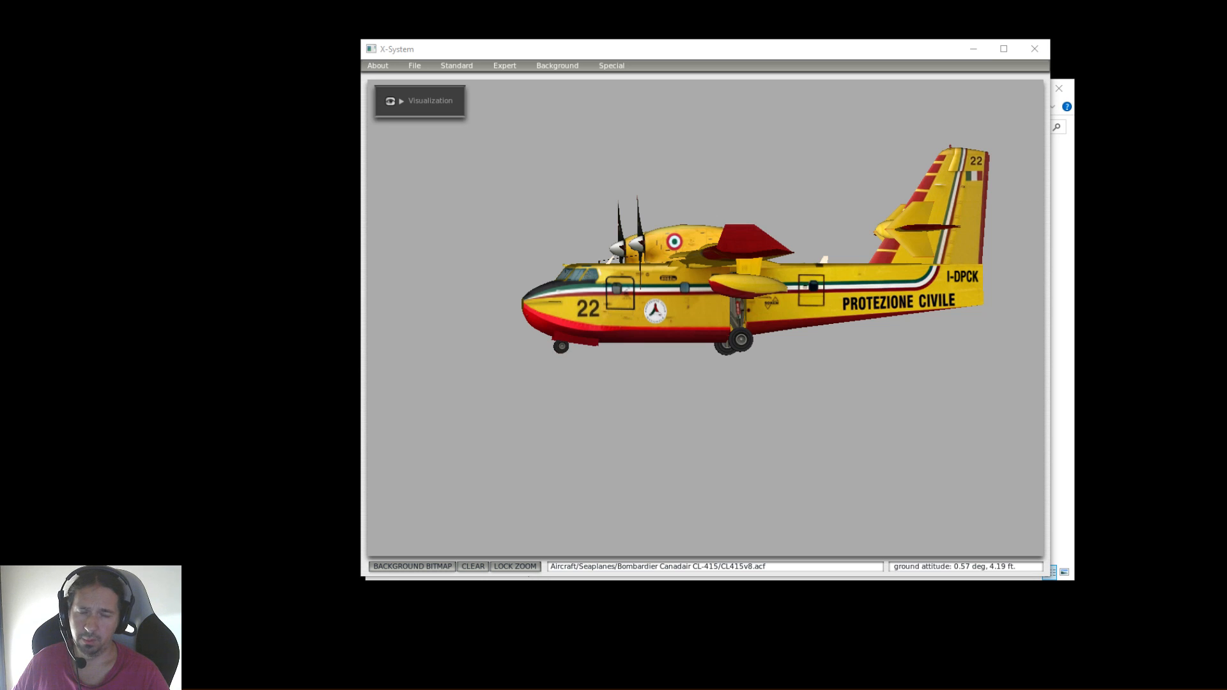
Inspect the aircraft model from the front, the side, below and above
left_click(691, 171)
key("a")
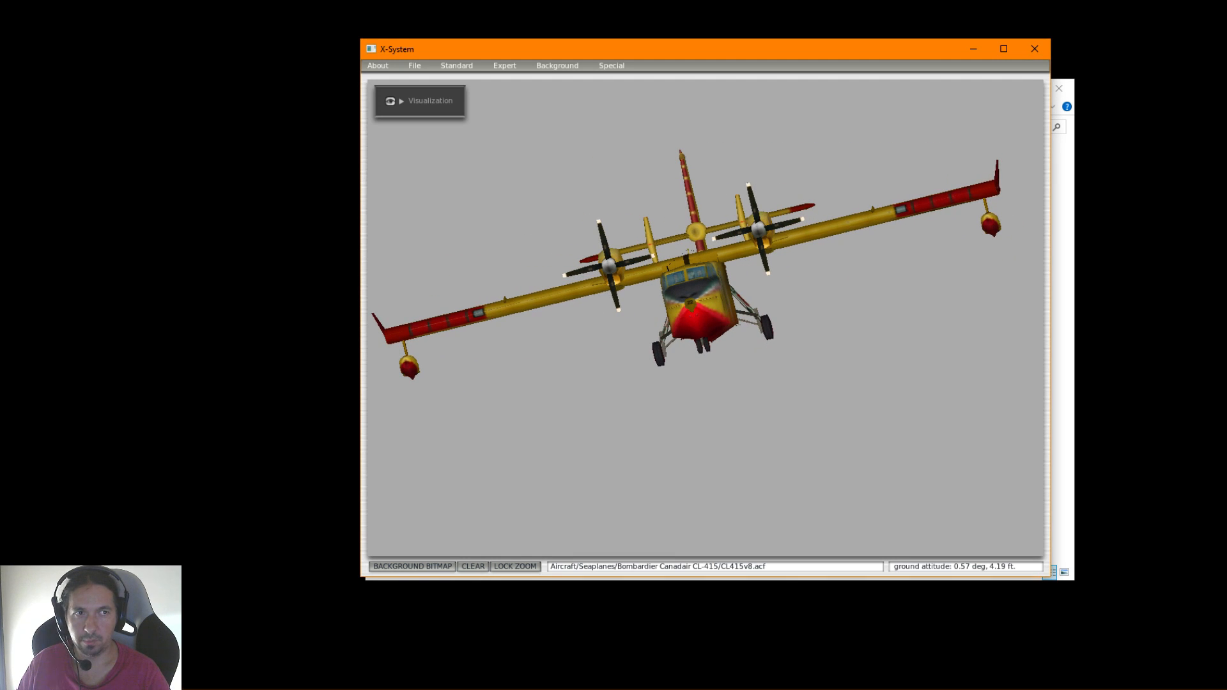
left_click(926, 316)
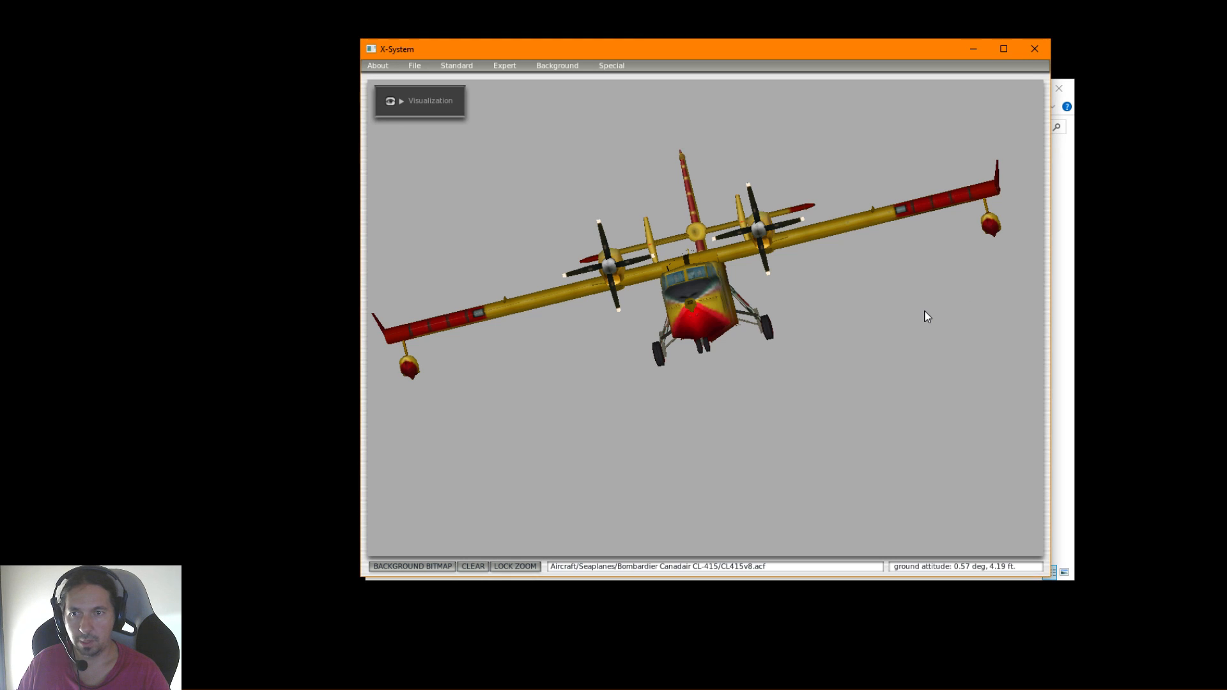
key("Left")
key("Left")
key("Up")
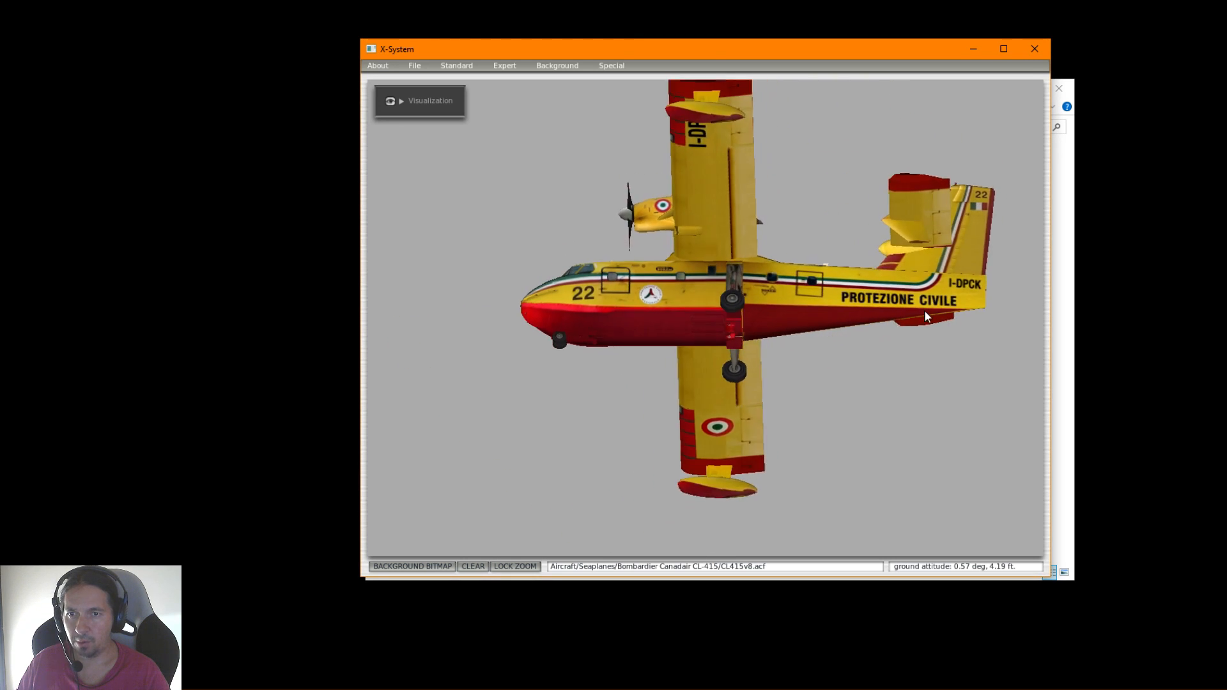
key("Up")
key("Right")
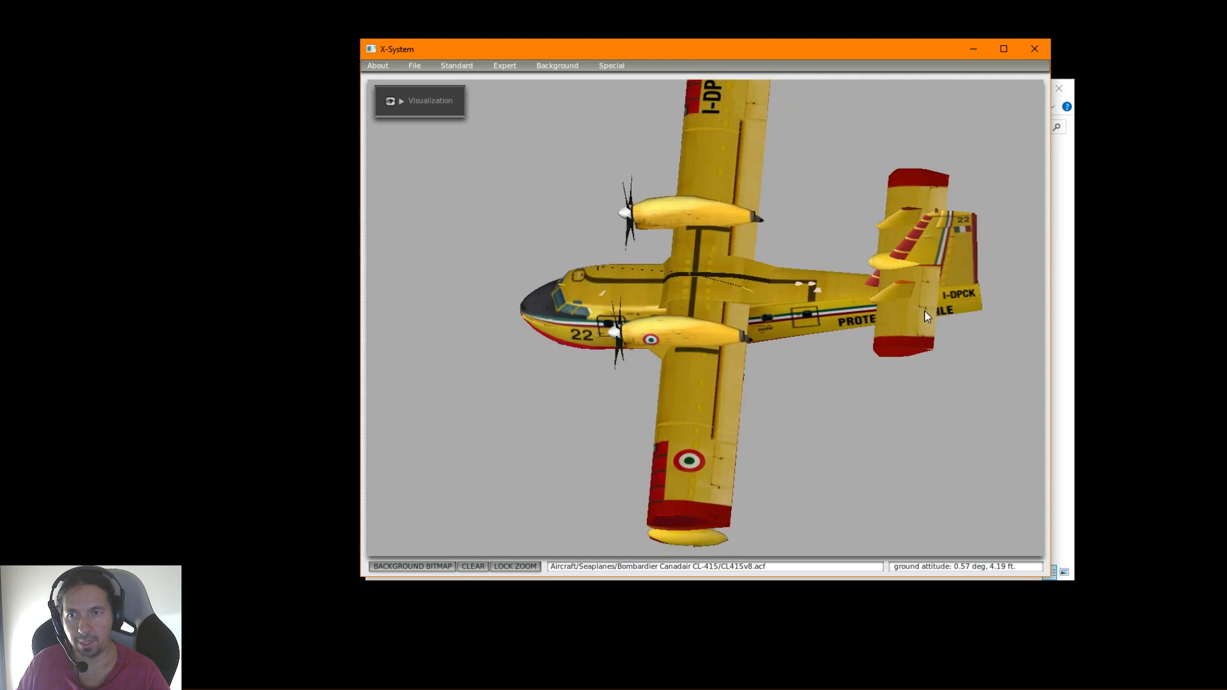
key("Down")
key("Right")
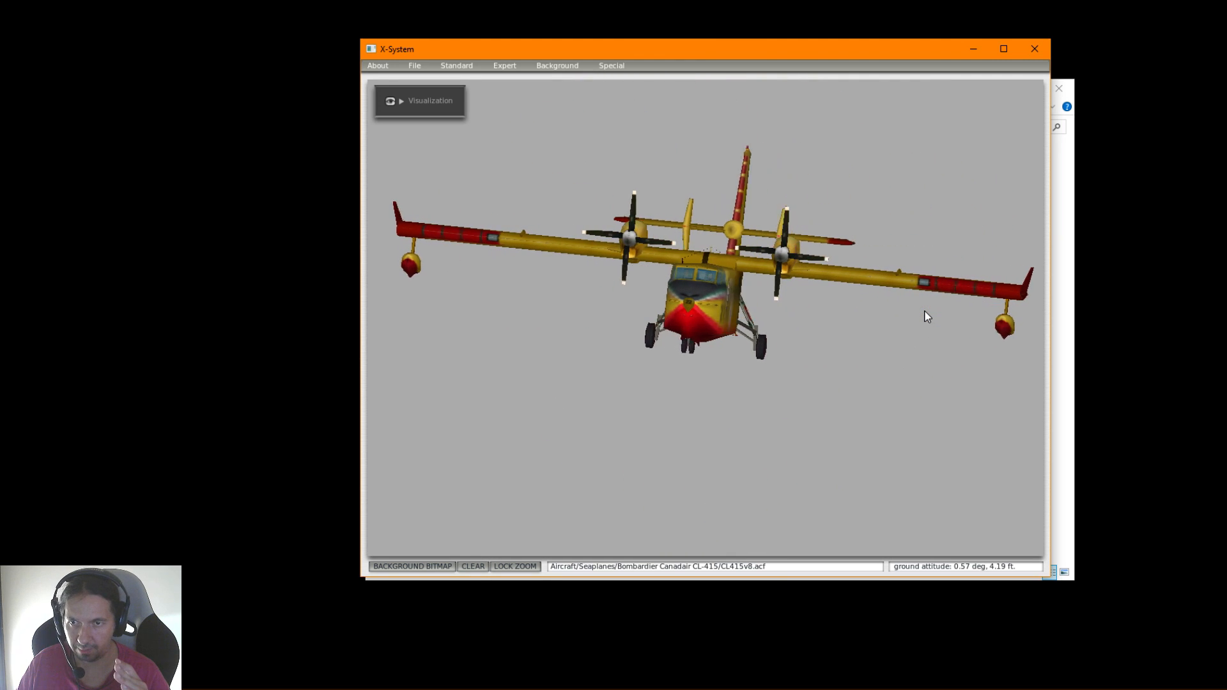
key("Right")
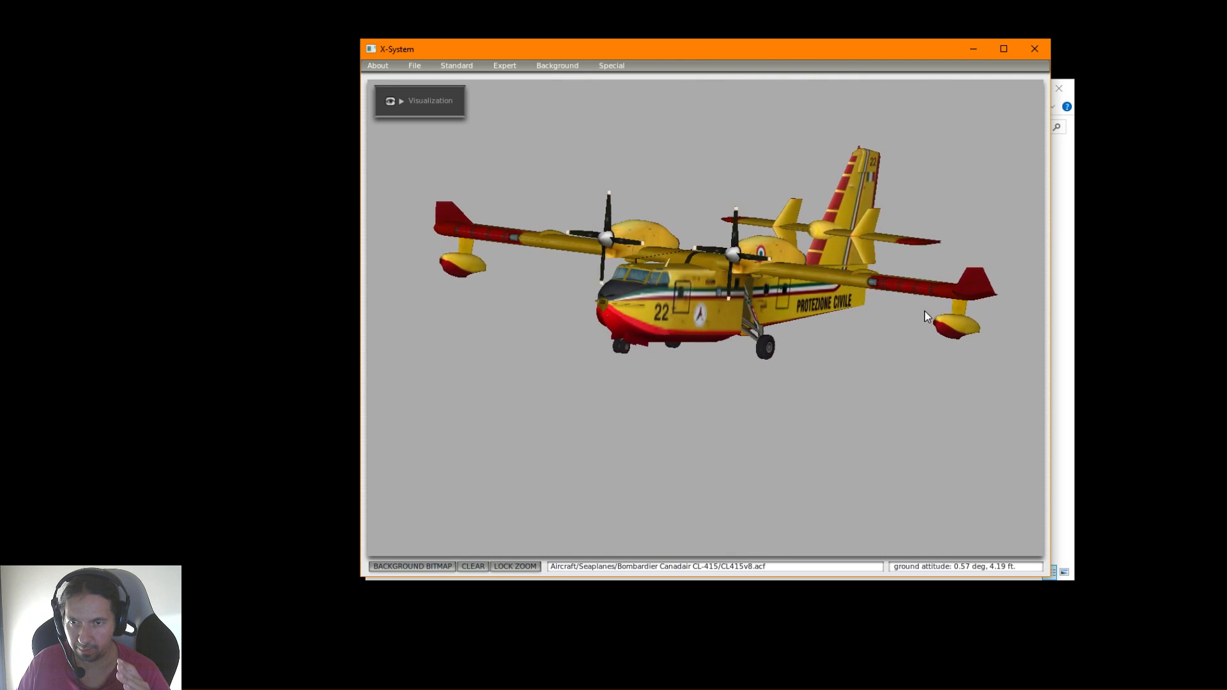
Display the aircraft with moving controls instead of still ones
left_click(605, 64)
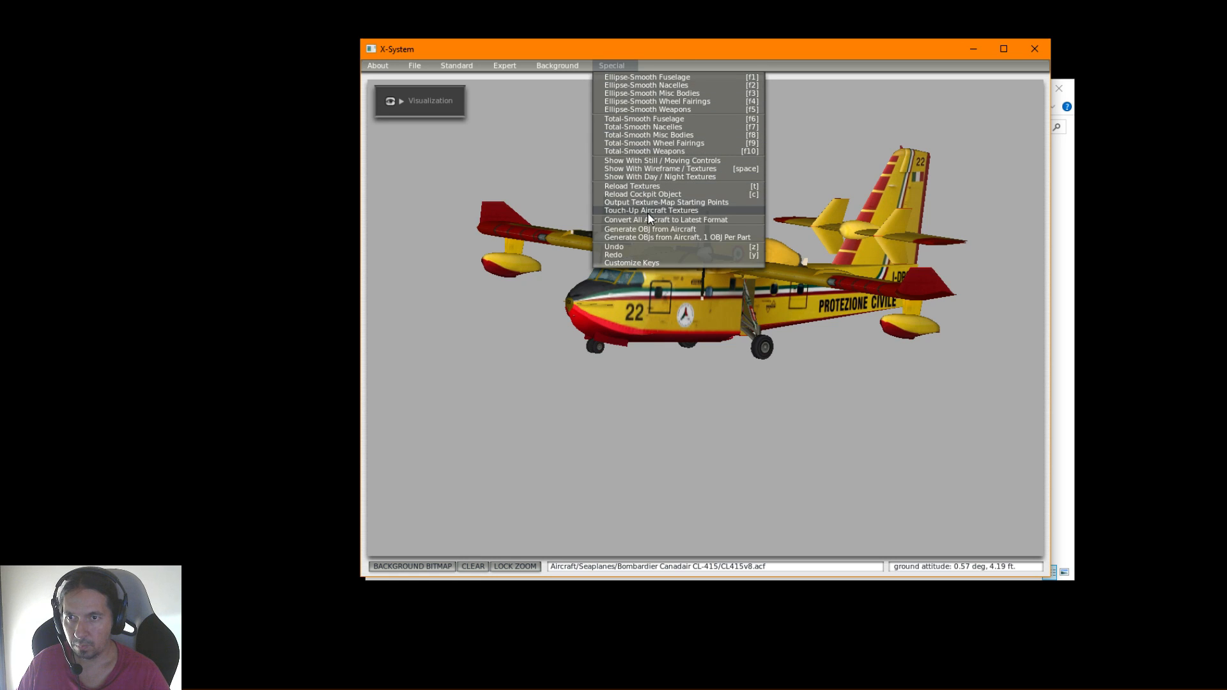
left_click(653, 162)
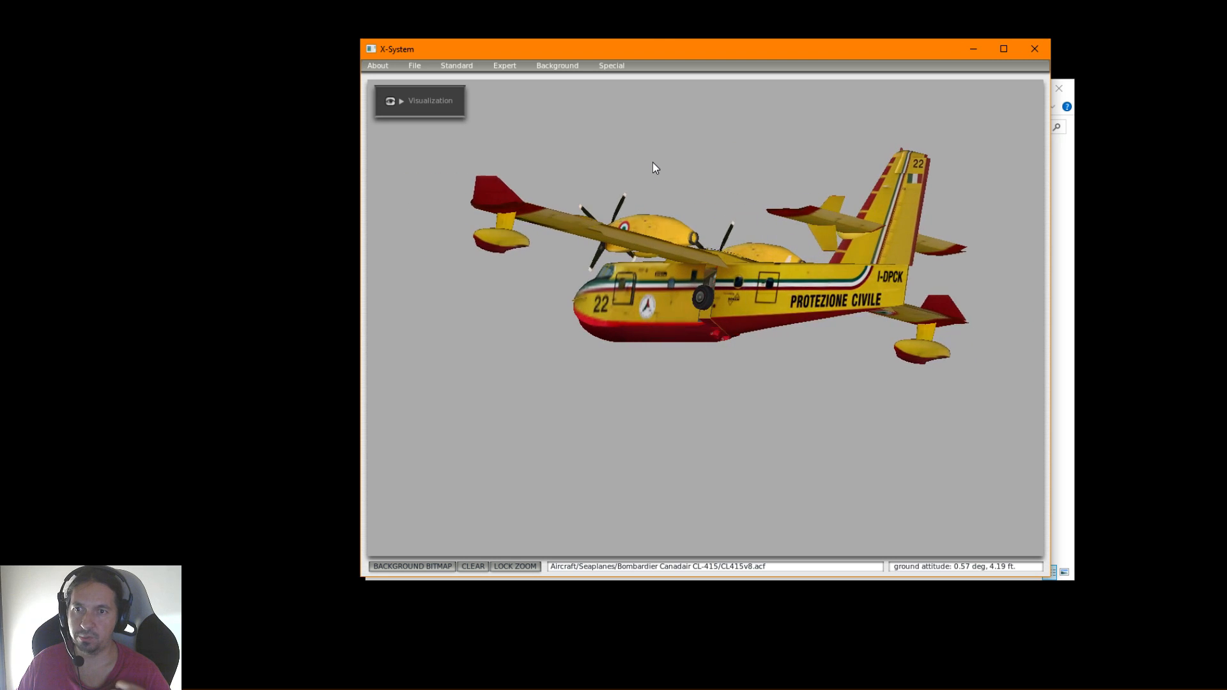
Turn the animated aircraft back and forth to examine its moving parts from the front and the side
key("a")
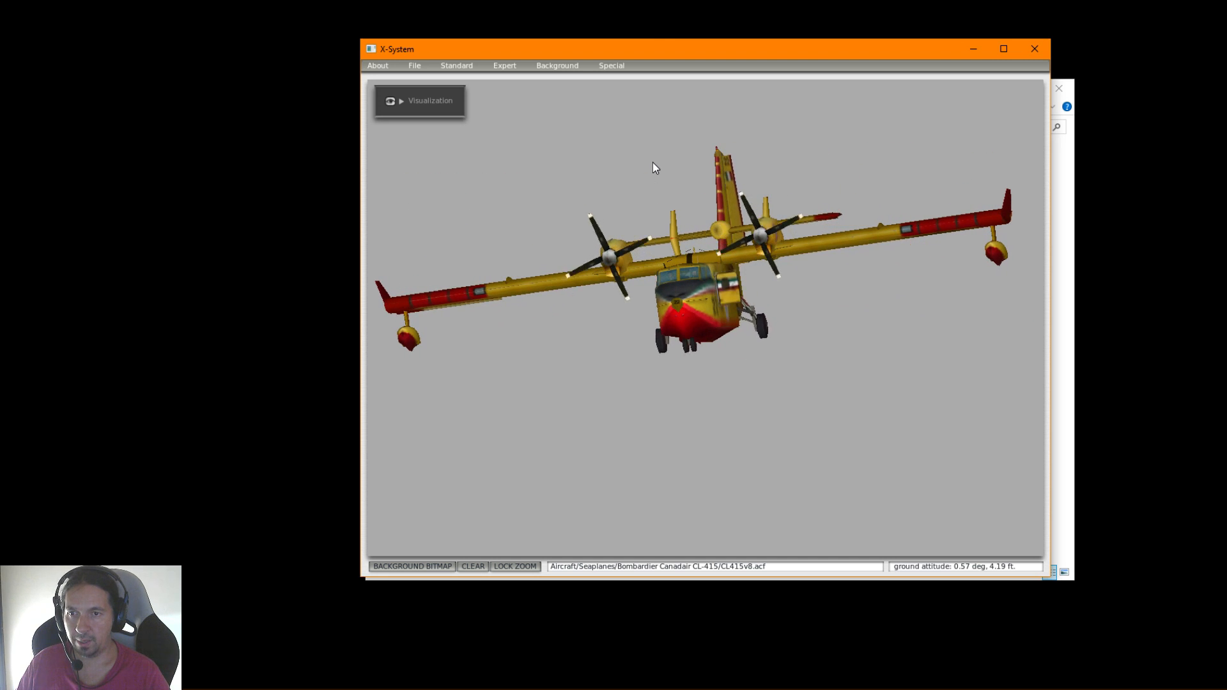
key("d")
key("d")
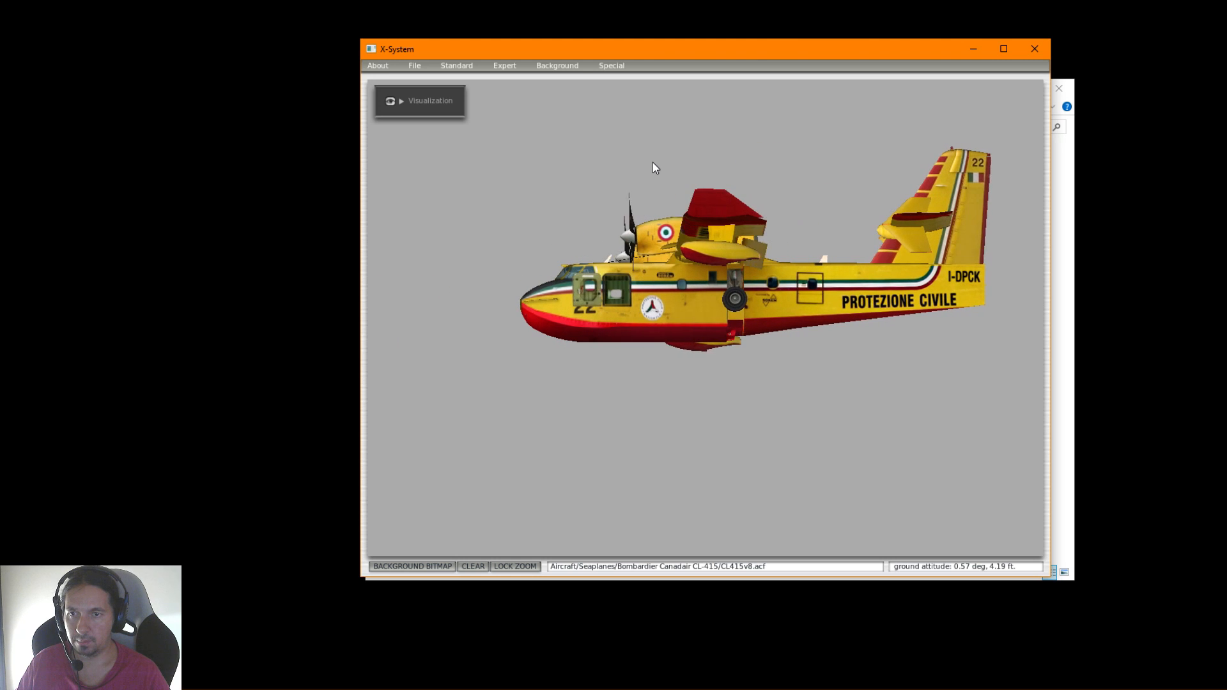
key("a")
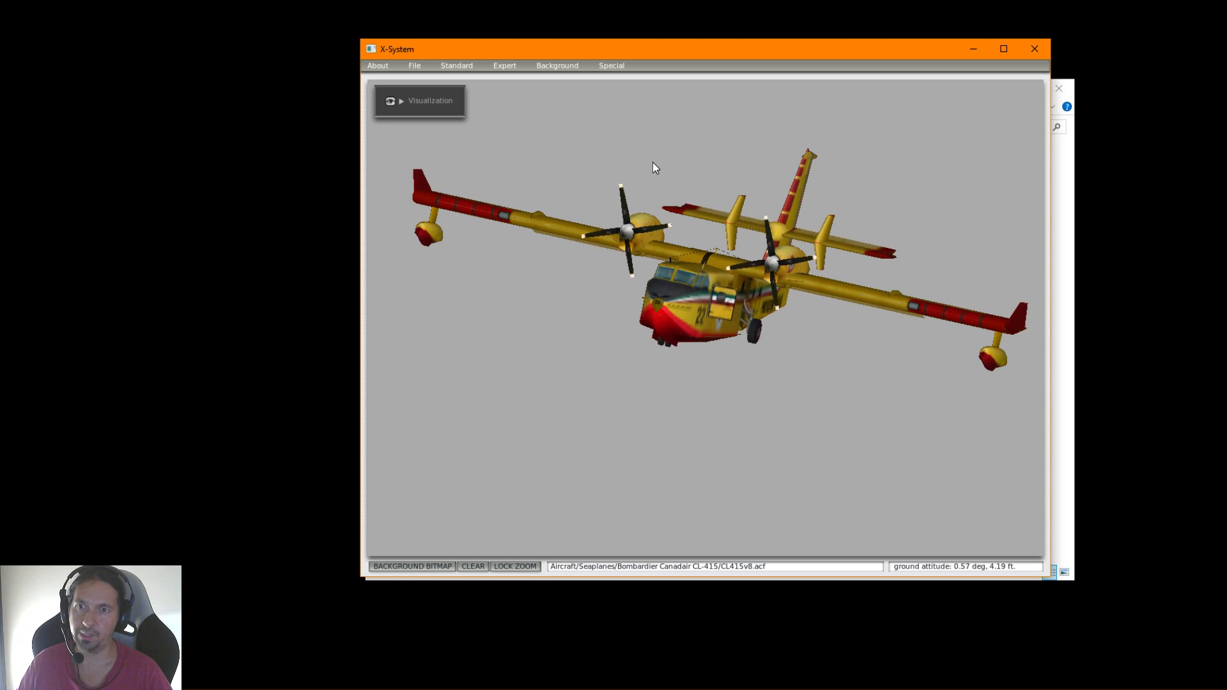
key("d")
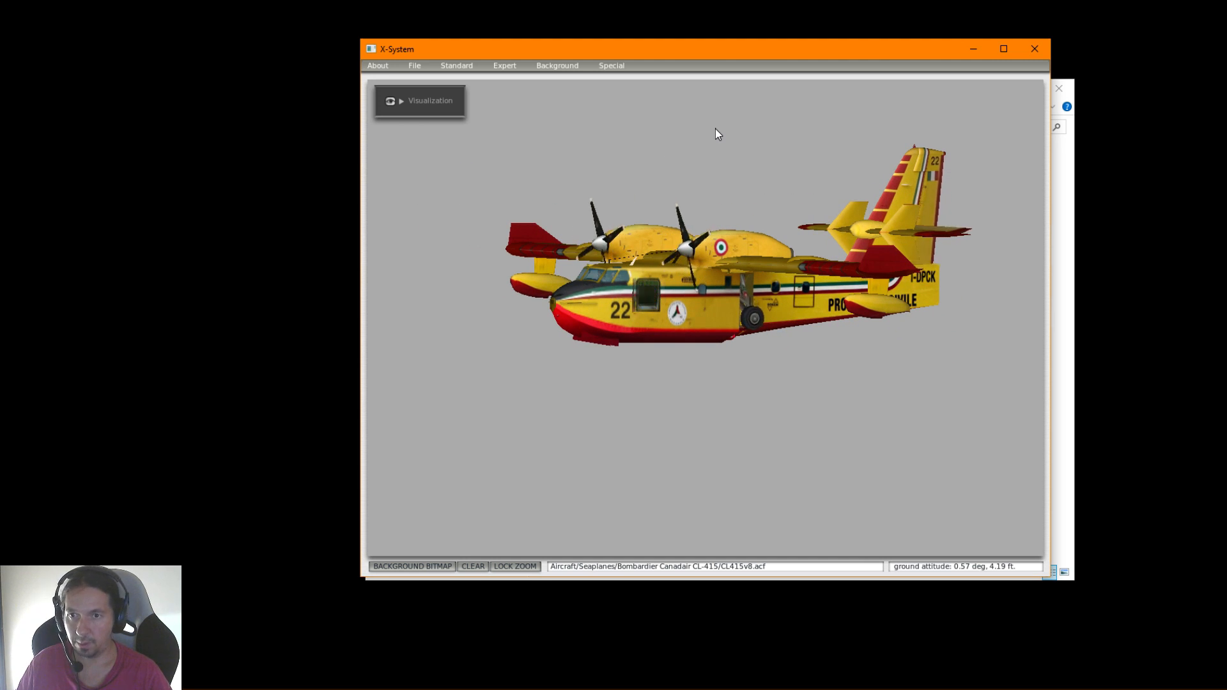
Switch to the file manager and create a shortcut to the Canadair CL415 folder inside the Trabajo XPlane folder
key("alt+Tab")
left_click_drag(698, 103, 1226, 102)
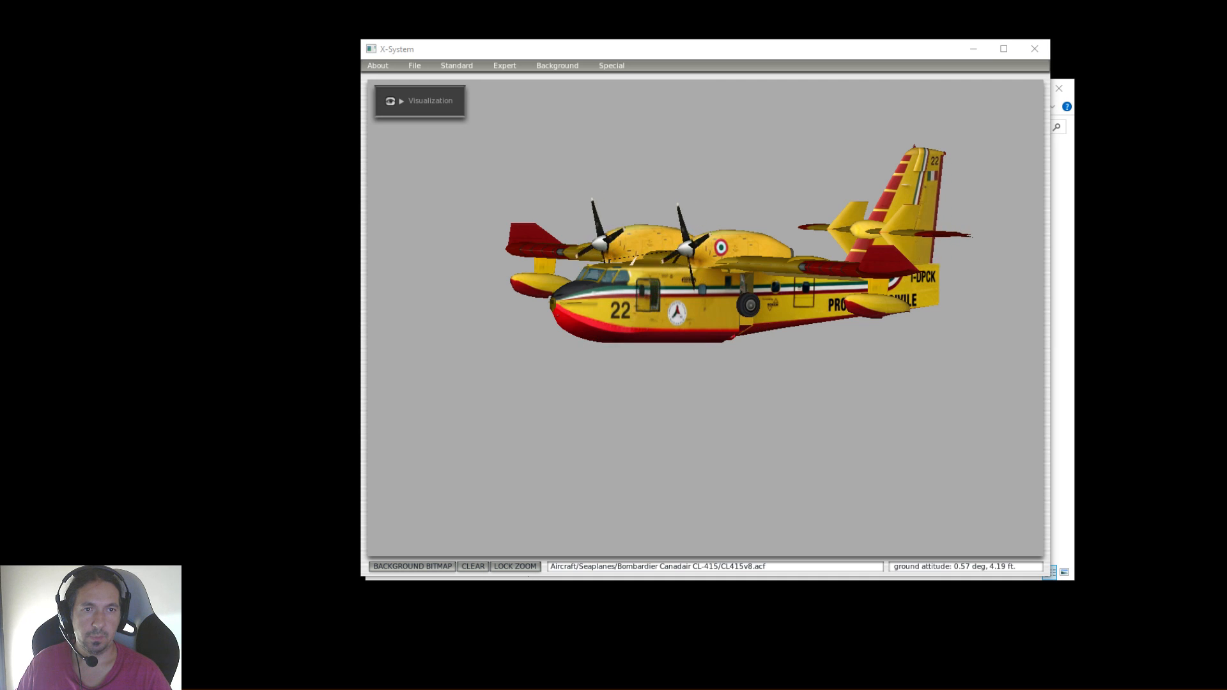
left_click_drag(1226, 165, 1226, 312)
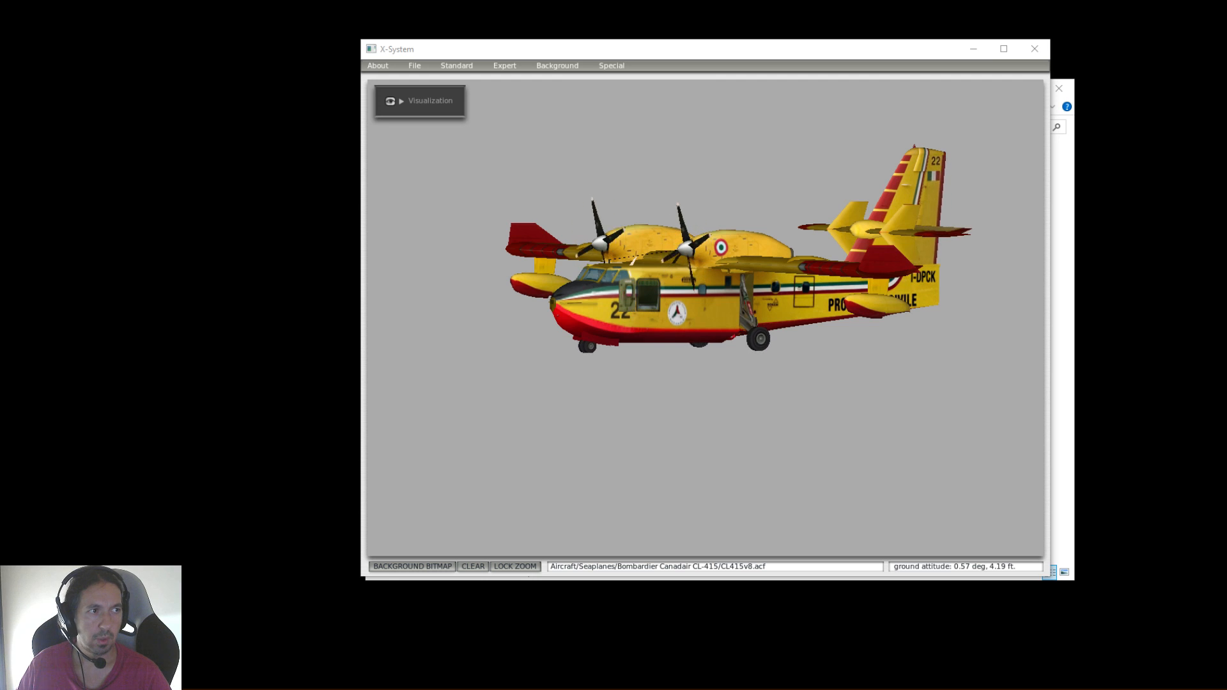
key("alt+Tab")
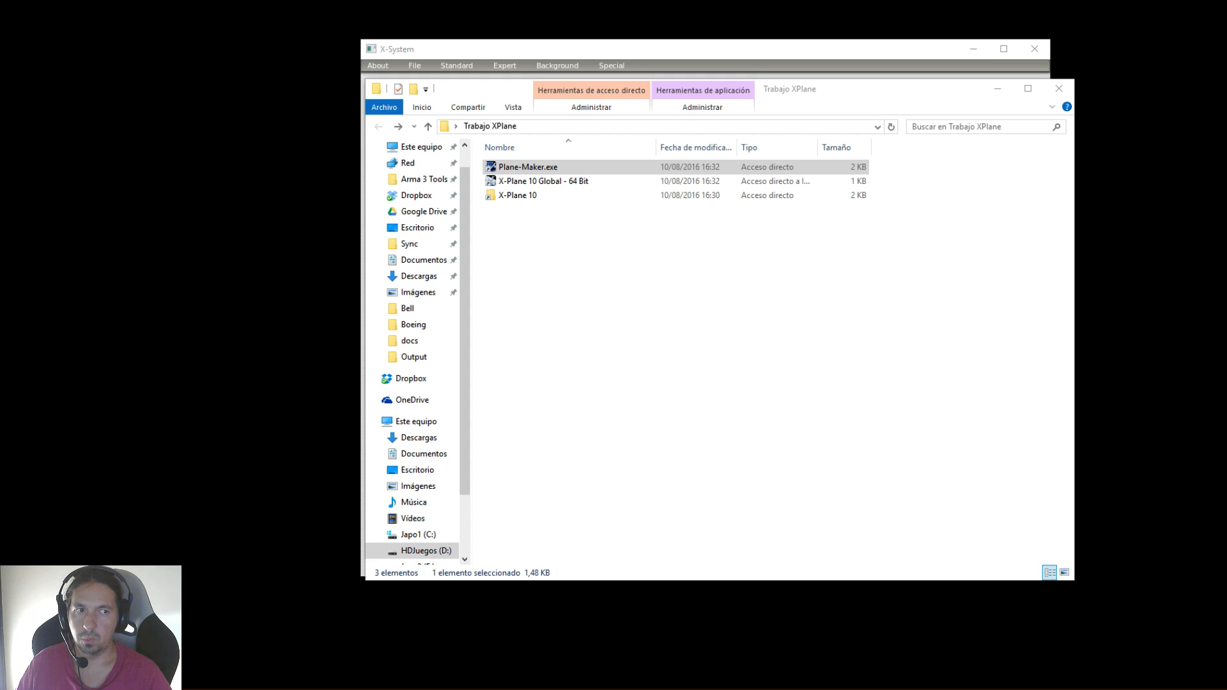
right_click_drag(703, 287, 606, 334)
left_click(665, 401)
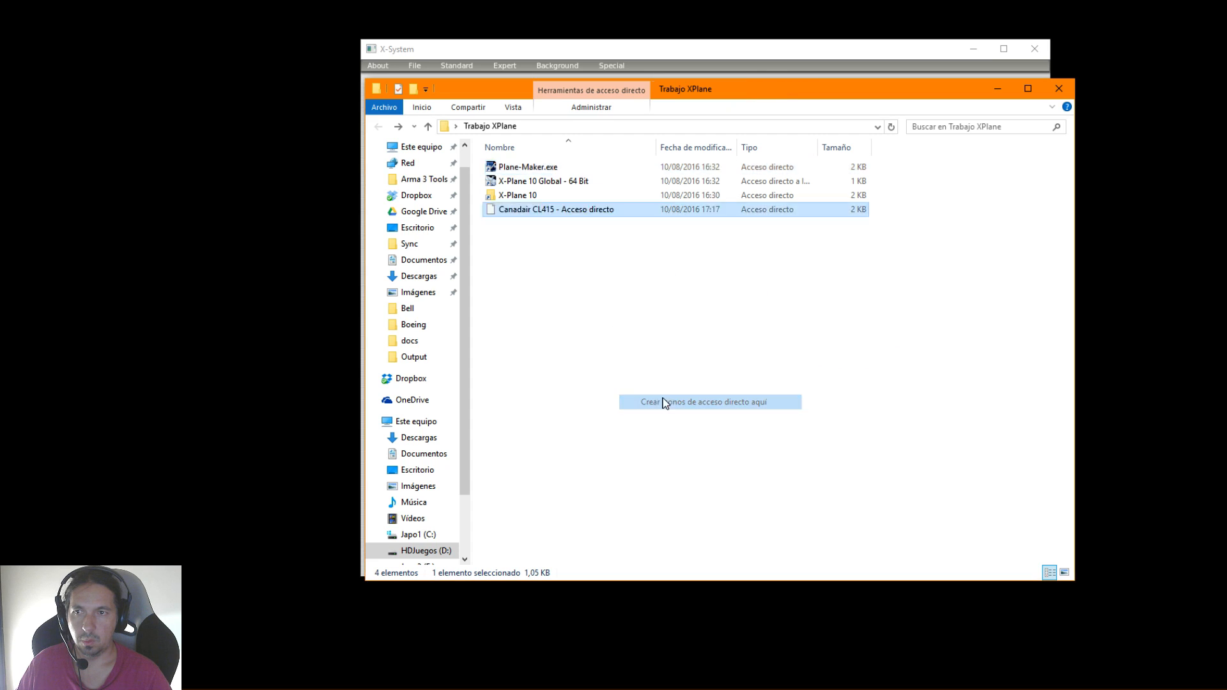
Rename the new folder shortcut as Canadair CL415 Dropbox
left_click(564, 168)
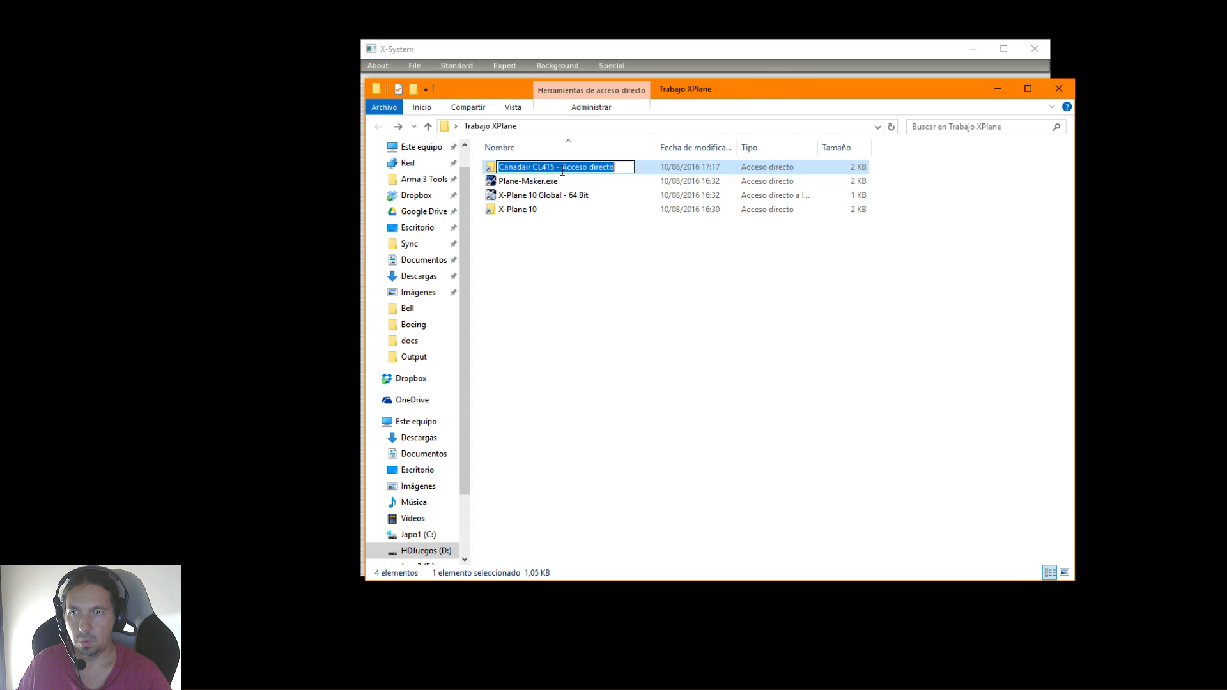
left_click_drag(558, 169, 620, 170)
type("Dropbox")
key("Return")
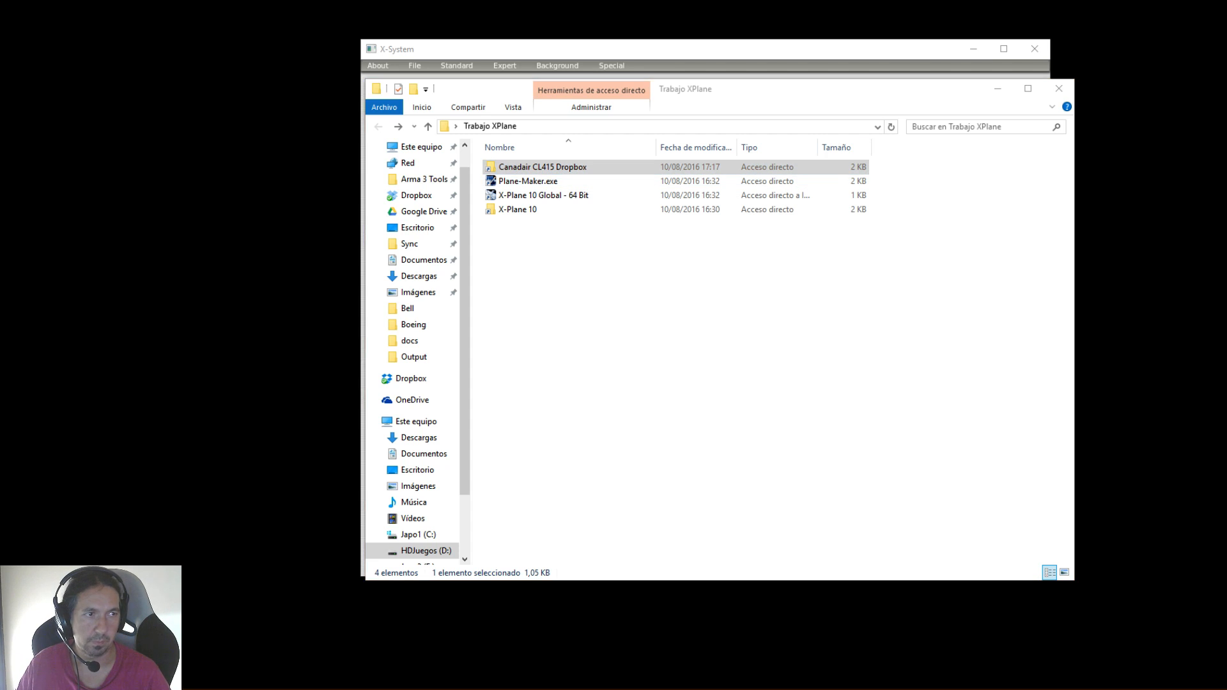
Open the Imagenes folder through the Canadair CL415 Dropbox shortcut
left_click_drag(777, 95, 739, 92)
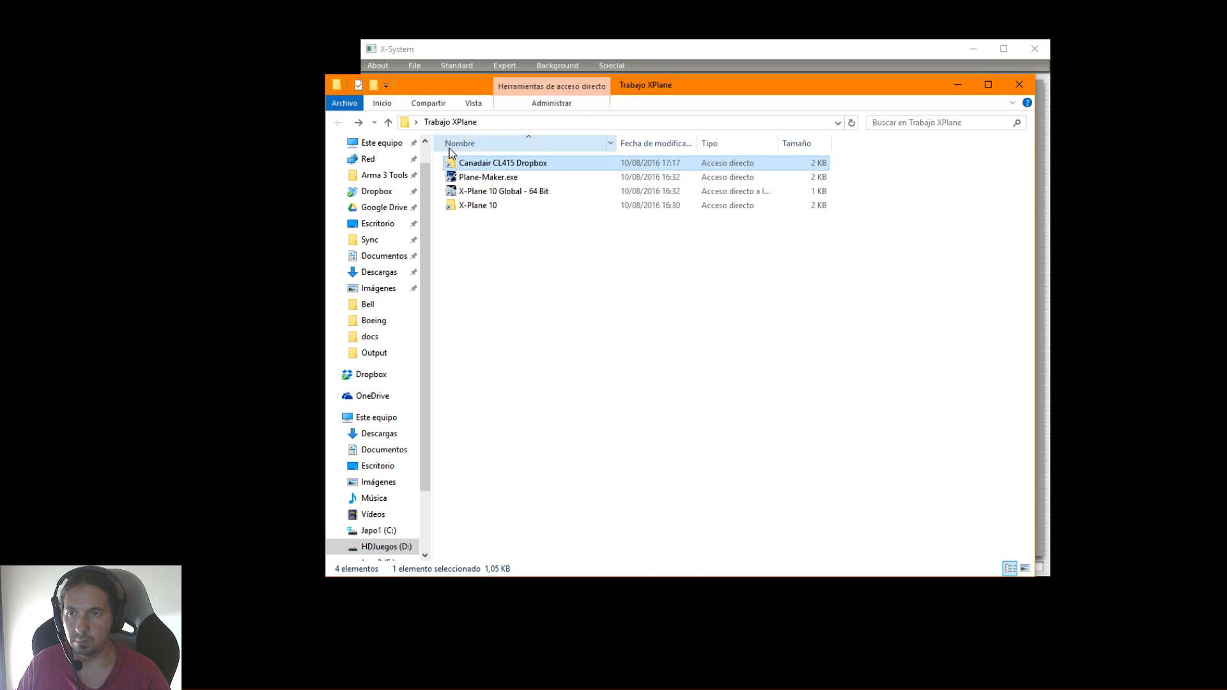
double_click(457, 165)
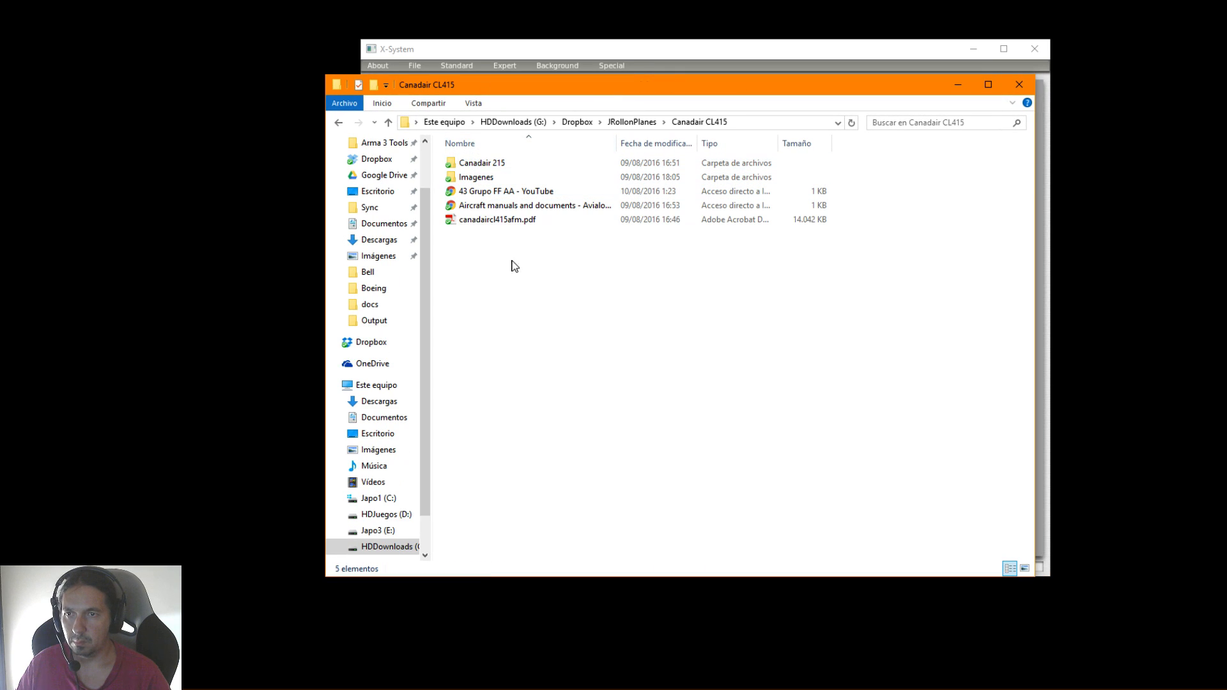
double_click(478, 178)
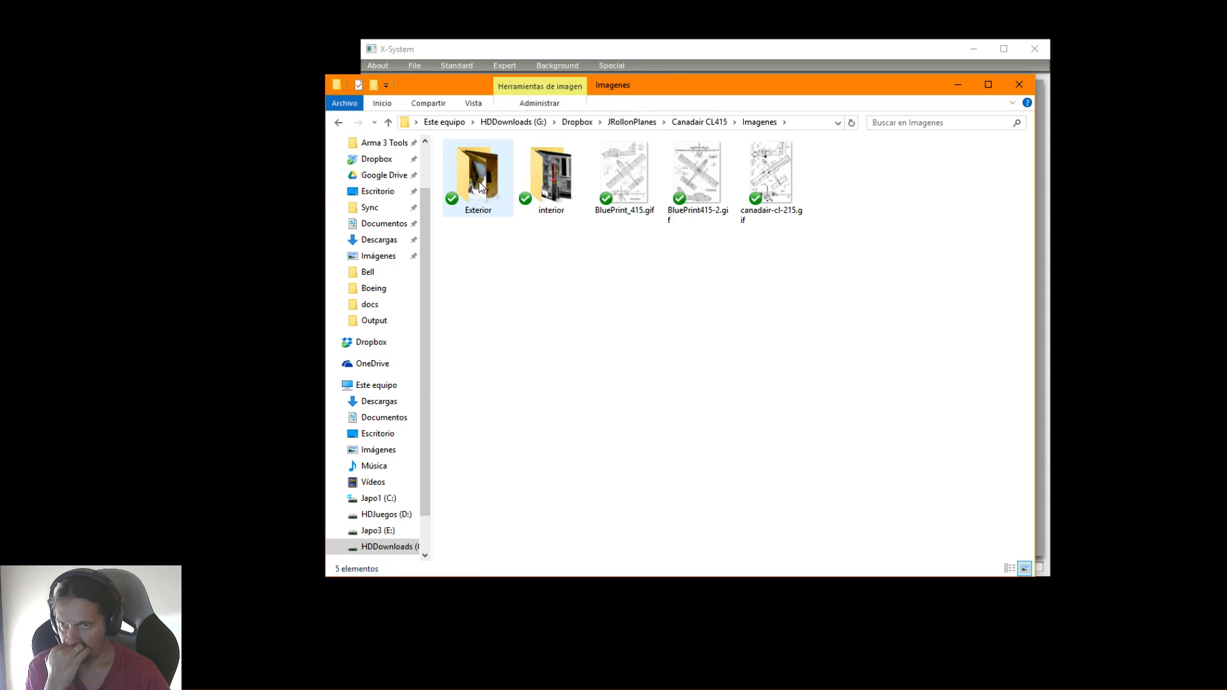
Examine the aircraft blueprints, starting with BluePrint_415.gif and including BluePrint415-2.gif, and close the image viewer
left_click(650, 188)
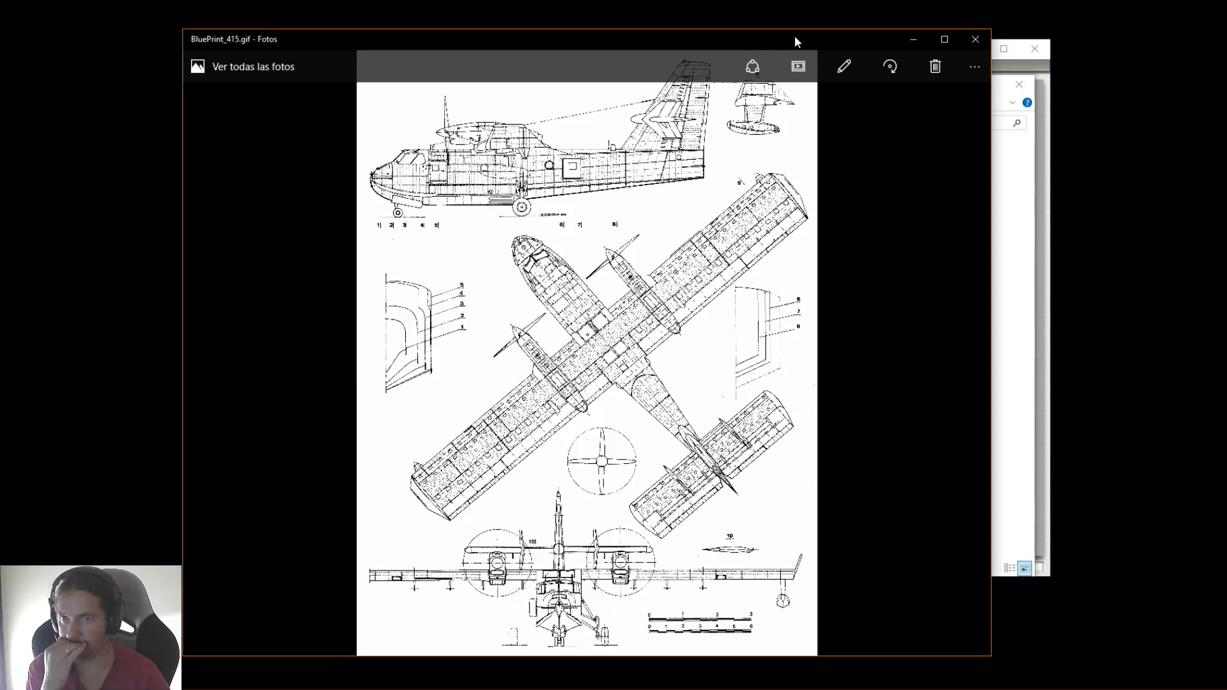
key("Right")
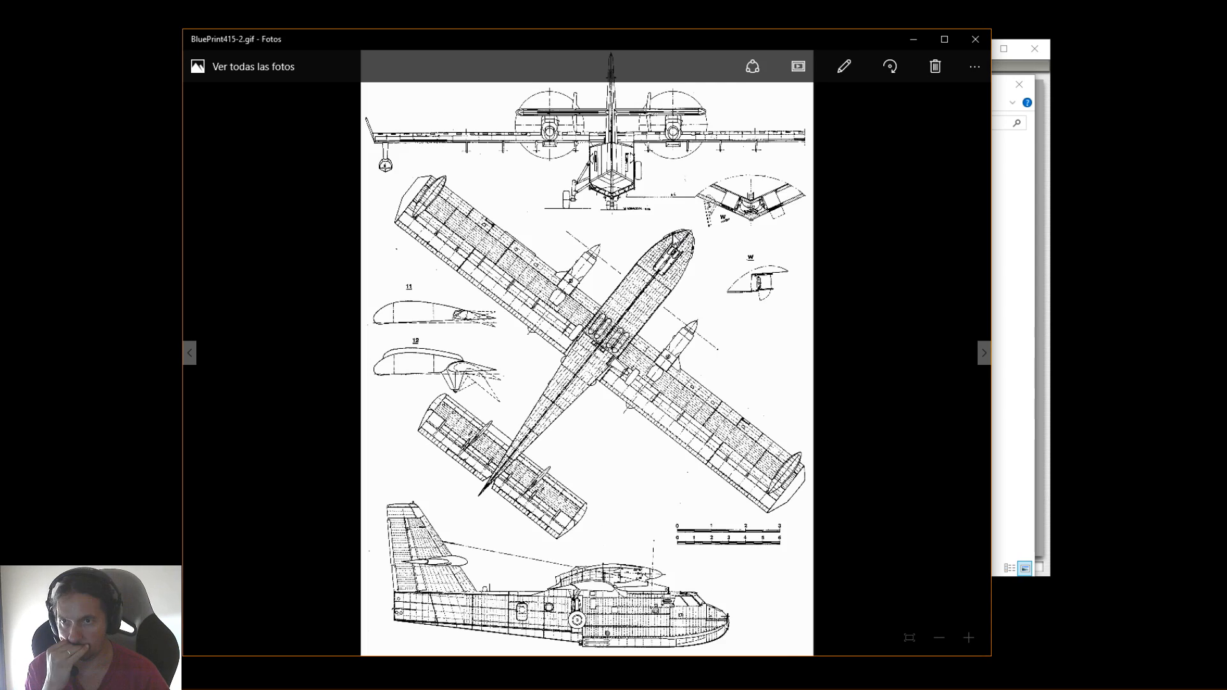
key("Right")
key("Left")
key("Left")
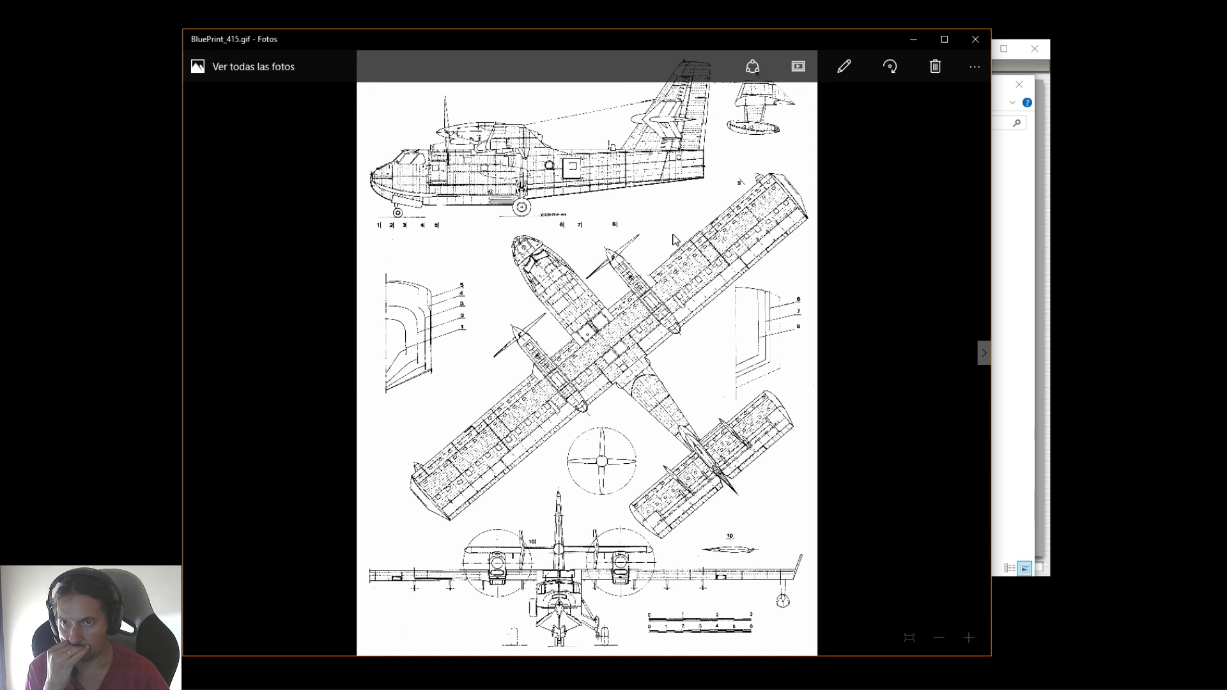
left_click(976, 40)
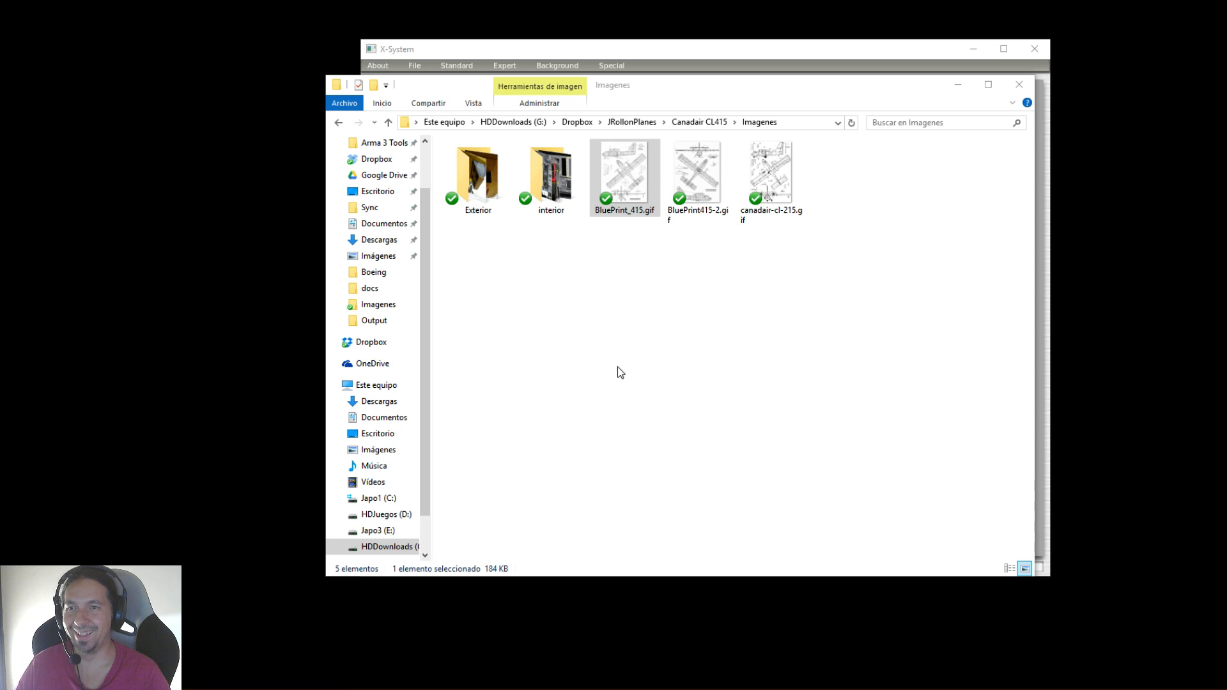
Browse the reference photos in the Exterior folder from 2181081.jpg through waterbomber1.jpg, and close the image viewer
left_click(574, 297)
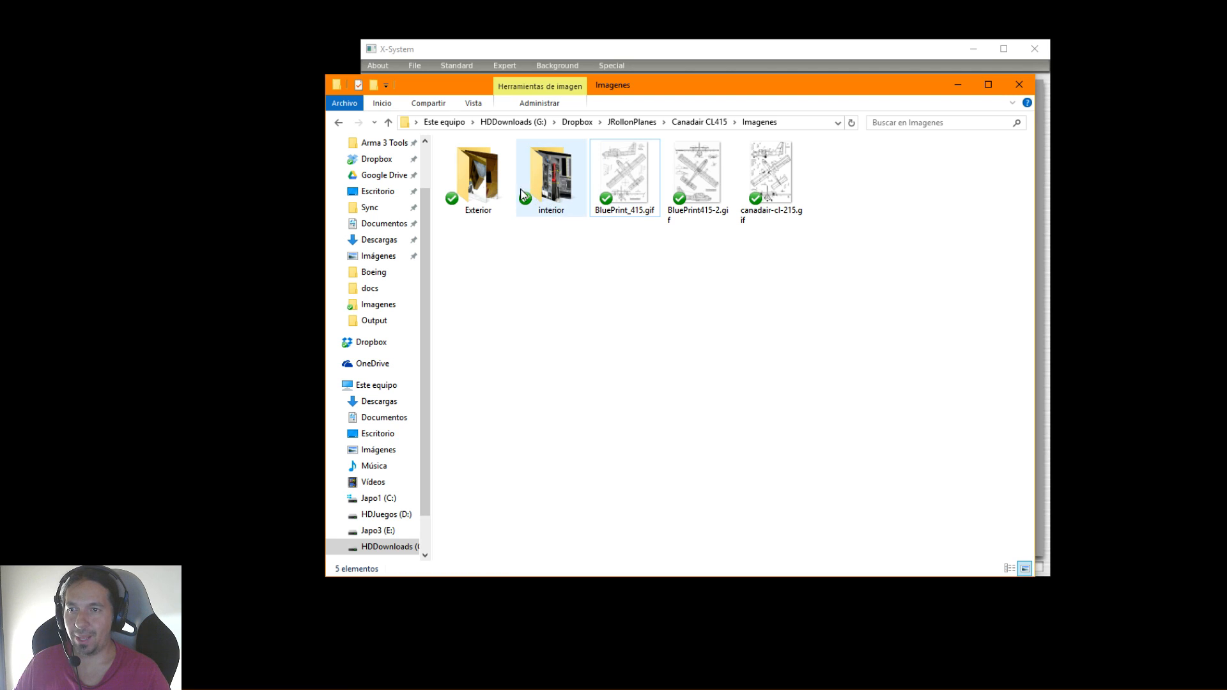
double_click(478, 176)
double_click(497, 165)
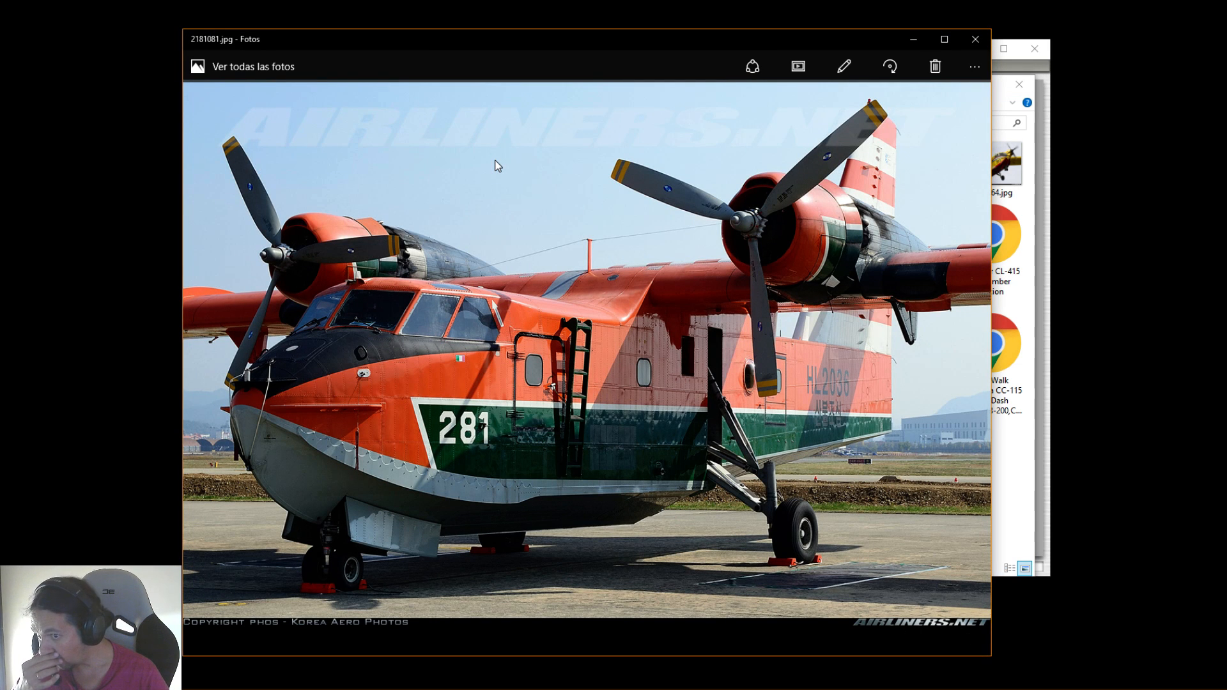
key("Right")
key("Right")
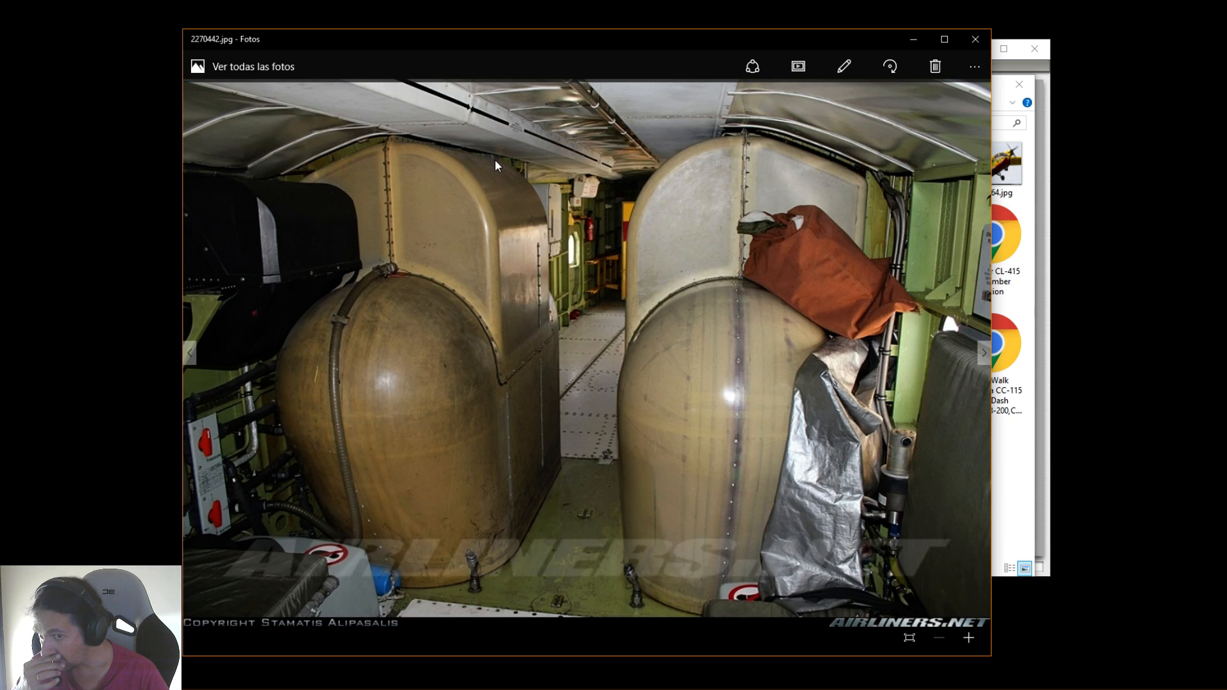
key("Left")
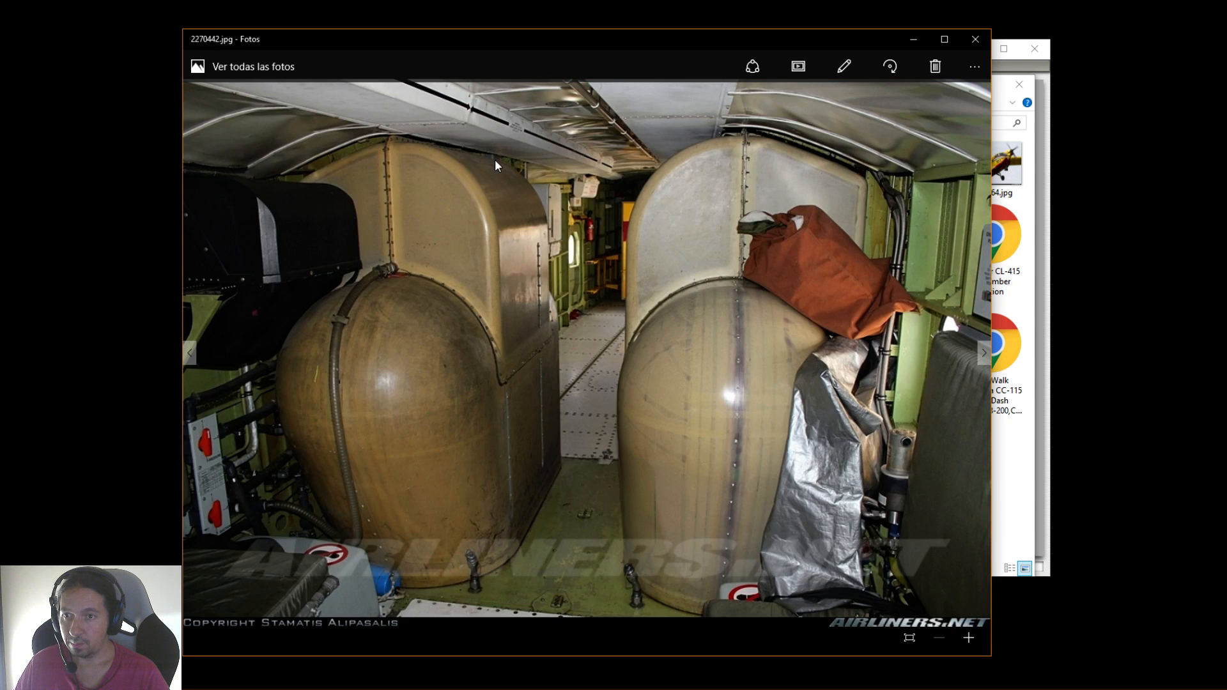
key("Right")
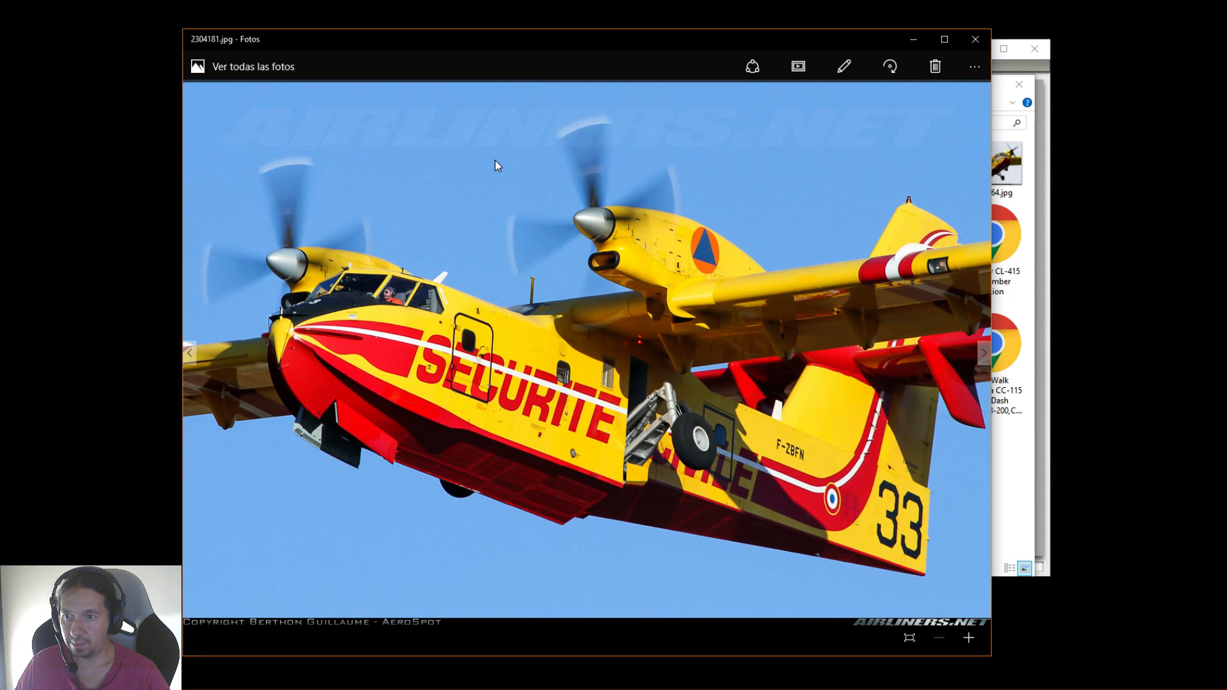
key("Right")
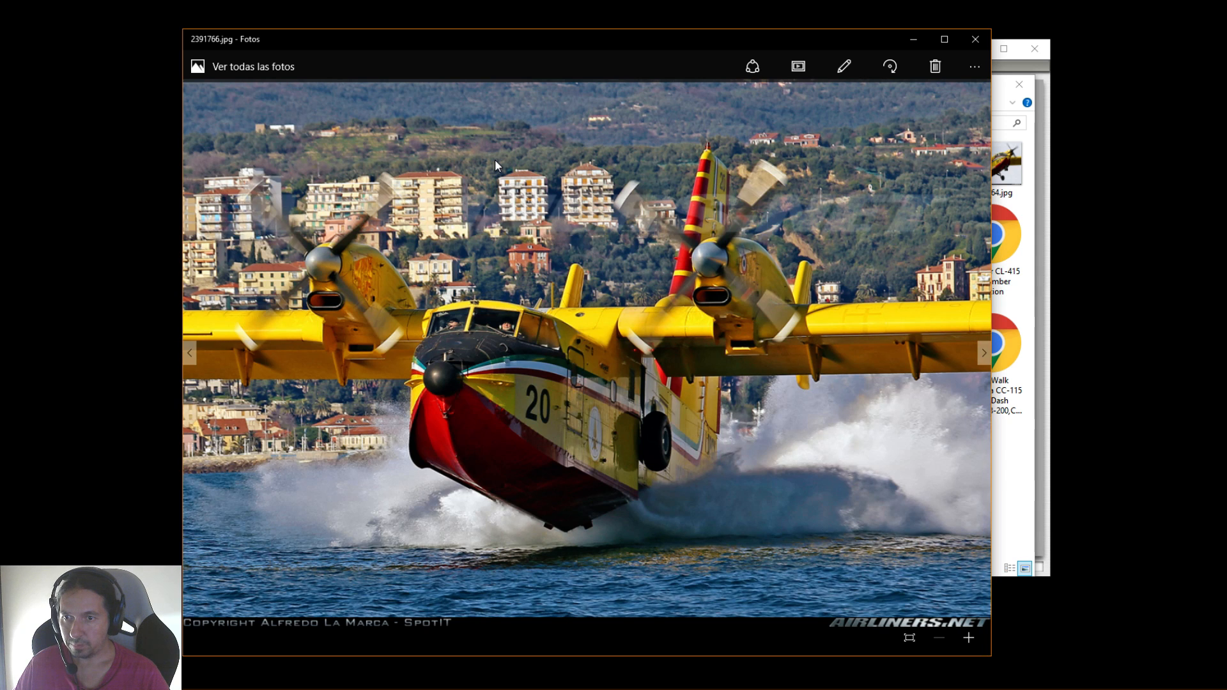
key("Right")
key("Right")
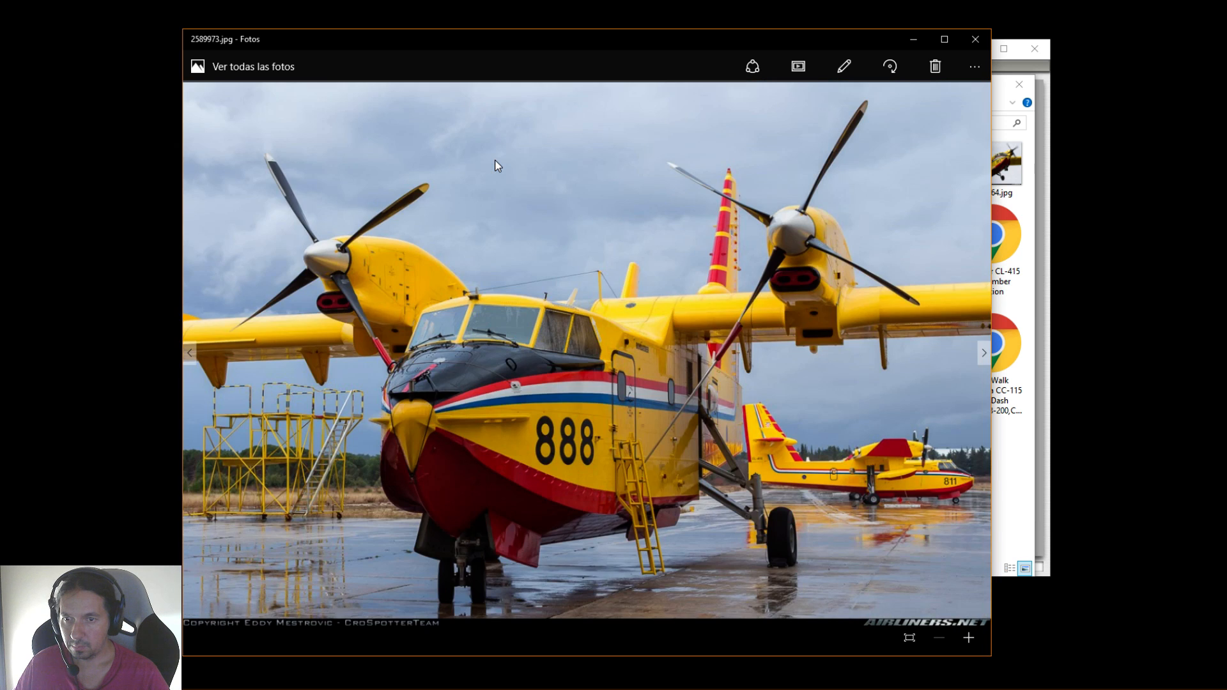
key("Right")
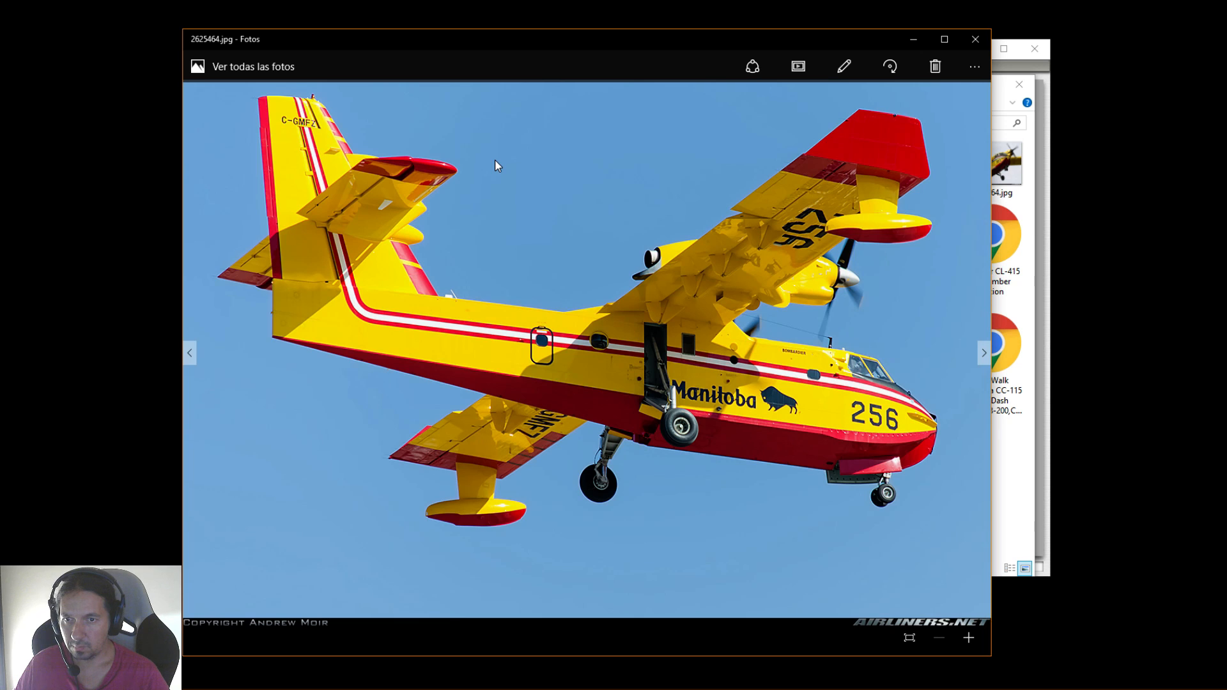
key("Right")
key("Right")
key("Right")
key("Right")
key("Right")
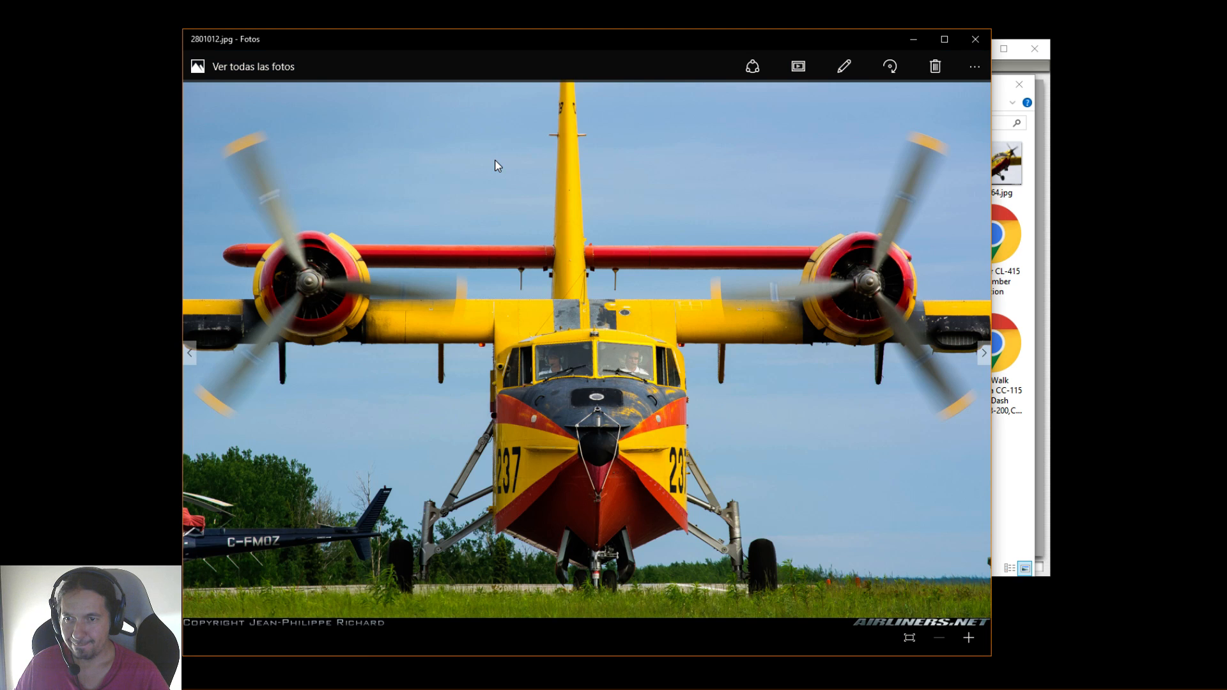
key("Right")
key("Right")
key("Right")
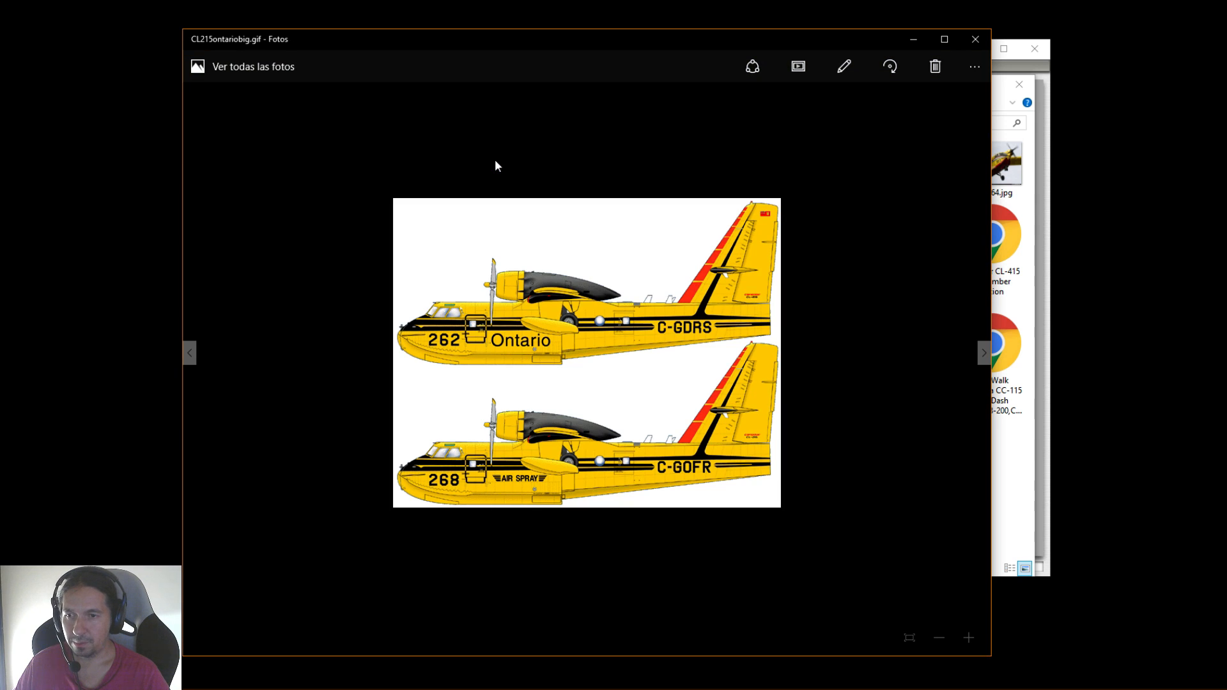
key("Right")
key("Left")
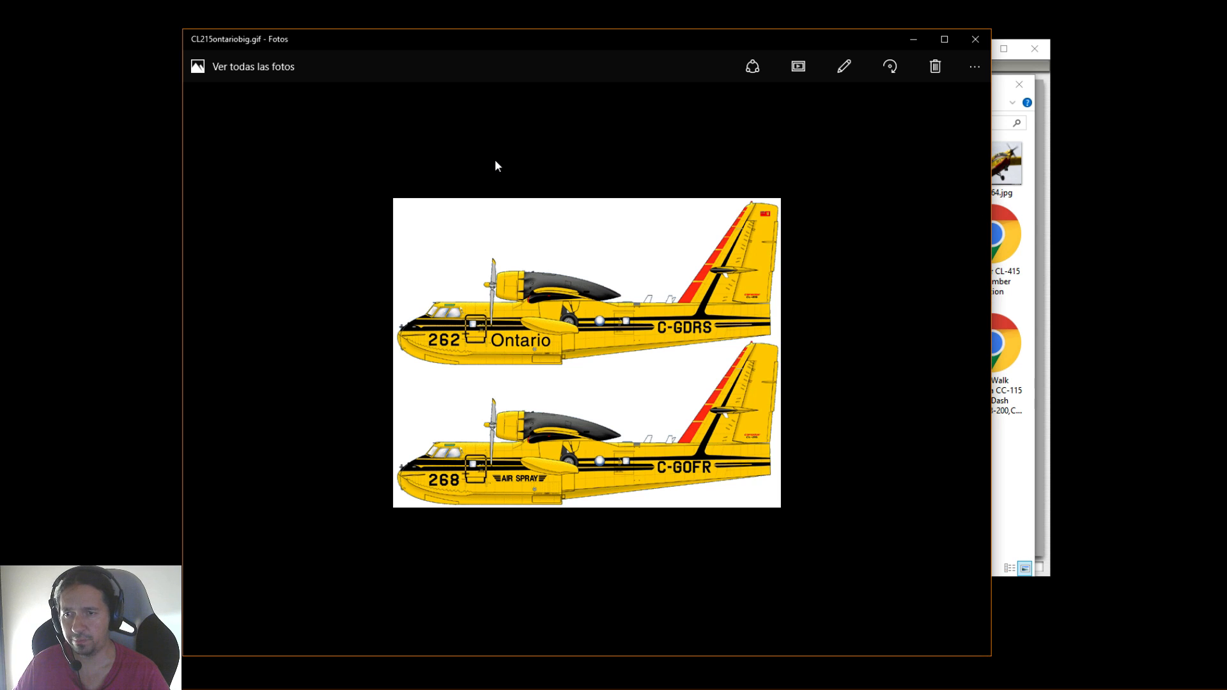
key("Right")
key("Right")
key("Right")
key("Right")
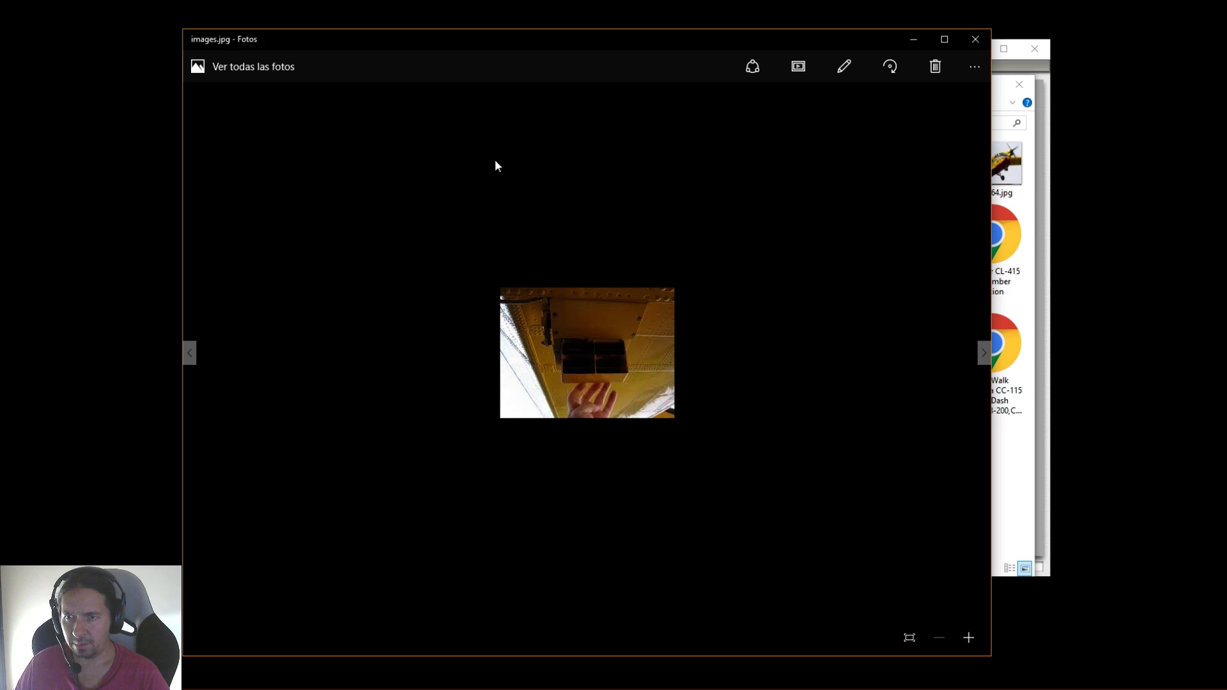
key("Right")
key("Right")
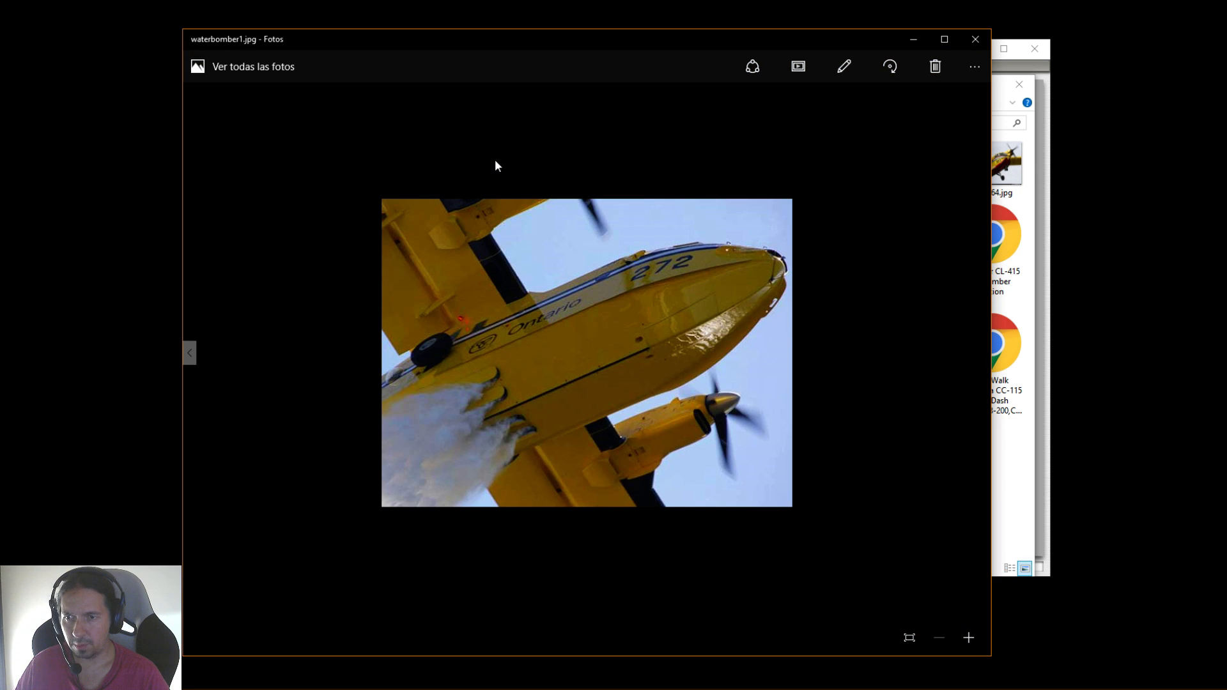
left_click(984, 42)
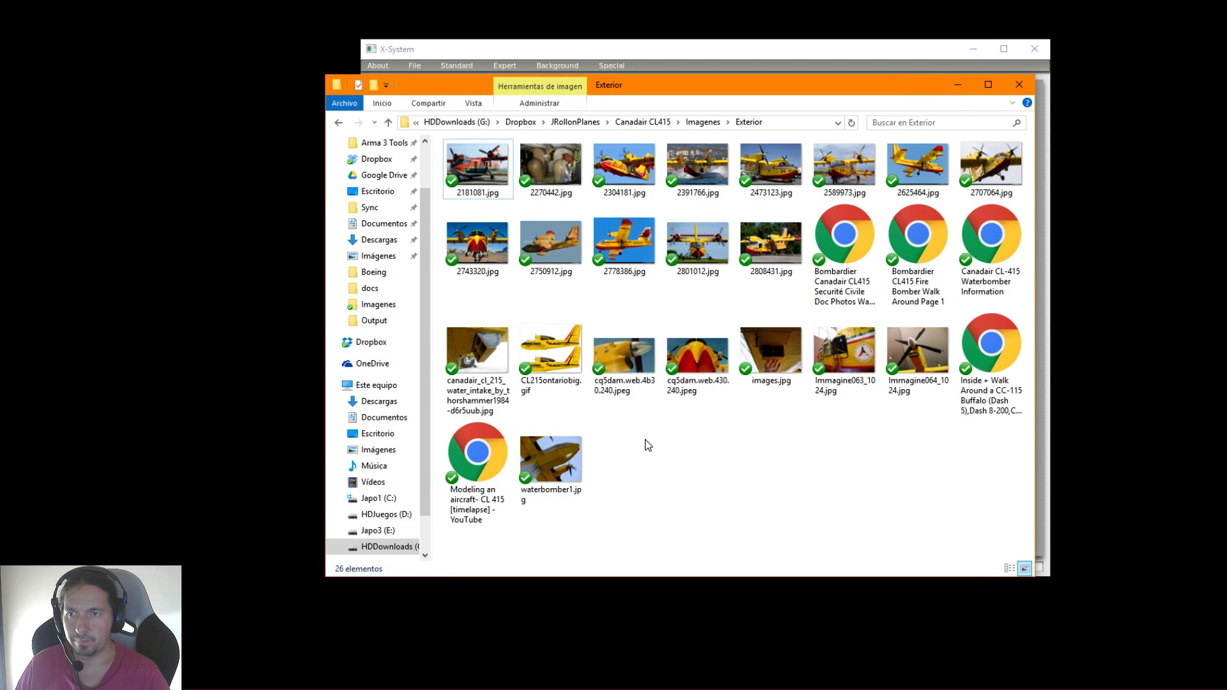
Open the overhead panel photo 4846l.jpg from the interior folder inside Imagenes
key("BackSpace")
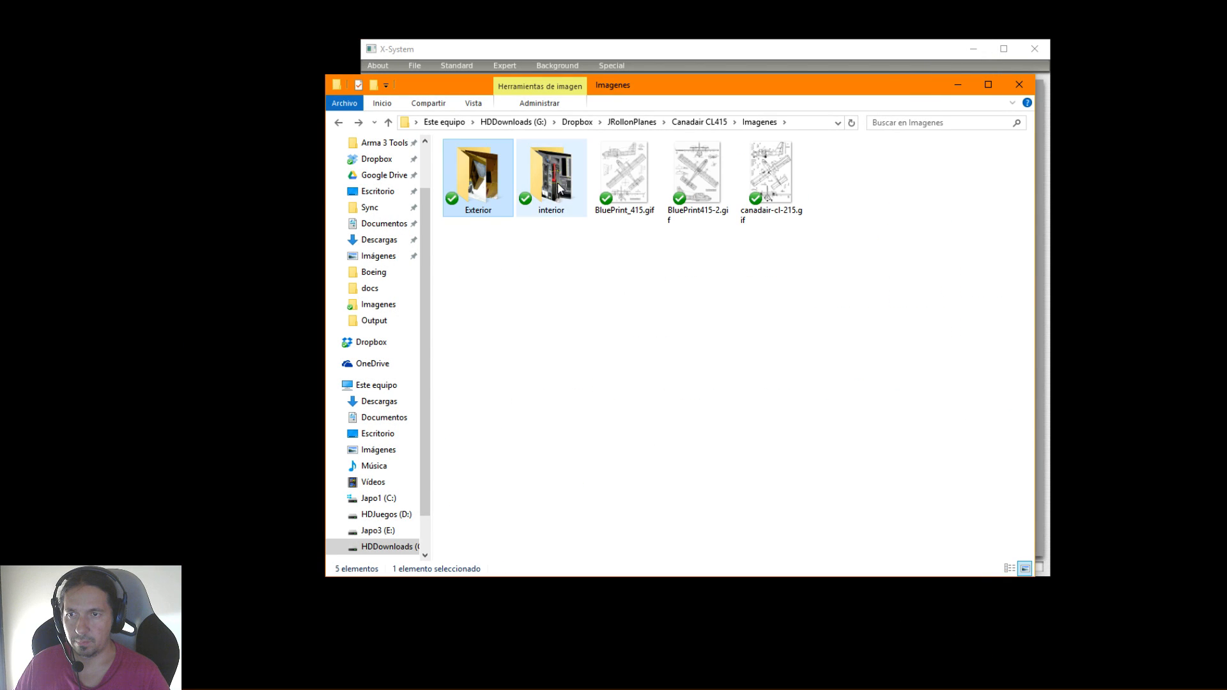
double_click(557, 180)
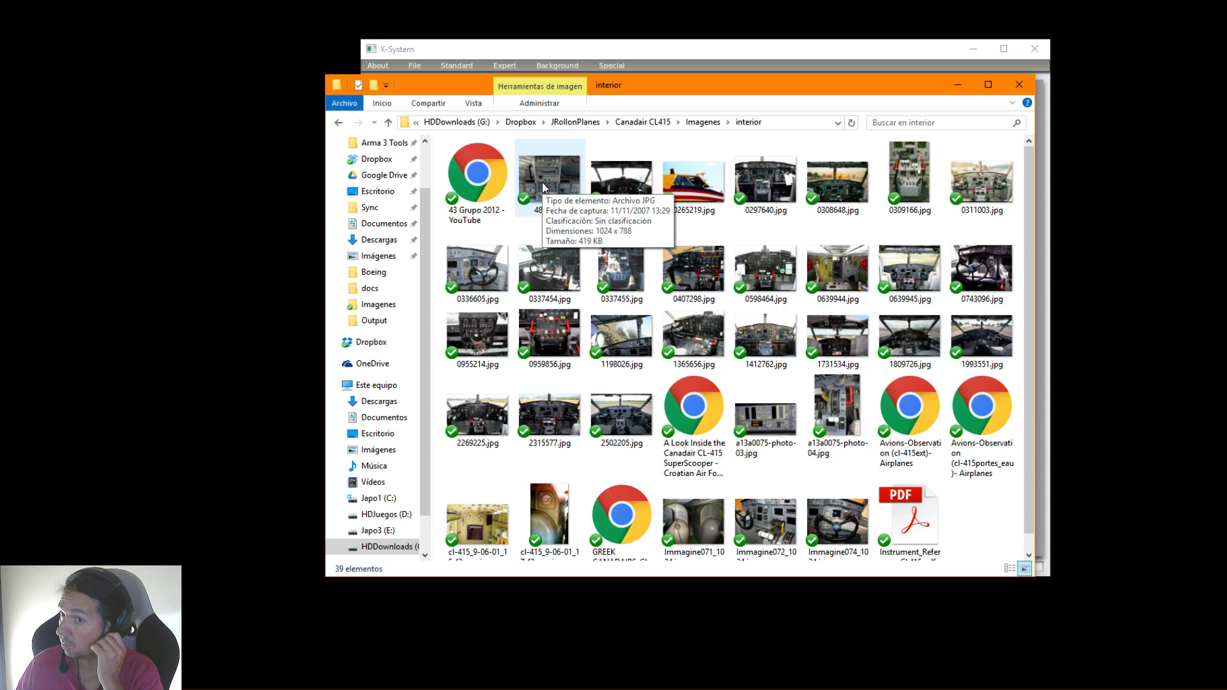
double_click(543, 187)
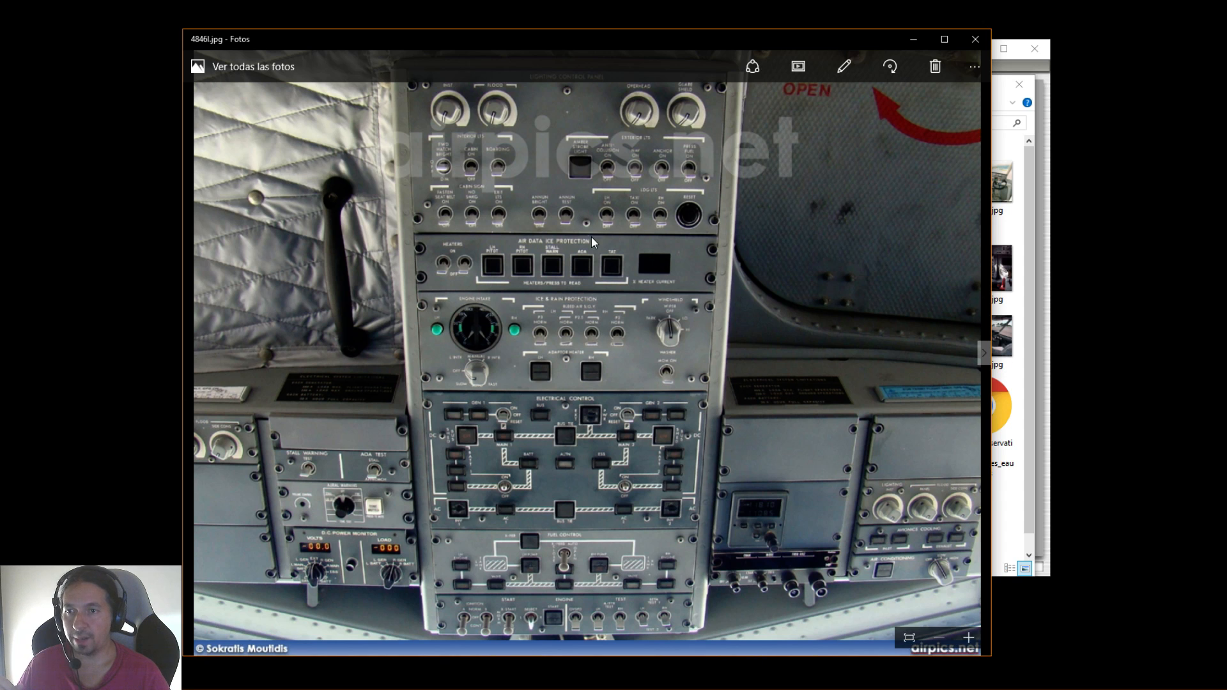
key("Right")
key("Left")
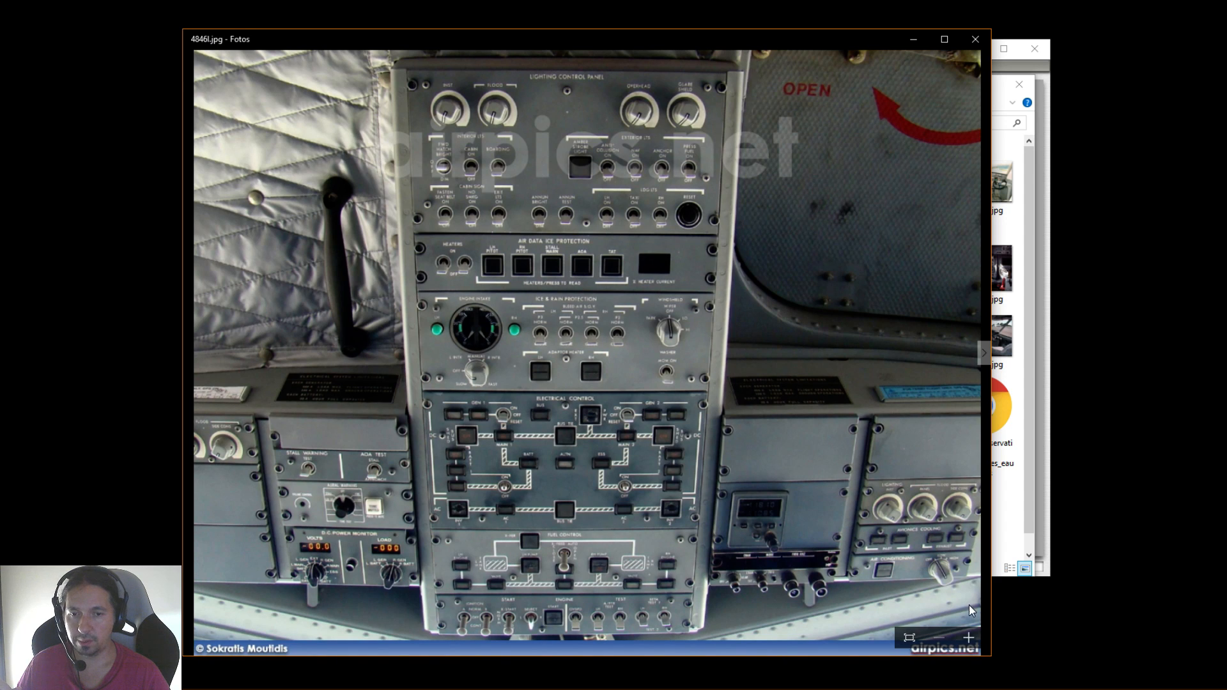
Examine the overhead panel photo up close, including the ice protection, electrical control and fuel control sections, and return to the full picture
left_click(968, 638)
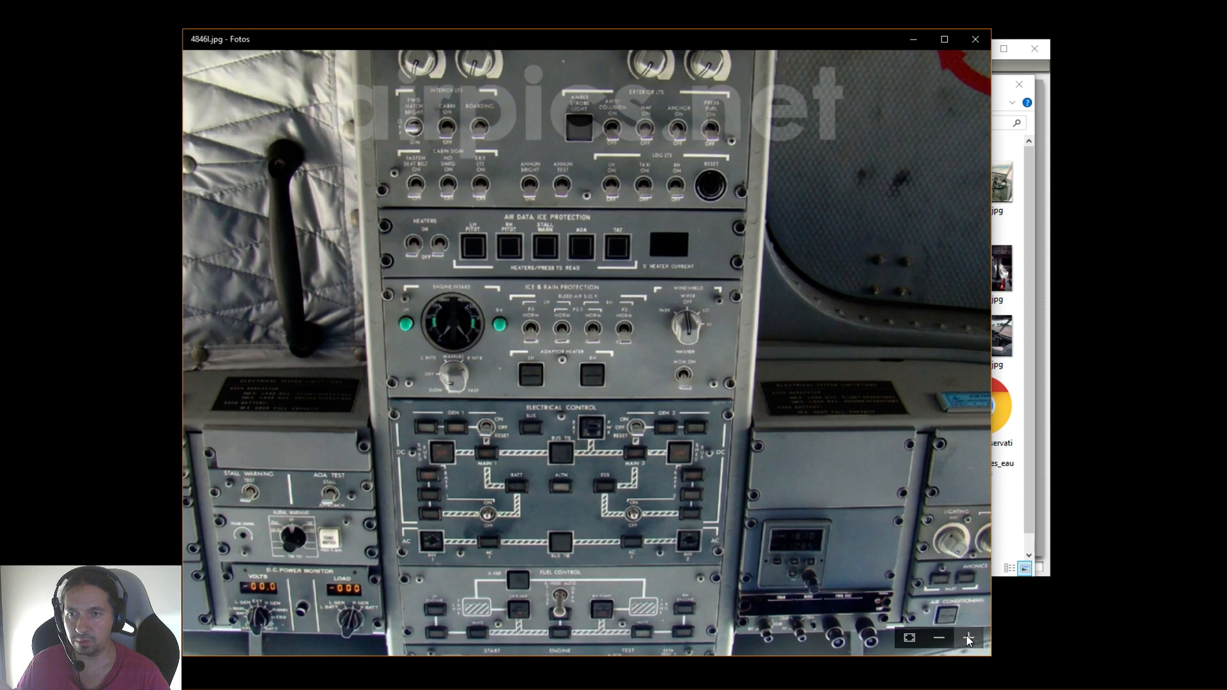
left_click(967, 635)
scroll(718, 451, "down", 3)
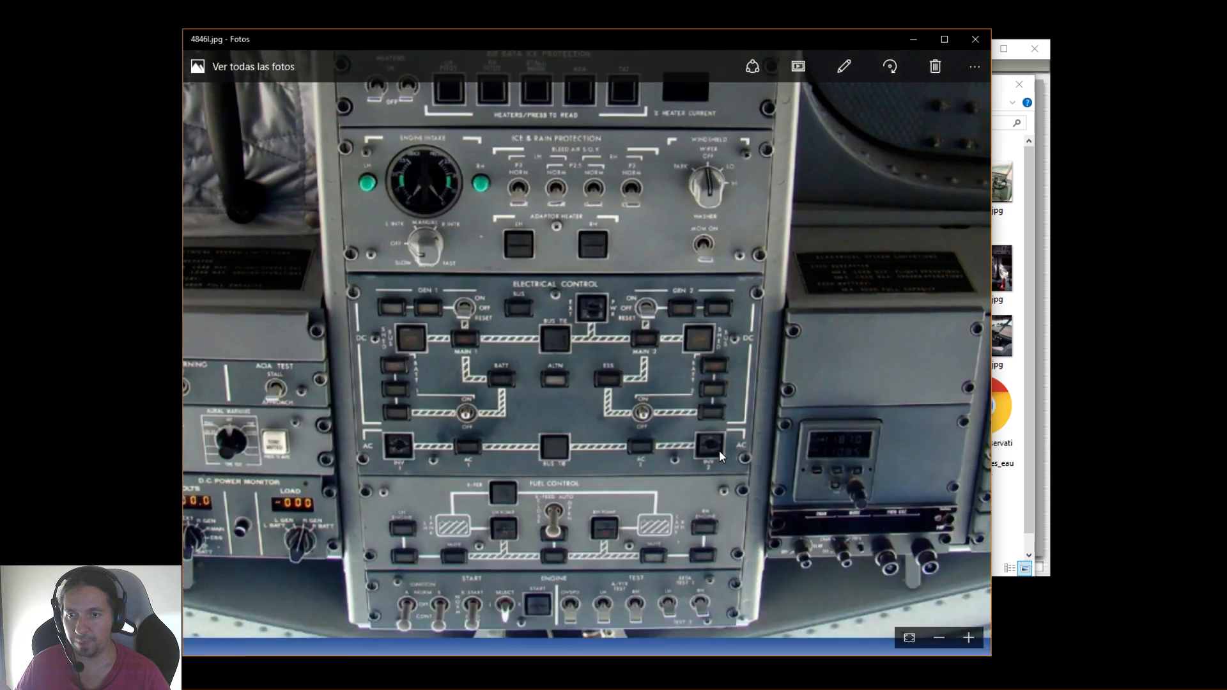
scroll(719, 450, "up", 3)
scroll(718, 450, "down", 2)
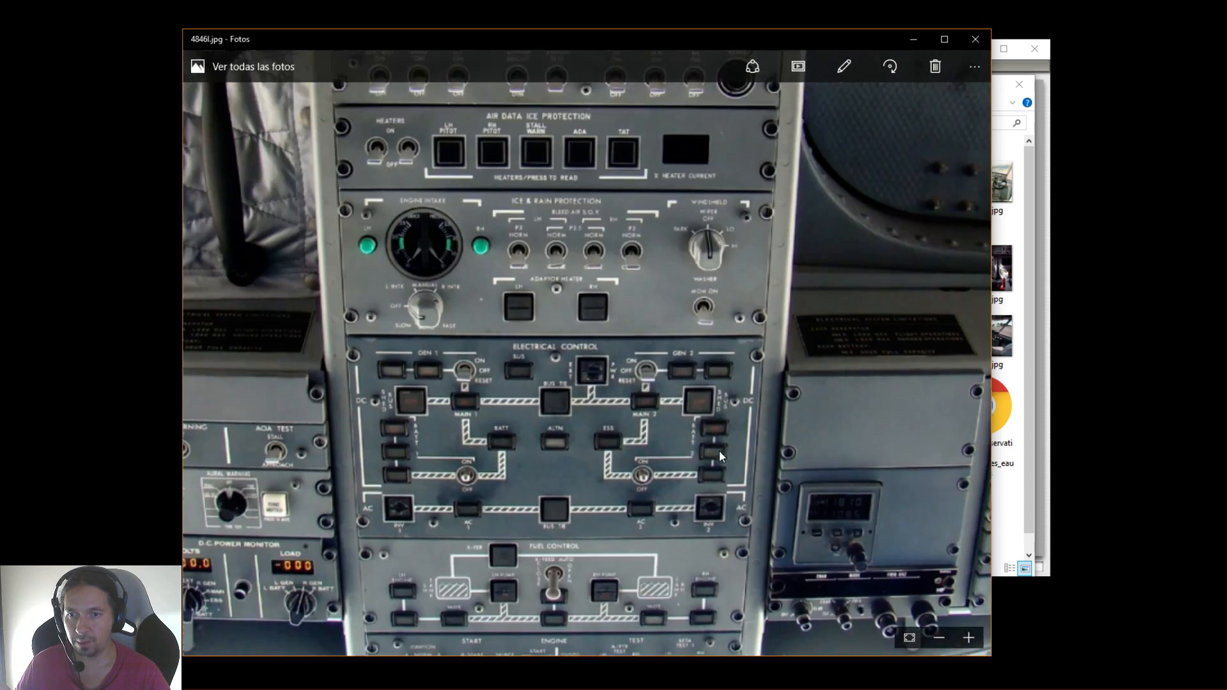
left_click(933, 640)
left_click(933, 637)
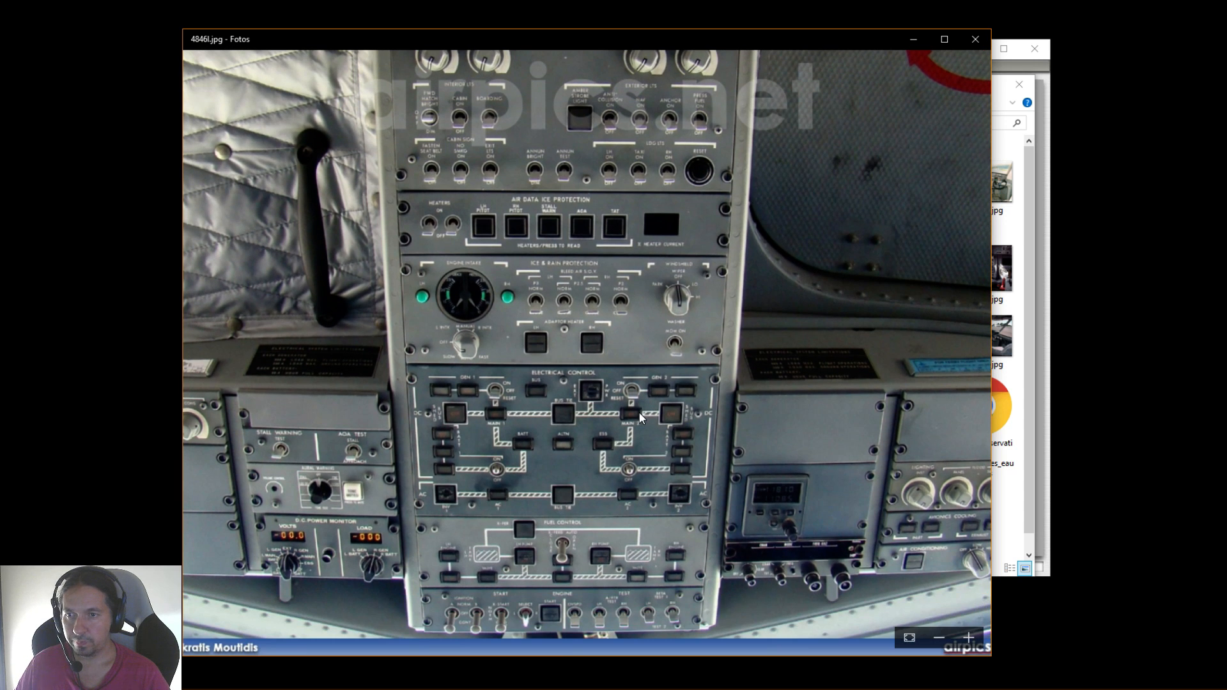
scroll(547, 273, "up", 2)
scroll(549, 239, "down", 2)
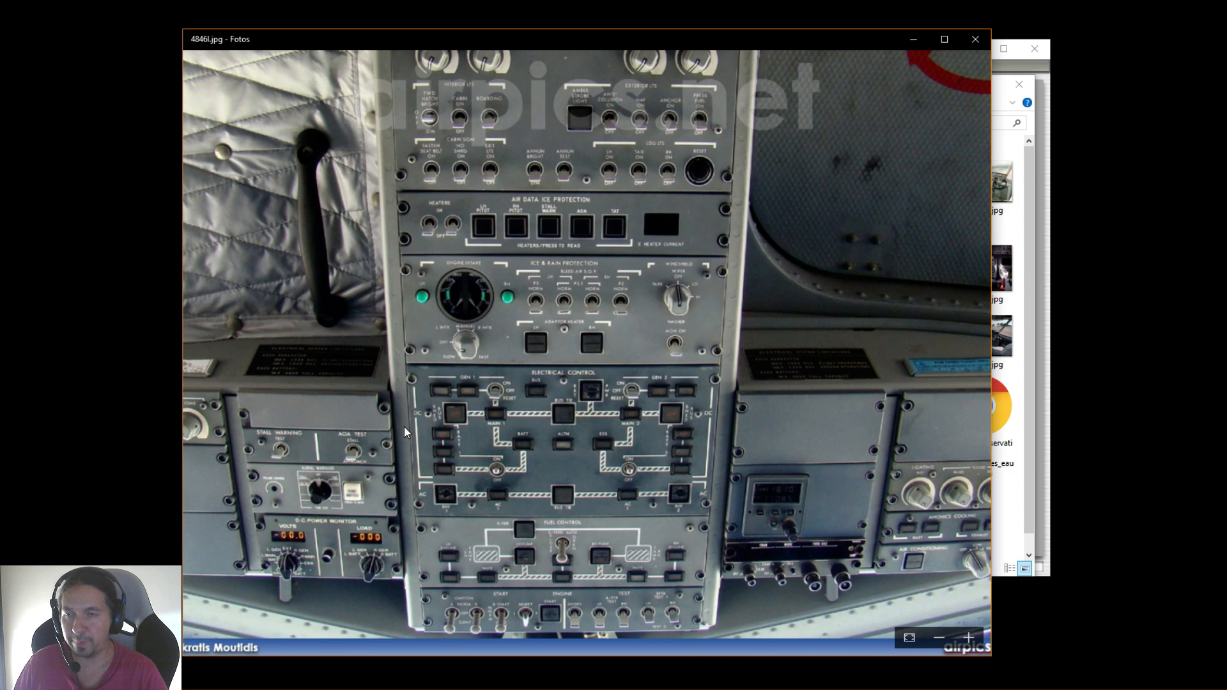
key("Right")
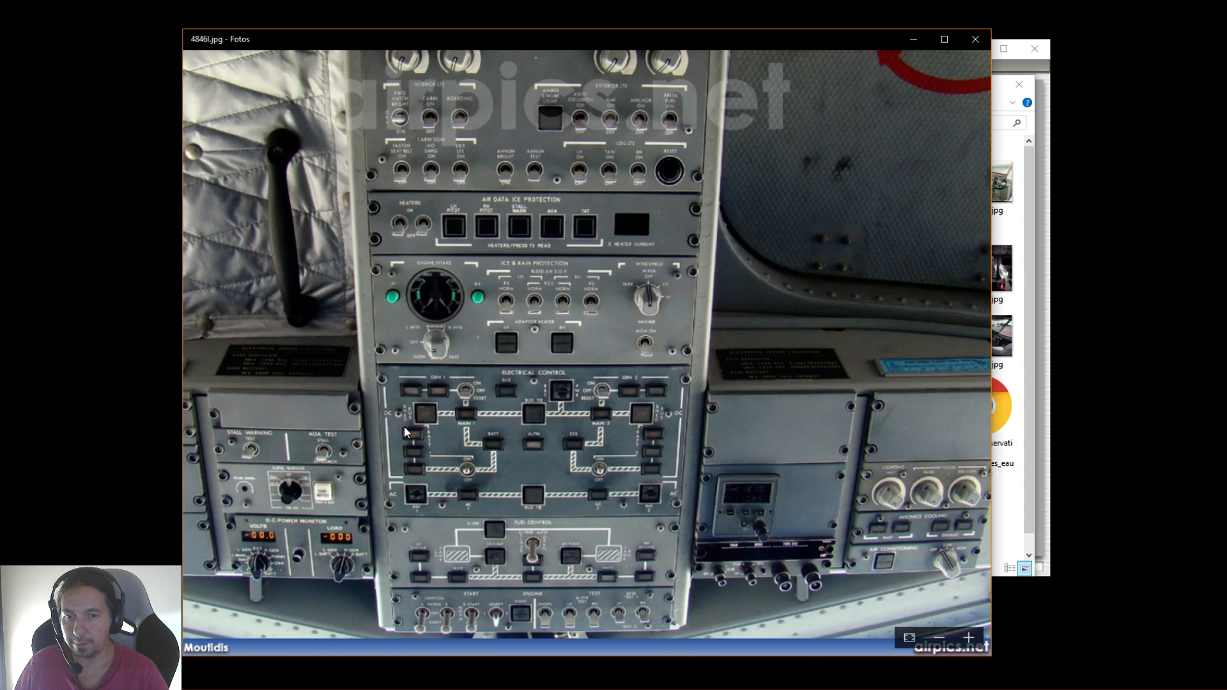
left_click(968, 638)
left_click(939, 639)
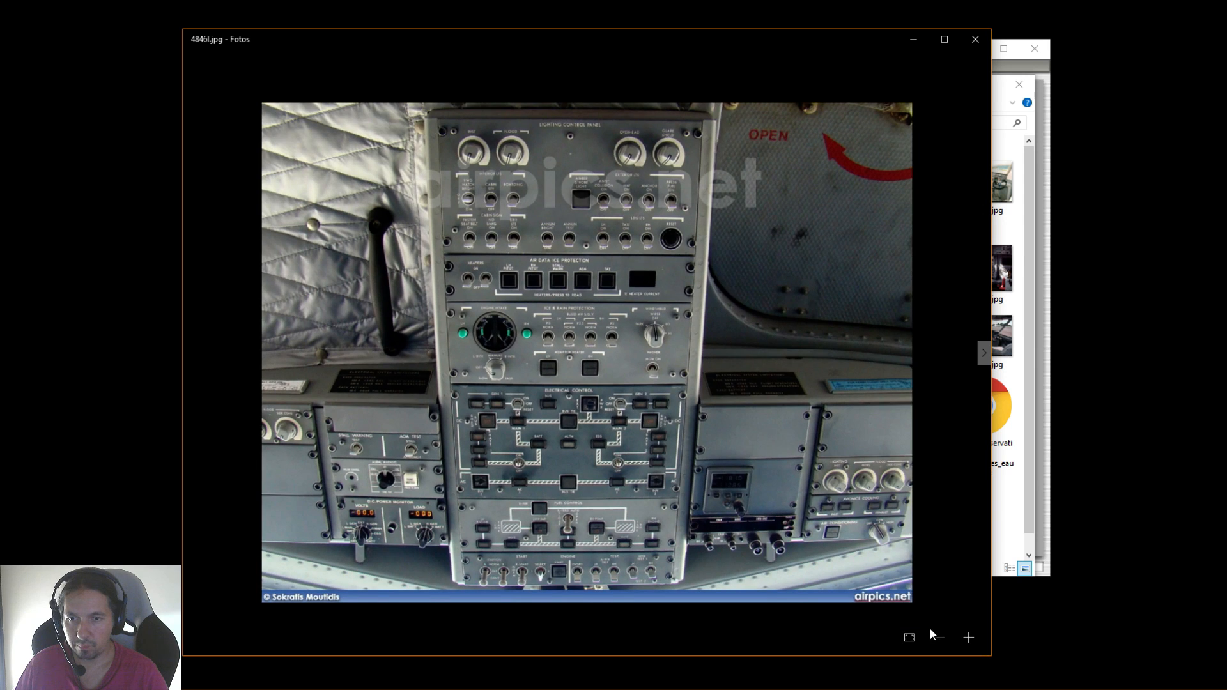
Browse the cockpit reference photos from 0164641.jpg through 0337454.jpg
key("Right")
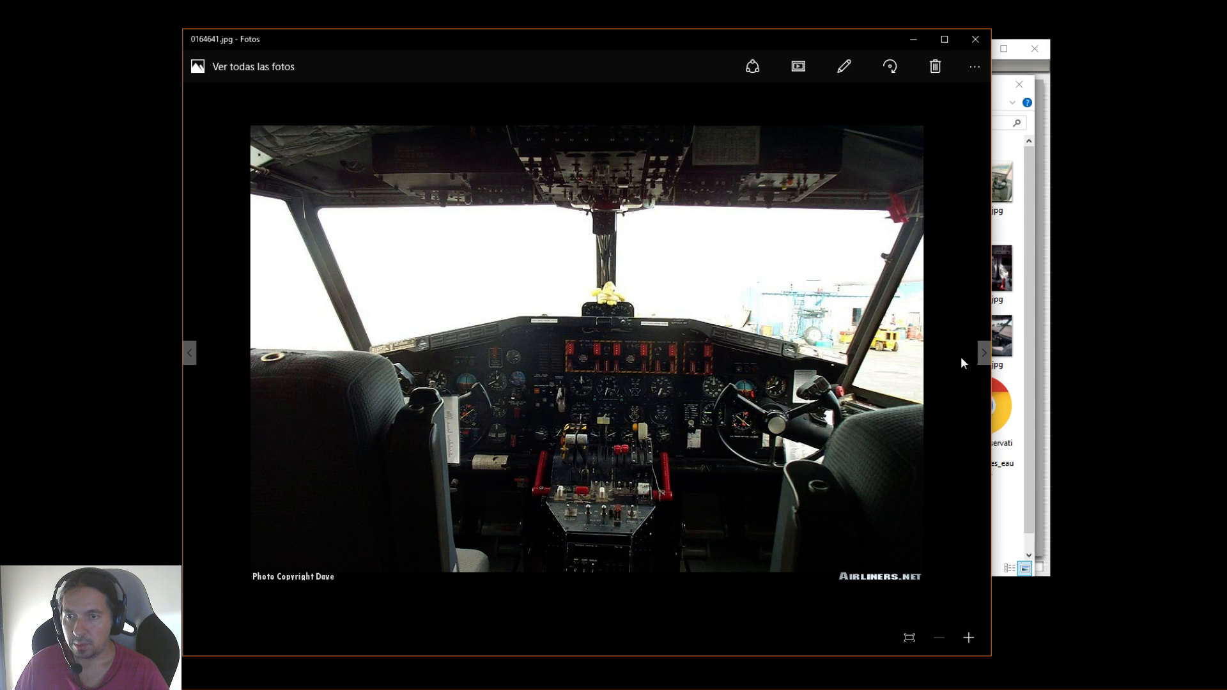
key("Right")
key("Right")
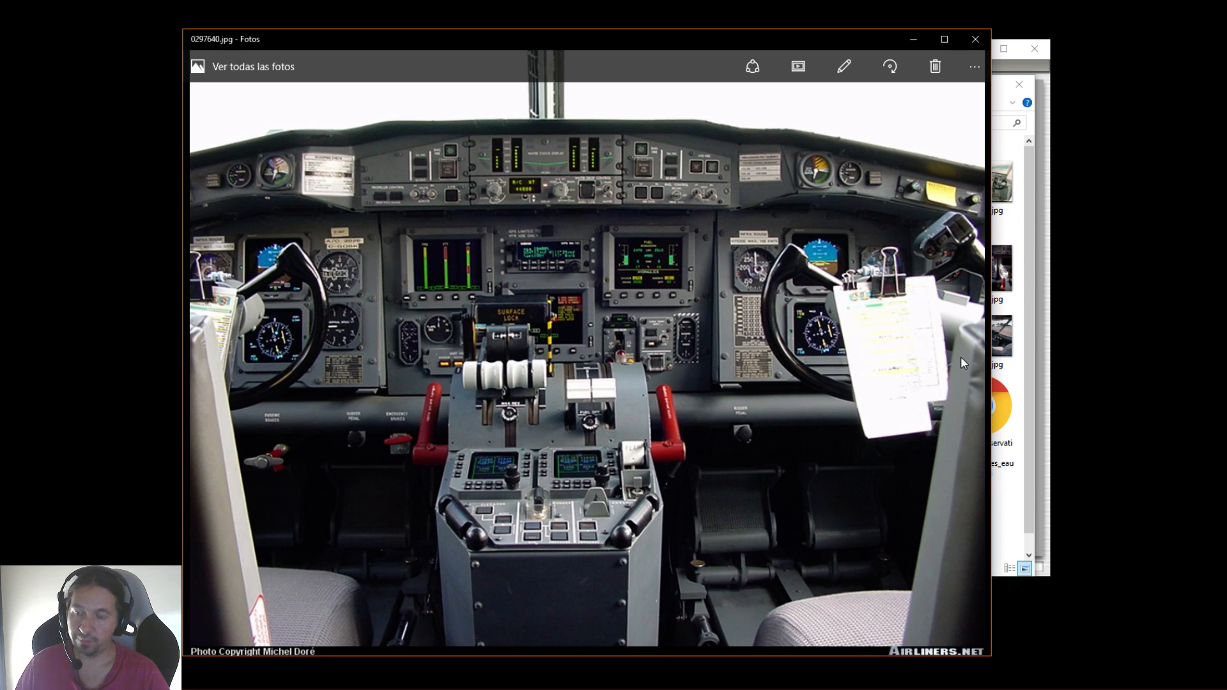
key("Right")
key("Right")
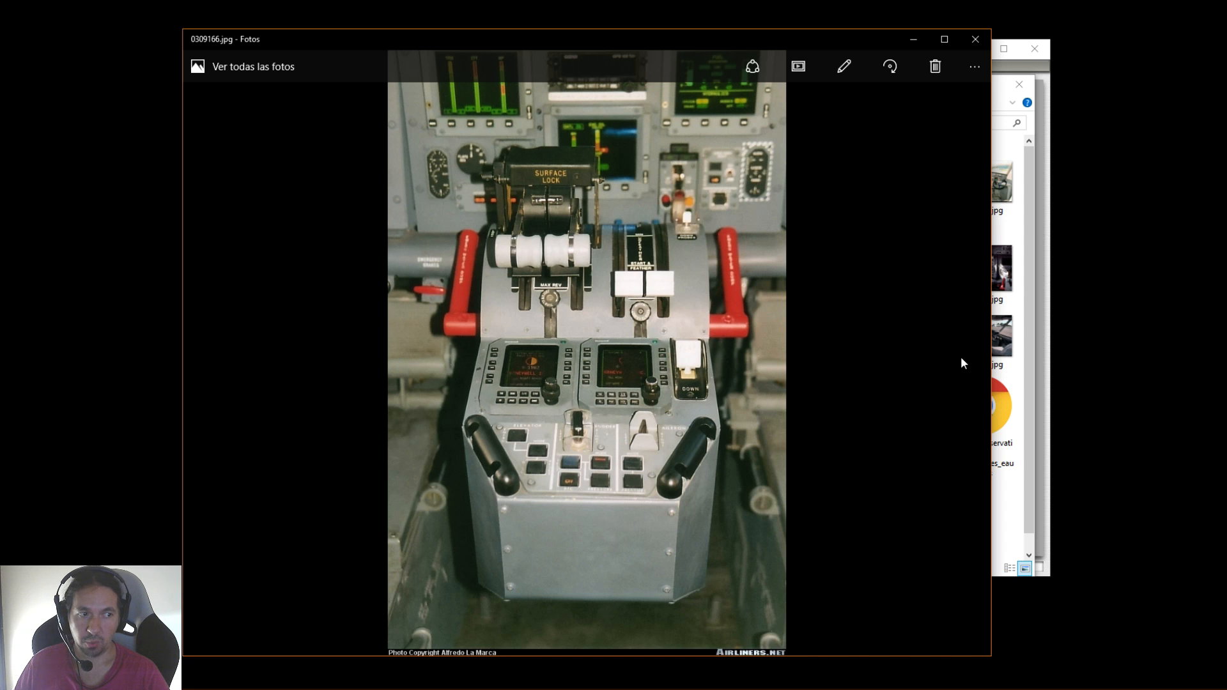
key("Right")
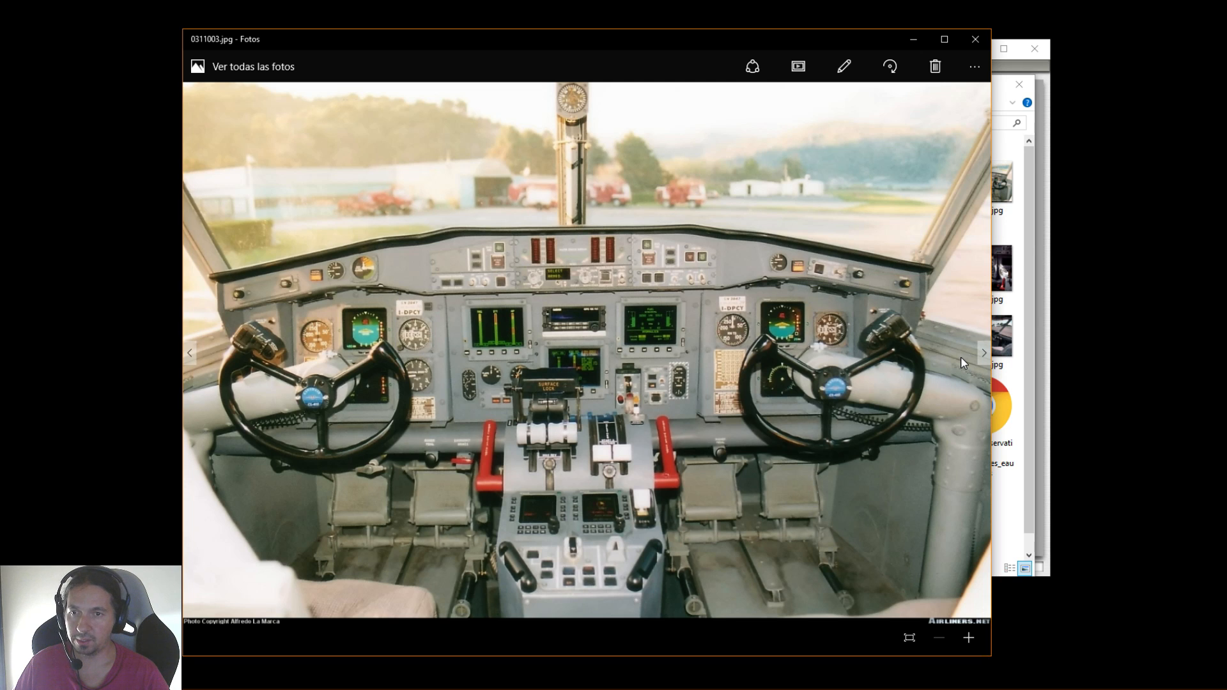
key("Right")
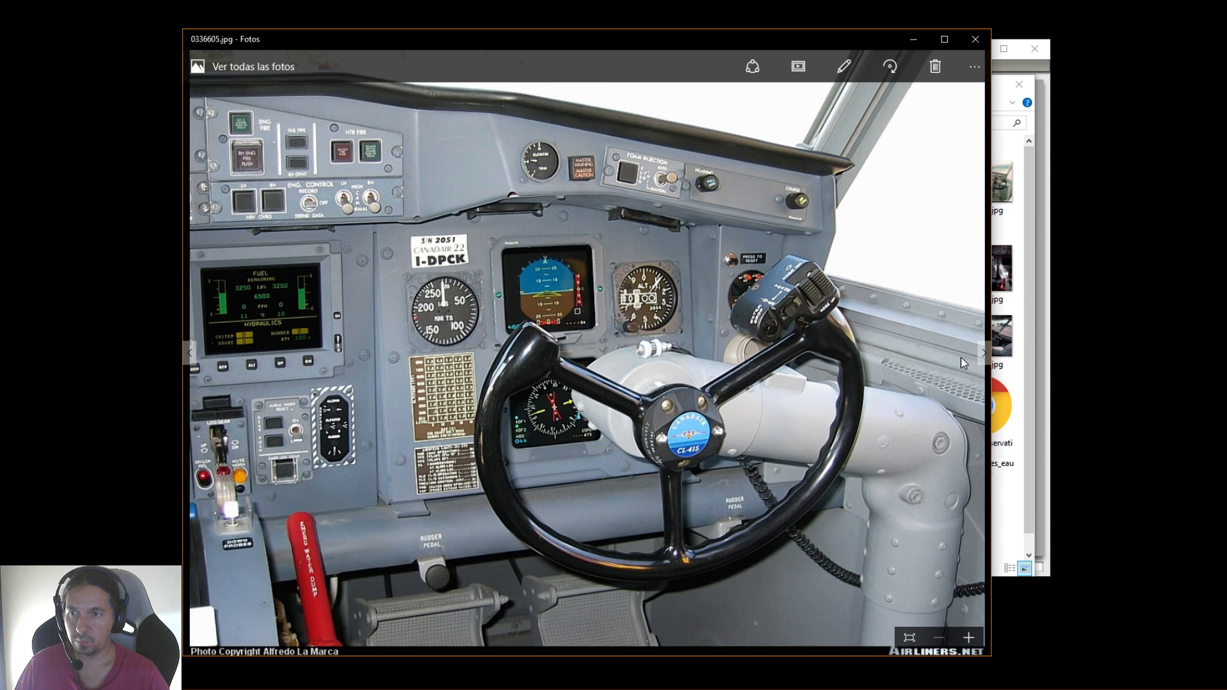
key("Right")
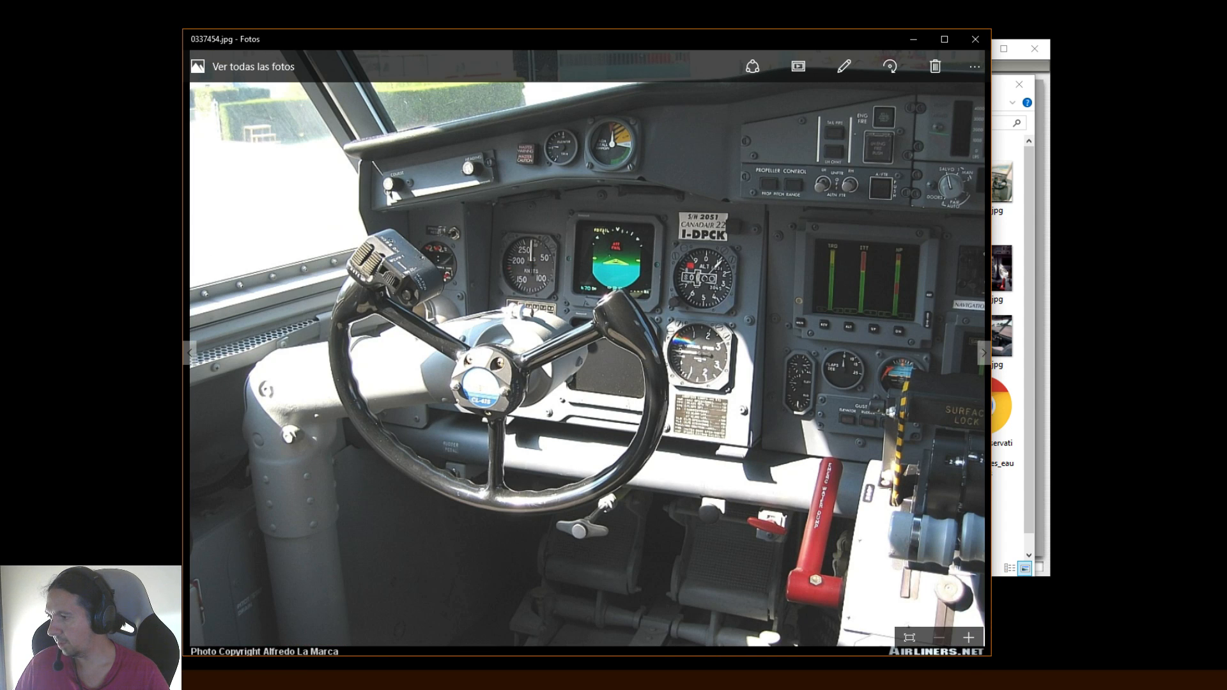
Switch to Plane-Maker, review the aircraft's Author settings, close them and return to the cockpit photo
key("alt+Tab")
left_click(414, 66)
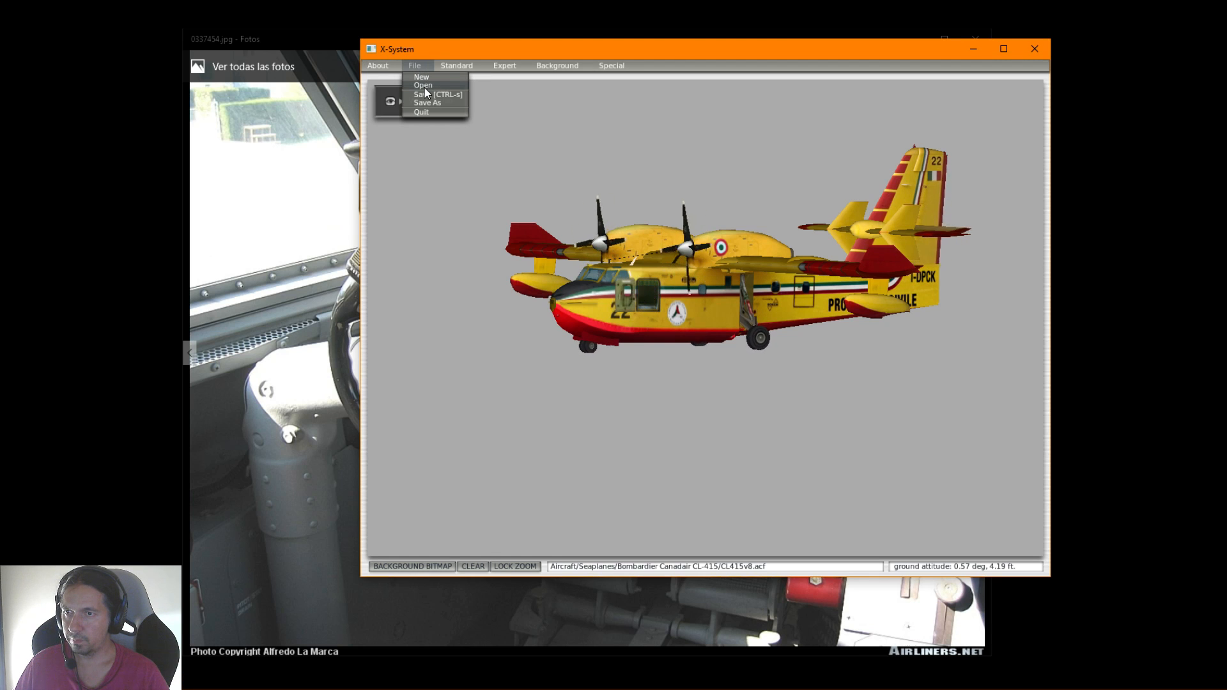
left_click(455, 63)
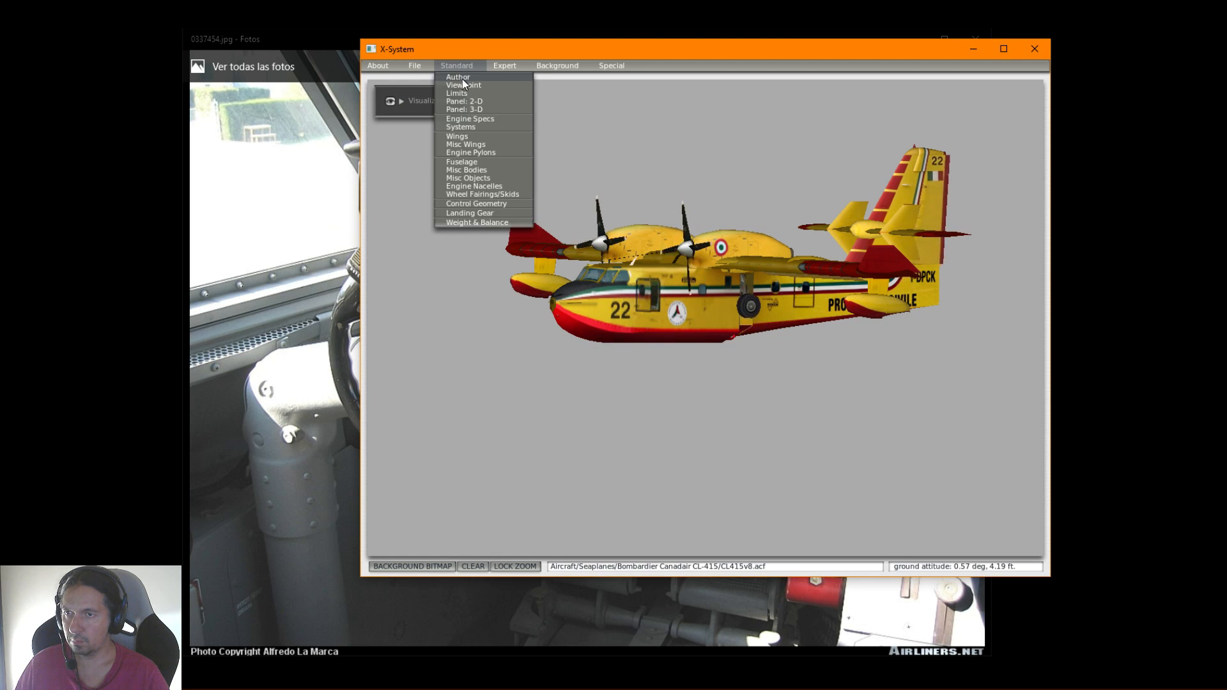
left_click(460, 77)
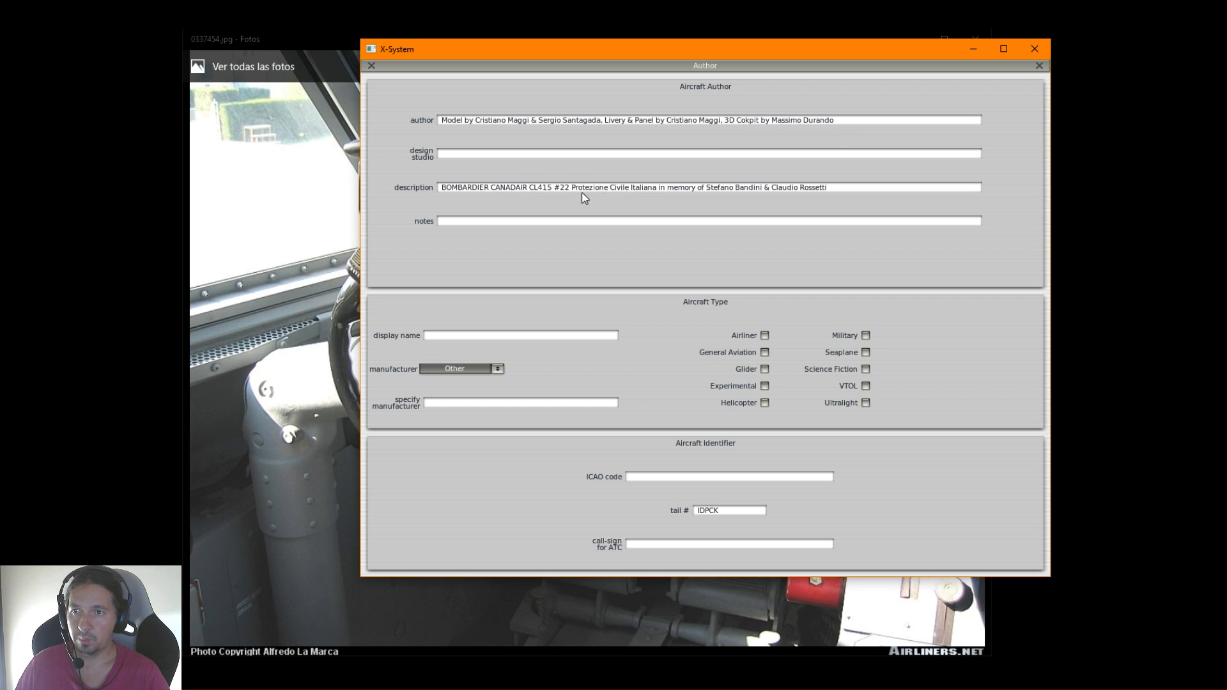
left_click(1036, 67)
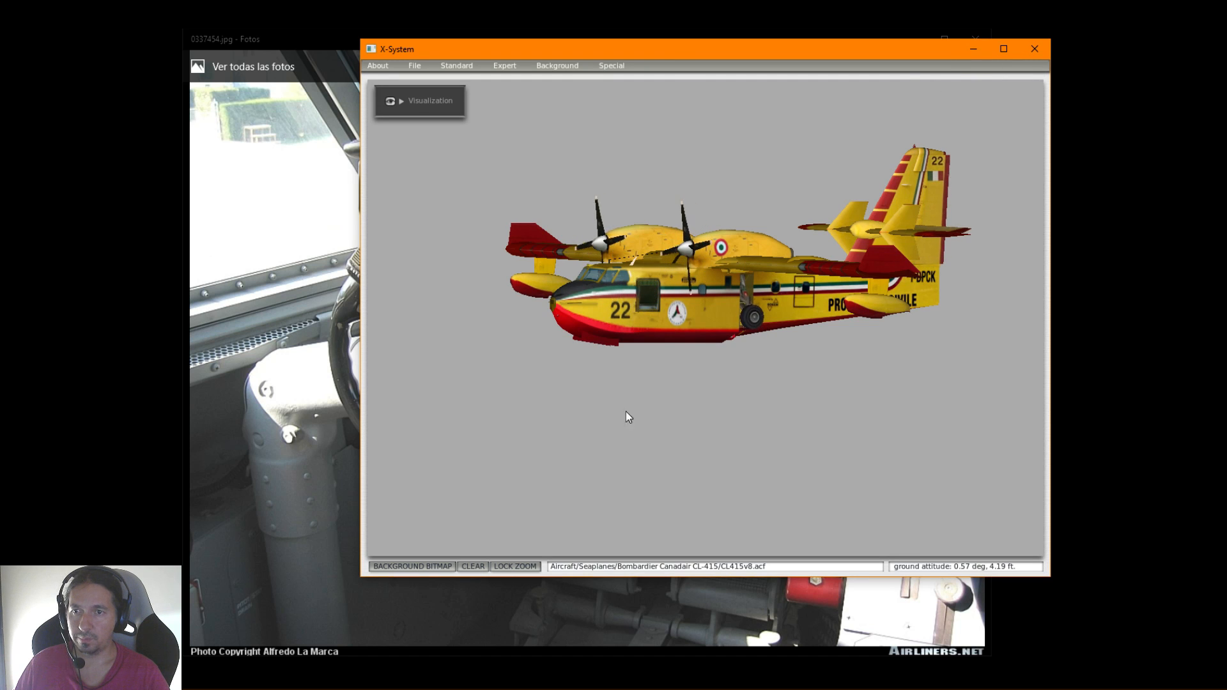
left_click(974, 46)
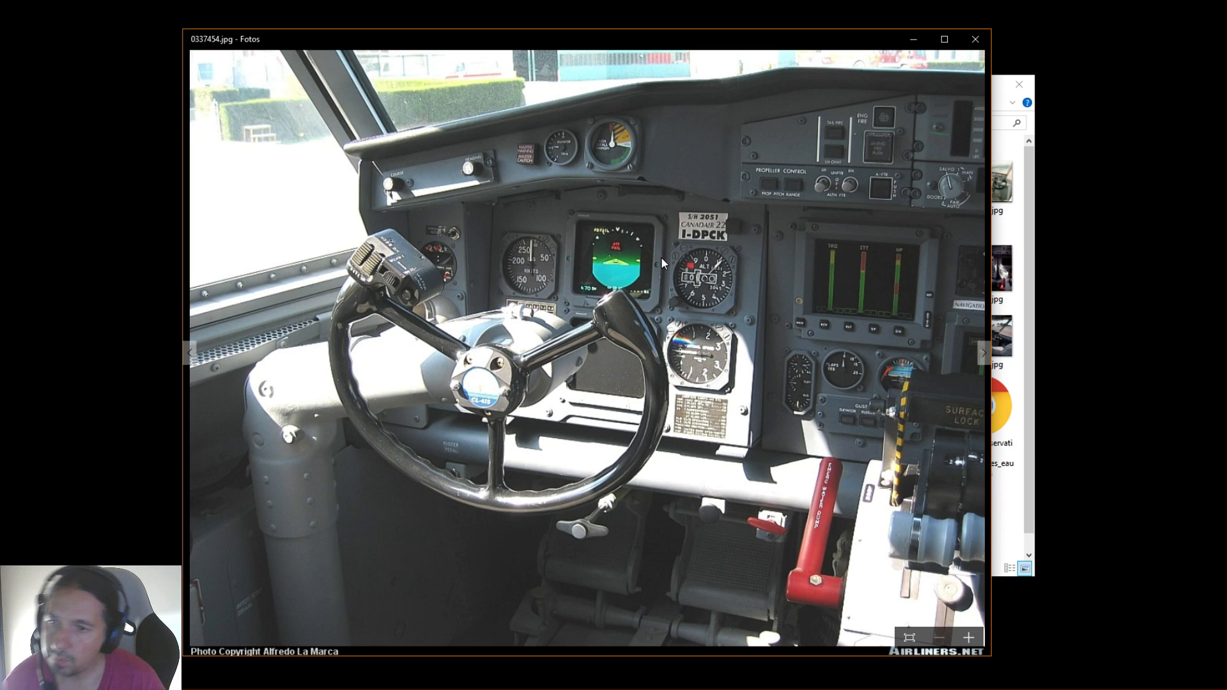
Browse the cockpit reference photos from 0337455.jpg through 1993551.jpg
key("Right")
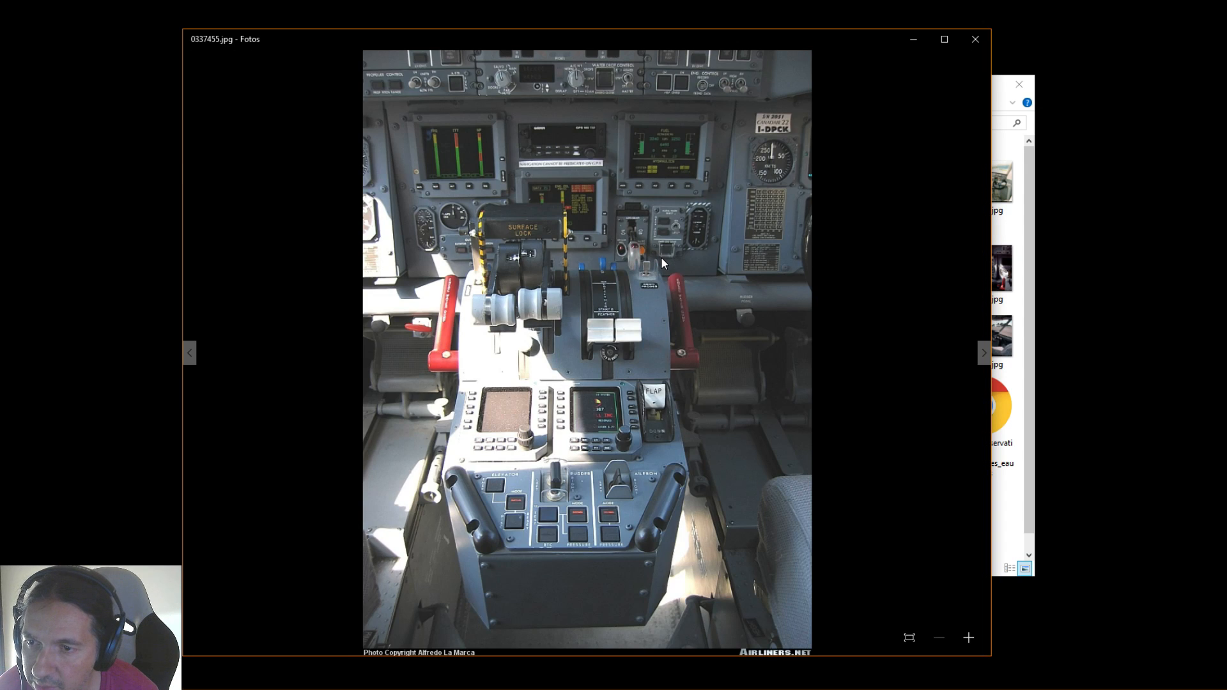
key("Right")
key("Right")
key("Right")
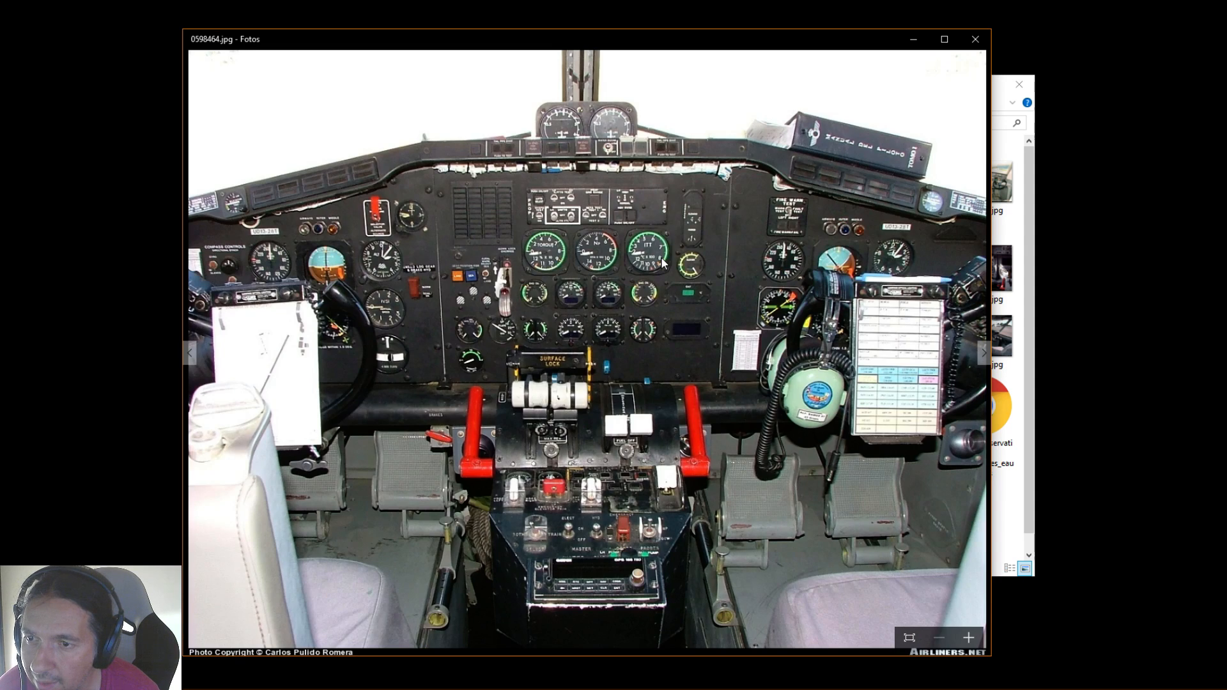
key("Right")
key("Left")
key("Right")
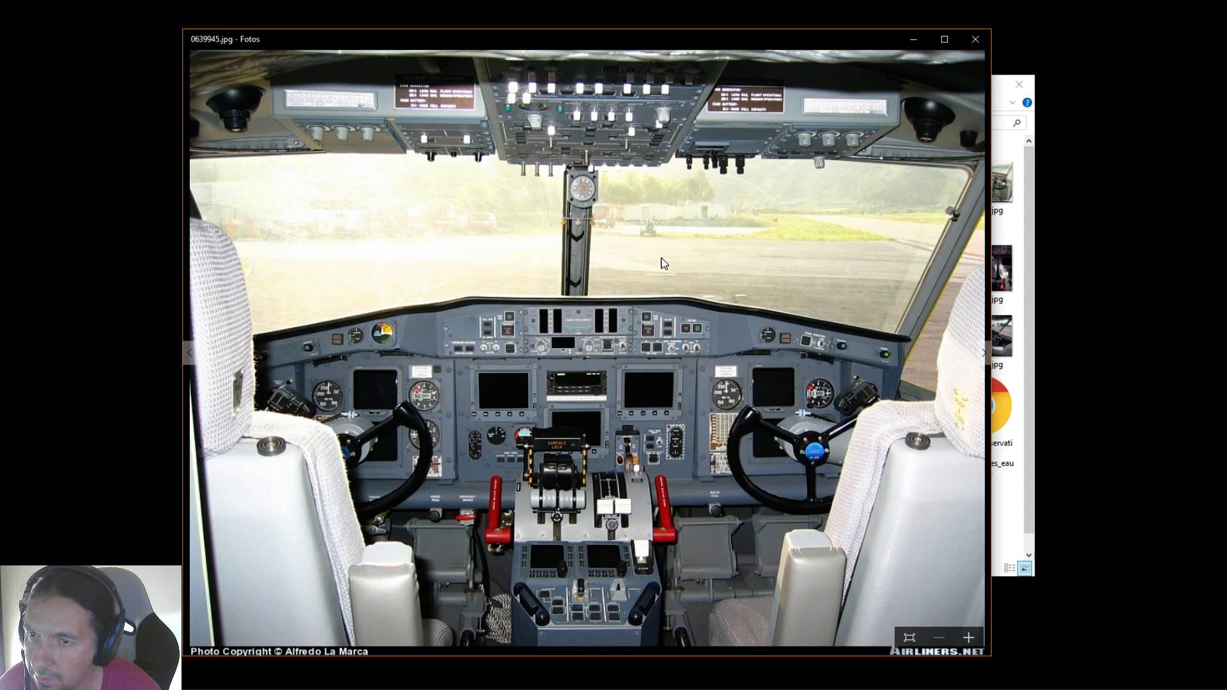
key("Right")
key("Right")
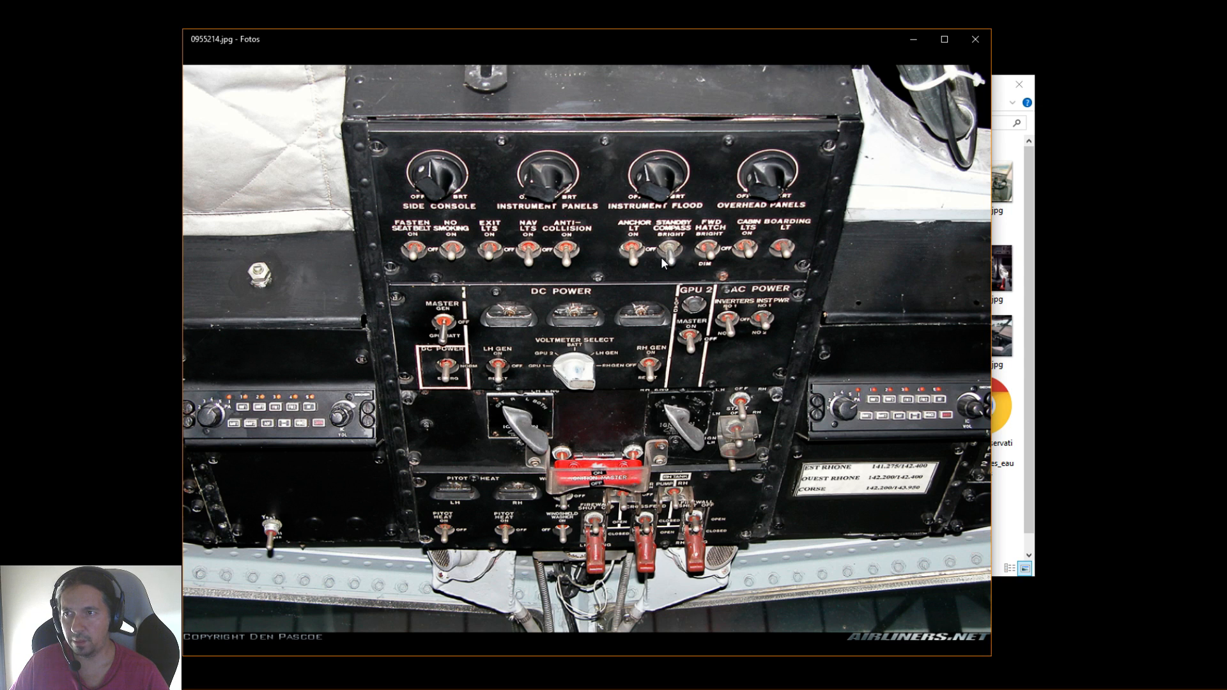
key("Right")
key("Right")
key("Right")
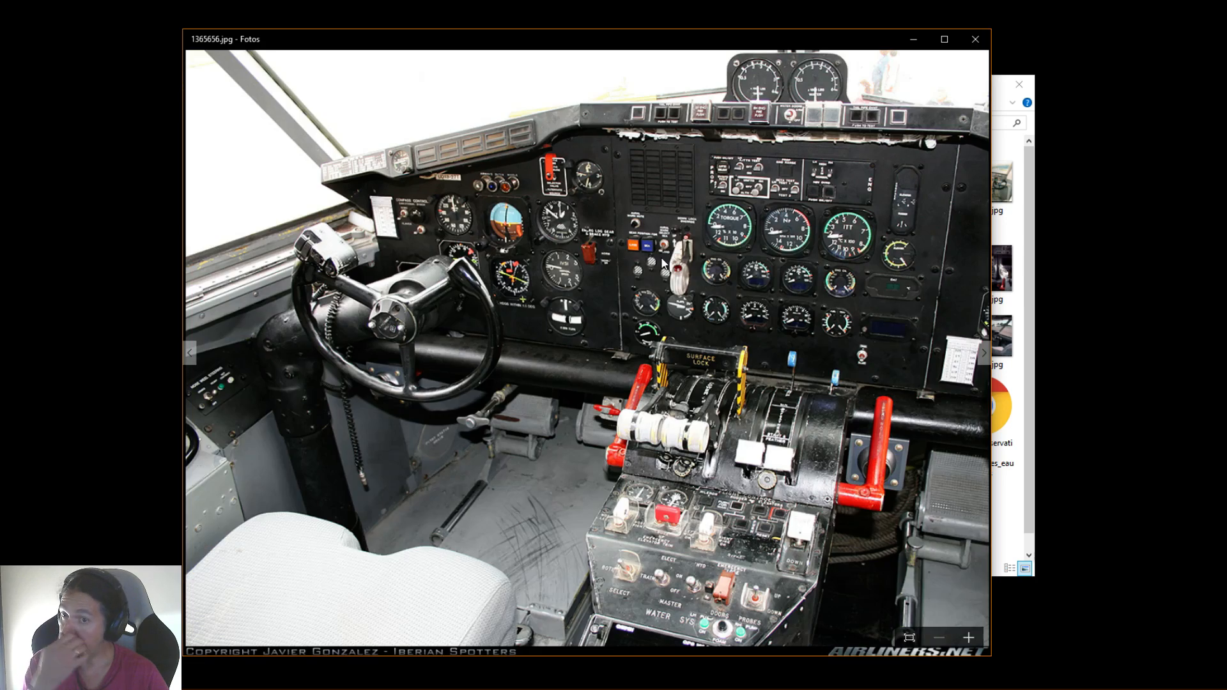
key("Right")
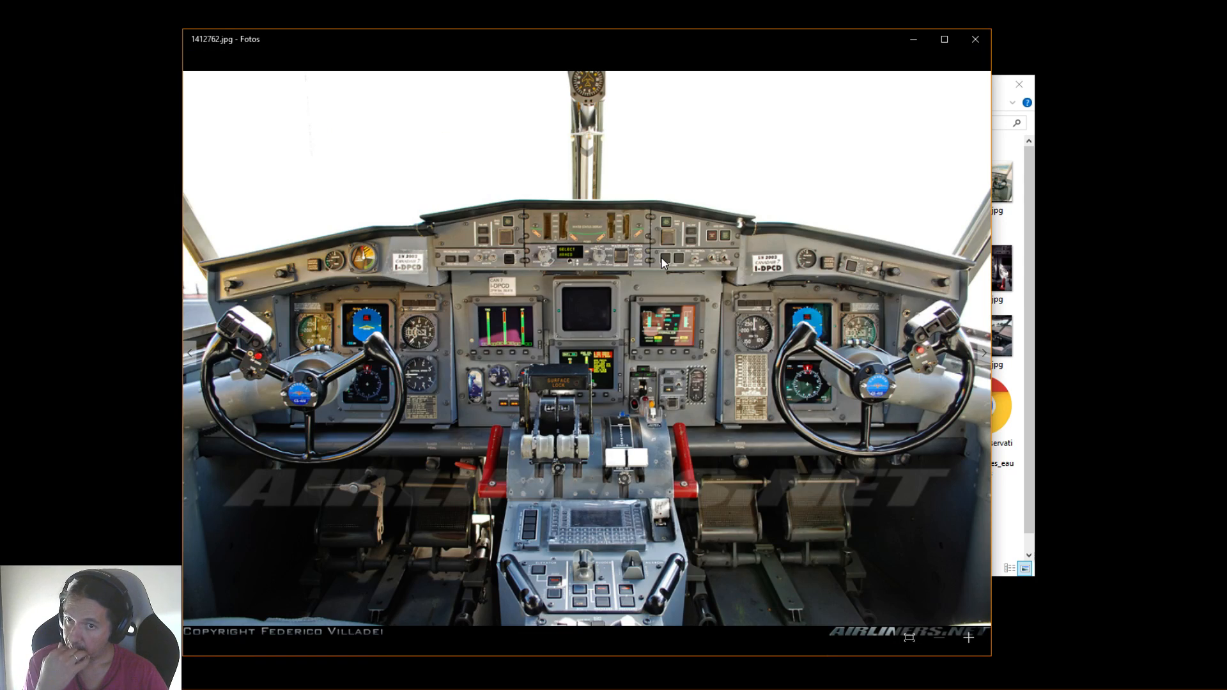
key("Right")
key("Right")
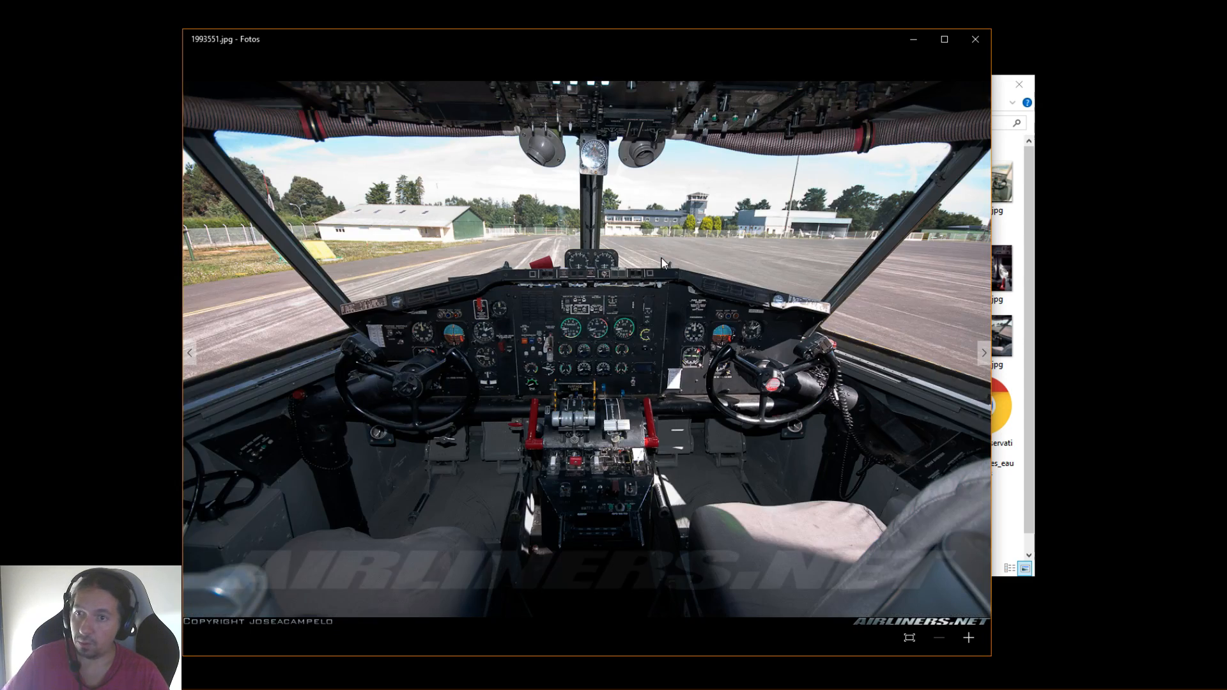
View the remaining interior photos, including a13a0075-photo-03.jpg, through Immagine074_1024.jpg, and go back to Immagine072_1024.jpg
key("Right")
key("Right")
key("Right")
key("Right")
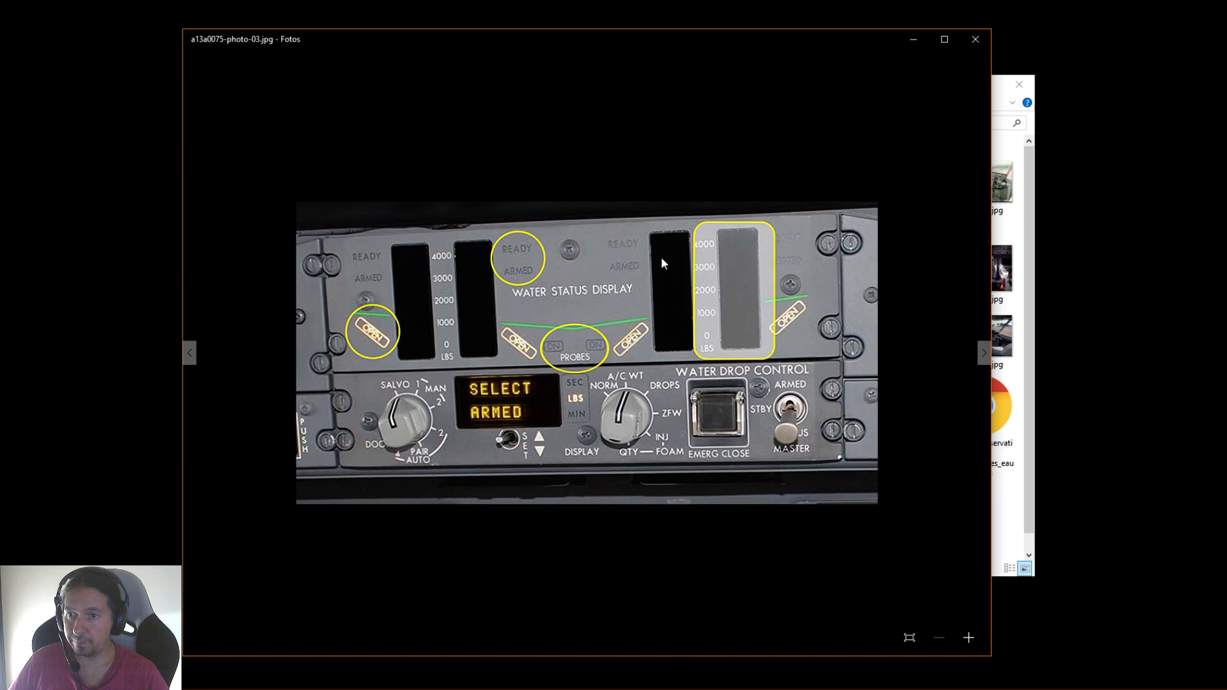
key("Right")
key("Right")
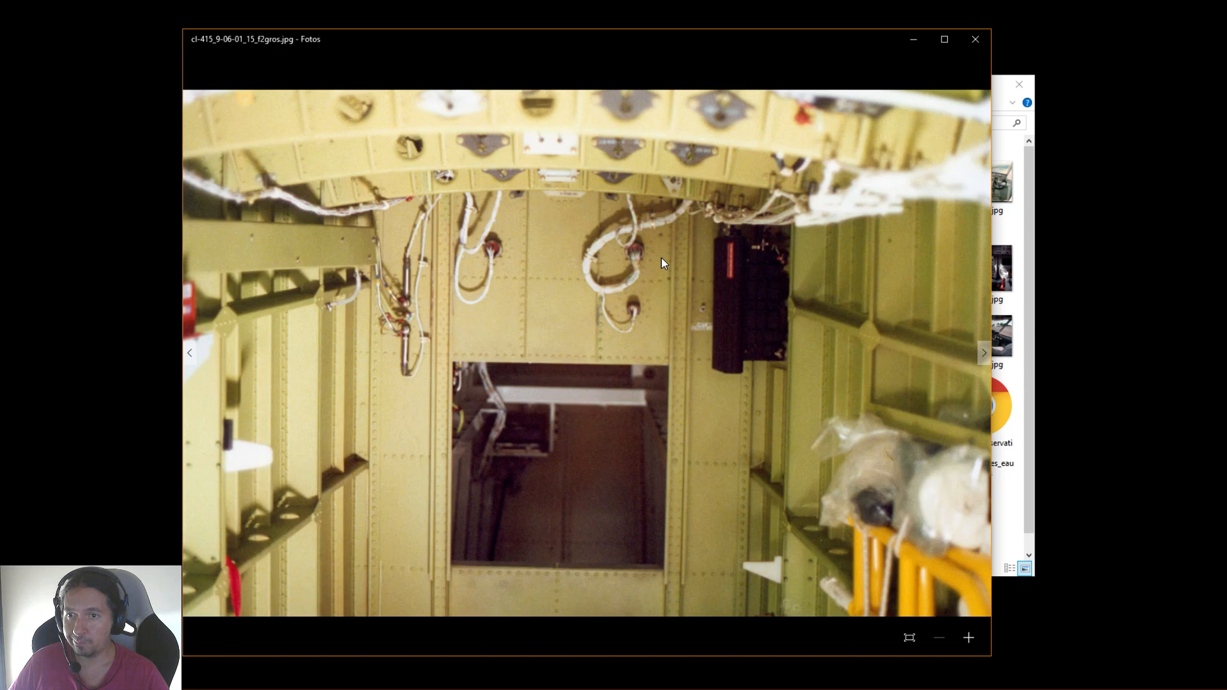
key("Right")
key("Right")
key("Right")
key("Right")
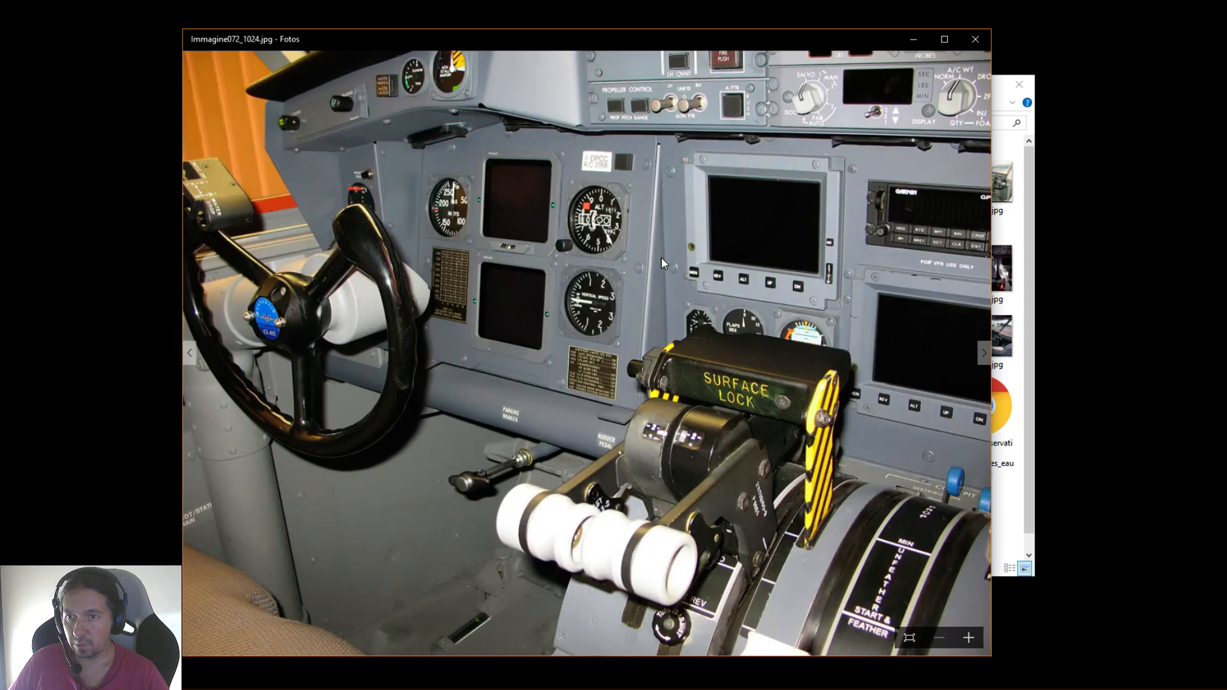
key("Right")
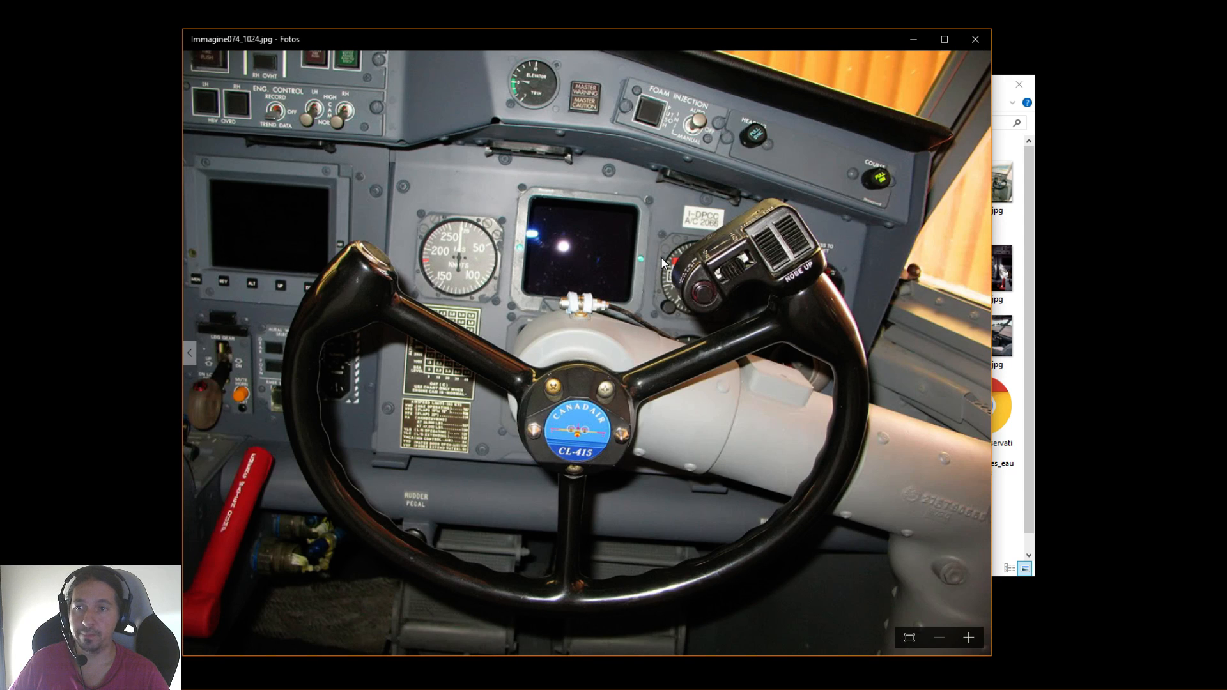
key("Right")
key("Left")
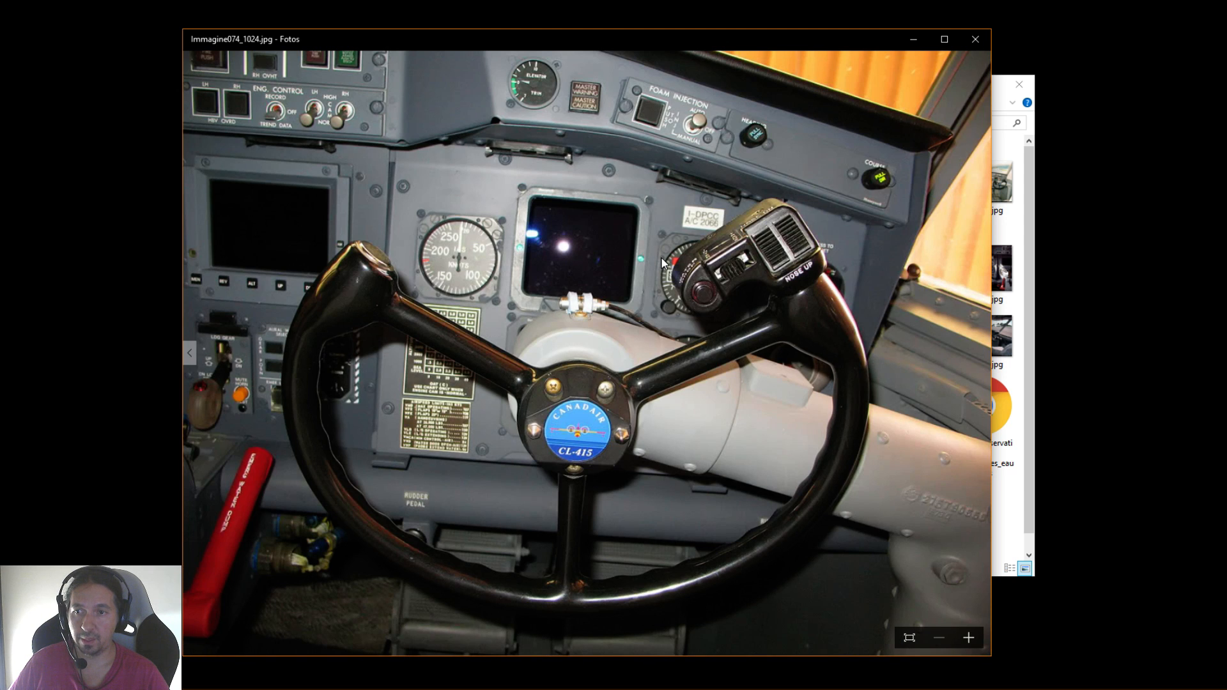
key("Left")
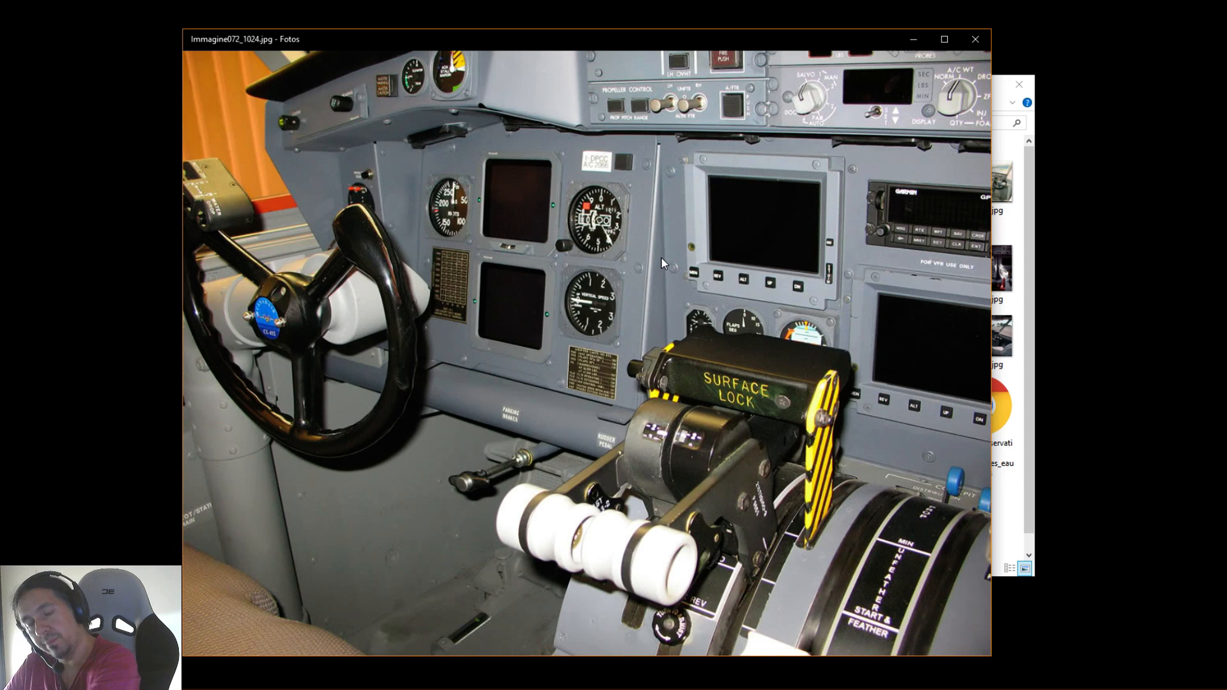
Go back through the cockpit photos, including the center console photo a13a0075-photo-04.jpg, and return forward to Immagine074_1024.jpg
key("Left")
key("Left")
key("Left")
key("Left")
key("Right")
key("Right")
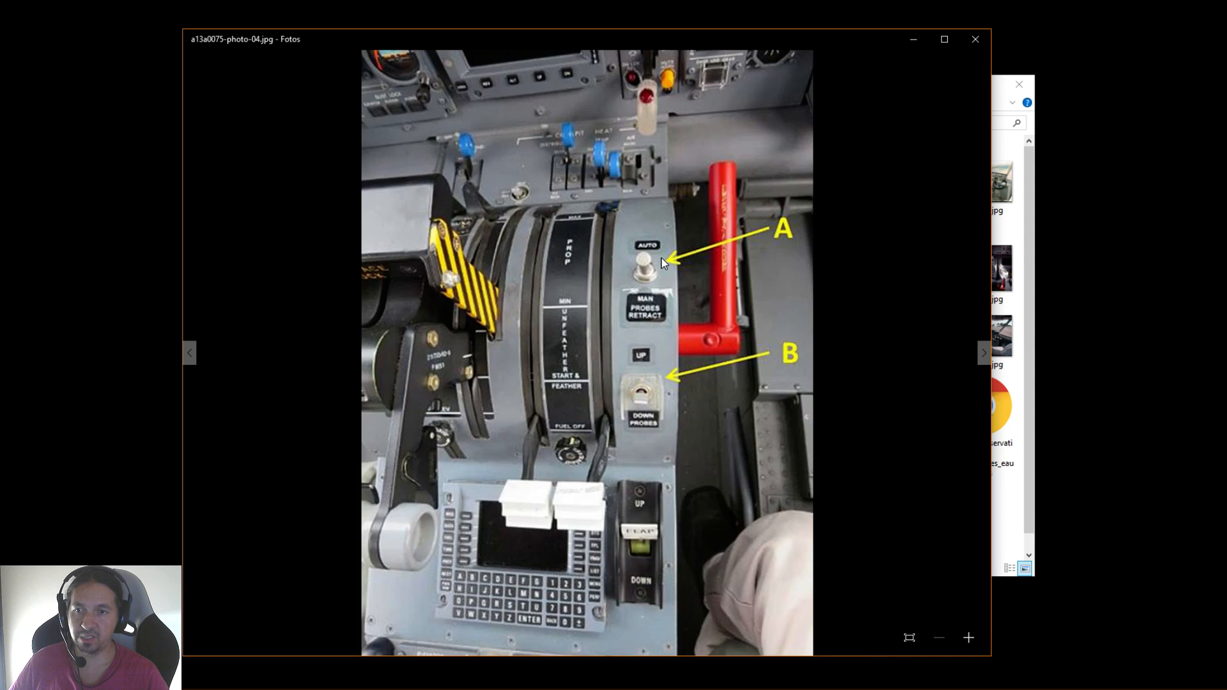
key("Right")
key("Right")
key("Right")
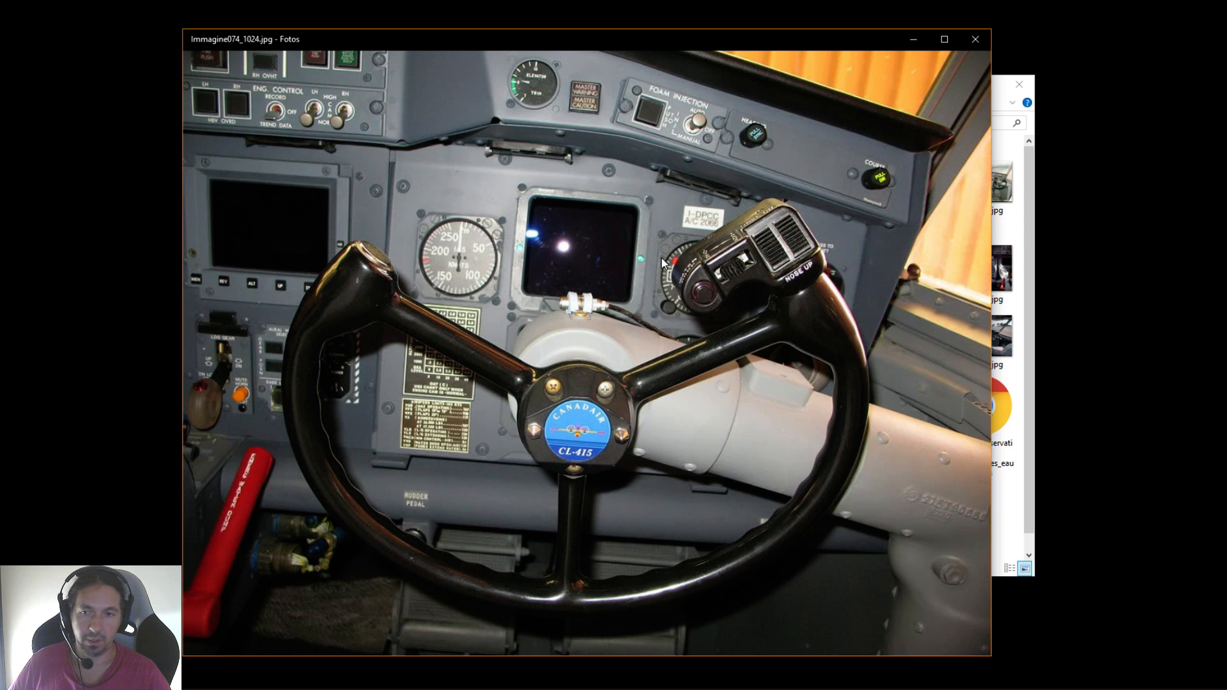
View the remaining interior photos, including cl-415_9-06-01_15_f2gros.jpg and 2502205.jpg, and close the photo viewer
key("Right")
key("Right")
key("Right")
key("Right")
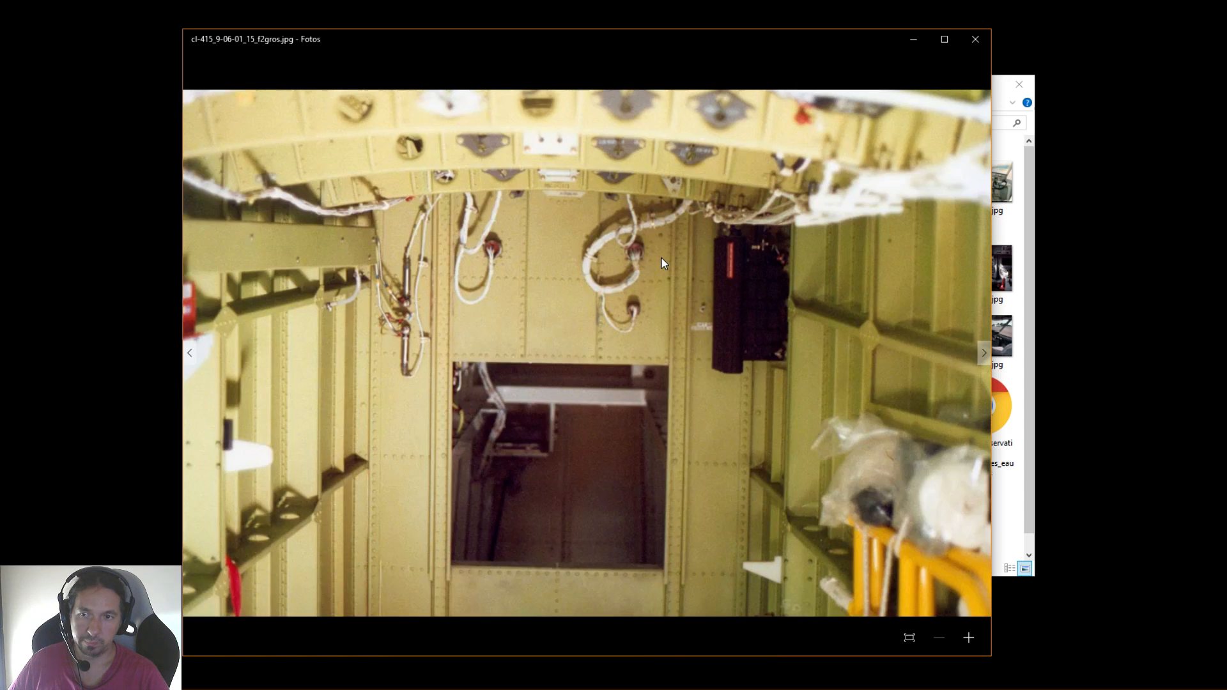
key("Right")
key("Right")
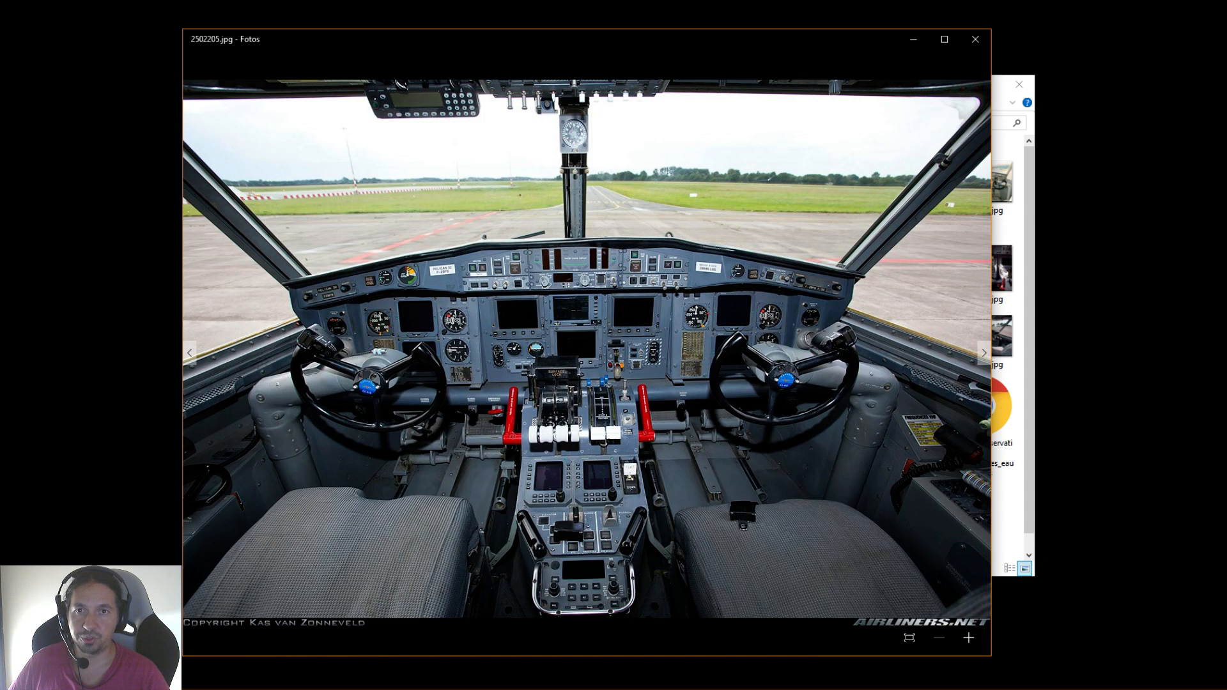
left_click(973, 40)
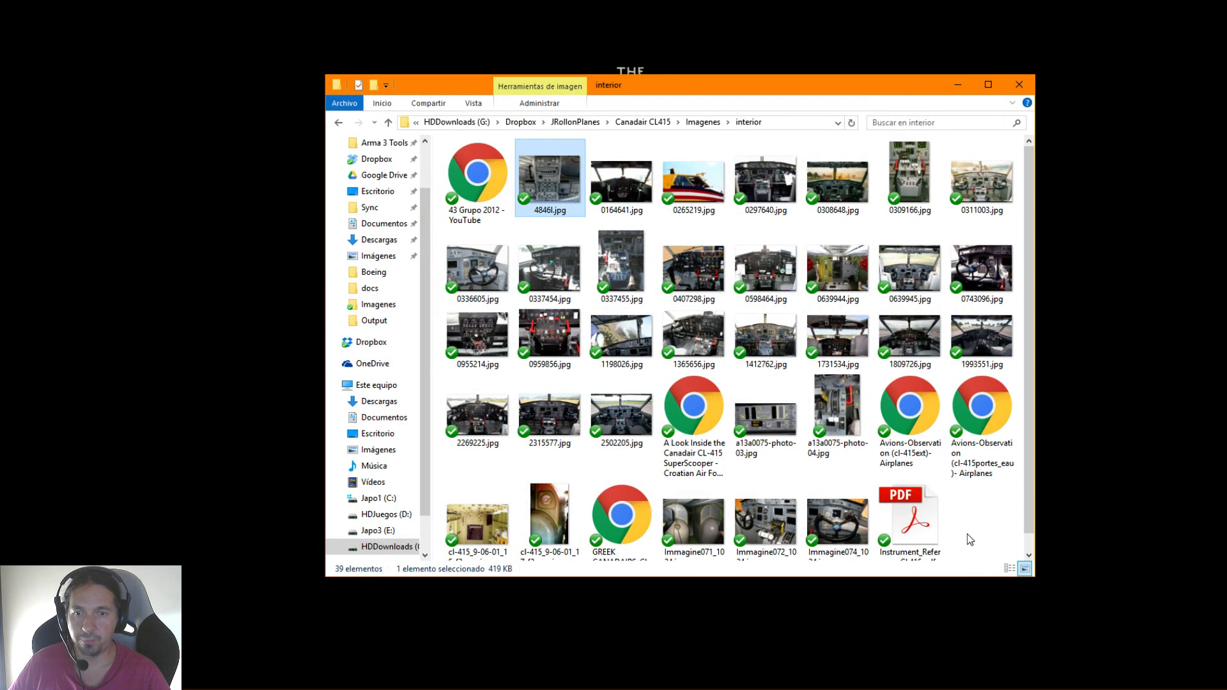
Go up from the interior photo folder to the Canadair CL415 project folder
scroll(968, 498, "down", 1)
key("BackSpace")
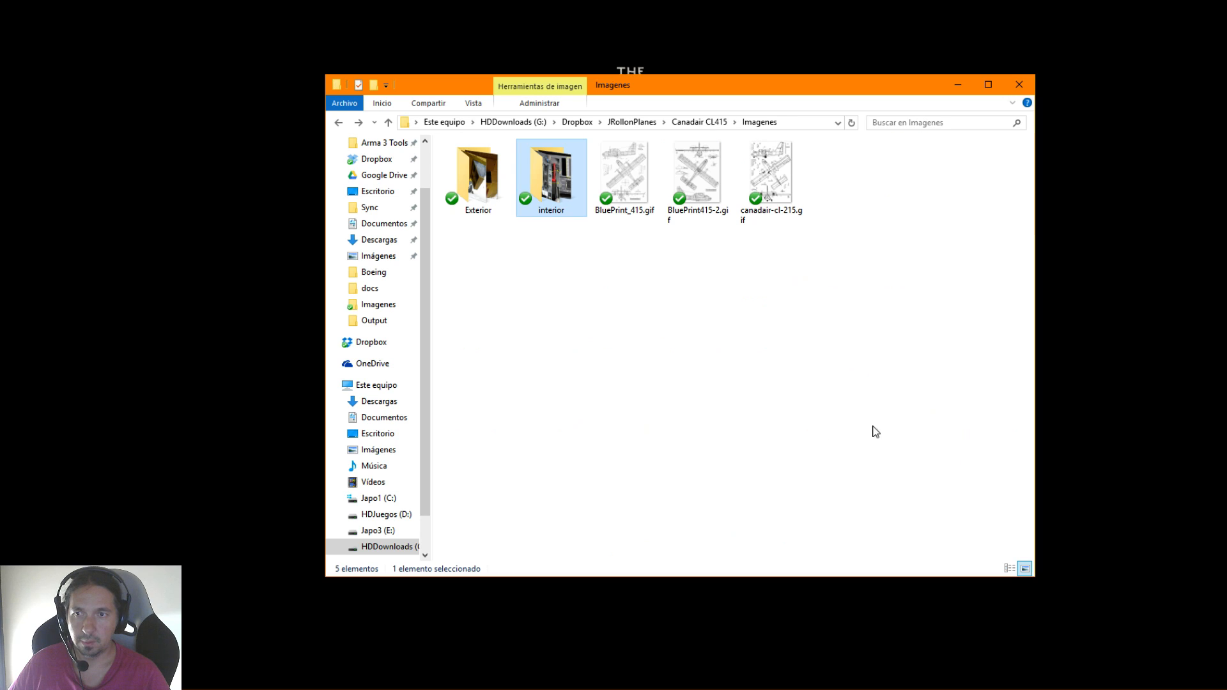
key("BackSpace")
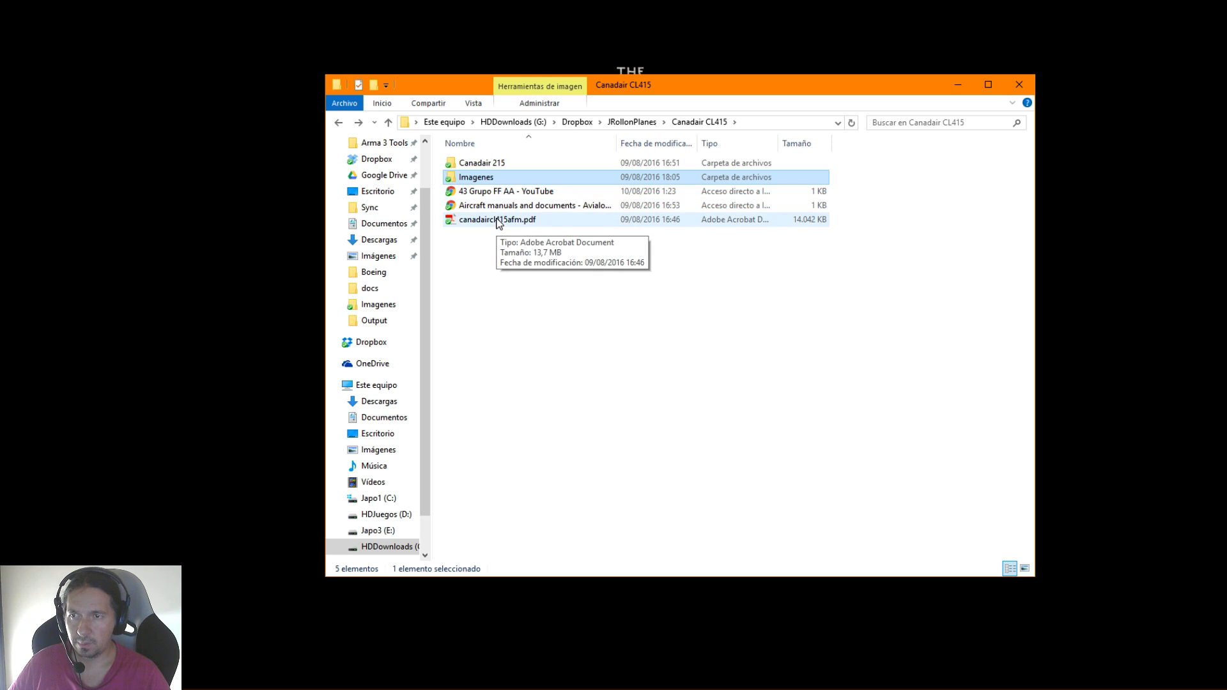
Return to the interior folder inside Imagenes and open the shortcut to the video "A Look Inside the Canadair CL-415 SuperScooper"
double_click(488, 179)
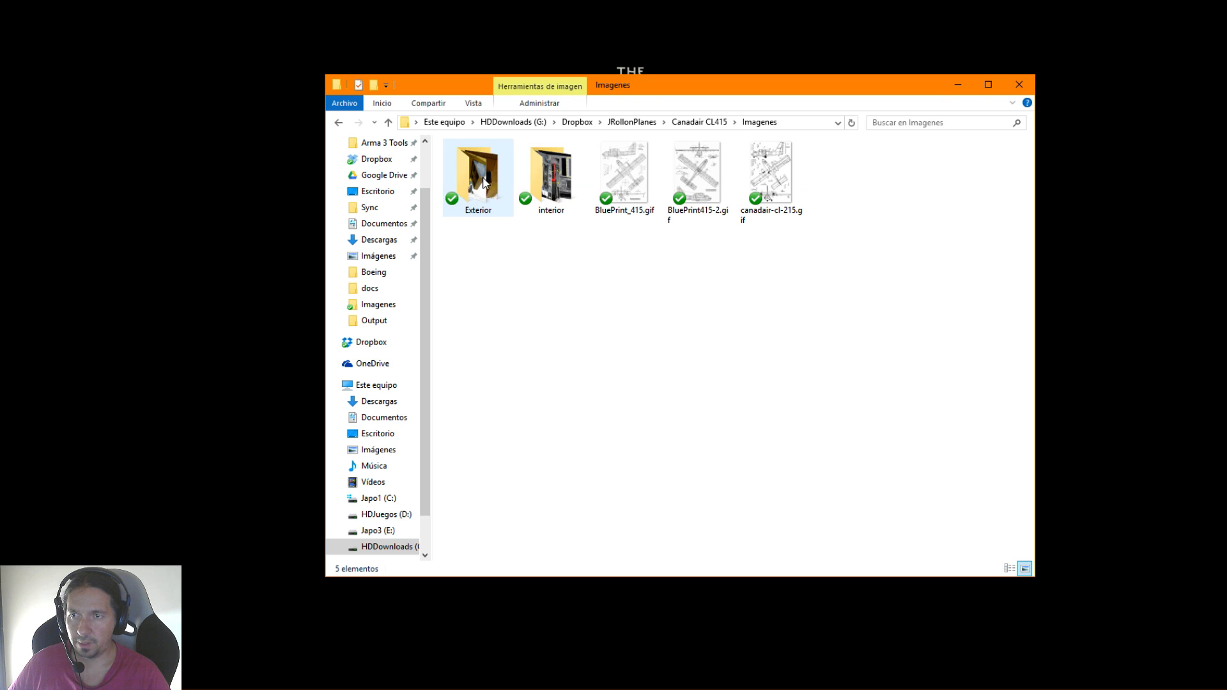
double_click(553, 182)
left_click(482, 184)
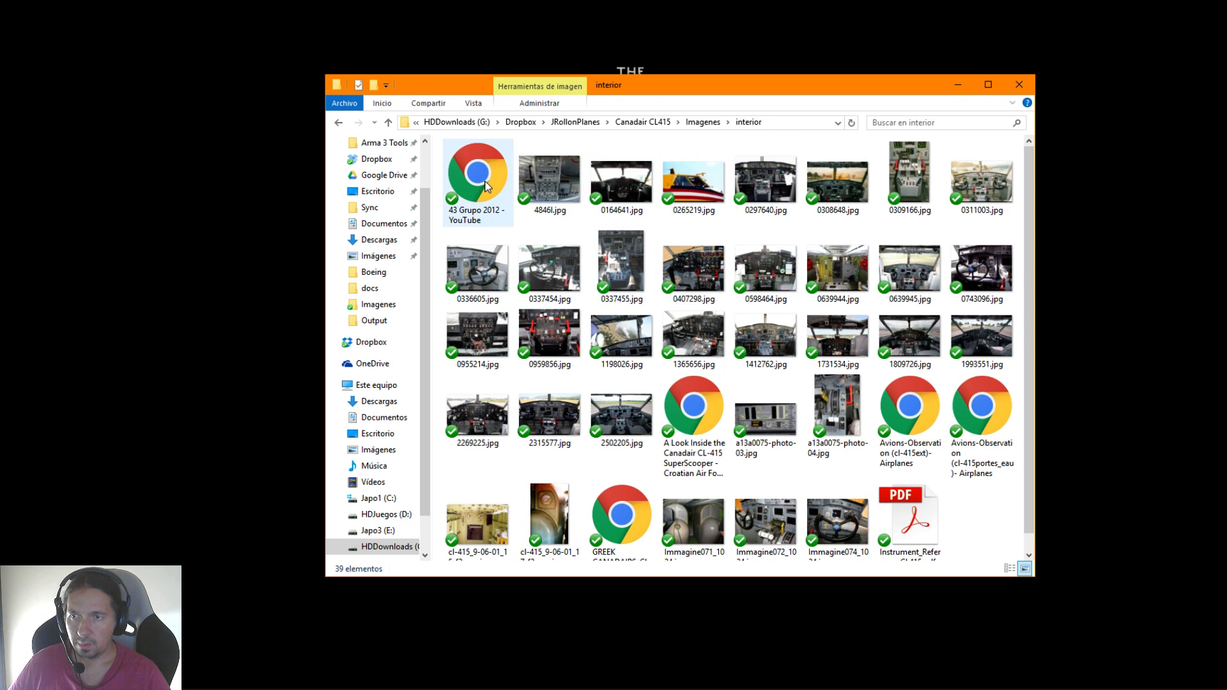
left_click(716, 408)
double_click(715, 407)
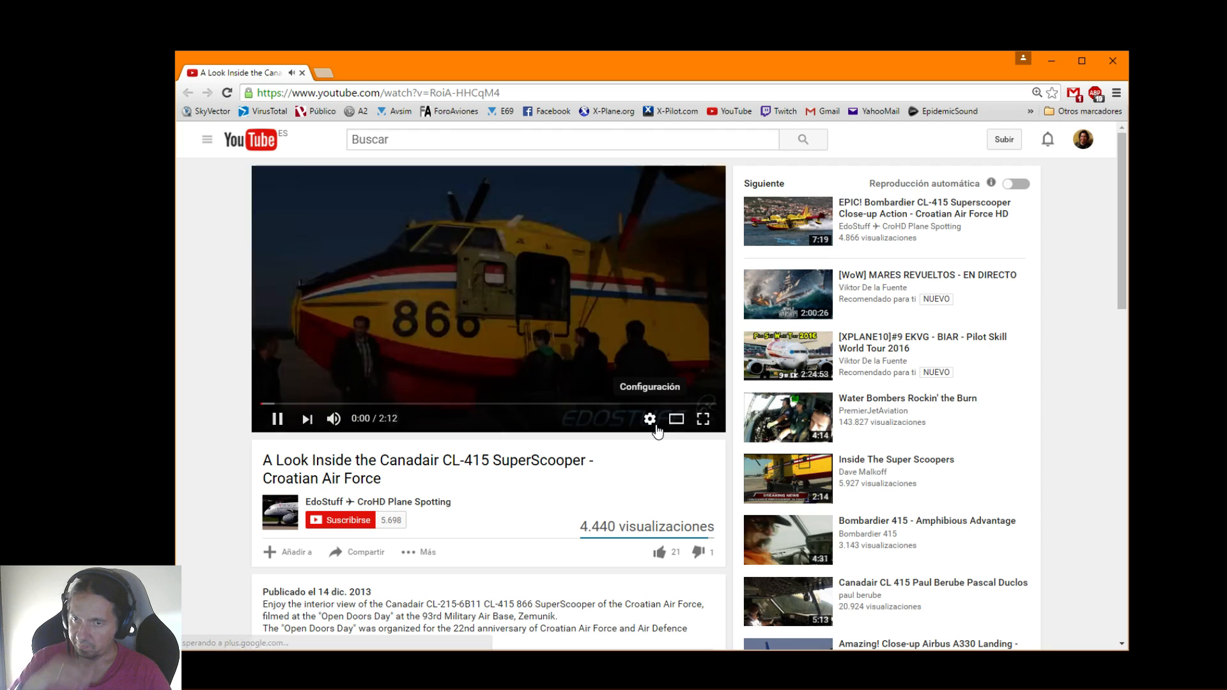
Widen the video player, mute the sound, skip to about 0:32 and pause on the cabin interior
left_click(676, 420)
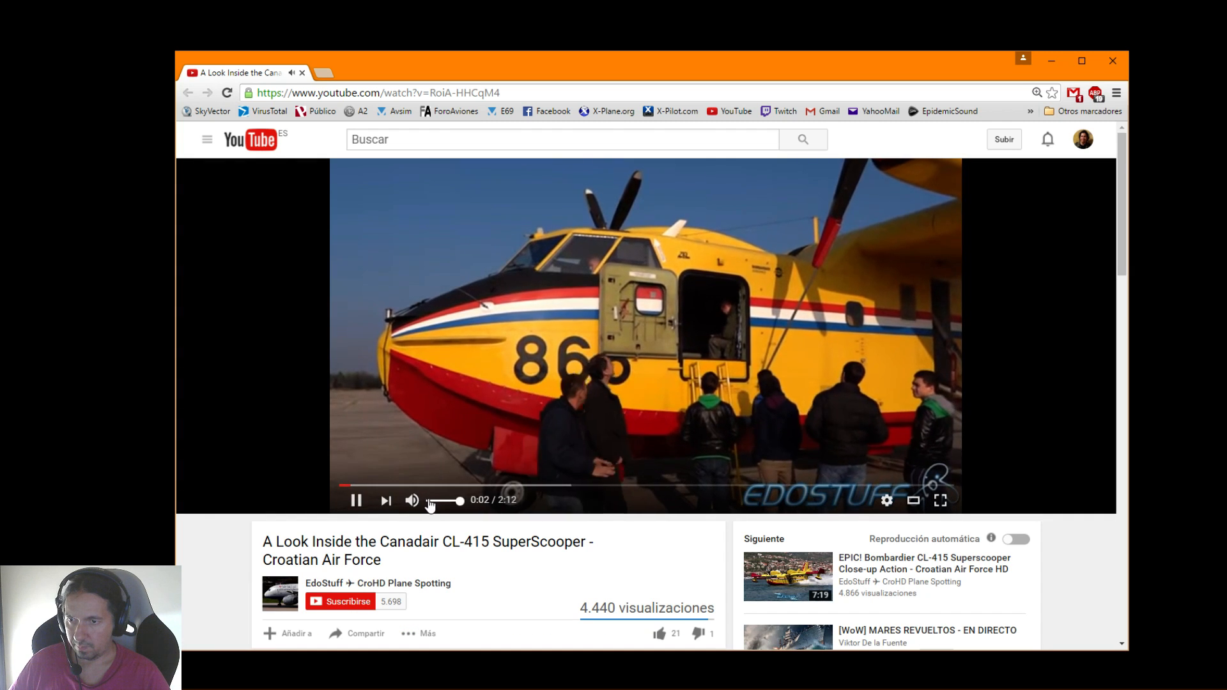
left_click(413, 502)
left_click(484, 486)
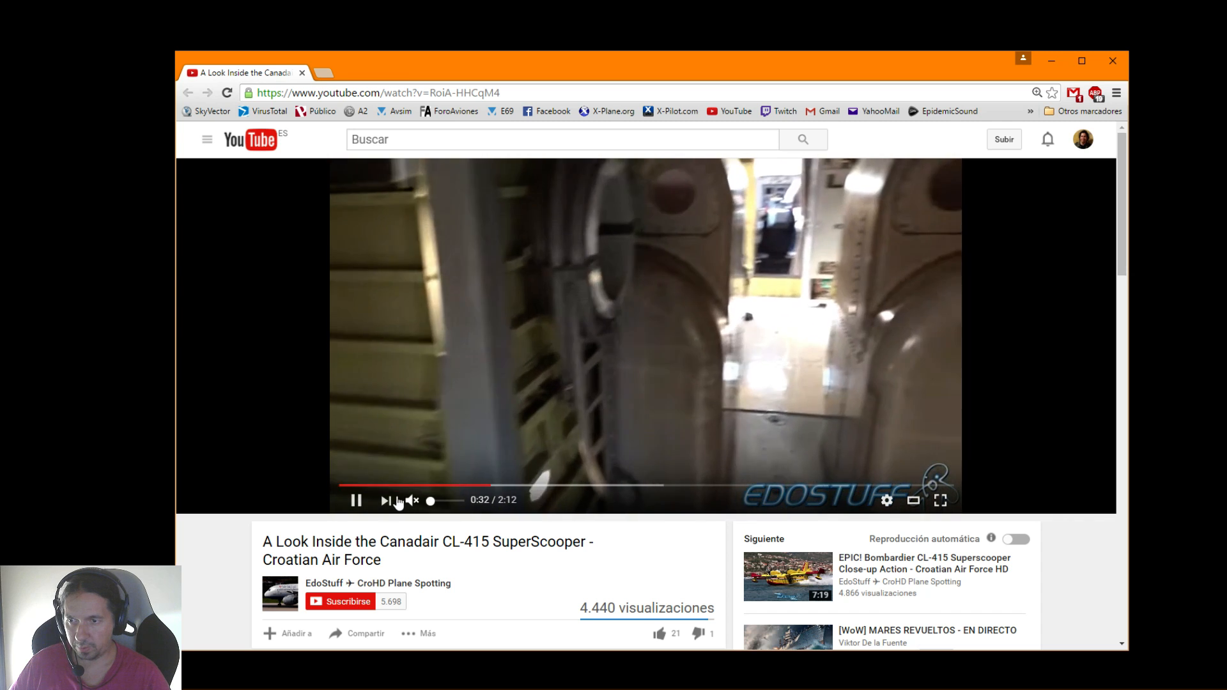
left_click(366, 501)
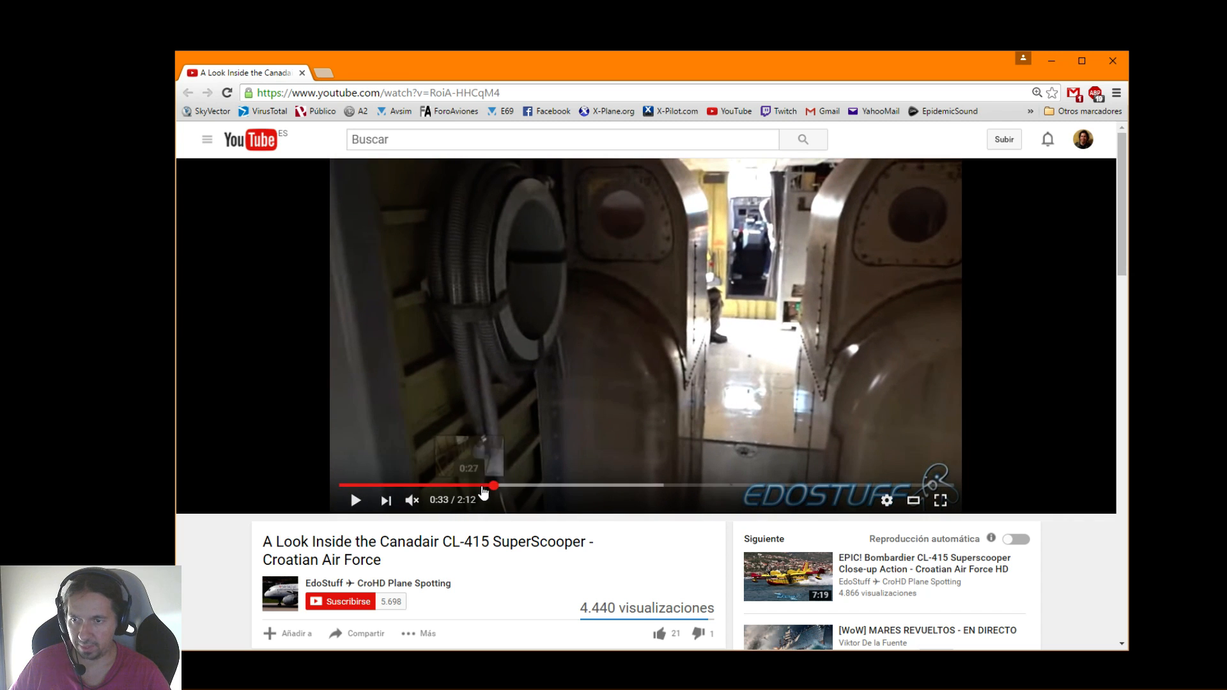
Skip ahead in the paused video to the cockpit view at about 1:16 and resume playback
left_click(548, 485)
left_click(630, 486)
left_click(676, 486)
left_click(695, 486)
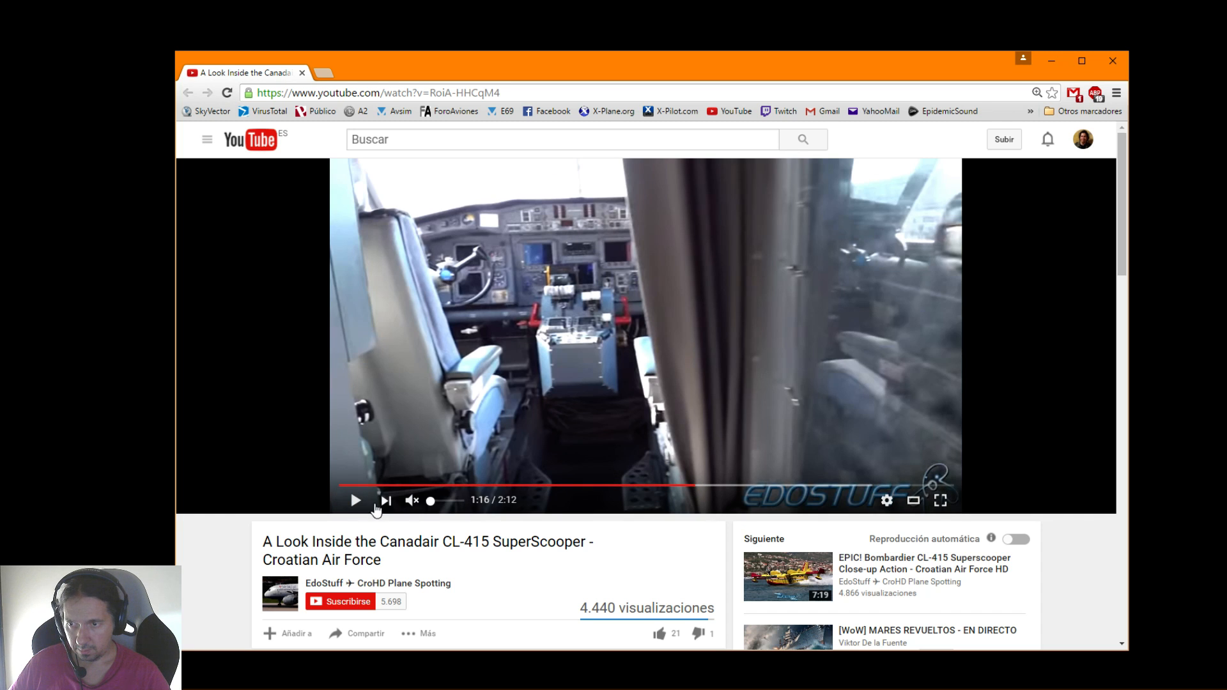
left_click(356, 500)
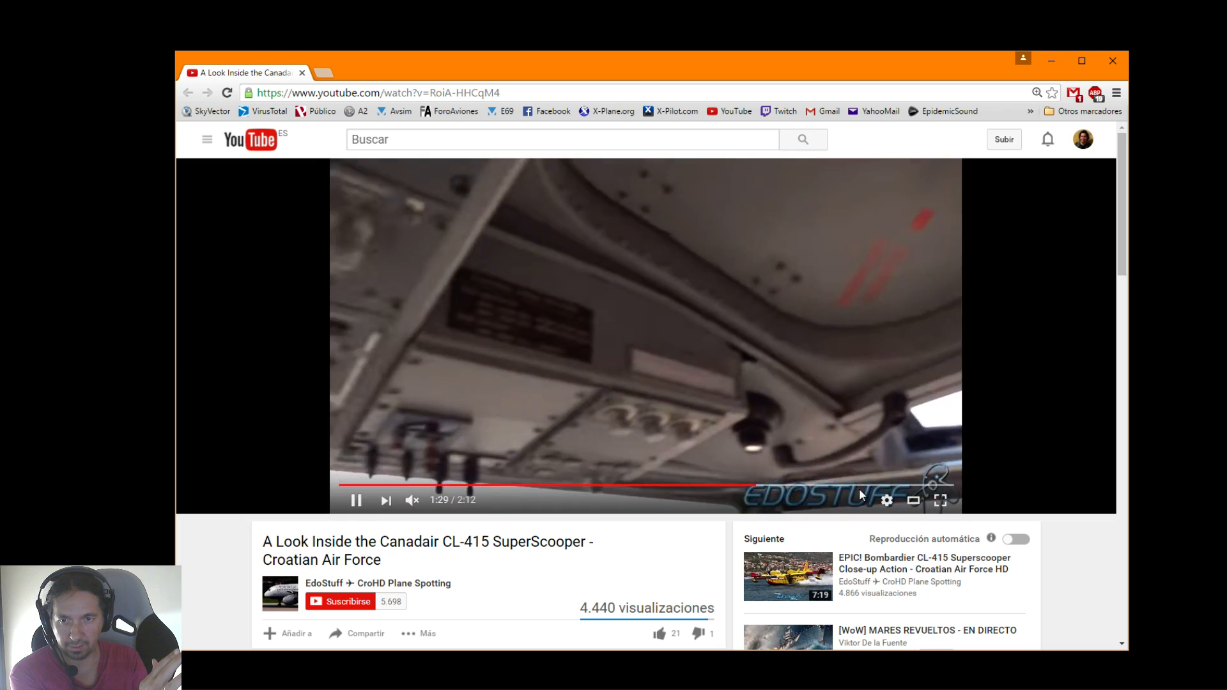
Rewind the video slightly to about 1:28, pause it on the cockpit ceiling area, and close the browser
left_click(756, 483)
left_click_drag(757, 483, 748, 484)
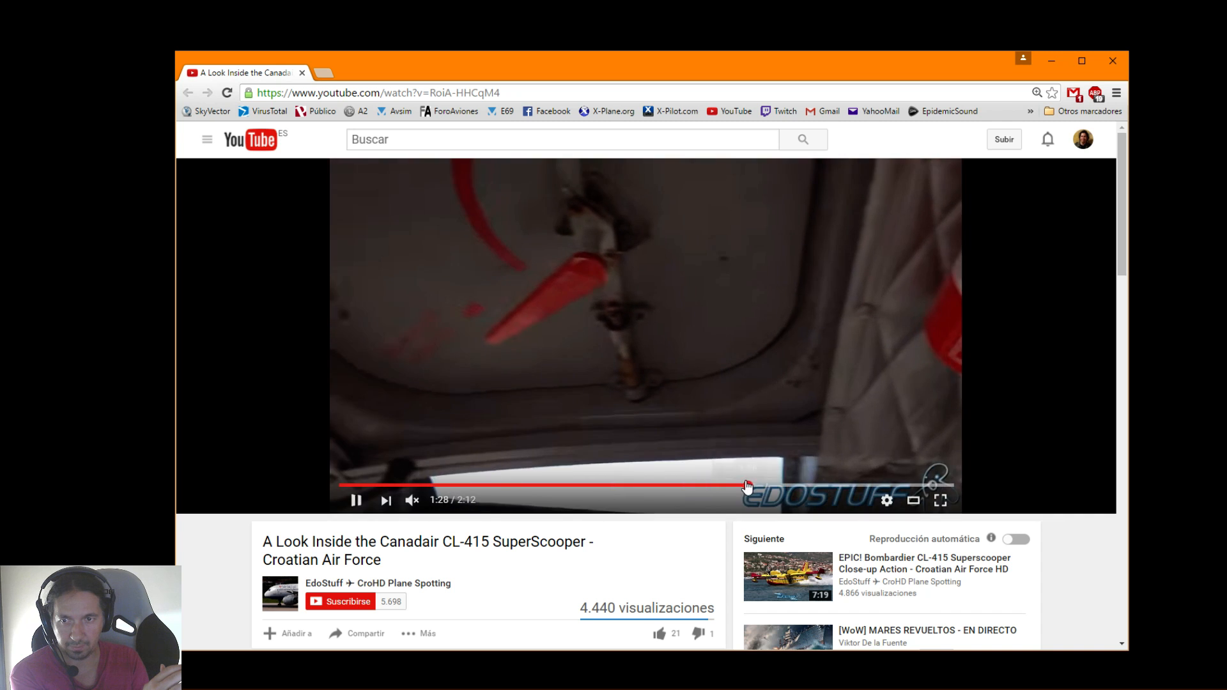
left_click(635, 423)
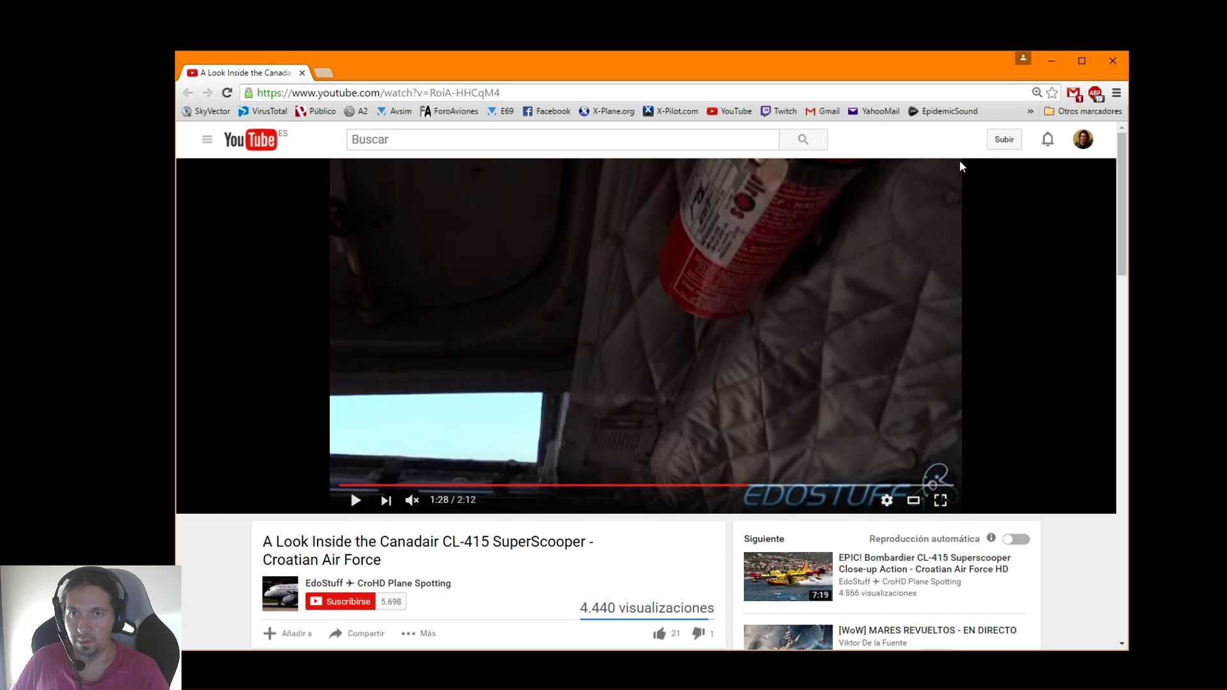
left_click(1114, 62)
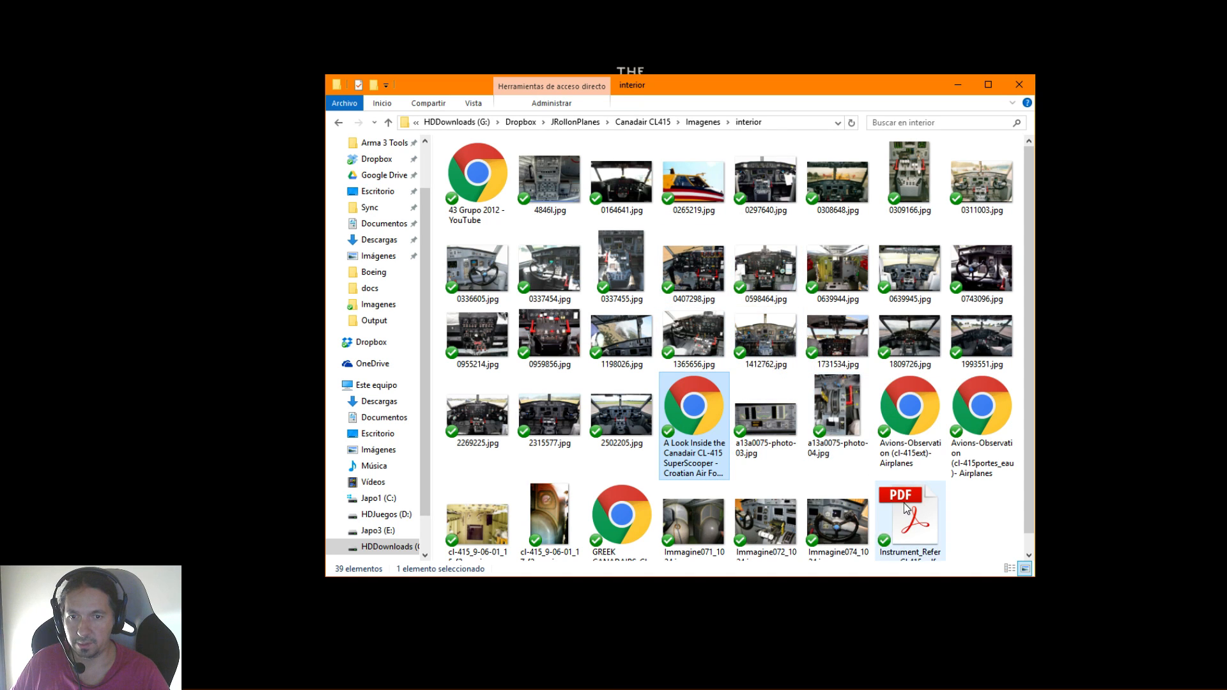
Open Instrument_Reference_CL415.pdf from the interior folder
scroll(868, 483, "down", 1)
key("alt+Left")
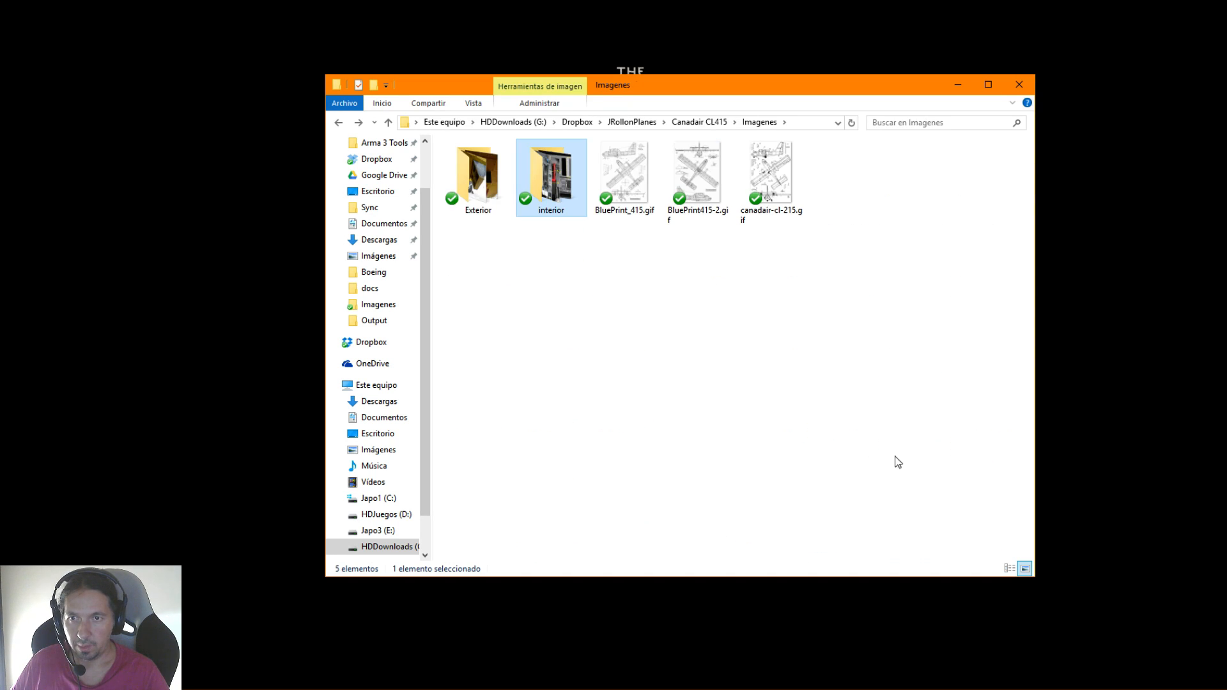
key("alt+Right")
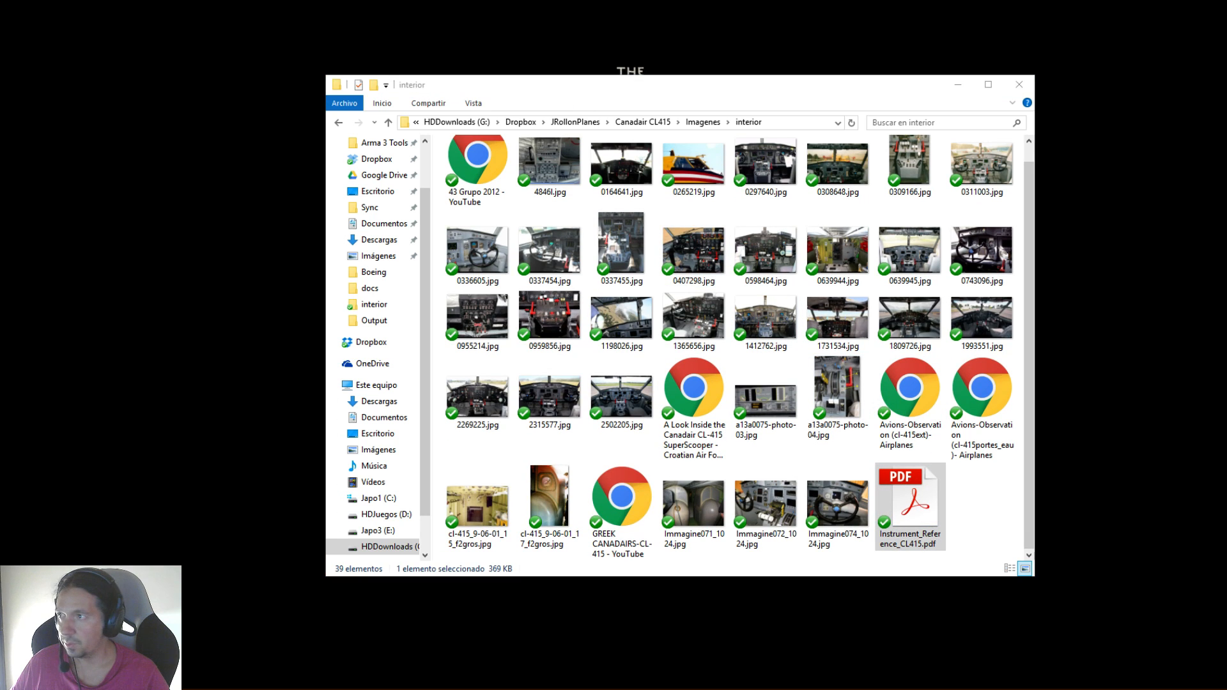
left_click_drag(0, 32, 807, 29)
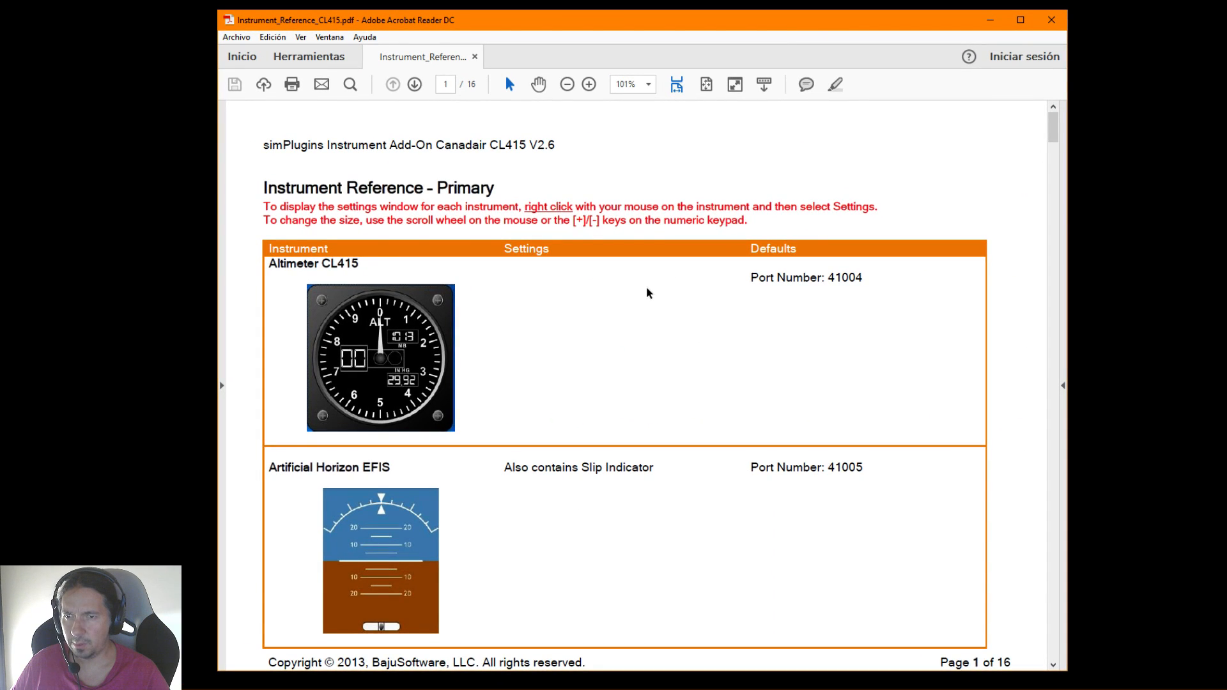
Examine the CL415 instrument reference from the primary flight instruments through the engine and fuel gauges, and close the document
scroll(647, 289, "down", 2)
scroll(647, 292, "down", 4)
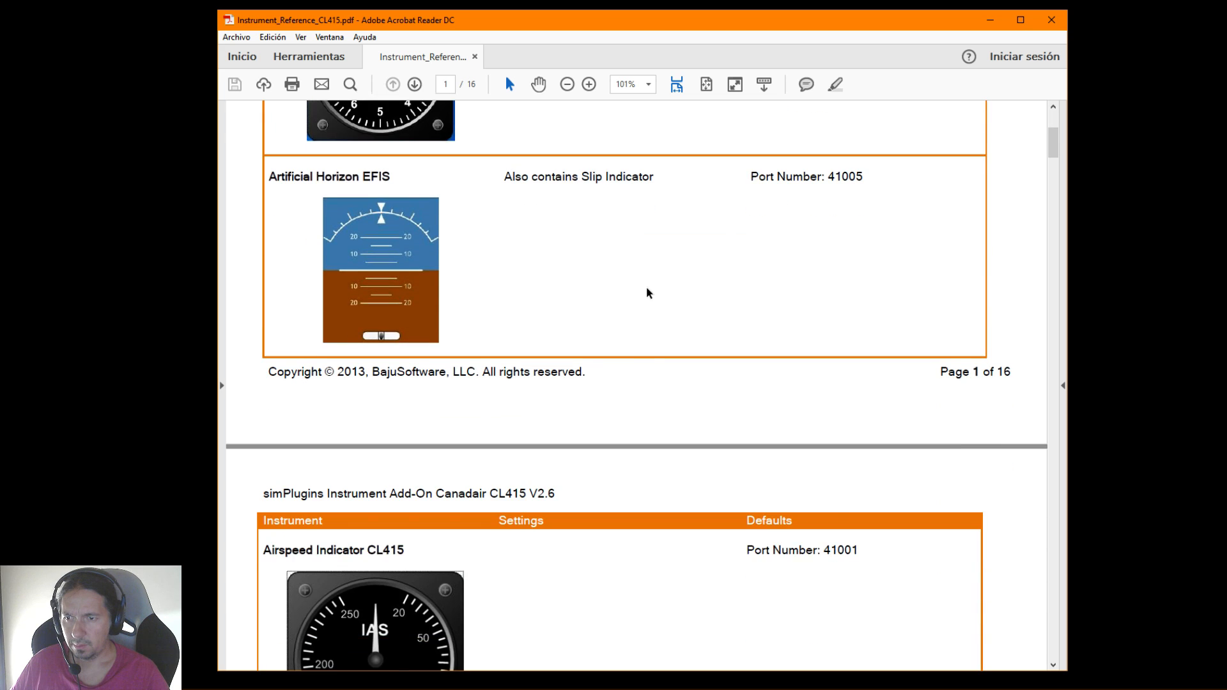
scroll(647, 292, "down", 15)
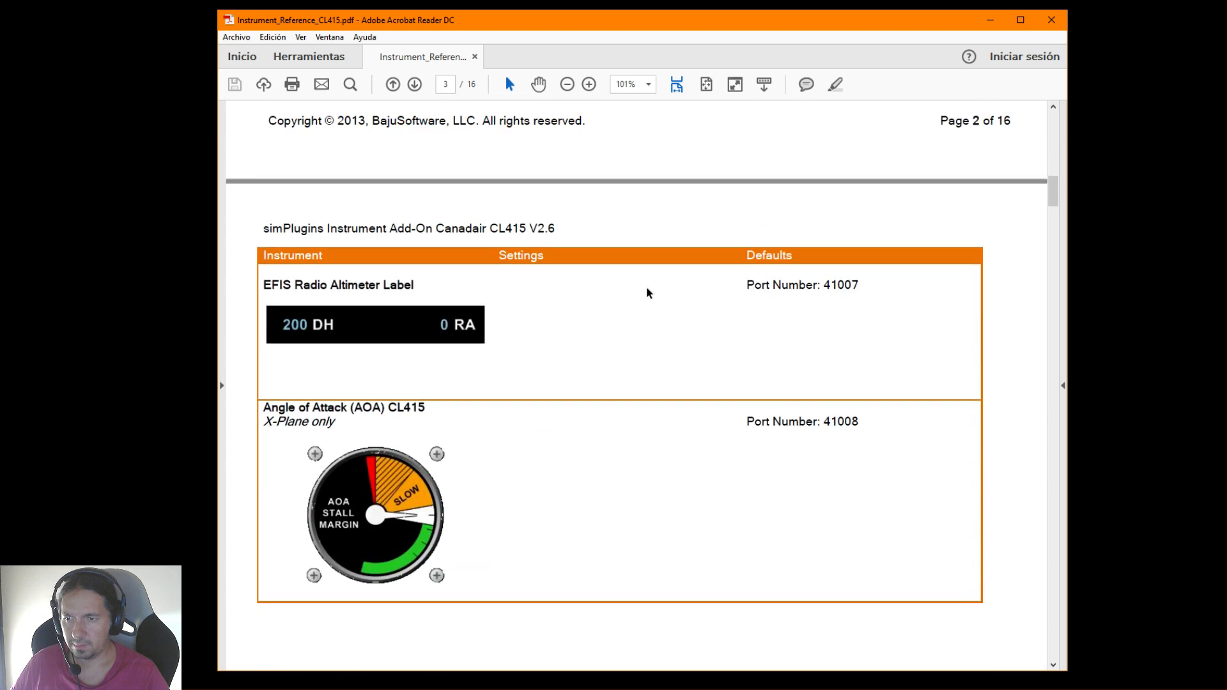
scroll(647, 292, "down", 15)
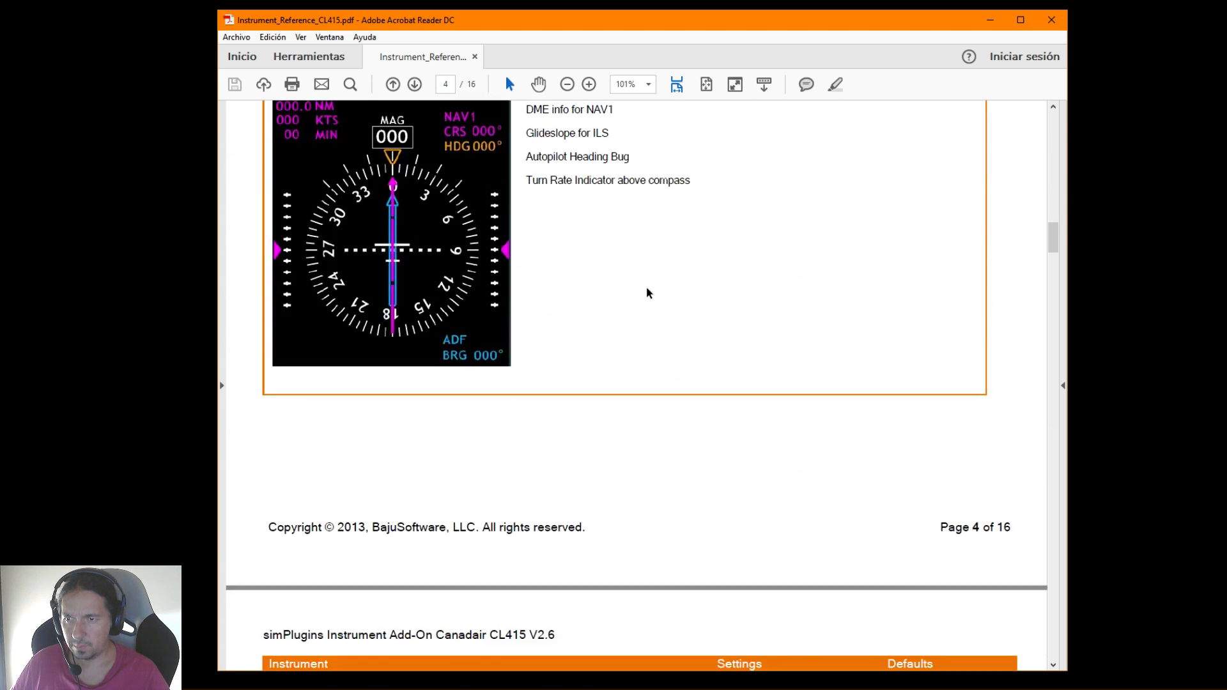
scroll(647, 292, "down", 17)
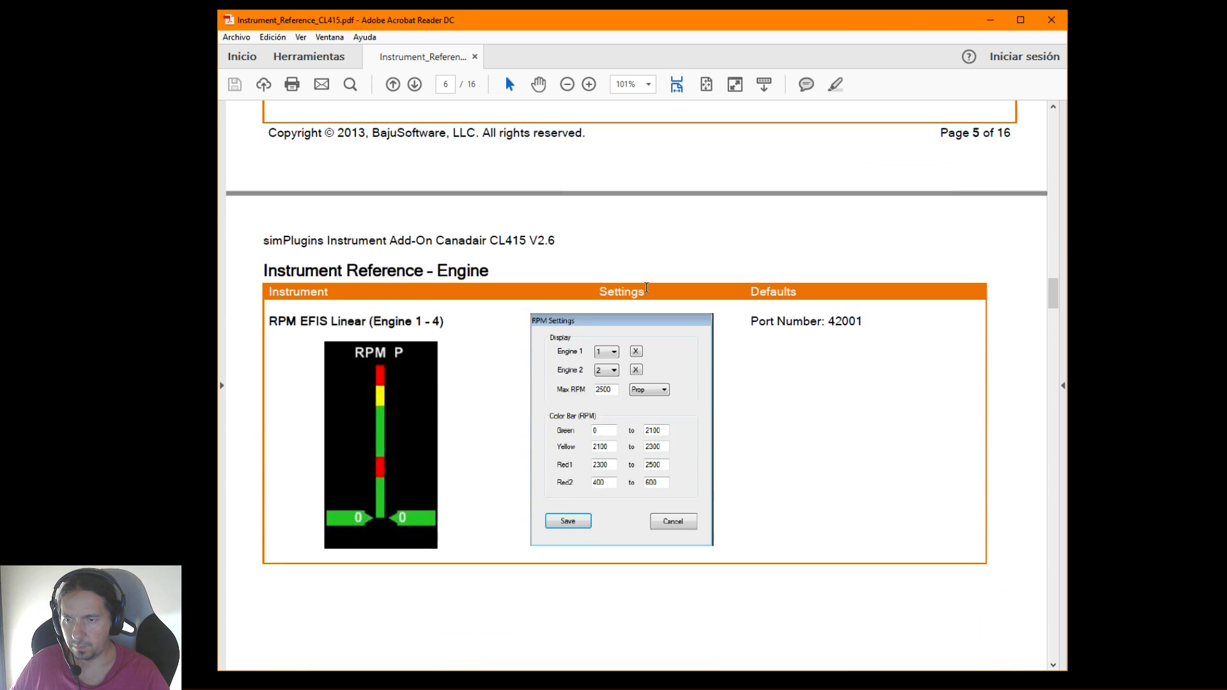
scroll(646, 291, "down", 16)
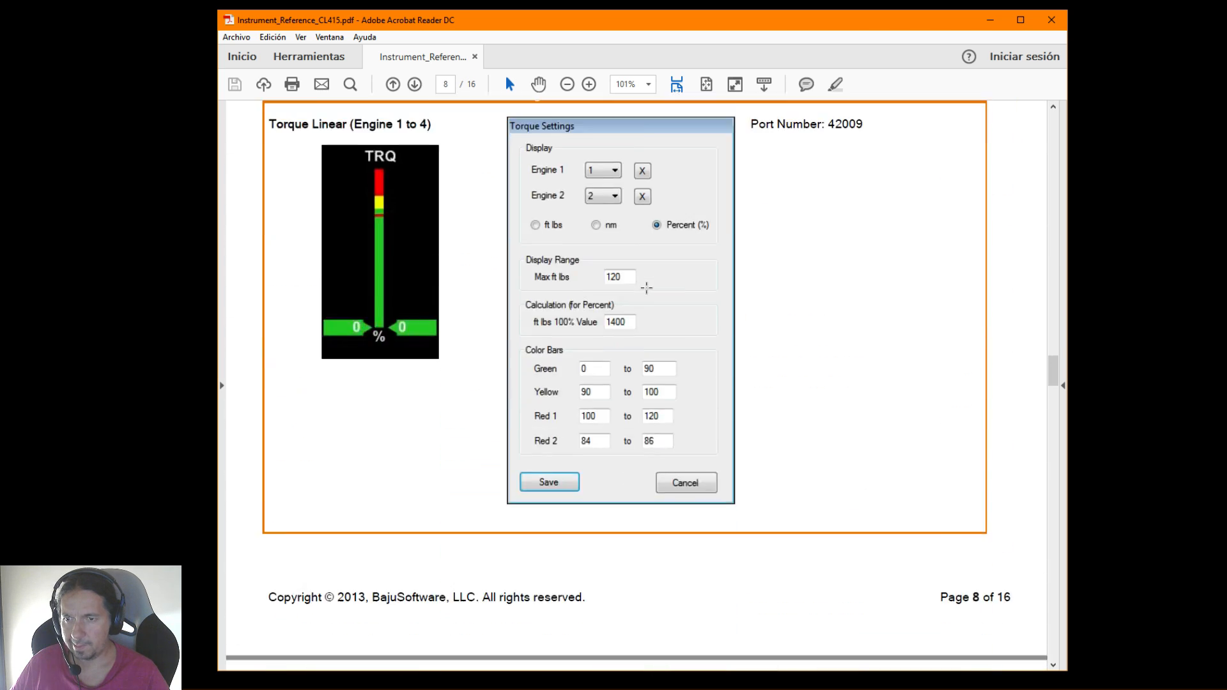
scroll(647, 290, "down", 16)
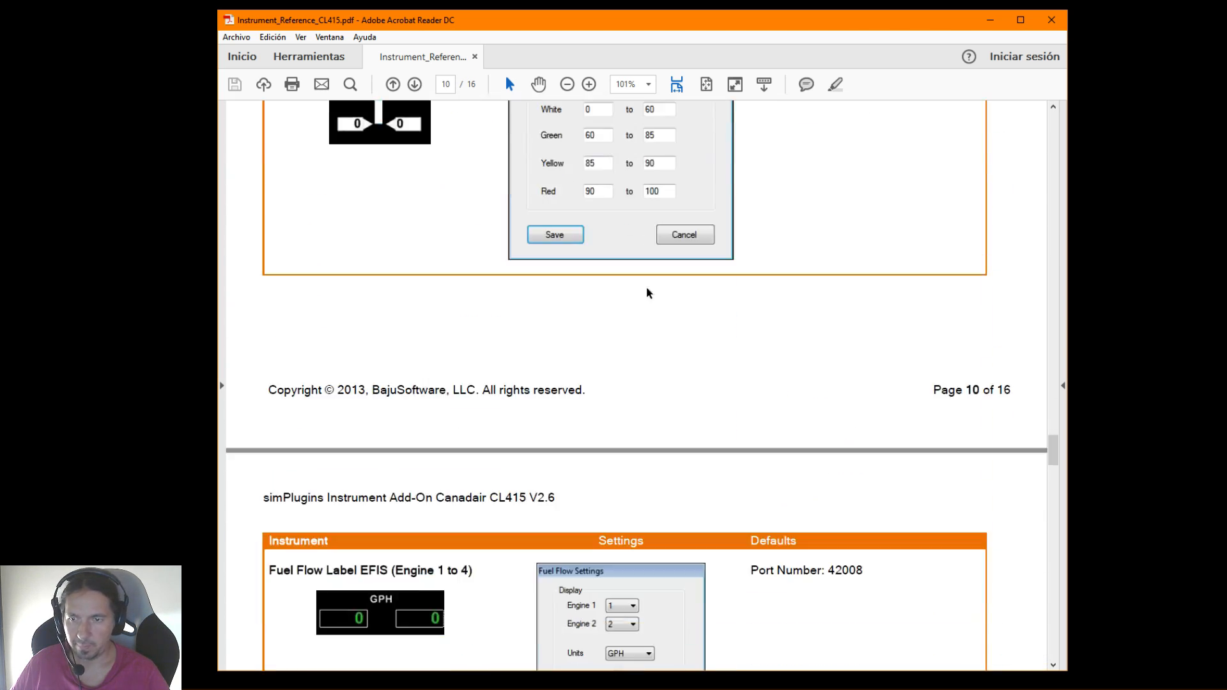
scroll(647, 289, "down", 16)
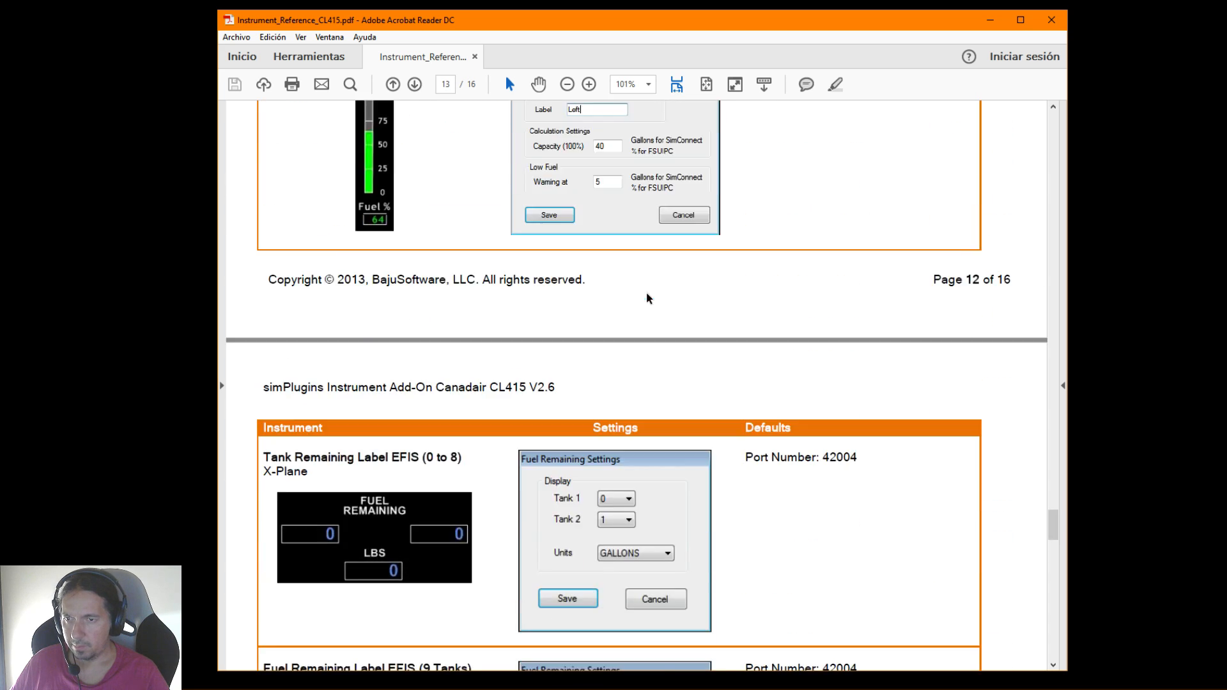
scroll(647, 293, "down", 3)
left_click(1051, 21)
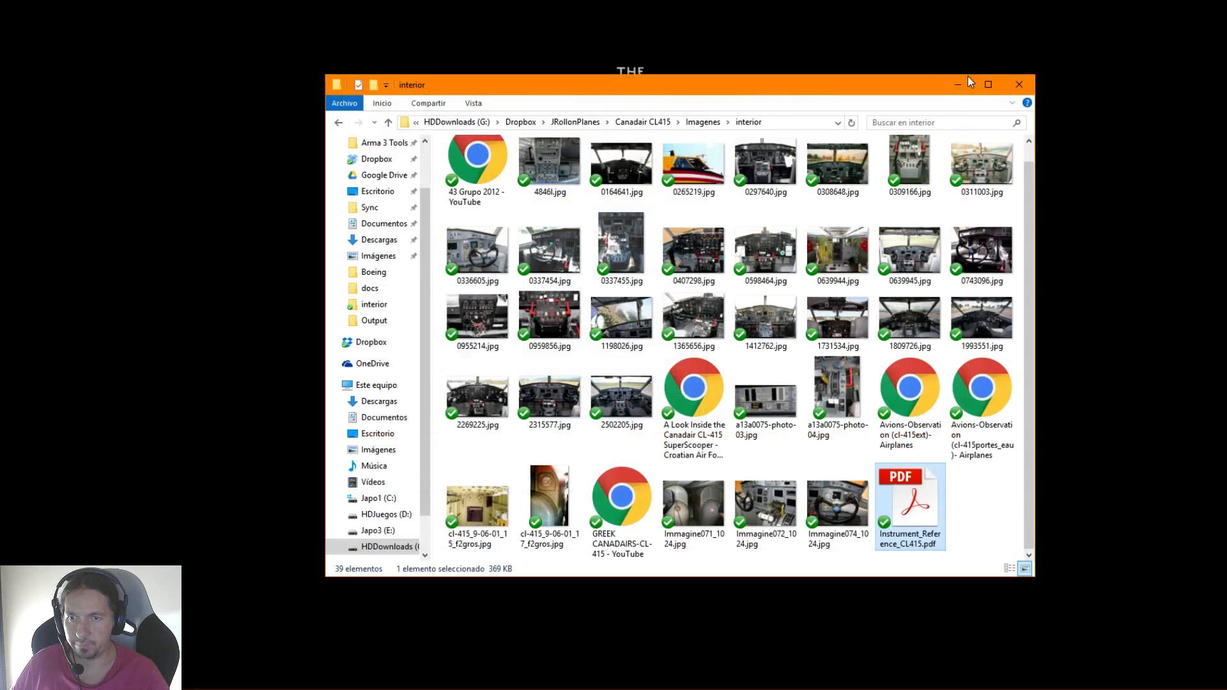
Go up to the Canadair CL415 folder and open the flight manual canadaircl415afm.pdf
key("alt+Up")
key("alt+Up")
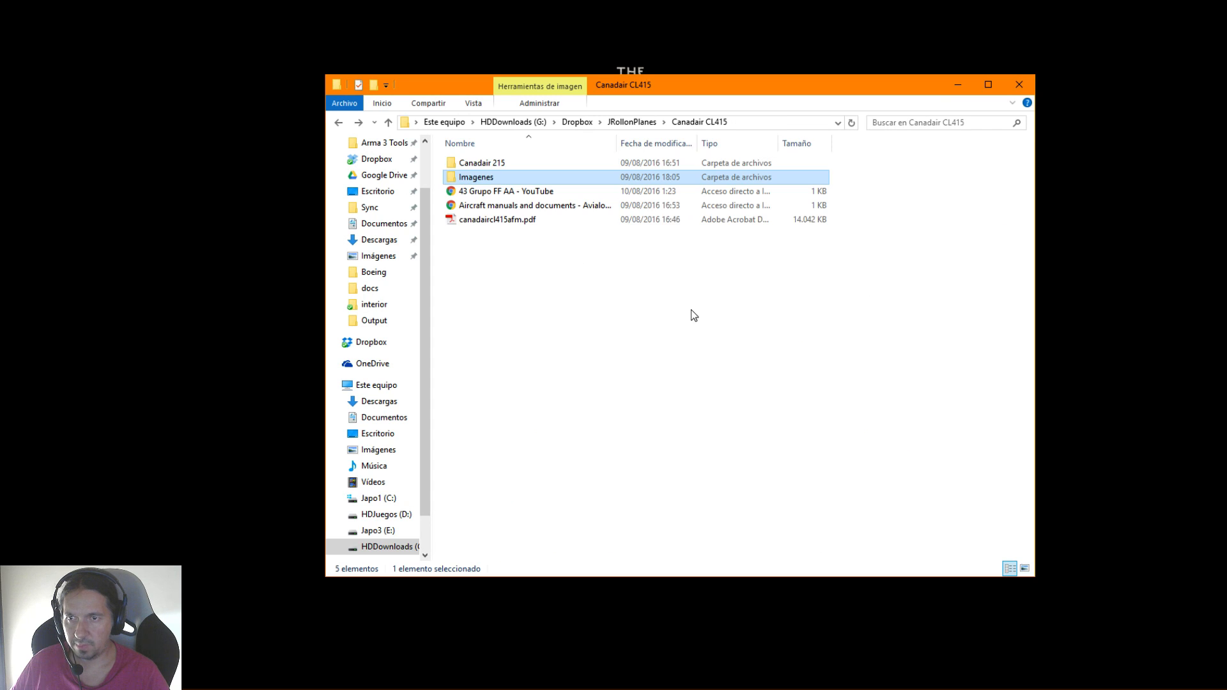
double_click(484, 220)
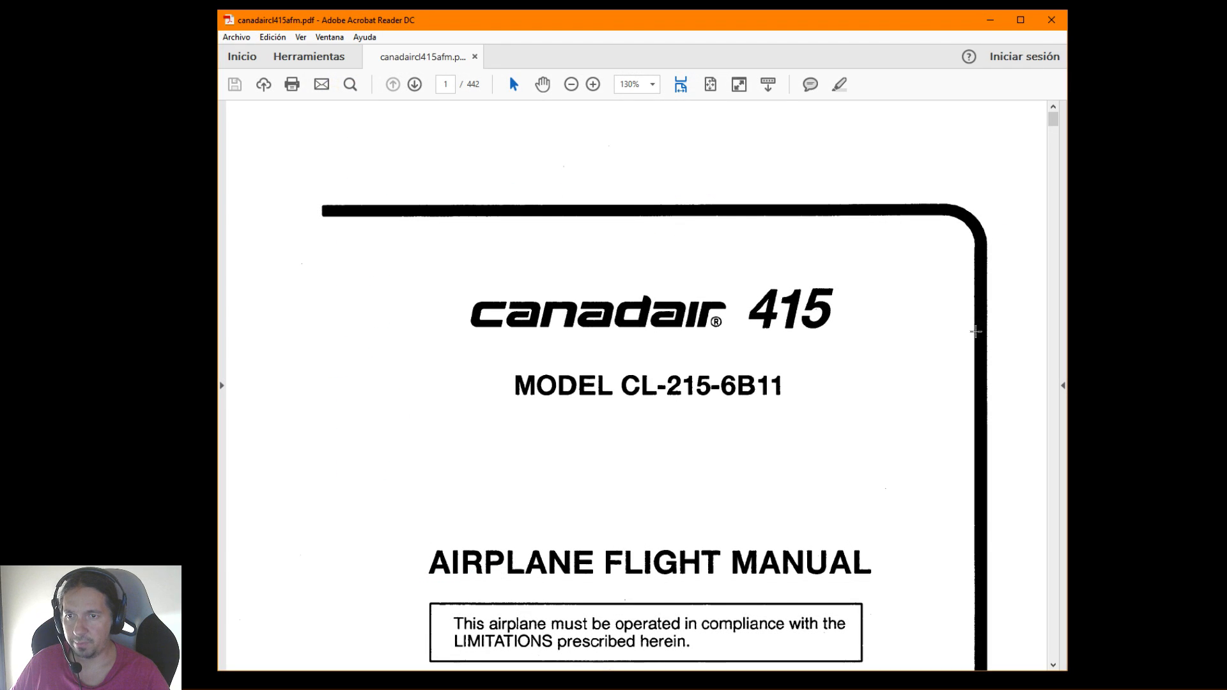
Look over the flight manual's cover and opening pages up to the User Comments form on page 3
scroll(945, 358, "down", 5)
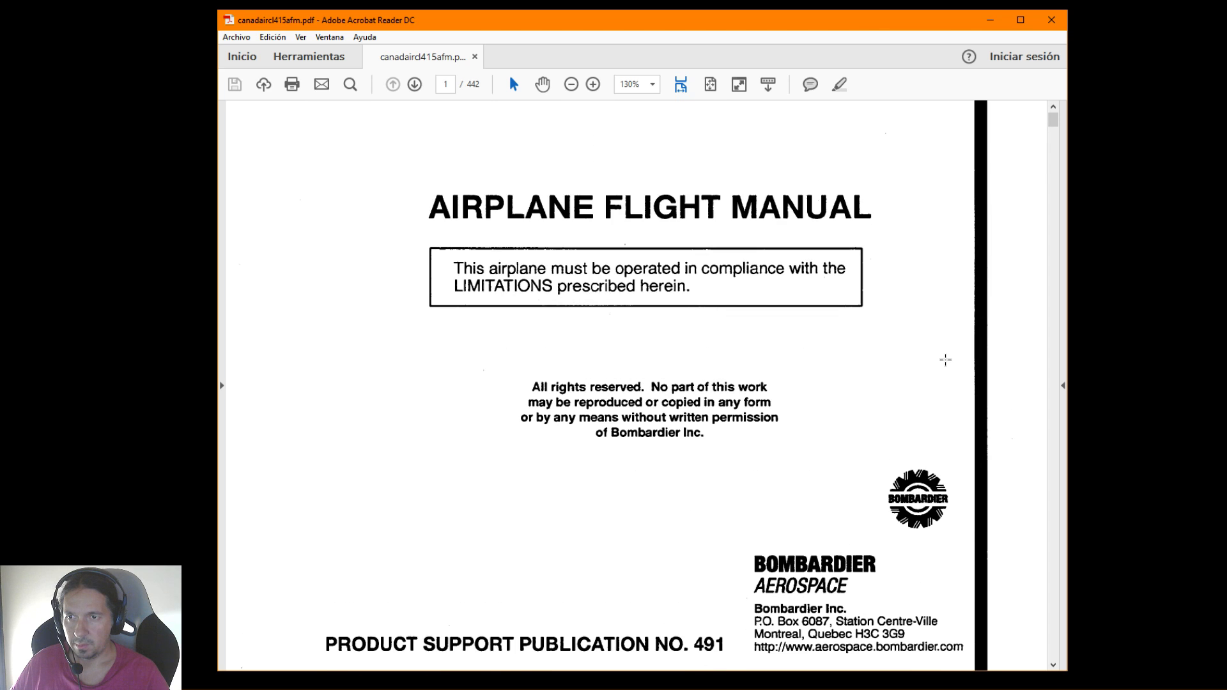
scroll(945, 360, "up", 1)
scroll(945, 360, "up", 3)
scroll(945, 360, "down", 9)
scroll(945, 360, "down", 1)
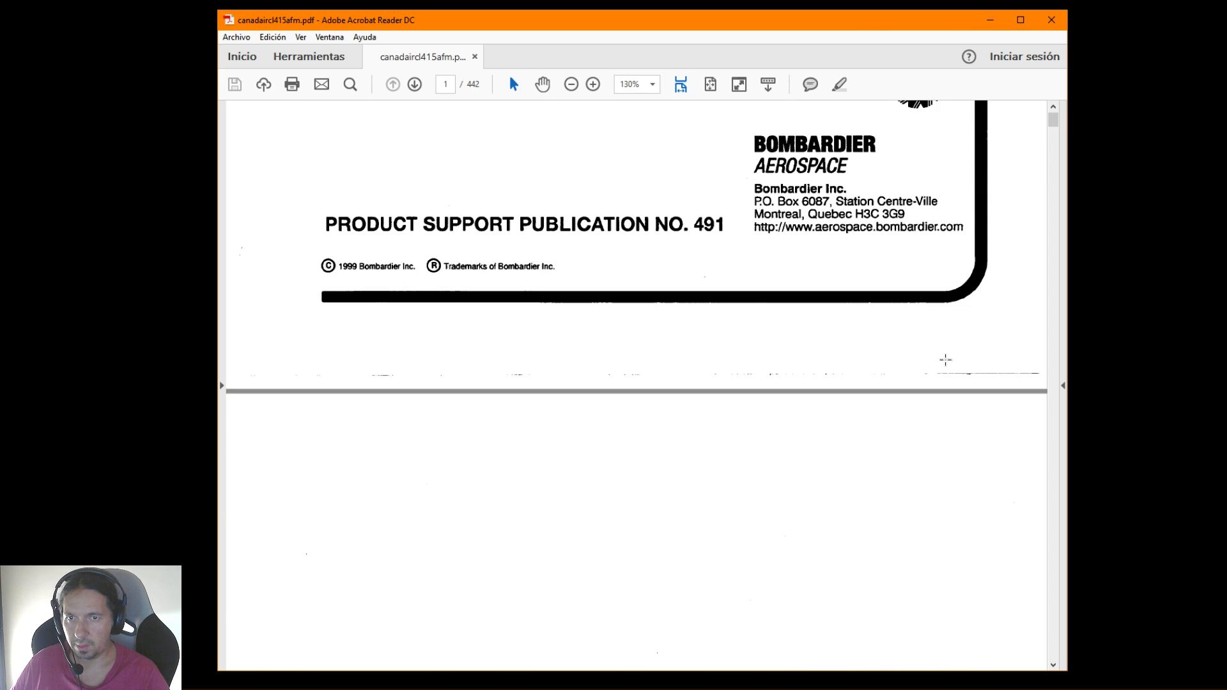
scroll(945, 360, "down", 4)
scroll(945, 360, "down", 8)
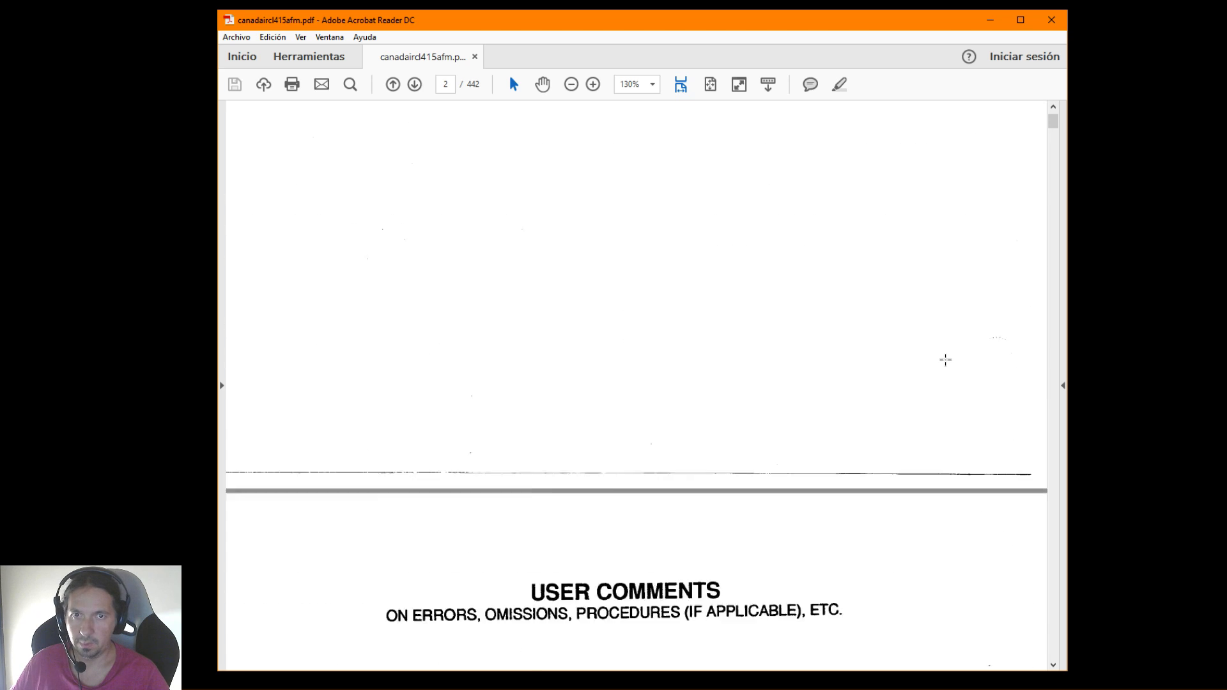
Reduce the flight manual's page zoom to 100% to view more of the User Comments page
left_click(571, 83)
left_click(571, 83)
scroll(681, 291, "down", 1)
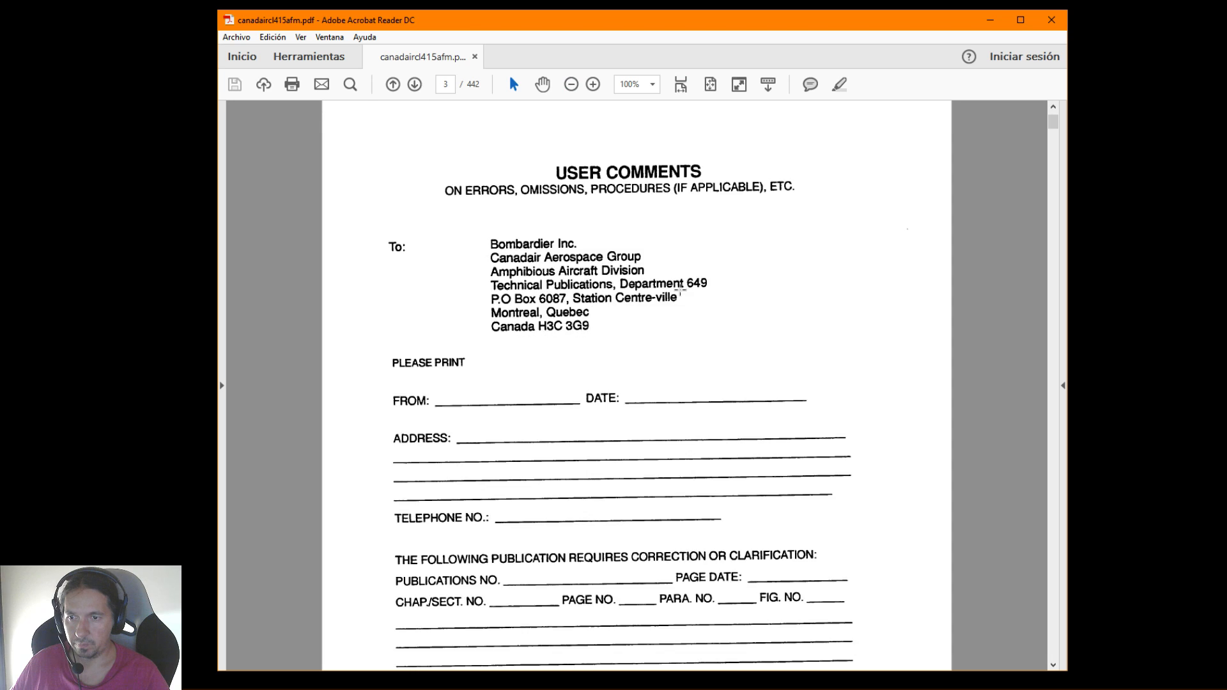
Look through the flight manual from the log of revisions to the ditching, water dump and flight instruments emergency pages
scroll(680, 291, "down", 5)
scroll(681, 291, "down", 20)
scroll(680, 315, "up", 16)
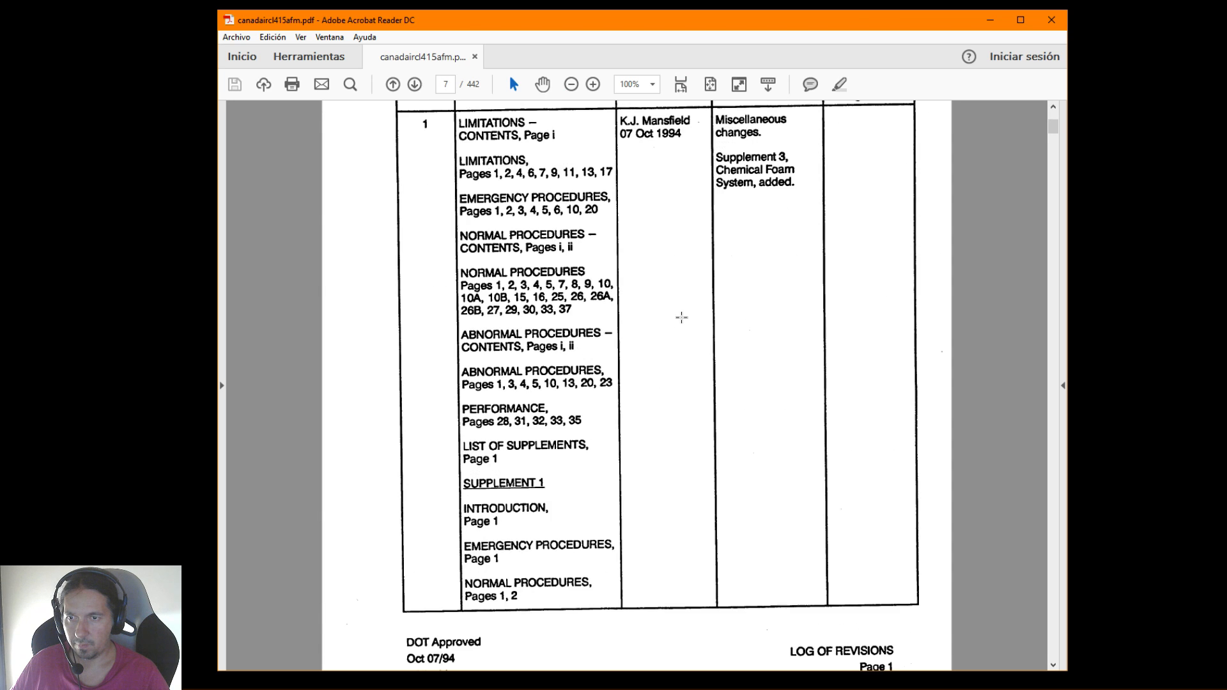
left_click_drag(1055, 123, 1062, 188)
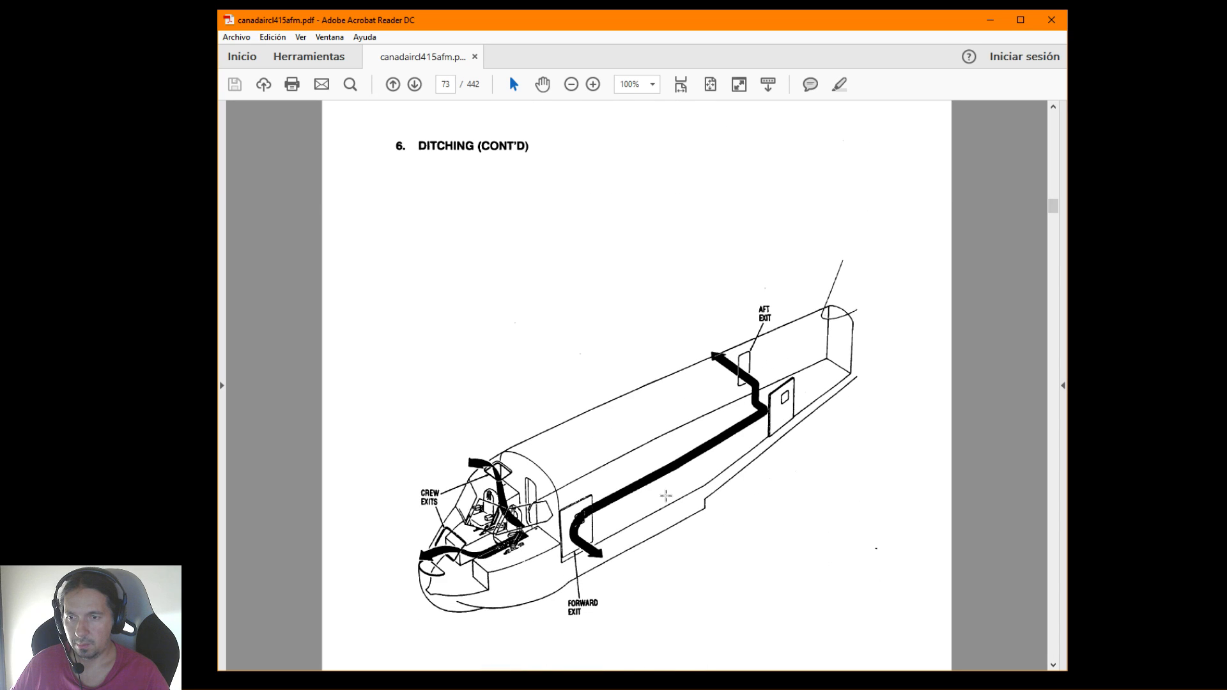
scroll(724, 477, "down", 10)
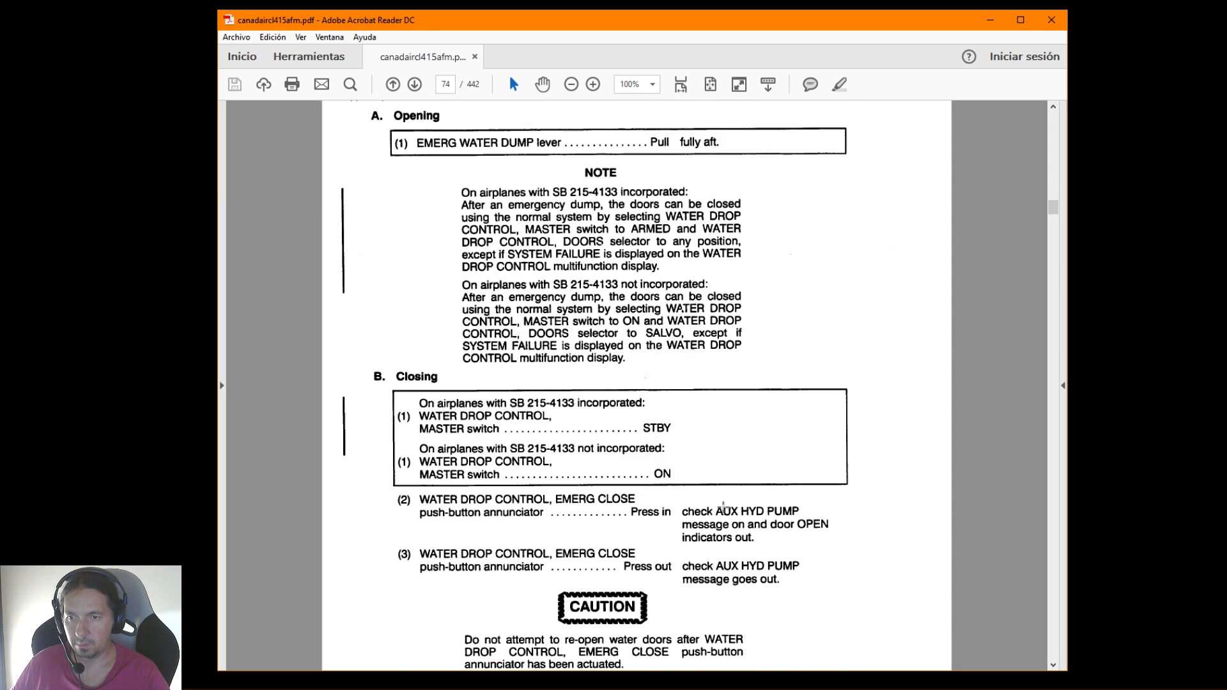
scroll(752, 352, "down", 3)
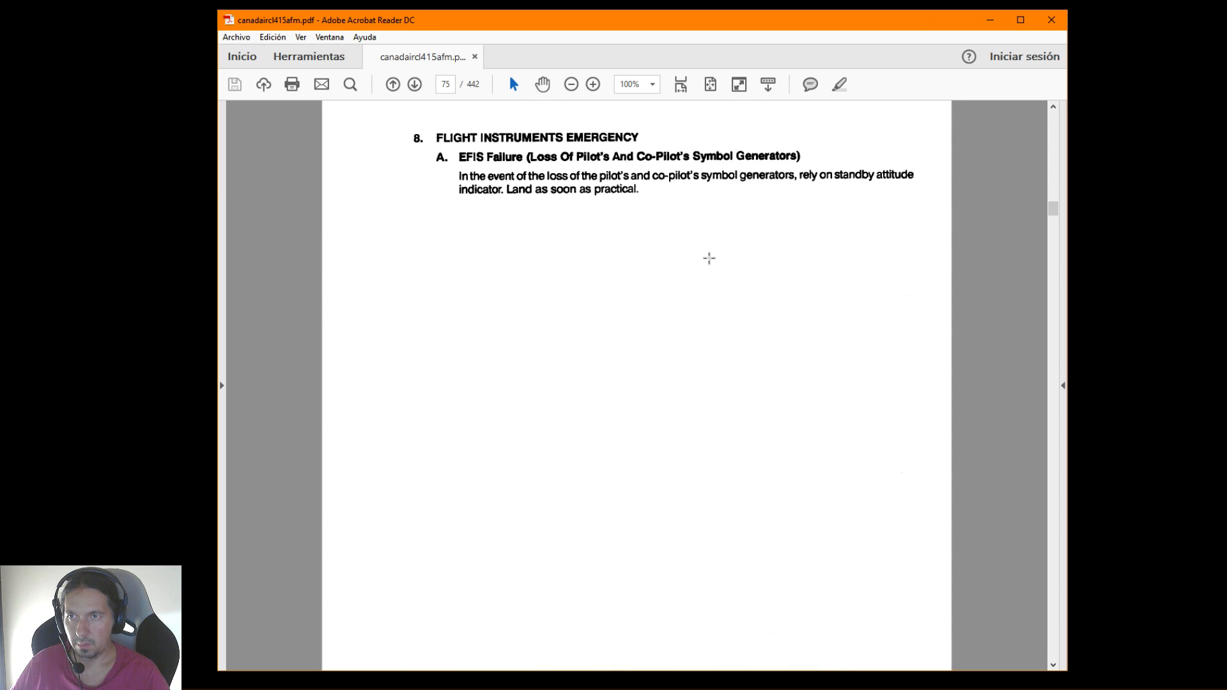
Examine the abnormal procedures pages, including the emergency equipment location figure and the water door jacks malfunction procedure
left_click_drag(1056, 209, 1061, 348)
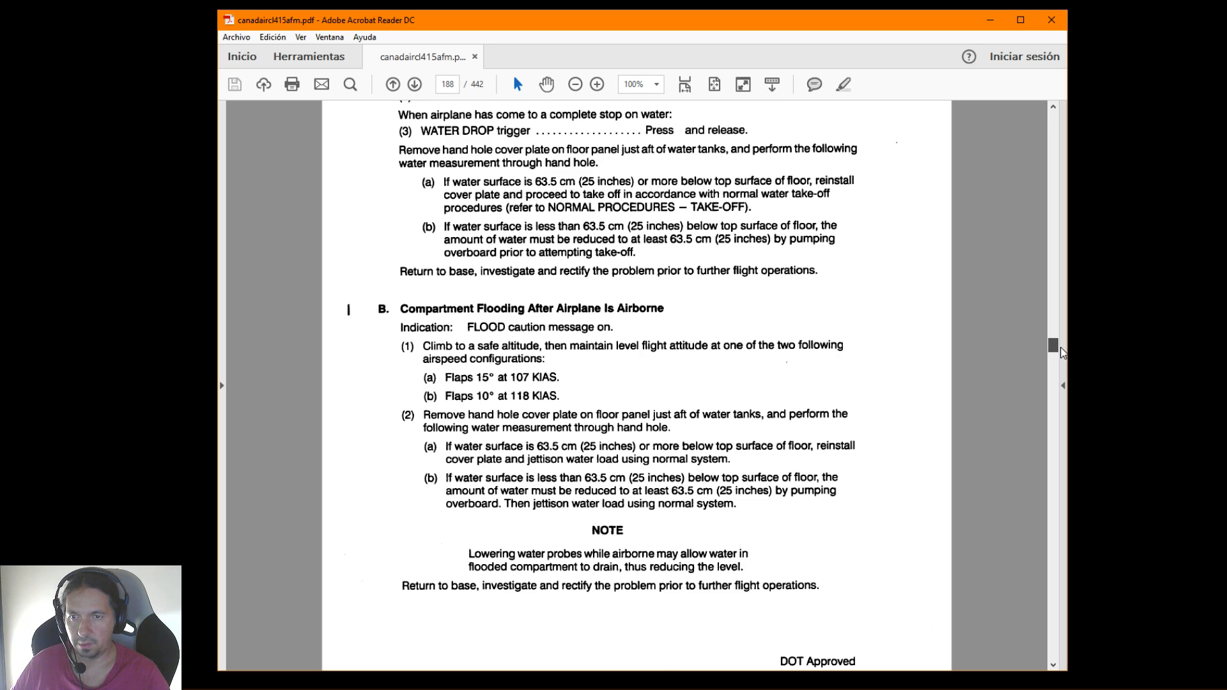
scroll(827, 391, "up", 15)
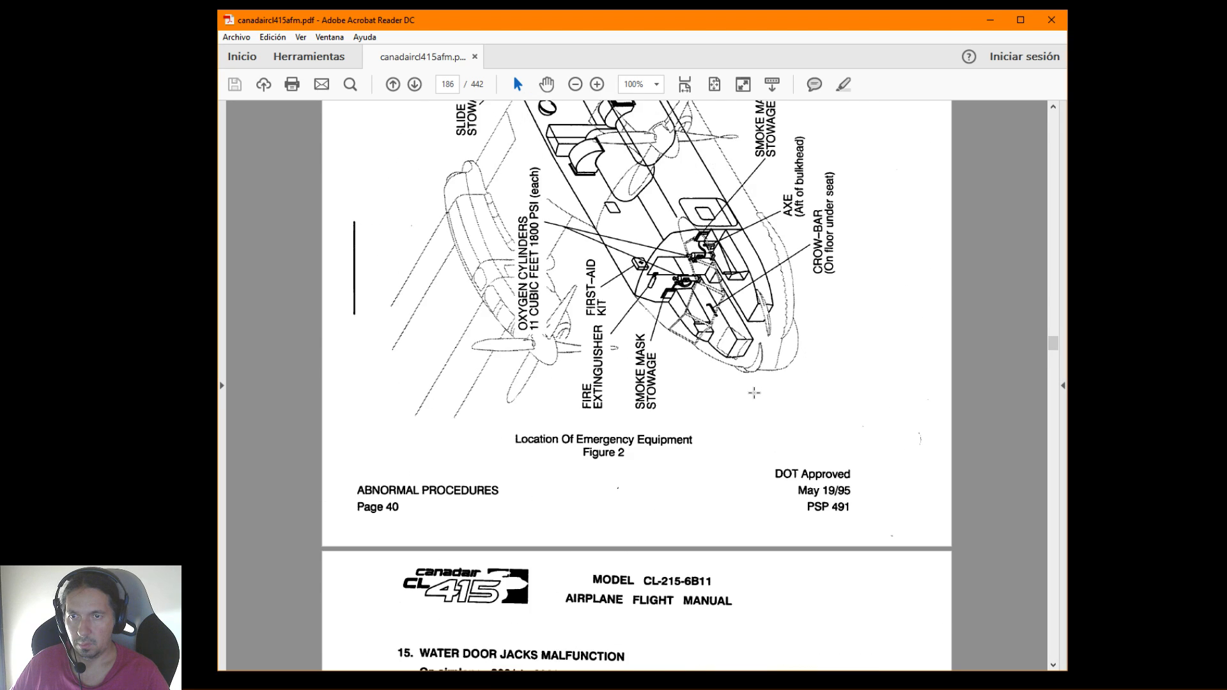
scroll(754, 392, "up", 5)
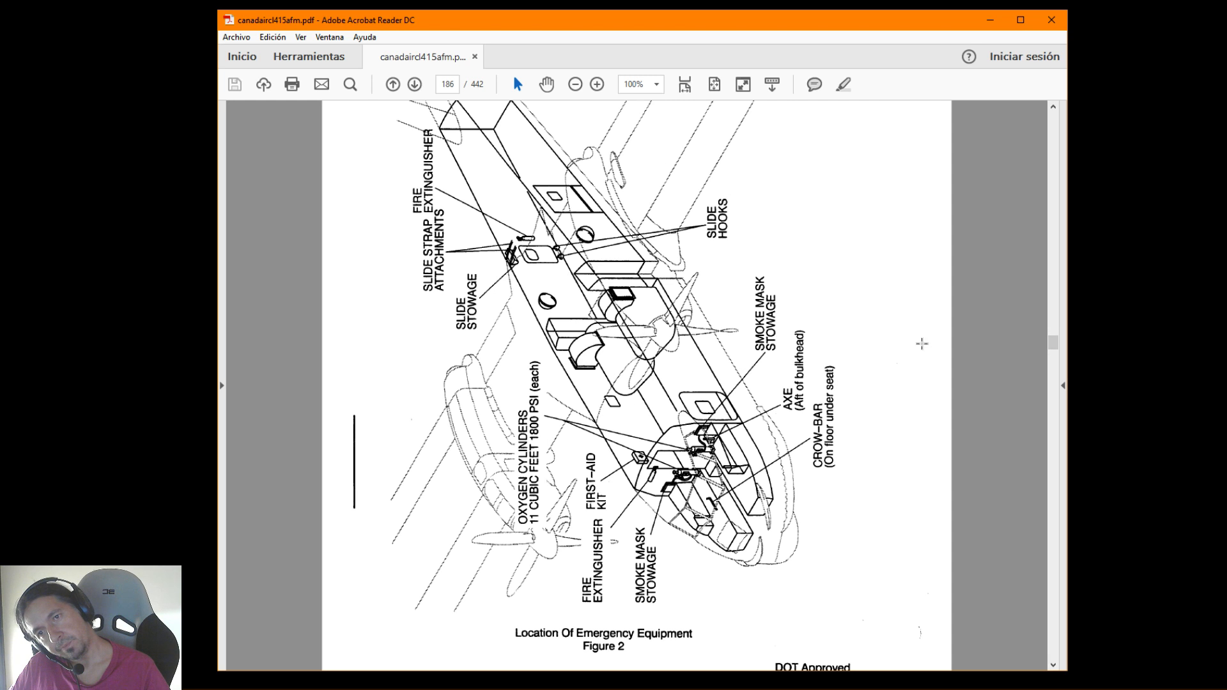
scroll(841, 385, "down", 10)
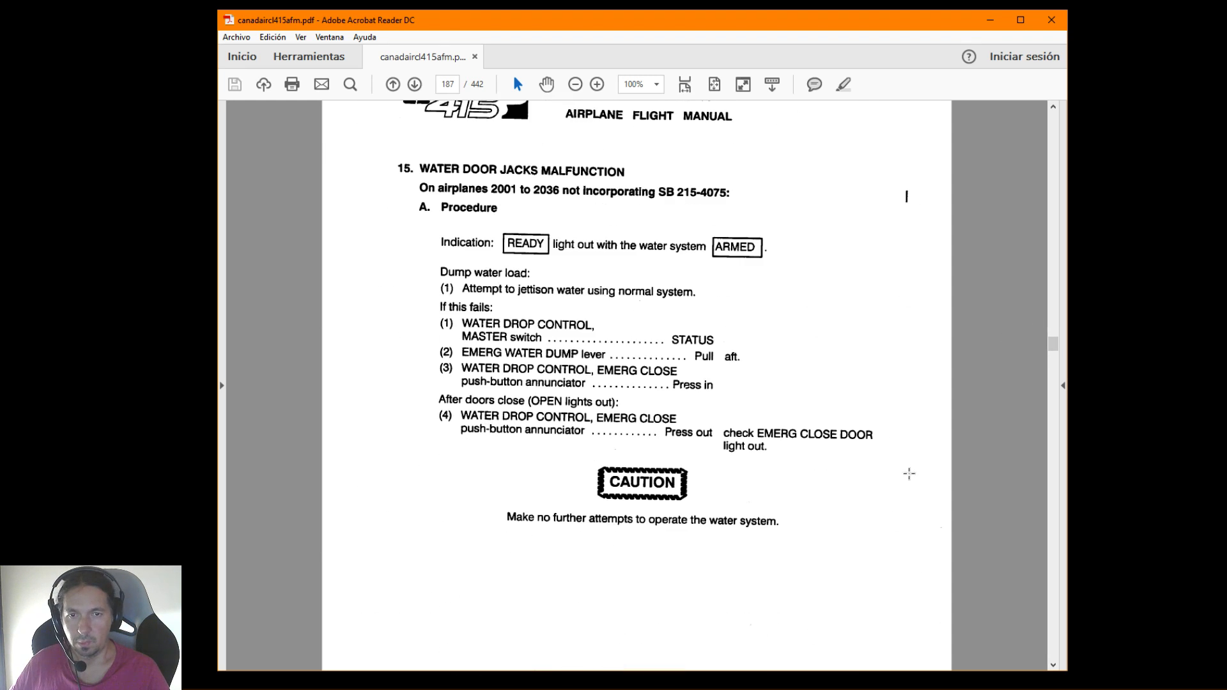
Skim the flight manual's performance charts and supplement pages towards the end of the document
left_click_drag(1057, 344, 1057, 397)
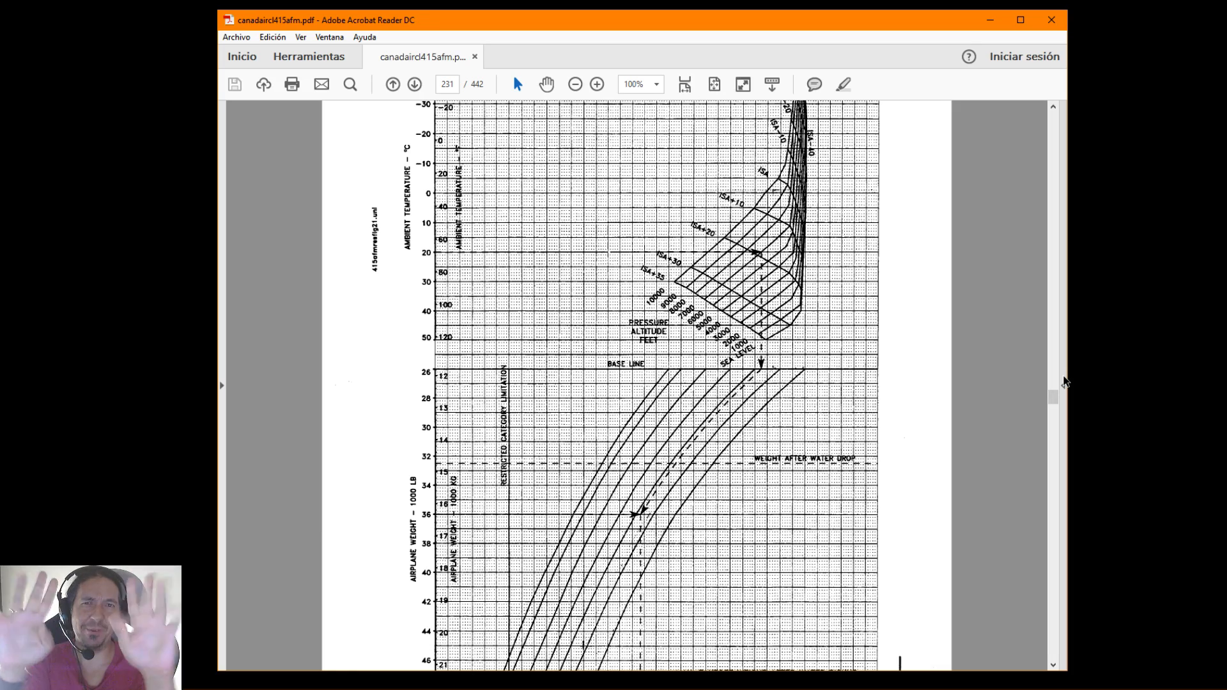
left_click_drag(1053, 391, 1066, 524)
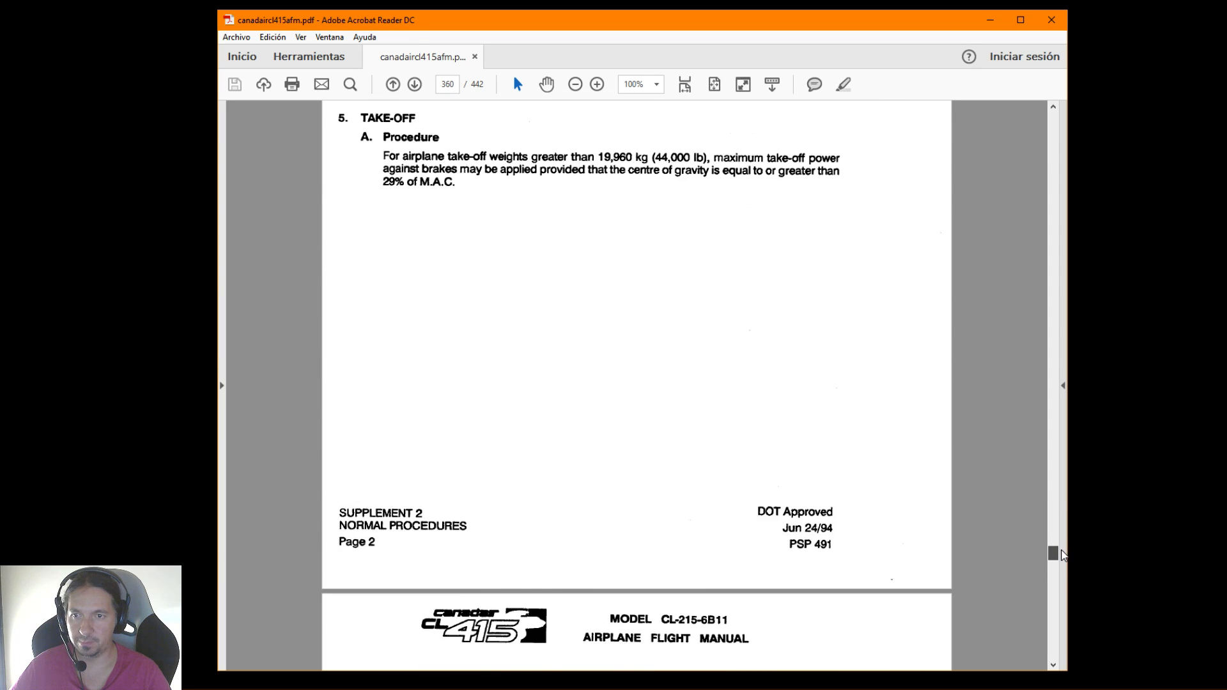
left_click_drag(1059, 555, 1063, 649)
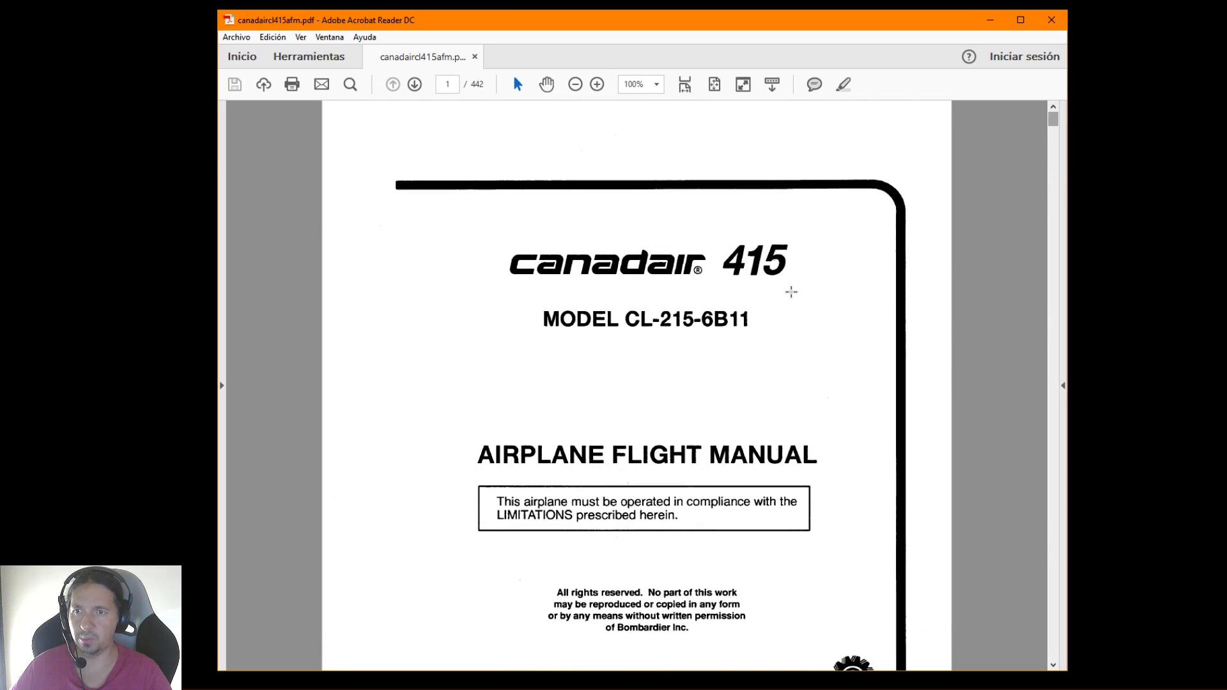
Clear the selection on the cover title and close the flight manual
left_click_drag(665, 467, 852, 463)
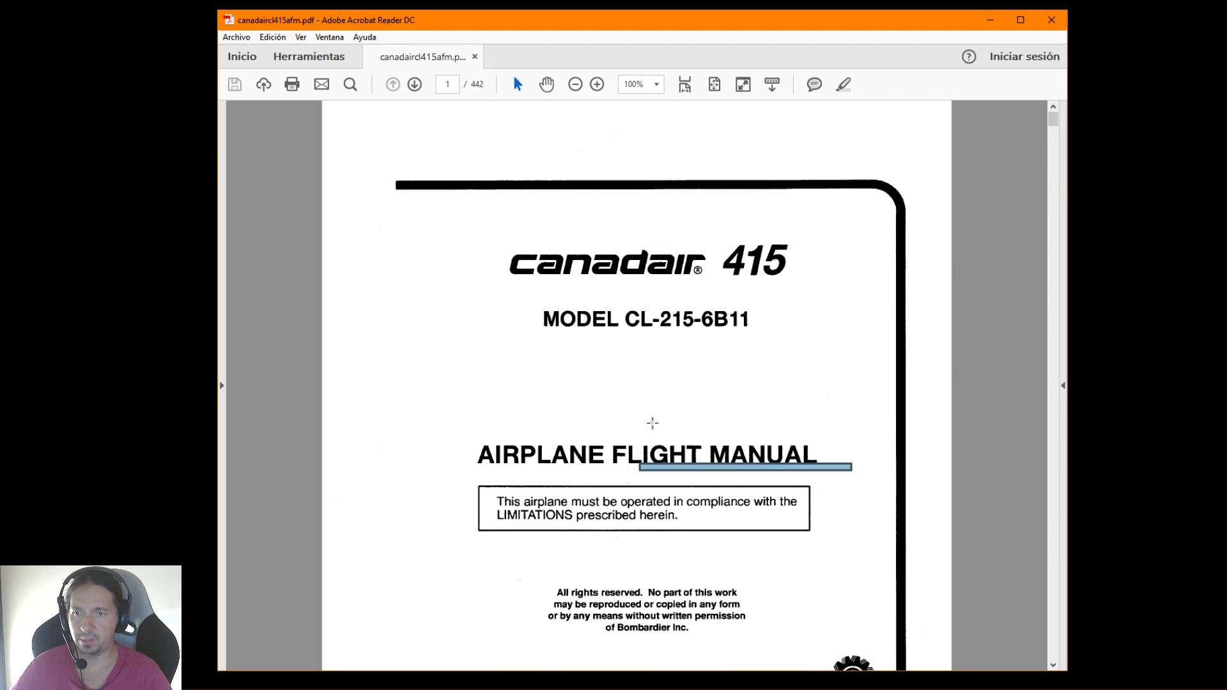
left_click(652, 424)
left_click(757, 209)
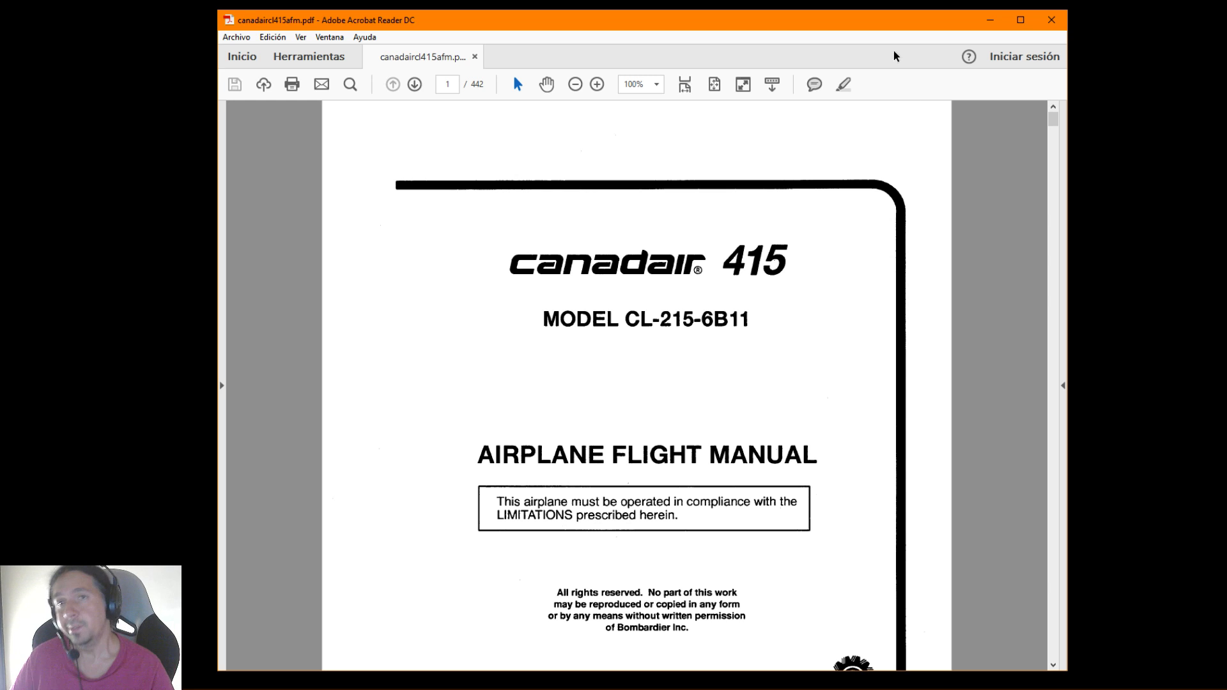
left_click_drag(752, 11, 752, 10)
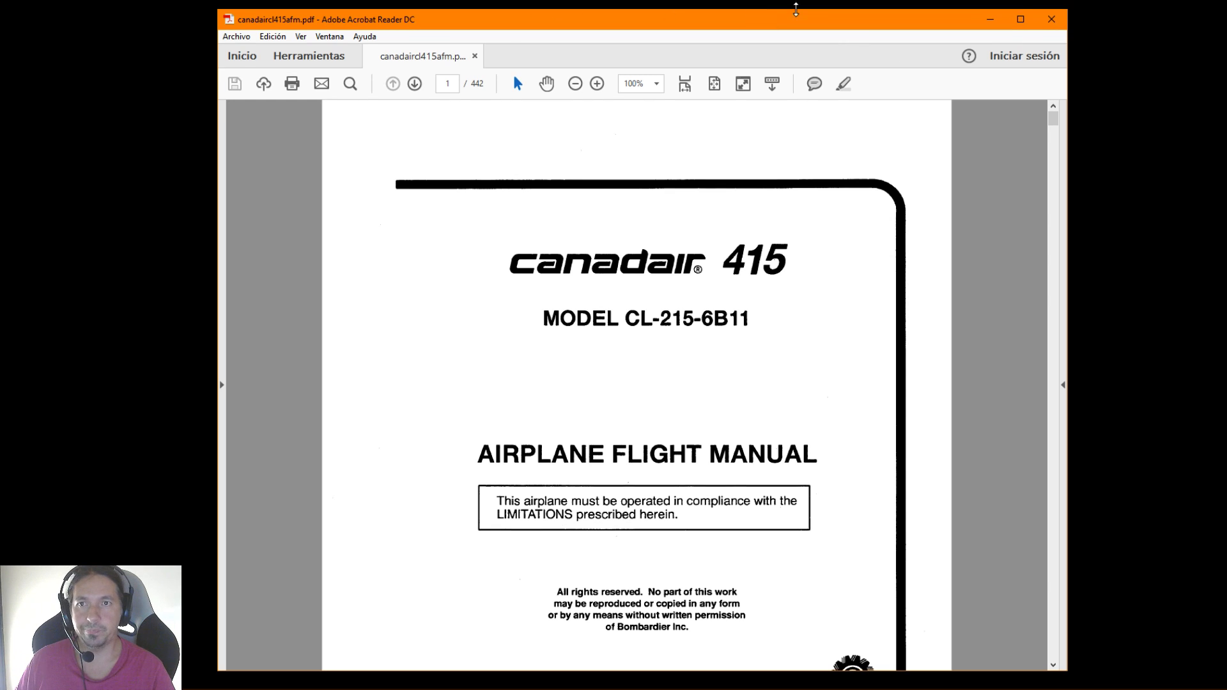
left_click(1051, 19)
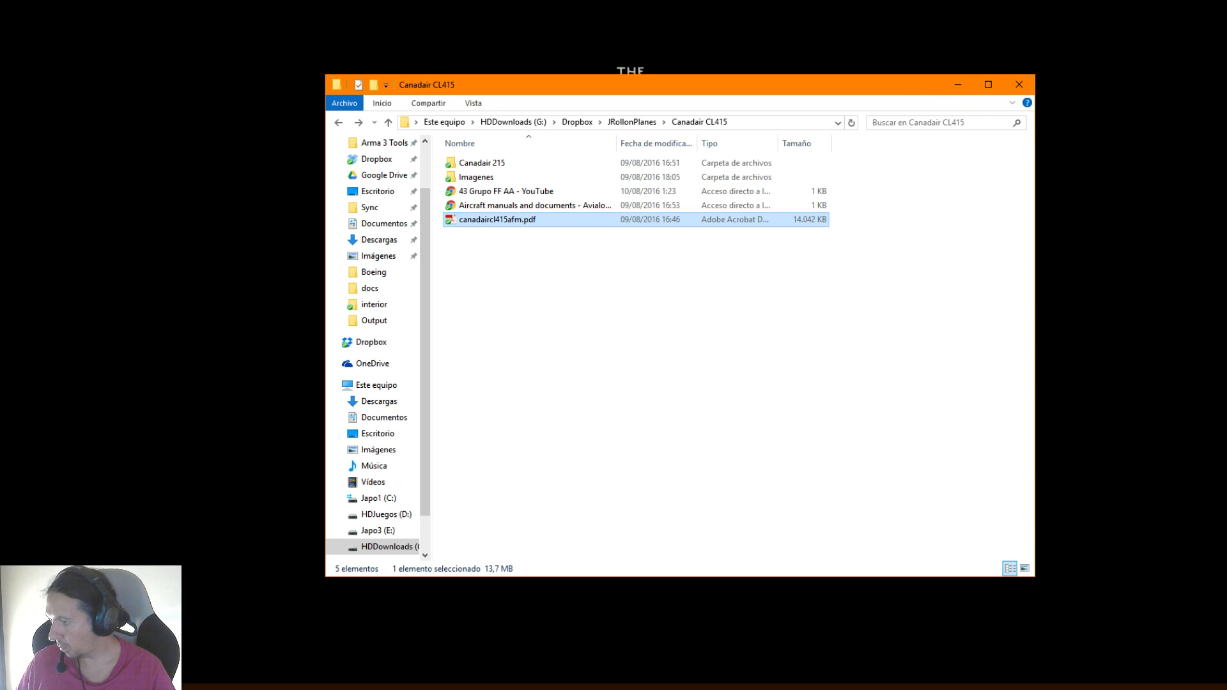
Switch to Photoshop and lower its window so the Canadair CL415 folder window stays reachable above it
left_click(102, 679)
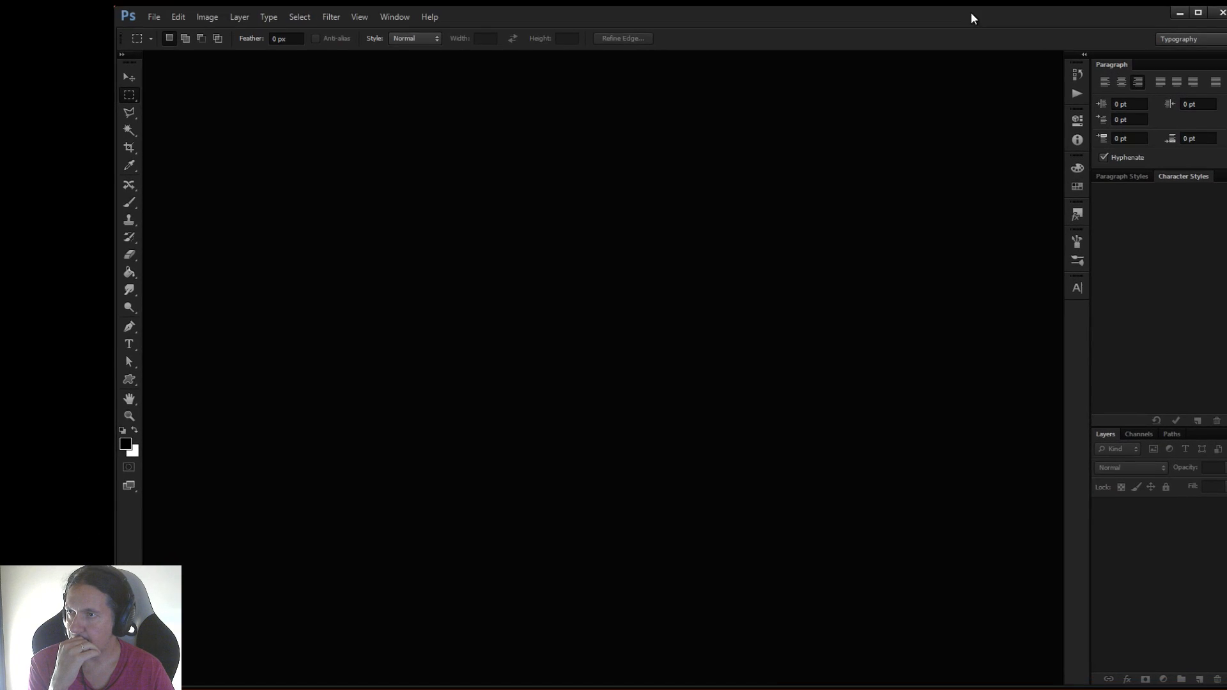
left_click_drag(971, 17, 927, 0)
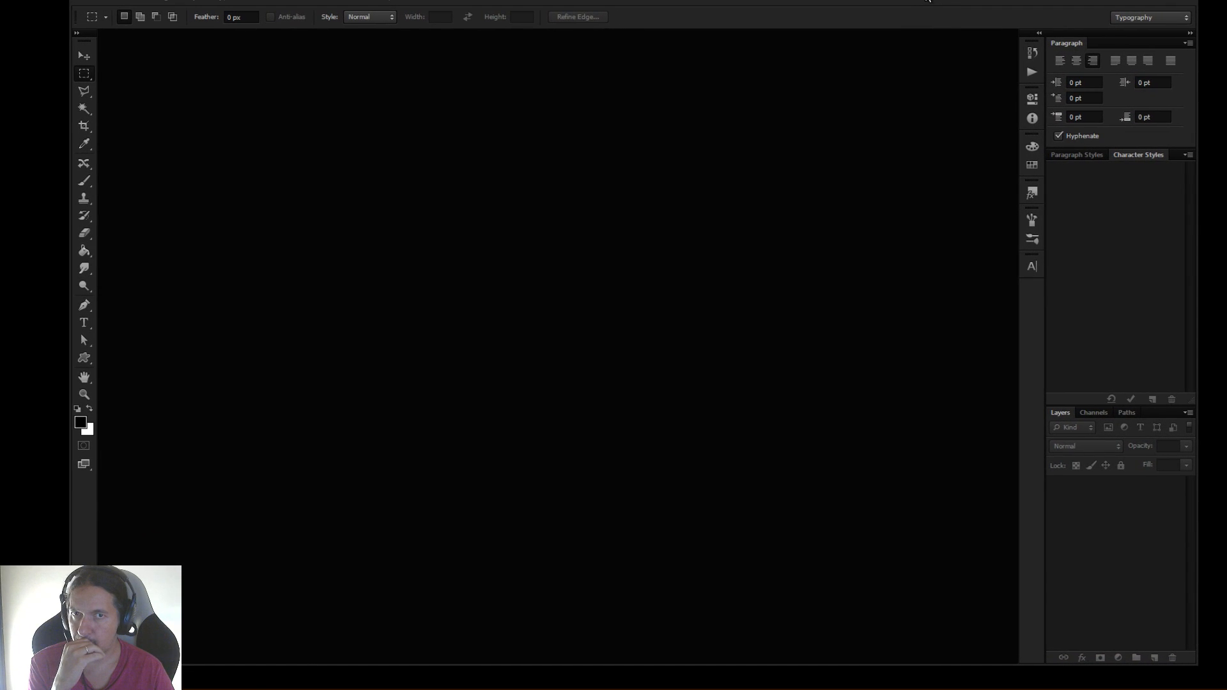
left_click(108, 1)
left_click(599, 211)
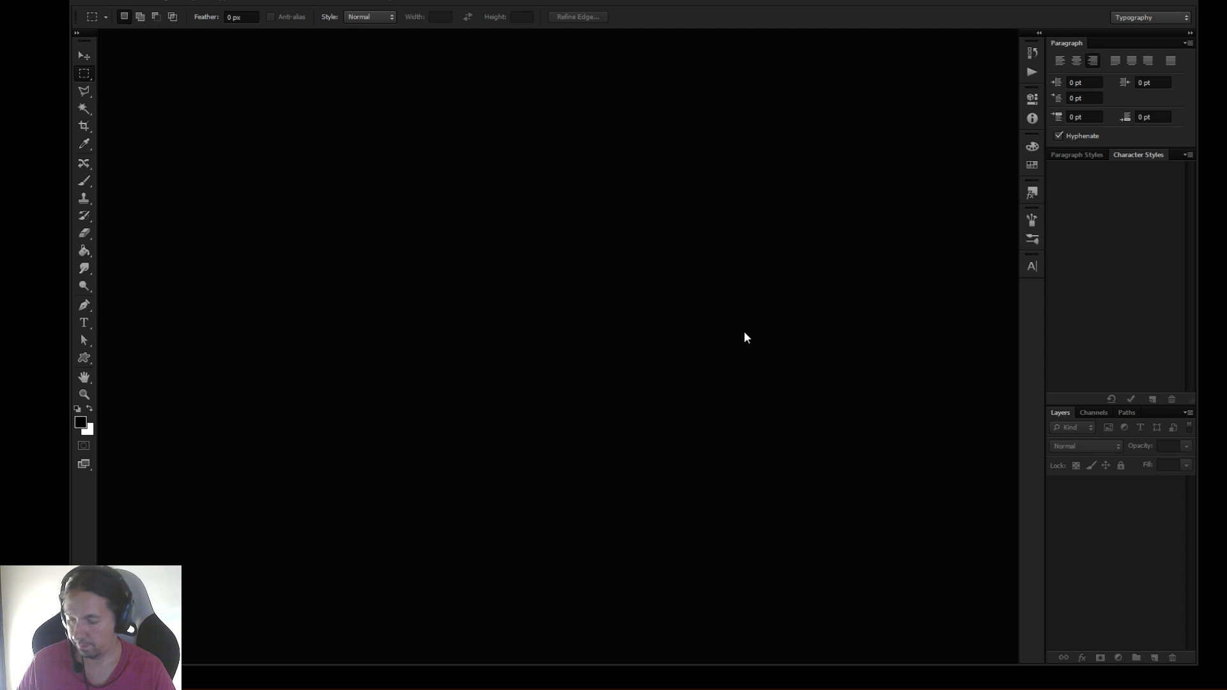
key("super+e")
left_click_drag(578, 105, 0, 147)
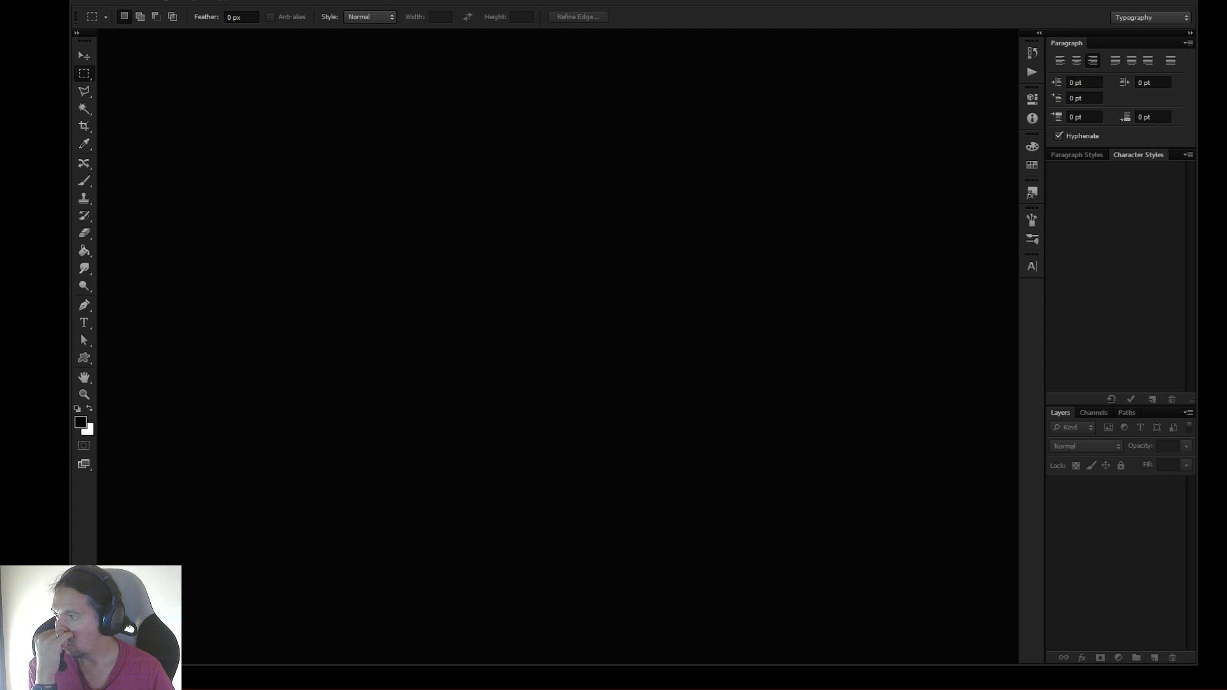
left_click_drag(603, 3, 503, 437)
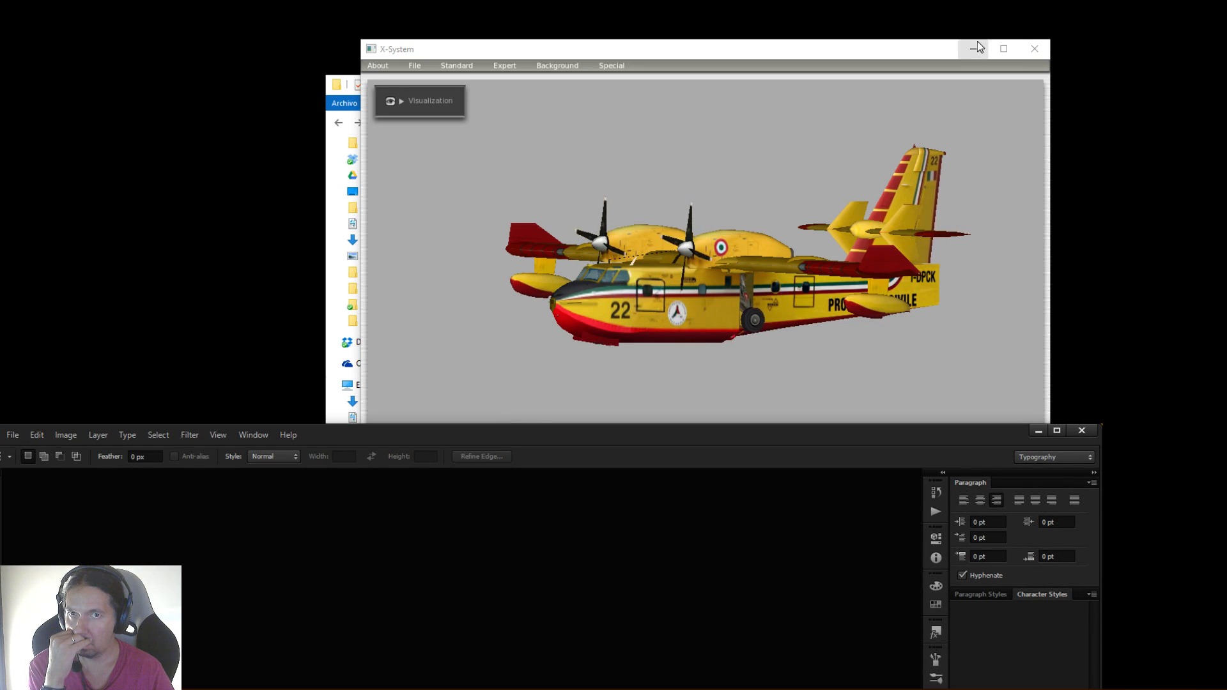
Minimize Plane-Maker and open CL215ontariobig.gif from the Imagenes > Exterior folder in Photoshop
left_click(976, 48)
left_click(481, 263)
left_click(468, 180)
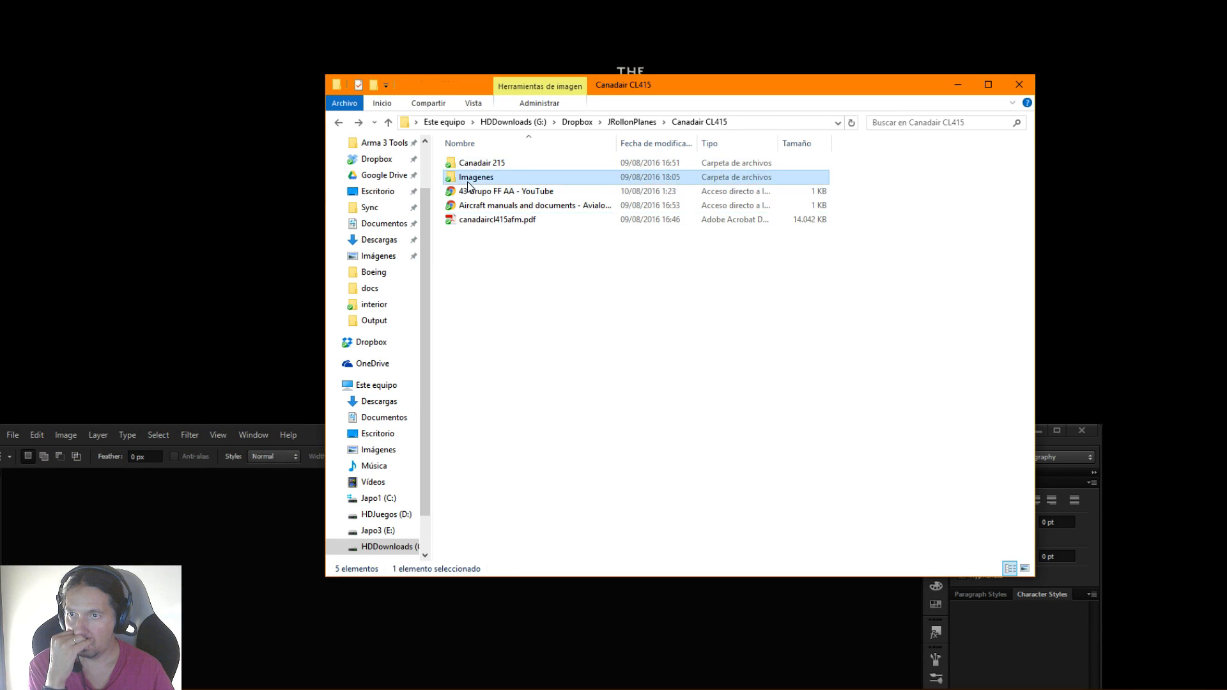
double_click(468, 183)
double_click(478, 176)
left_click(566, 355)
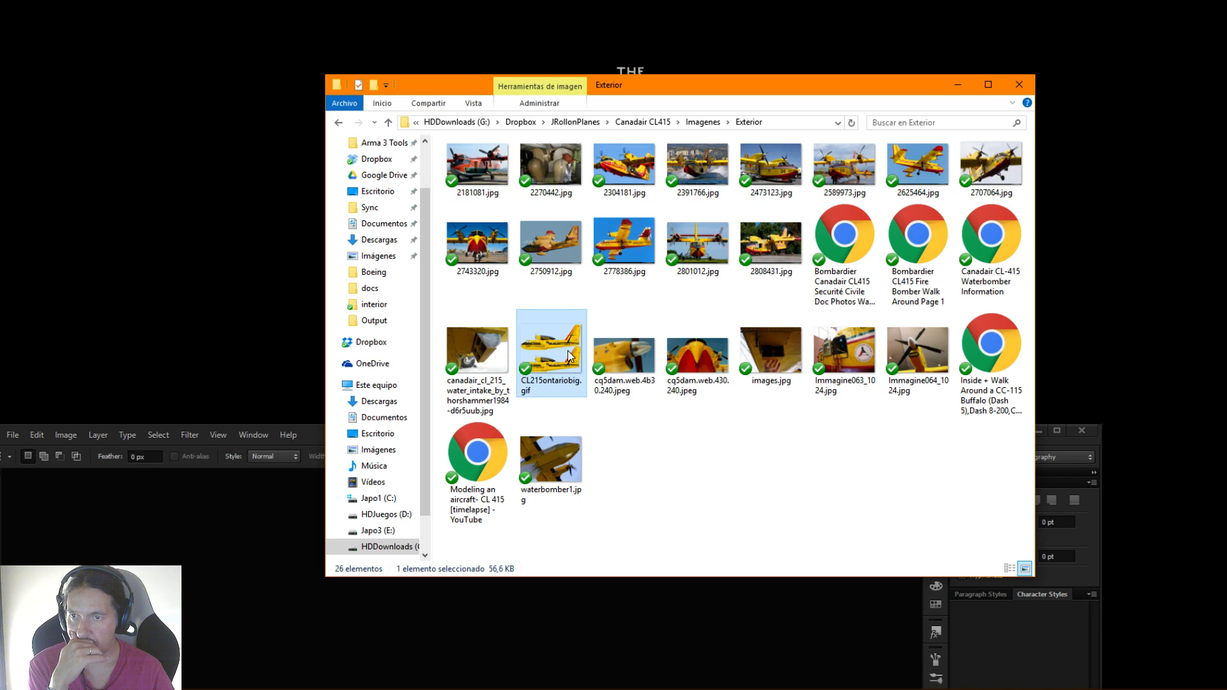
left_click_drag(570, 357, 288, 616)
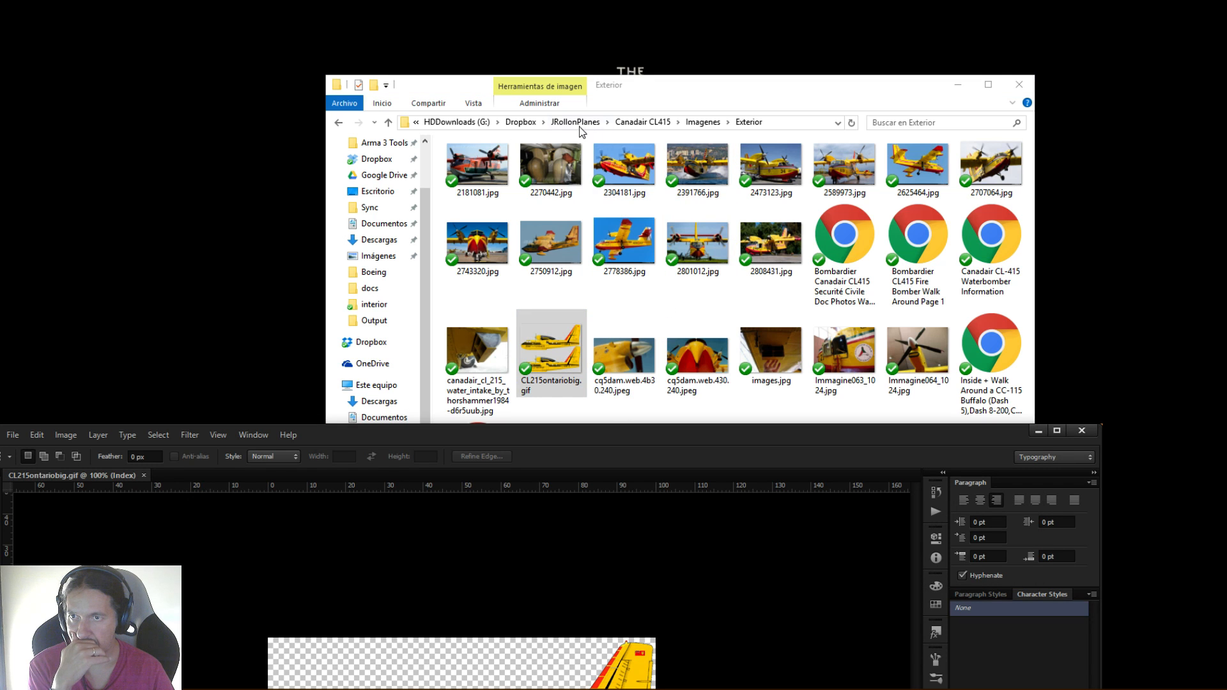
Return to the Imagenes folder, compare the BluePrint_415, BluePrint415-2 and canadair-cl-215 drawings in the image viewer, and close it
key("alt+Left")
double_click(616, 182)
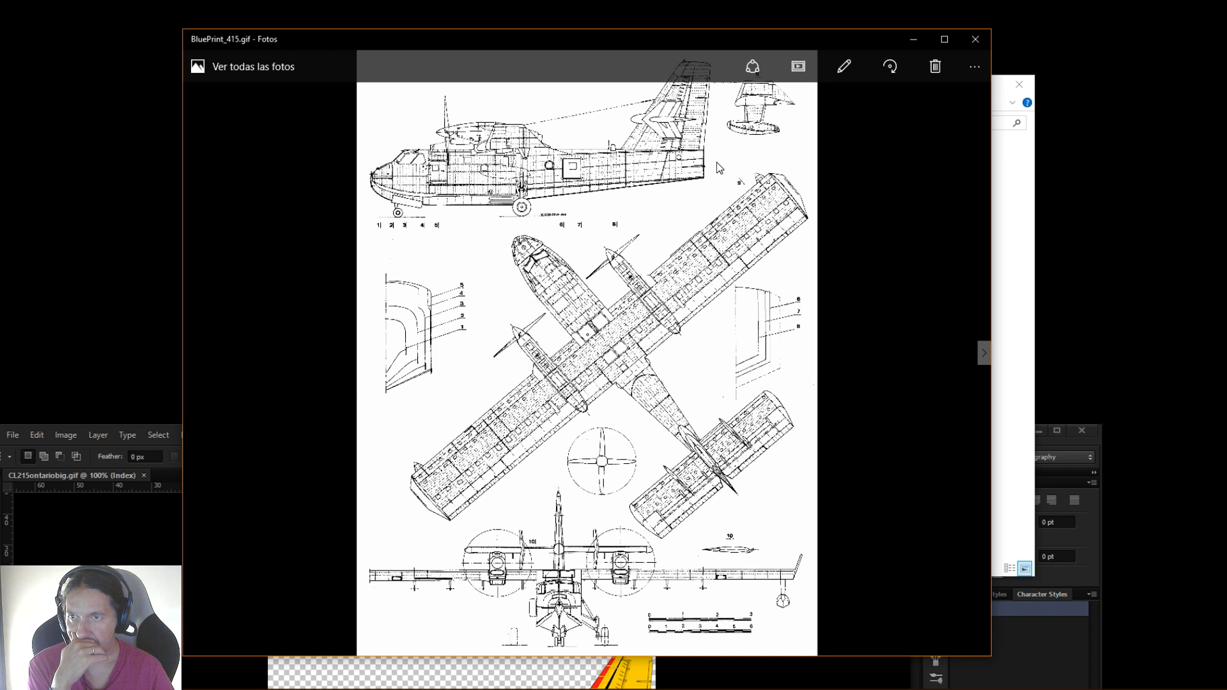
key("Right")
key("Right")
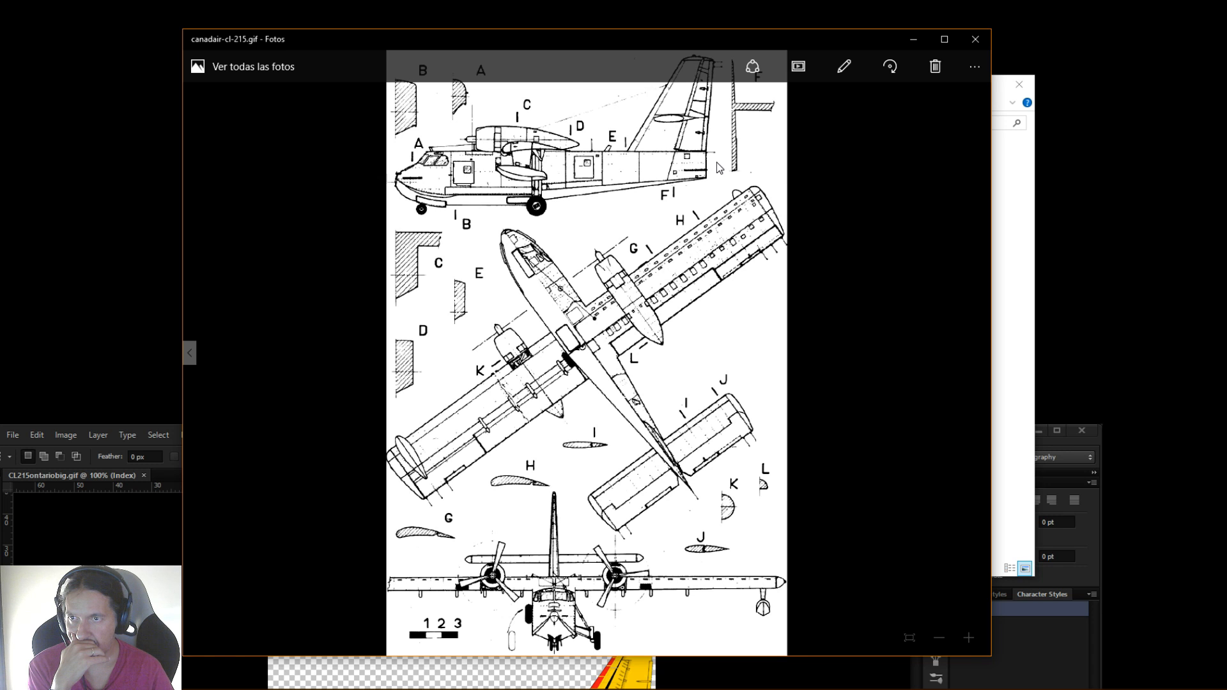
key("Left")
key("Left")
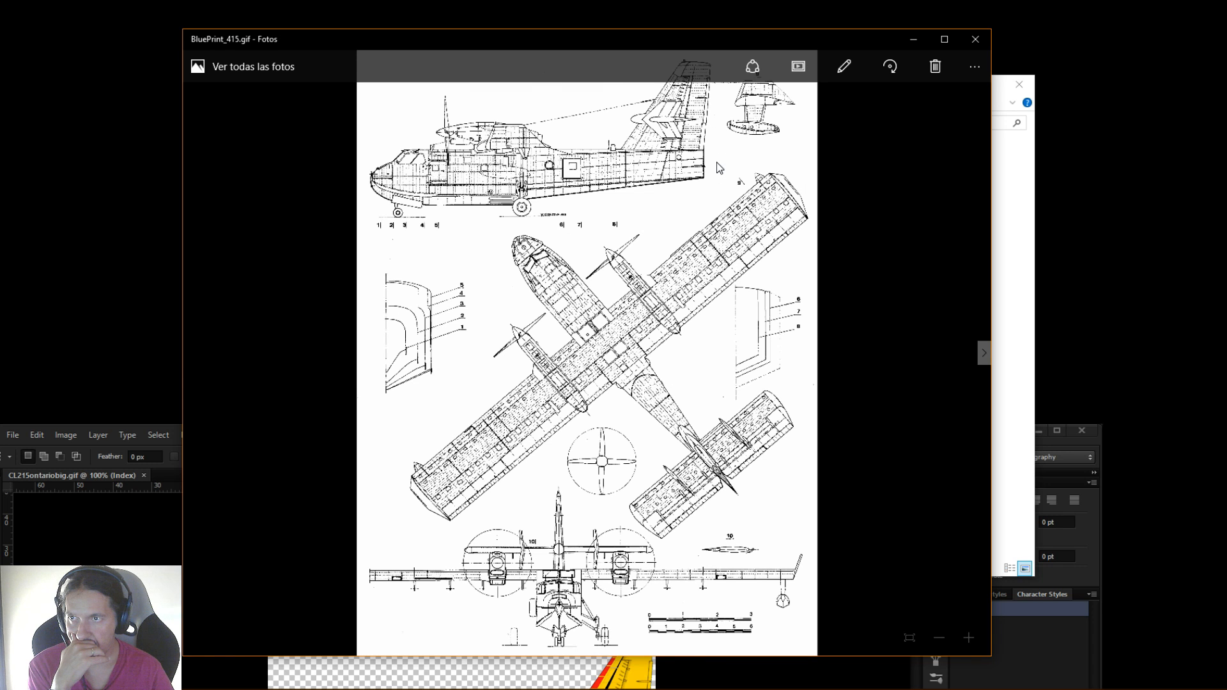
left_click(983, 41)
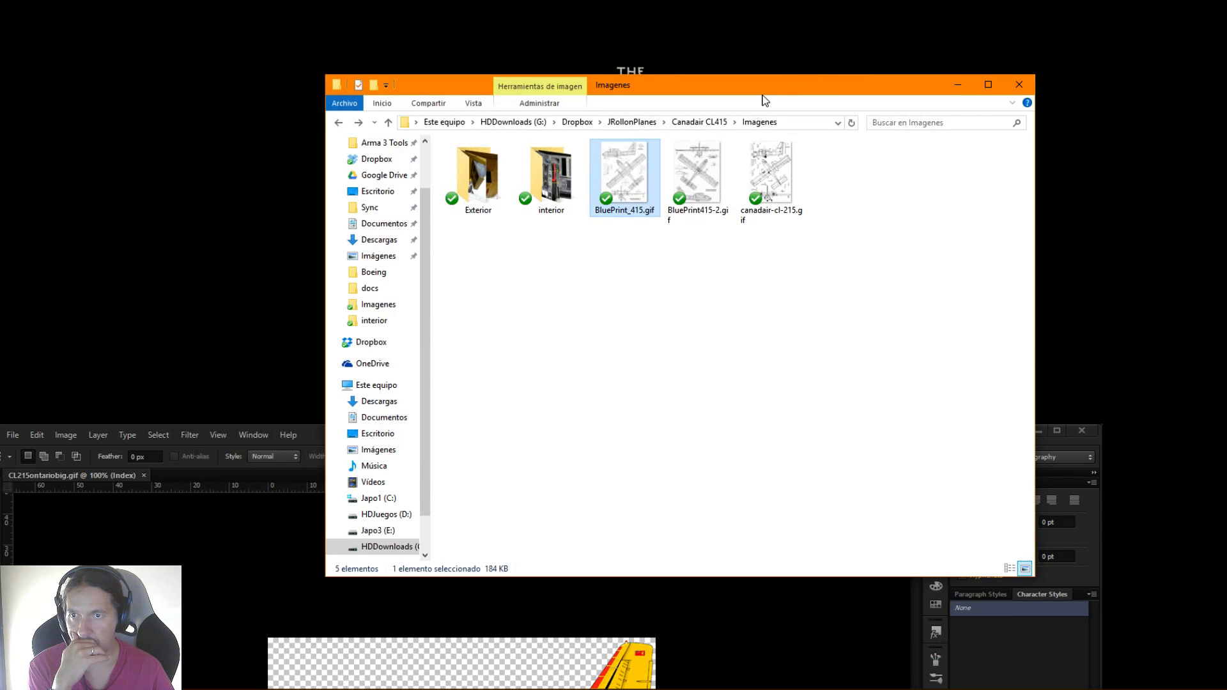
Open BluePrint_415.gif in Photoshop and move the Photoshop window back up into full view
left_click_drag(631, 185, 171, 474)
left_click_drag(469, 435, 569, 19)
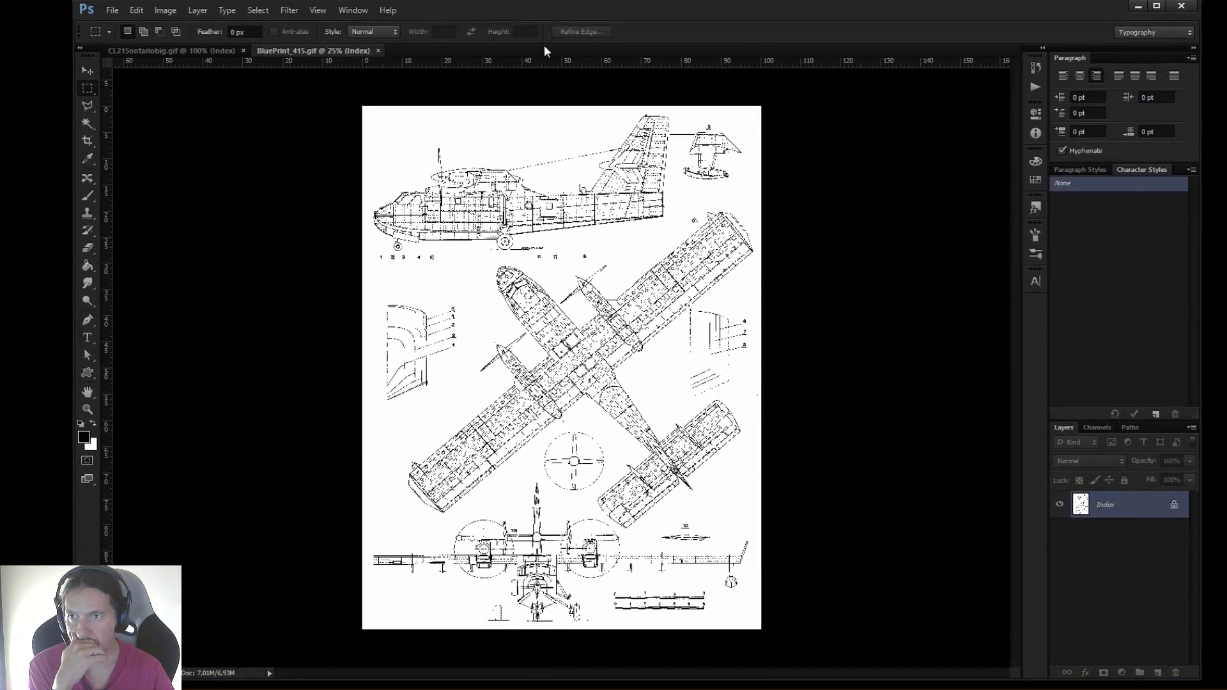
In CL215ontariobig.gif, enclose the upper side-view aircraft marked 262 Ontario in a closed Polygonal Lasso selection
left_click(218, 50)
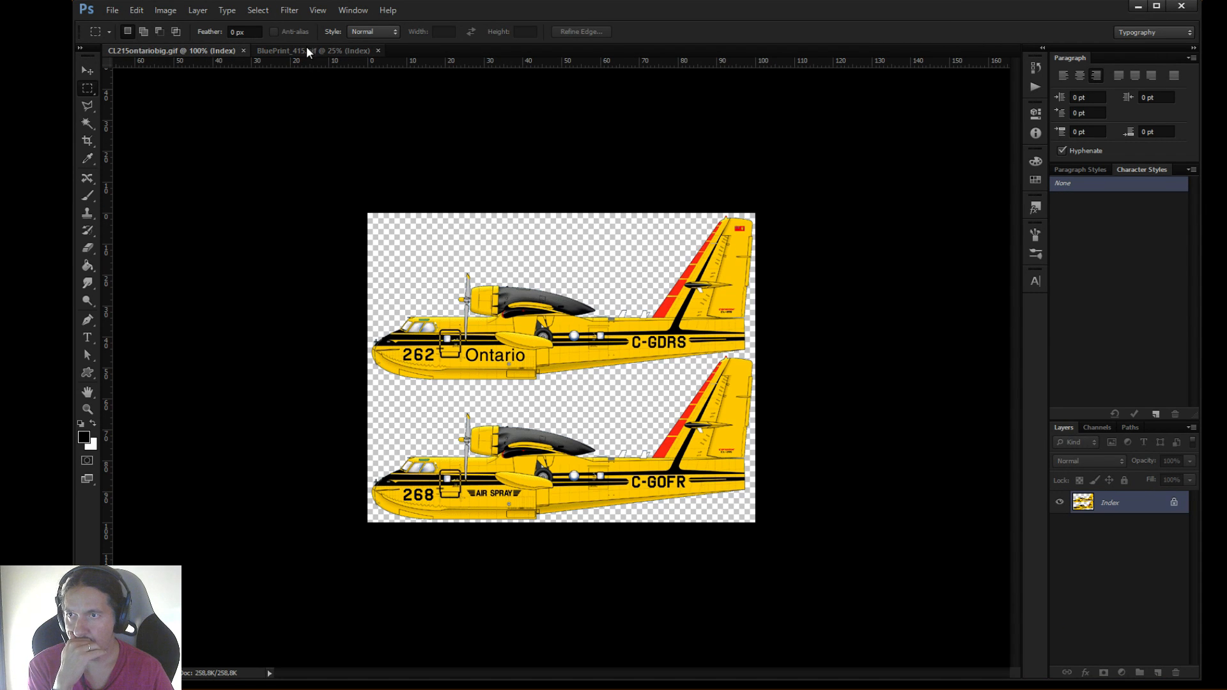
left_click(87, 409)
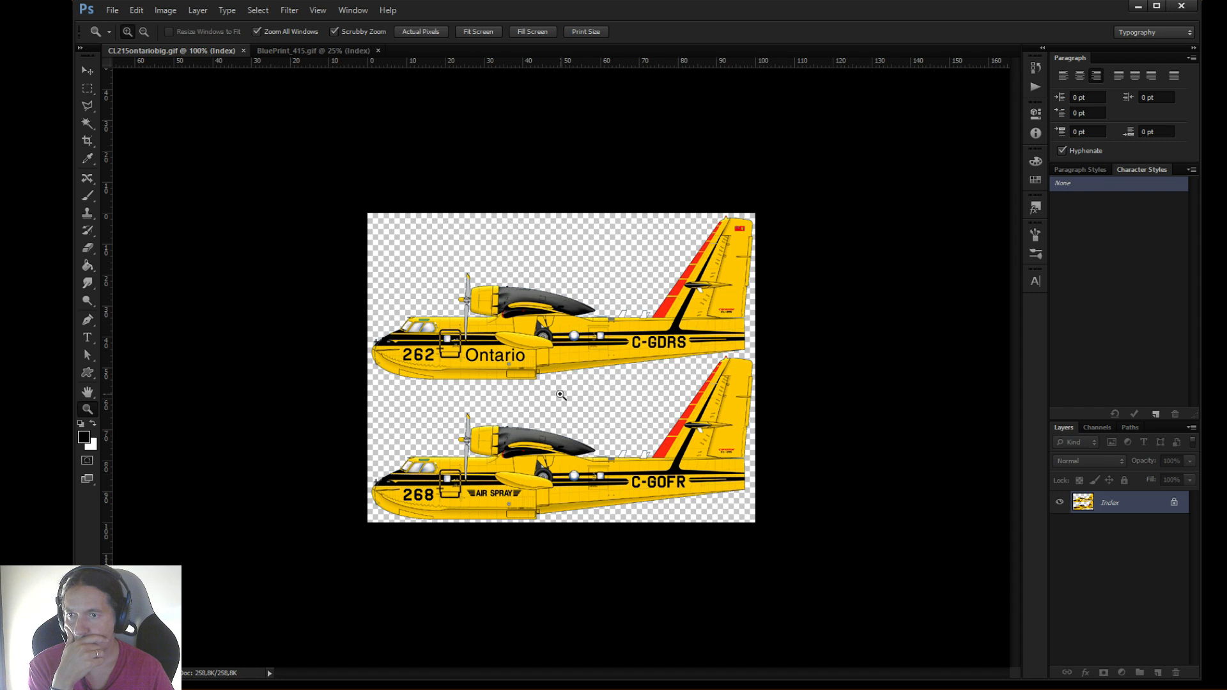
left_click(561, 395)
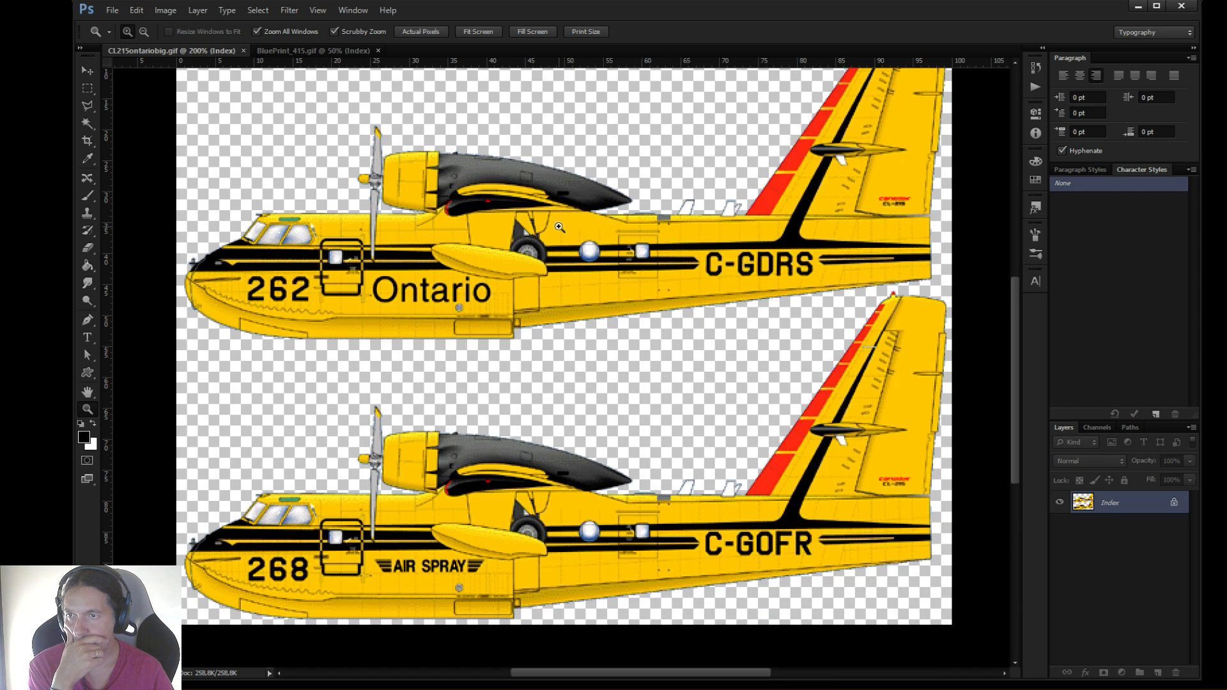
left_click(87, 105)
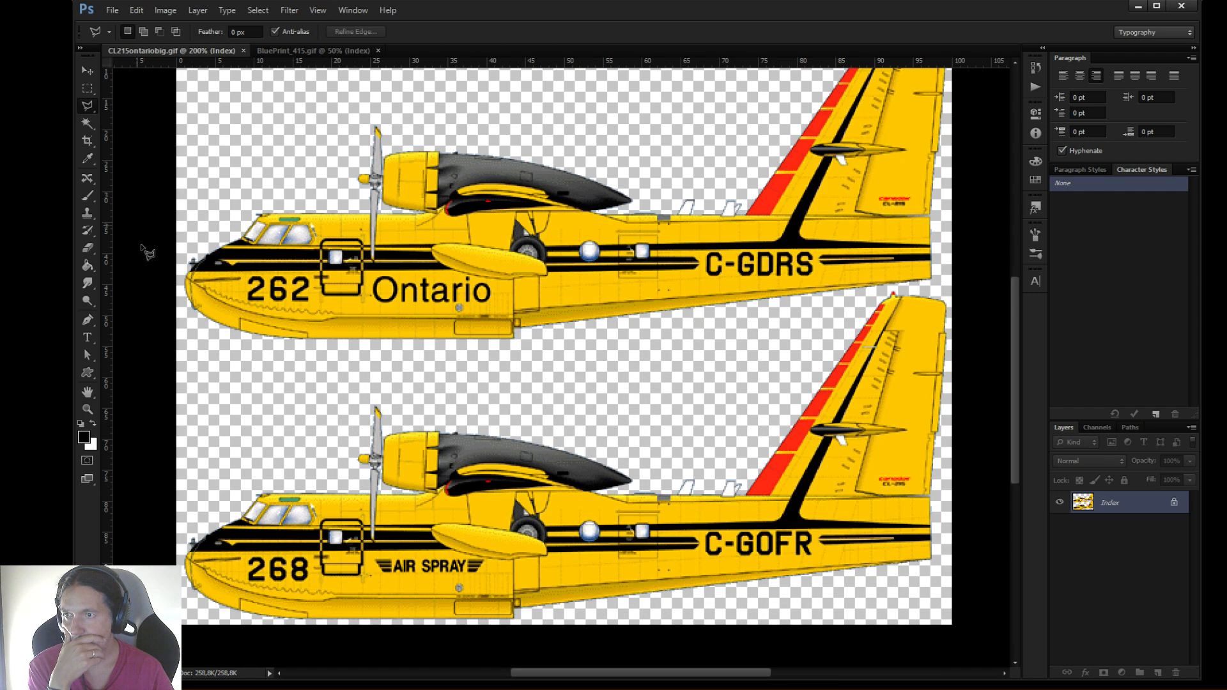
left_click(179, 345)
left_click(615, 390)
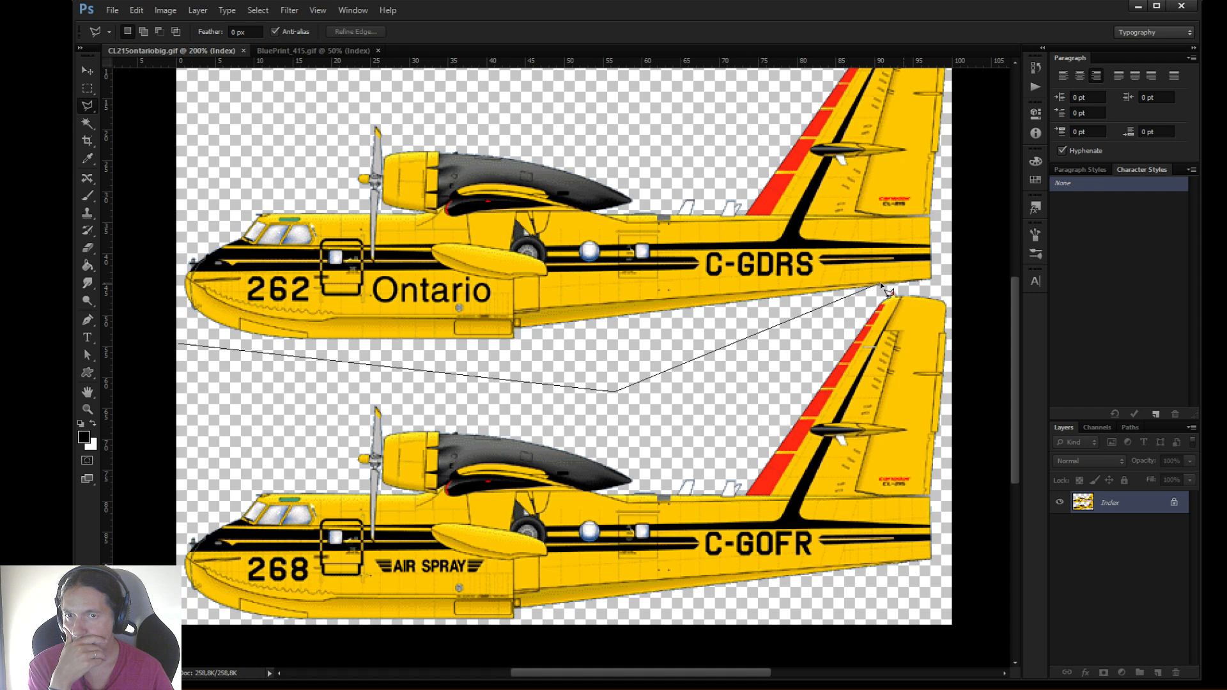
left_click(887, 288)
left_click(951, 281)
scroll(965, 128, "up", 3)
left_click(965, 174)
left_click(324, 217)
left_click(154, 365)
left_click(158, 538)
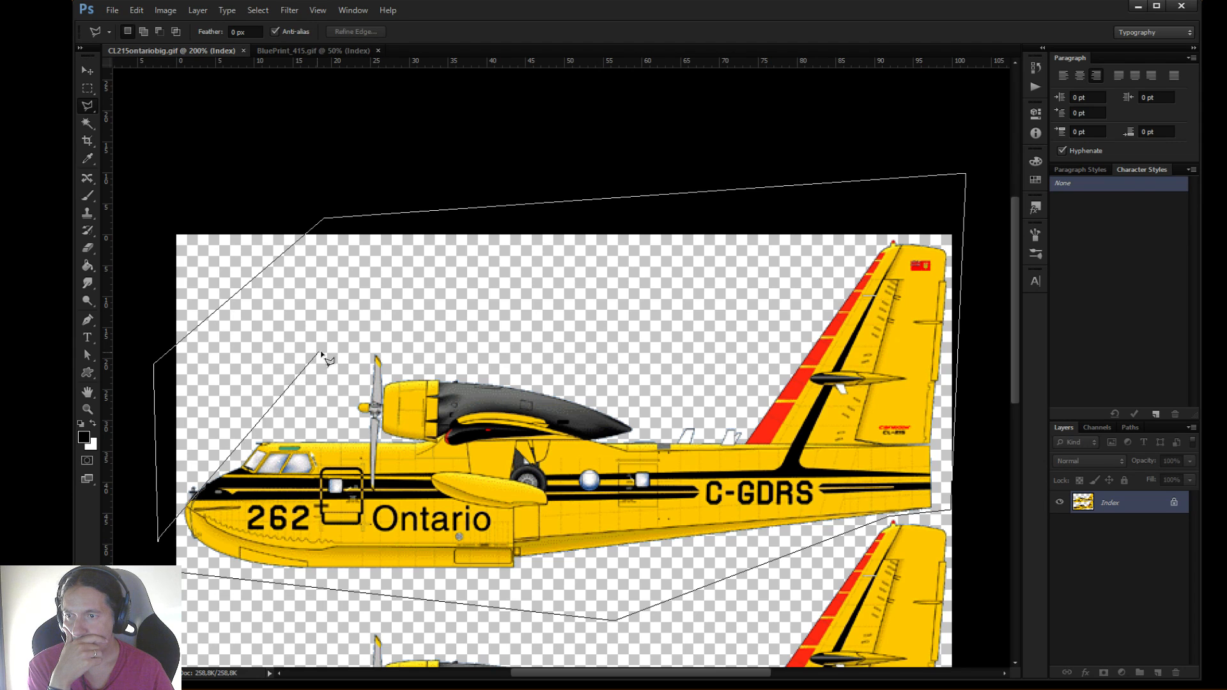
left_click(183, 576)
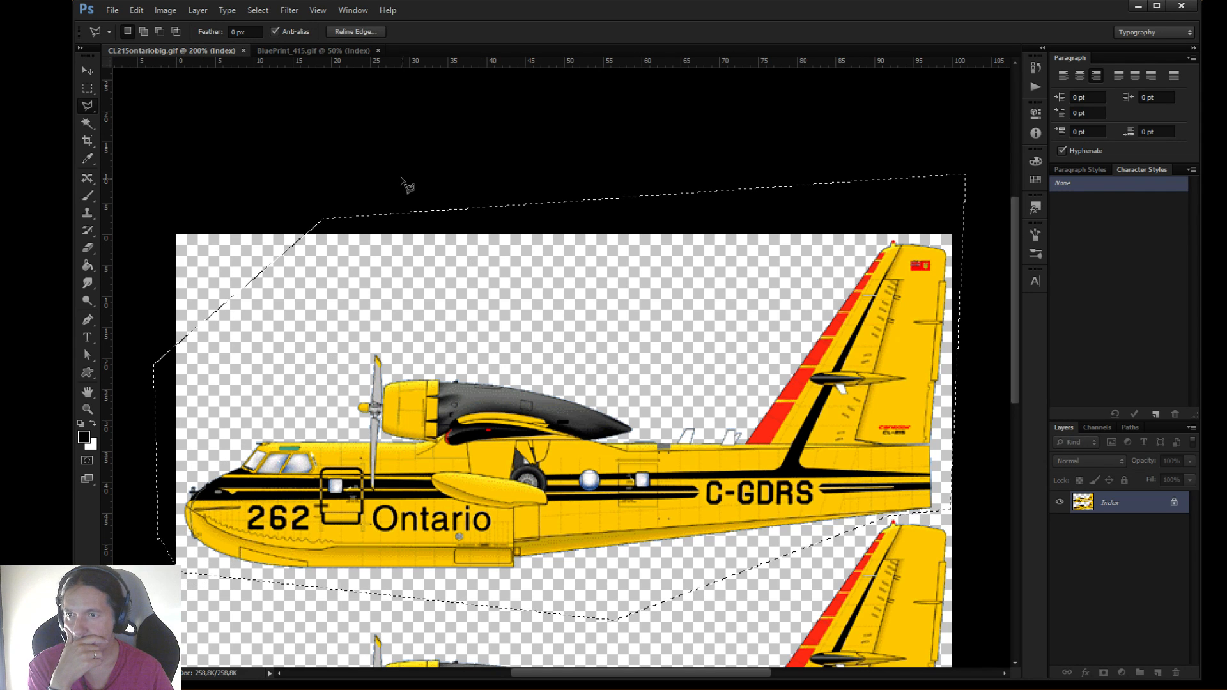
Try to copy the selected 262 Ontario side view from CL215ontariobig.gif into BluePrint_415.gif with the Move tool, and undo it
left_click_drag(214, 50, 896, 182)
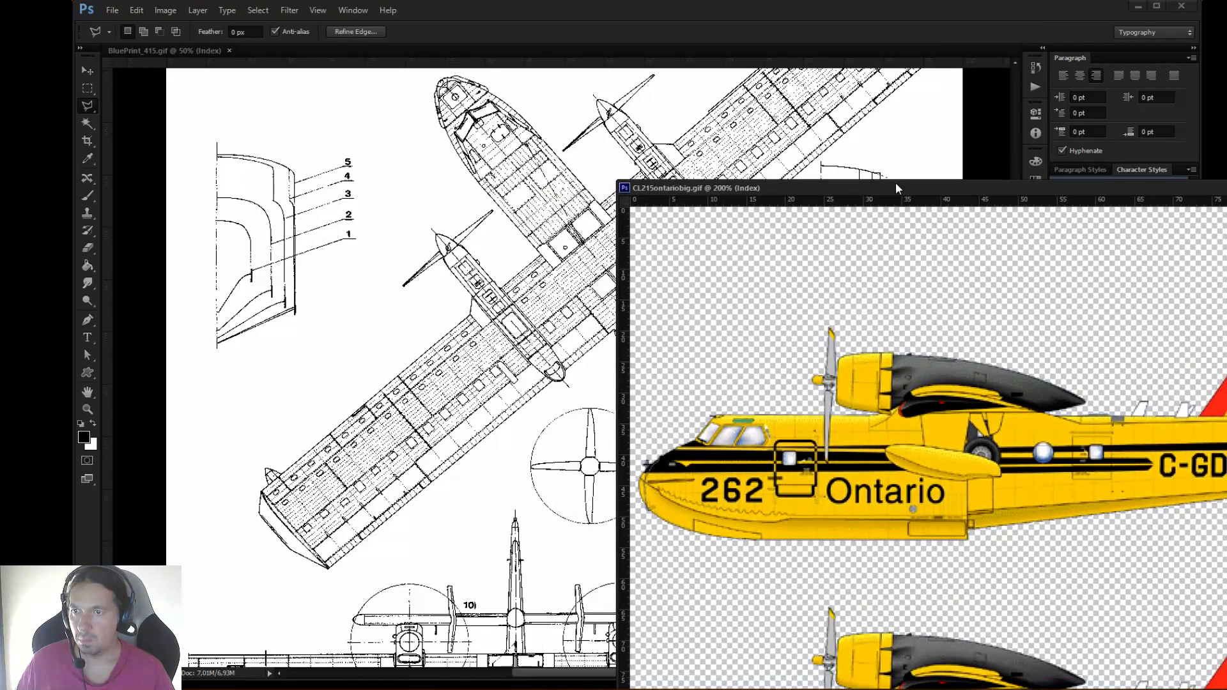
left_click(88, 70)
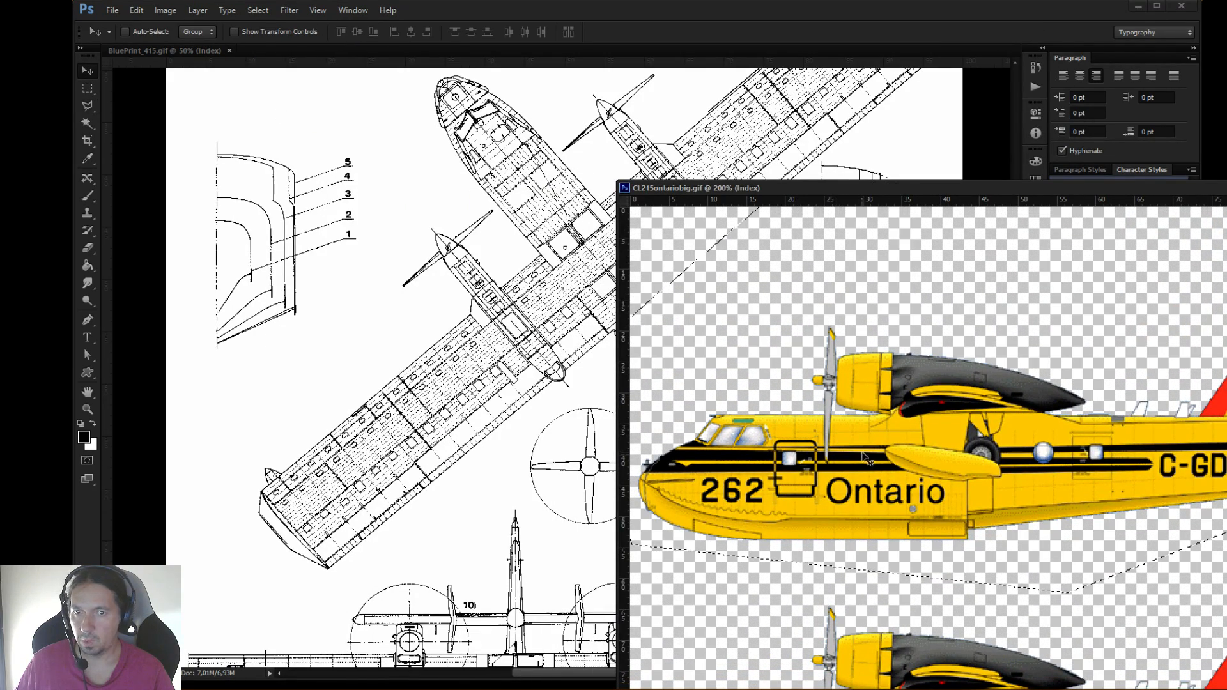
left_click_drag(901, 470, 457, 439)
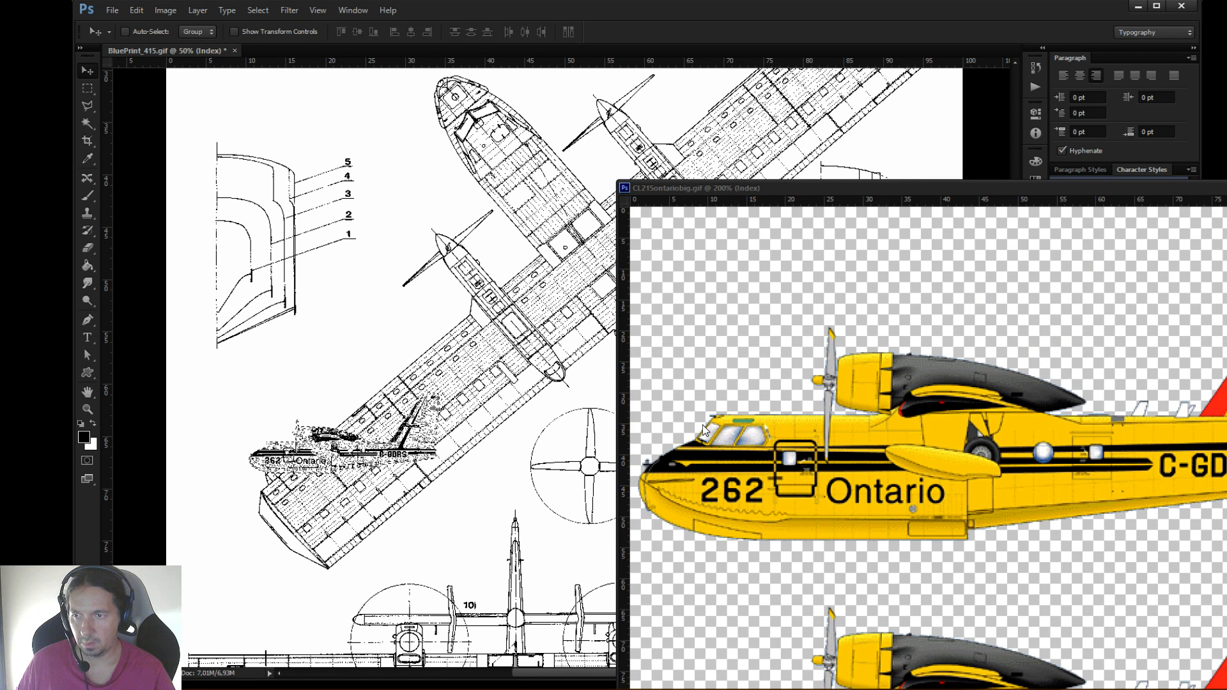
key("ctrl+z")
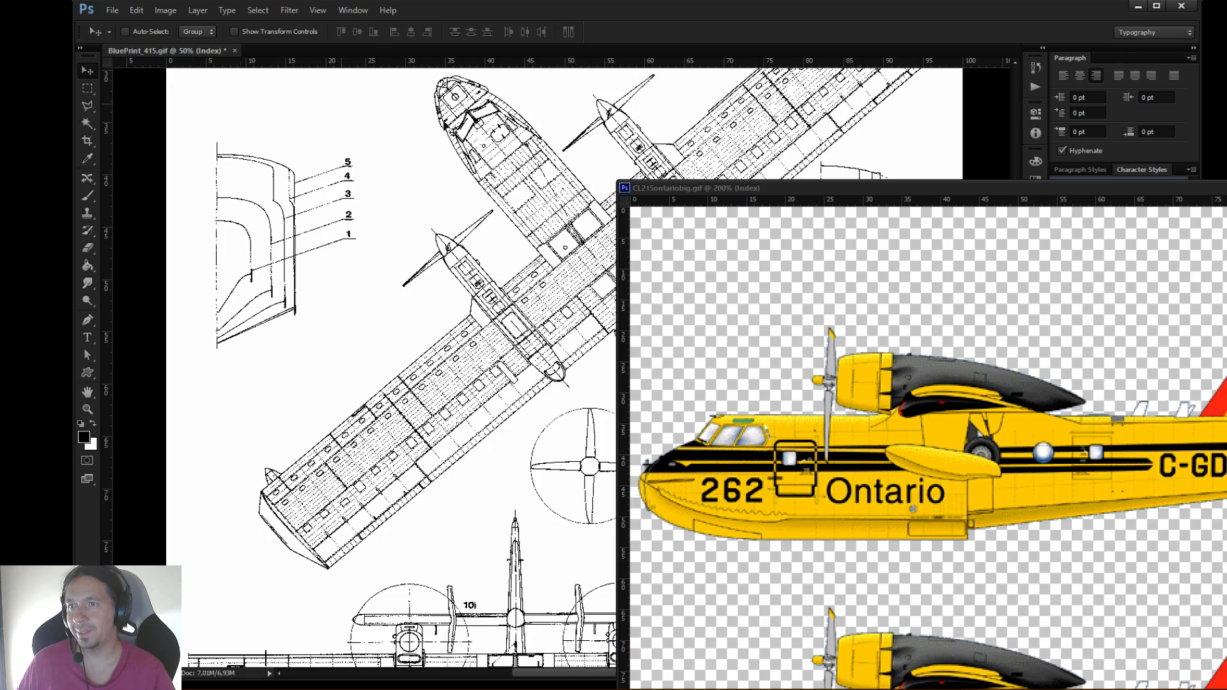
left_click_drag(923, 188, 460, 56)
Convert BluePrint_415.gif to RGB Color mode with 16 Bits/Channel
left_click(193, 52)
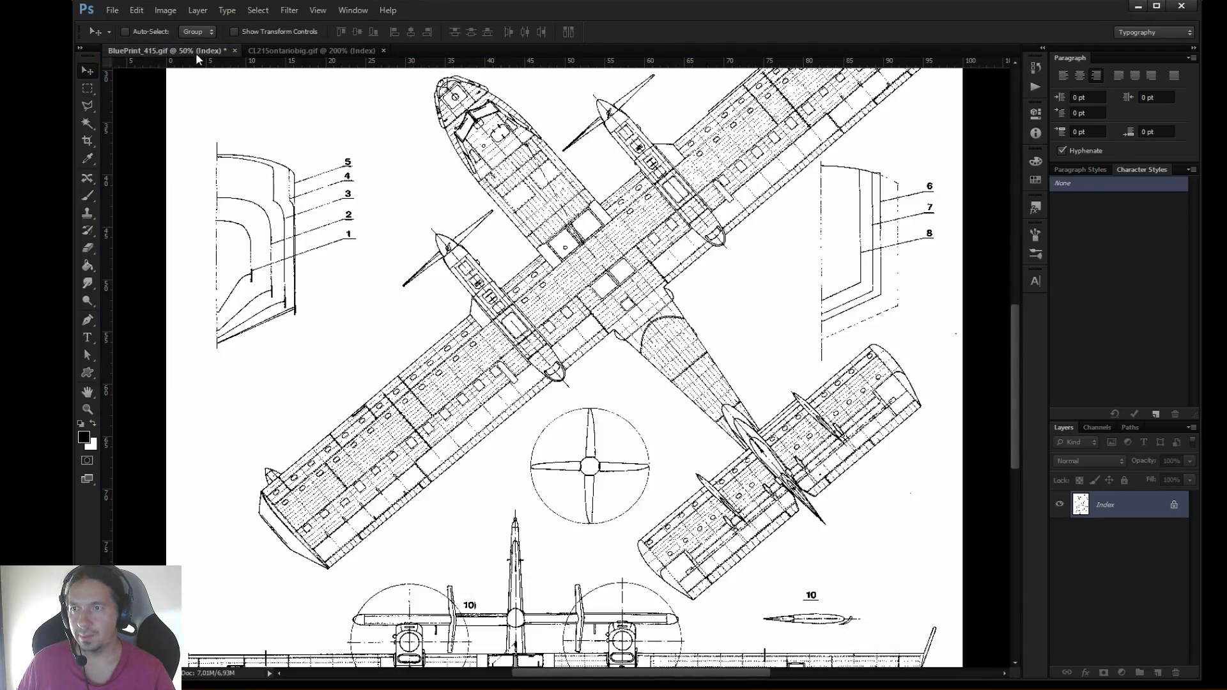
left_click(165, 10)
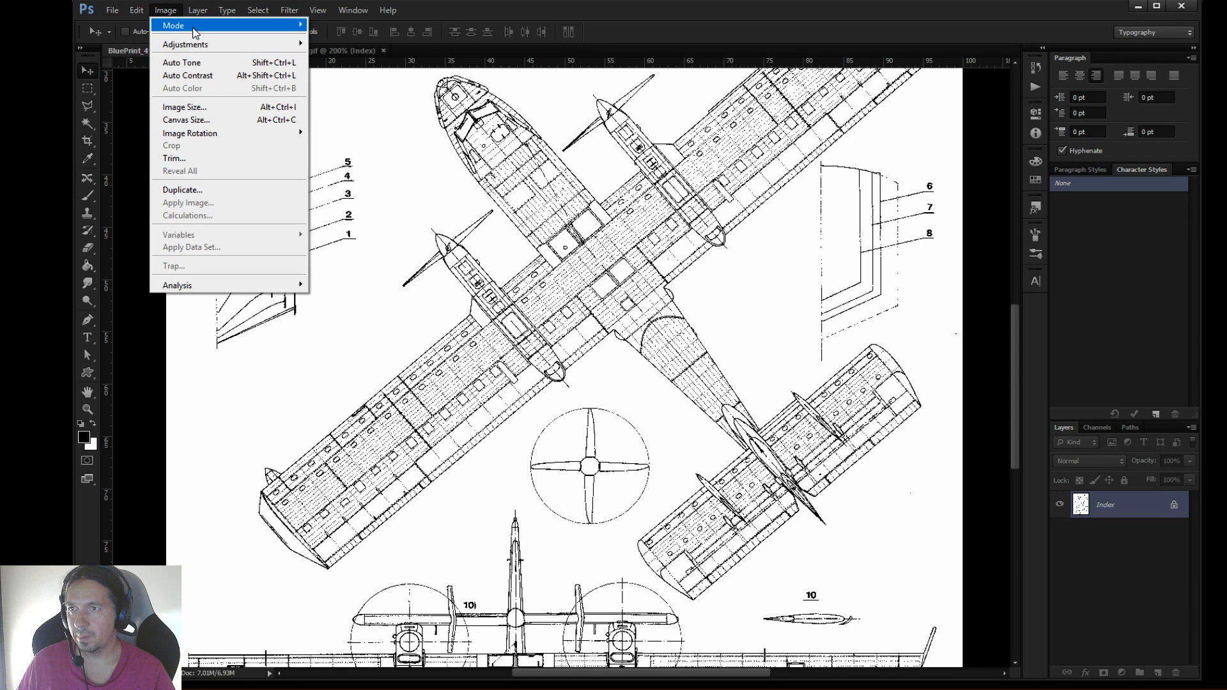
mouse_move(194, 34)
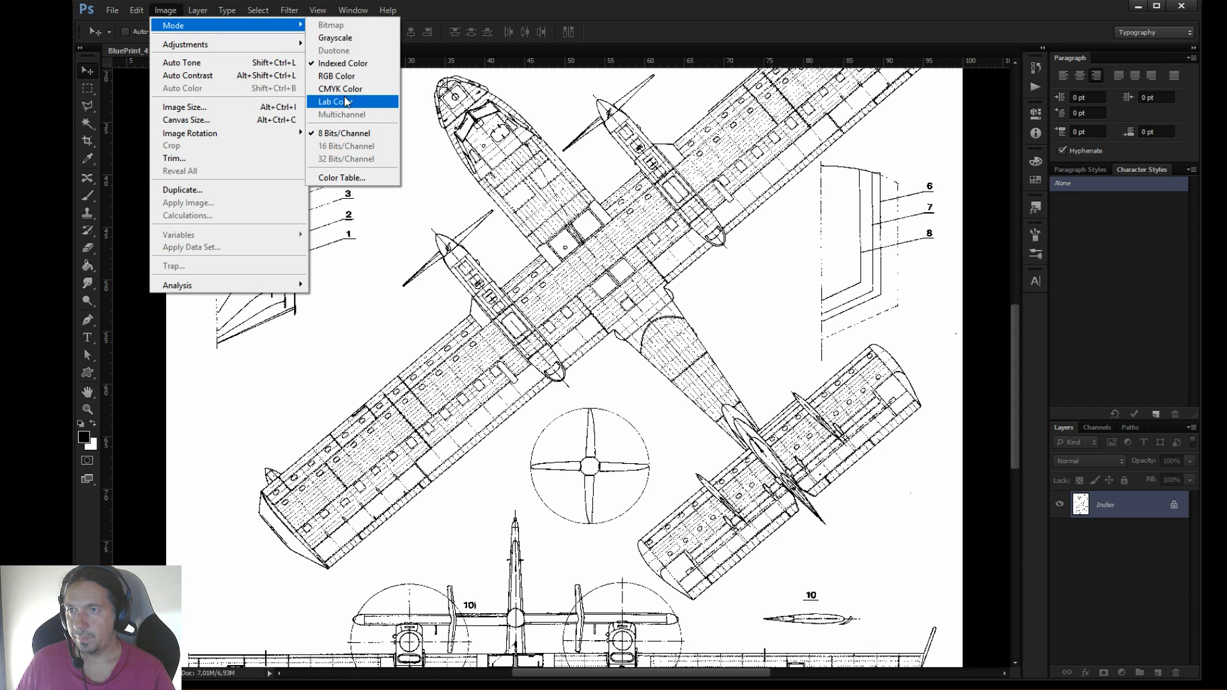
left_click(338, 77)
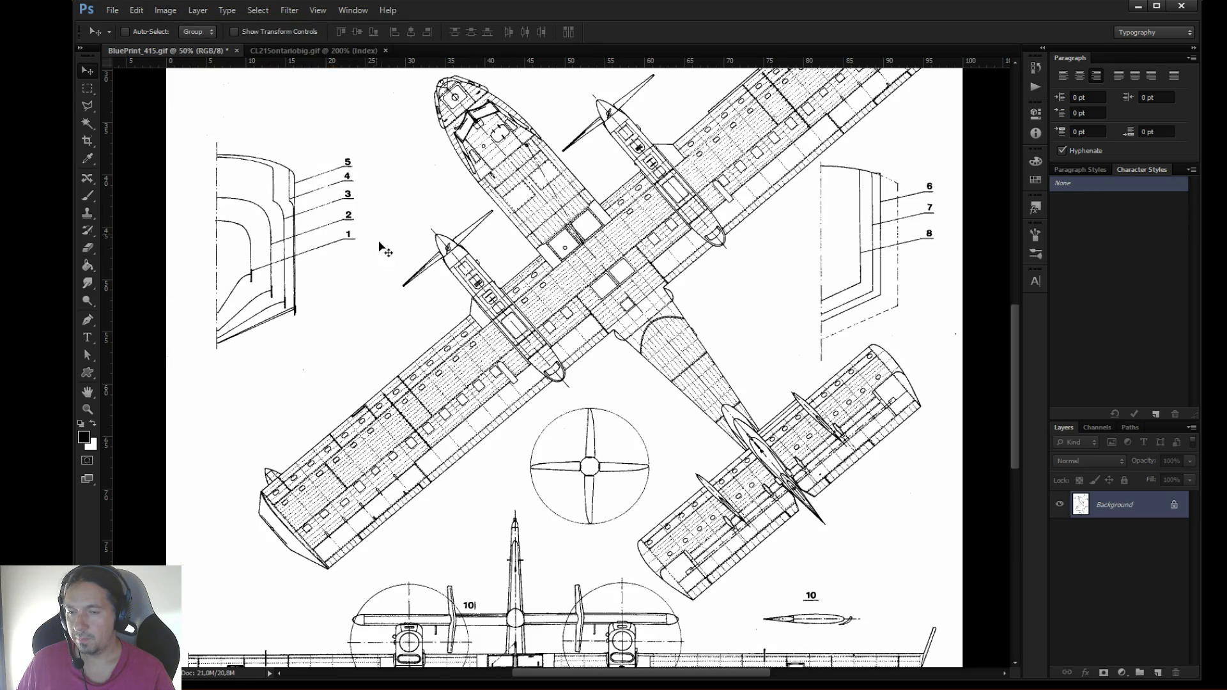
scroll(377, 237, "down", 5)
scroll(433, 339, "up", 10)
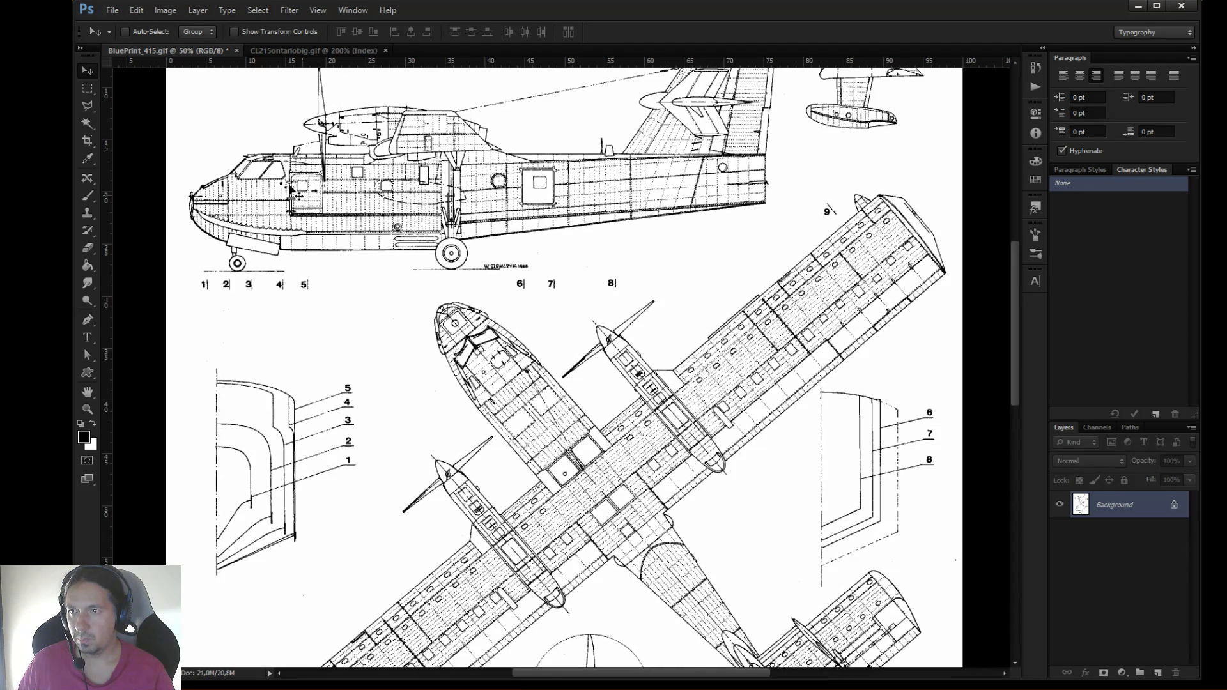
left_click(165, 11)
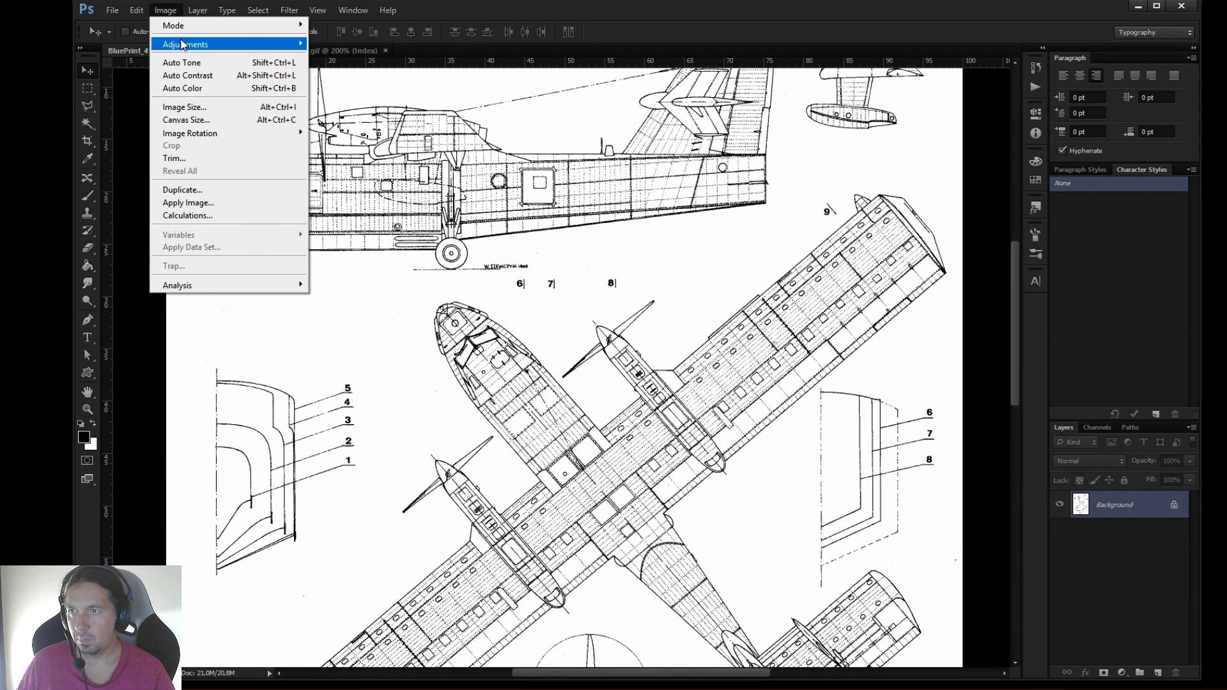
mouse_move(186, 27)
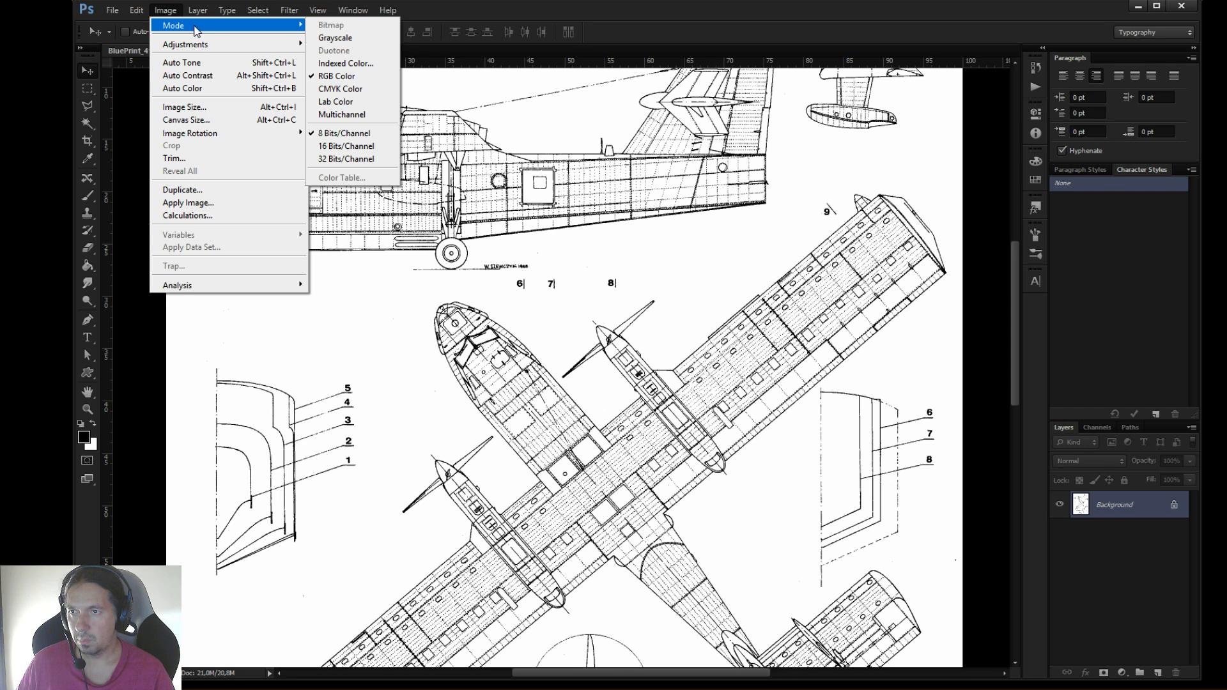
left_click(336, 145)
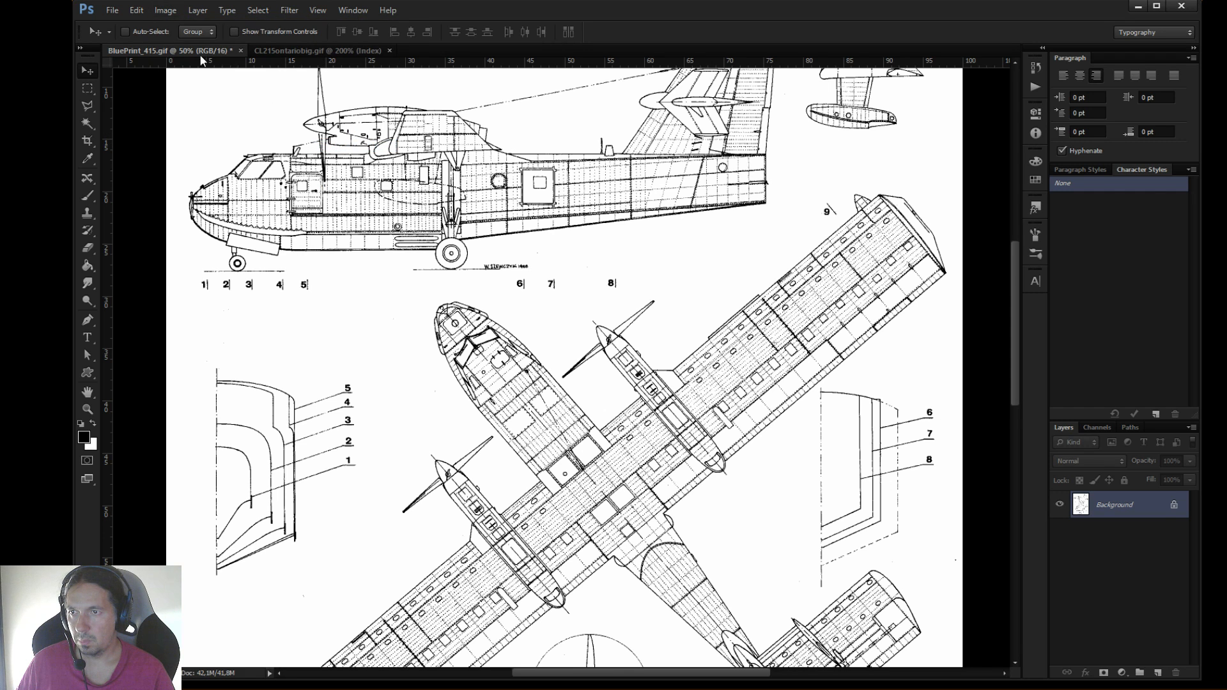
Save the converted blueprint in the Imagenes folder as BluePrint_415.png in PNG format with Smallest / Slow compression and no interlacing
left_click(112, 10)
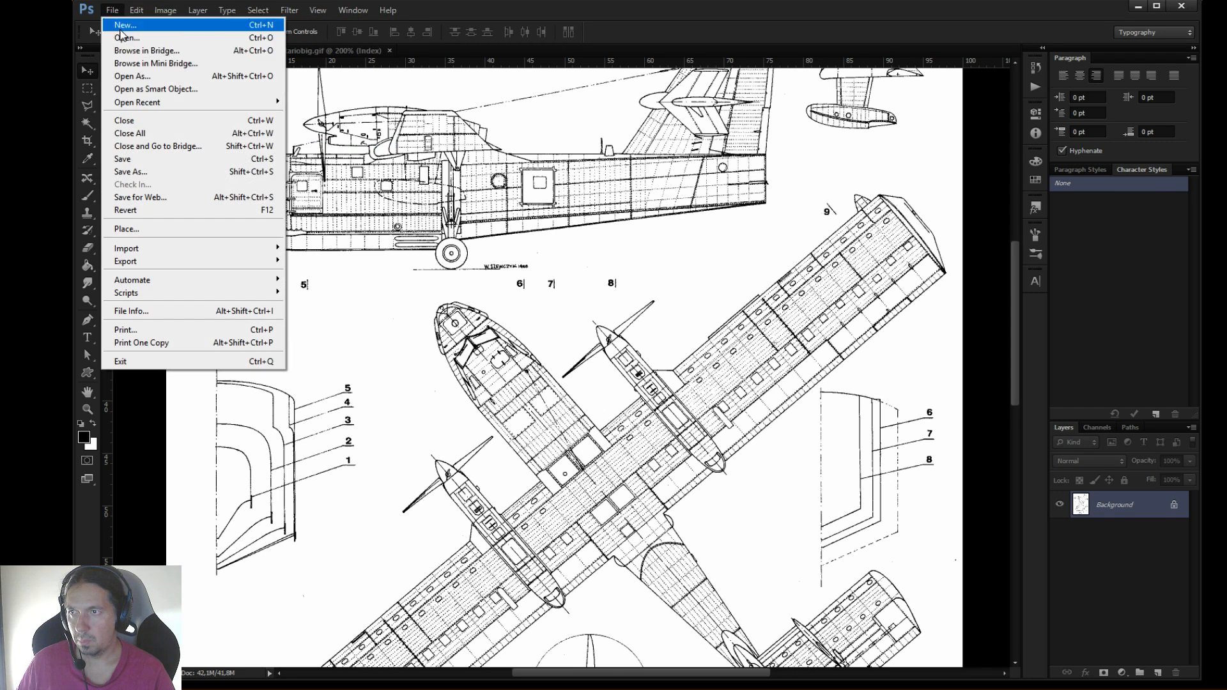
left_click(147, 171)
left_click(601, 371)
left_click(615, 383)
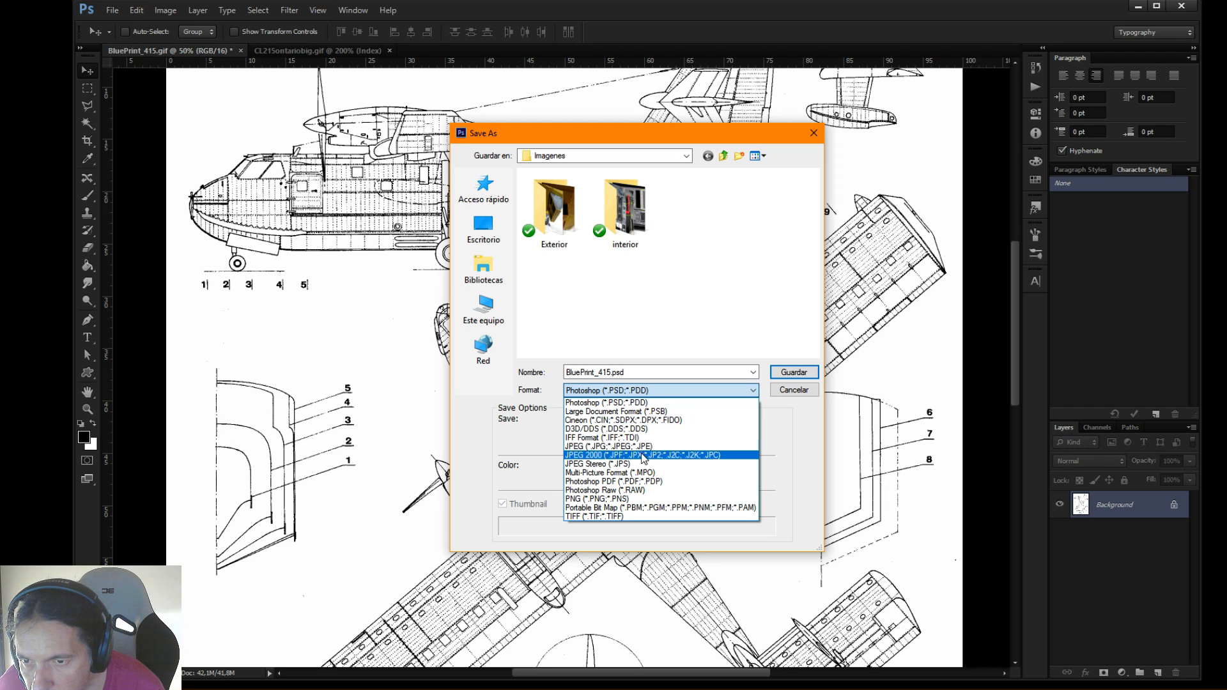
left_click(641, 499)
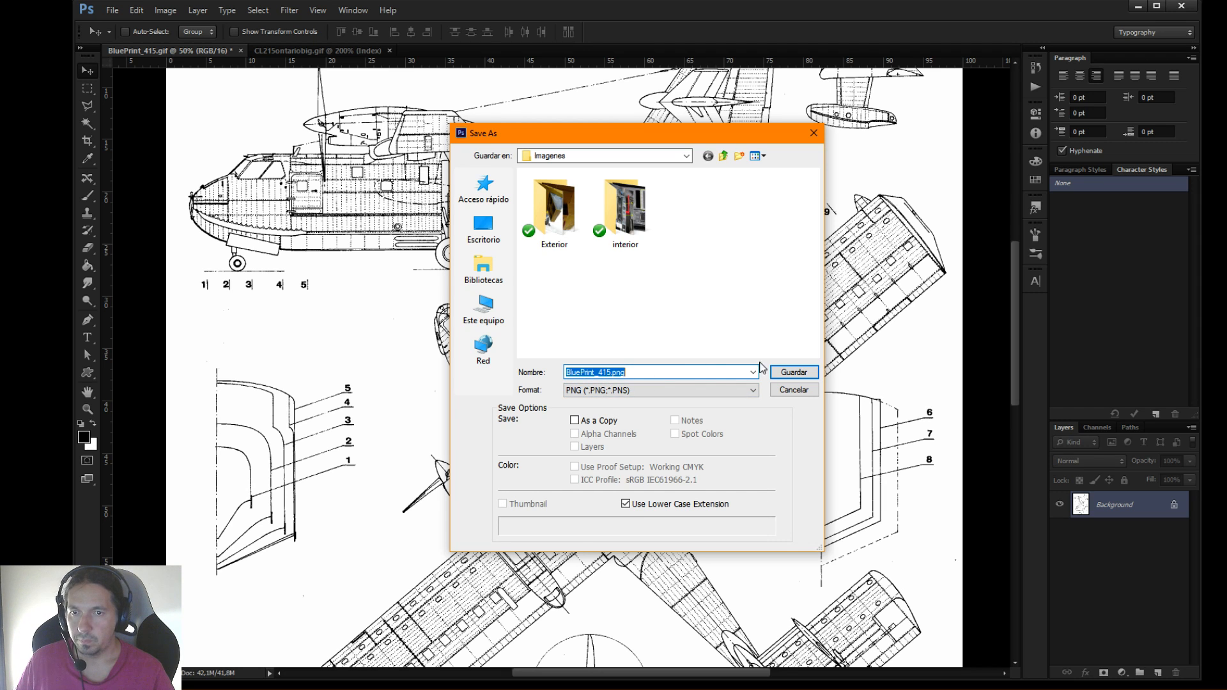
left_click(794, 372)
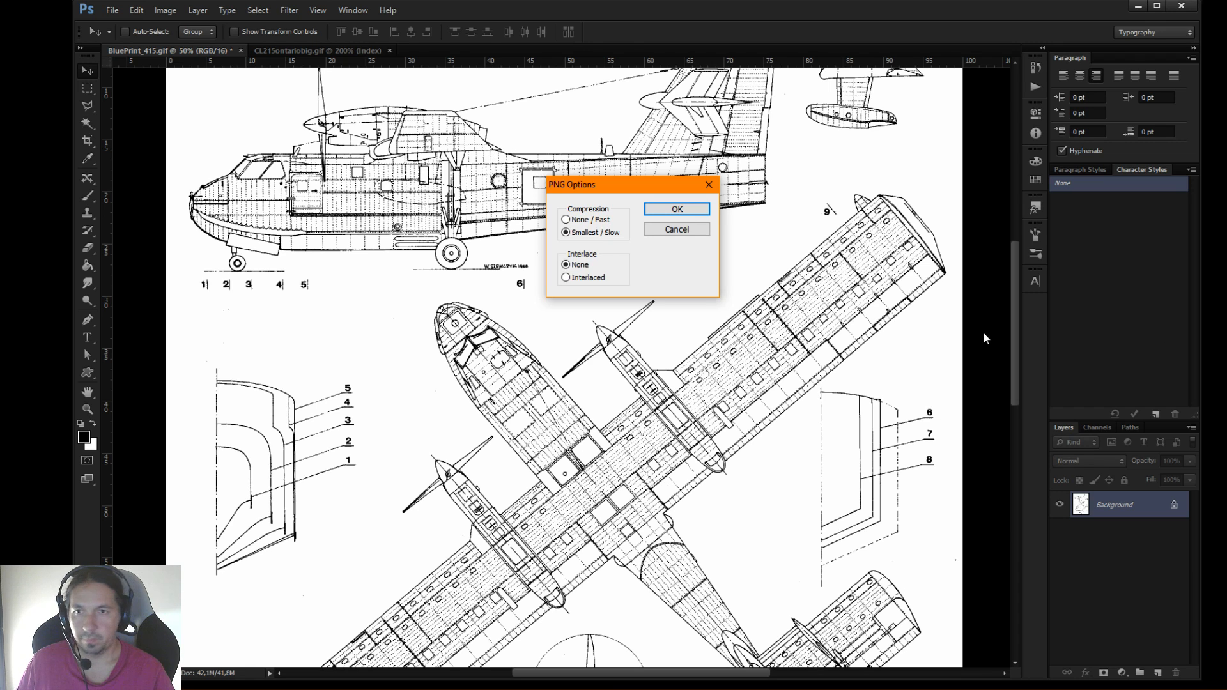
left_click(679, 210)
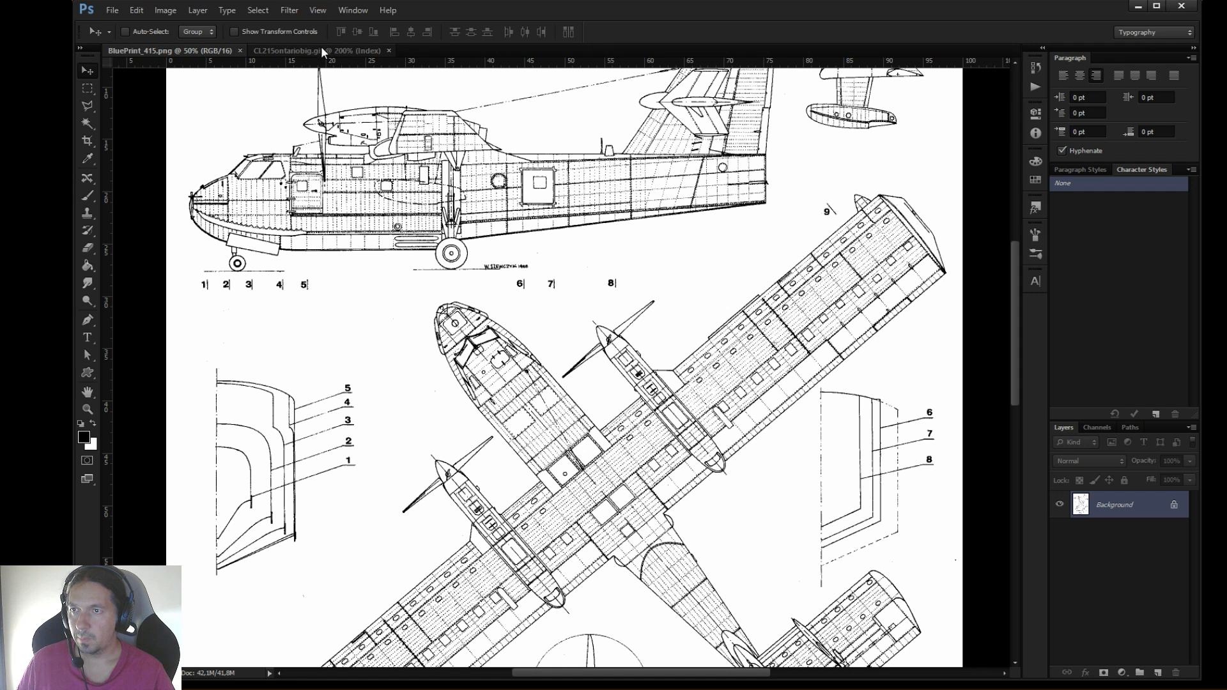
Float CL215ontariobig.gif, copy its selected 262 Ontario aircraft into BluePrint_415.png, and dock the window back
left_click(299, 51)
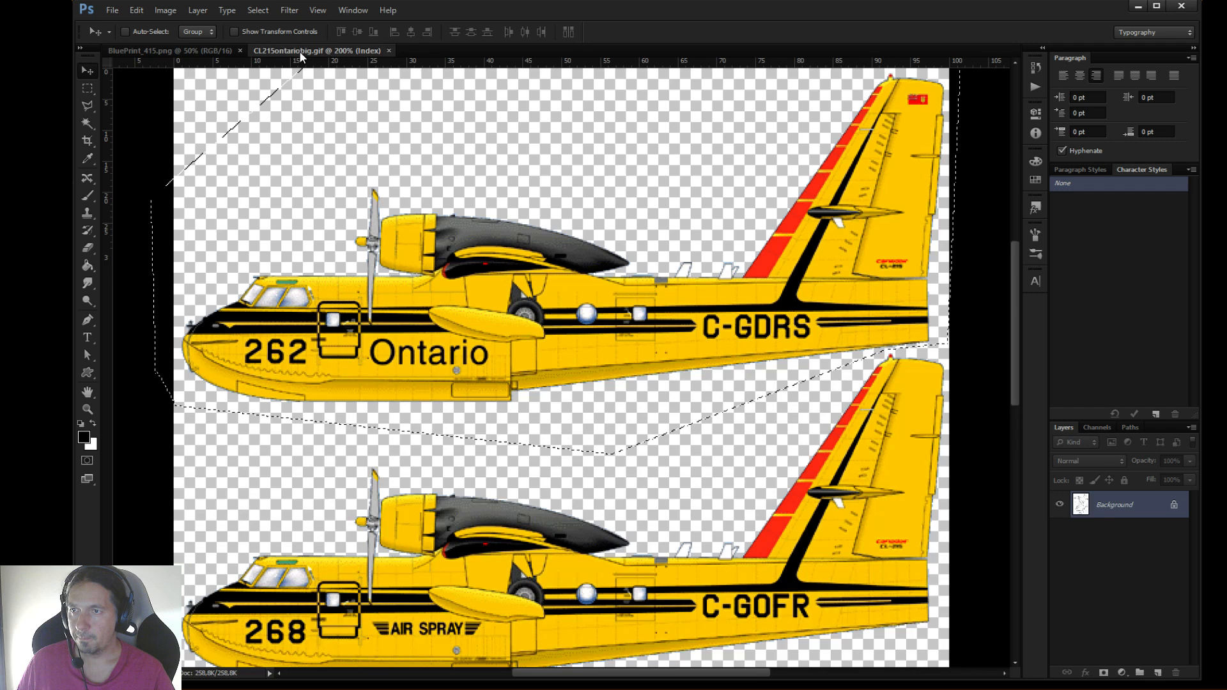
mouse_move(300, 56)
left_mouse_down()
mouse_move(484, 293)
mouse_move(298, 37)
left_mouse_up()
left_click_drag(544, 35, 625, 160)
left_click_drag(511, 371, 318, 299)
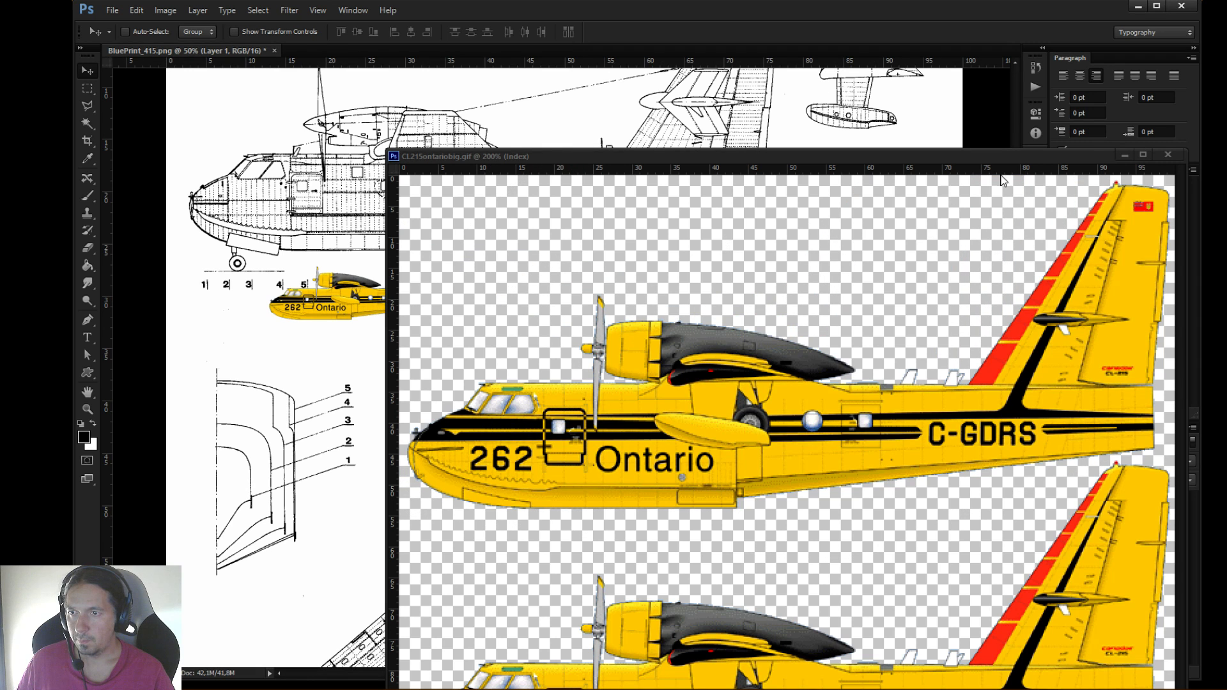
left_click_drag(1071, 158, 1021, 142)
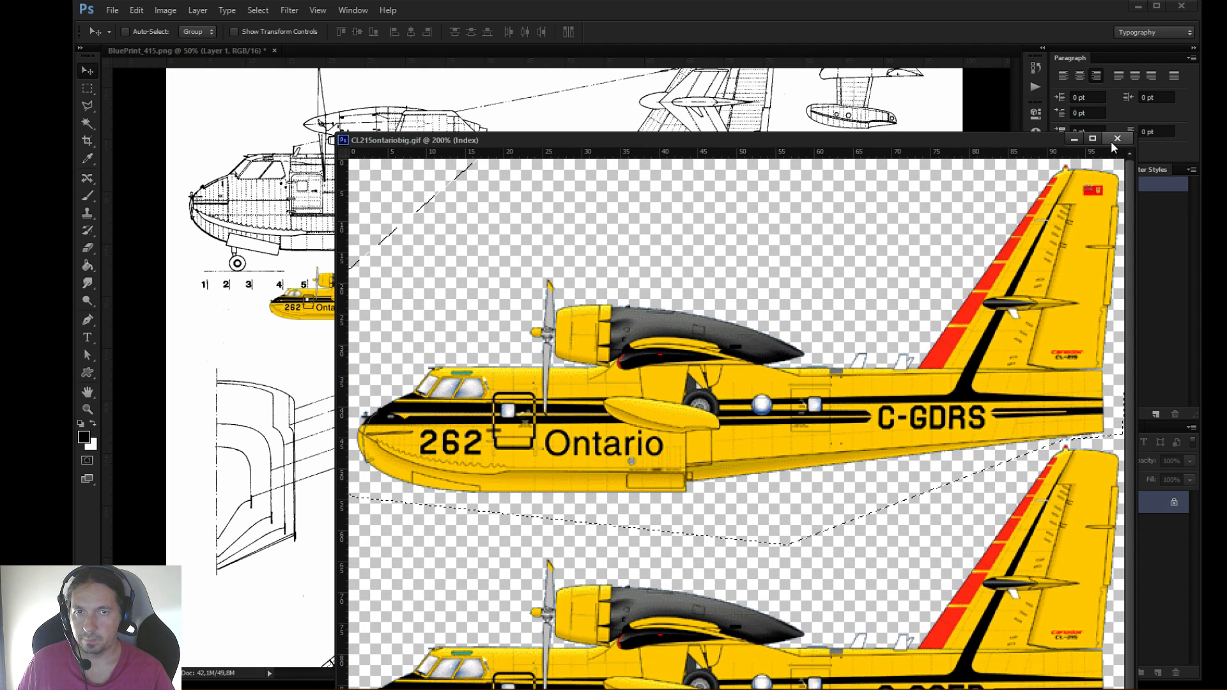
left_click_drag(1017, 140, 269, 40)
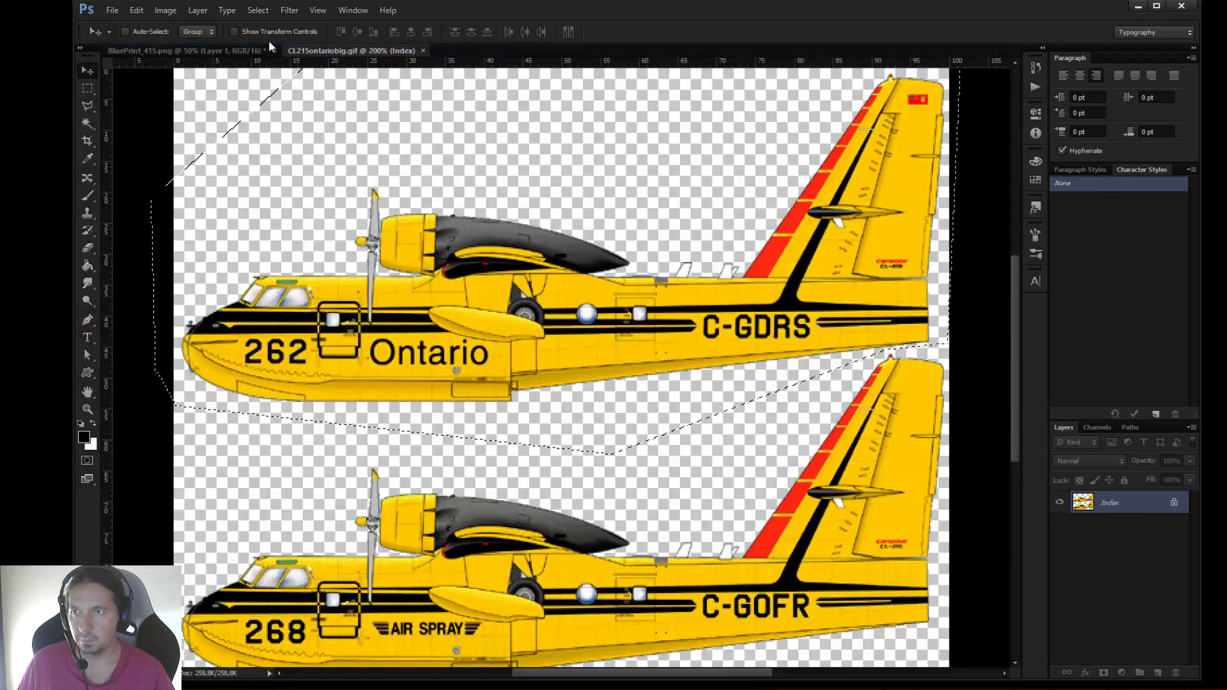
In BluePrint_415.png, scale the Ontario aircraft layer to about 309.5% and align it over the blueprint's side view
left_click(227, 52)
left_click_drag(377, 311, 312, 185)
key("ctrl+t")
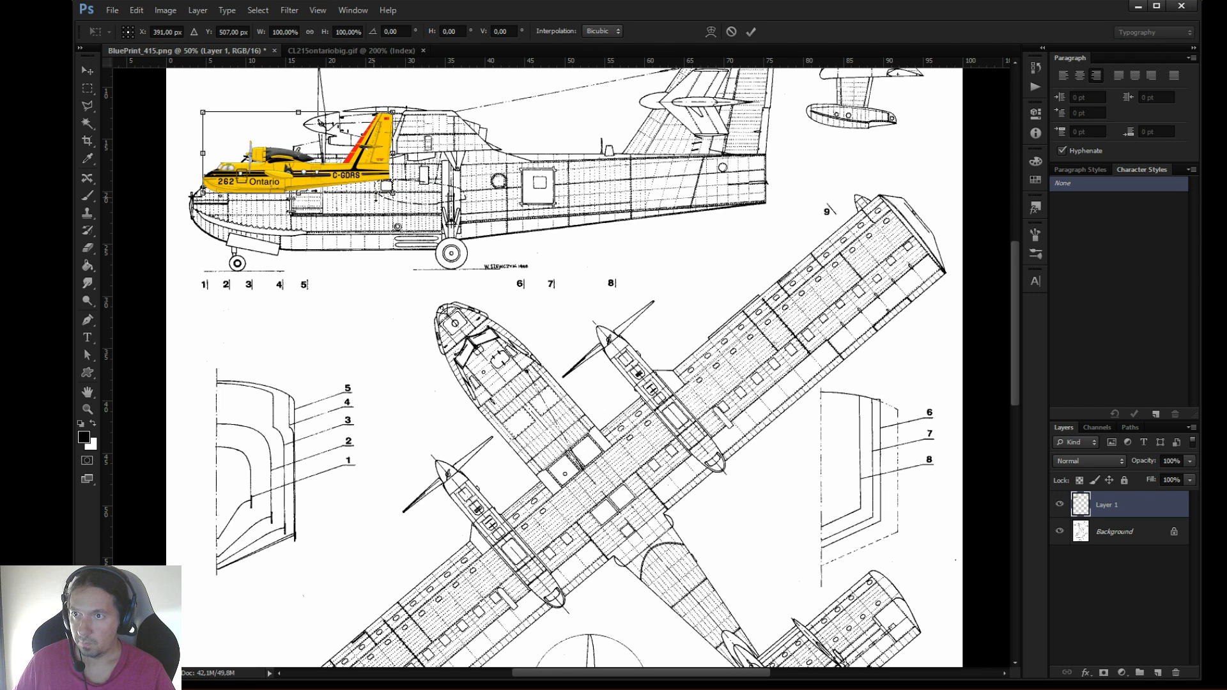
left_click_drag(400, 196, 760, 261)
left_click_drag(560, 286, 547, 194)
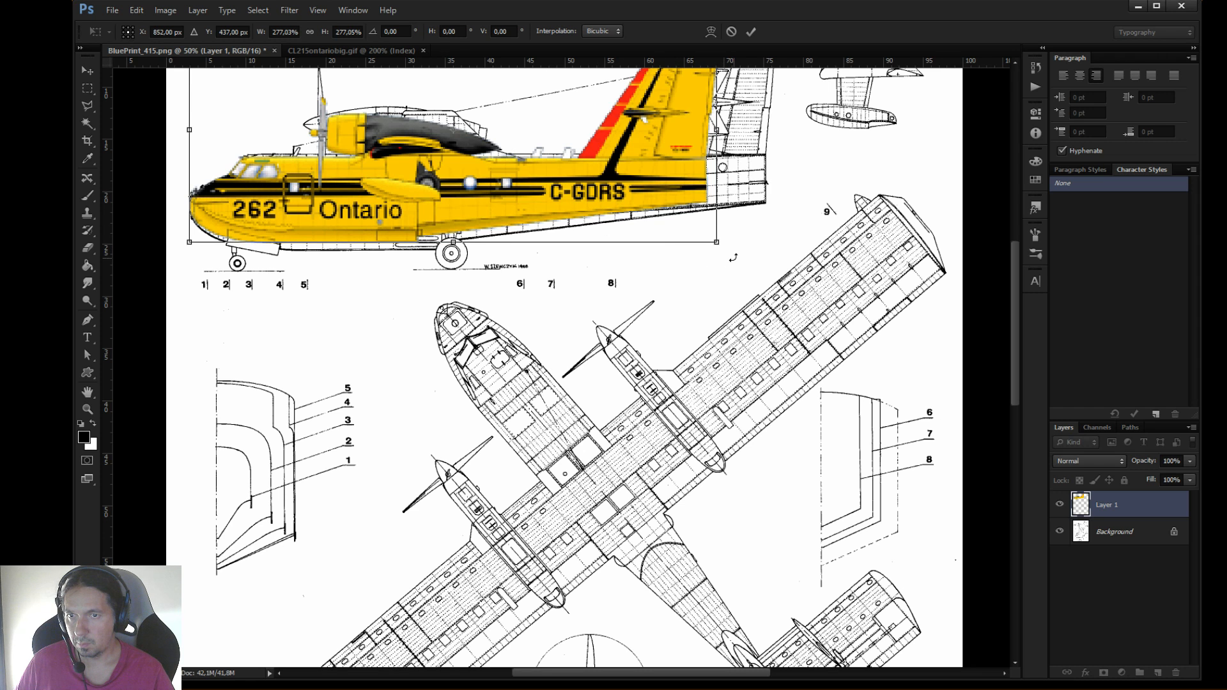
left_click_drag(708, 239, 681, 229, "shift")
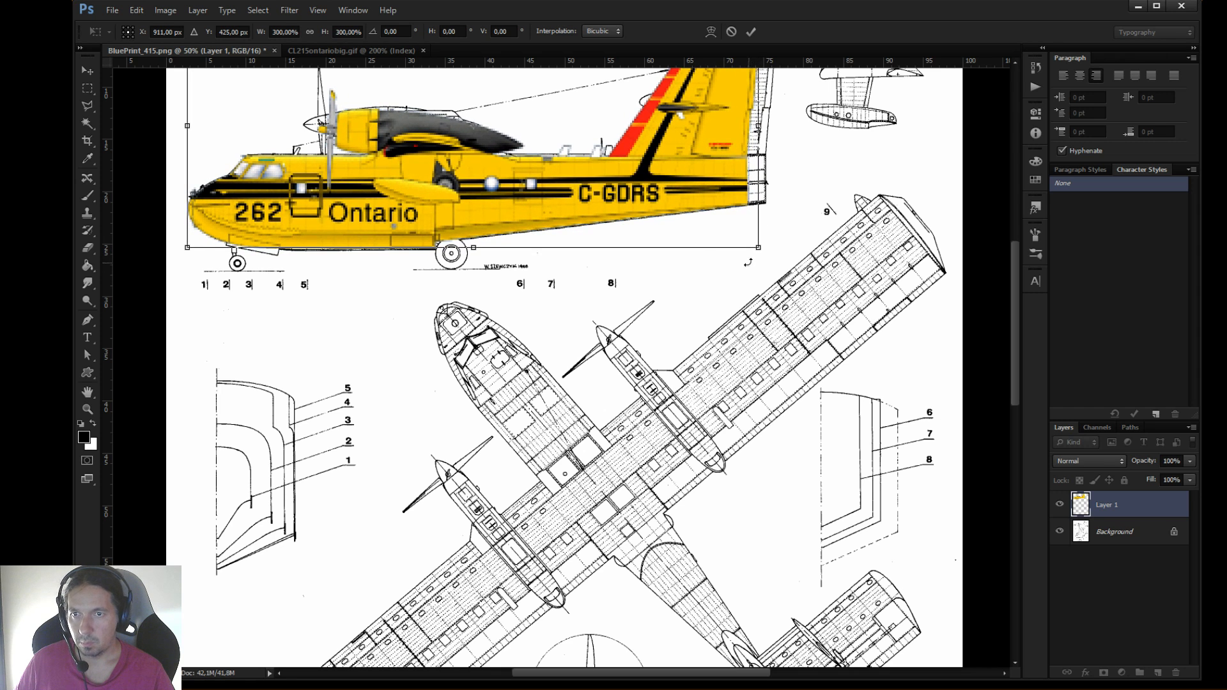
left_click_drag(759, 249, 776, 254, "shift")
left_click_drag(711, 228, 707, 216)
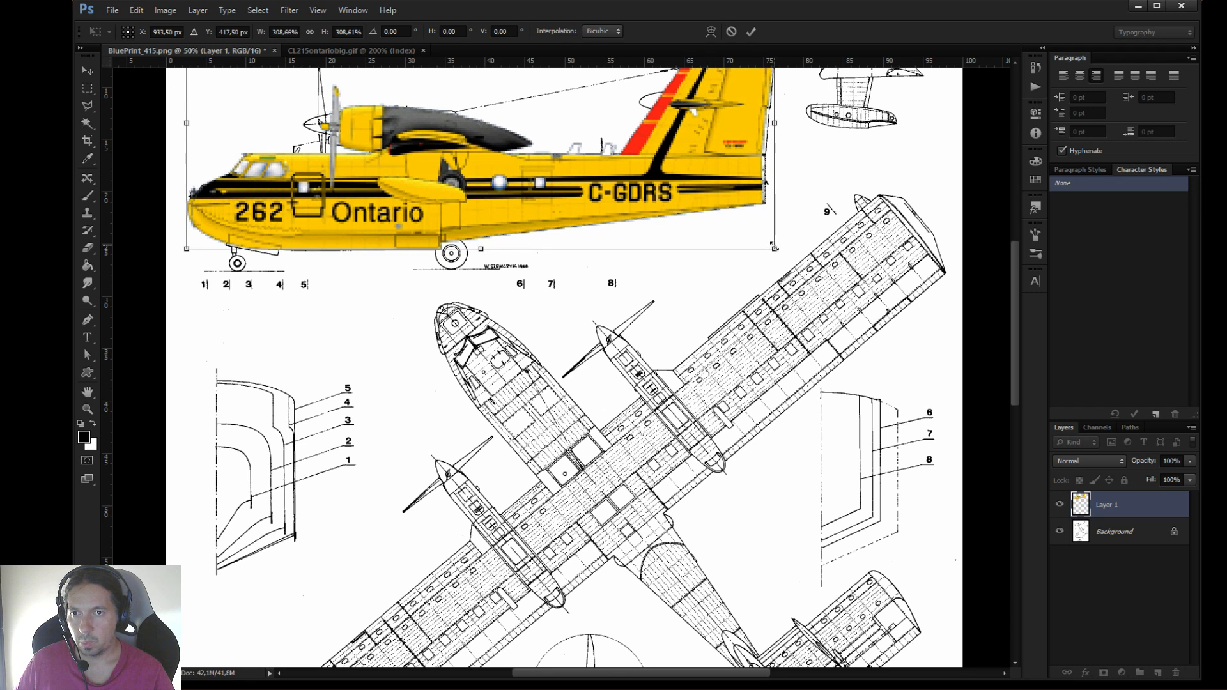
left_click_drag(775, 248, 775, 249)
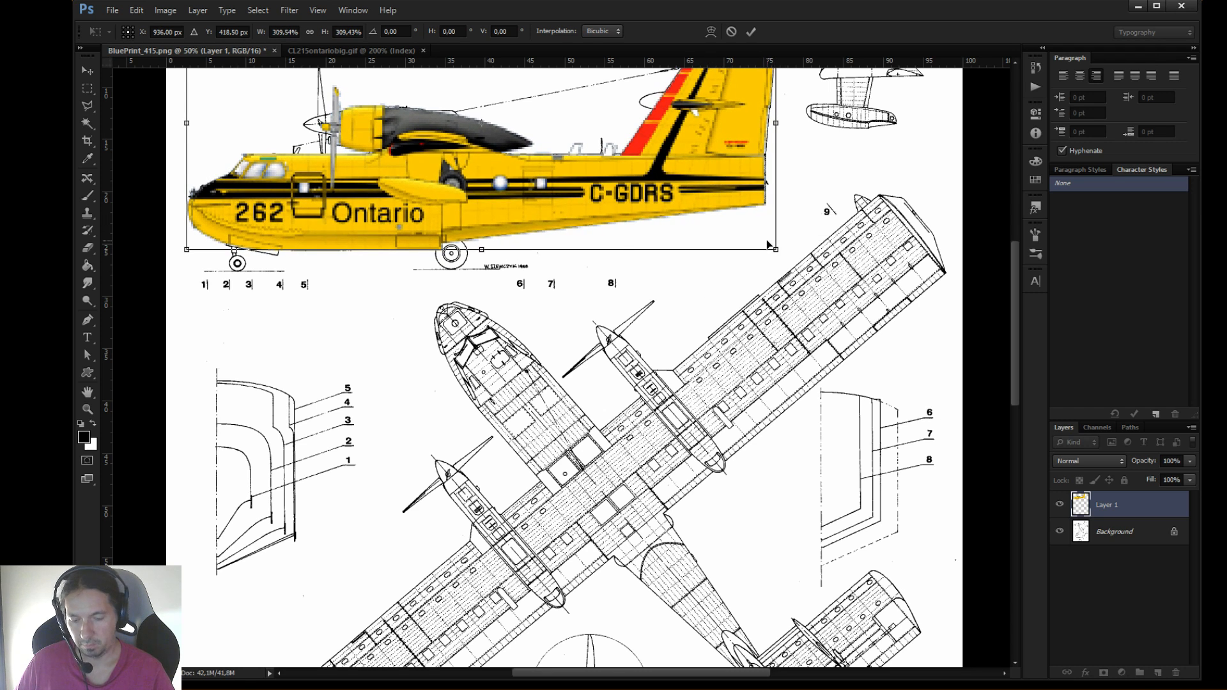
key("Return")
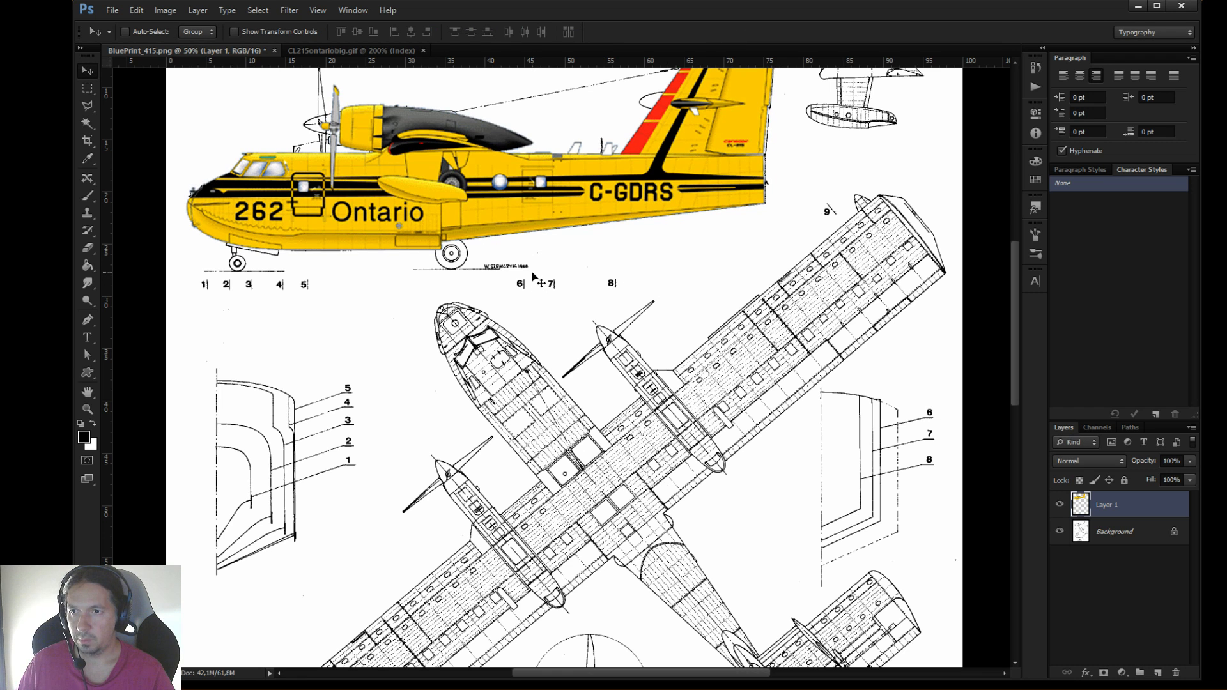
Compare the Ontario aircraft with the blueprint's side view by repeatedly hiding and showing Layer 1
mouse_move(520, 258)
left_mouse_down()
mouse_move(547, 284)
mouse_move(626, 495)
left_mouse_up()
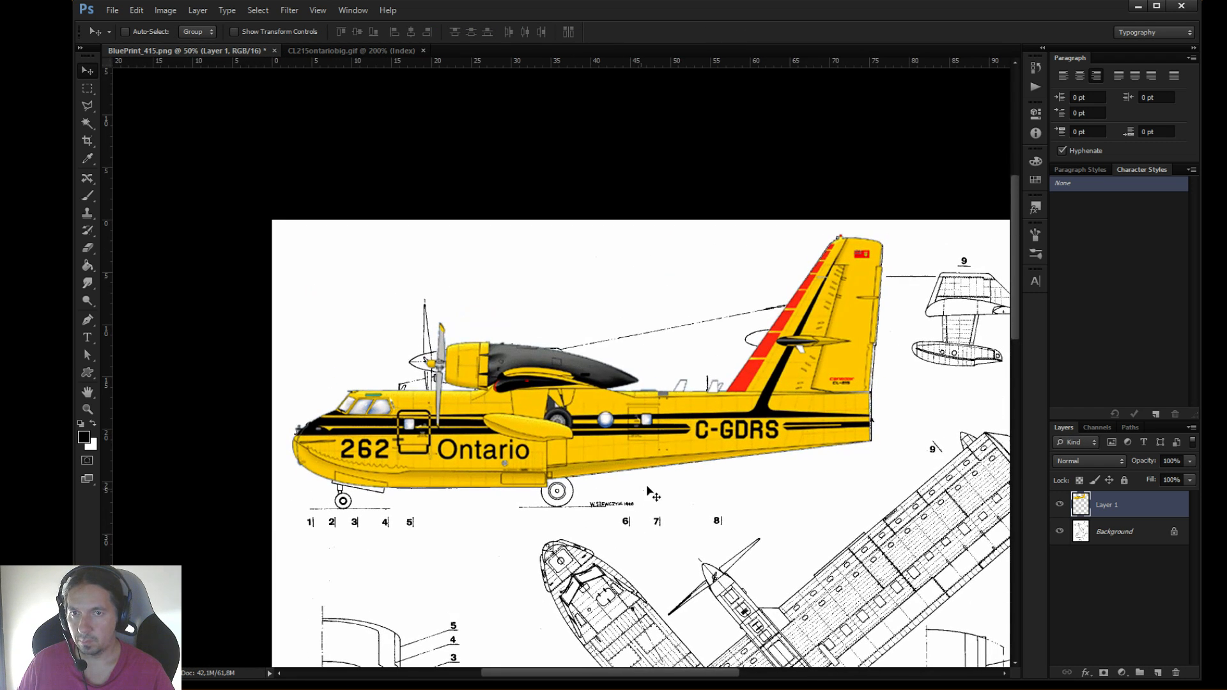
left_click(1059, 505)
left_click(1058, 505)
left_click(1058, 505)
left_click(1059, 505)
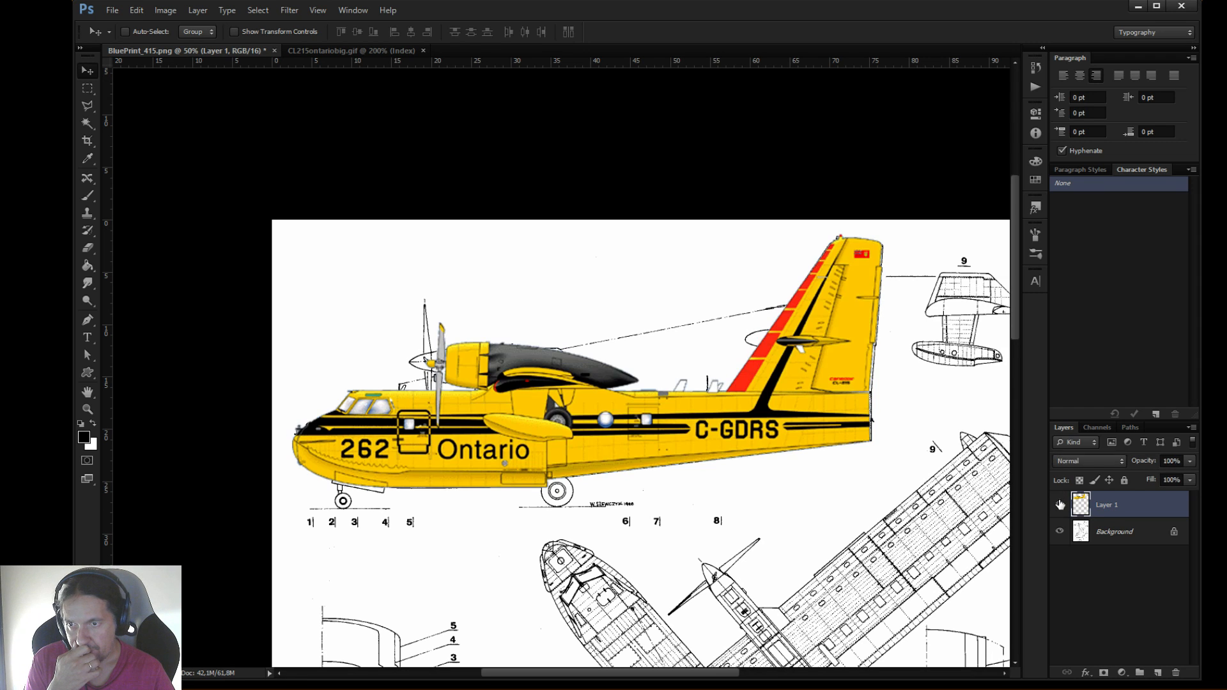
left_click(1059, 505)
left_click(1059, 505)
left_click(1060, 504)
left_click(1059, 504)
left_click(1059, 505)
left_click(1060, 505)
left_click(1059, 505)
left_click(1060, 504)
left_click(1060, 505)
left_click(1059, 505)
left_click(1059, 505)
left_click(1059, 505)
left_click(1060, 504)
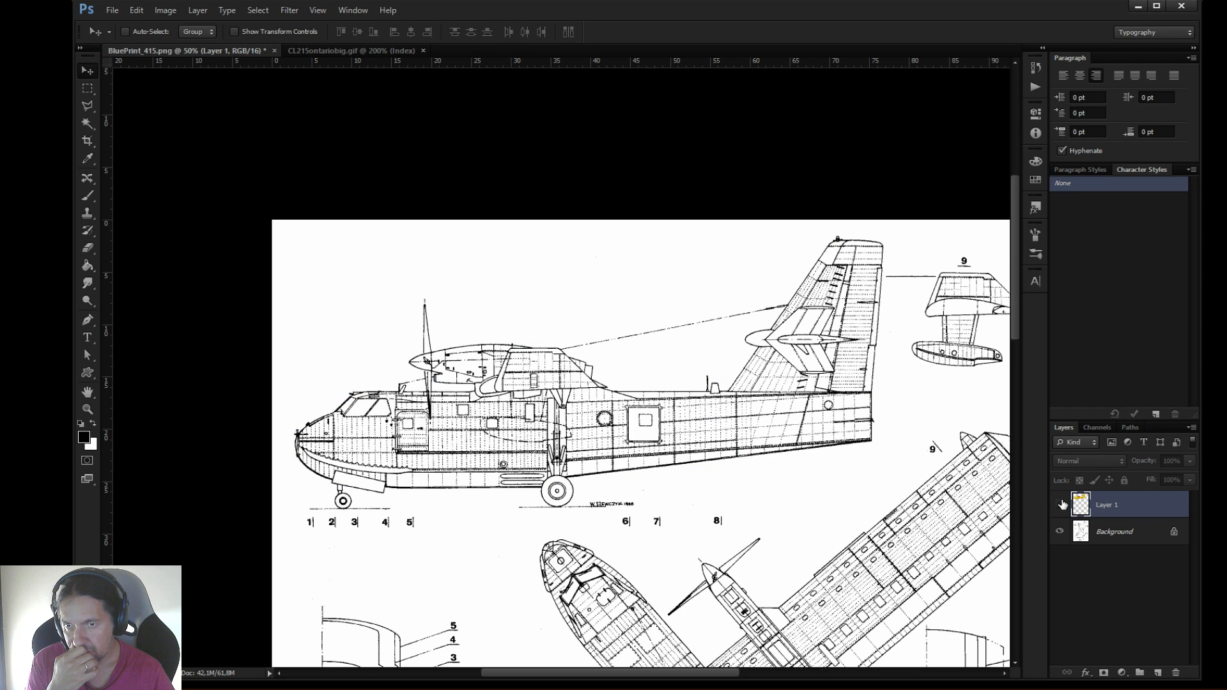
left_click(1060, 505)
left_click(1059, 504)
left_click(1059, 505)
left_click(1060, 505)
left_click(1059, 504)
left_click(1059, 505)
left_click(1061, 504)
left_click(1060, 505)
left_click(1060, 505)
left_click(1061, 505)
left_click(1060, 505)
left_click(1061, 505)
left_click(1060, 504)
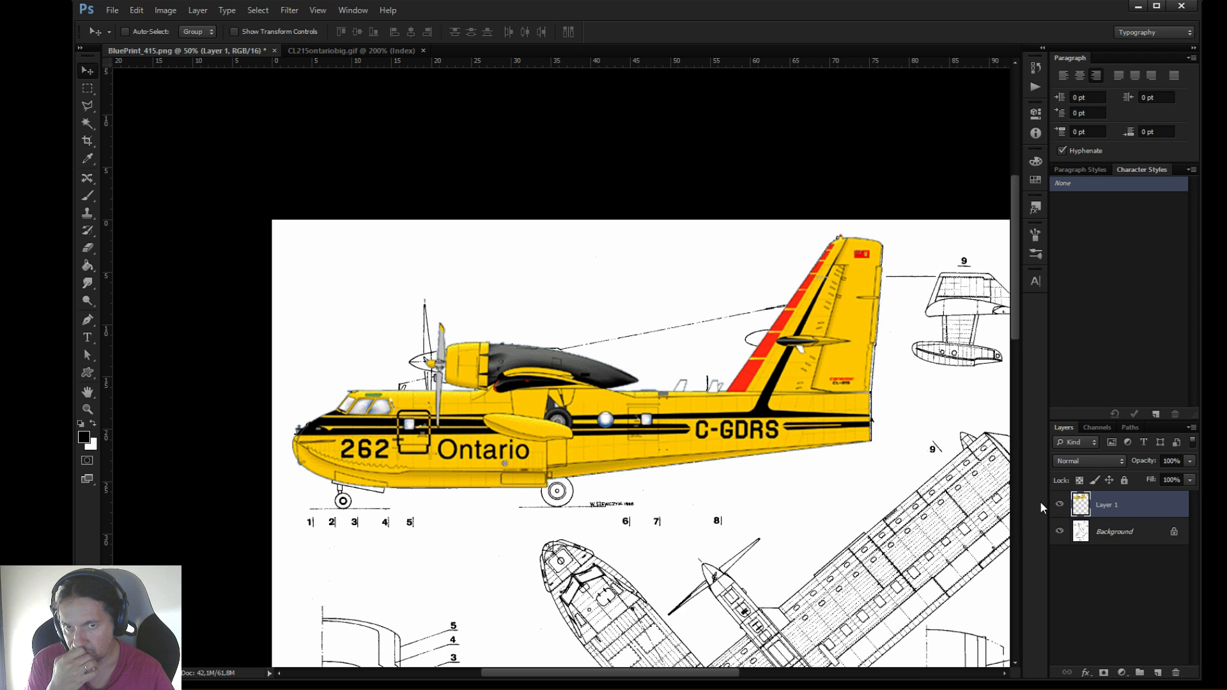
left_click_drag(919, 443, 810, 388)
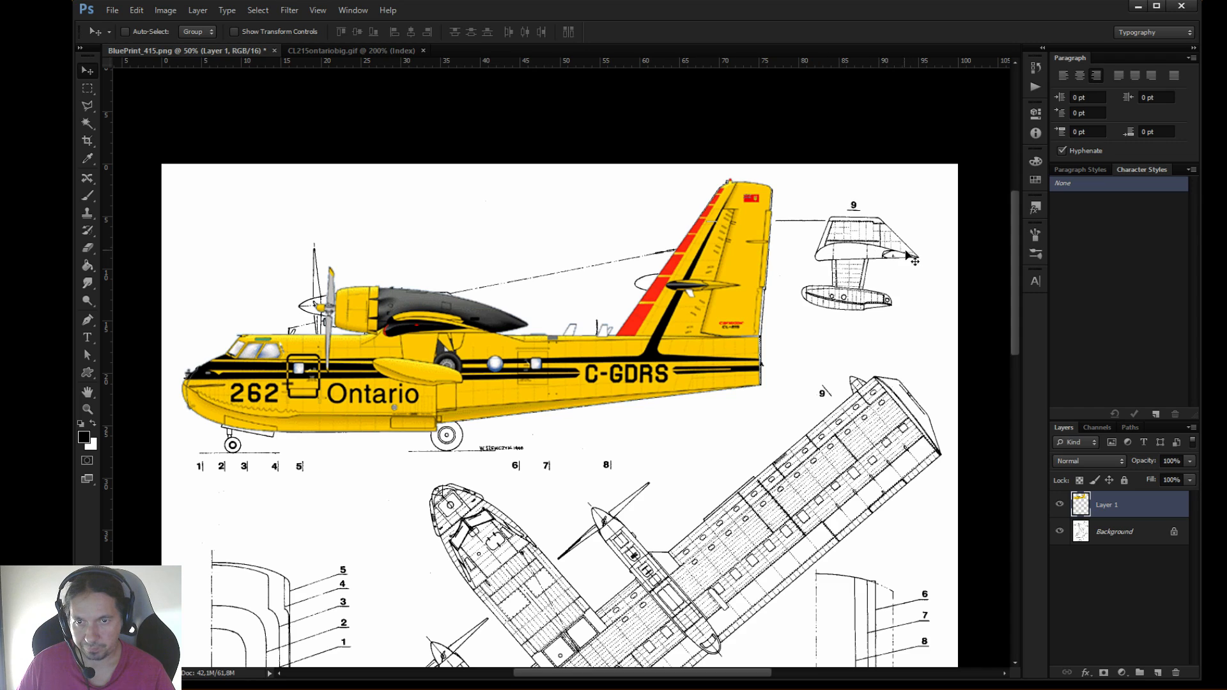
mouse_move(736, 407)
left_mouse_down()
mouse_move(731, 89)
mouse_move(763, 118)
mouse_move(799, 364)
left_mouse_up()
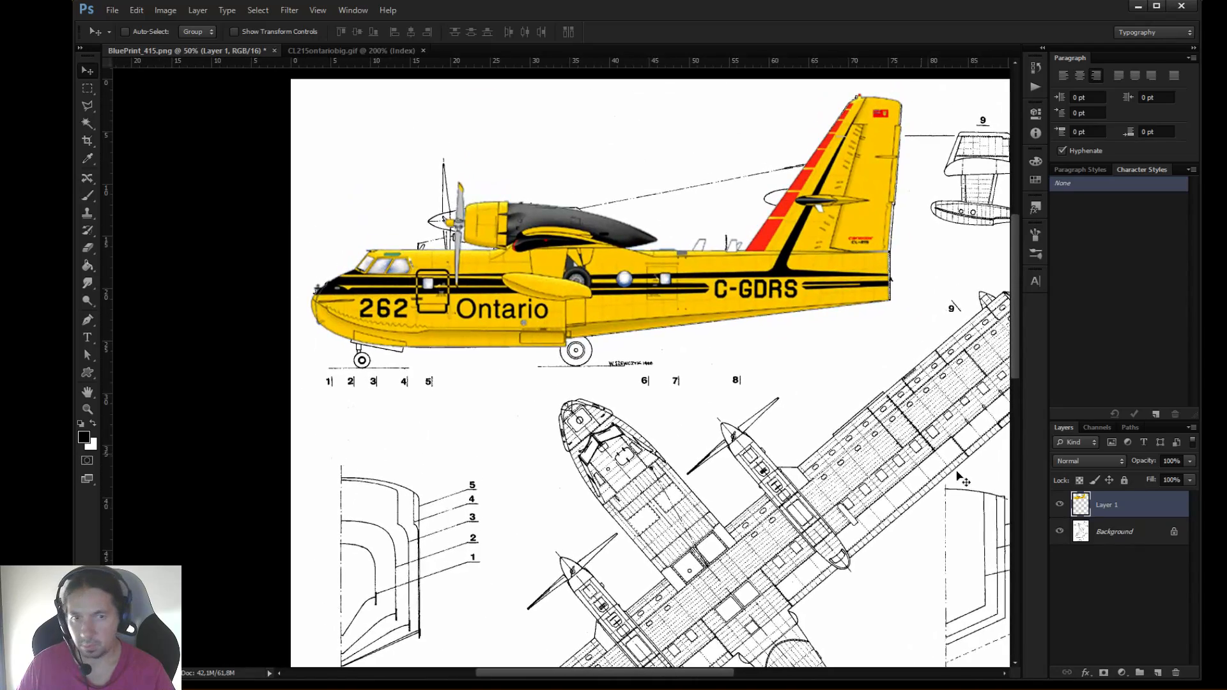
Hide Layer 1 and start saving the document under a new location, the Trabajo XPlane folder on the desktop
left_click(1061, 505)
left_click(112, 10)
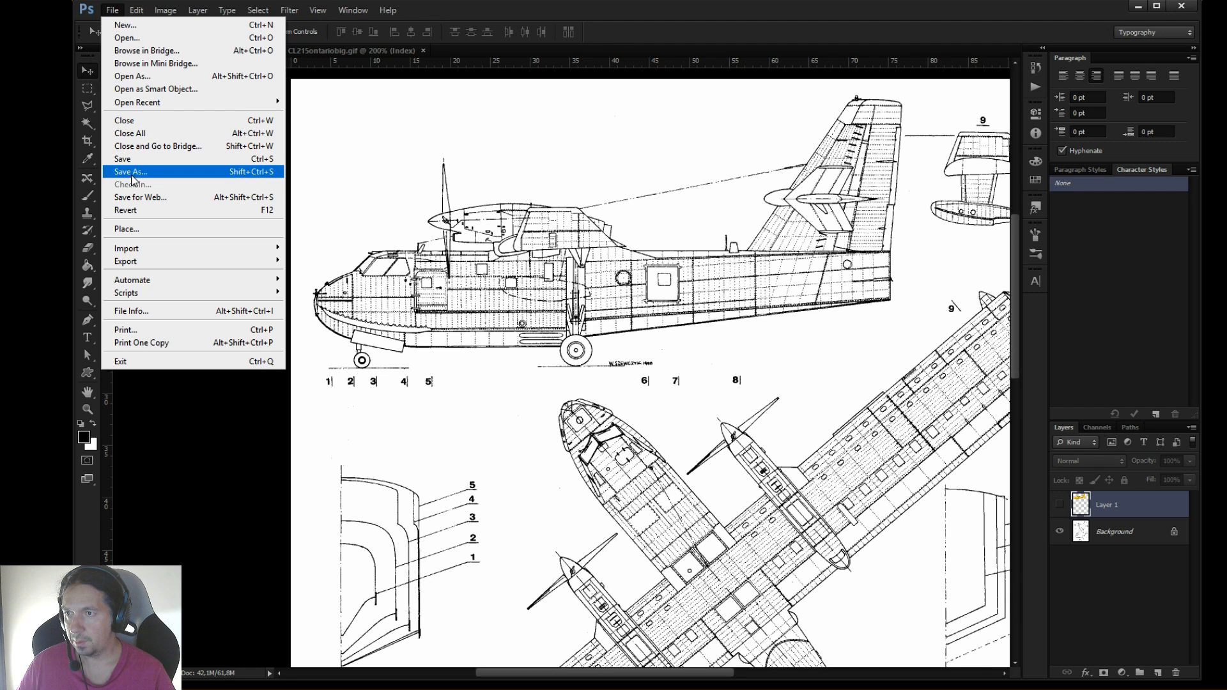
left_click(131, 171)
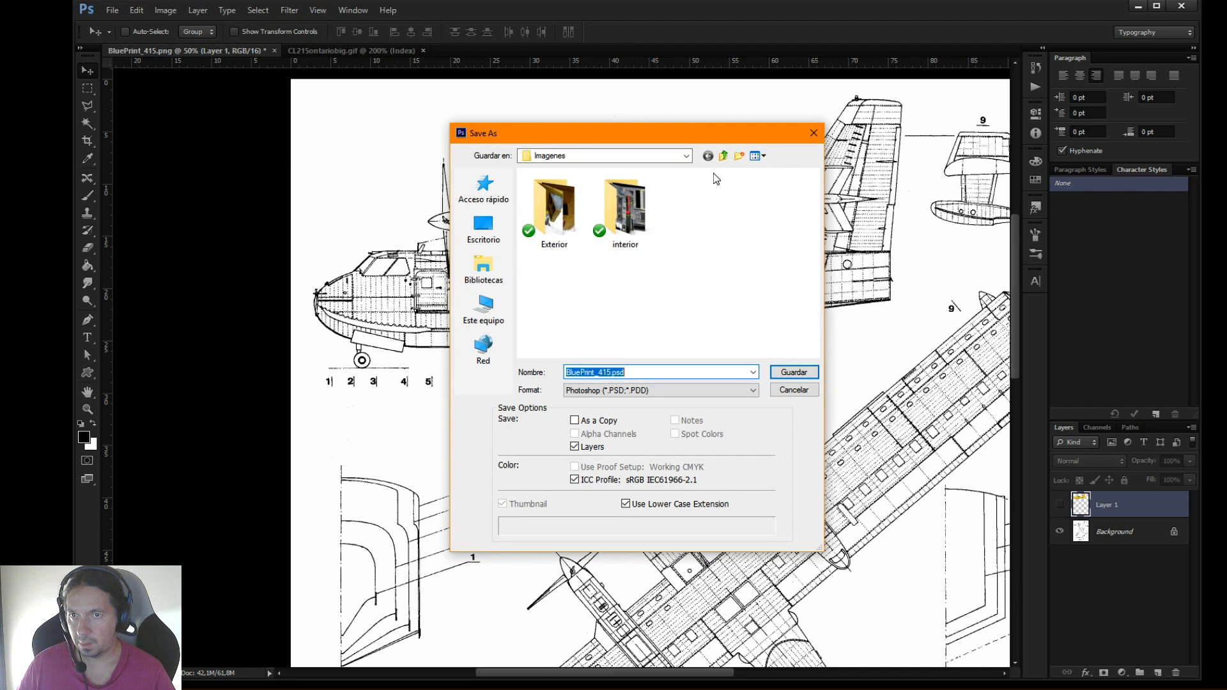
left_click(723, 156)
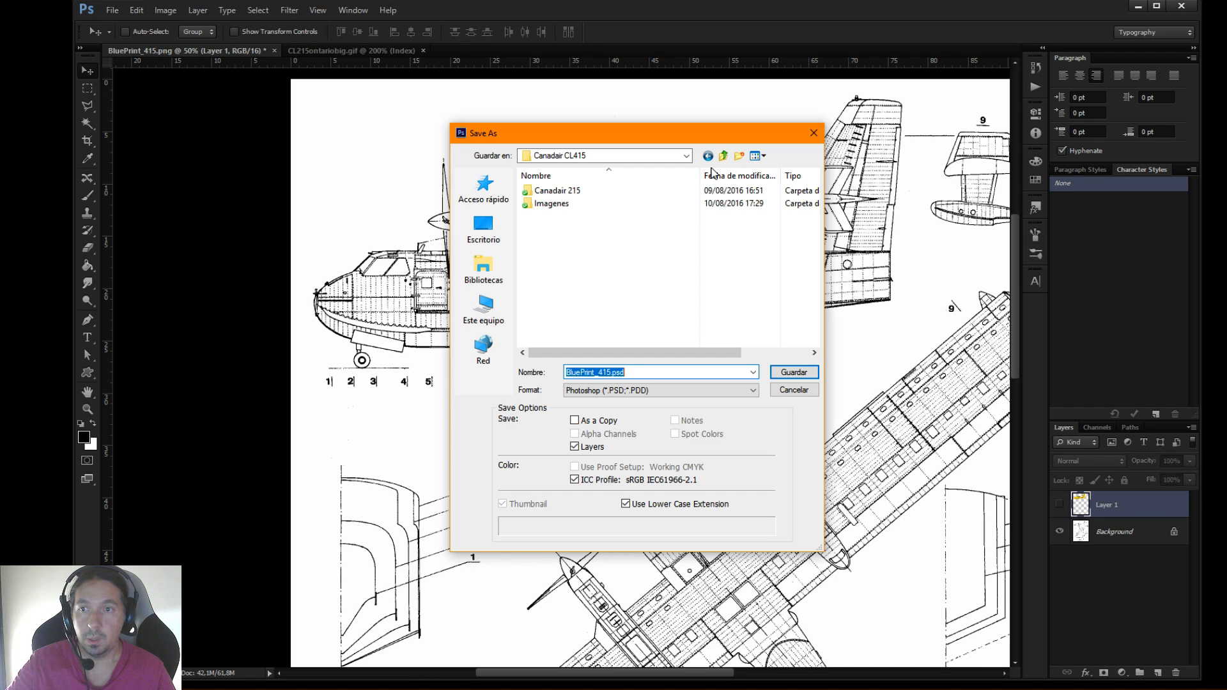
left_click(580, 157)
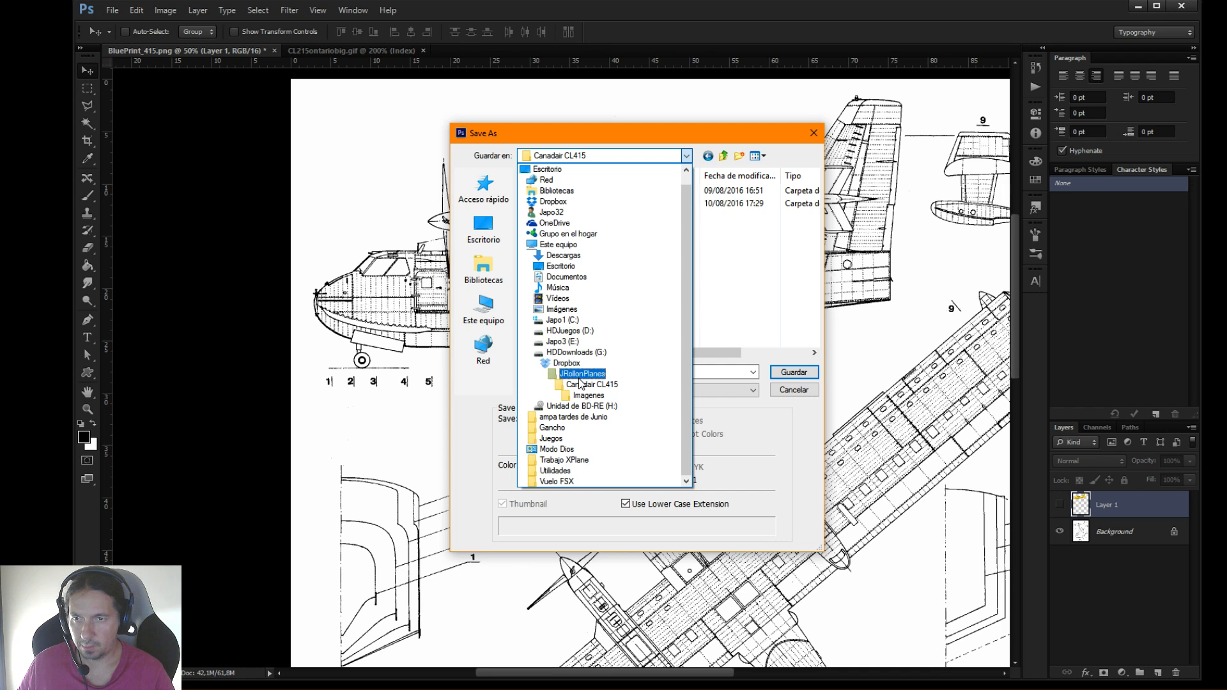
left_click(739, 299)
left_click(711, 159)
left_click(718, 160)
left_click(720, 161)
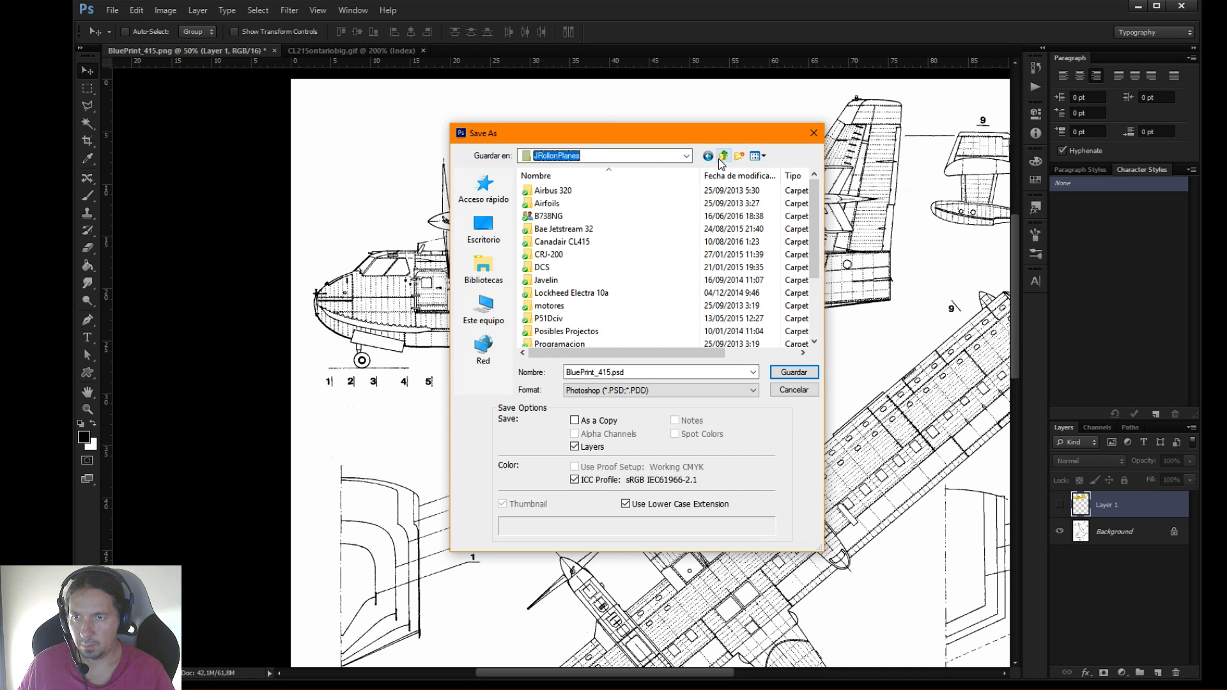
left_click(720, 159)
left_click(720, 159)
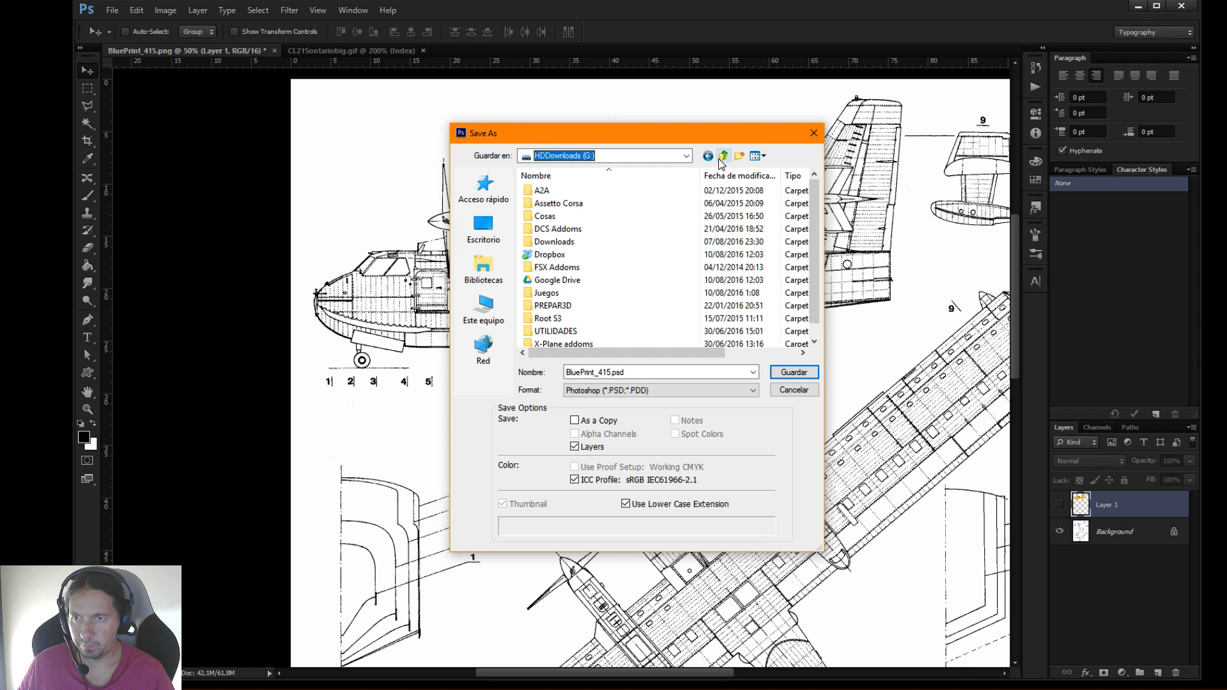
left_click(483, 228)
double_click(560, 312)
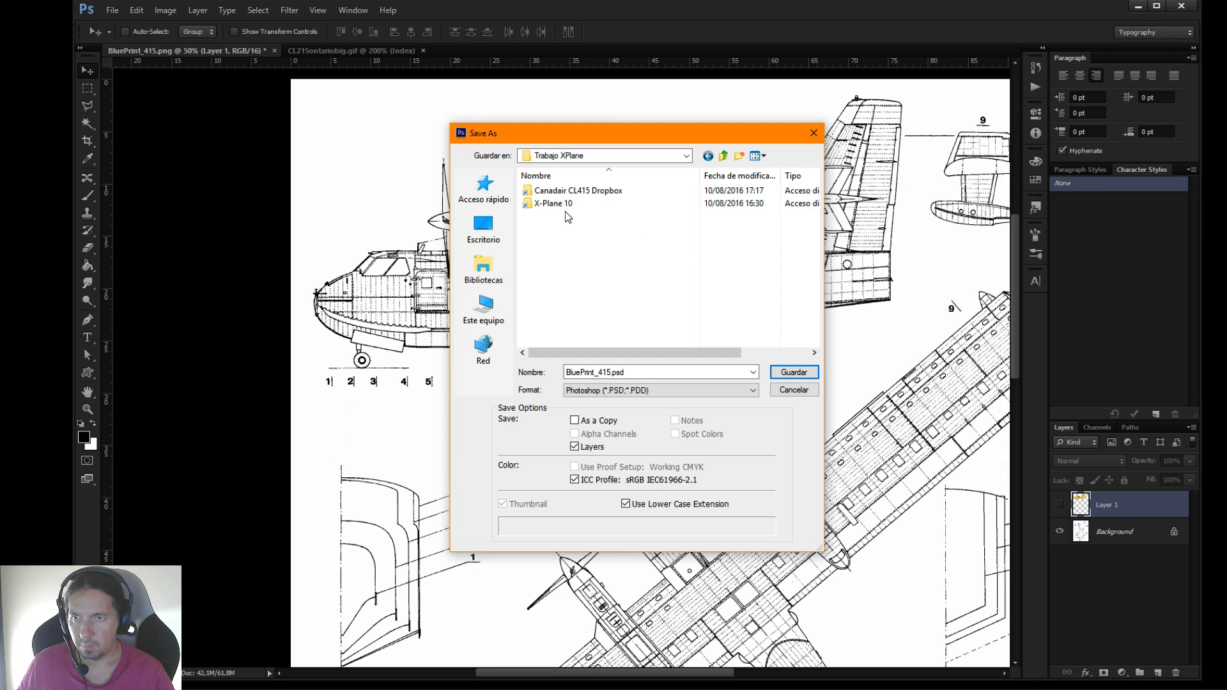
Create a folder named CL415 Source inside Trabajo XPlane
left_click(739, 156)
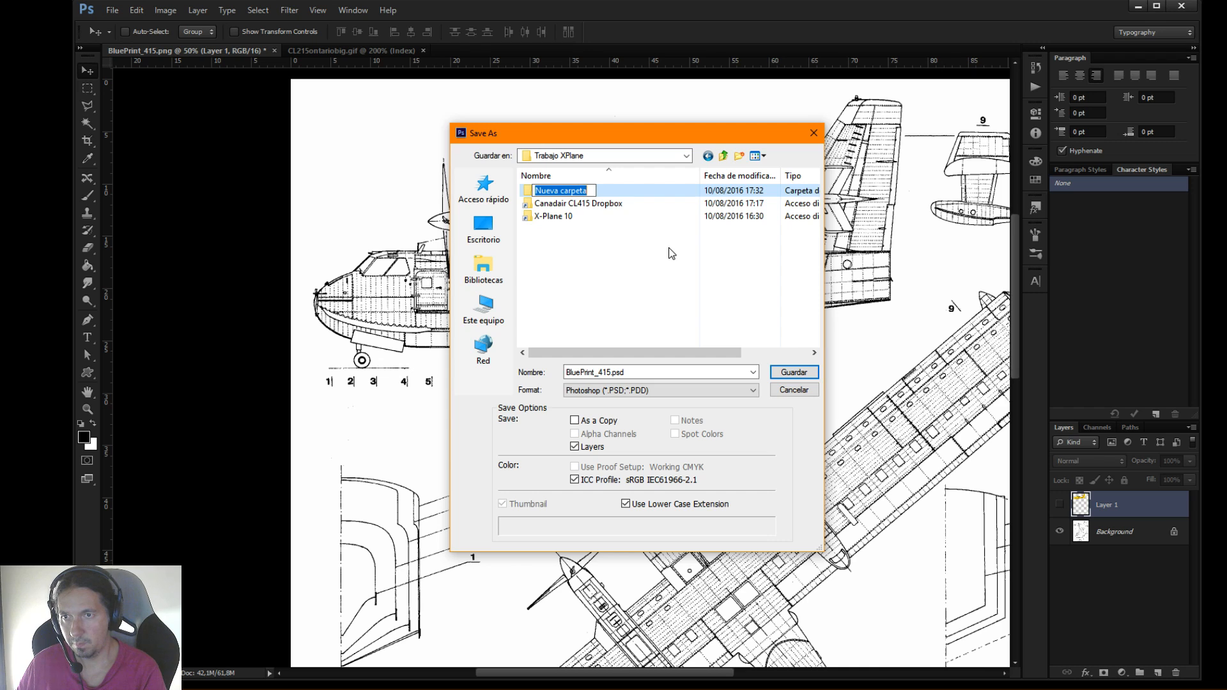
type("C")
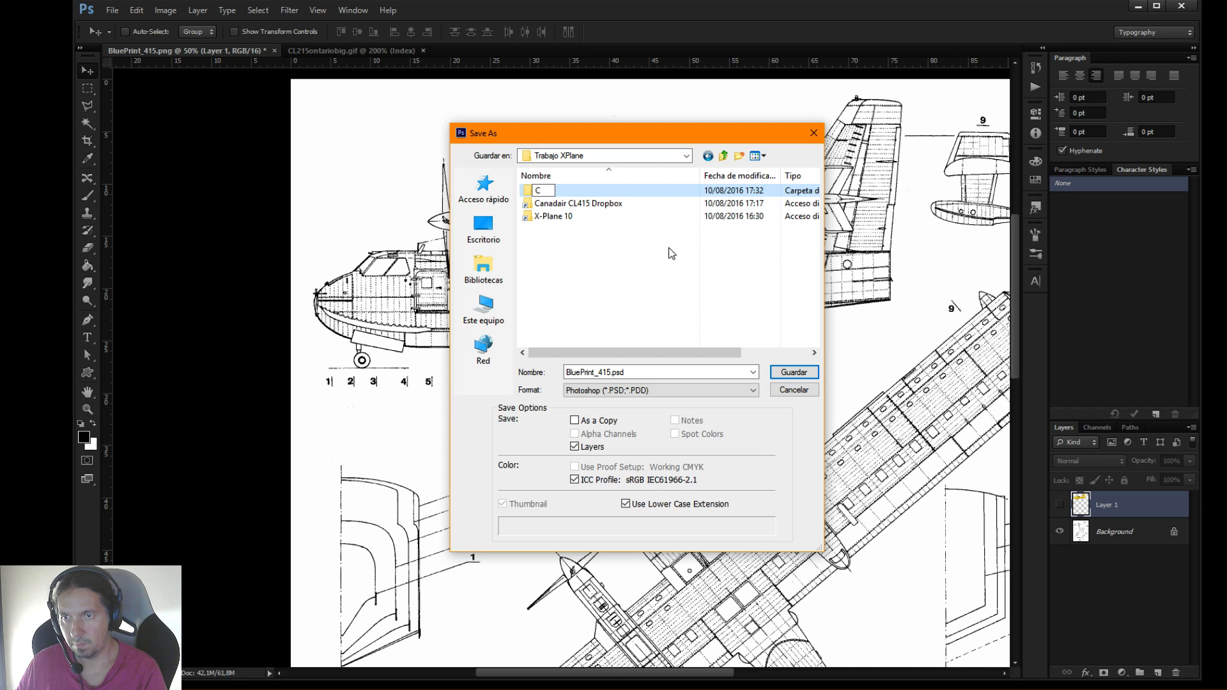
type("L415")
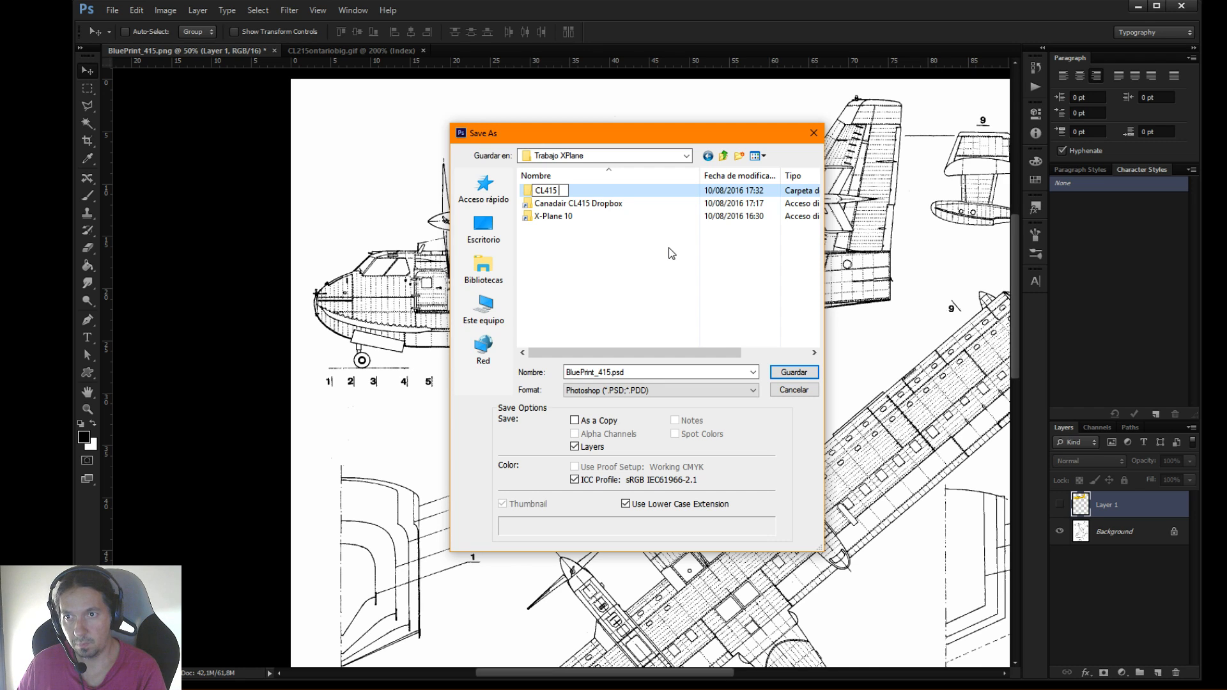
type(" So")
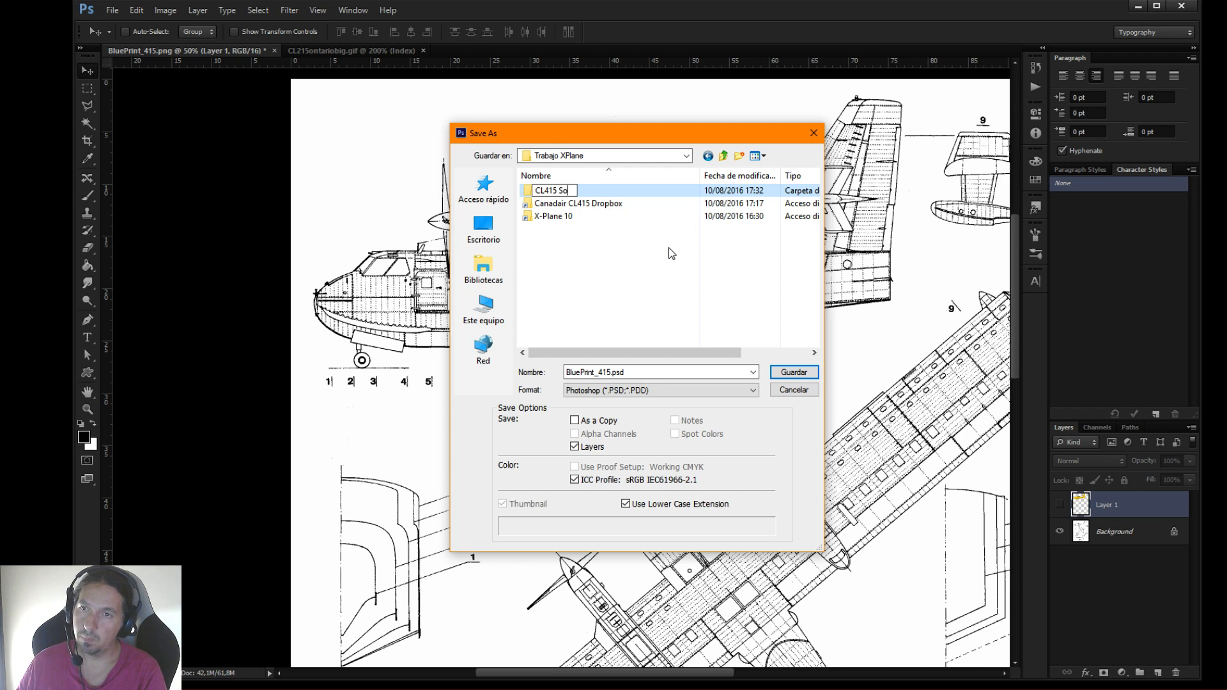
type("urce")
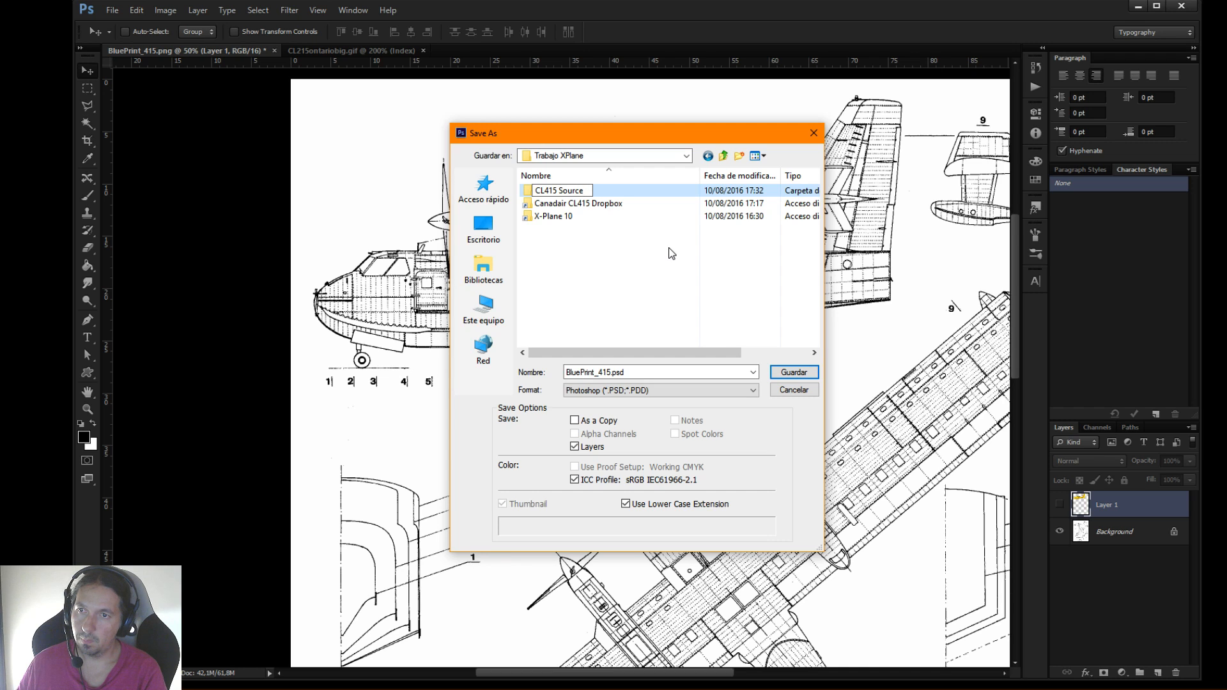
key("Return")
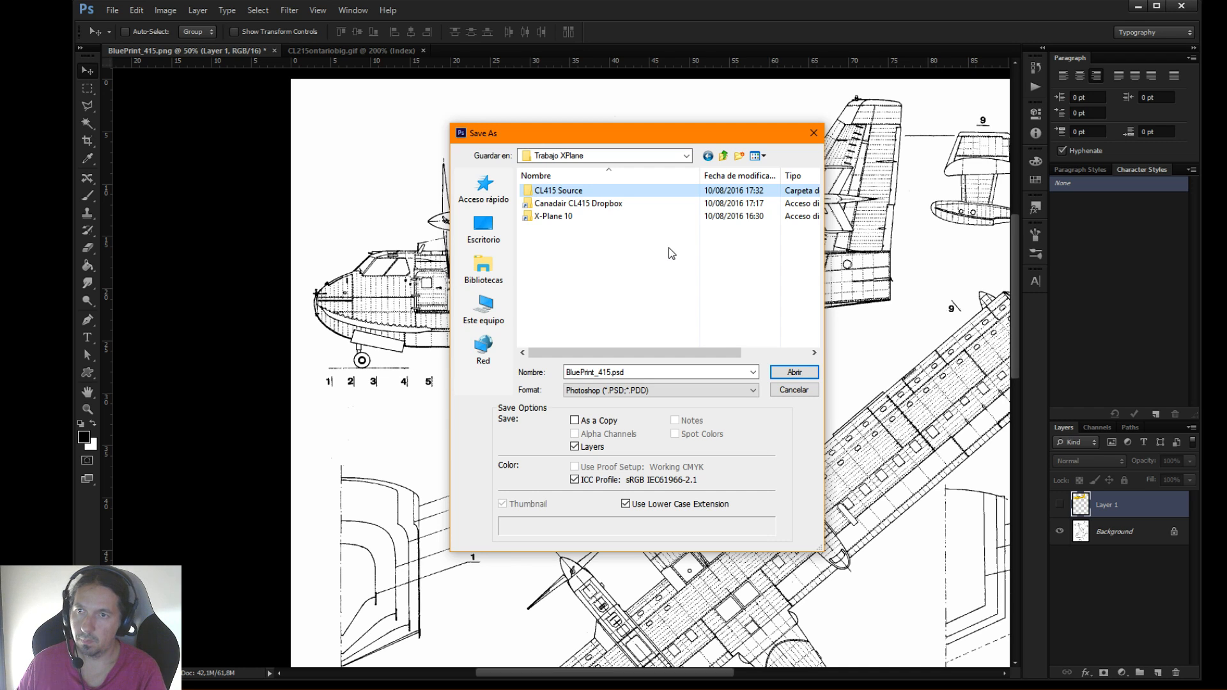
Inside CL415 Source, create a folder and name it Reference Images
double_click(563, 193)
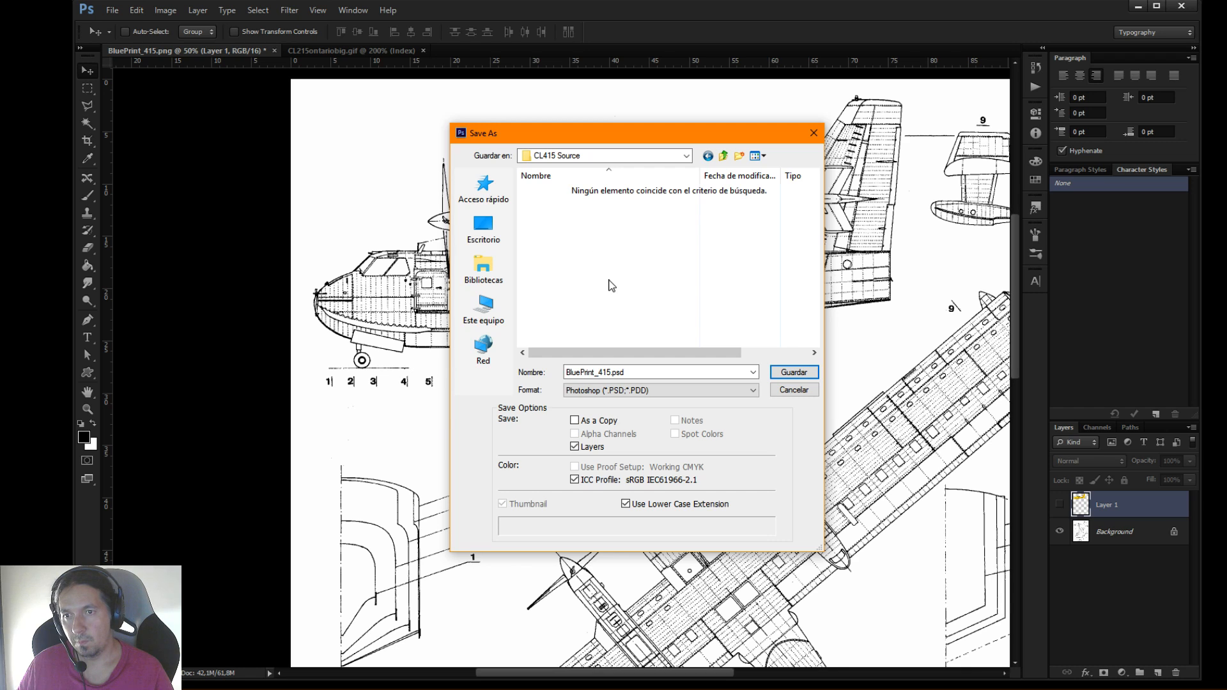
left_click(737, 158)
type("Reference")
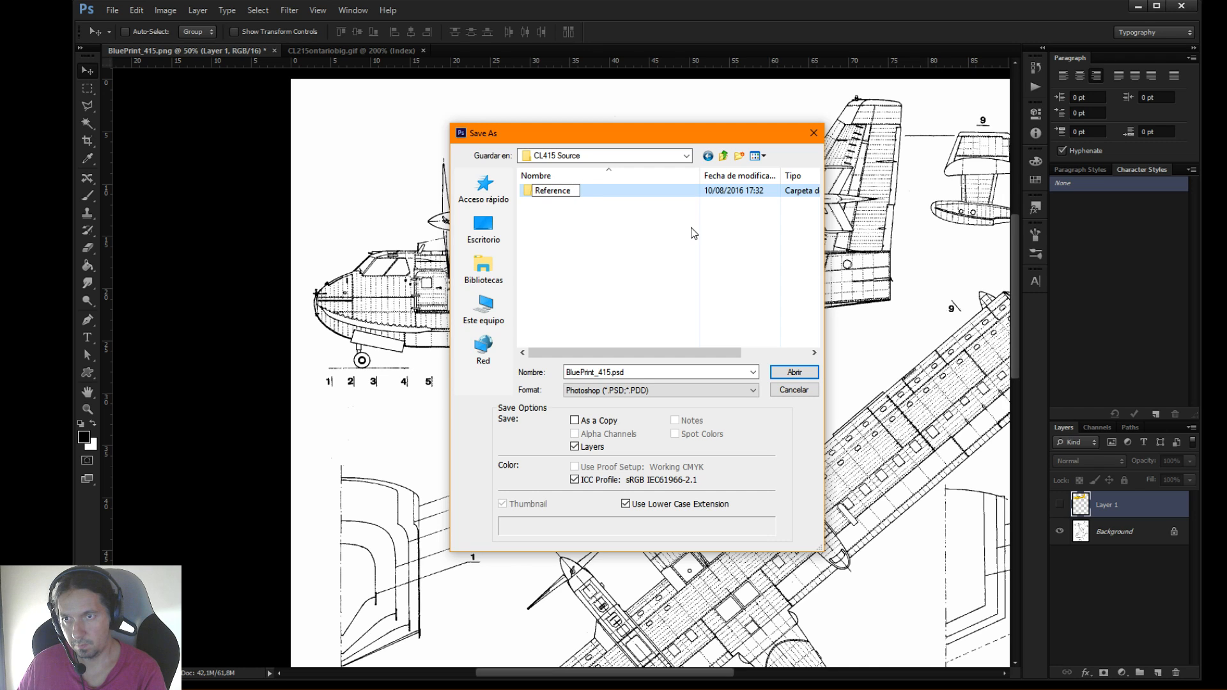
key("Return")
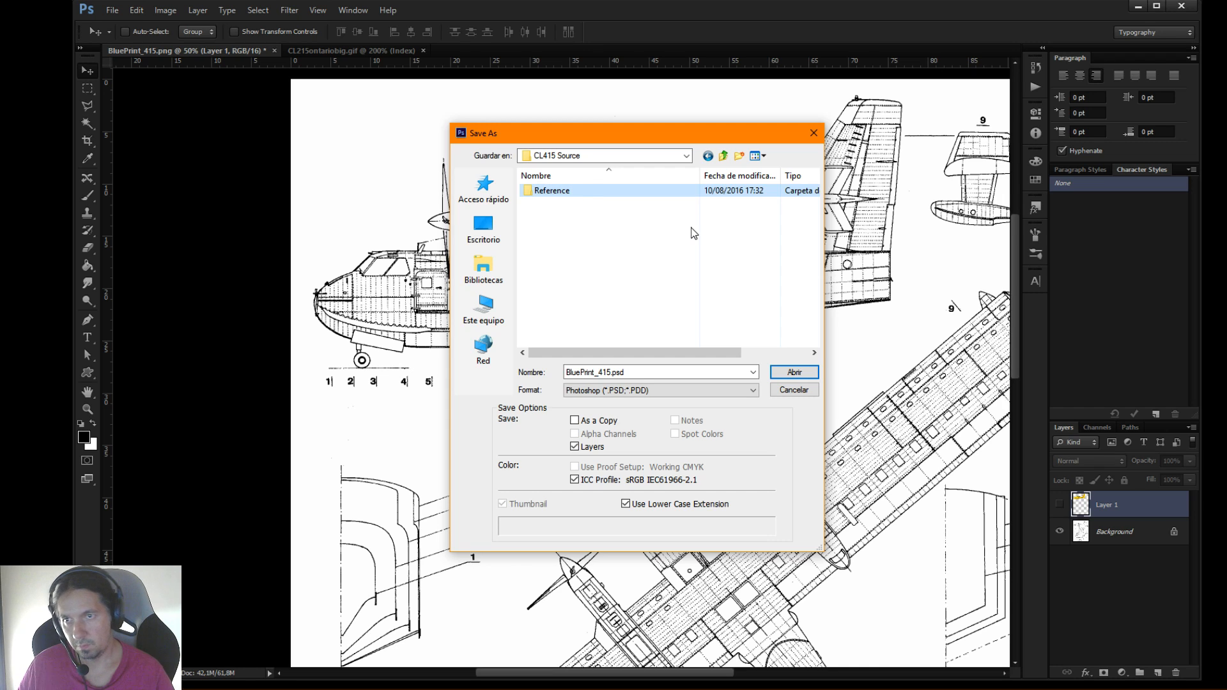
double_click(566, 193)
key("BackSpace")
left_click(576, 193)
key("End")
type("Images")
key("Return")
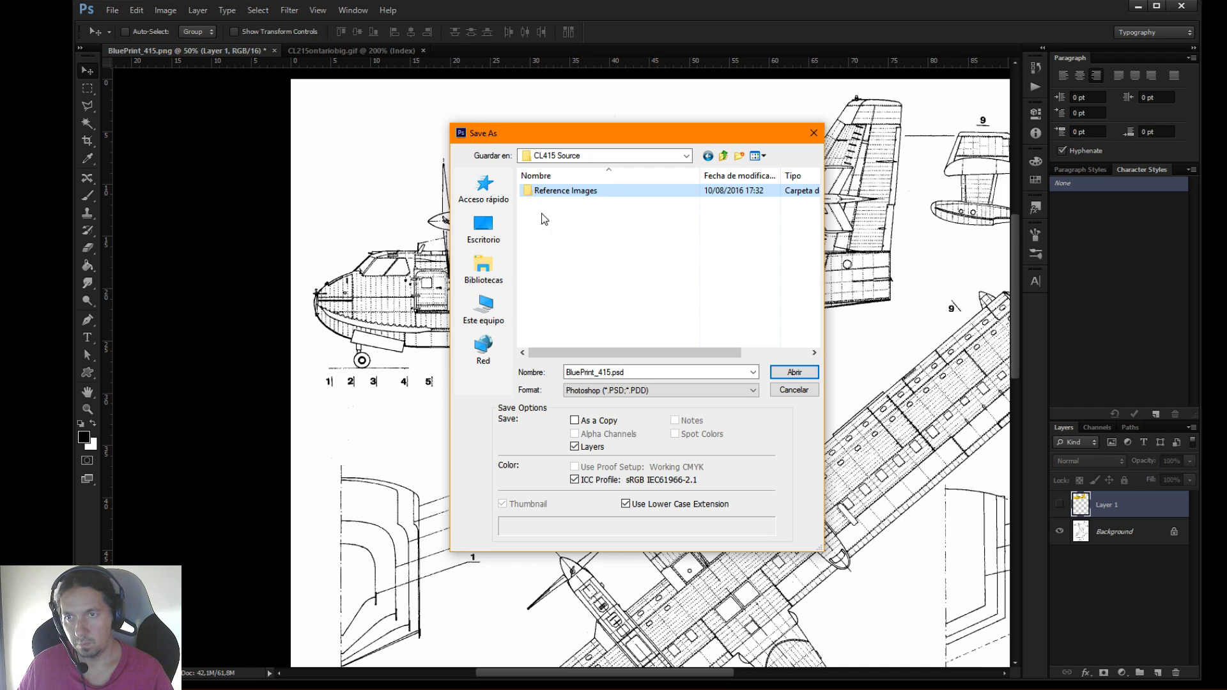
Save the layered document in Reference Images as BluePrint_415.psd with Maximize Compatibility on
double_click(538, 191)
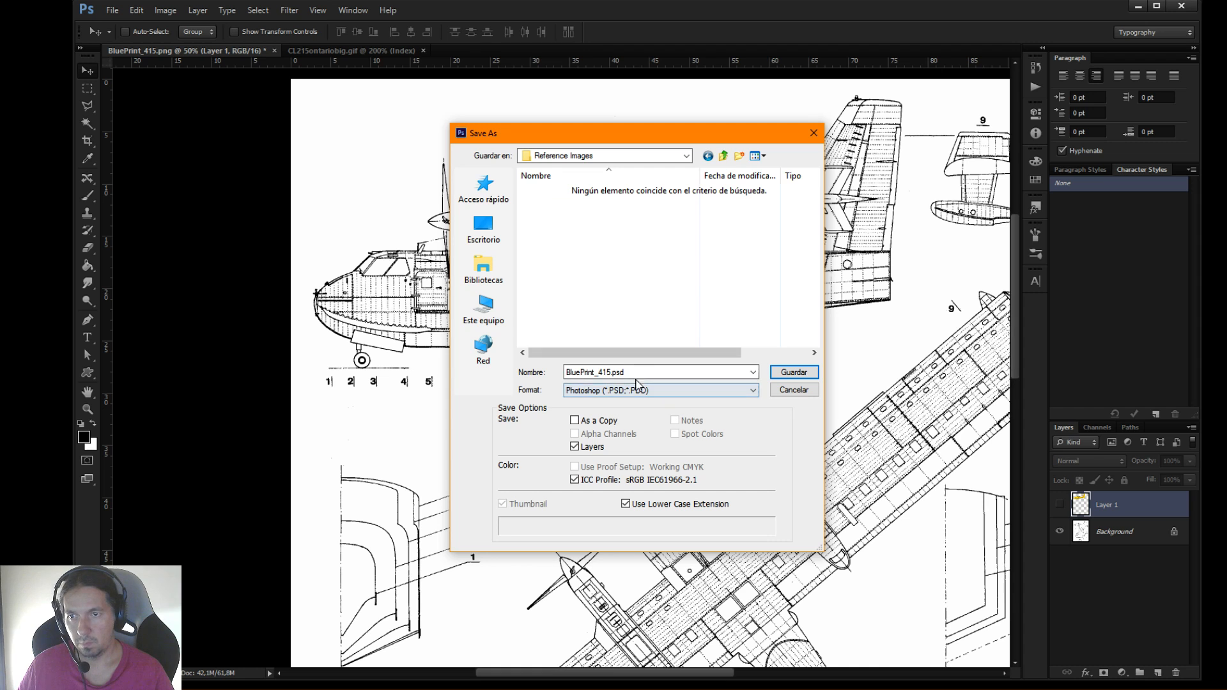
left_click(791, 374)
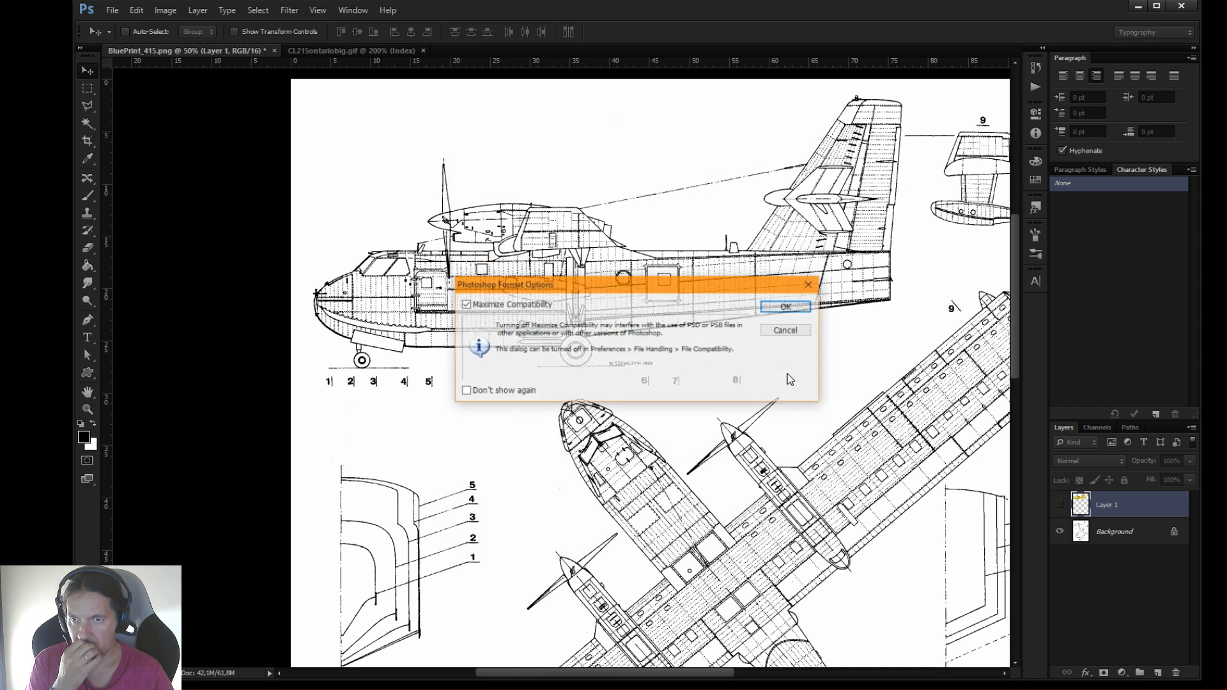
left_click(784, 308)
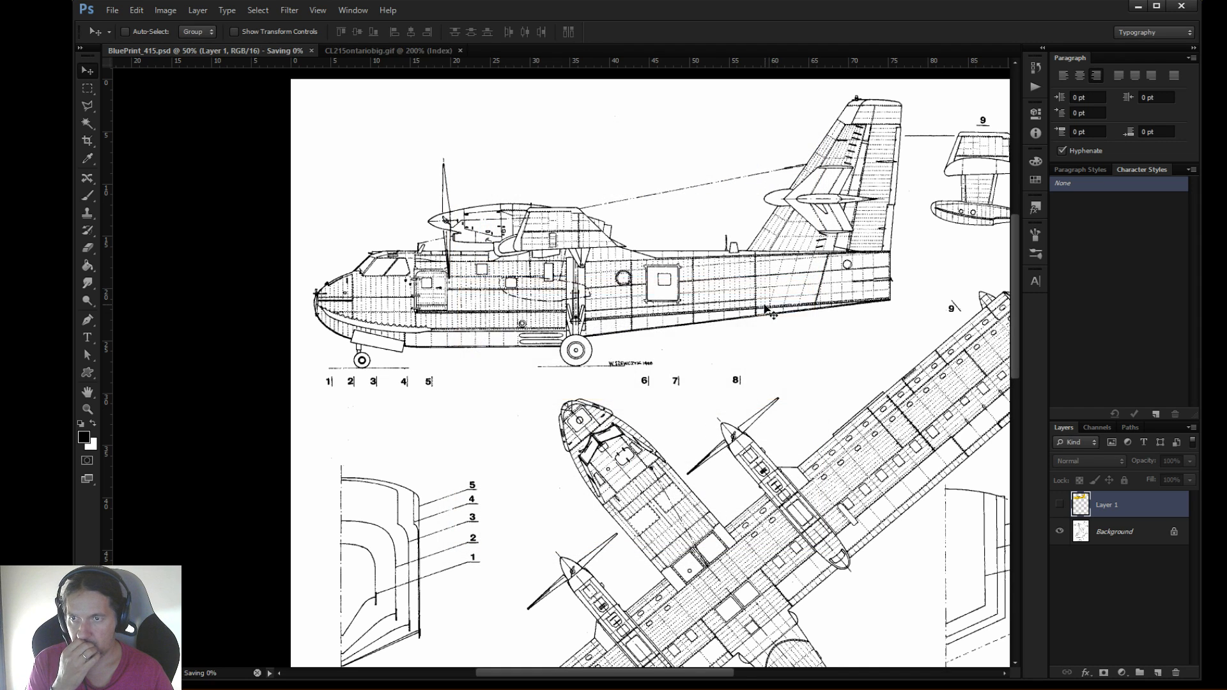
Crop the document to a rectangular selection around the blueprint's side view, and check the Ontario overlay by showing and hiding Layer 1
left_click(94, 90)
left_click_drag(292, 80, 908, 368)
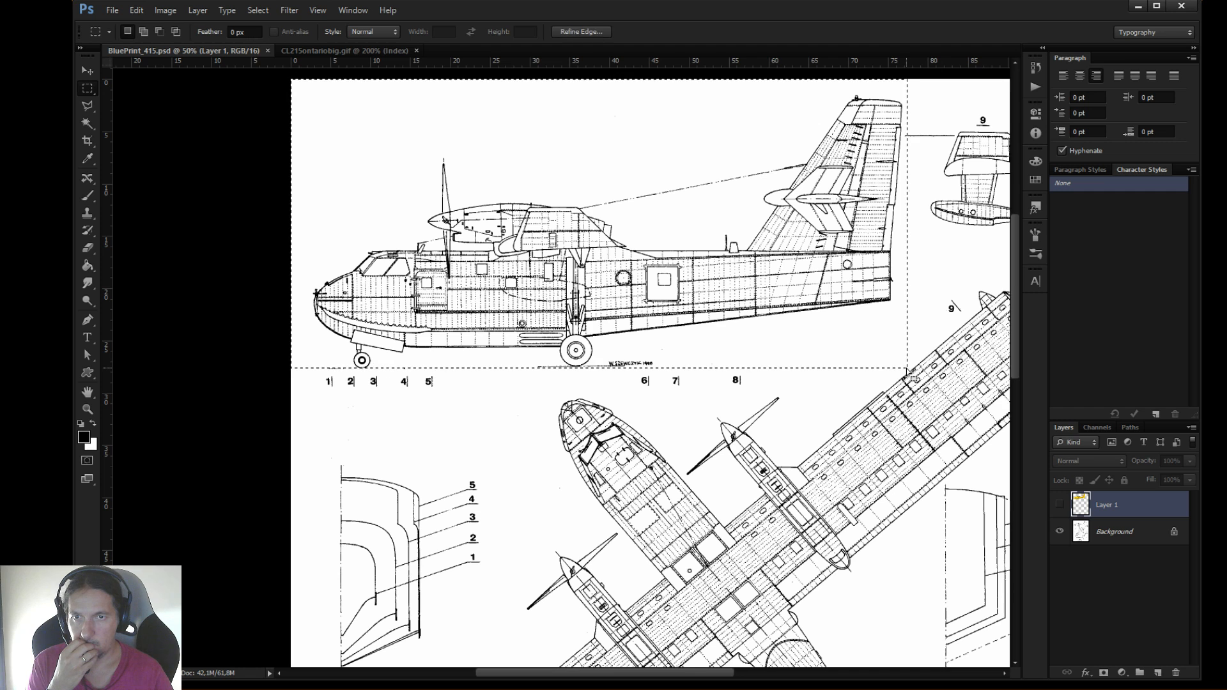
left_click(164, 10)
left_click(177, 147)
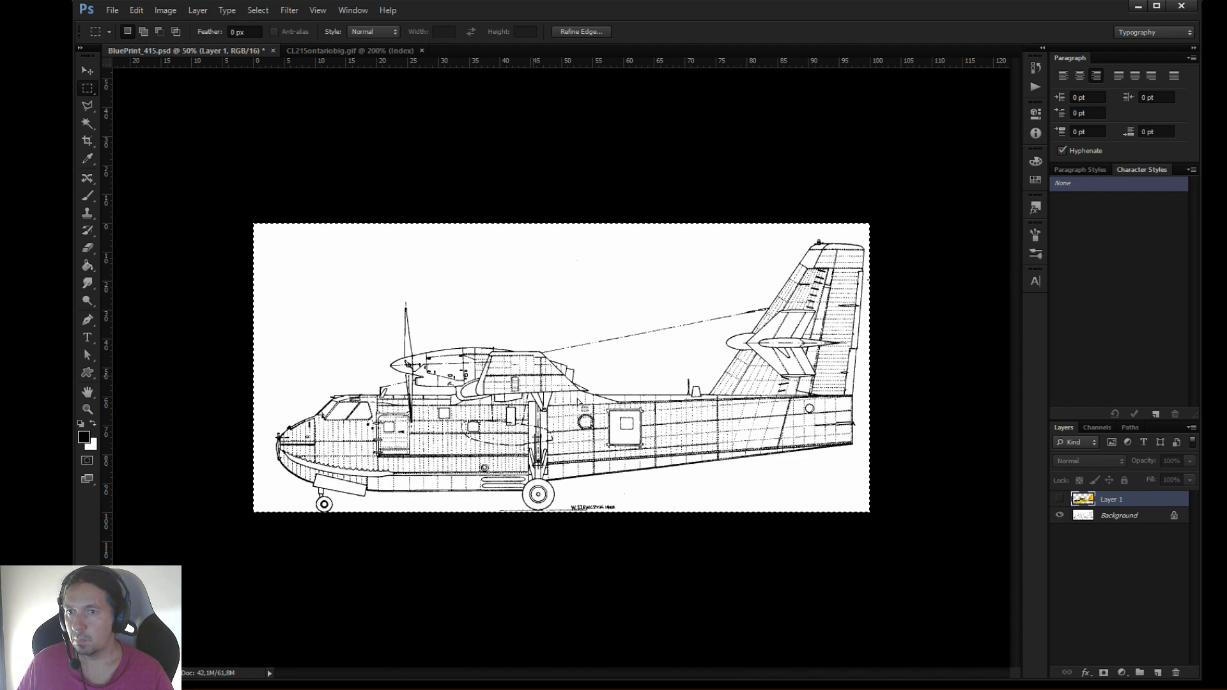
left_click(1060, 501)
left_click(1060, 501)
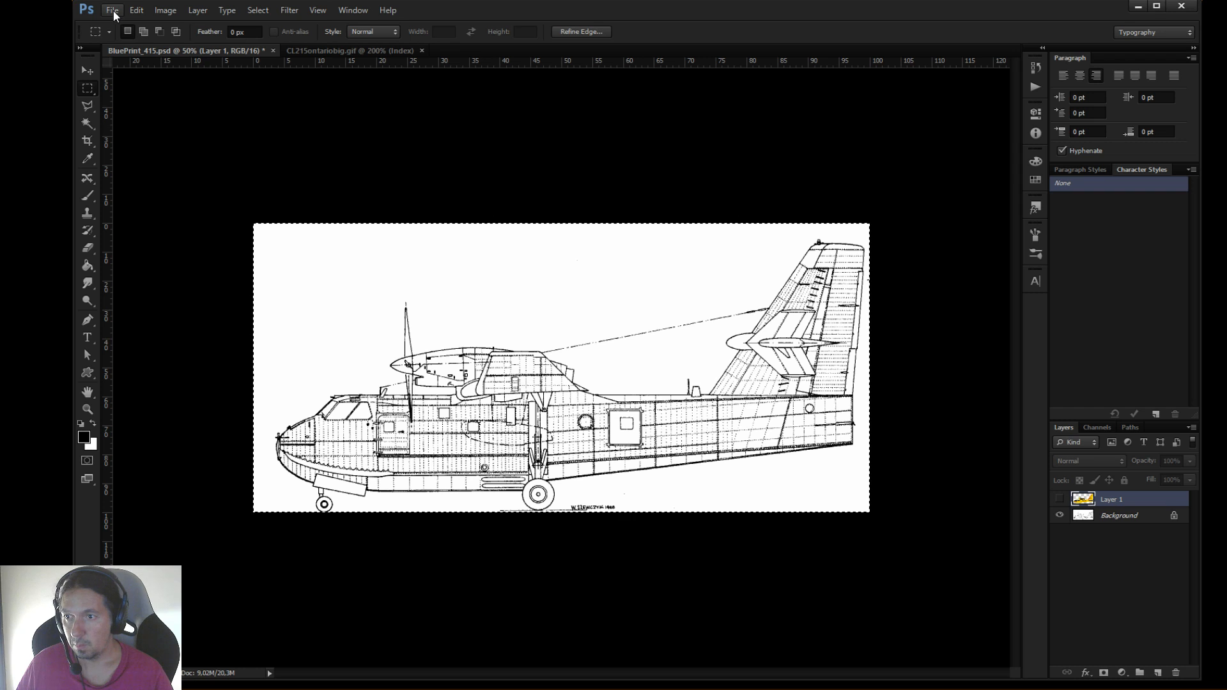
Clear the selection and crop the side view tighter at the nose, top and tail, to about 95.4% of its width
left_click(285, 213)
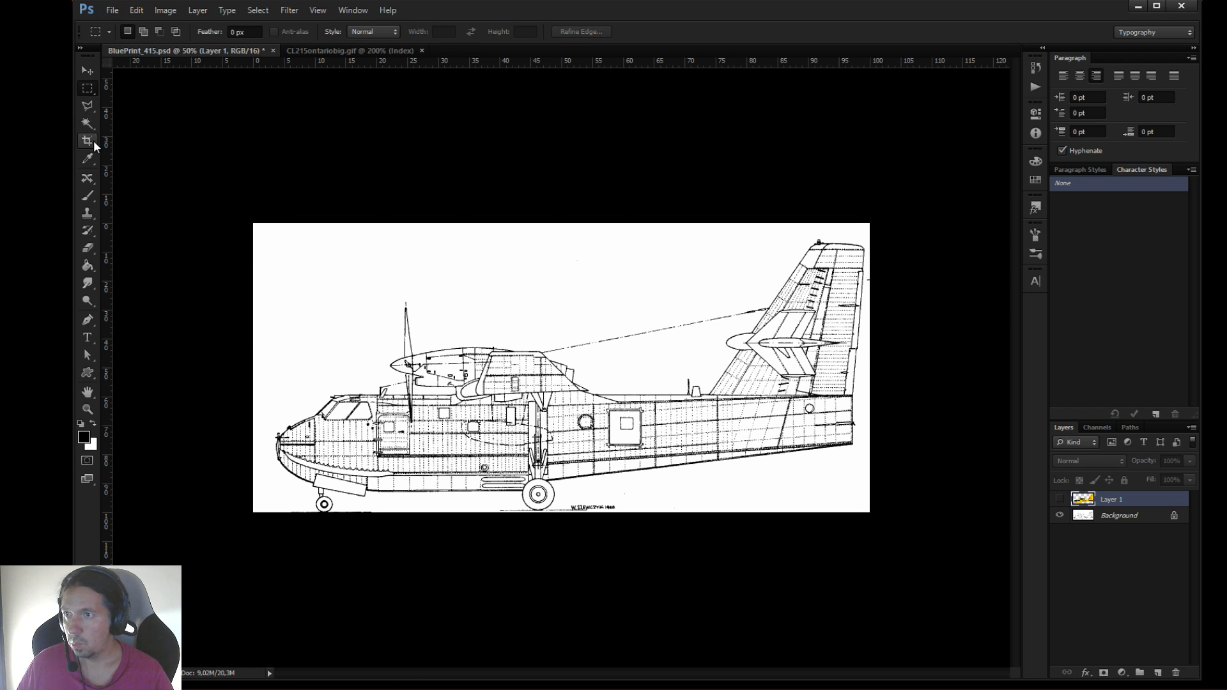
left_click(93, 143)
left_click_drag(250, 370, 265, 369)
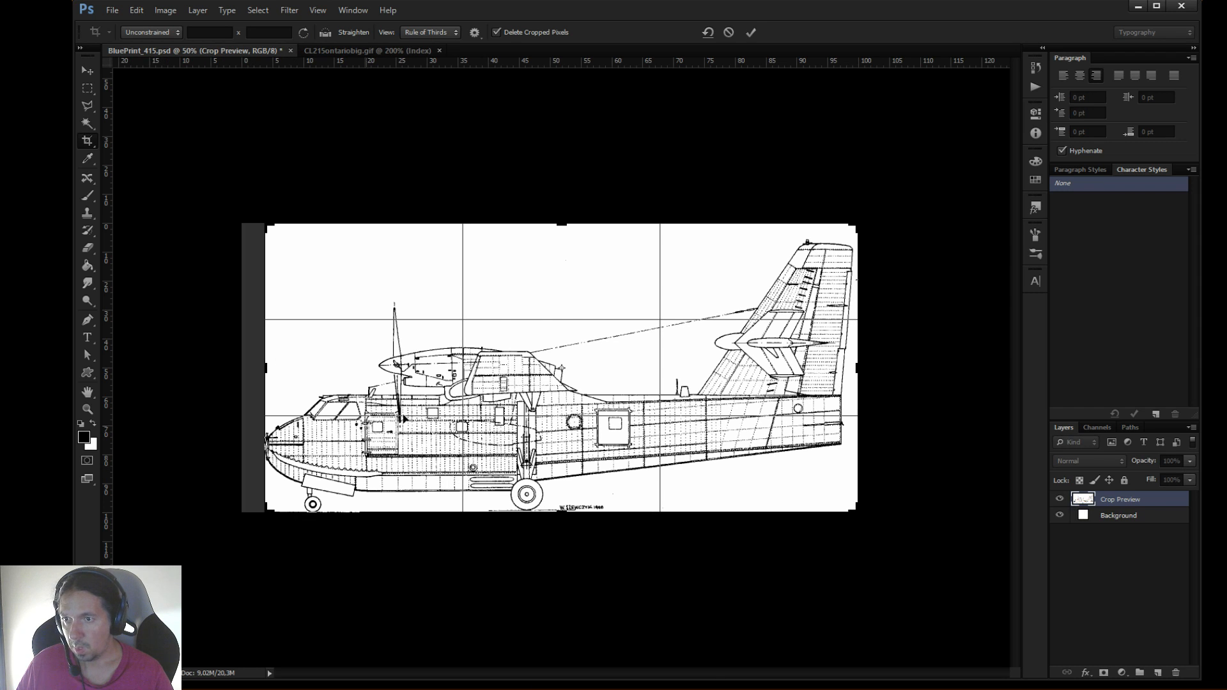
left_click_drag(559, 225, 560, 238)
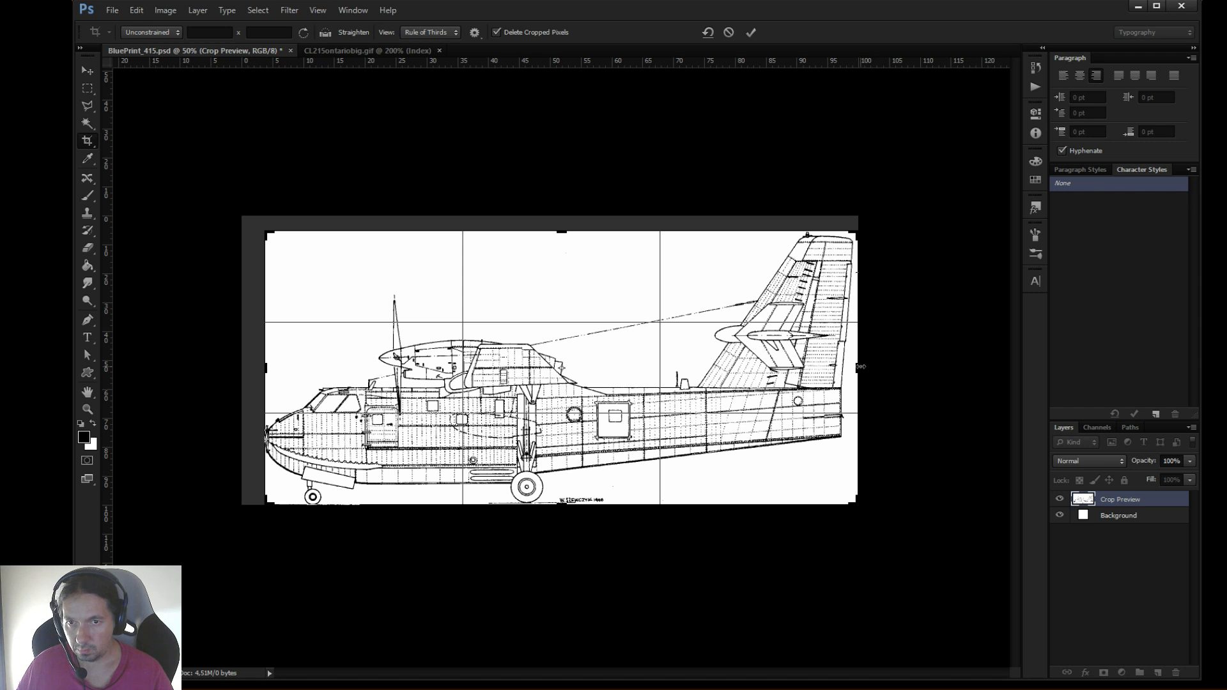
left_click_drag(861, 367, 857, 367)
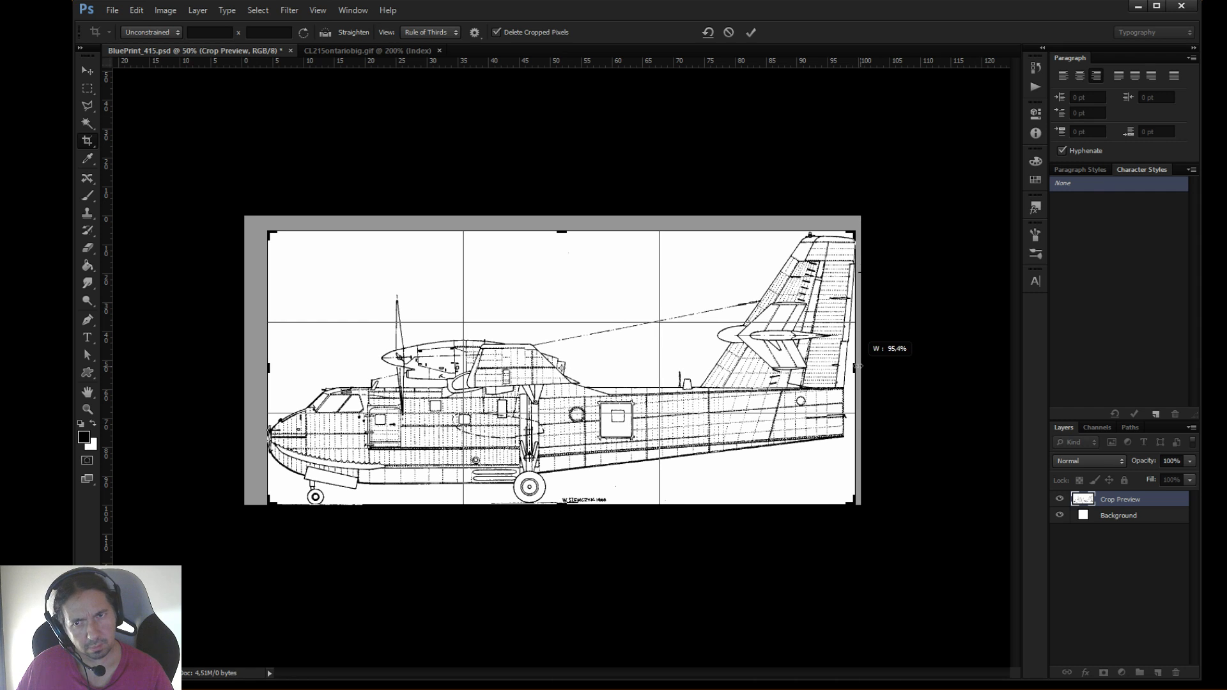
left_click_drag(858, 366, 857, 366)
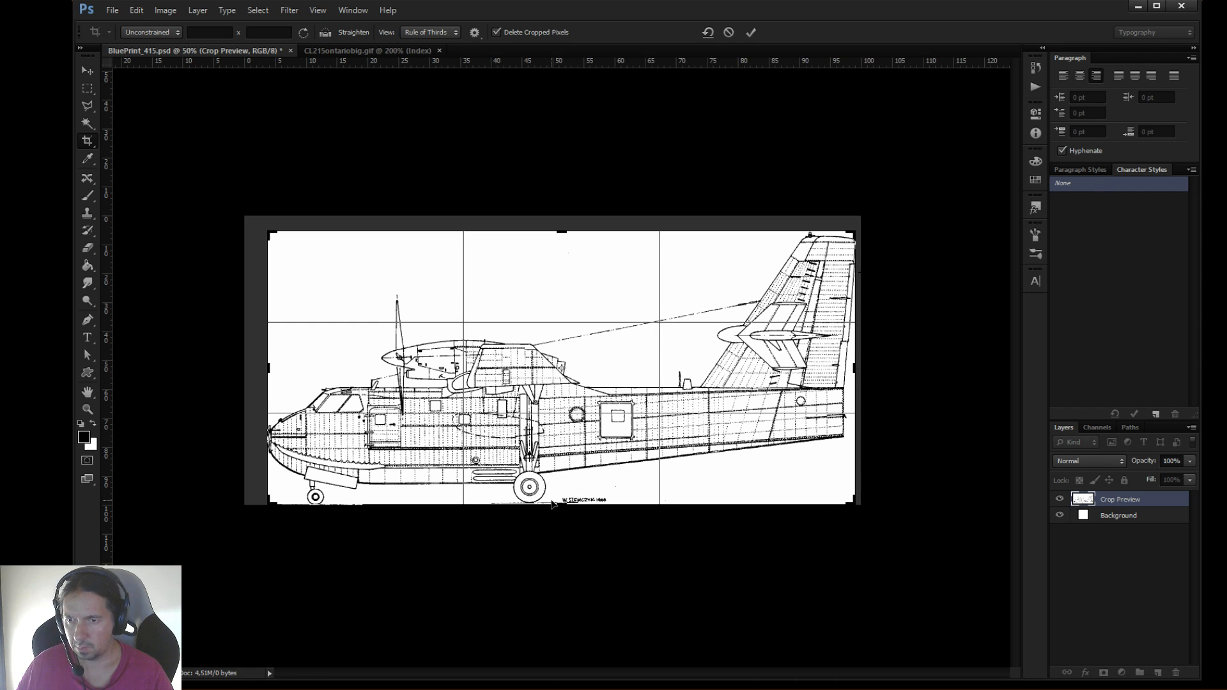
key("Return")
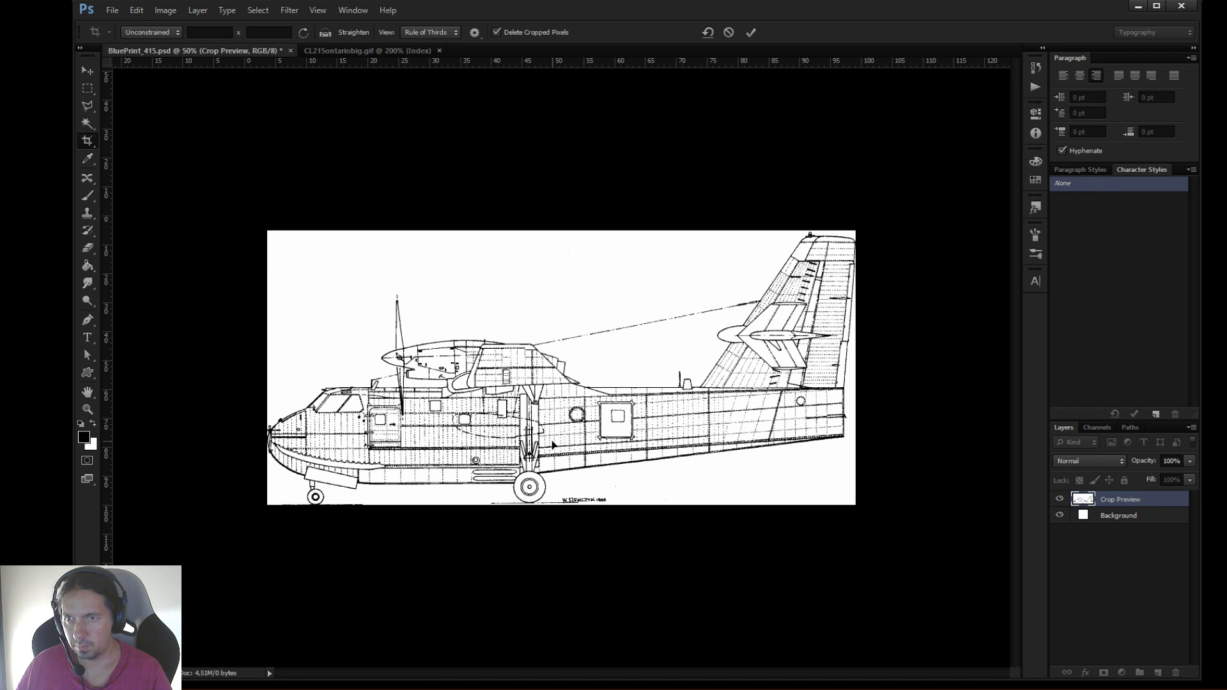
Start saving a PNG copy of the side view, creating and opening a folder named Planos inside Reference Images
left_click(113, 10)
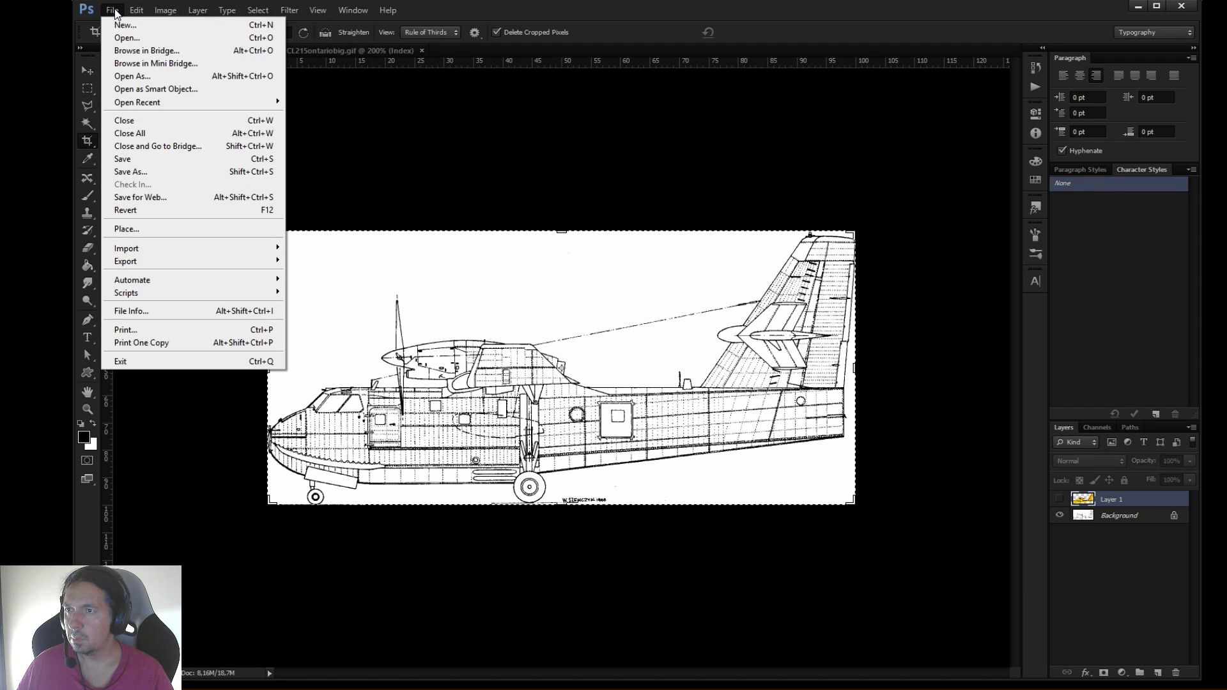
left_click(131, 172)
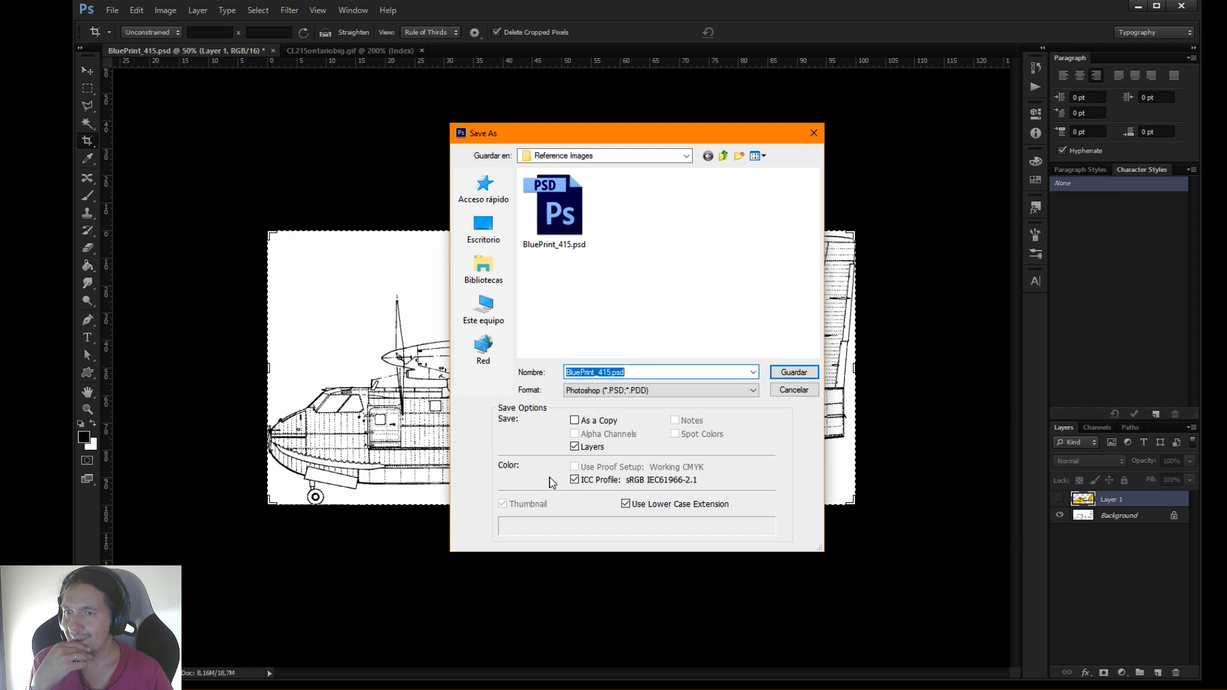
left_click(628, 392)
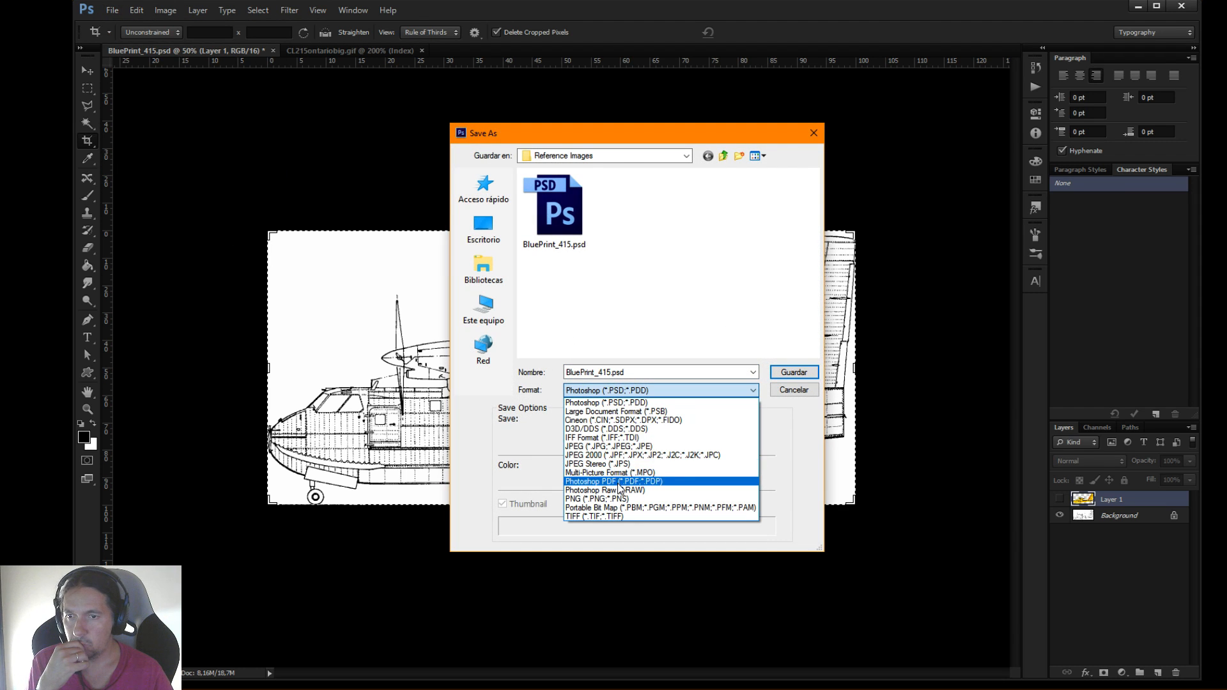
left_click(630, 497)
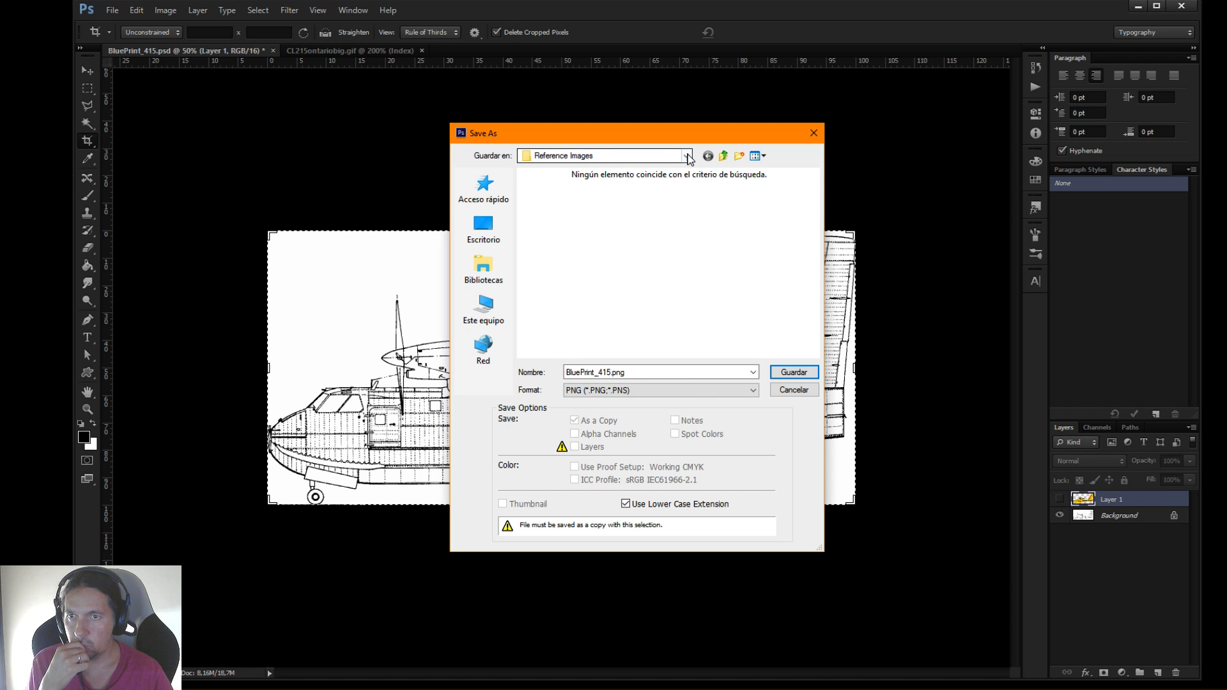
left_click(686, 156)
left_click(591, 310)
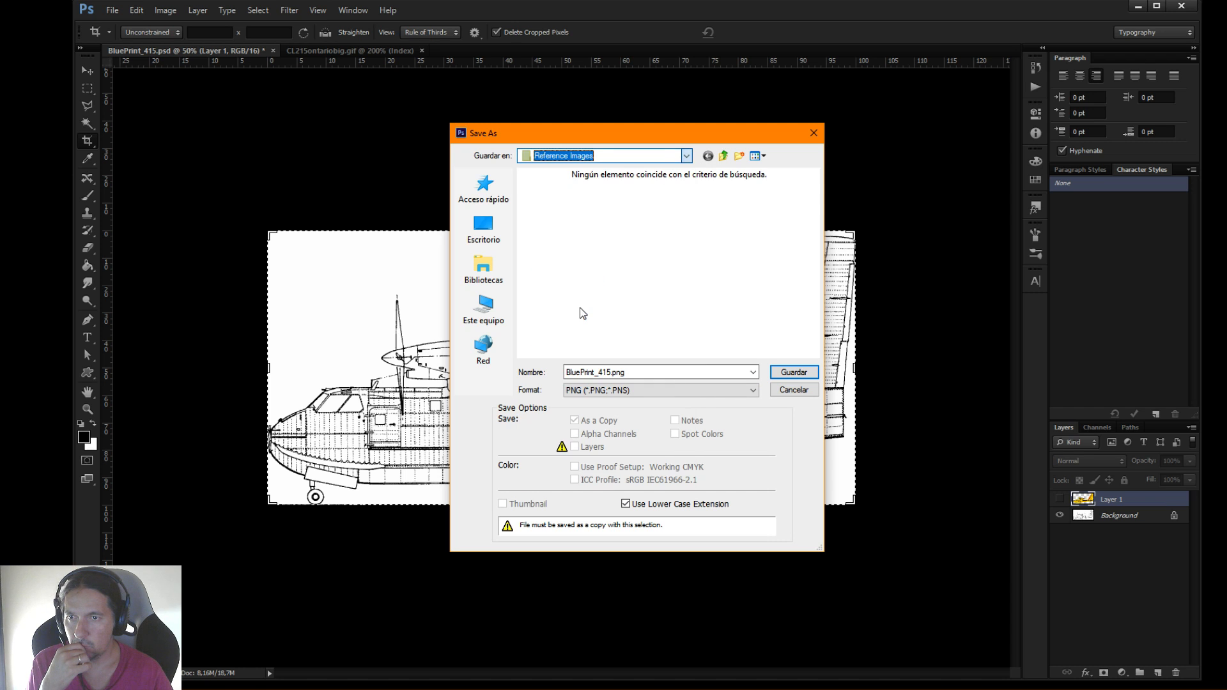
left_click(739, 156)
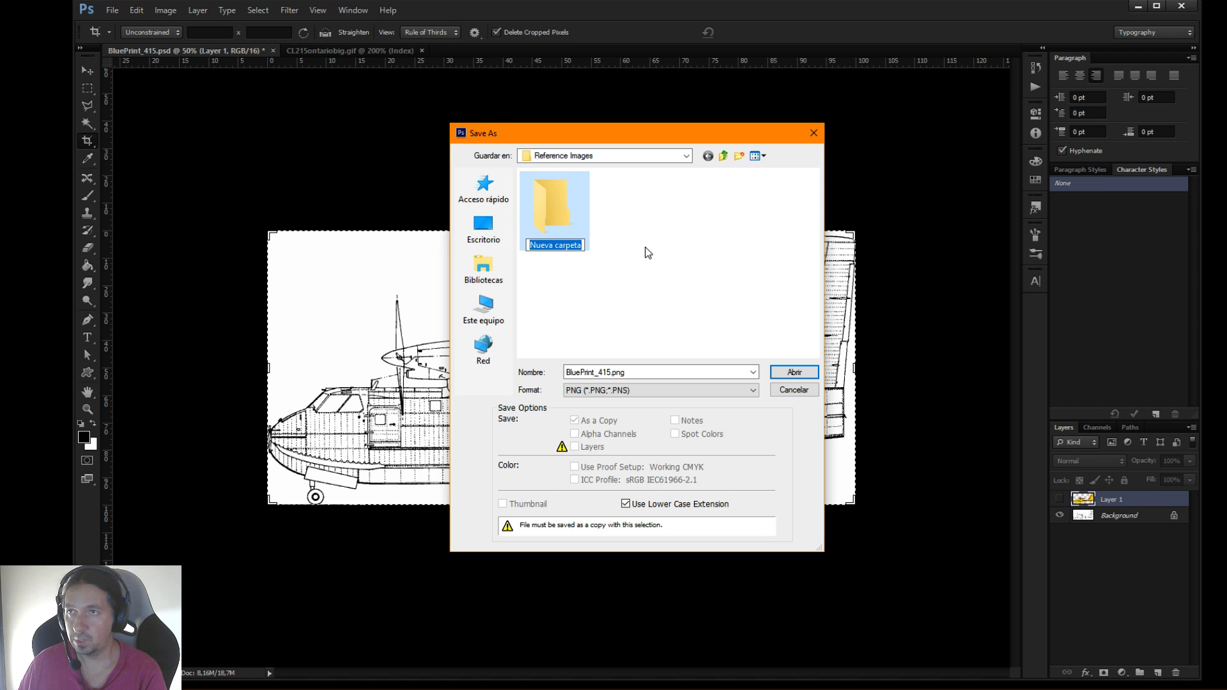
type("Planos")
key("Return")
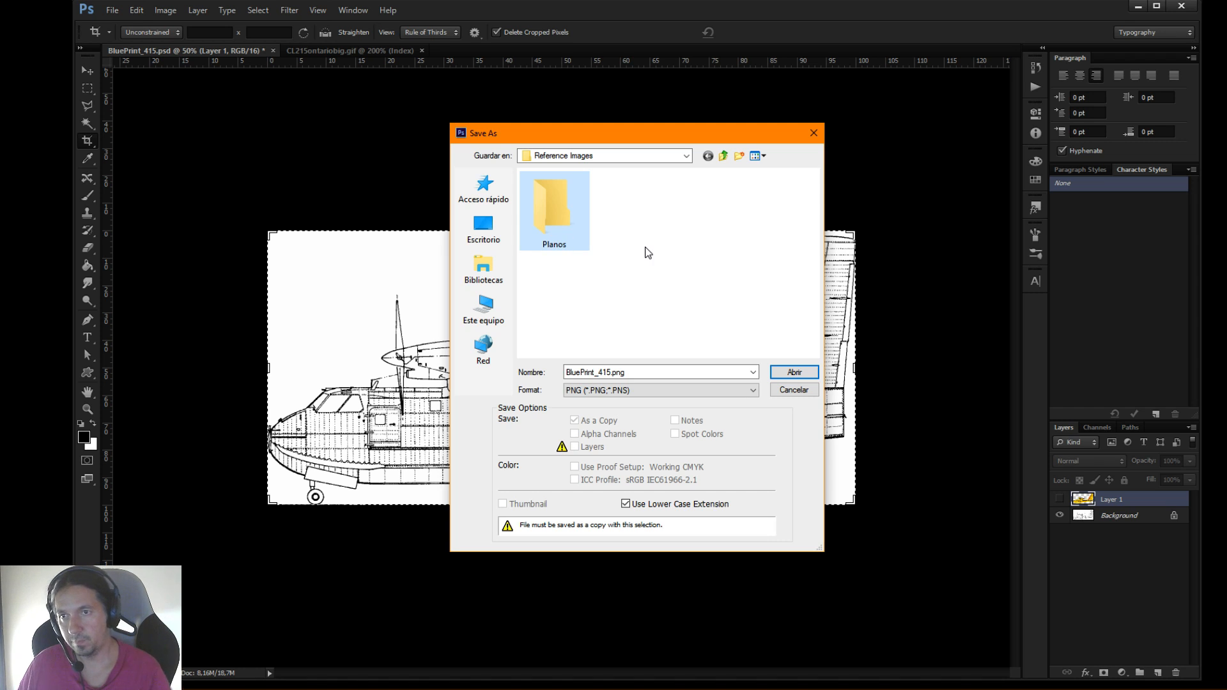
double_click(566, 218)
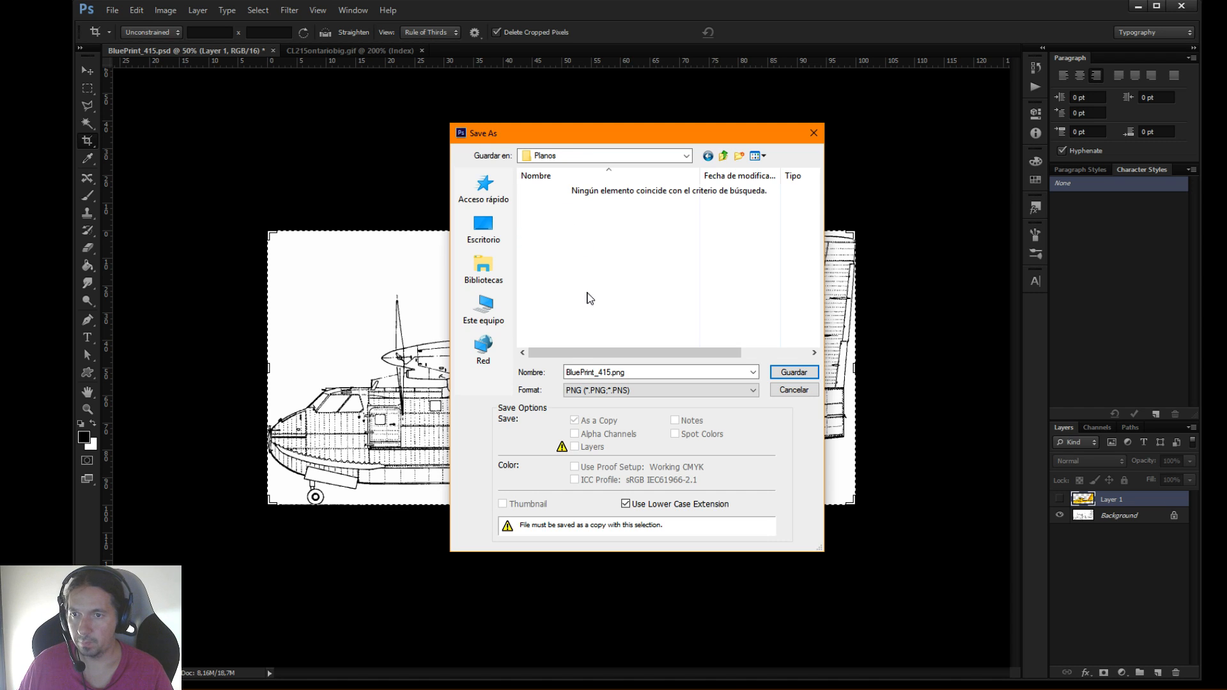
Name the side-view image Perfil.png and save it in Planos, accepting the PNG options
double_click(607, 373)
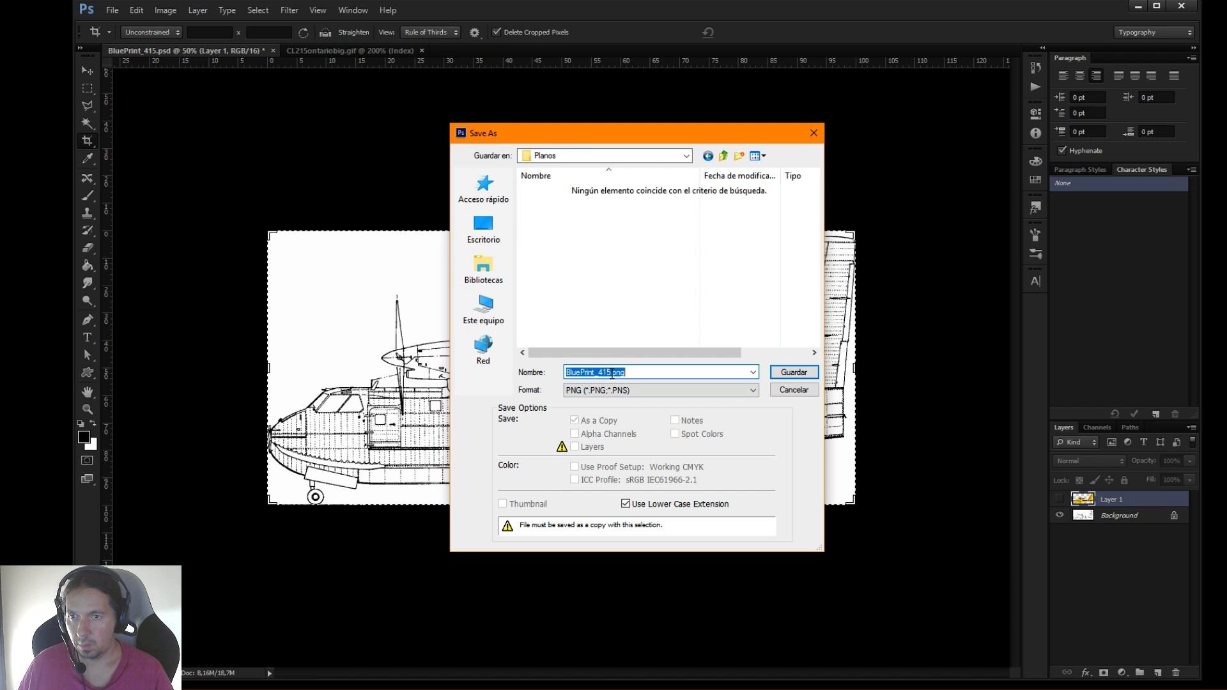
type("Perfil")
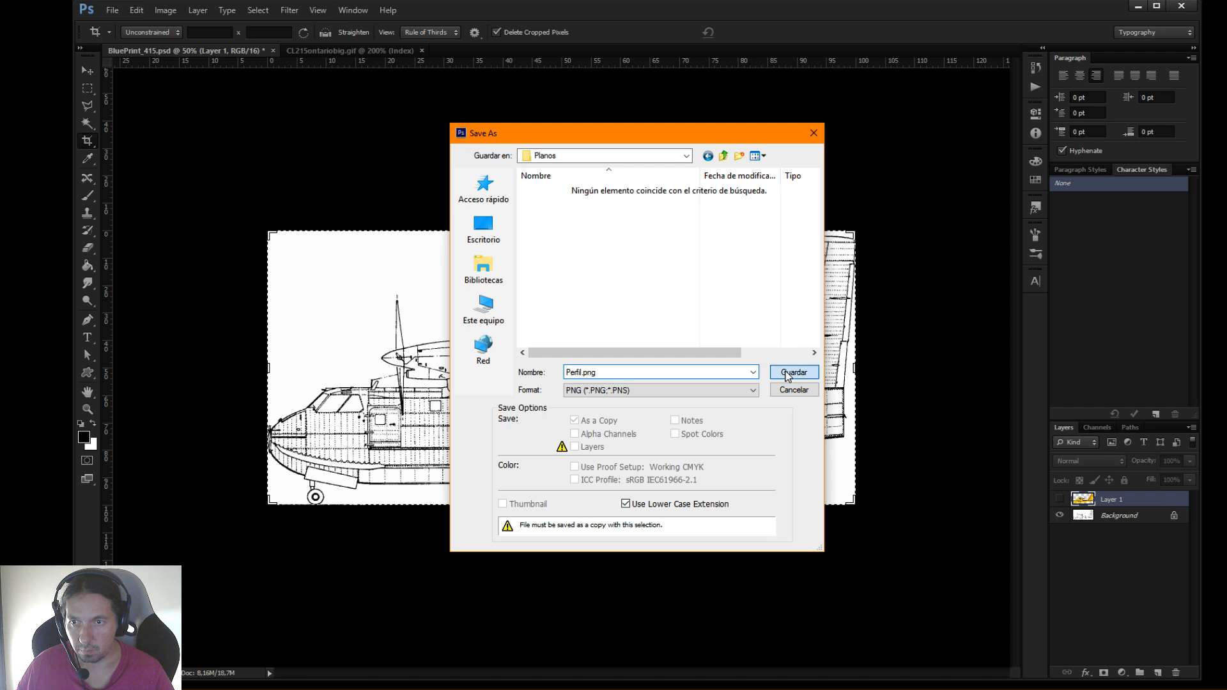
left_click(787, 374)
left_click(684, 209)
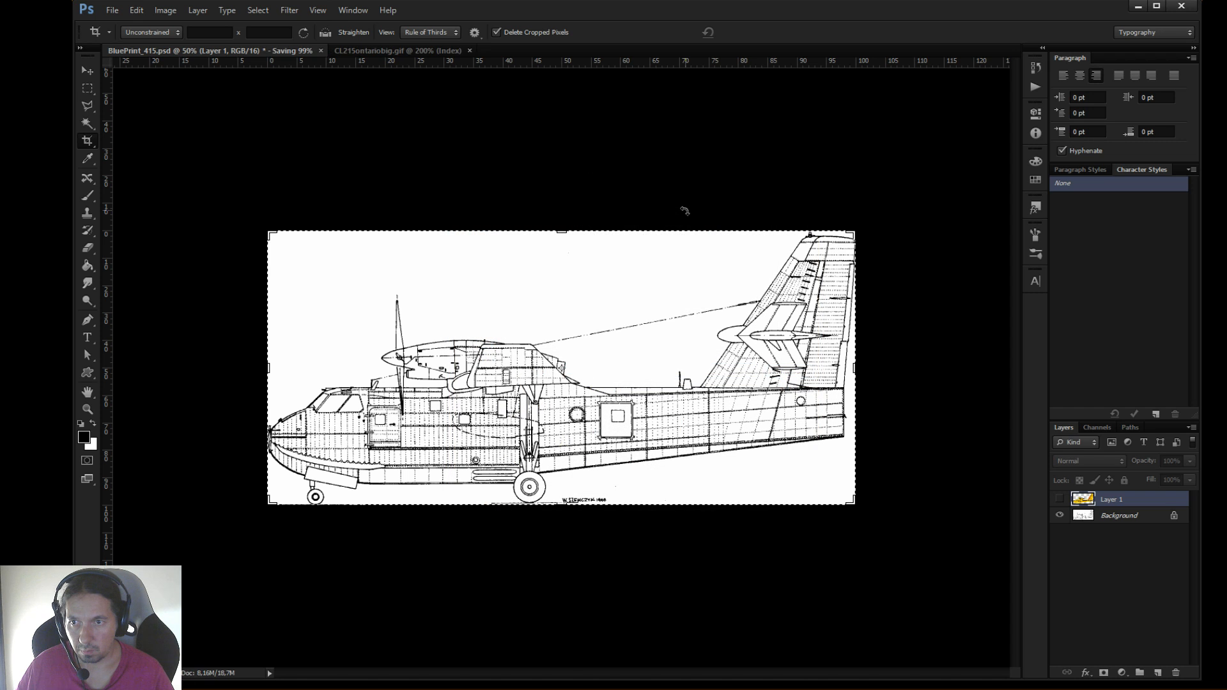
Crop the side view to the fuselage only, cutting off the engines, tail fin and wheels, to about 36.8% of its height
left_click_drag(561, 233, 563, 309)
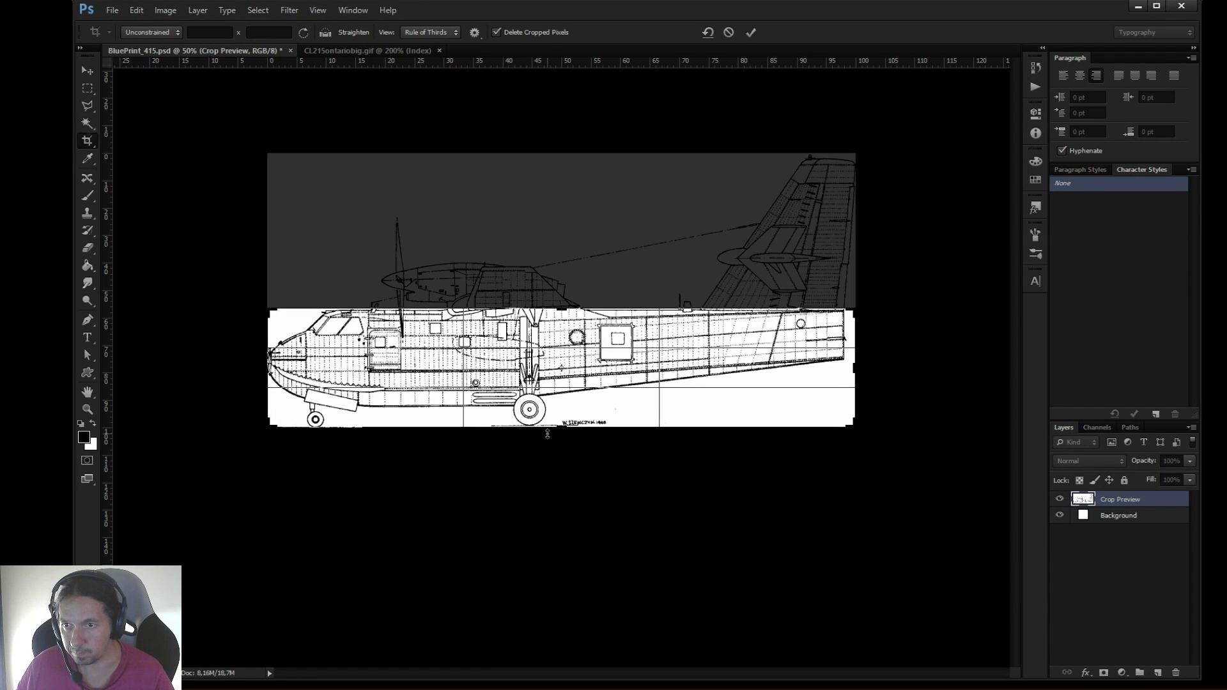
left_click_drag(561, 426, 561, 418)
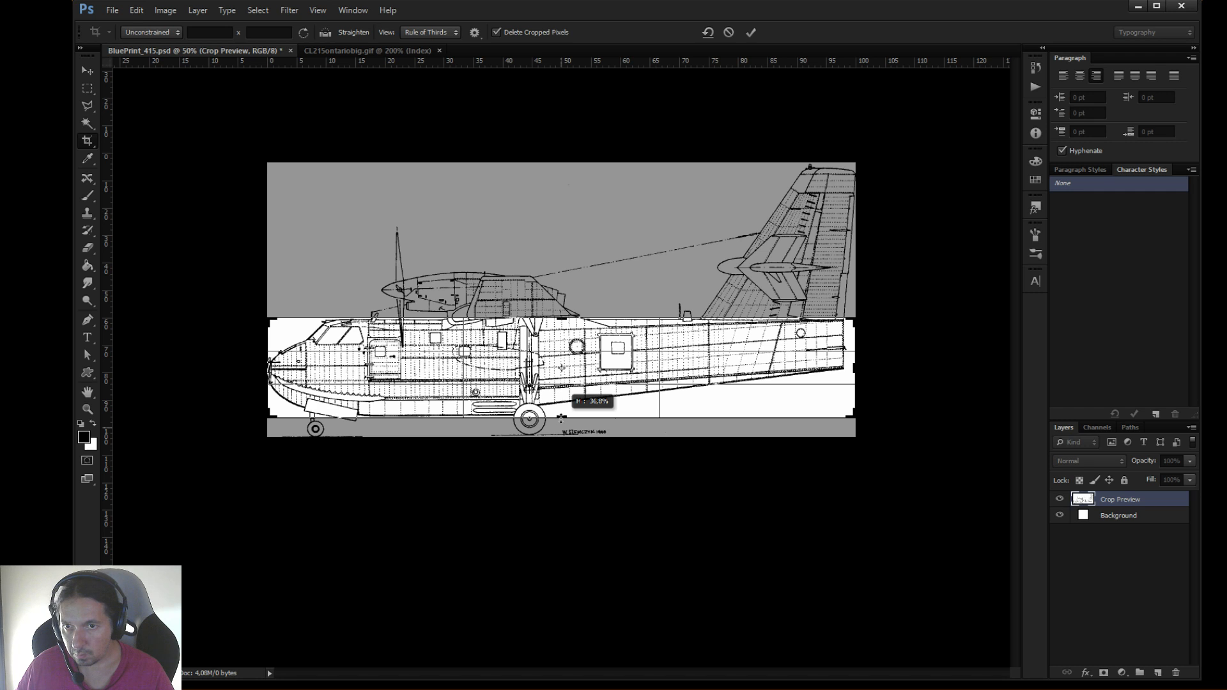
left_click_drag(561, 418, 560, 419)
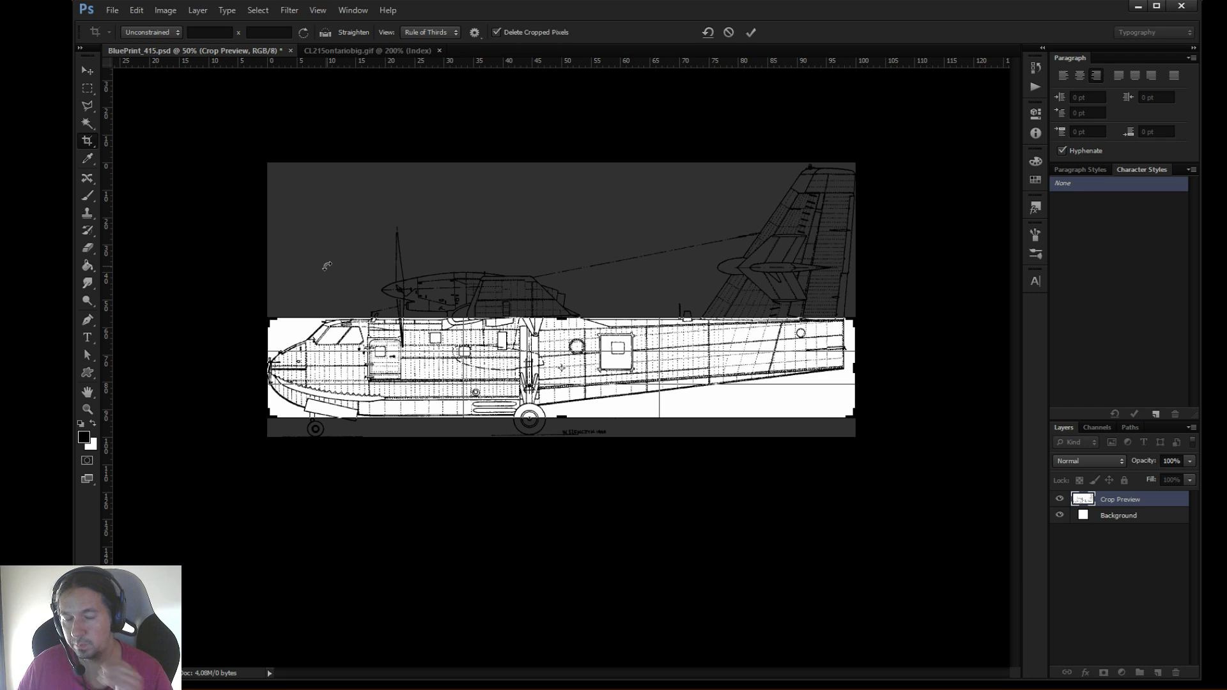
key("Return")
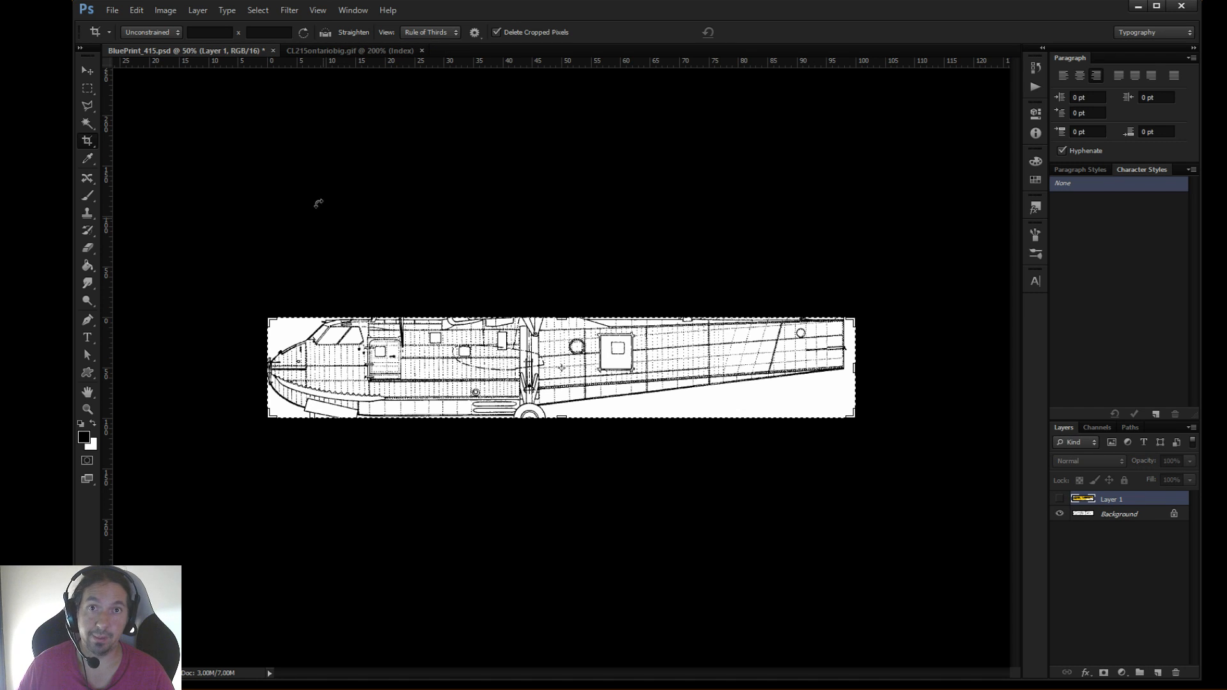
Start saving a copy of the fuselage crop in the Planos folder, choosing PNG as the format
left_click(112, 11)
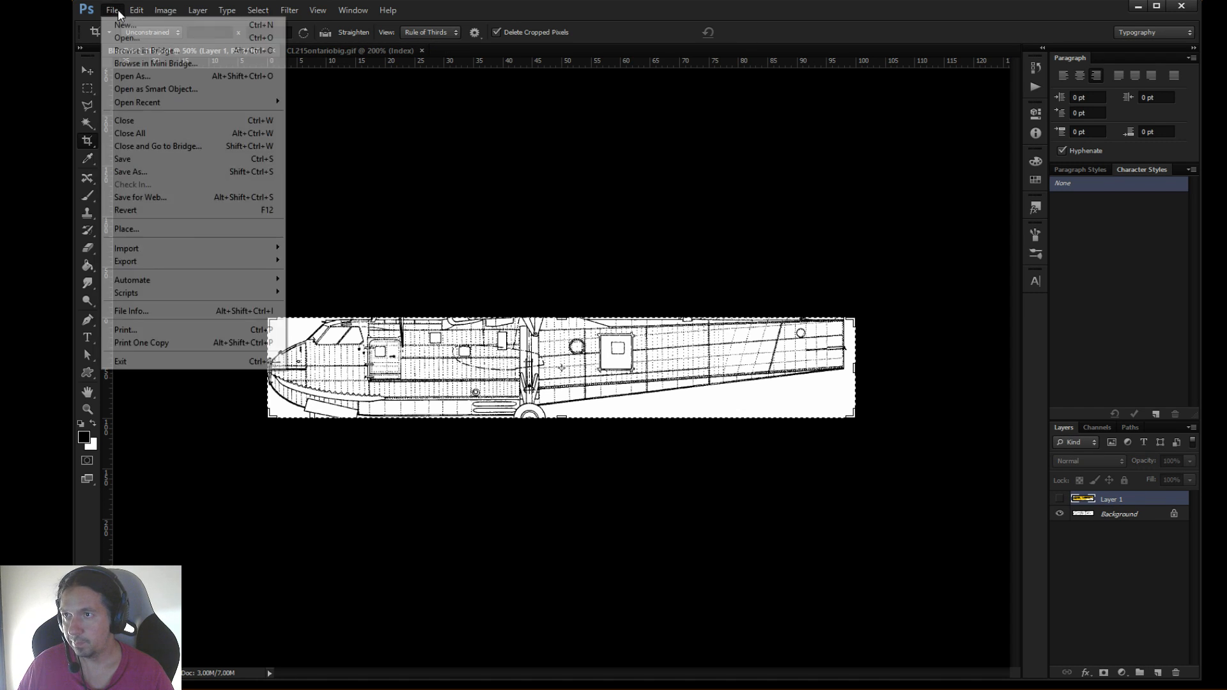
left_click(131, 171)
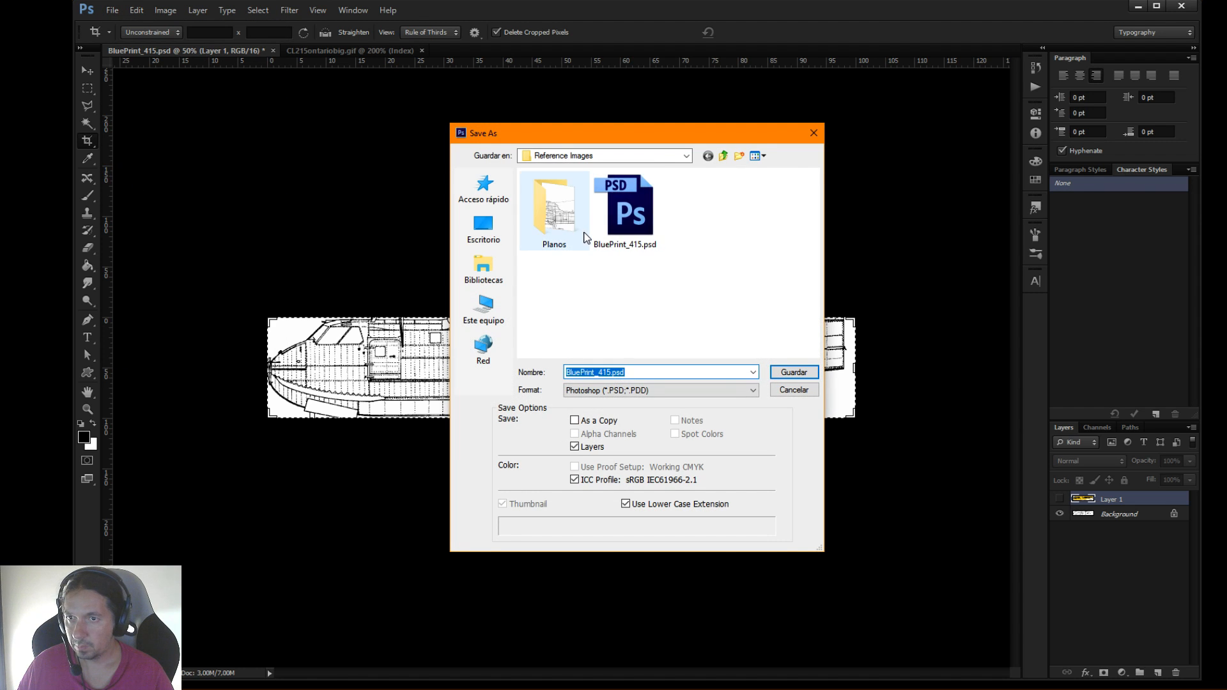
double_click(573, 227)
left_click(601, 390)
left_click(602, 499)
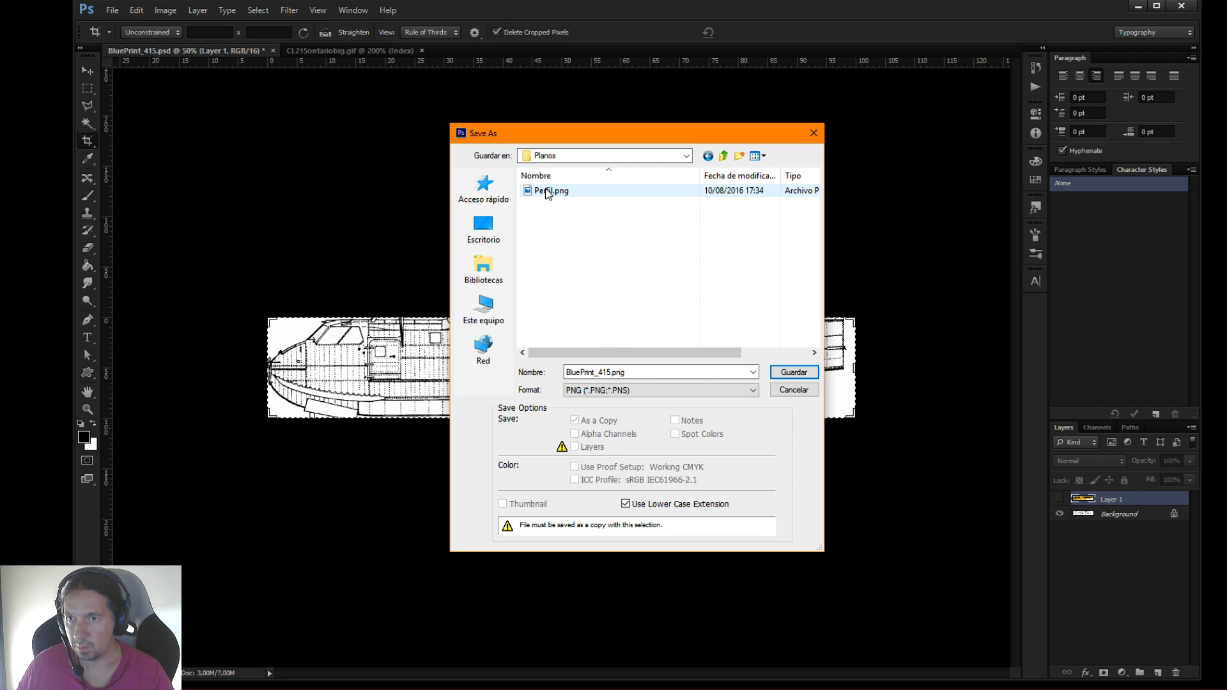
Name the fuselage image PerfilCasco.png and save it with Smallest / Slow compression and no interlacing
double_click(611, 372)
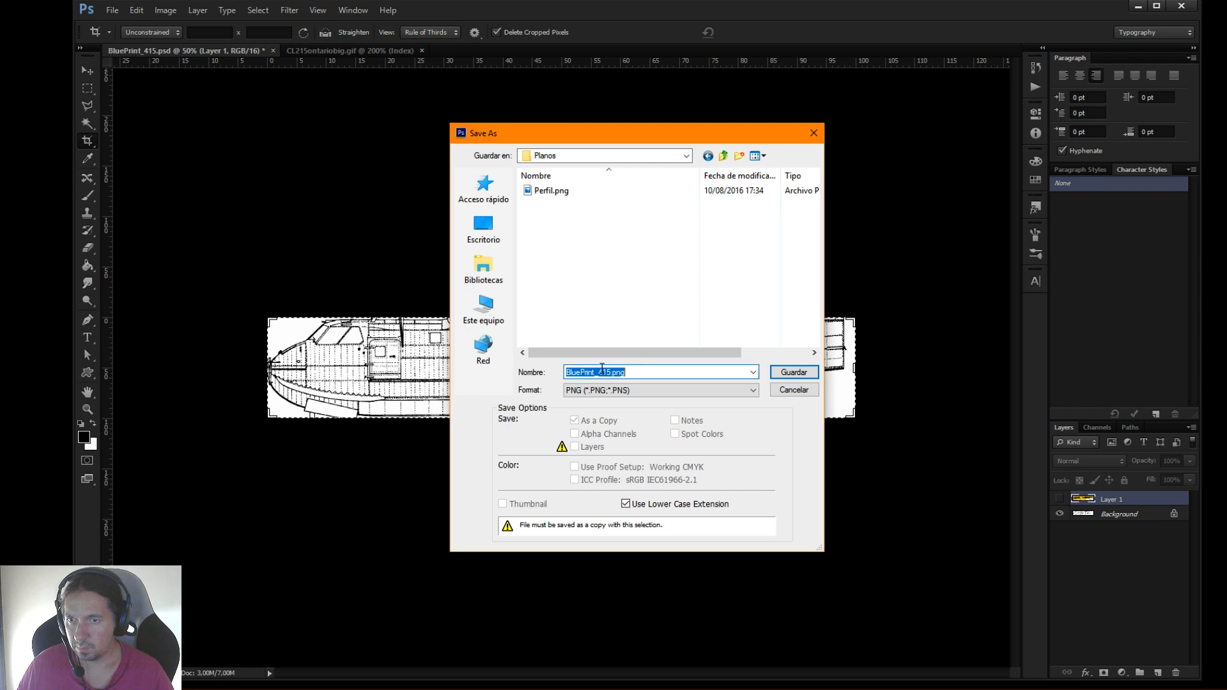
left_click(611, 372)
key("BackSpace")
key("BackSpace")
key("BackSpace")
key("BackSpace")
key("BackSpace")
key("BackSpace")
key("BackSpace")
key("BackSpace")
key("BackSpace")
key("BackSpace")
key("BackSpace")
key("BackSpace")
key("BackSpace")
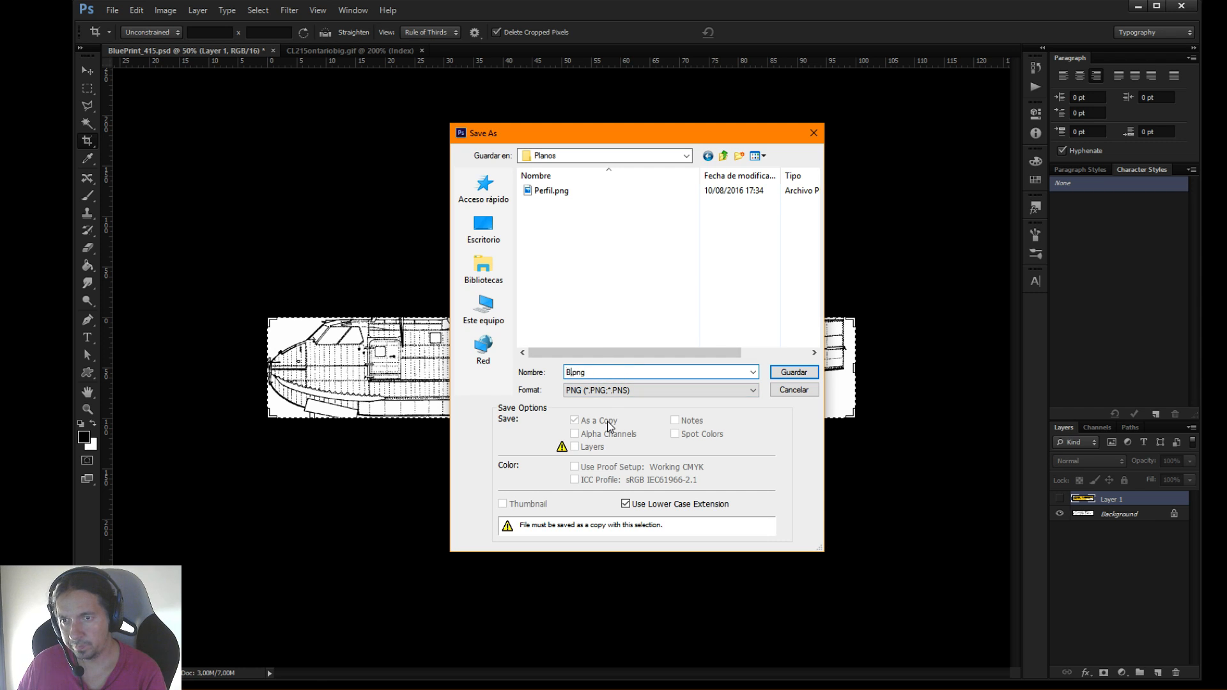
type("PerfilC")
type("asco")
key("Return")
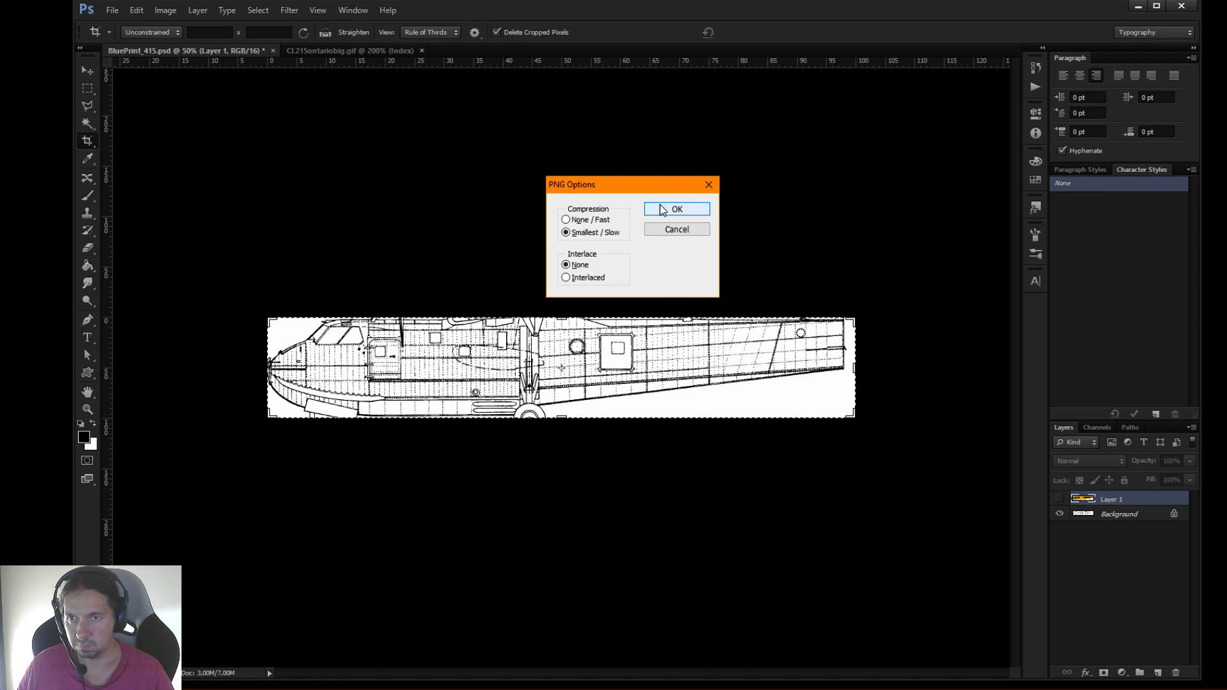
left_click(661, 208)
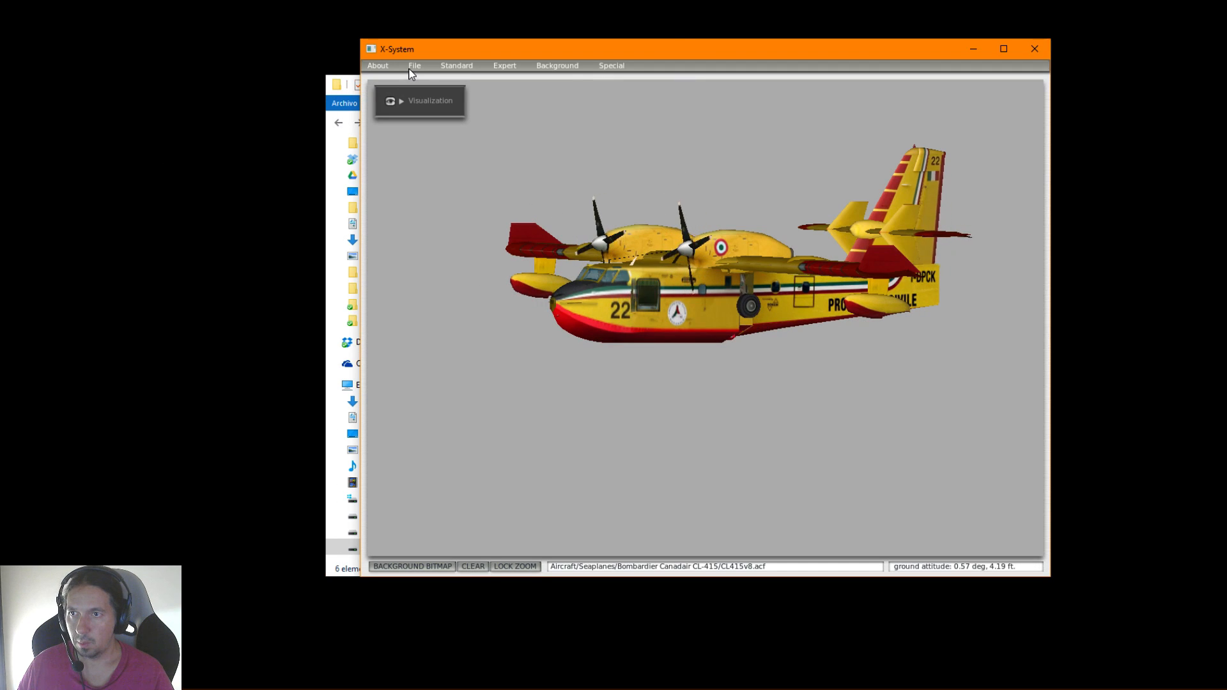
In Plane-Maker, create a new aircraft without saving changes to CL415v8.acf, and enlarge the window to nearly fill the screen
left_click(412, 68)
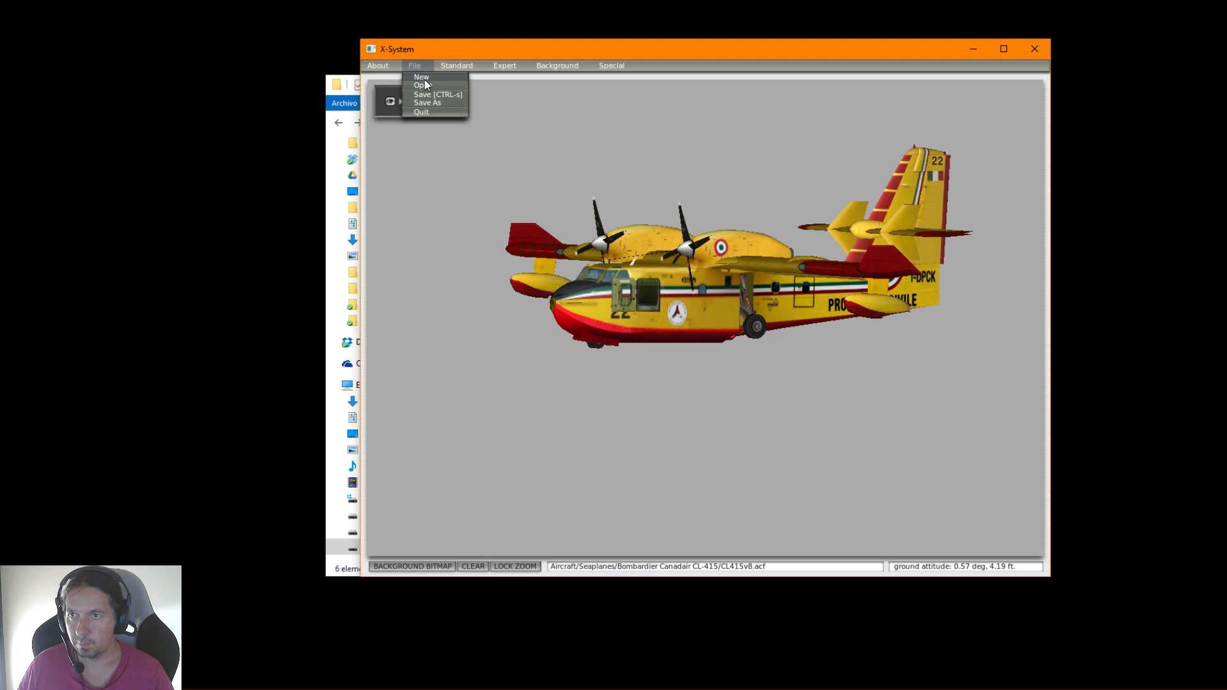
left_click(425, 79)
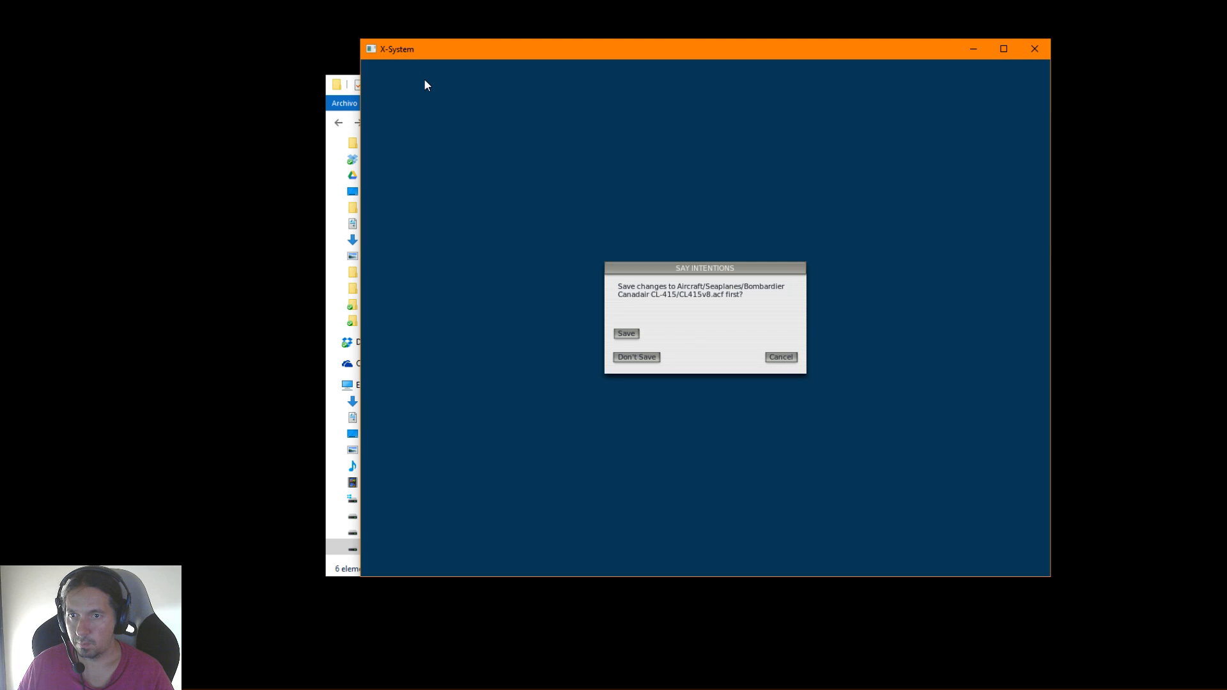
left_click(653, 355)
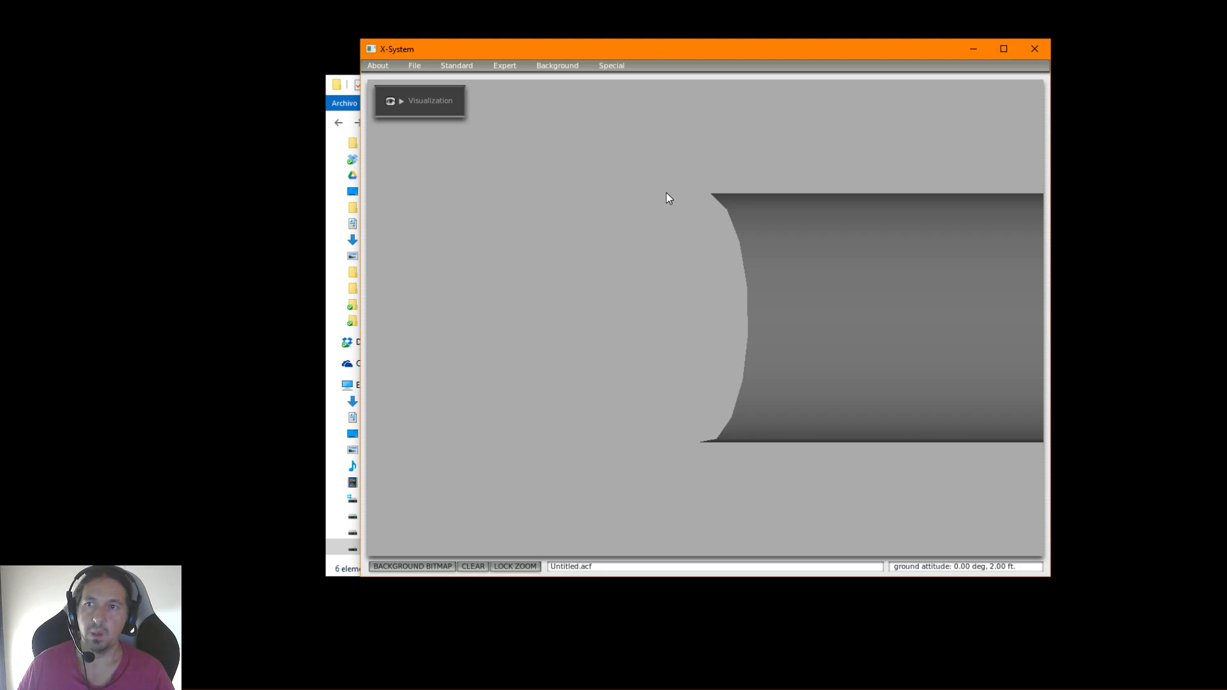
left_click_drag(669, 58, 388, 18)
left_click_drag(764, 531, 1193, 680)
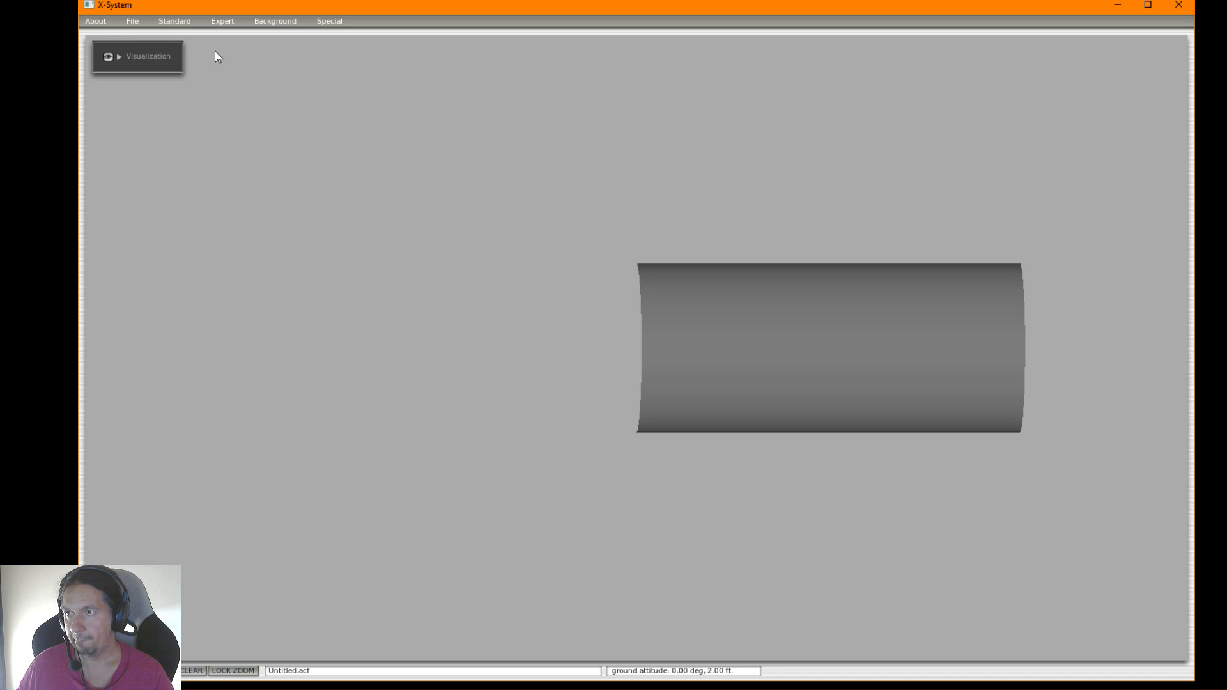
In the Author settings, enter the author's name, design studio JRollonPlanes, description CL415 and notes Inicio
left_click(134, 21)
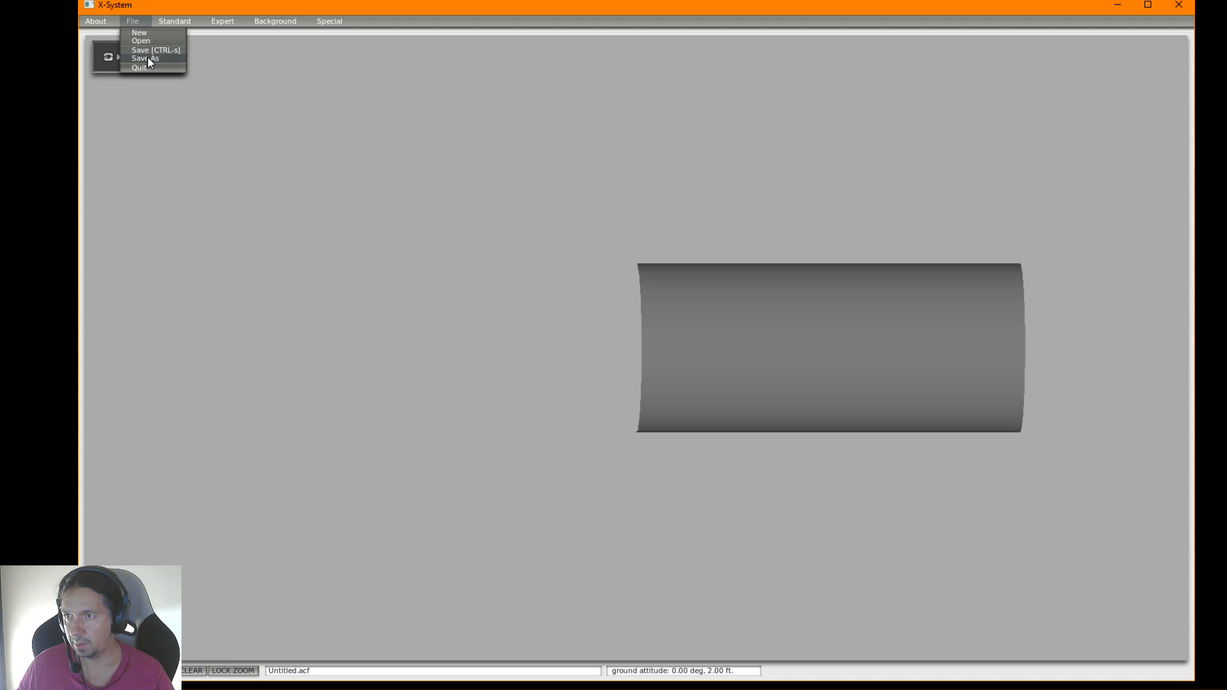
left_click(171, 22)
left_click(173, 32)
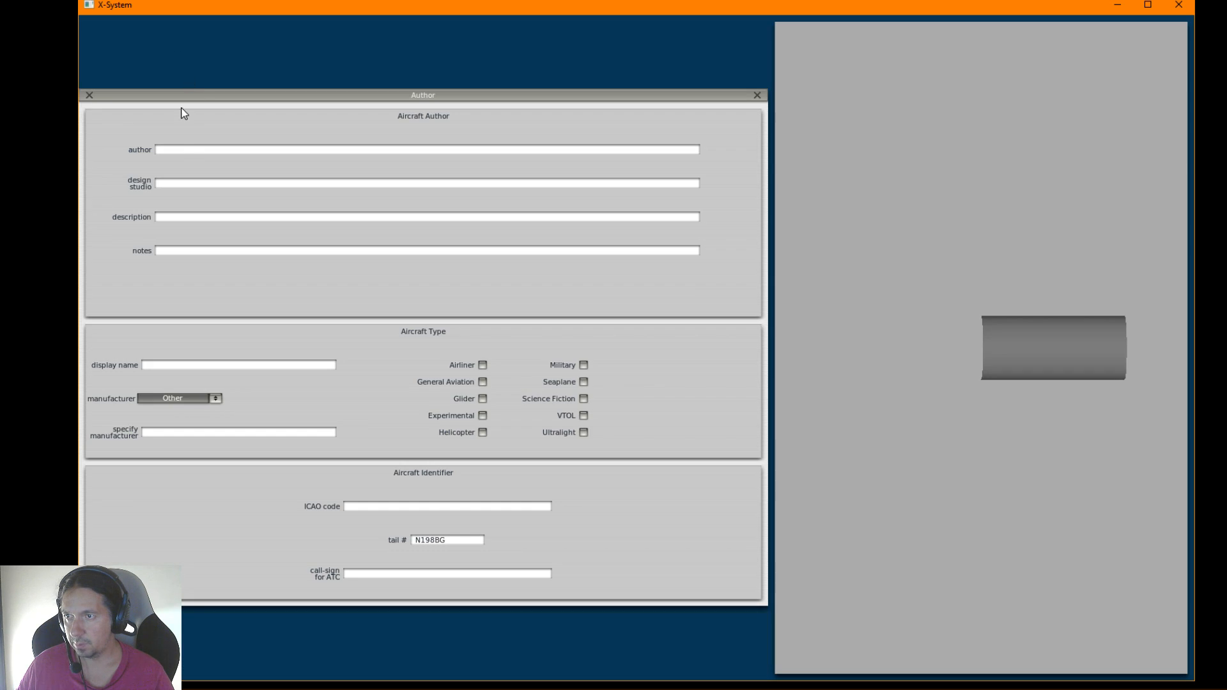
type("J")
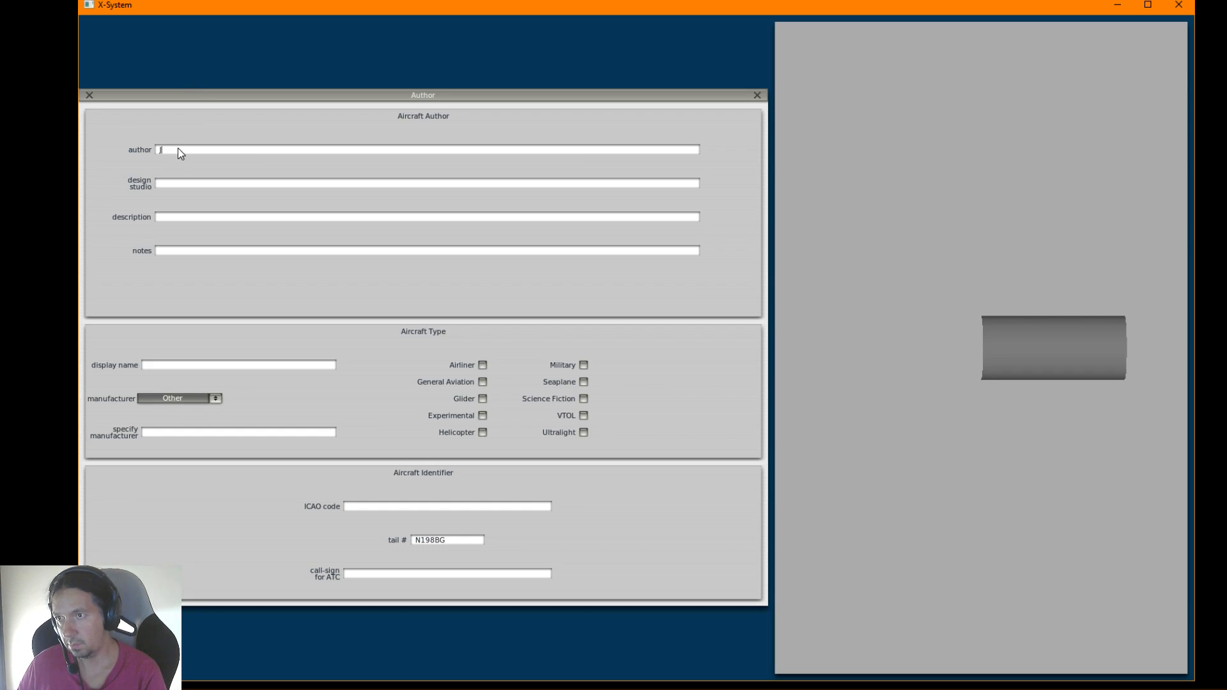
type("RollonPlanes")
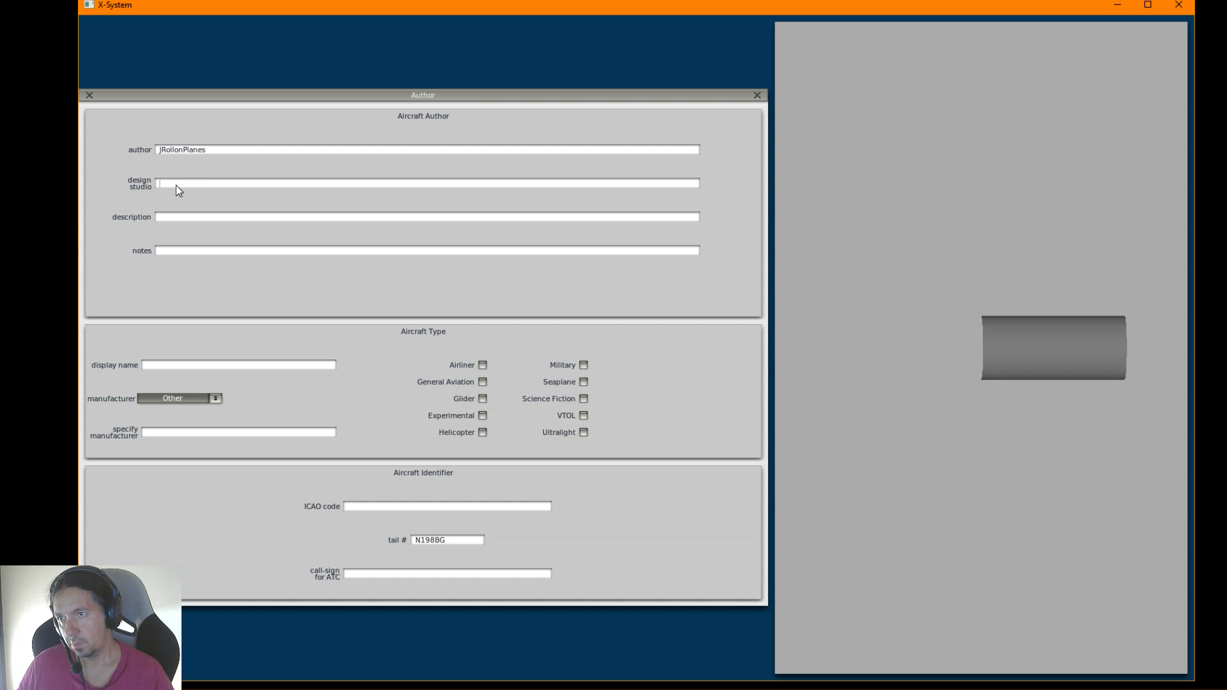
type("J")
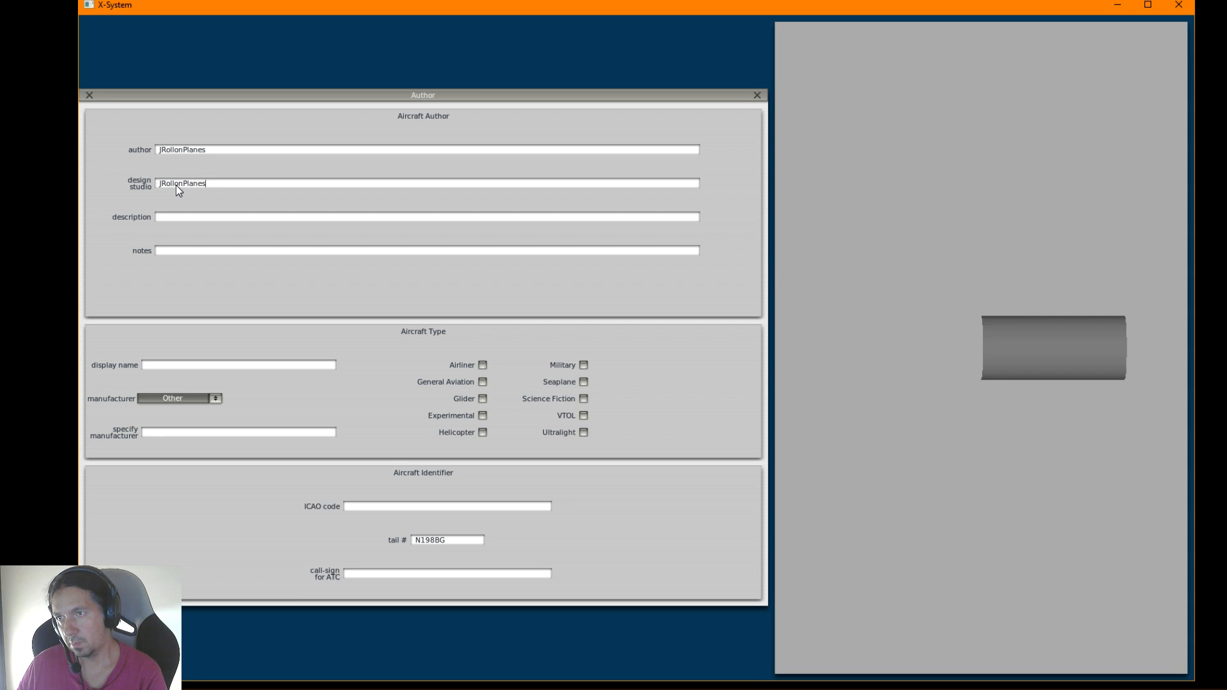
type("CL415")
left_click(170, 252)
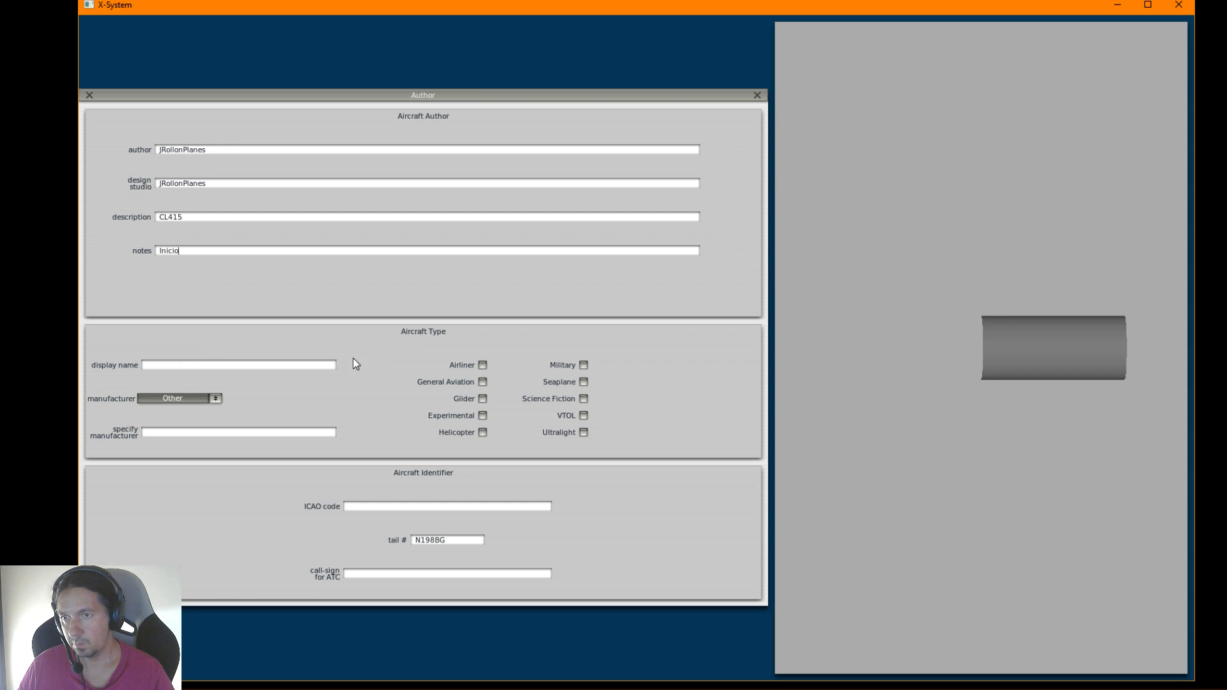
Open the choice of manufacturers for the aircraft type
left_click(215, 399)
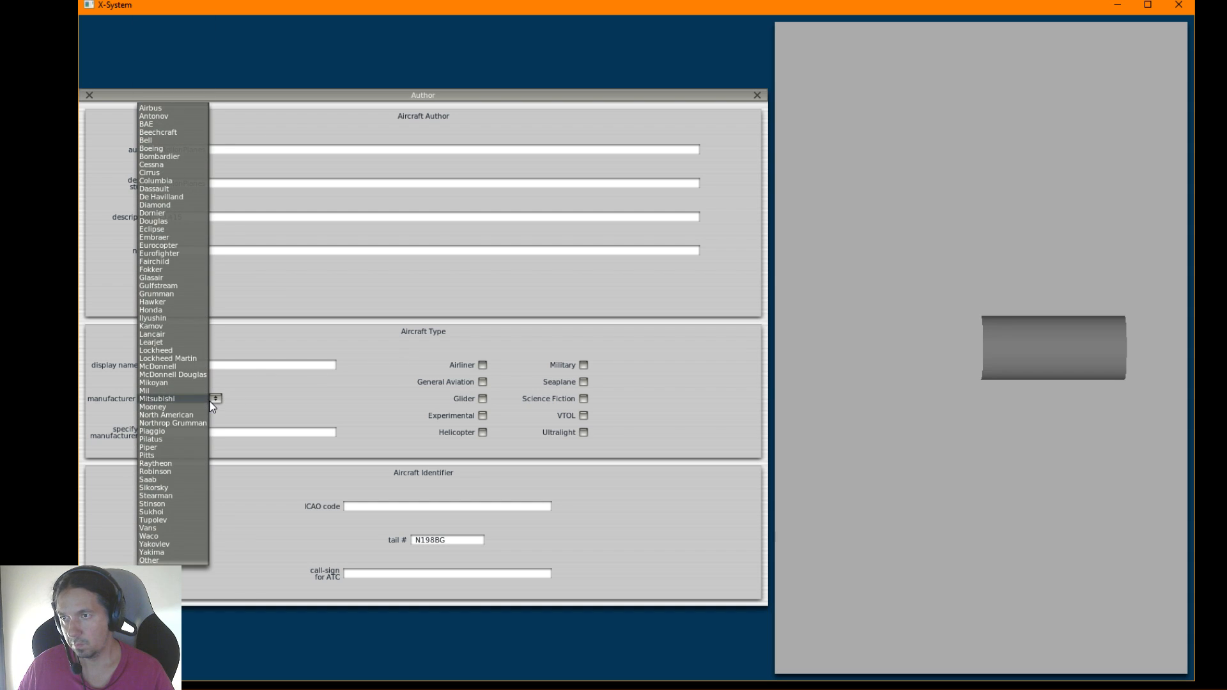
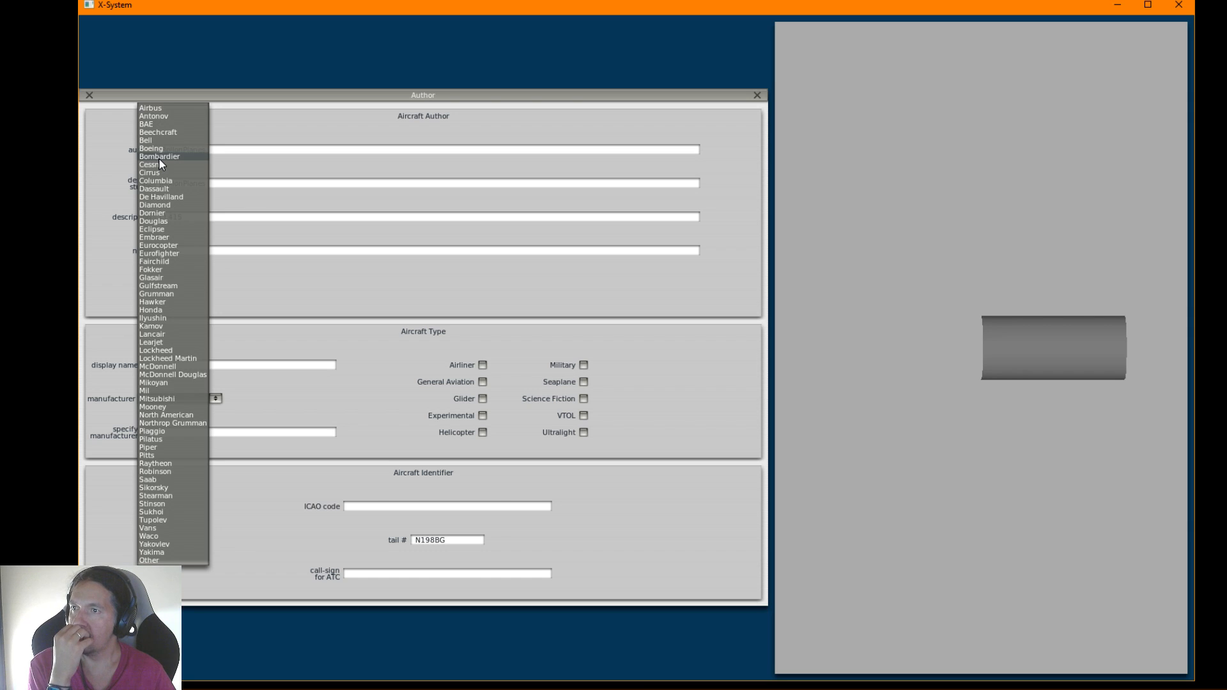
Set the manufacturer to Bombardier and the display name to Bombardier 415, and classify the aircraft as Military and Seaplane
left_click(159, 159)
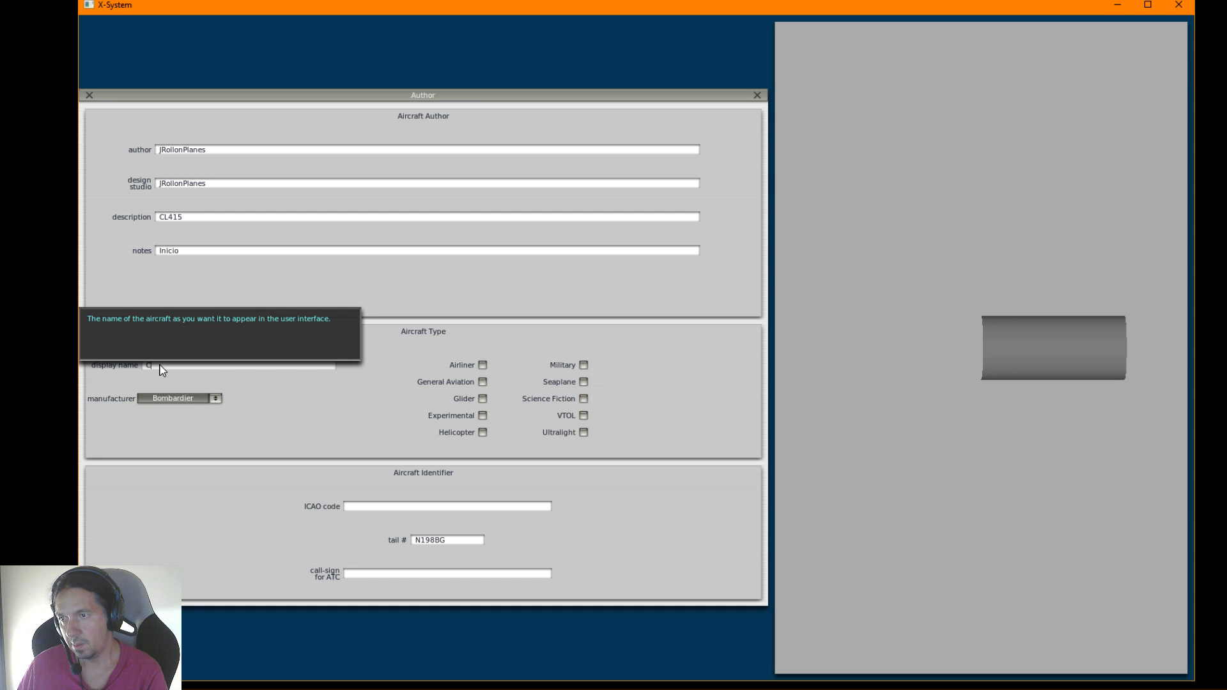
type("Bomb")
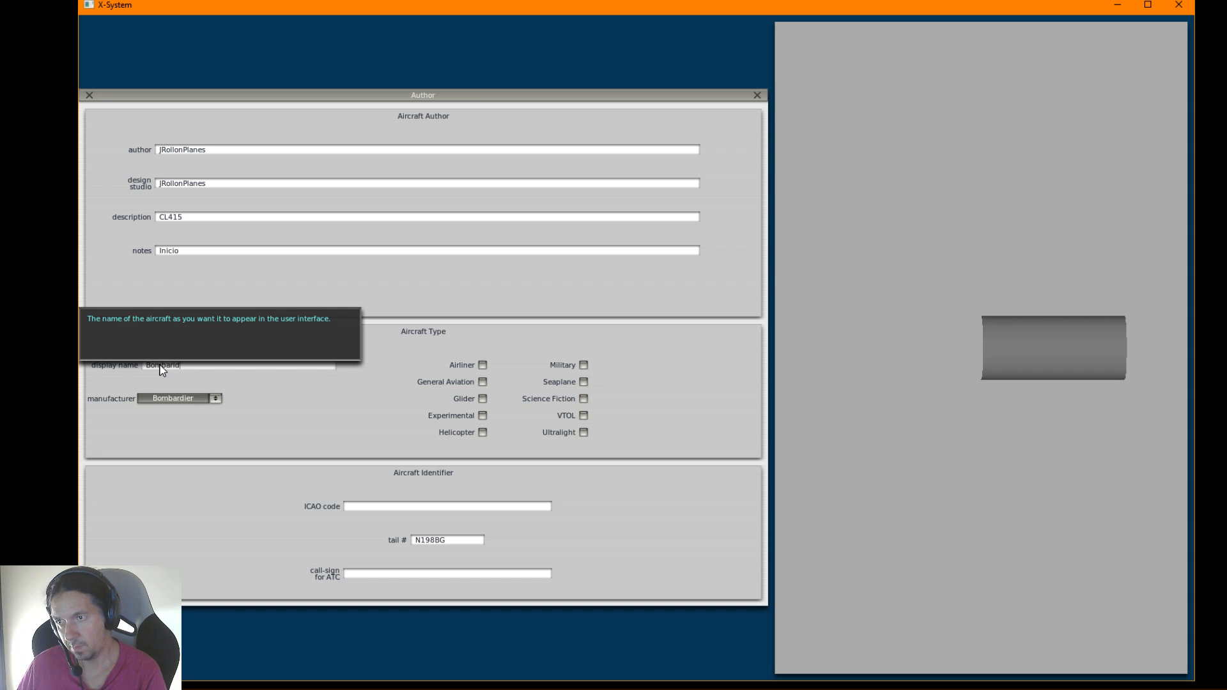
type("arid")
key("BackSpace")
key("BackSpace")
type("dier")
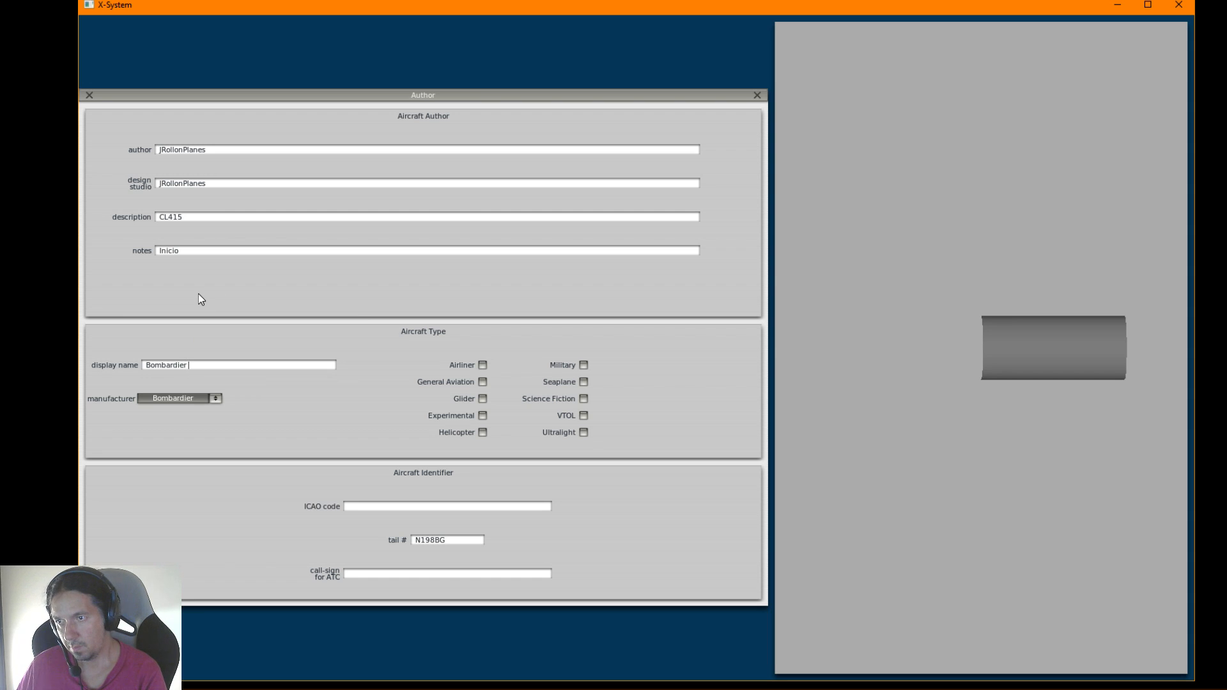
type(" 415")
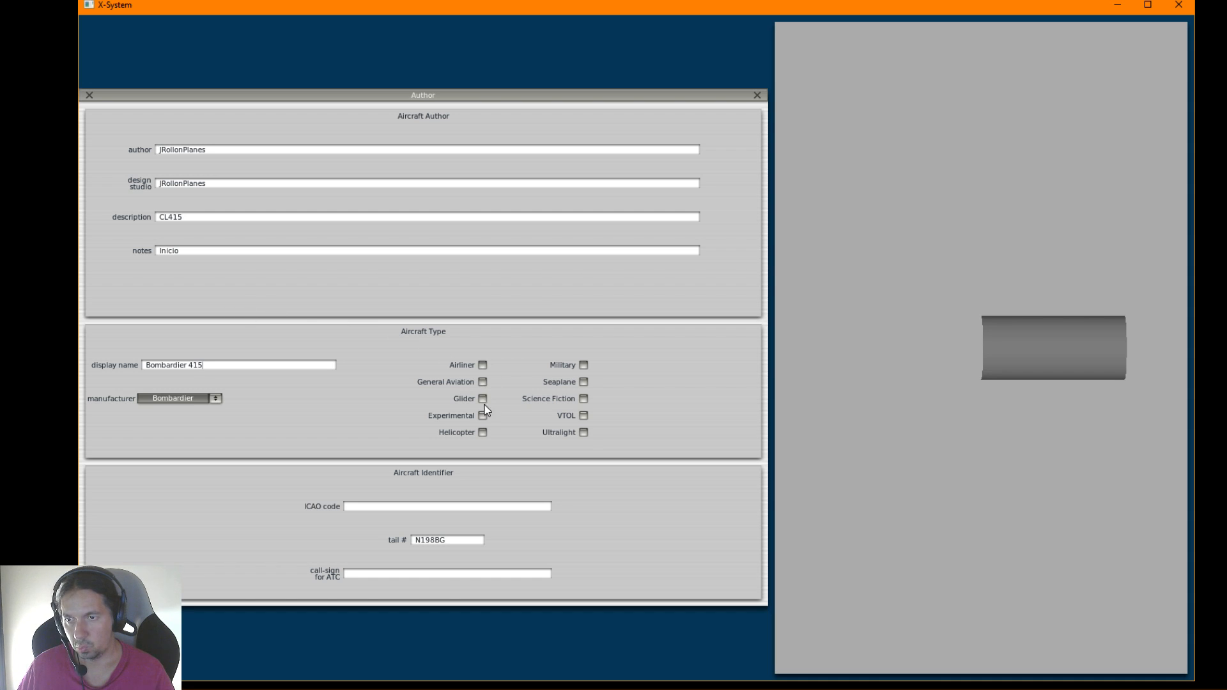
left_click(584, 365)
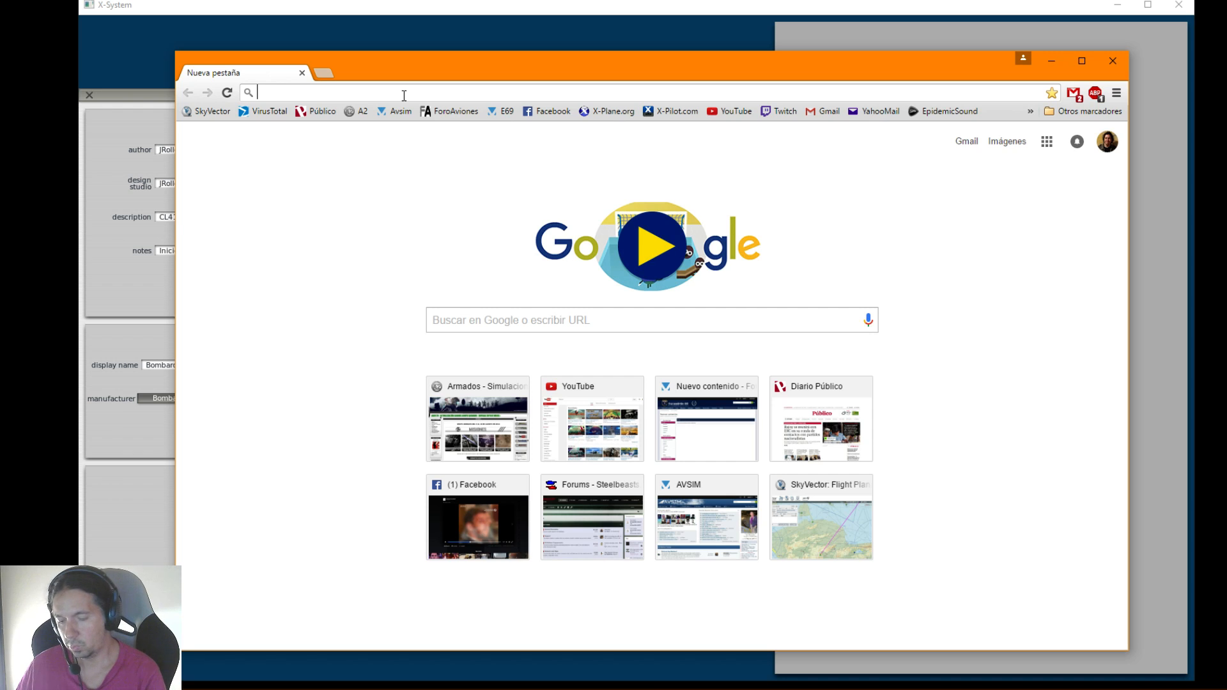
In the web browser, search for "icao canadair cl-415" and open the ICAO Aircraft Codes table on flugzeuginfo.net
type("icao")
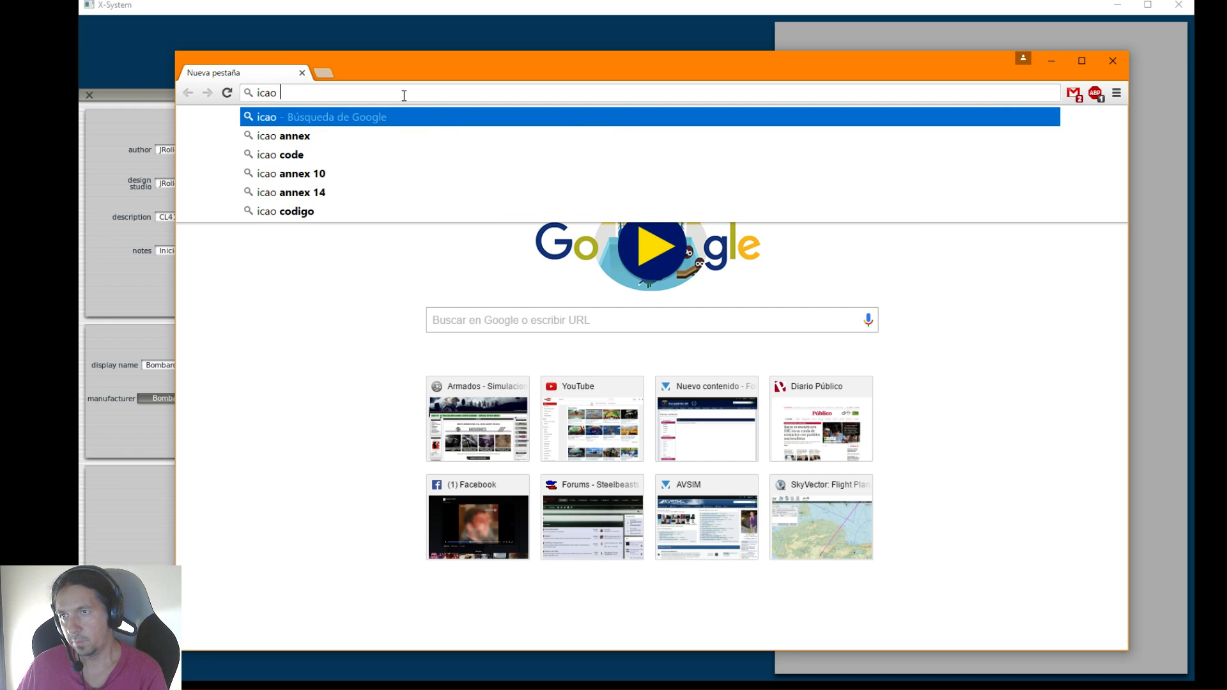
type(" can")
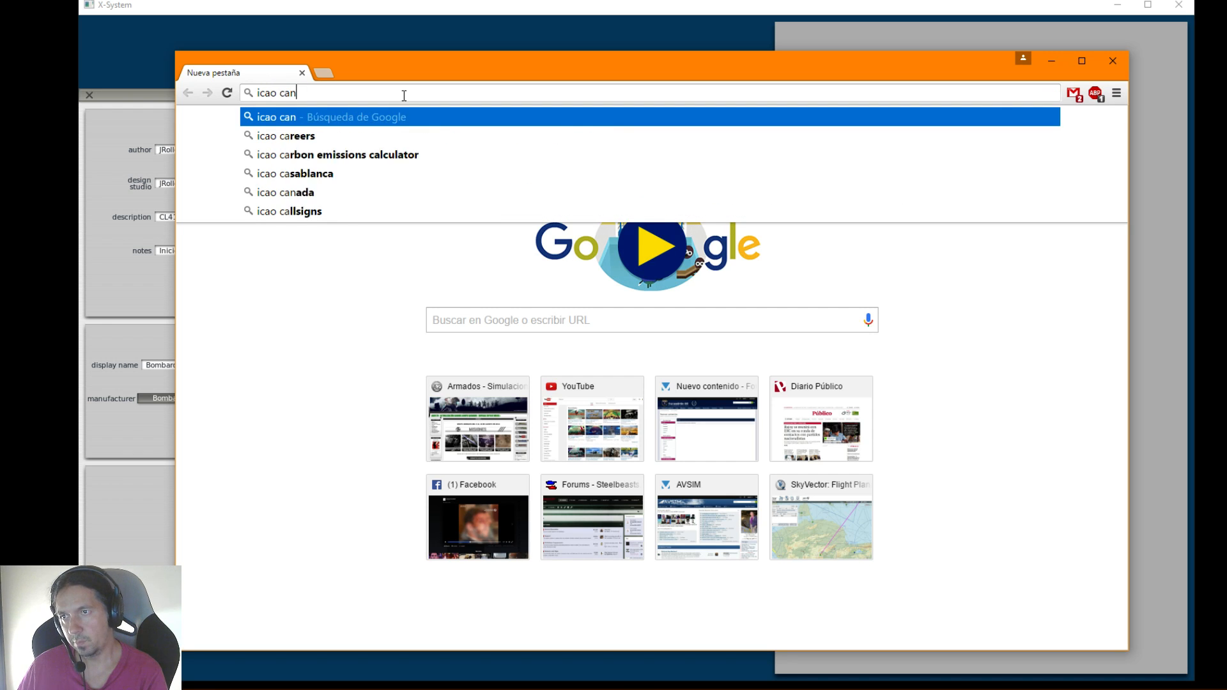
type("adair cl")
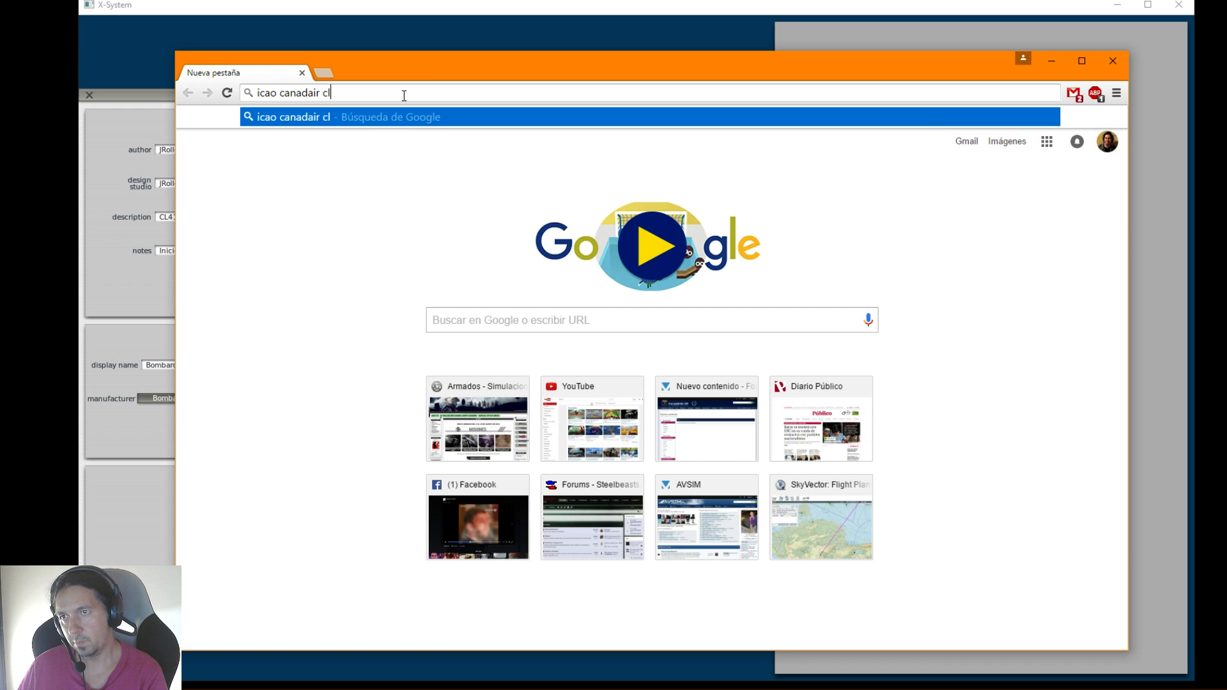
type("-415")
key("Return")
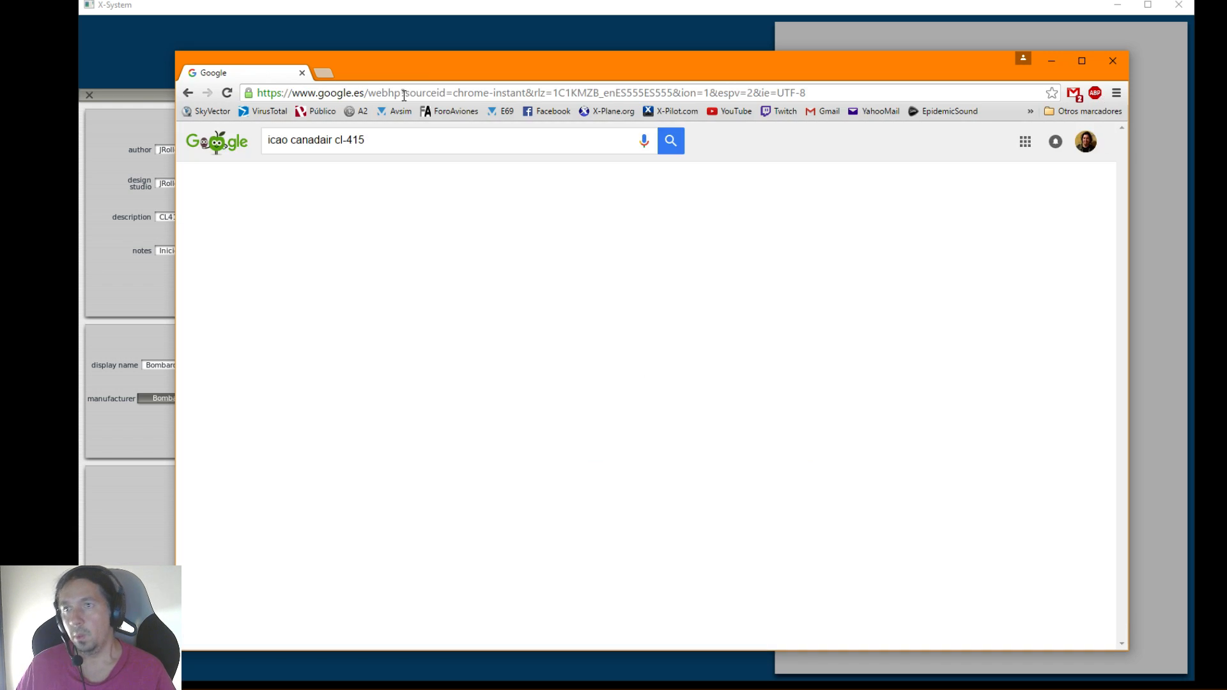
left_click(398, 301)
scroll(449, 393, "down", 3)
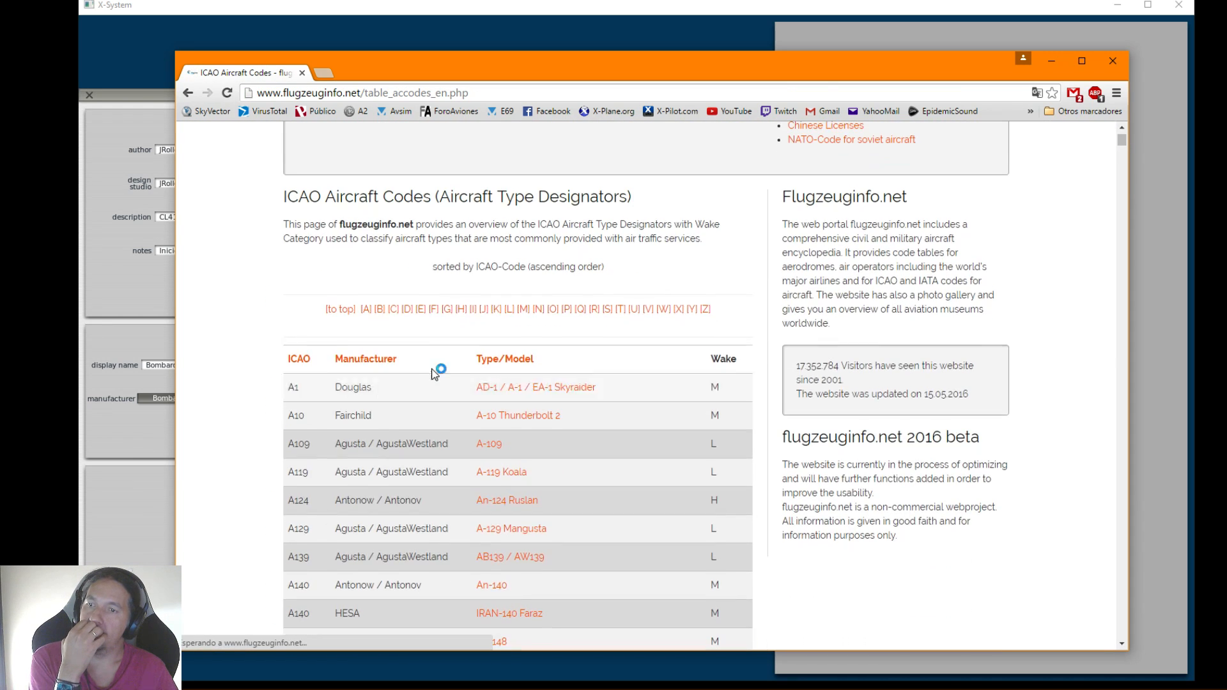
Look through the C and B sections of the ICAO code table for the aircraft's entry
left_click(393, 309)
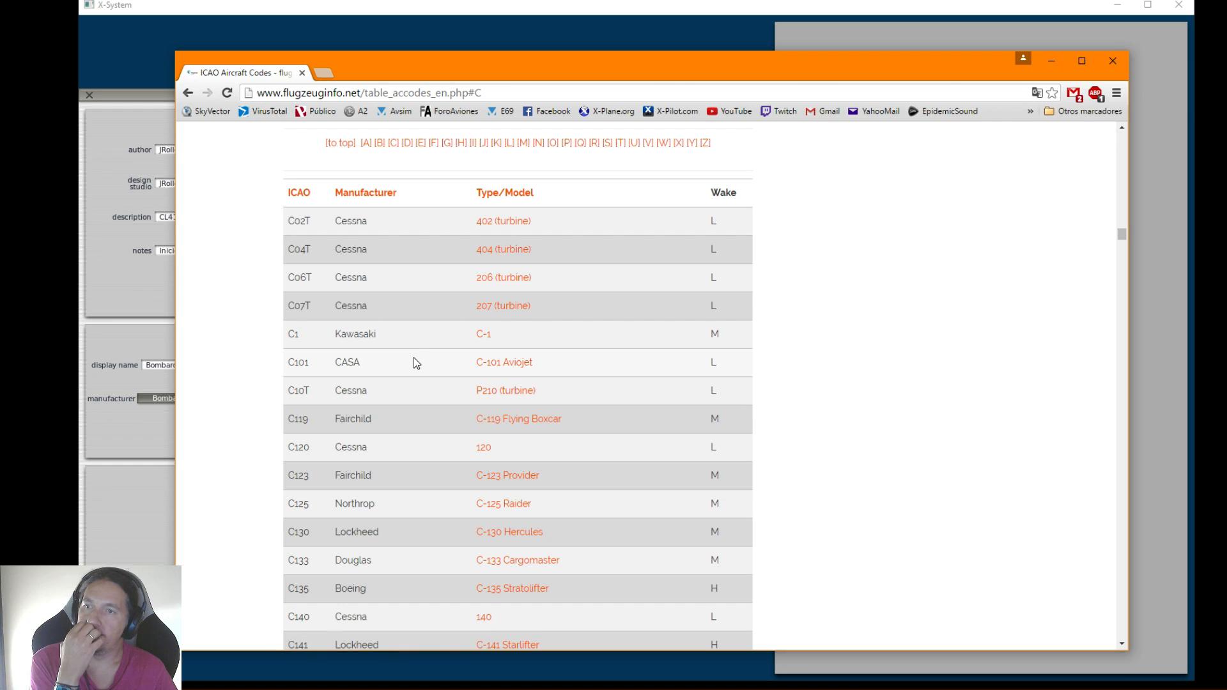
scroll(418, 360, "down", 5)
scroll(415, 355, "down", 15)
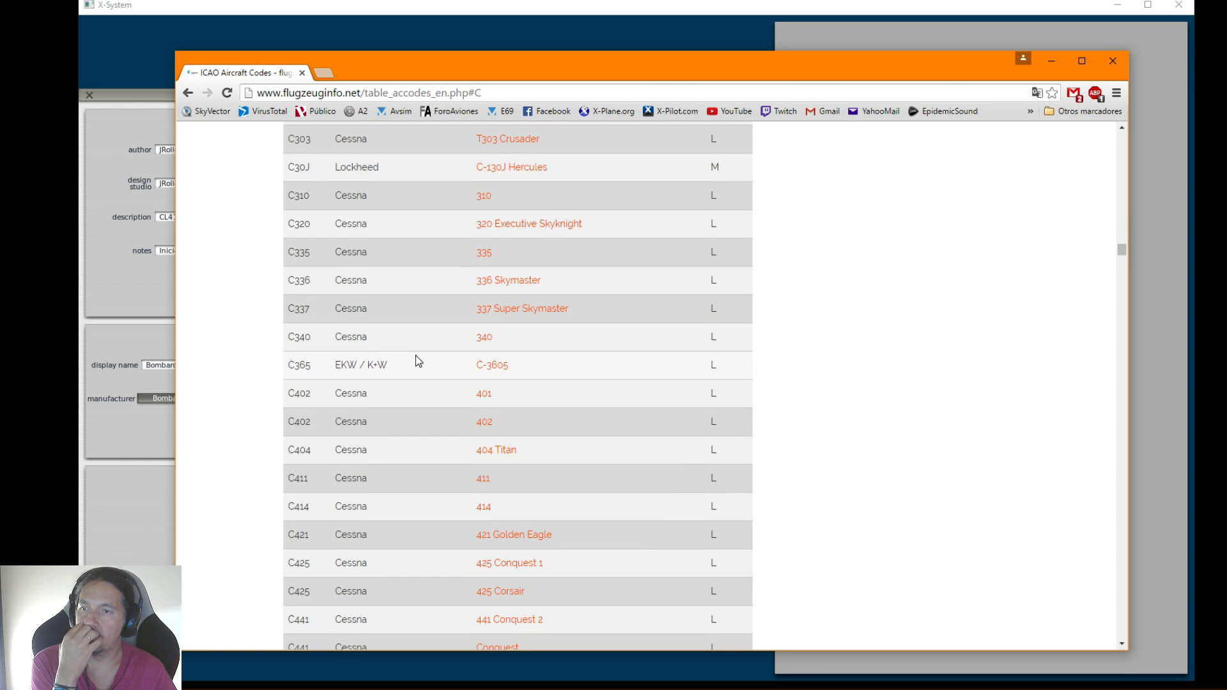
scroll(415, 356, "up", 20)
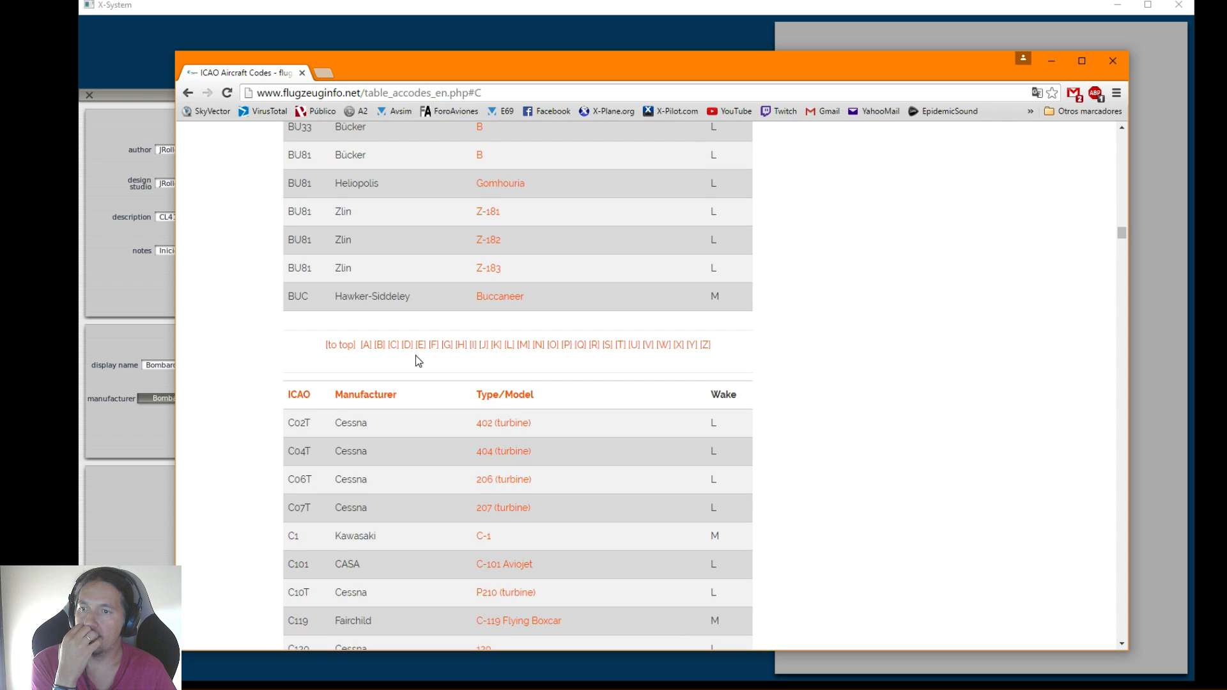
scroll(415, 355, "up", 5)
scroll(415, 355, "down", 4)
scroll(415, 356, "up", 1)
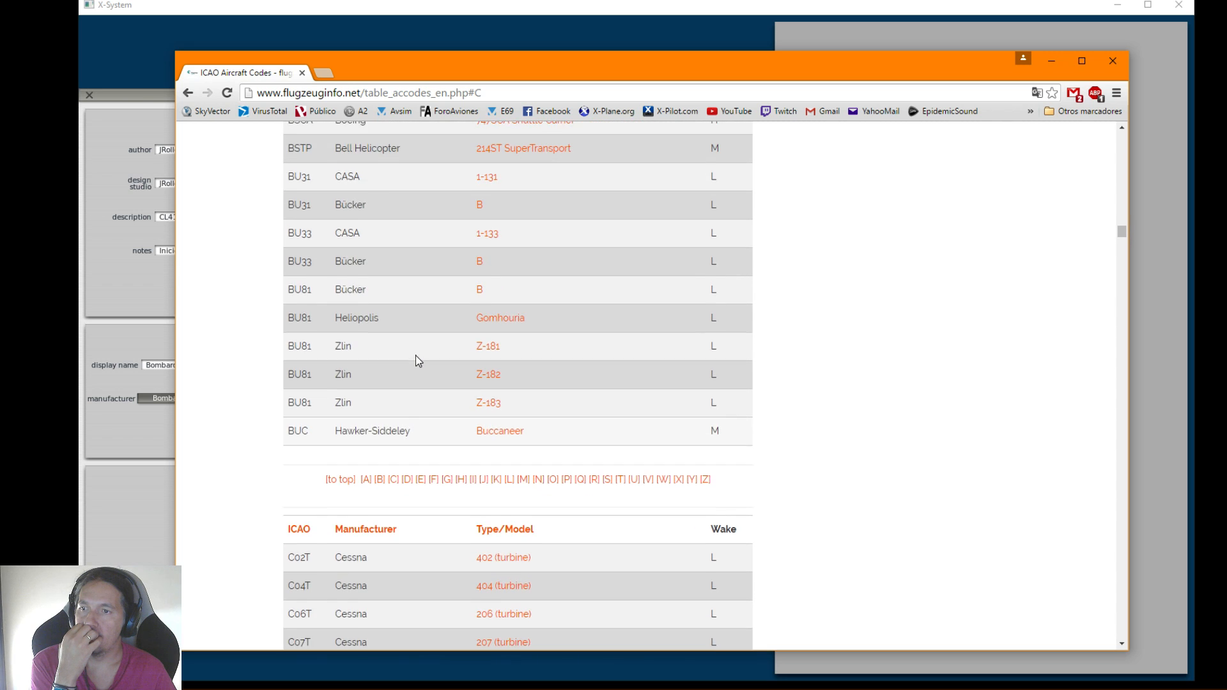
scroll(416, 356, "down", 3)
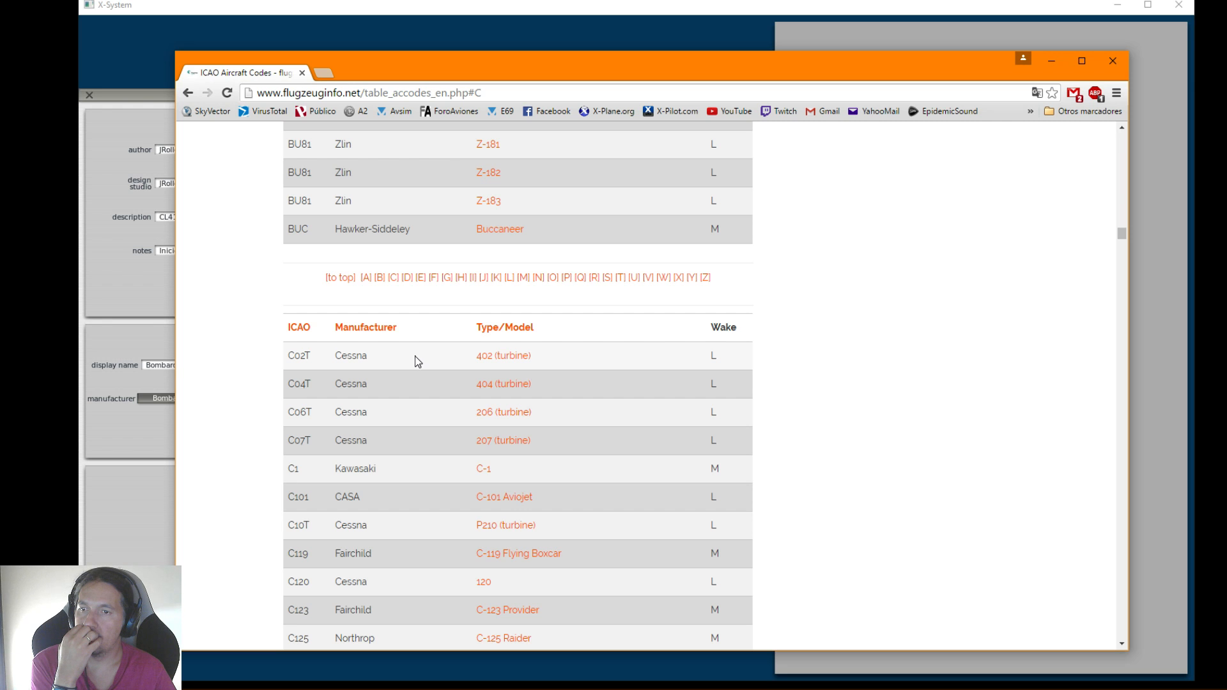
scroll(415, 355, "up", 3)
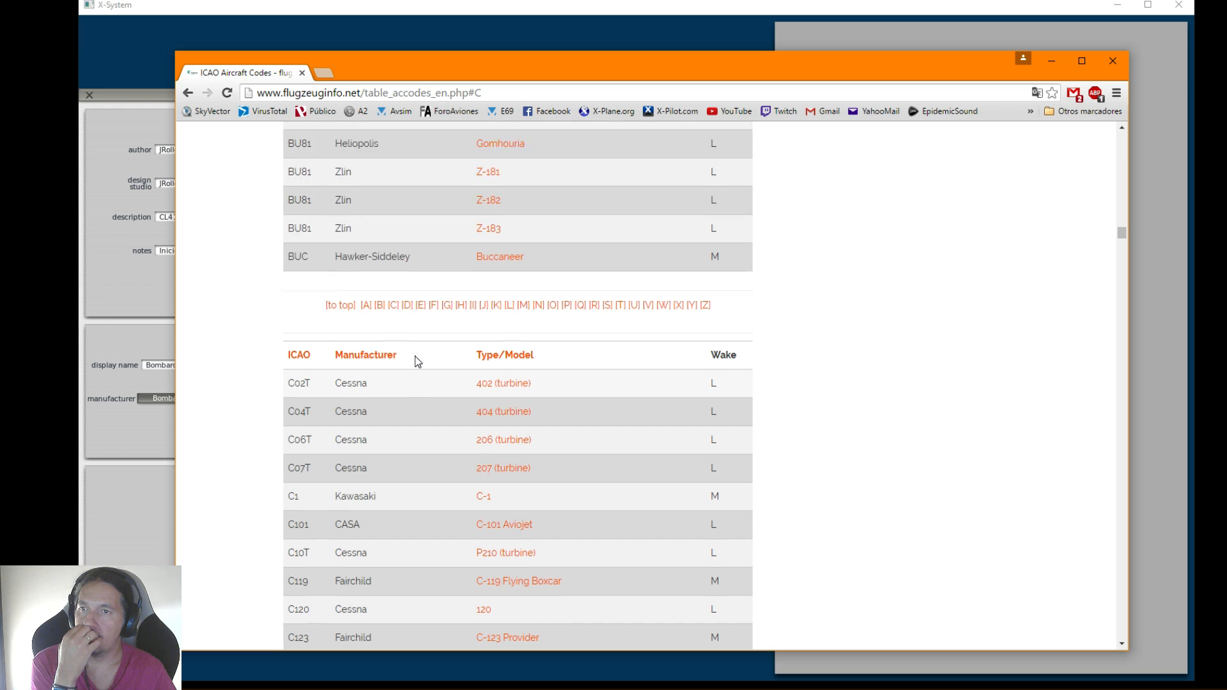
scroll(417, 357, "down", 2)
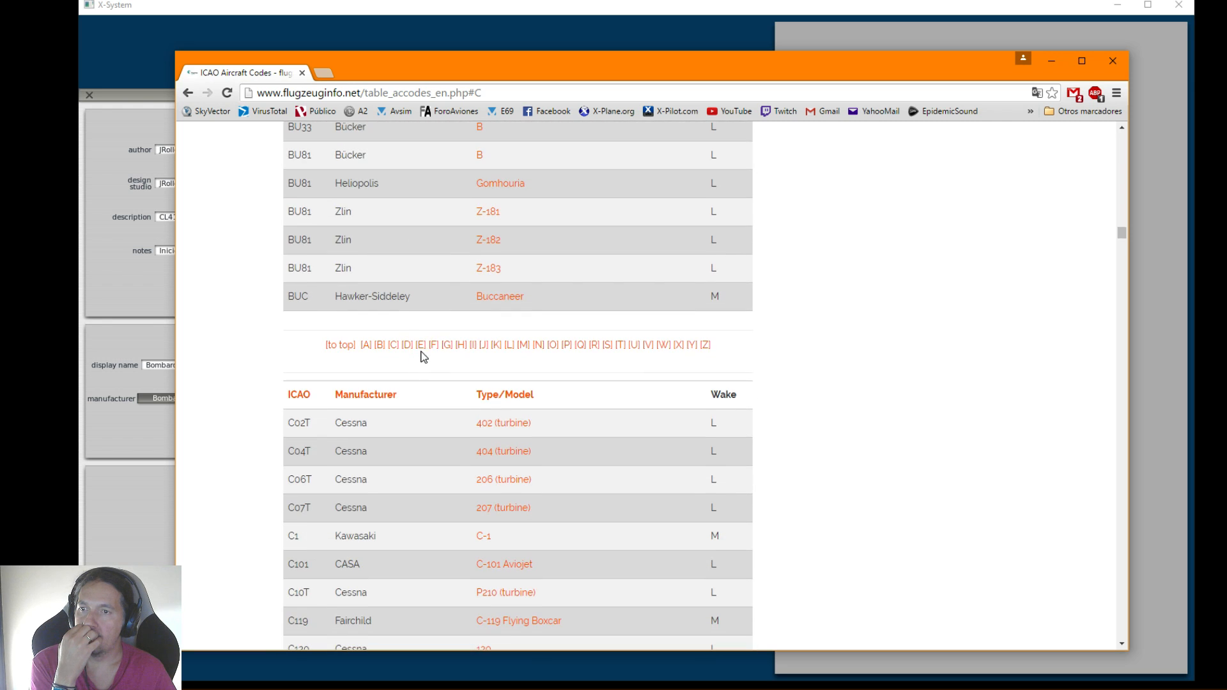
left_click(380, 345)
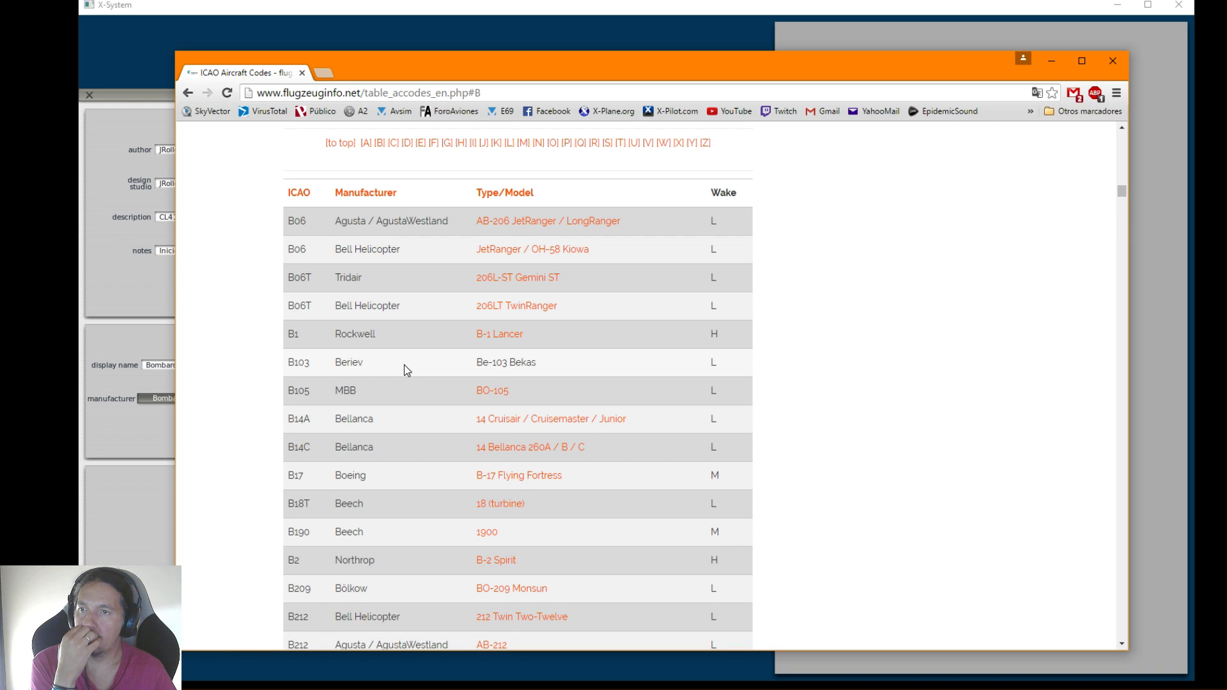
Find cl-415 within the code table page and select the ICAO code in its row
key("ctrl+f")
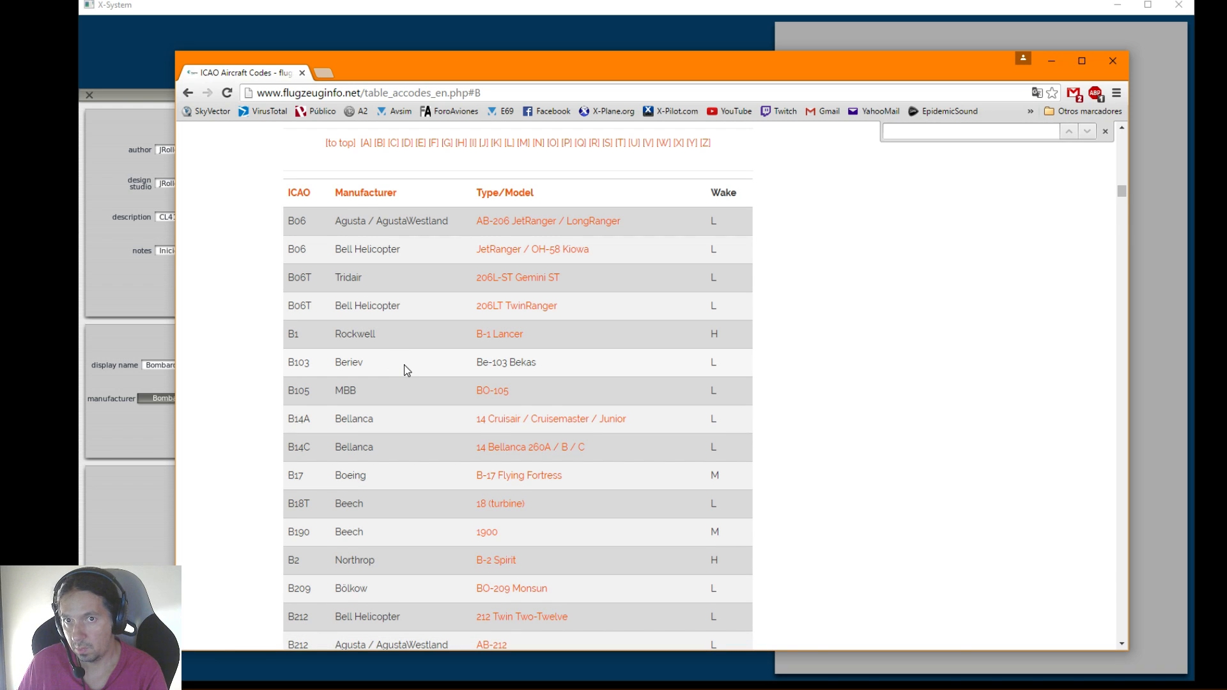
type("cl-415")
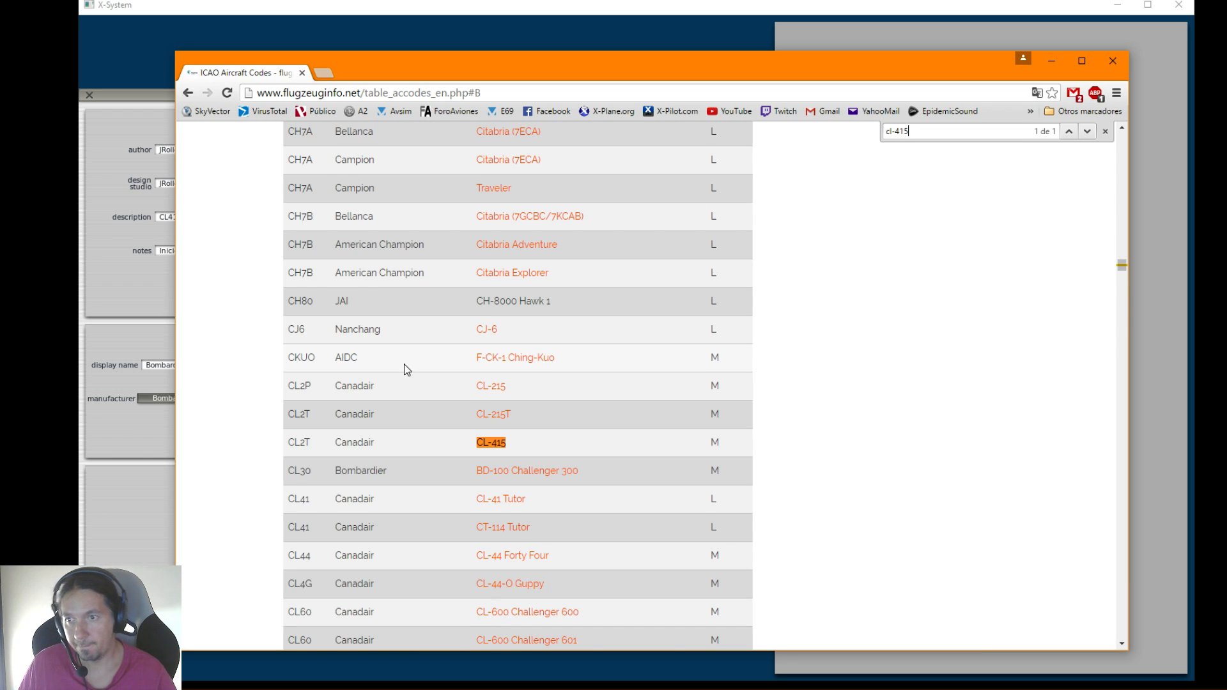
left_click_drag(311, 443, 287, 444)
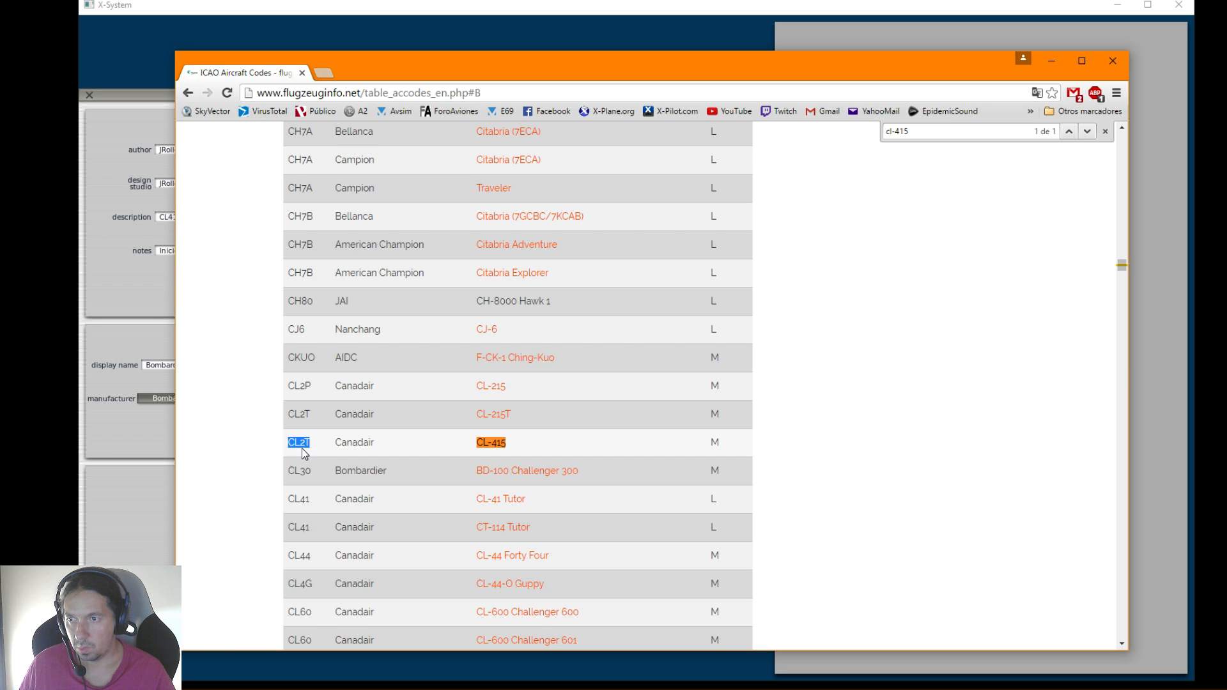
Back in Plane-Maker, enter CL2T as the aircraft's ICAO code
left_click(145, 507)
left_click(358, 508)
type("CL2T")
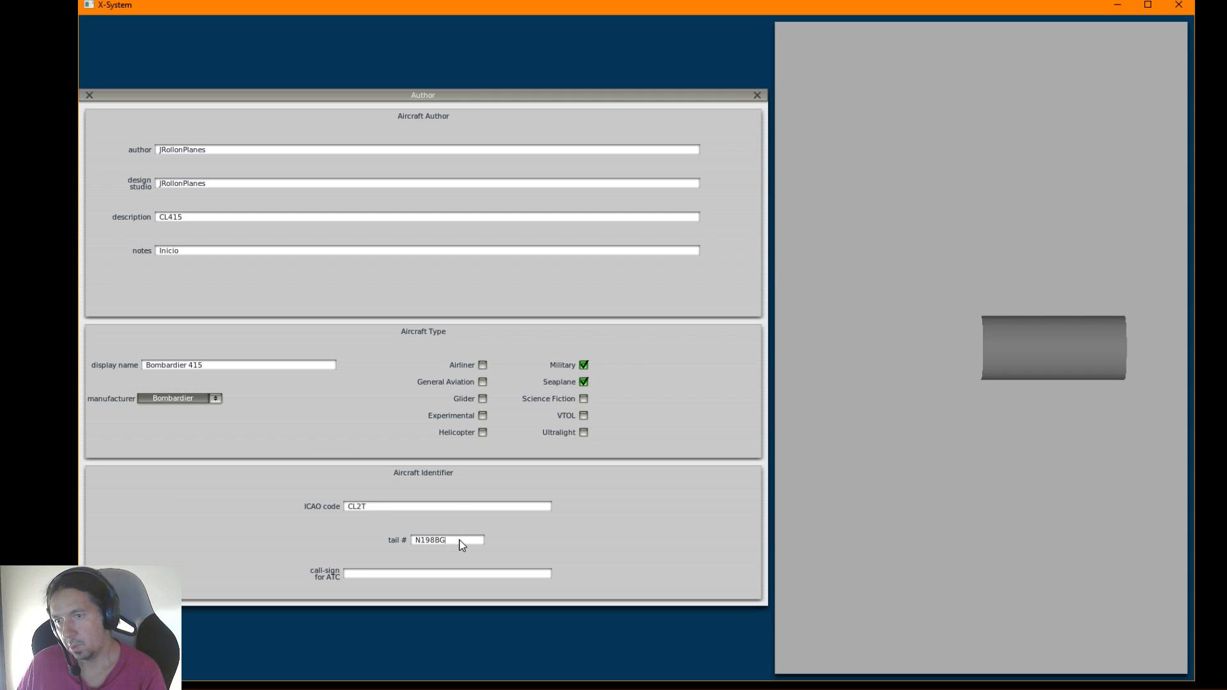
Replace the aircraft's tail number with EC-JRM
key("BackSpace")
key("BackSpace")
key("BackSpace")
key("BackSpace")
key("BackSpace")
key("BackSpace")
type("ec")
key("BackSpace")
key("BackSpace")
type("ECJRM")
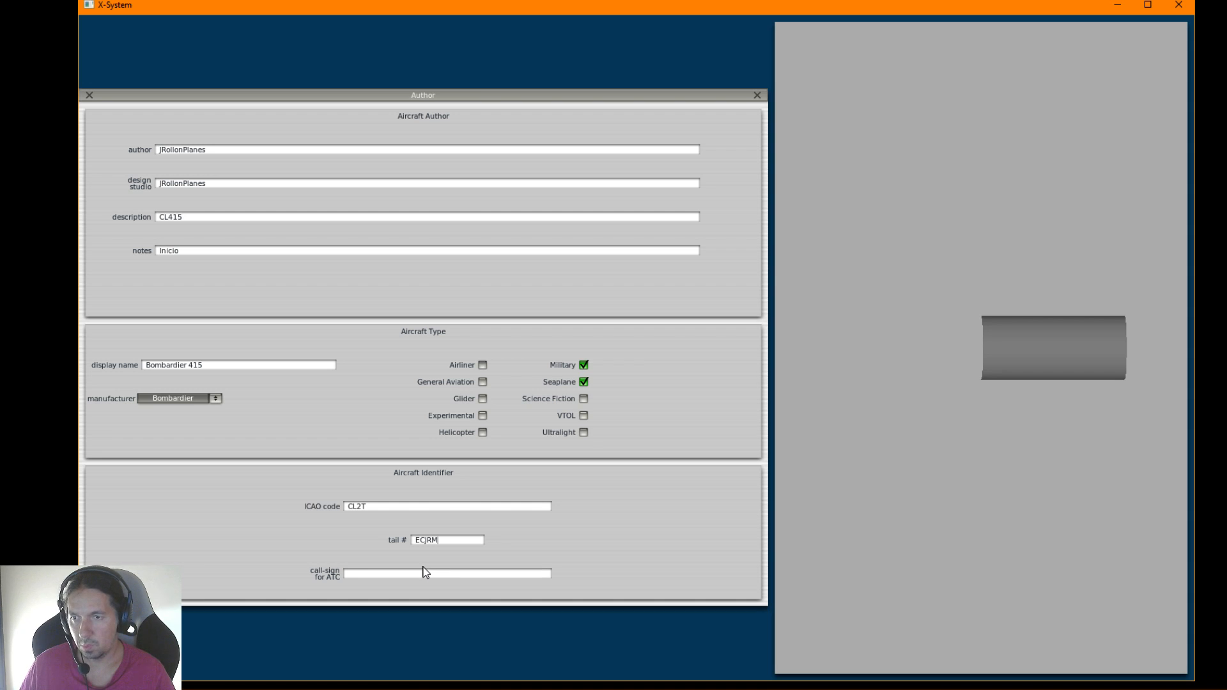
left_click(425, 541)
type("-")
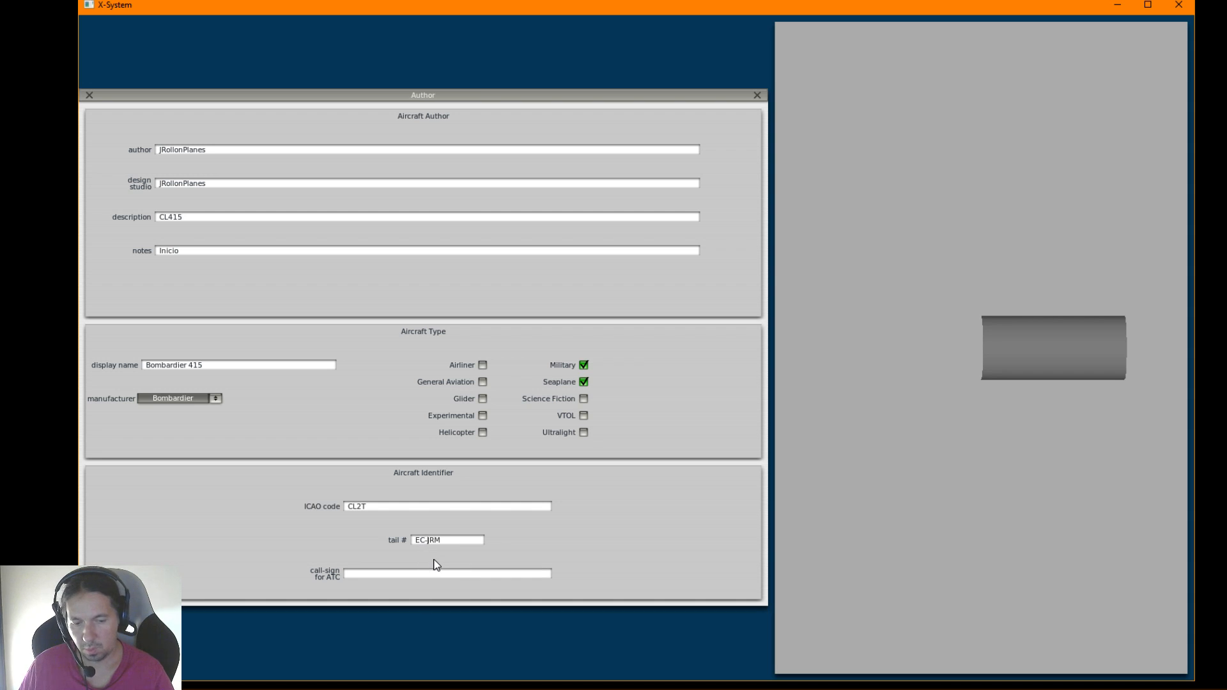
Enter BOTIJO as the call-sign for ATC and close the Author settings
left_click(380, 575)
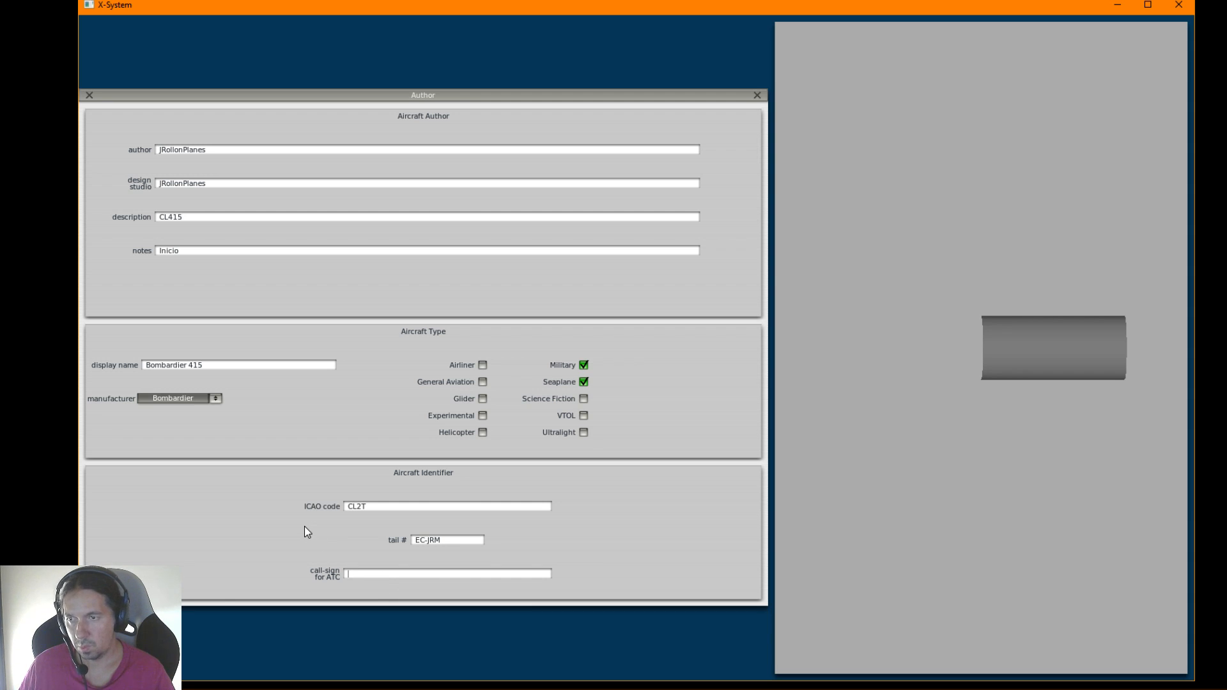
type("BOTI")
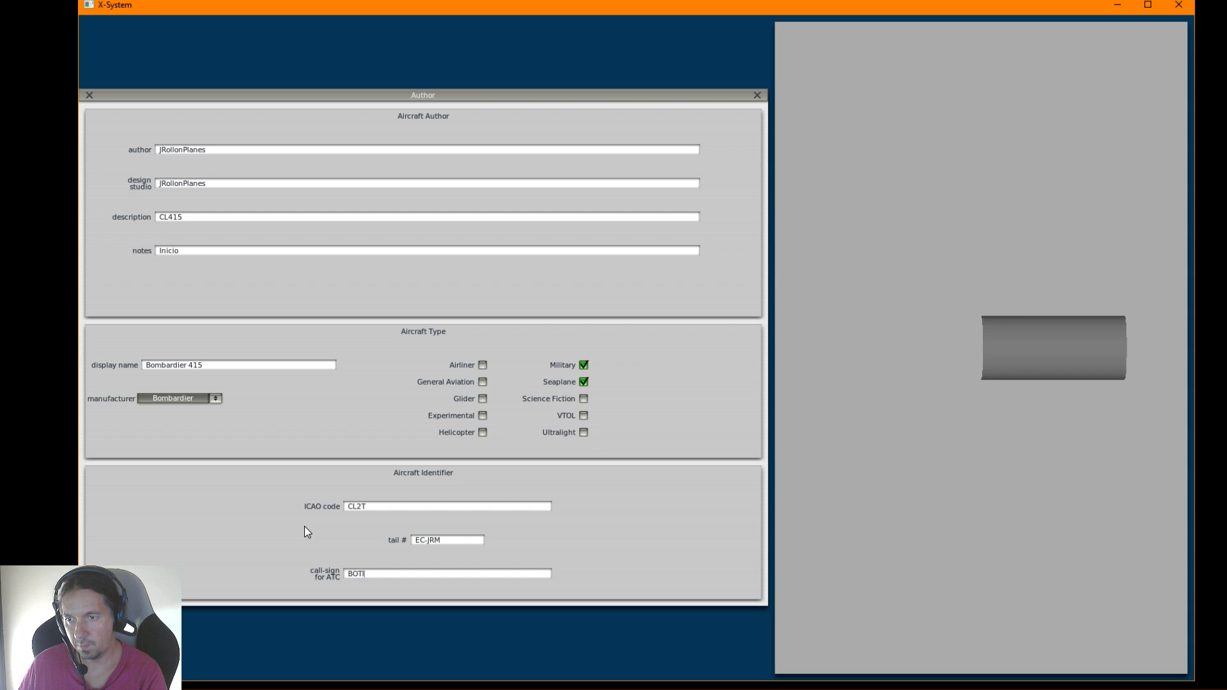
type("JO")
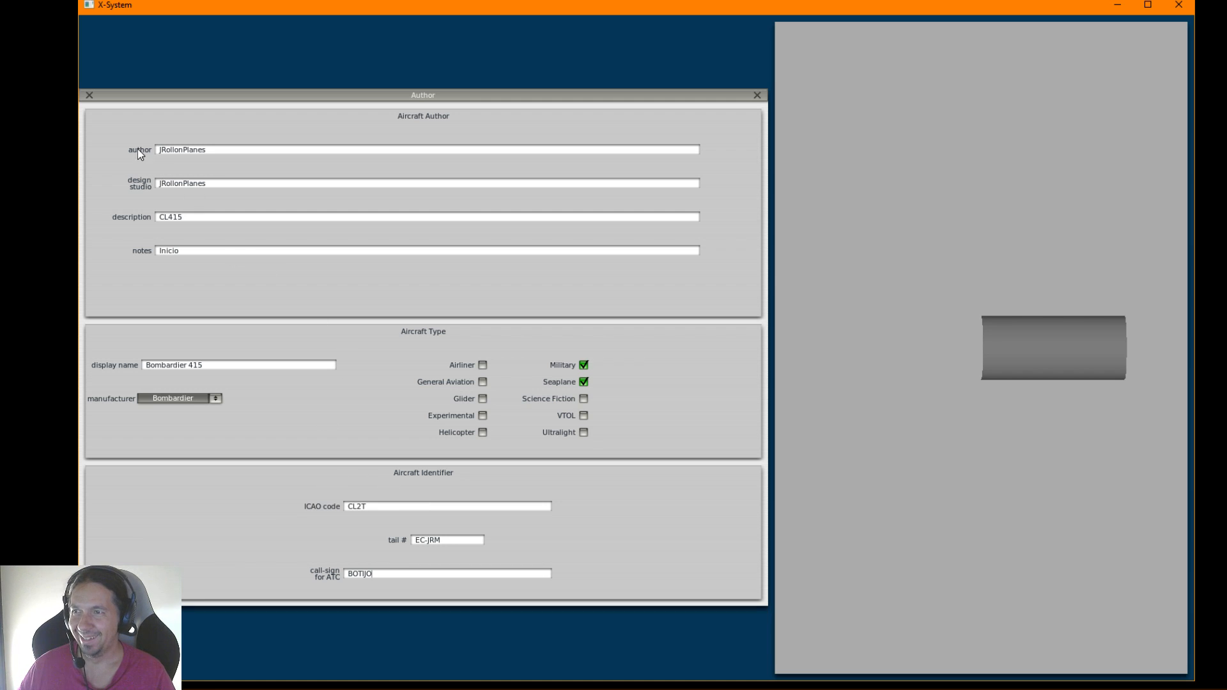
left_click(90, 94)
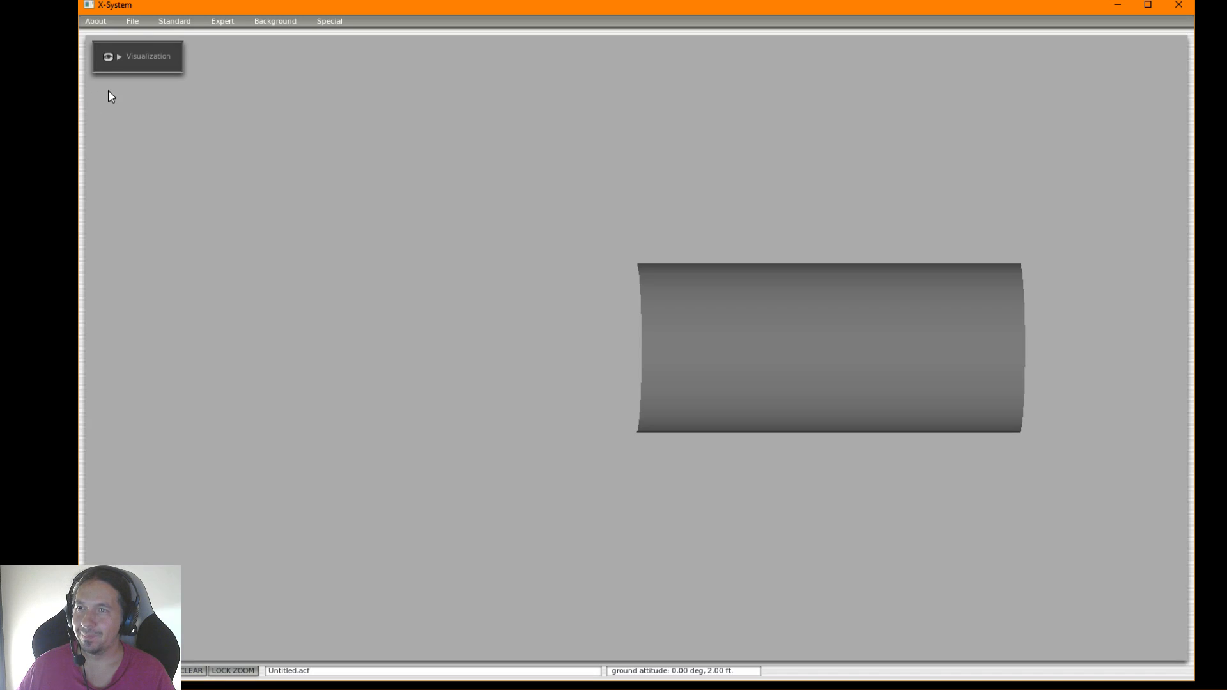
Try to save the new aircraft and acknowledge the Vne warning
left_click(136, 25)
left_click(142, 51)
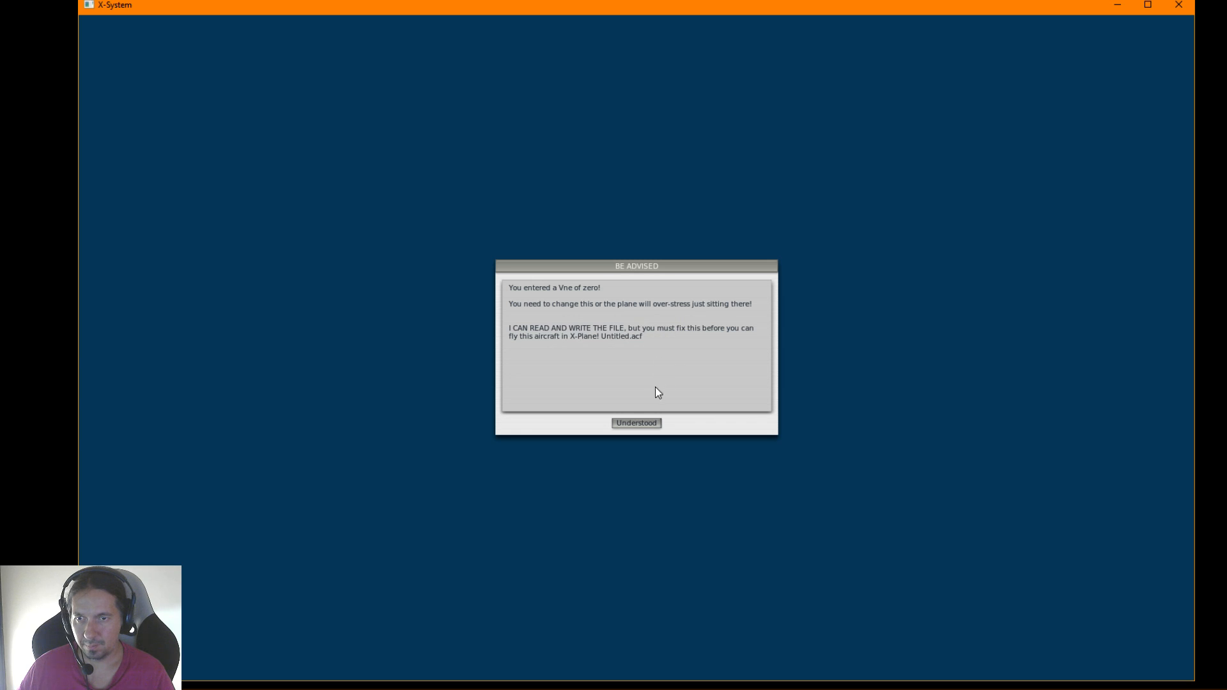
left_click(638, 424)
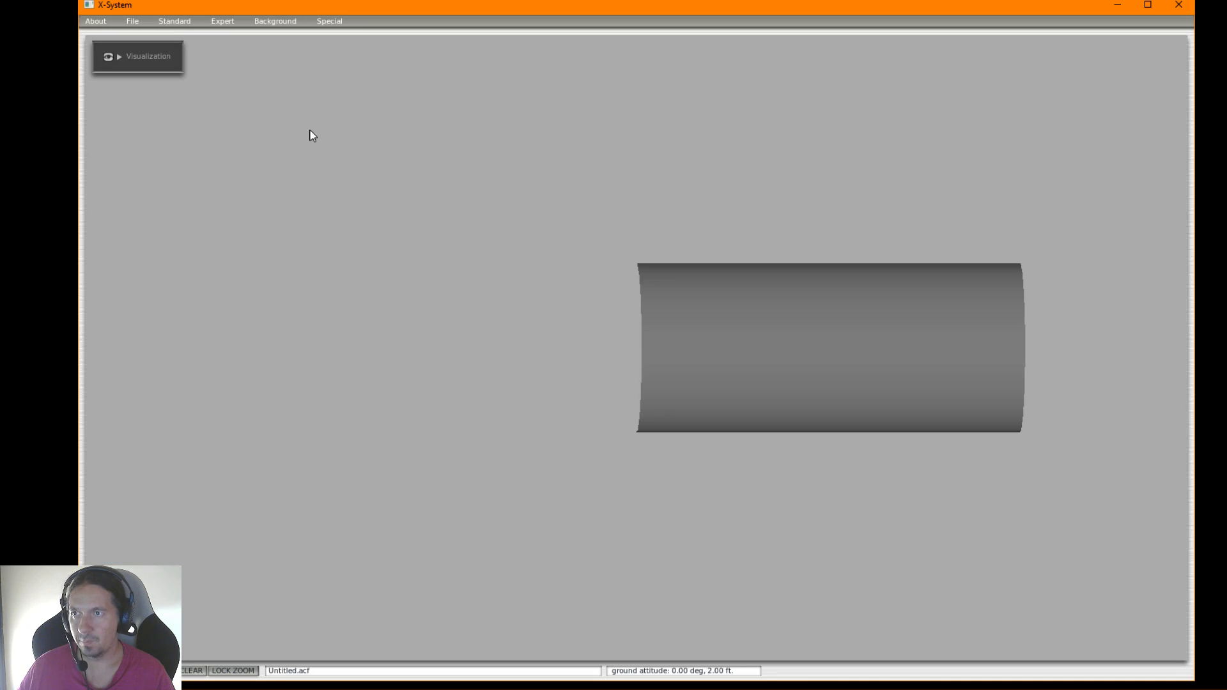
In the Viewpoint settings, set Vne to 200 and close them
left_click(175, 22)
left_click(184, 41)
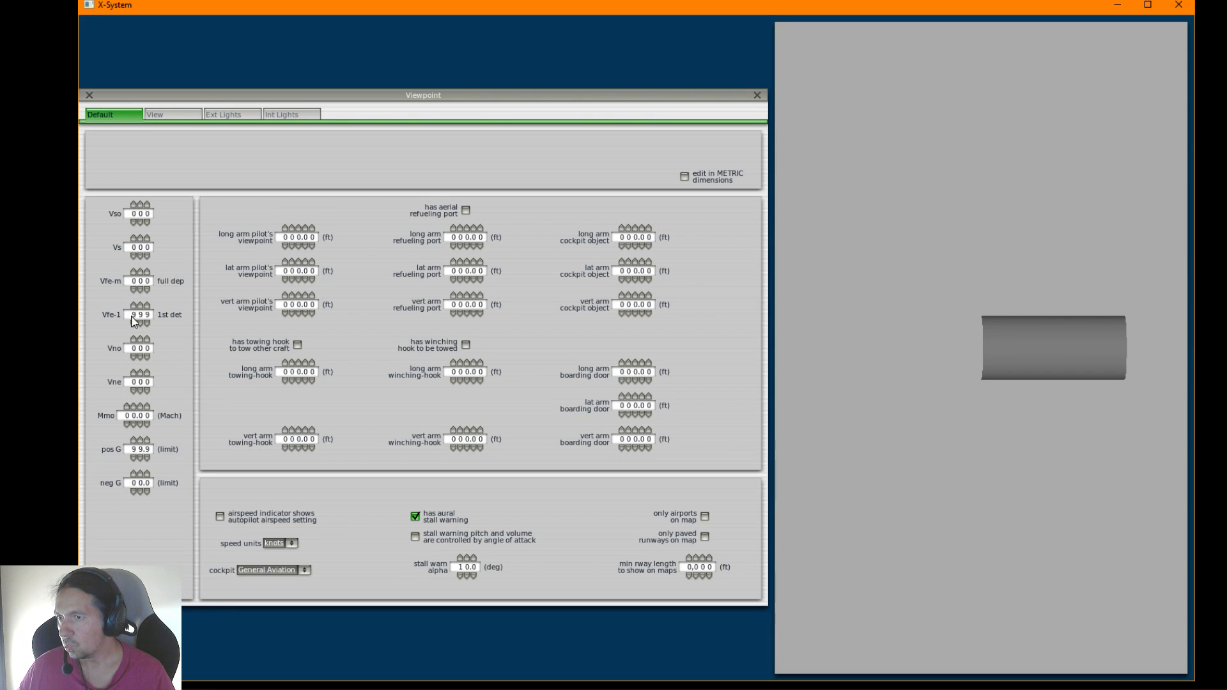
left_click(133, 373)
left_click(134, 373)
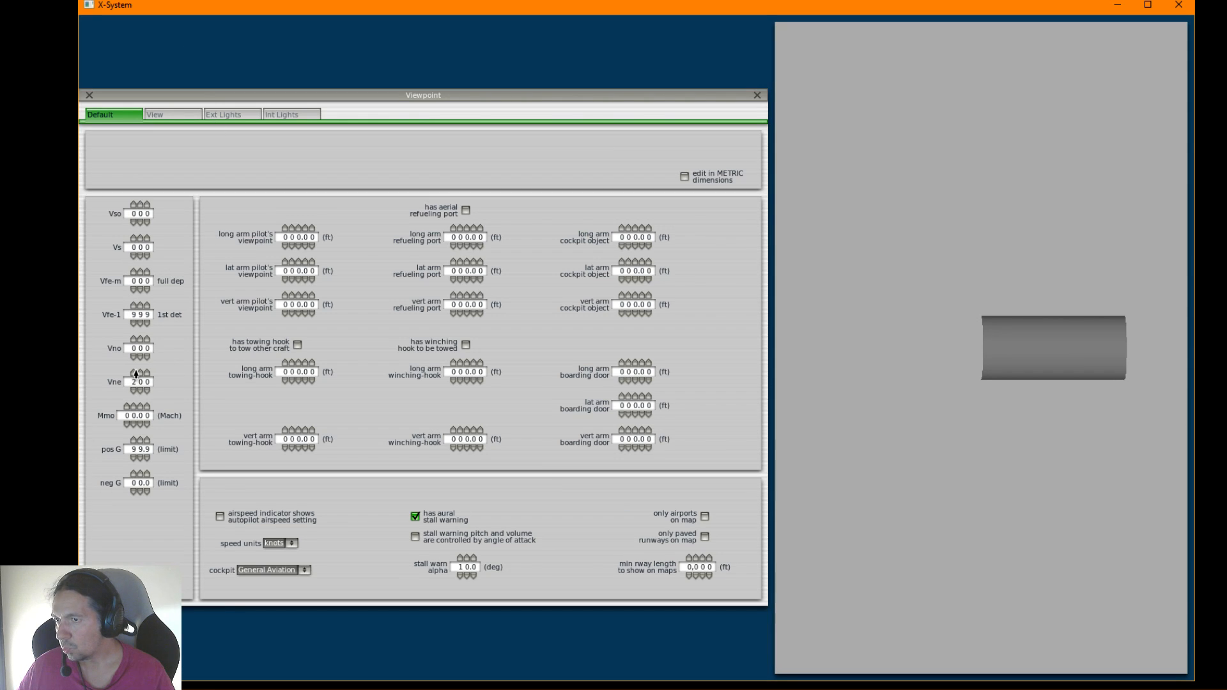
left_click(90, 95)
Try to save the aircraft again and acknowledge the empty weight warning
left_click(133, 23)
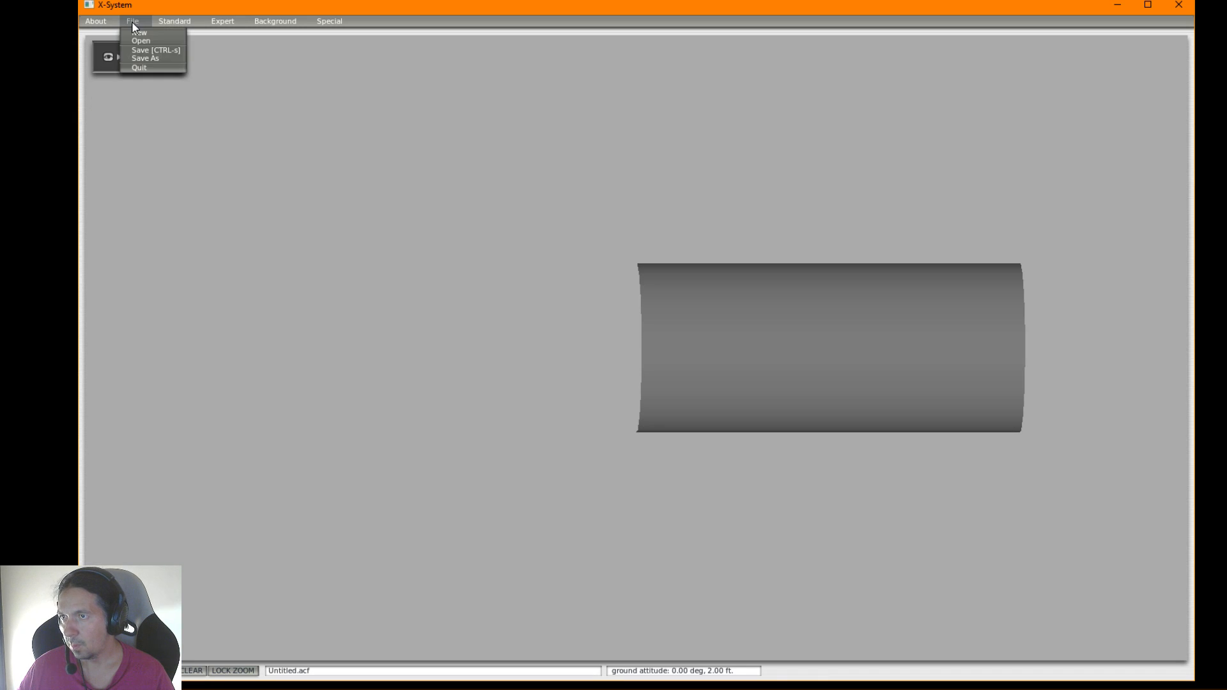
left_click(142, 53)
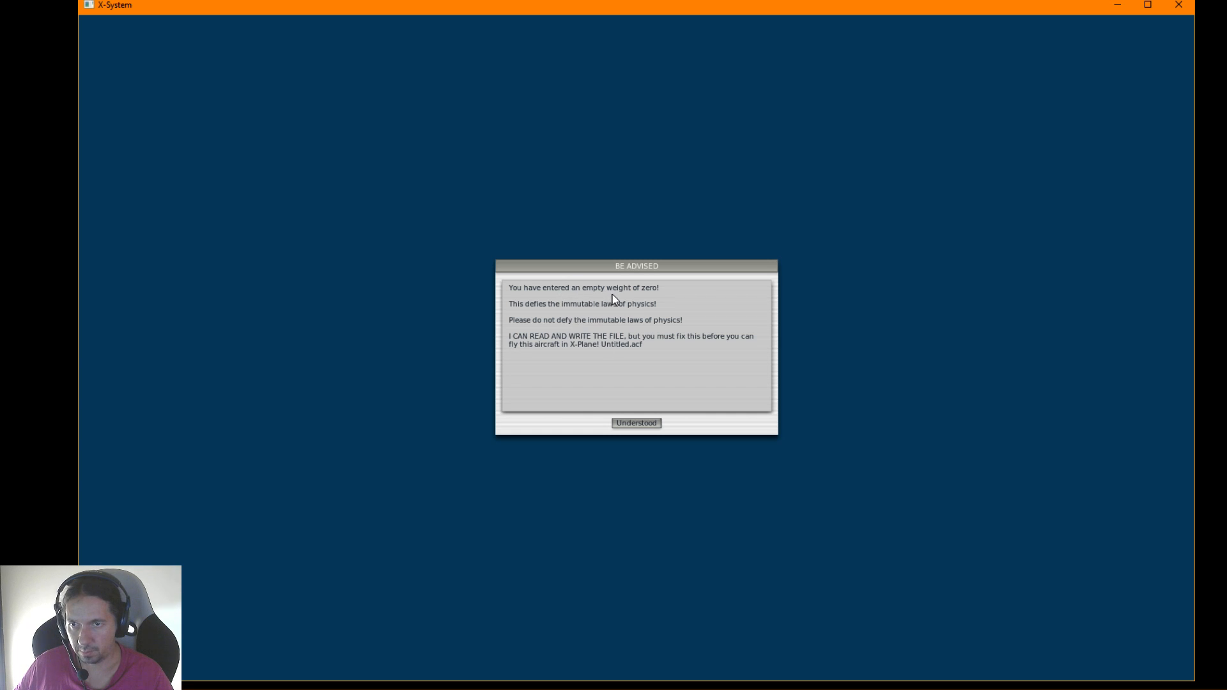
left_click(639, 422)
left_click(163, 20)
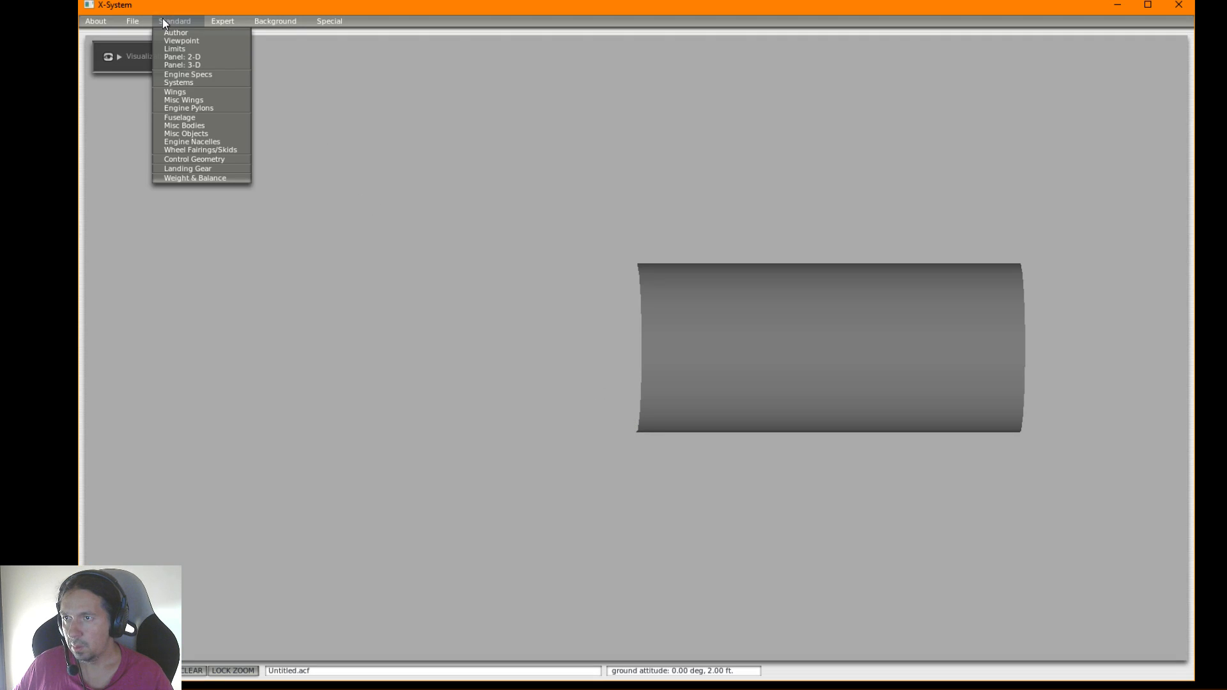
left_click(175, 41)
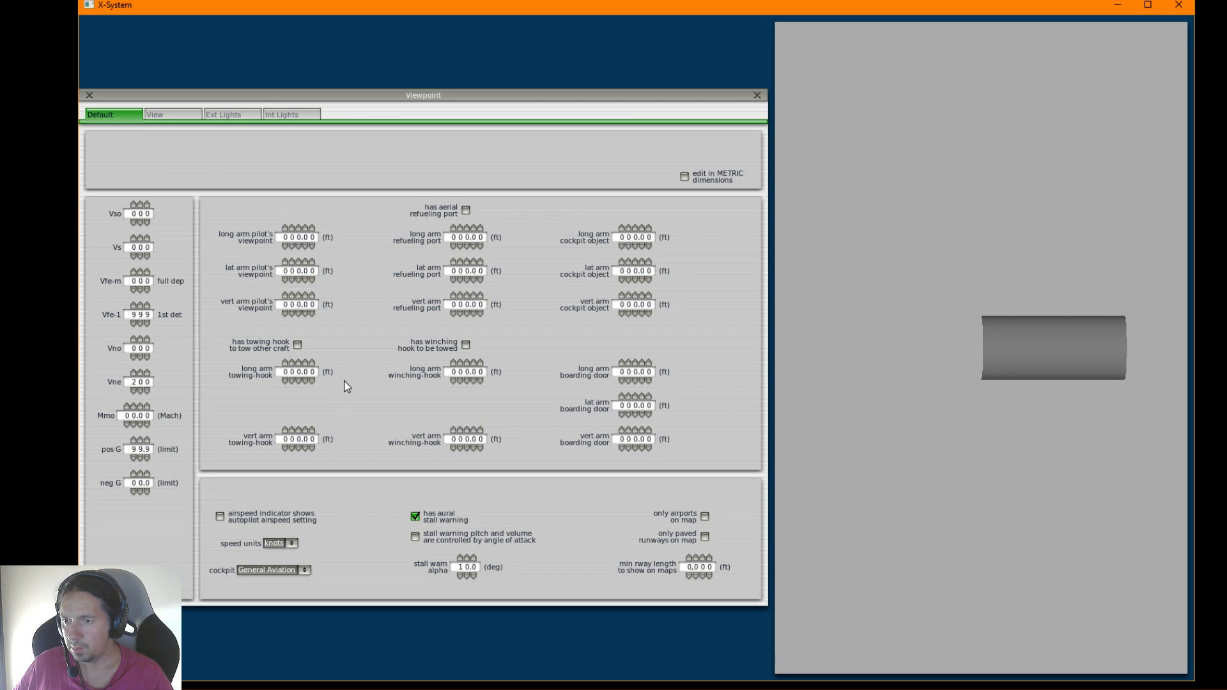
left_click(90, 95)
In the Weight & Balance settings, set the empty weight to 20,000 lb and close them
left_click(172, 22)
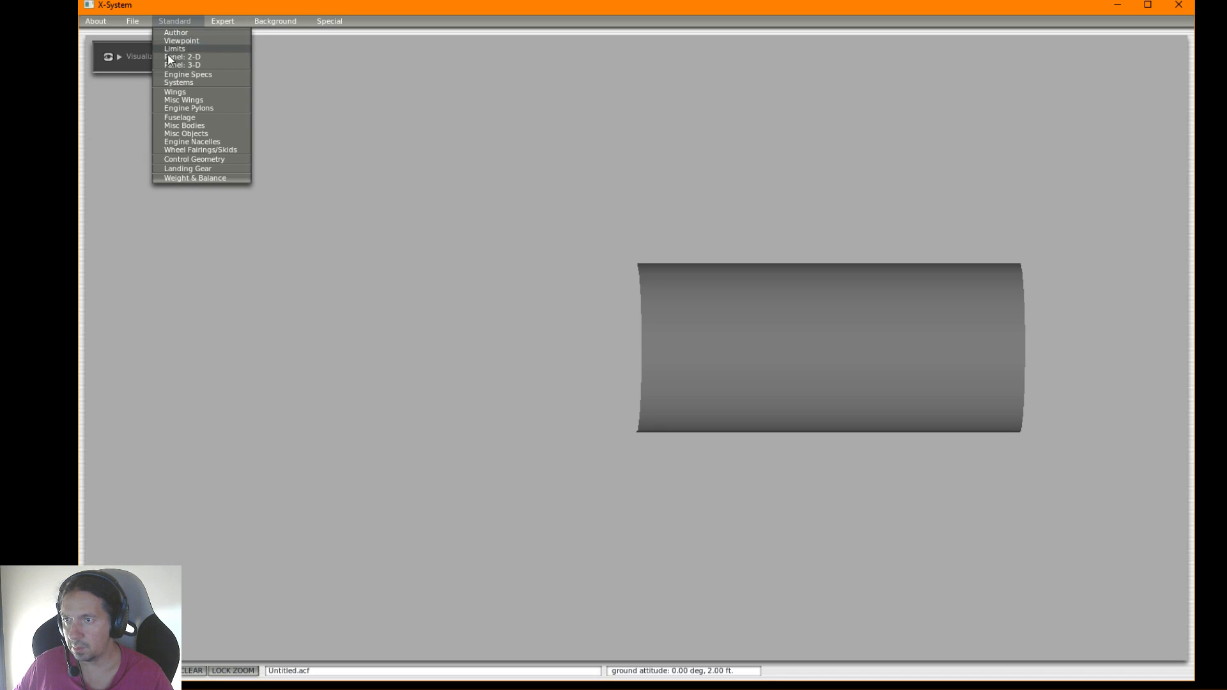
left_click(182, 177)
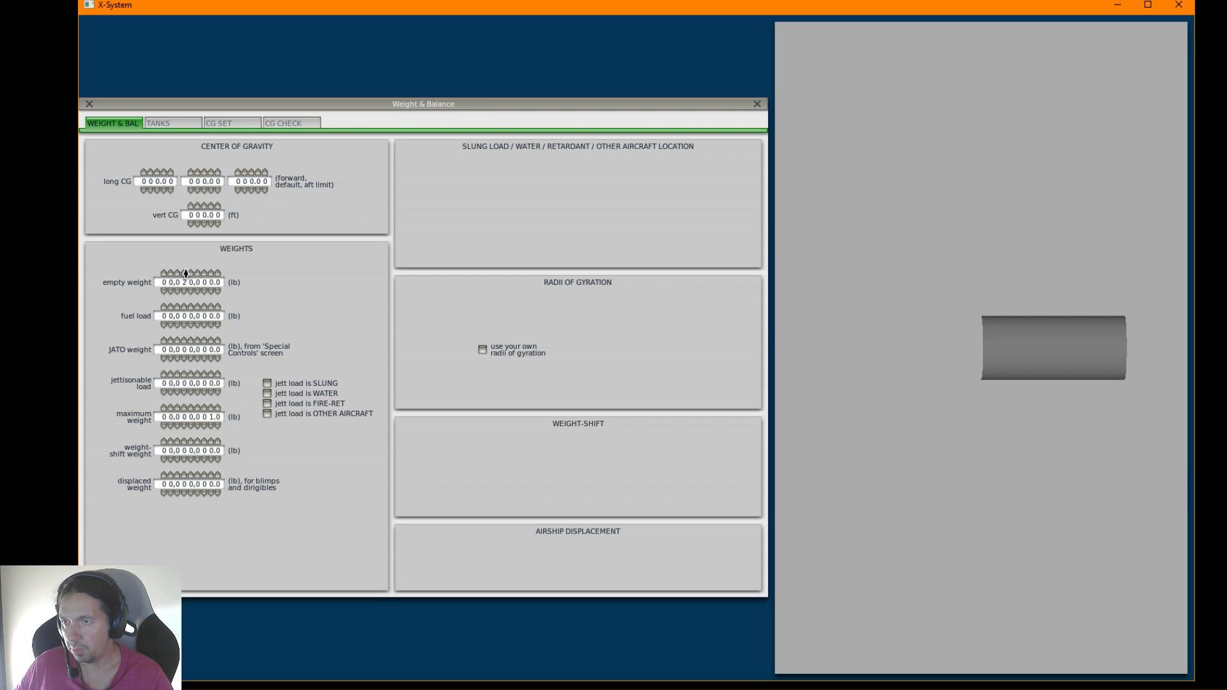
left_click(89, 104)
Try to save the aircraft and acknowledge the warning about empty weight versus maximum weight
left_click(127, 23)
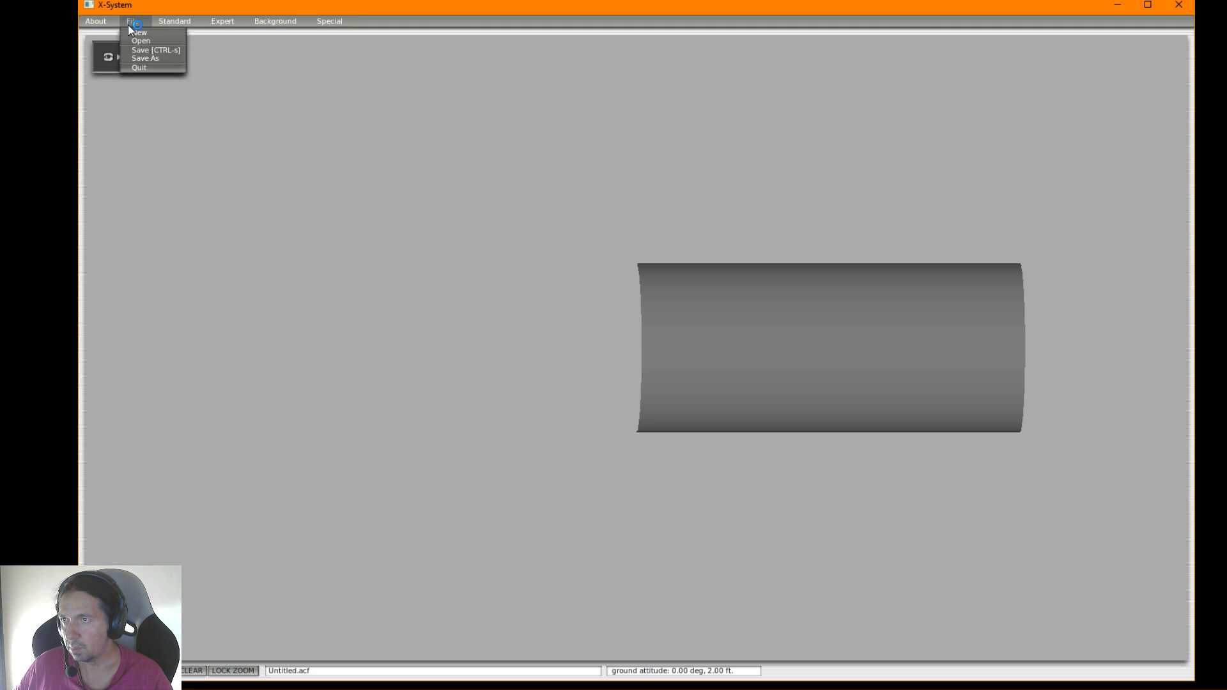
left_click(140, 50)
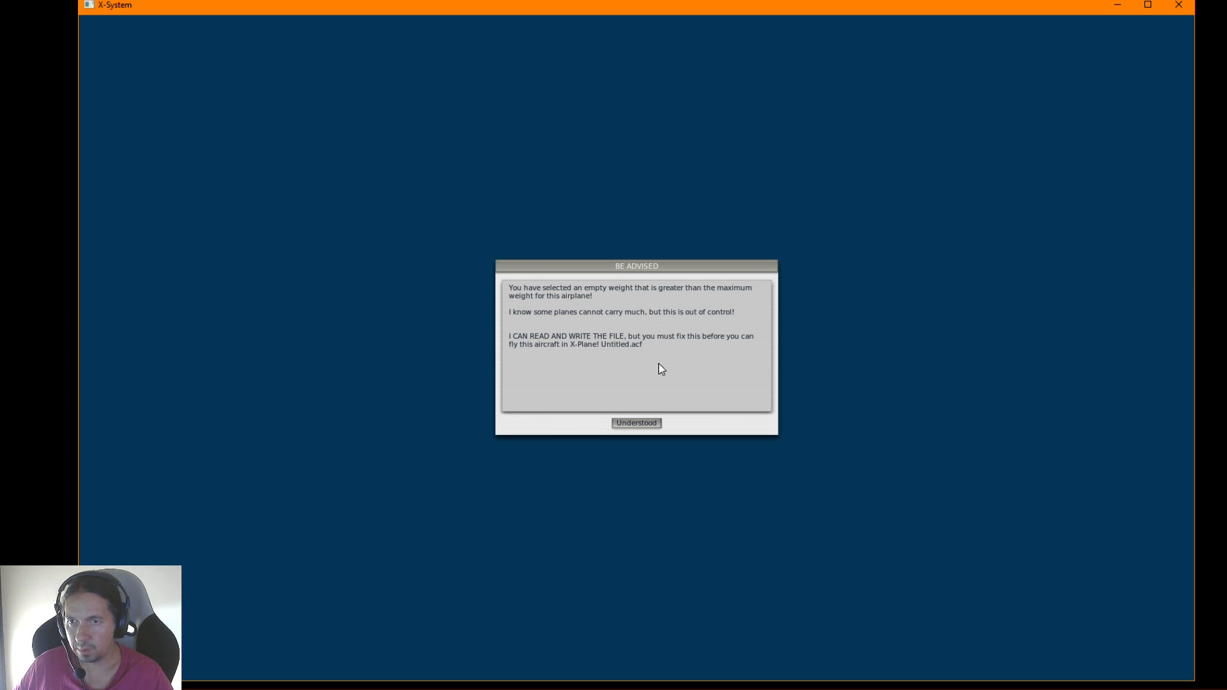
left_click(637, 422)
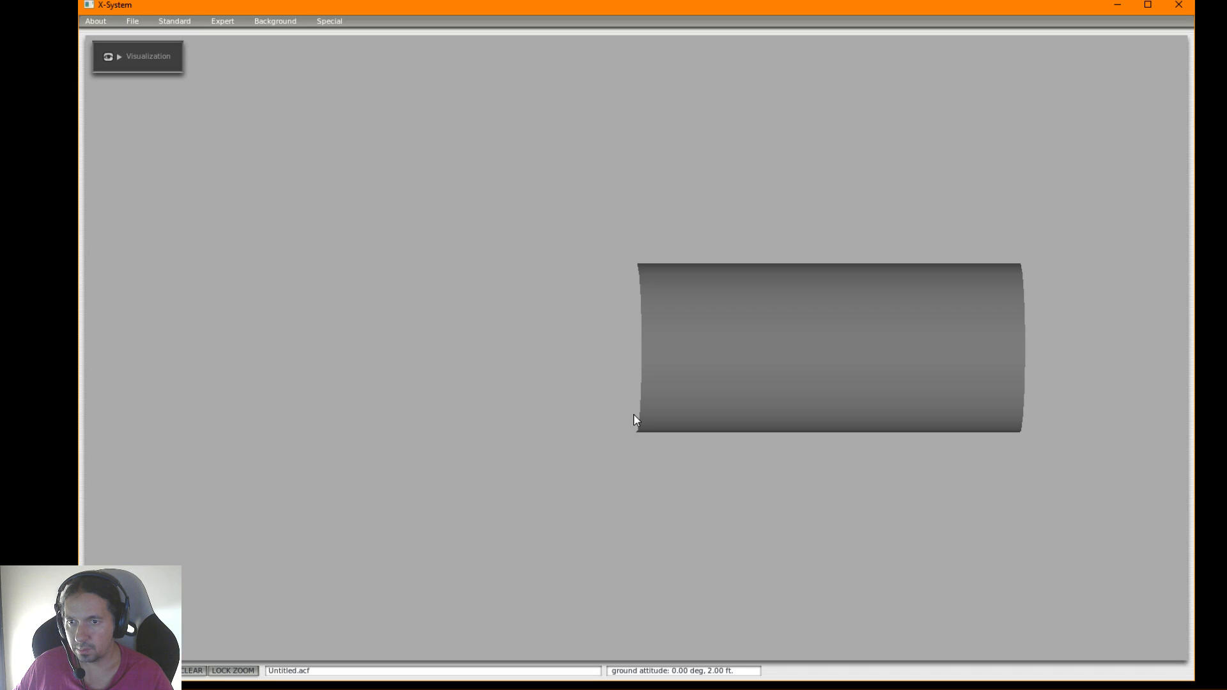
In the Weight & Balance settings, set the empty weight to 10,000 lb and maximum weight to 20,001 lb, and save the aircraft
left_click(175, 22)
left_click(188, 178)
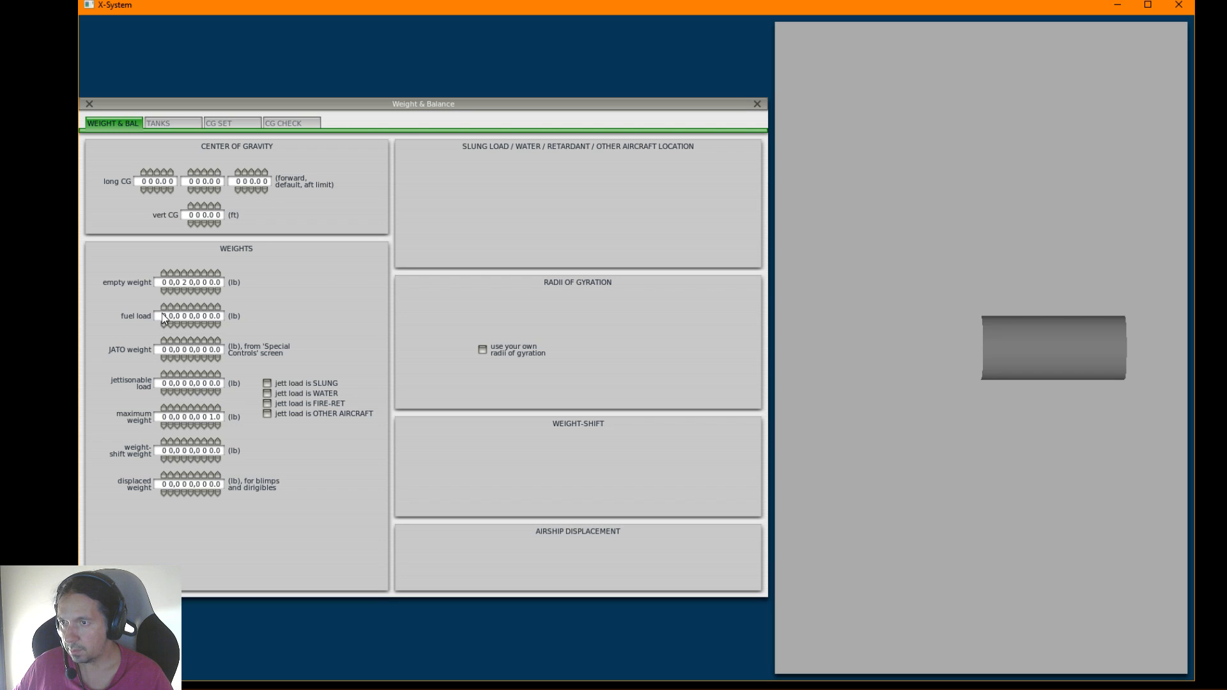
left_click(186, 291)
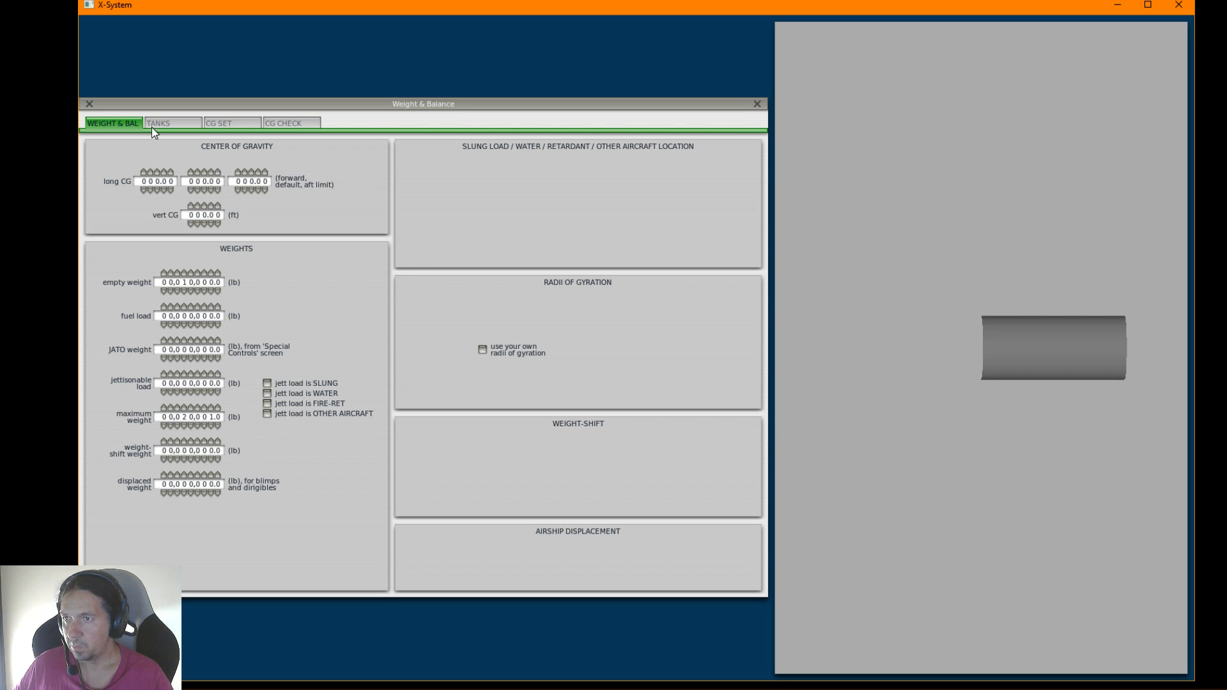
left_click(90, 103)
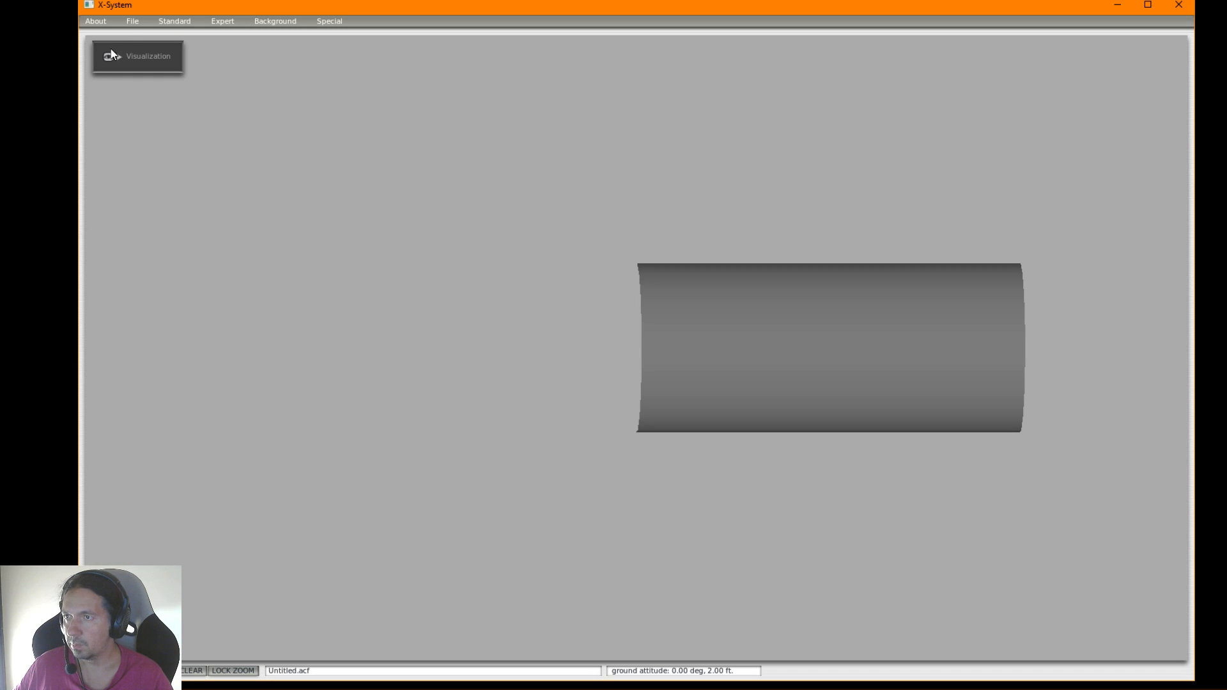
left_click(129, 25)
left_click(134, 51)
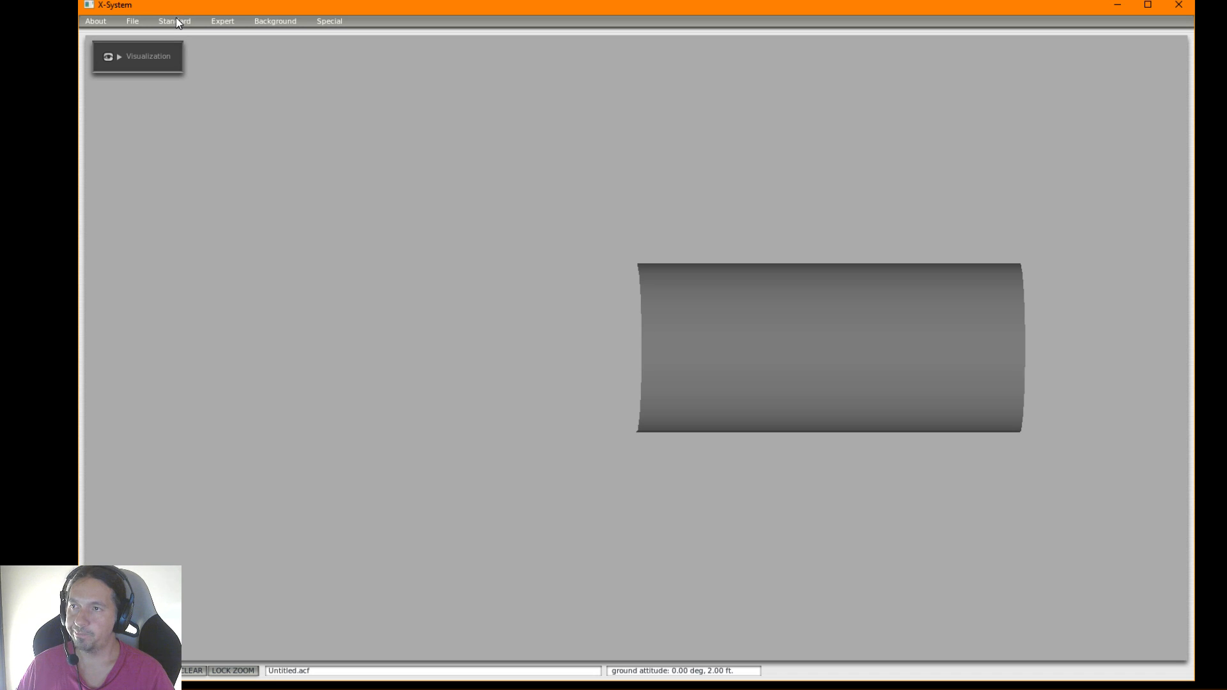
Look at the Visualization options and review the aircraft's Author settings, closing both
left_click(120, 56)
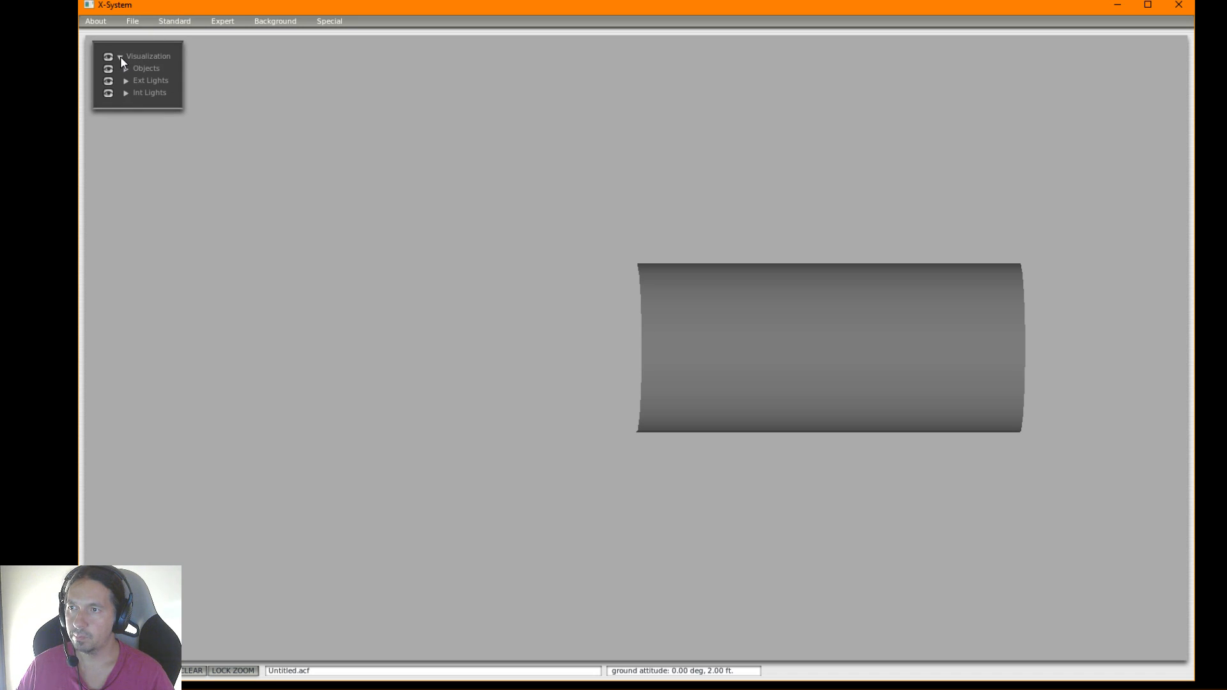
left_click(120, 57)
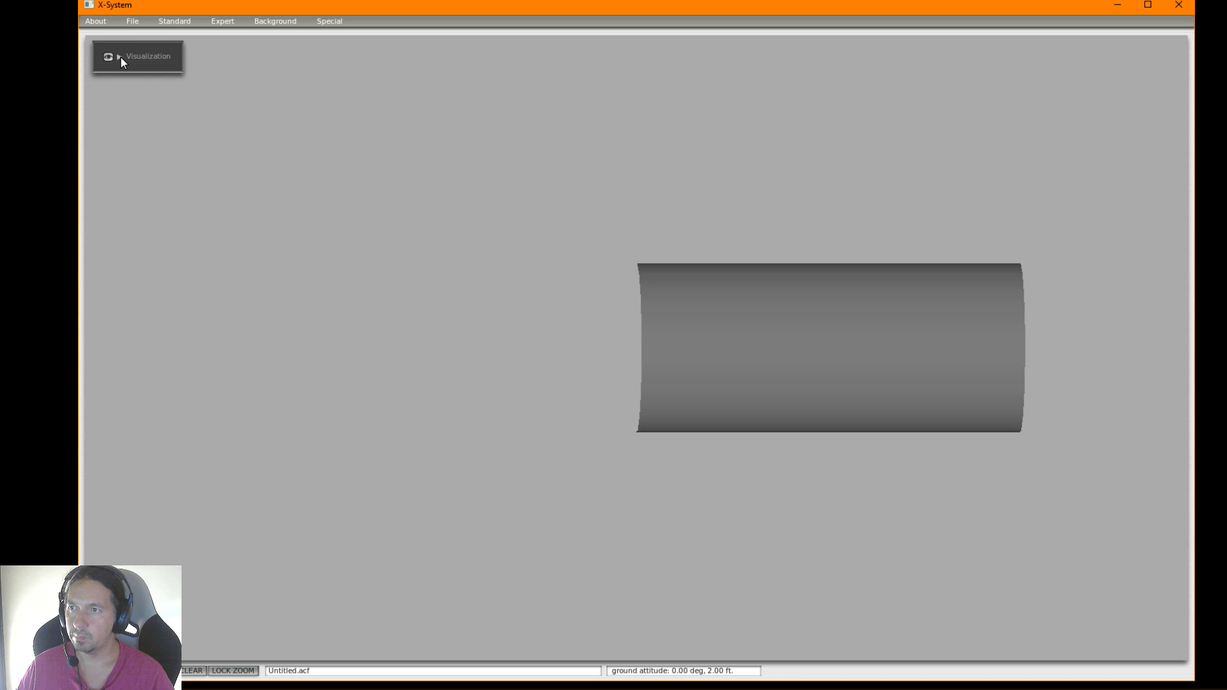
left_click(174, 22)
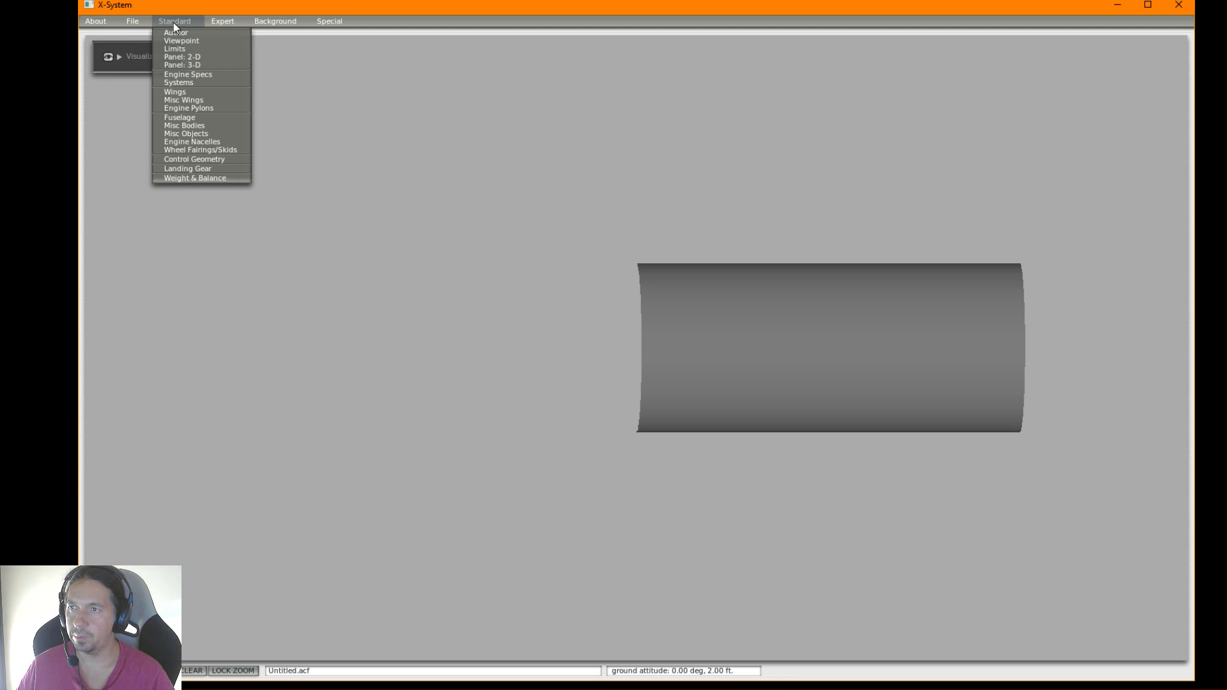
left_click(178, 34)
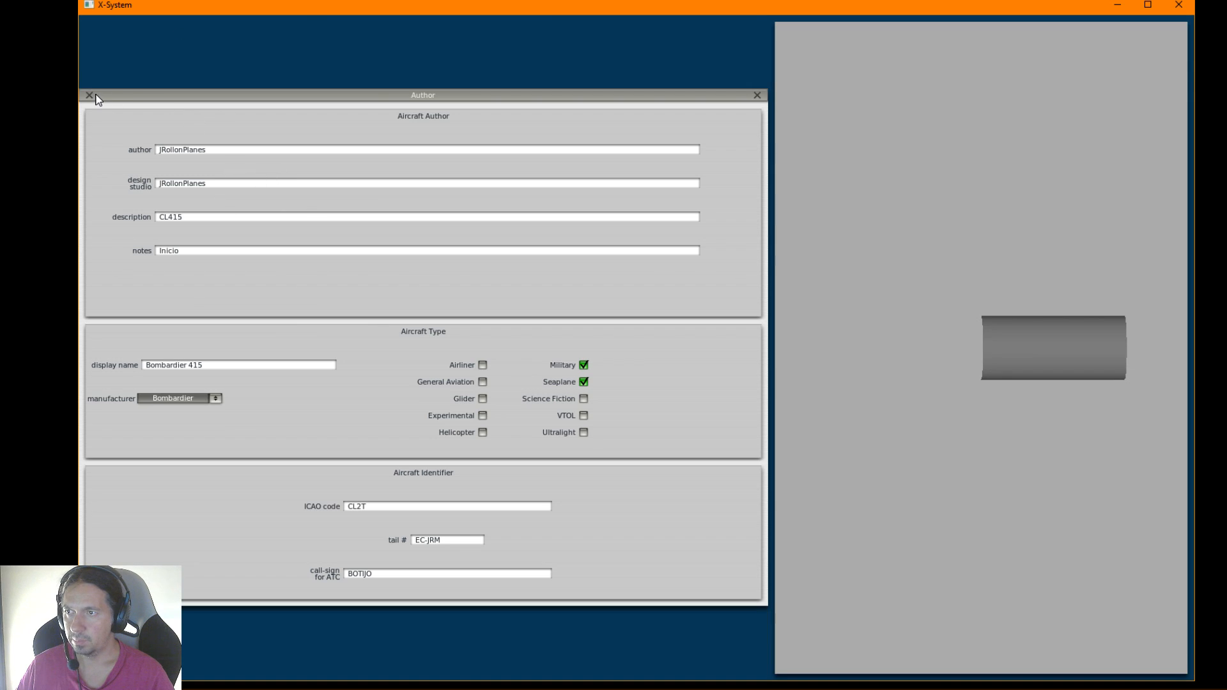
left_click(90, 96)
Open the Viewpoint settings and bring the Chrome browser up beside their airspeed values
left_click(166, 23)
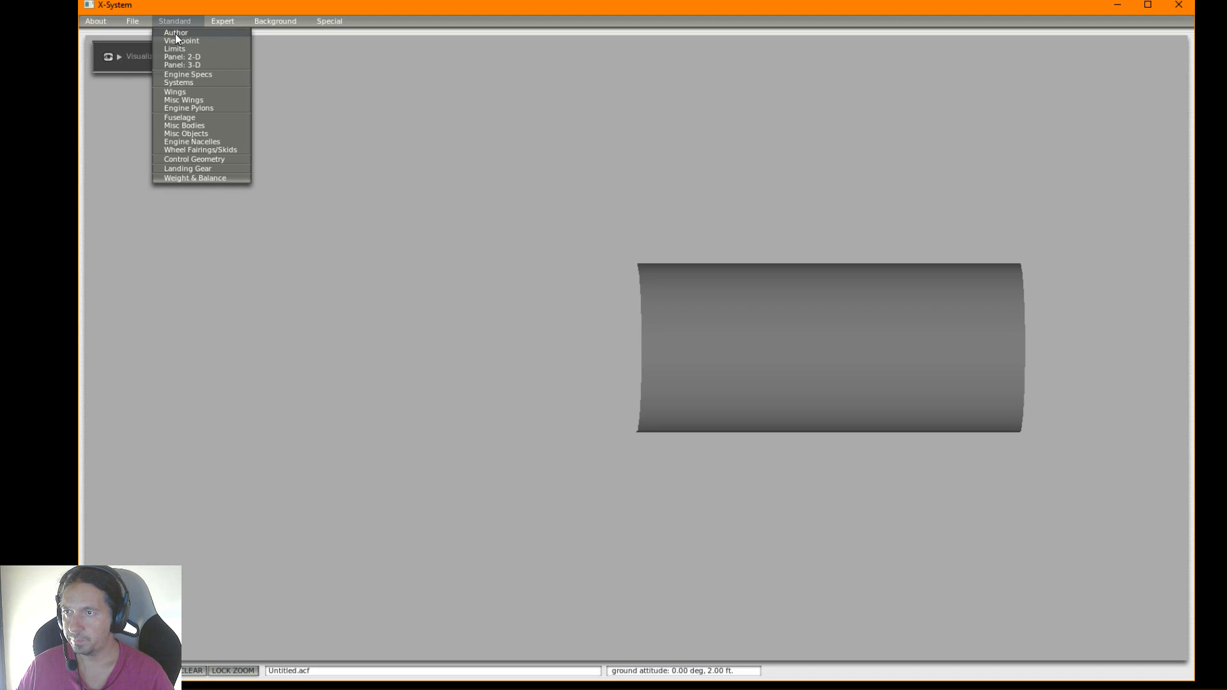
left_click(180, 41)
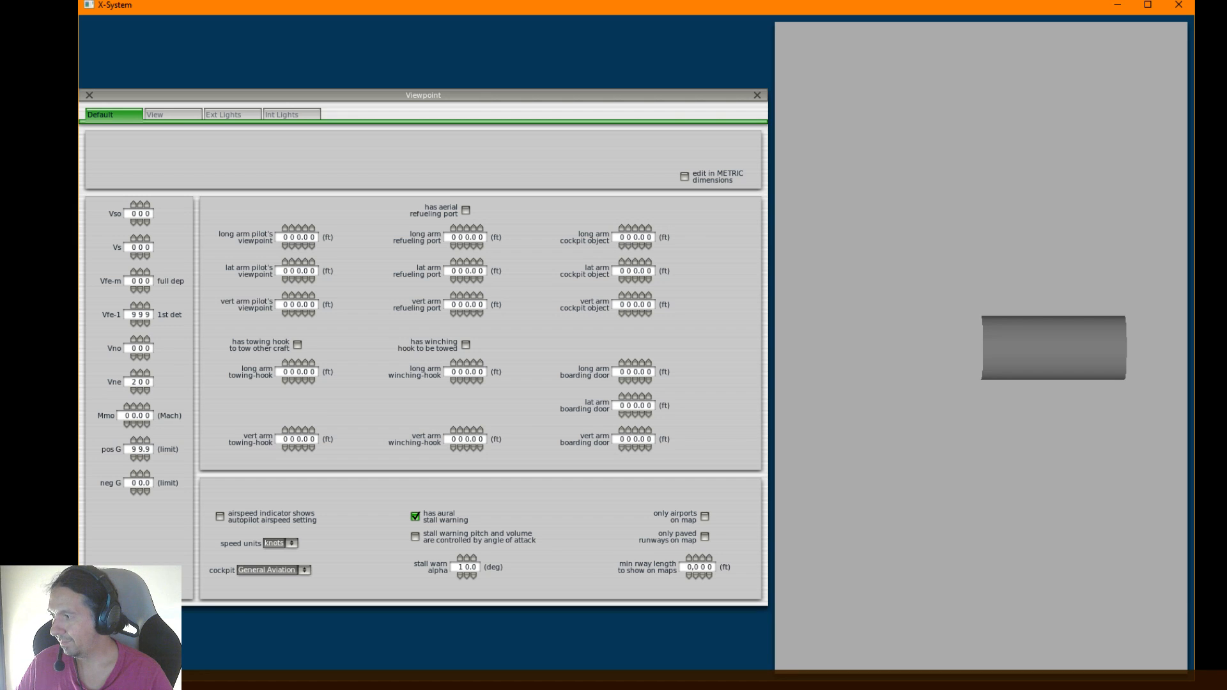
left_click(384, 684)
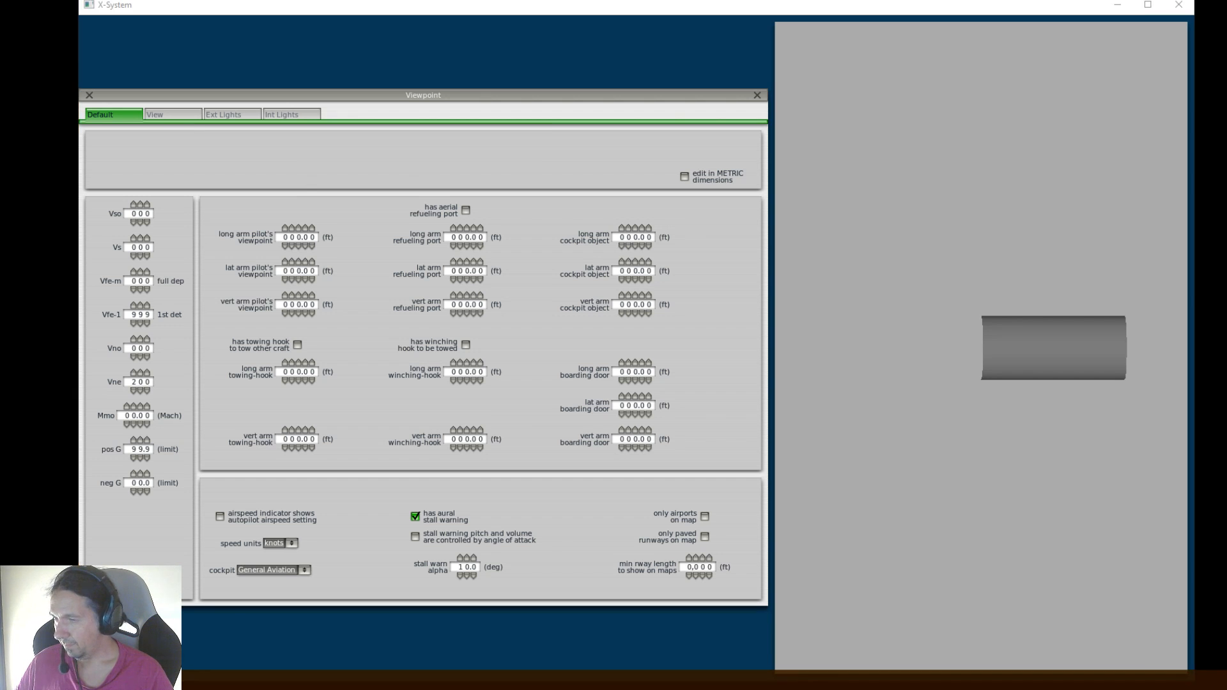
left_click_drag(415, 65, 568, 52)
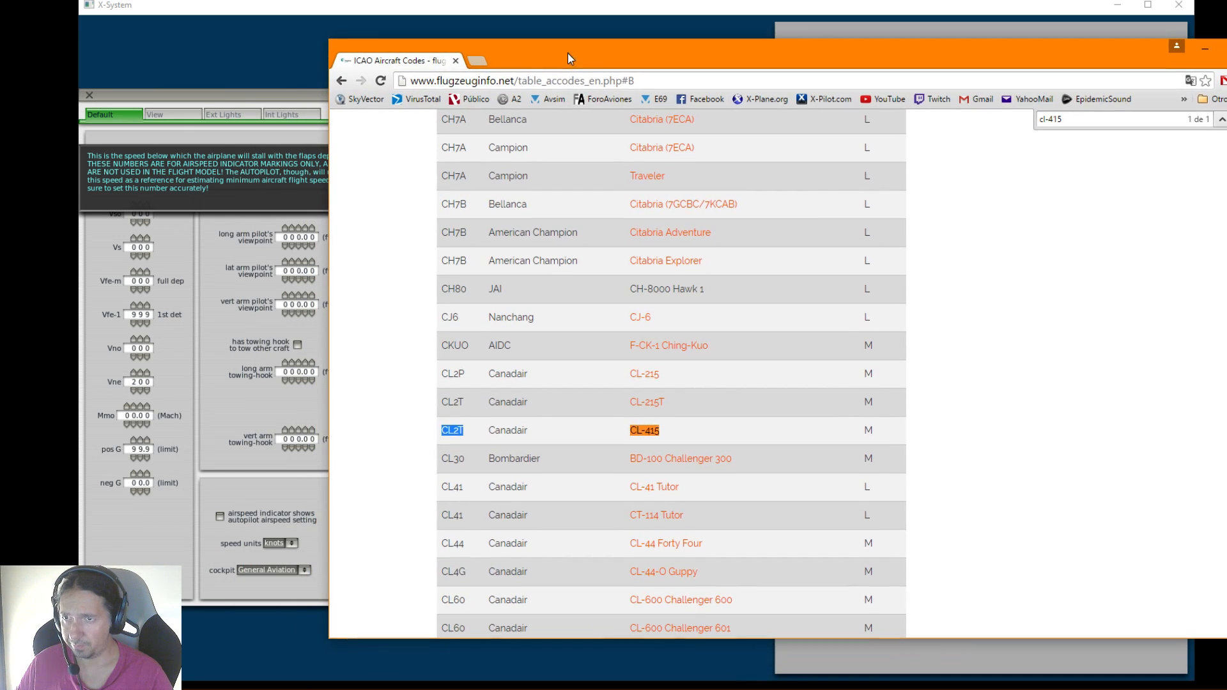
Search the web for canadair cl-415
left_click(488, 82)
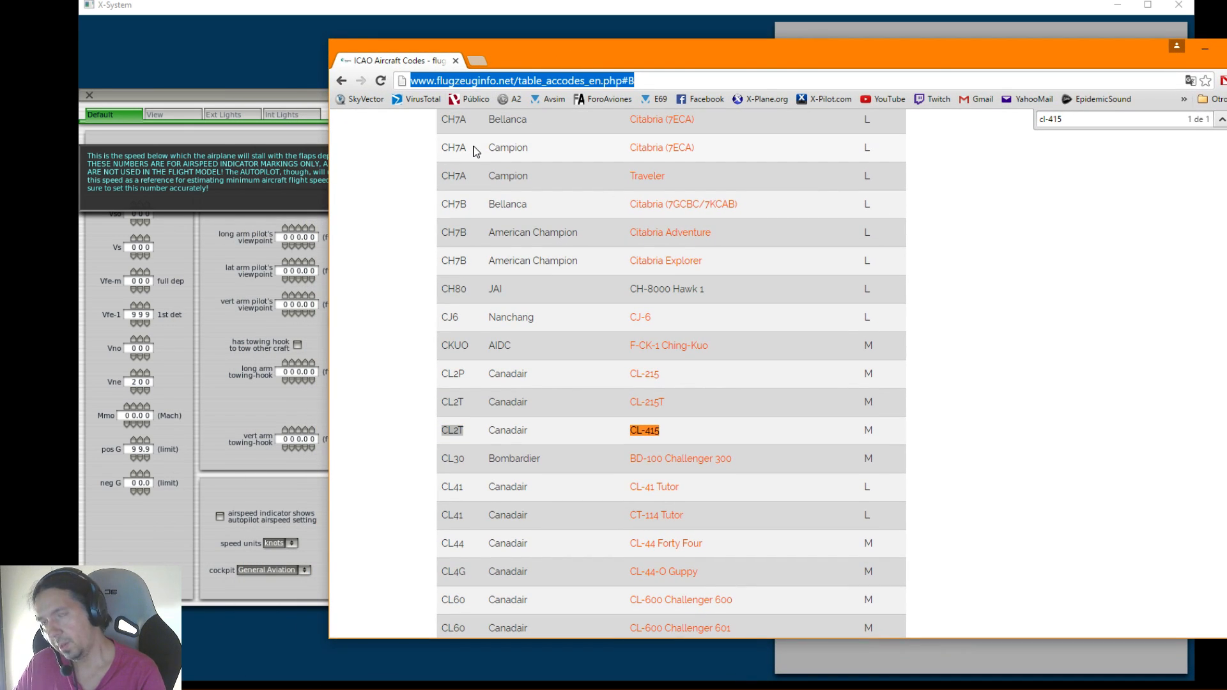
type("CANAD")
key("BackSpace")
key("BackSpace")
key("BackSpace")
key("BackSpace")
key("BackSpace")
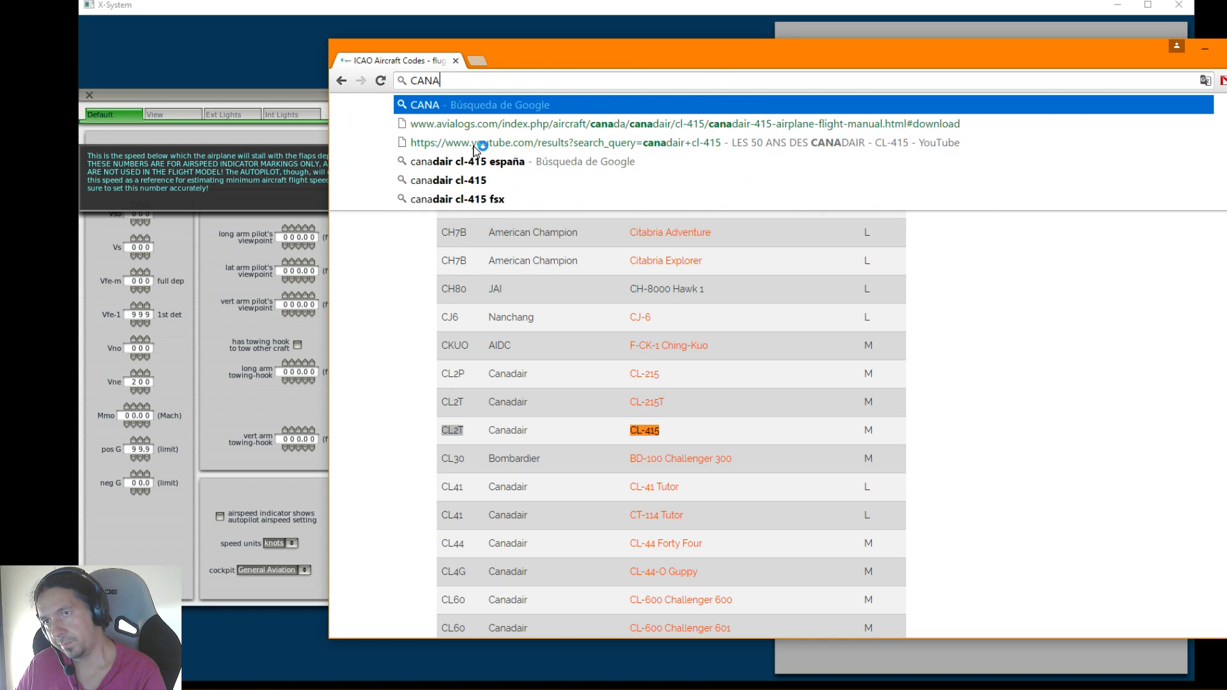
type("anadair cl-415")
key("Return")
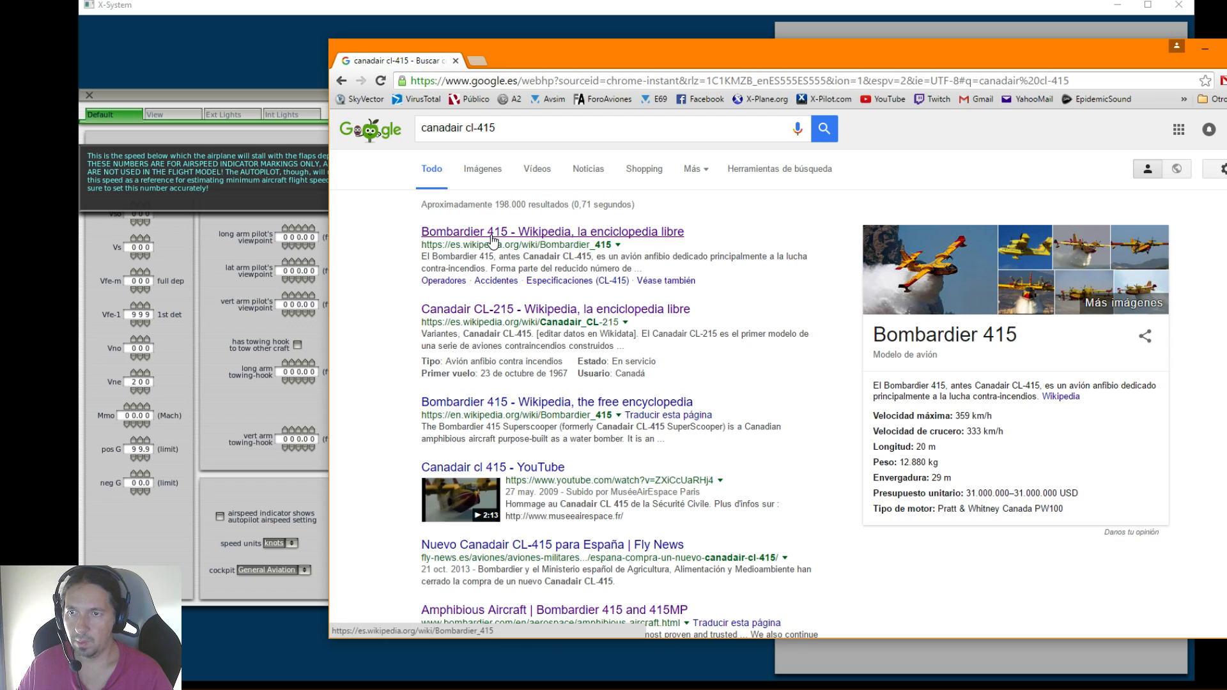
Open the Spanish Wikipedia article on the Bombardier 415 and examine its general characteristics and performance data
left_click(490, 232)
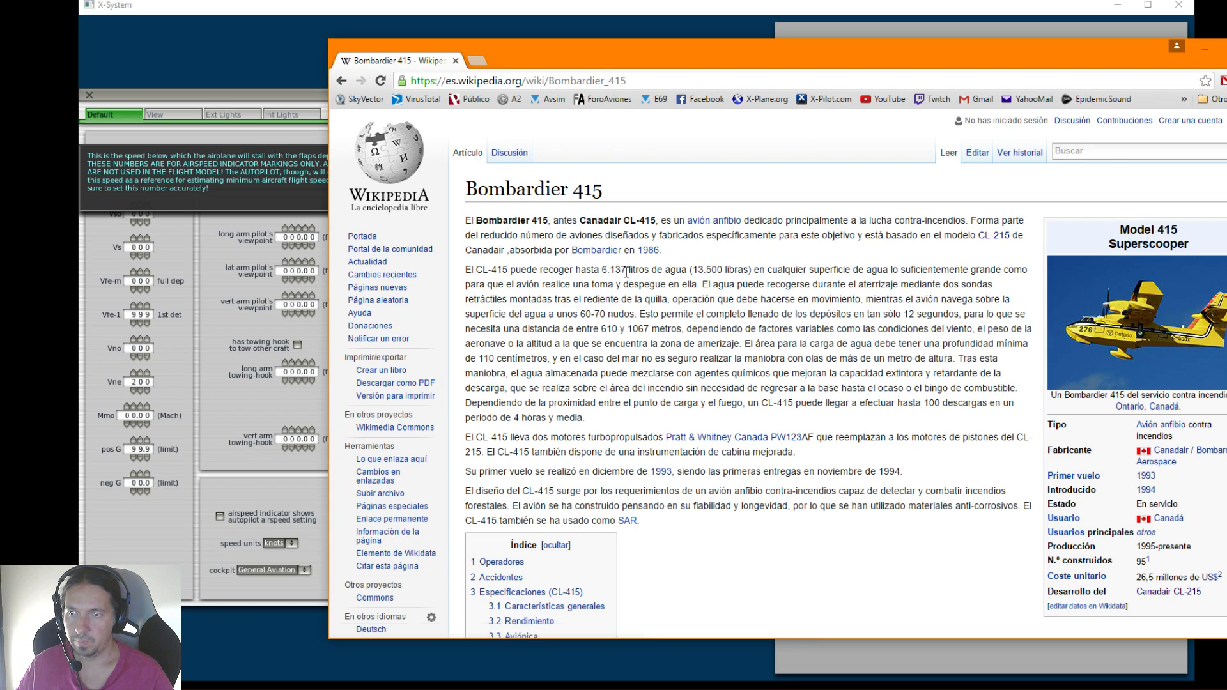
left_click_drag(692, 54, 601, 48)
scroll(610, 365, "down", 20)
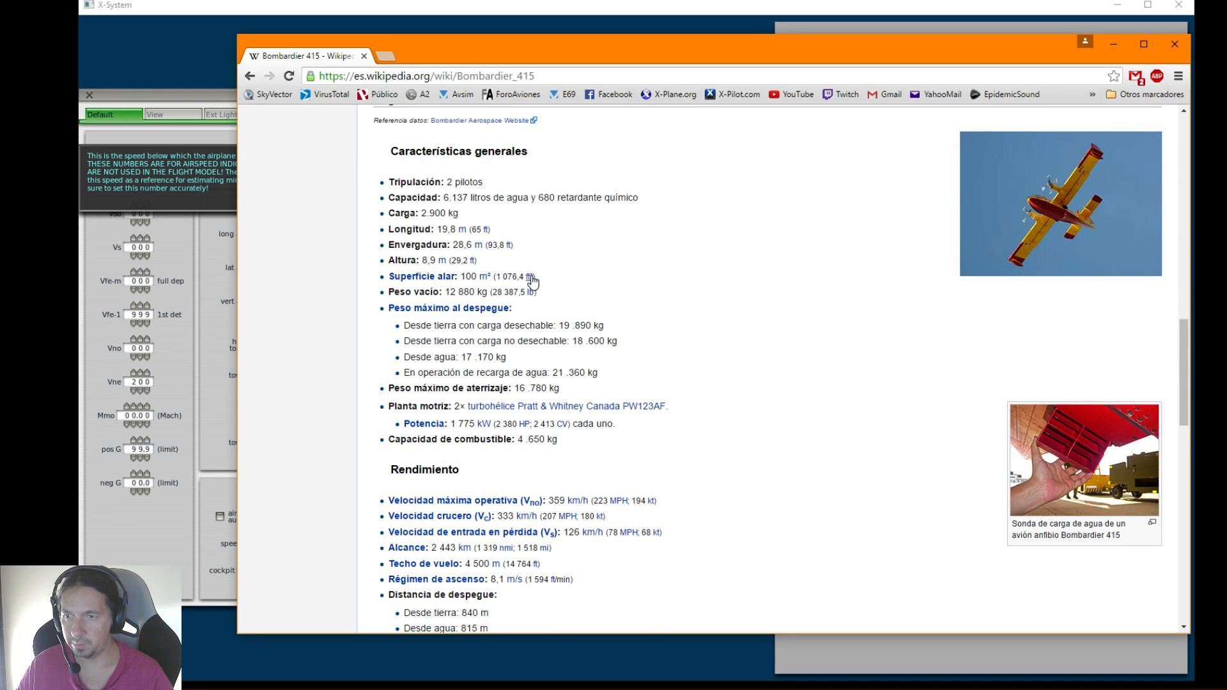
scroll(532, 281, "down", 4)
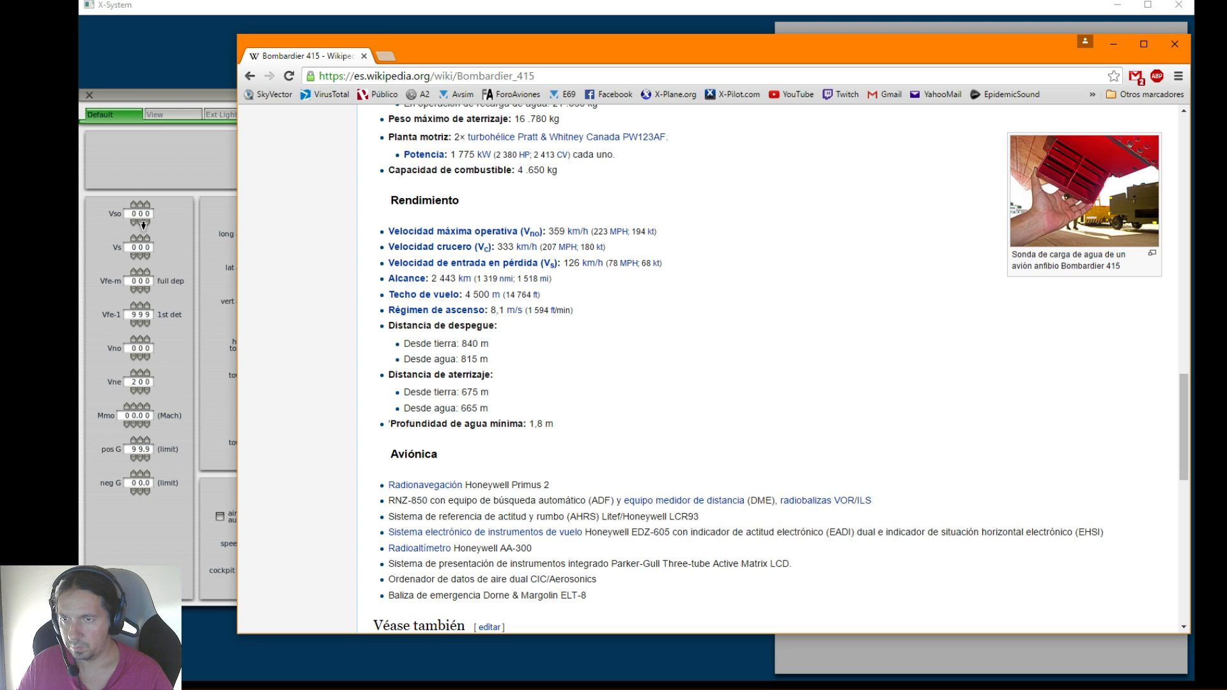
Search for "vso speeds" in a new tab and open the Wikipedia V speeds article, placing its tab first
left_click(386, 57)
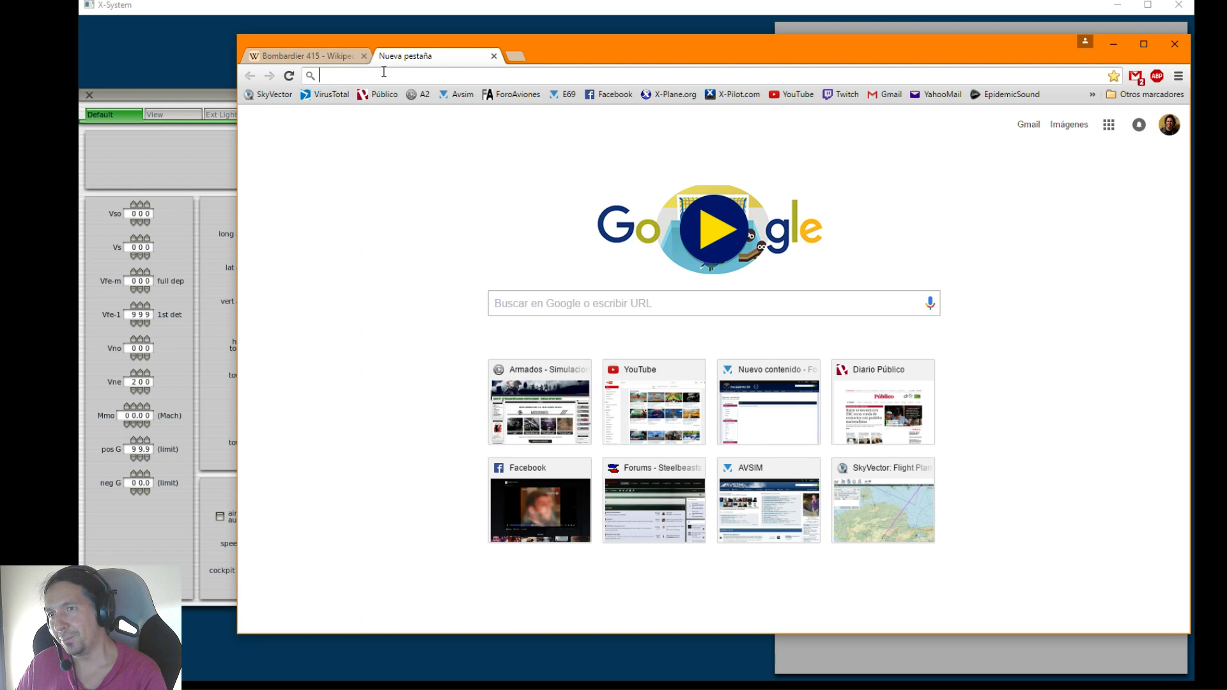
type("vs")
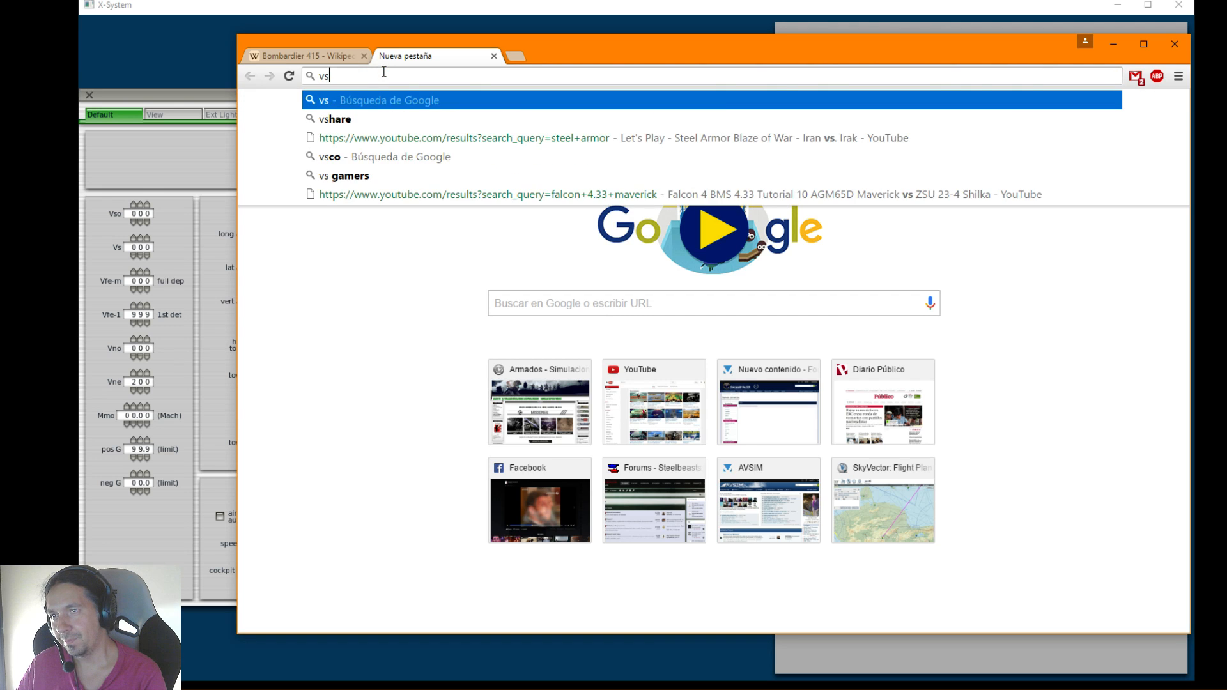
type("o speeds")
key("Return")
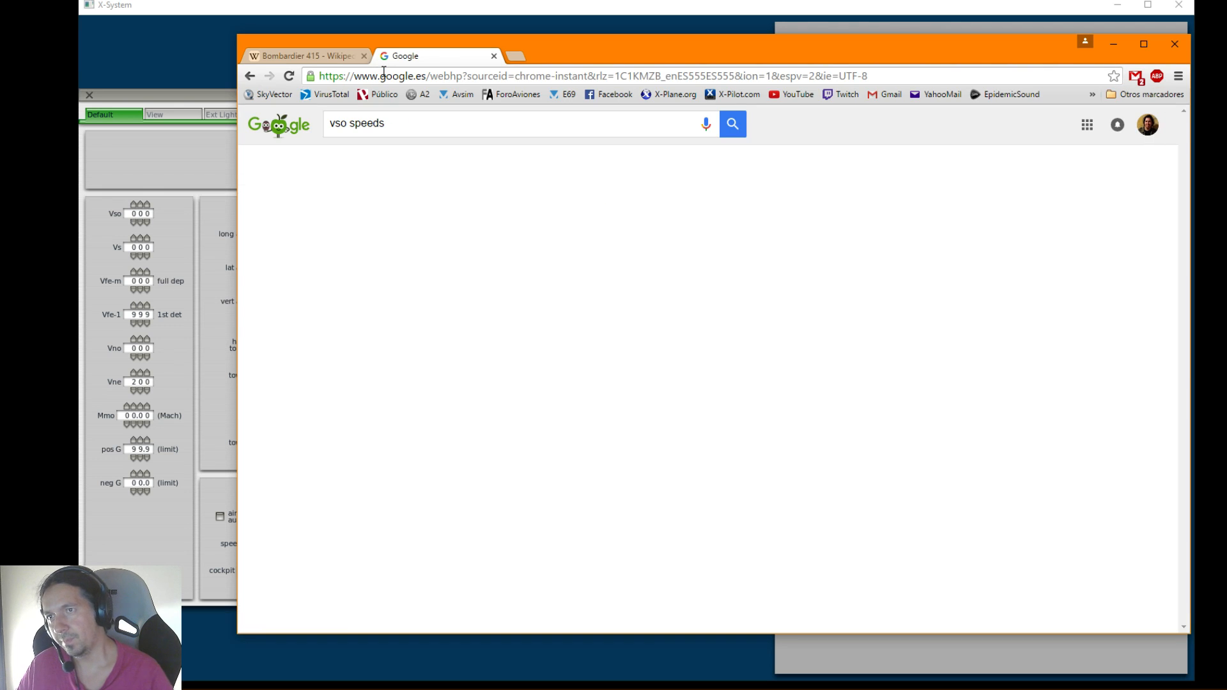
left_click(415, 227)
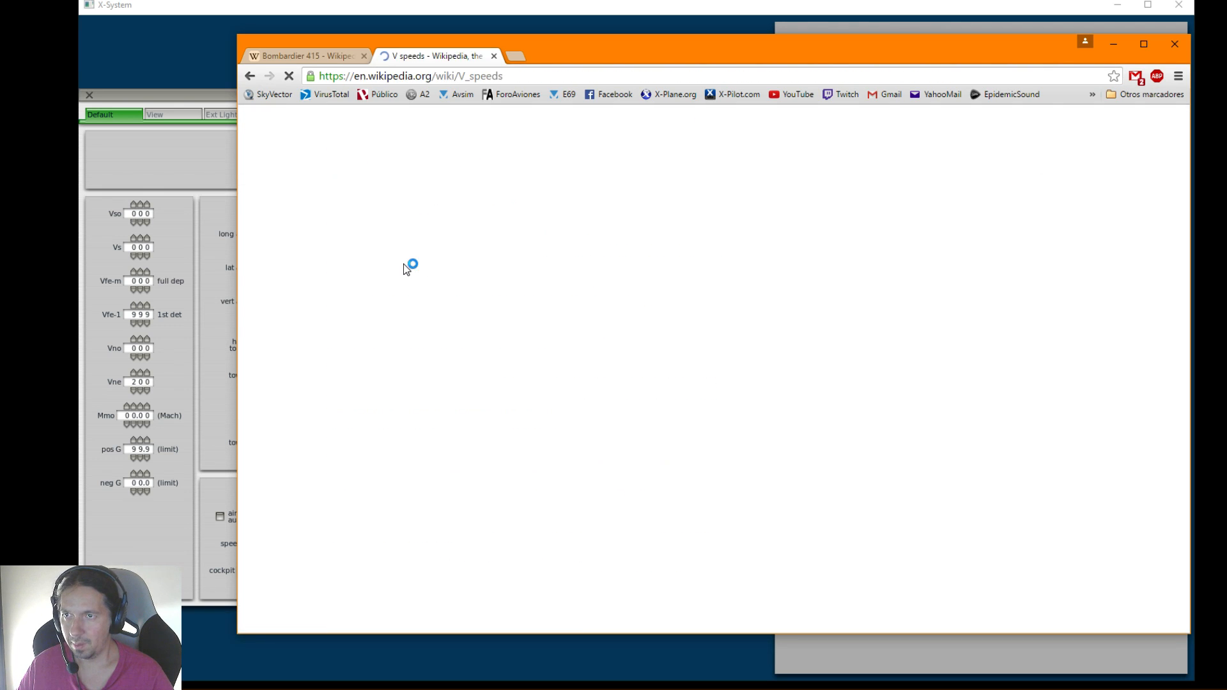
left_click_drag(412, 59, 294, 58)
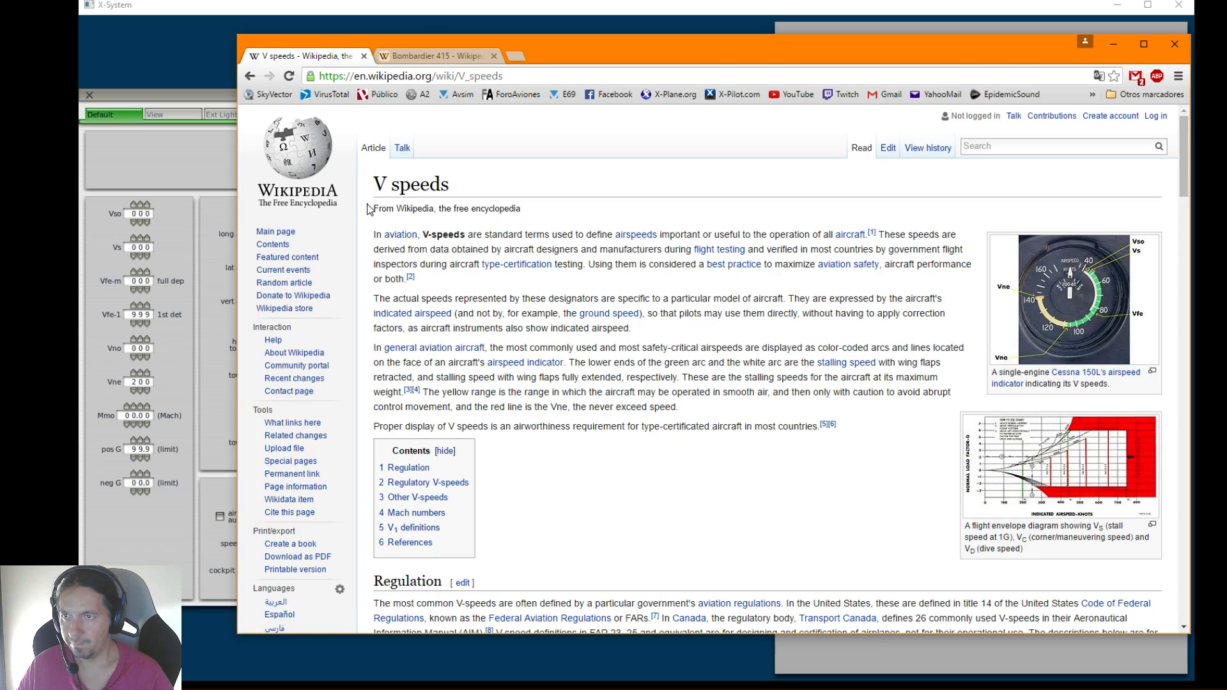
Find and highlight the definition of VS0 in the V speeds table, and return to the Bombardier 415 performance data
scroll(476, 330, "down", 6)
scroll(476, 329, "down", 6)
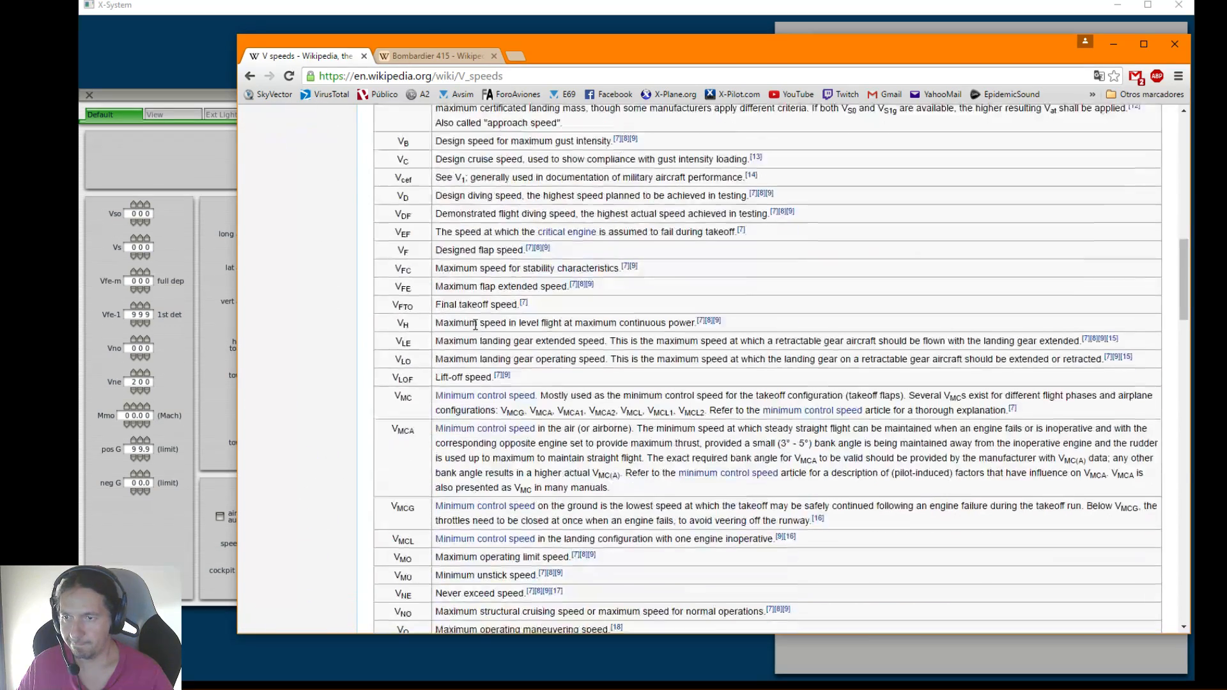
scroll(475, 324, "down", 3)
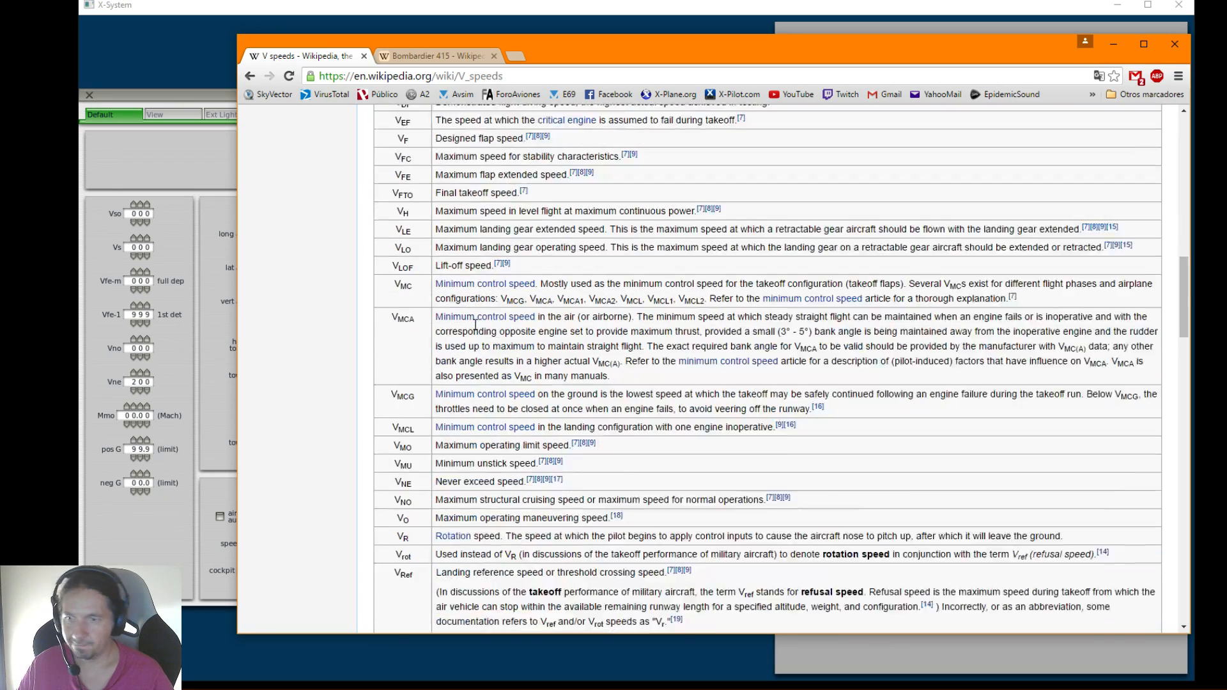
scroll(423, 444, "down", 2)
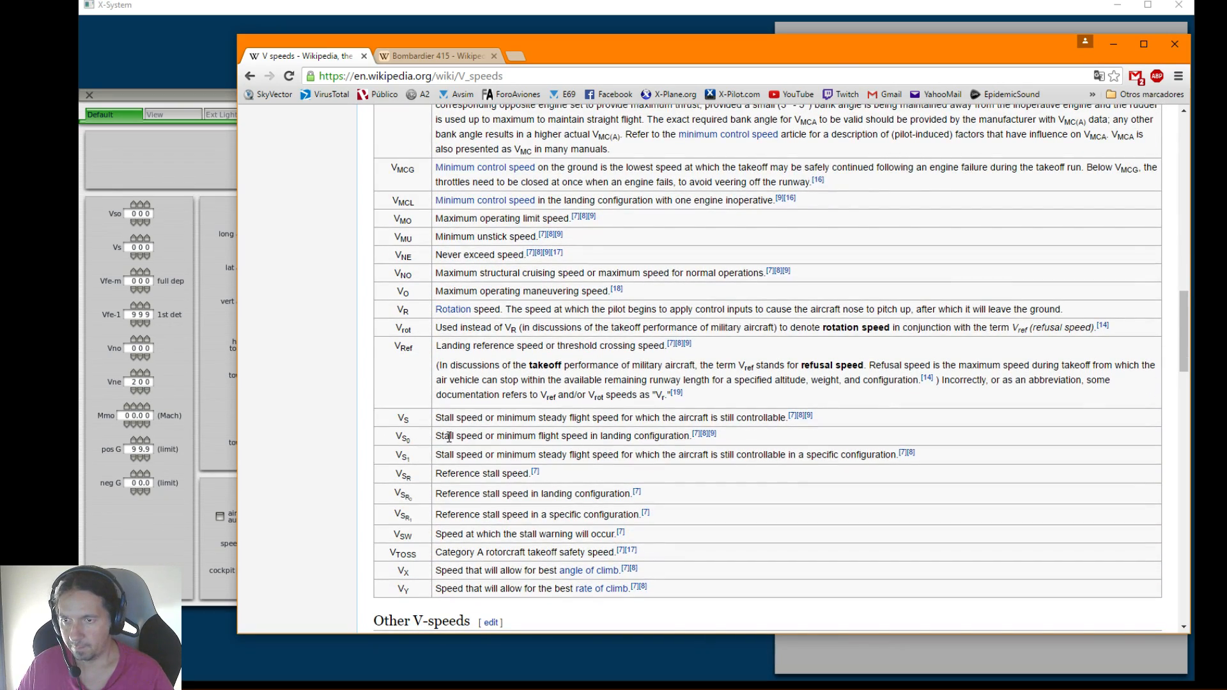
left_click_drag(458, 436, 657, 438)
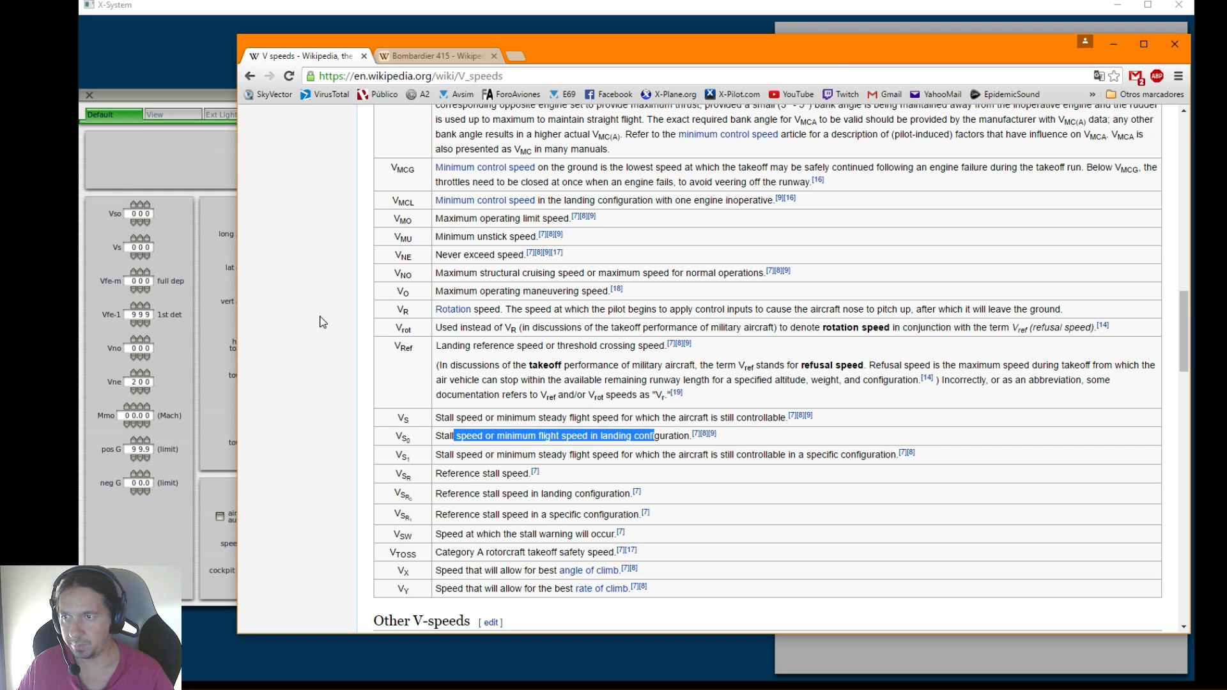
left_click(409, 56)
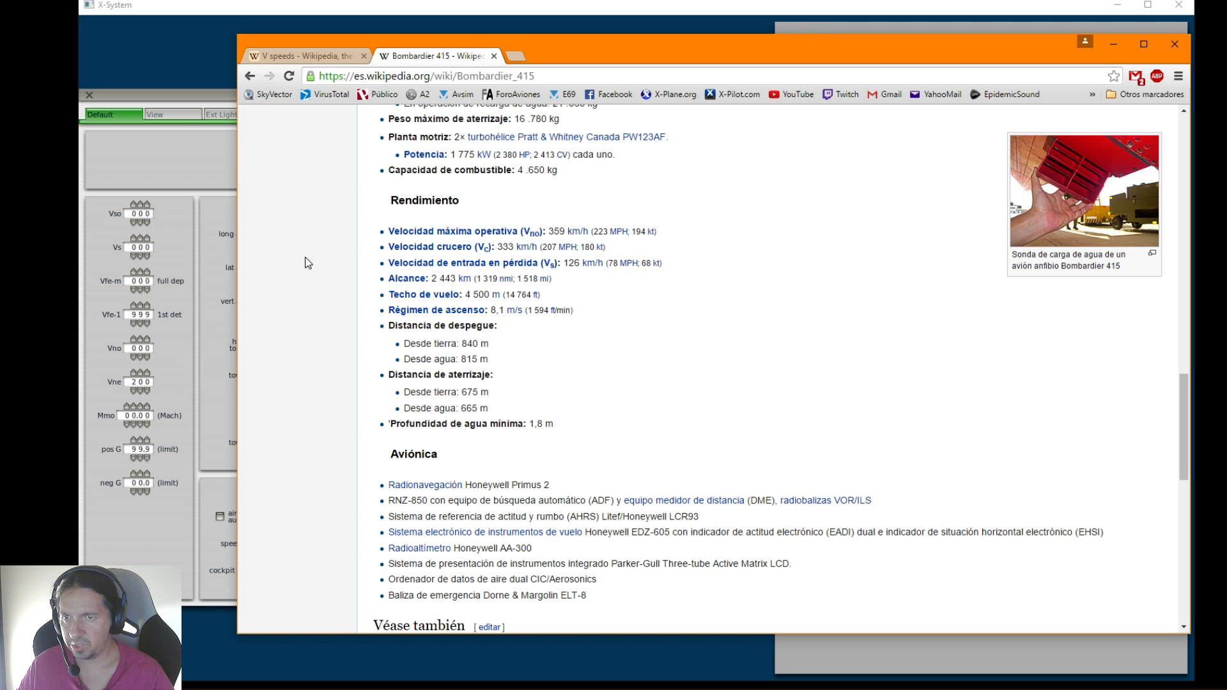
Switch to Plane-Maker and set Vso to 68 knots in the Viewpoint settings
left_click(141, 205)
left_click(141, 204)
left_click(141, 204)
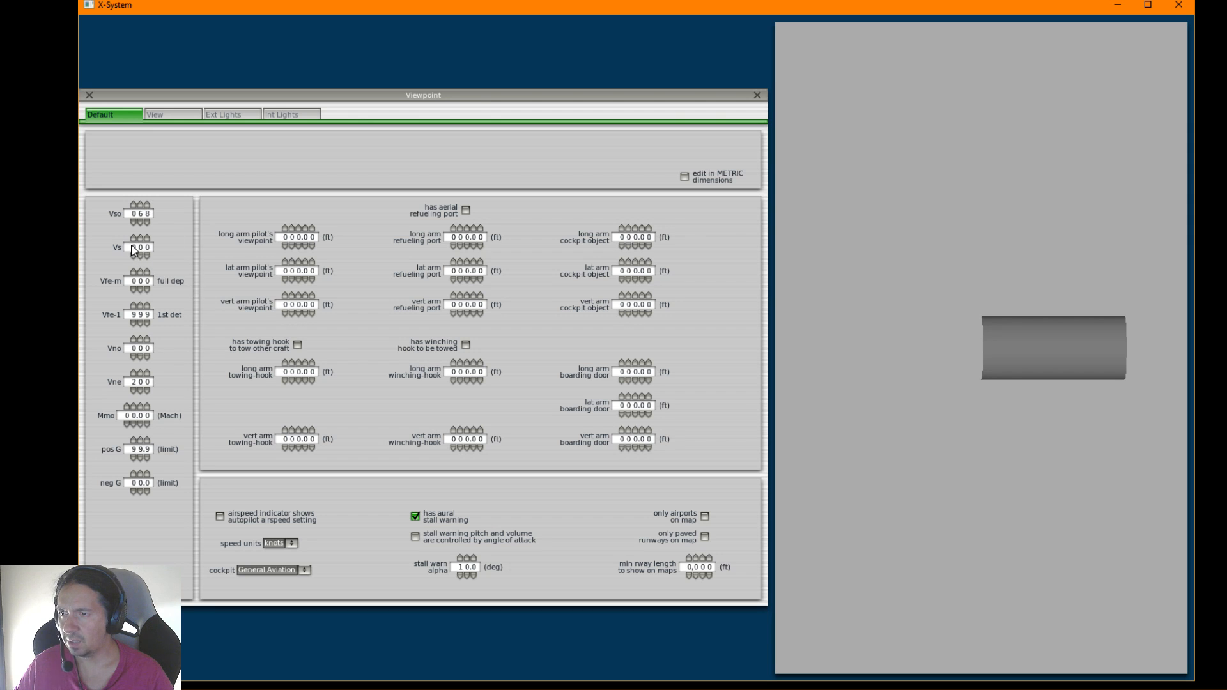
Highlight the VS and VS1 definitions in the browser's V speeds article, and check Plane-Maker's own description of the Vs setting
key("alt+Tab")
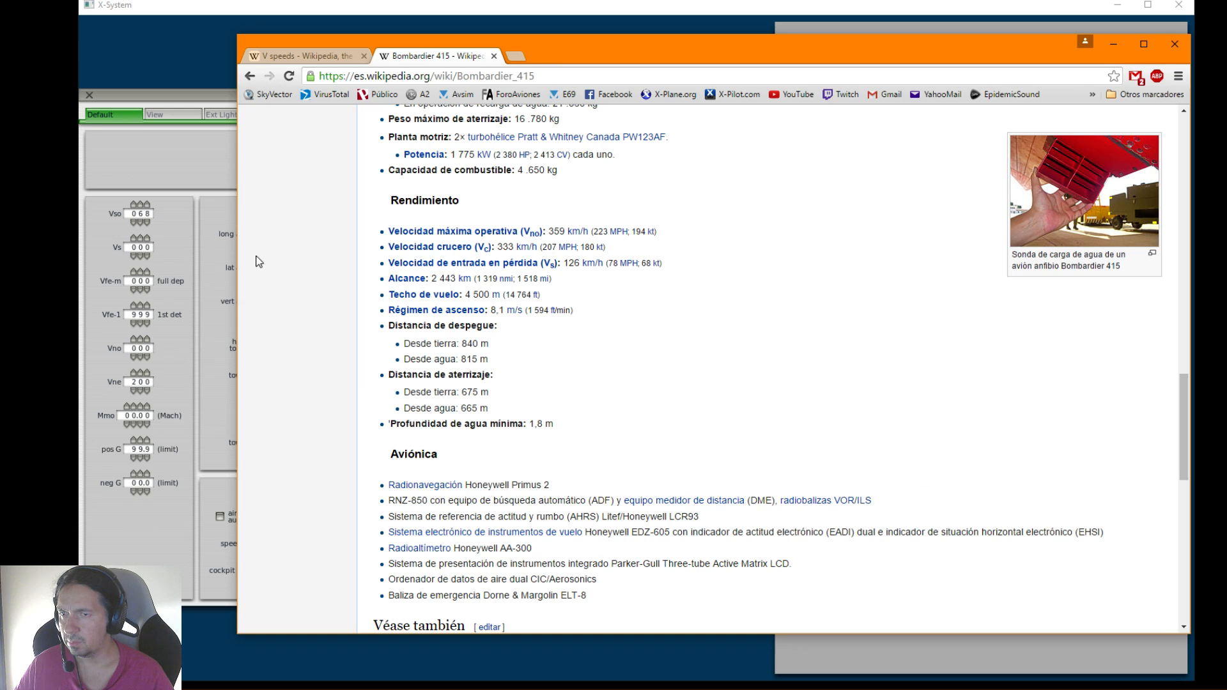
left_click(321, 57)
left_click_drag(467, 417, 773, 420)
left_click_drag(665, 435, 864, 454)
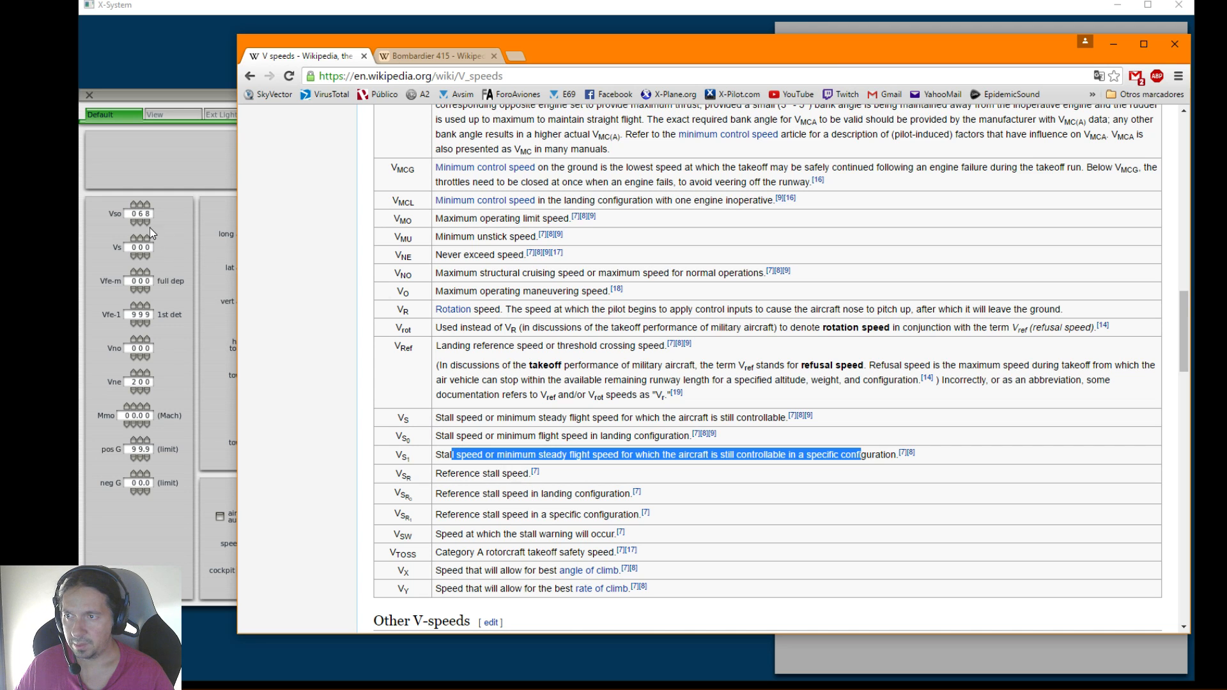
left_click(127, 216)
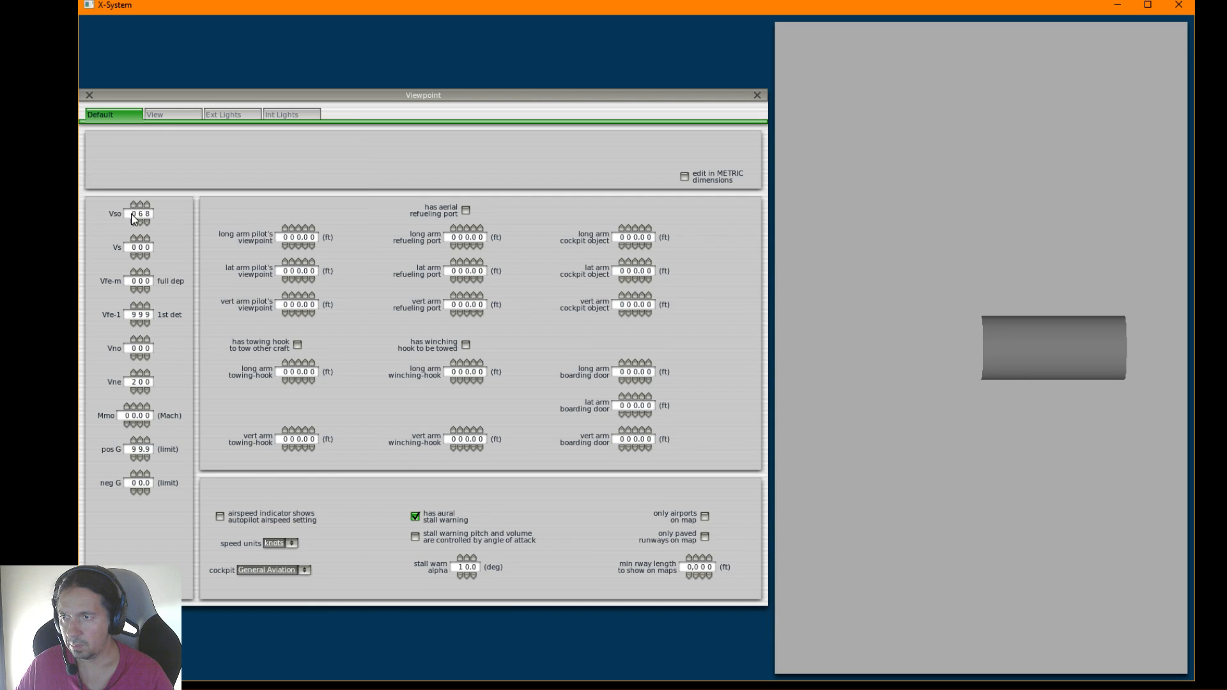
mouse_move(139, 215)
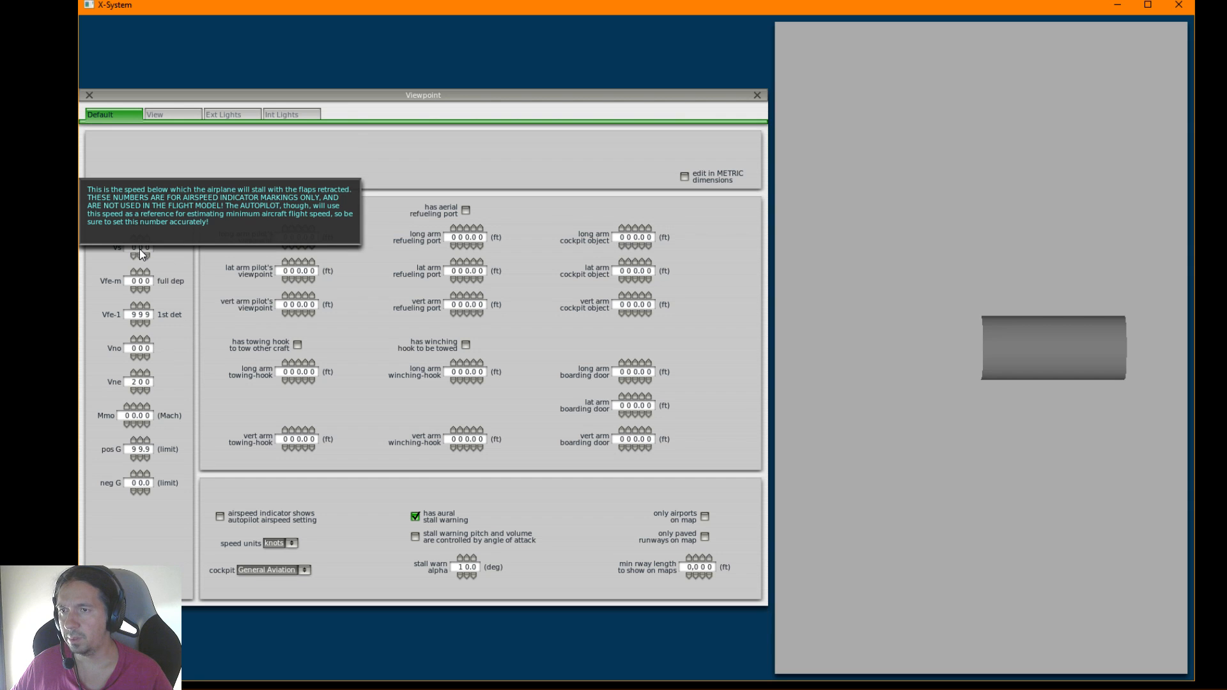
Return to the browser's canadair cl-415 results, open the English Wikipedia article on the Bombardier 415, and examine its specifications and performance data
key("alt+Tab")
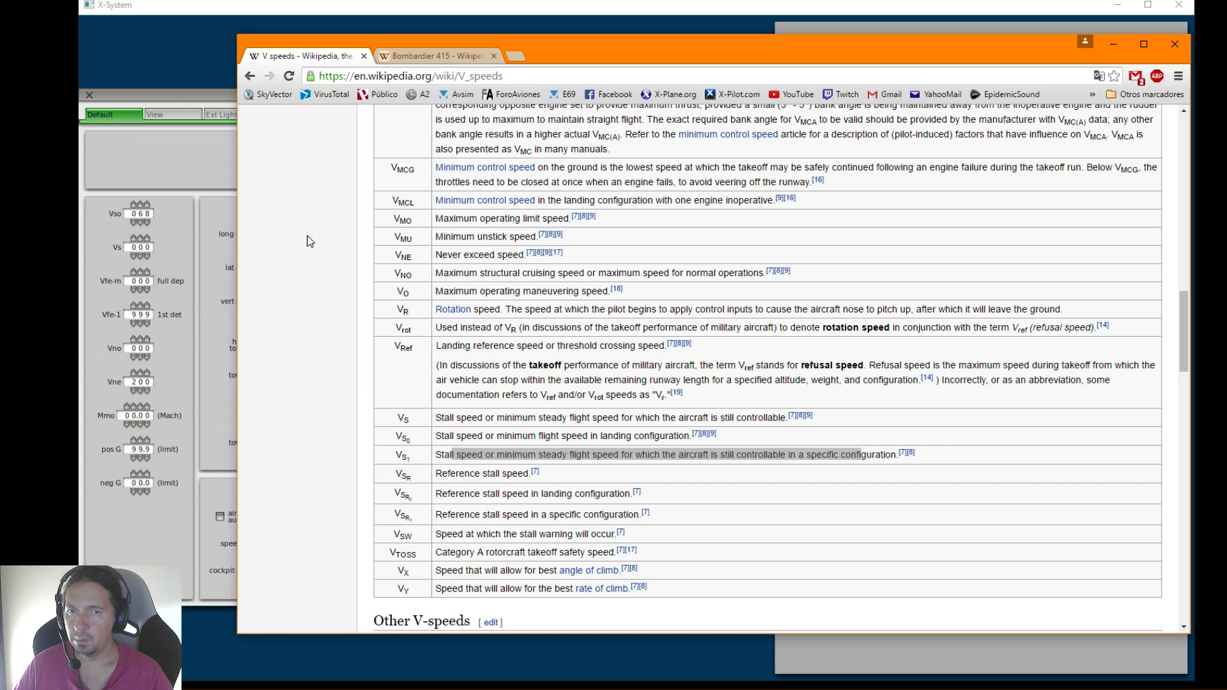
left_click(440, 56)
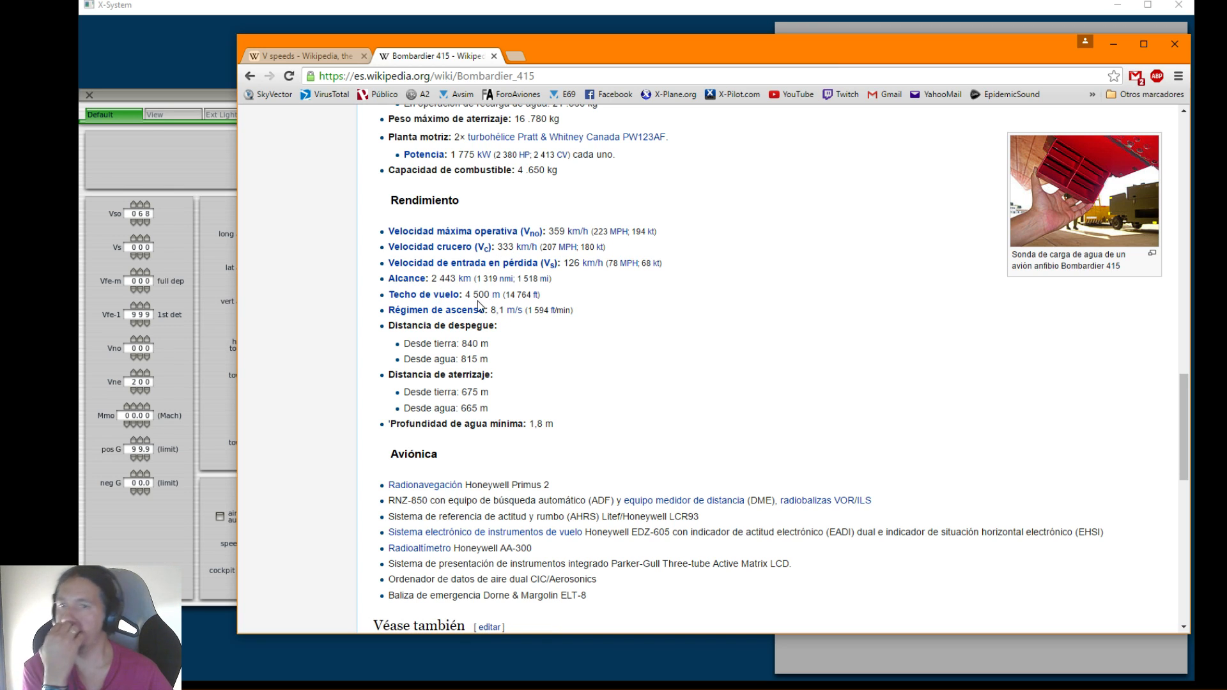
key("alt+Left")
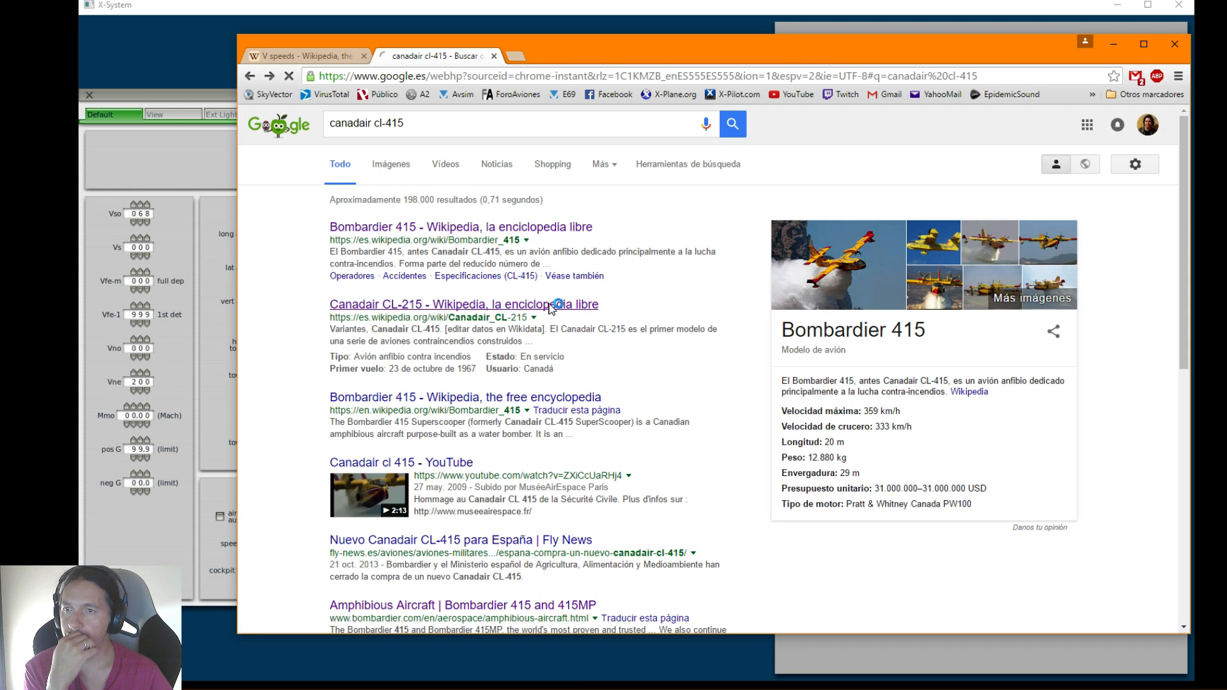
left_click(551, 307)
key("alt+Left")
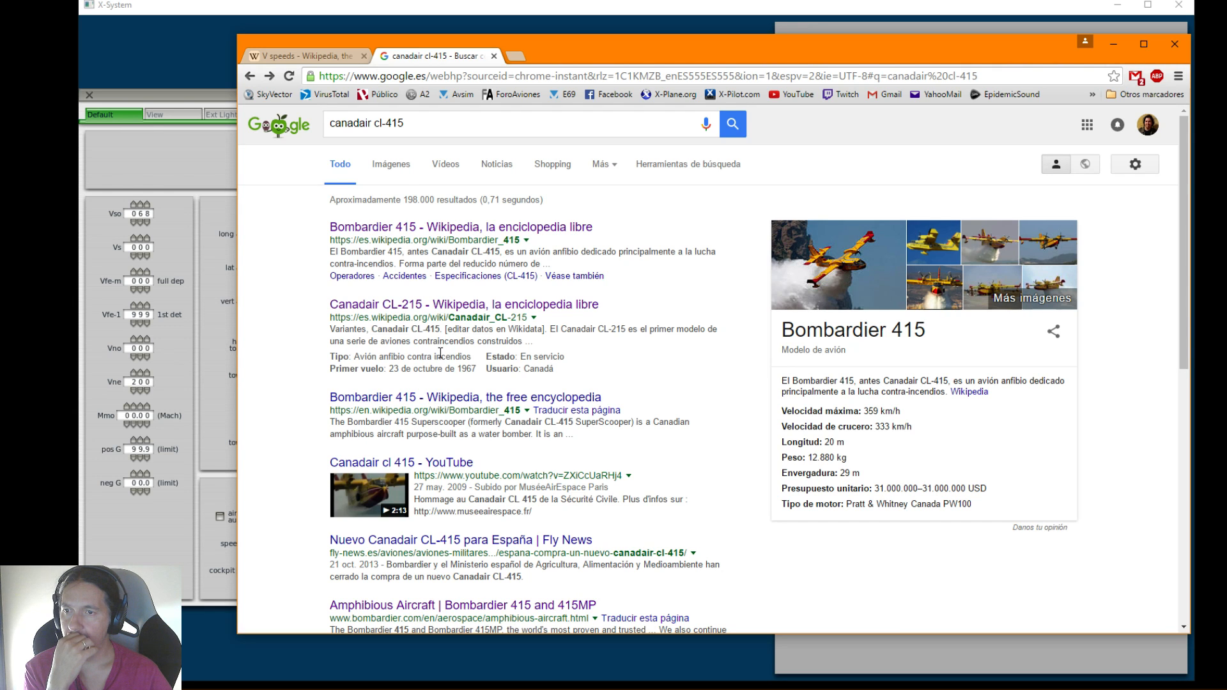
left_click(443, 397)
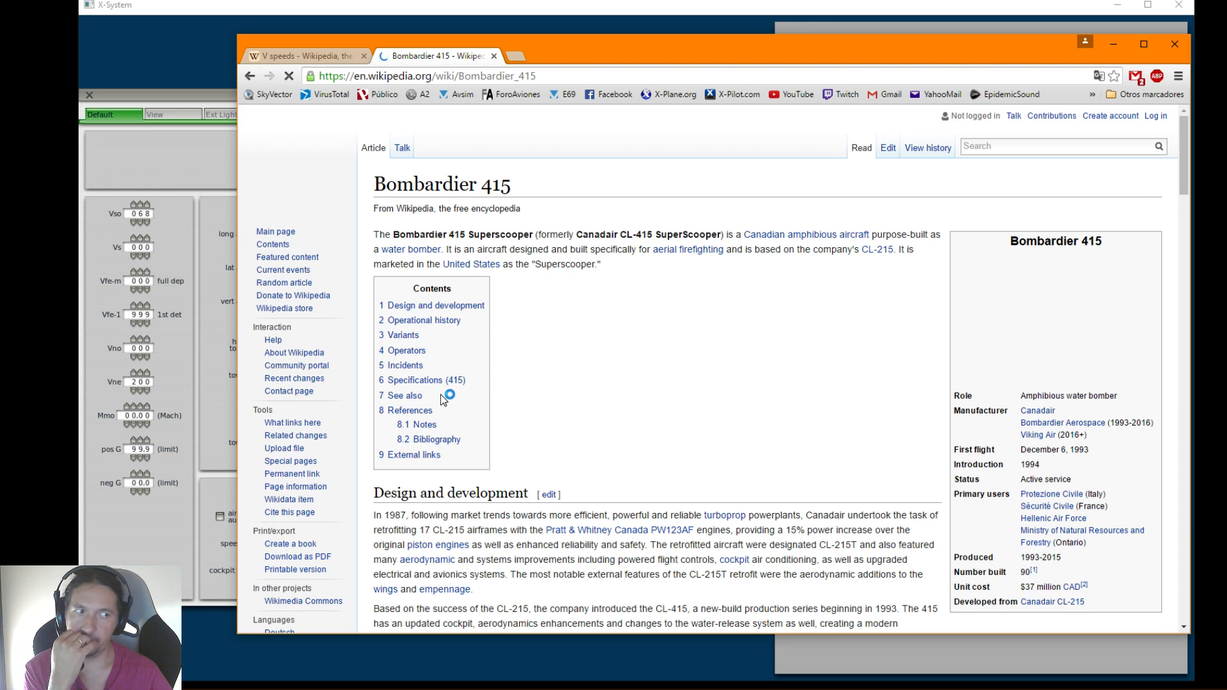
scroll(492, 348, "down", 20)
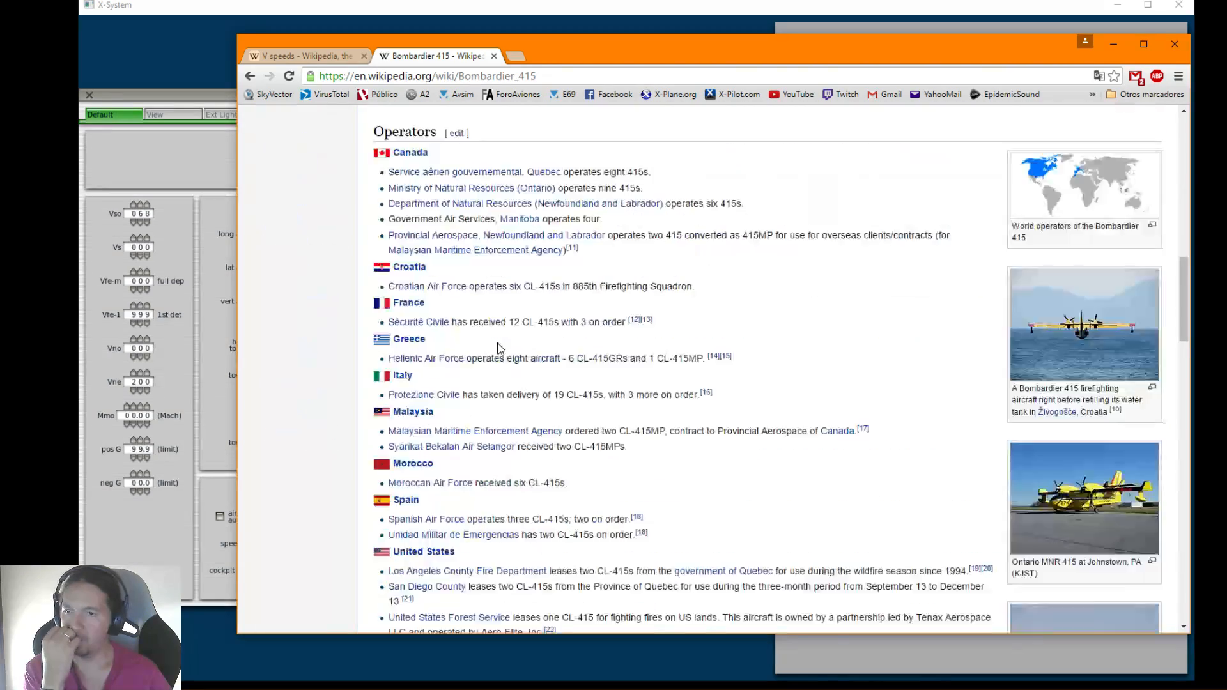
scroll(498, 348, "down", 1)
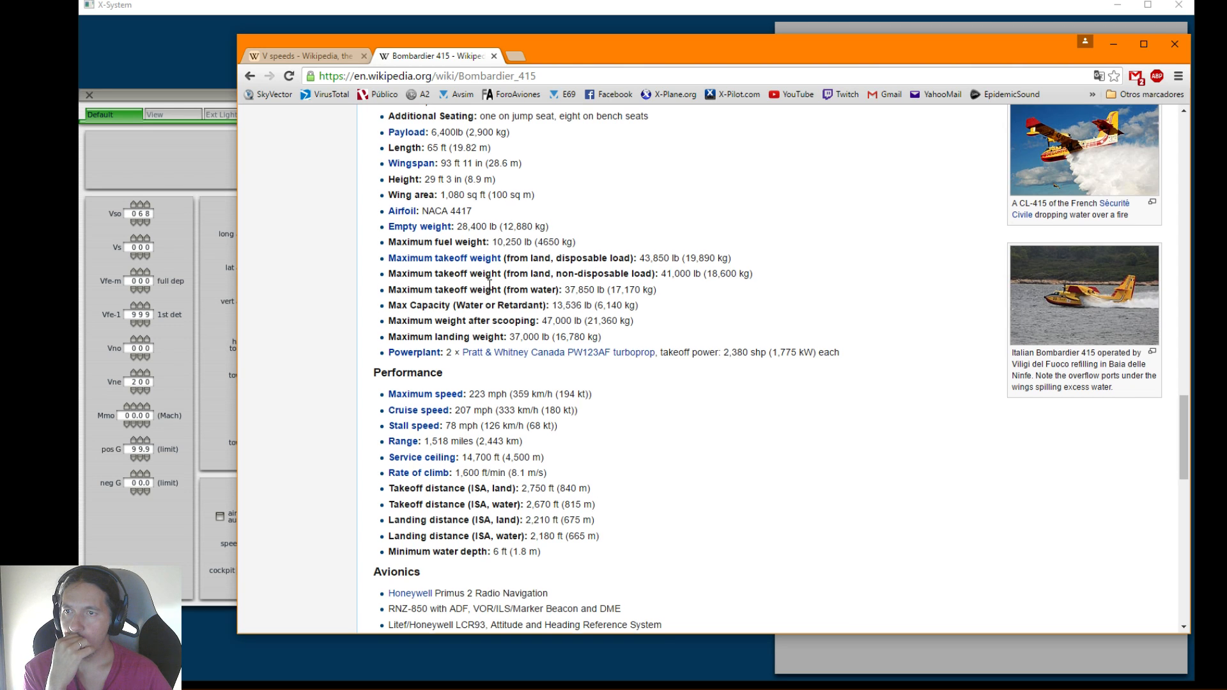
scroll(490, 285, "up", 1)
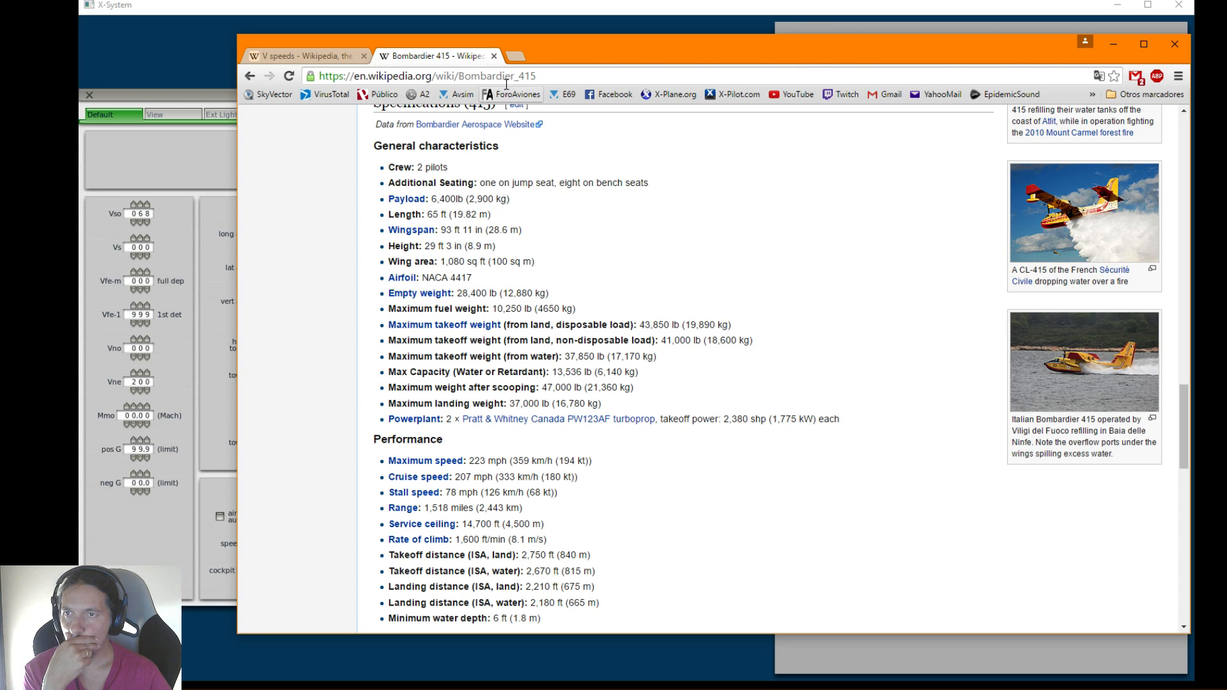
Search the web for "bombardier 415 vs speed" in a new tab and look through the results
left_click(516, 56)
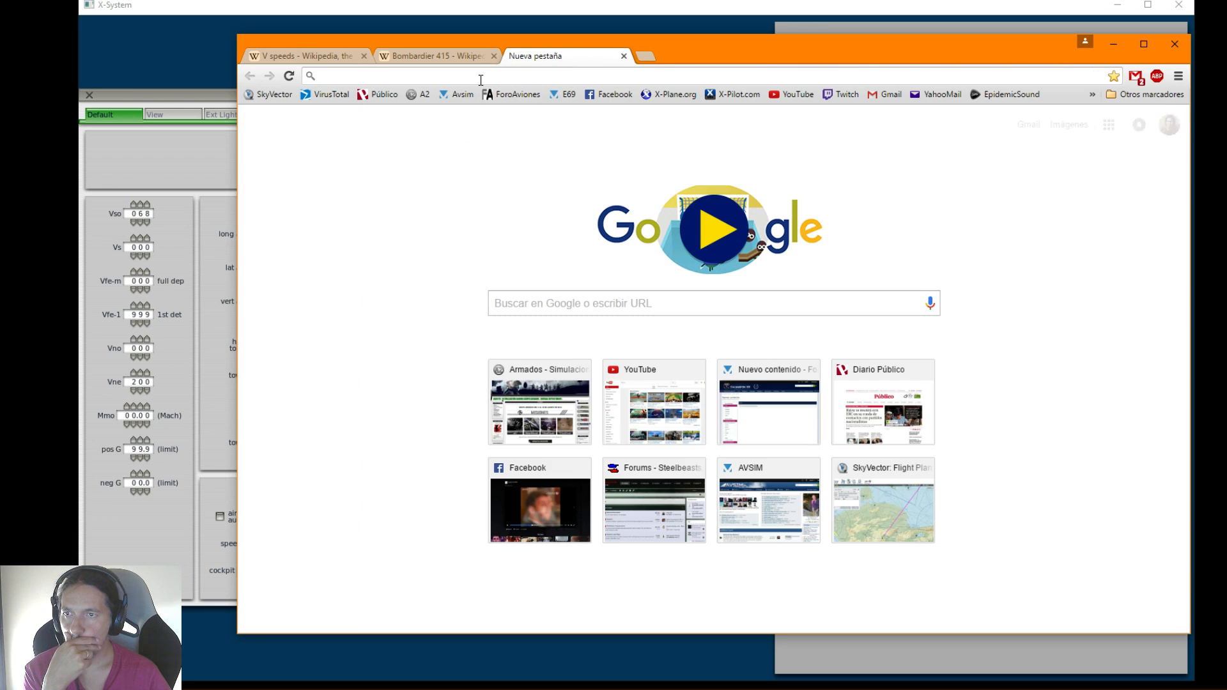
type("bomba")
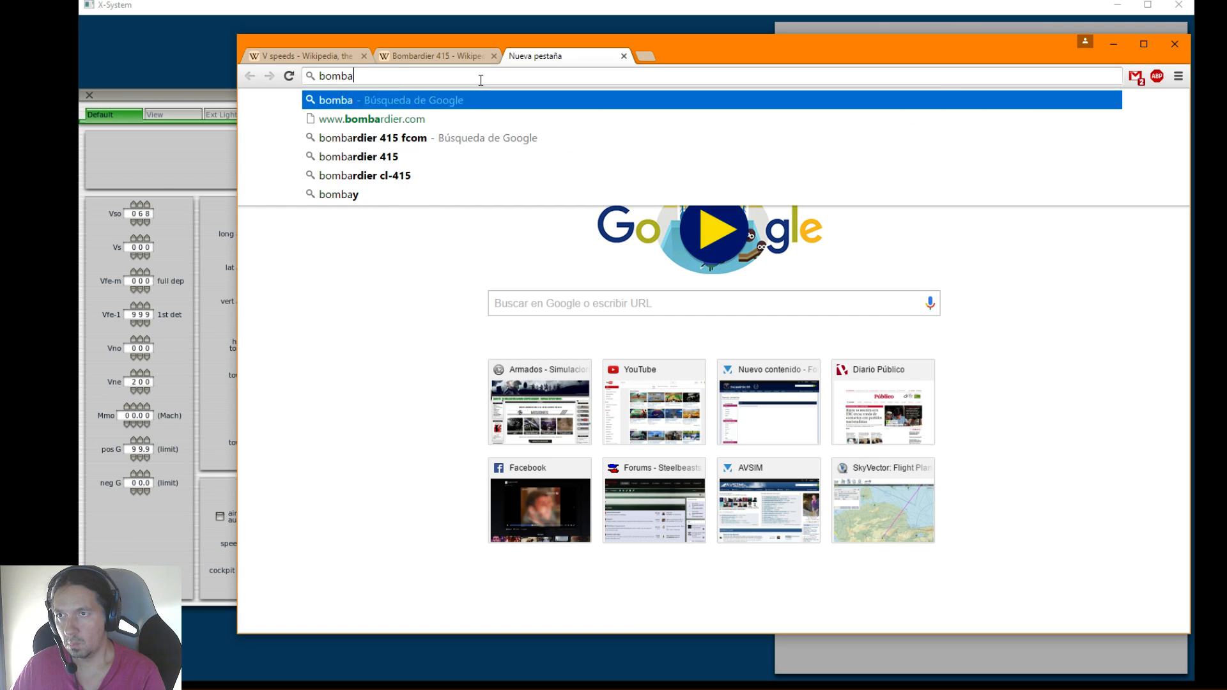
type("rdier ")
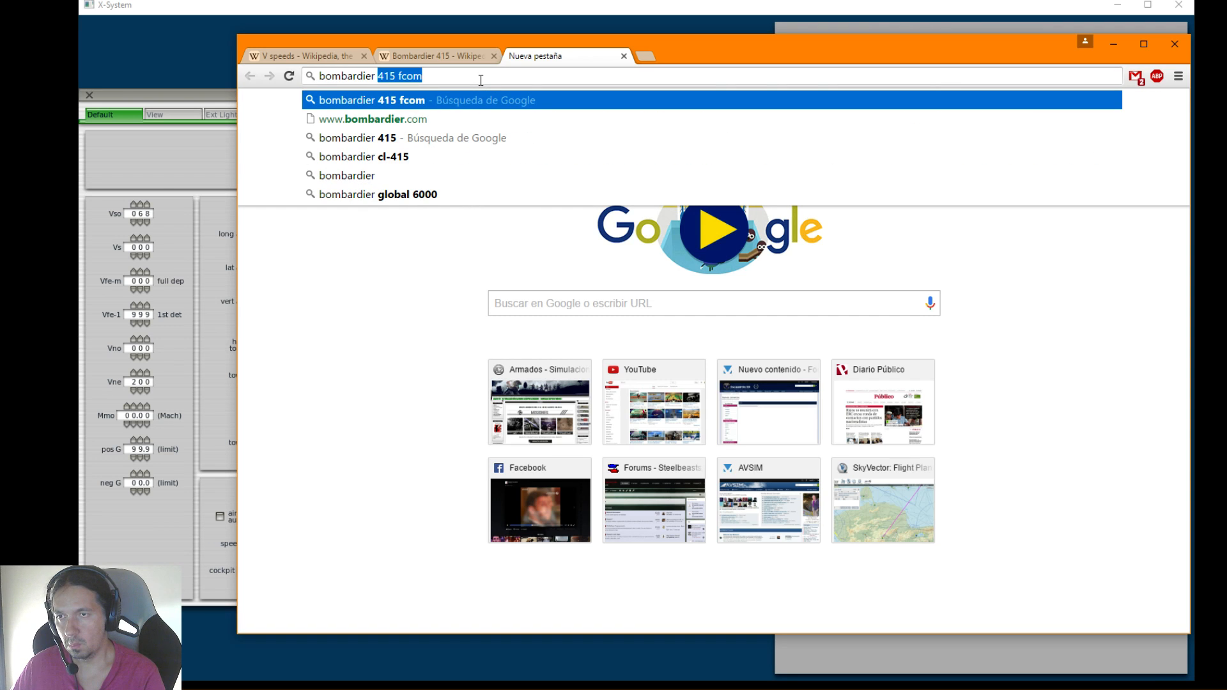
type("4")
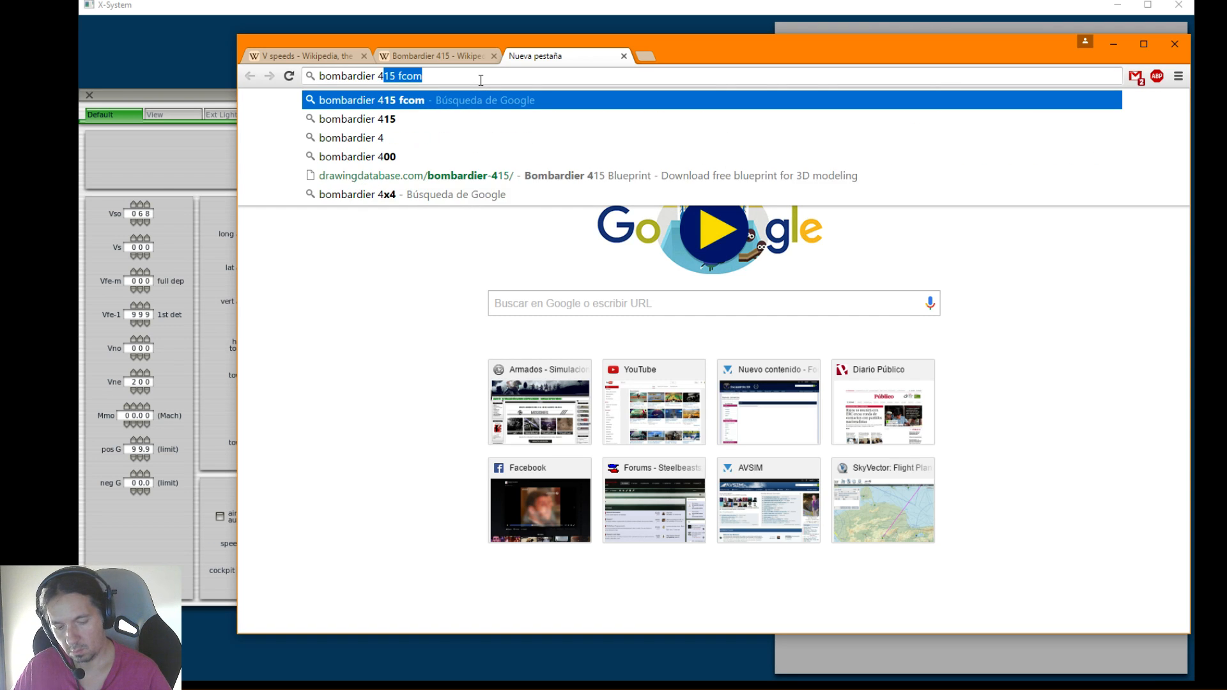
type("15 vs")
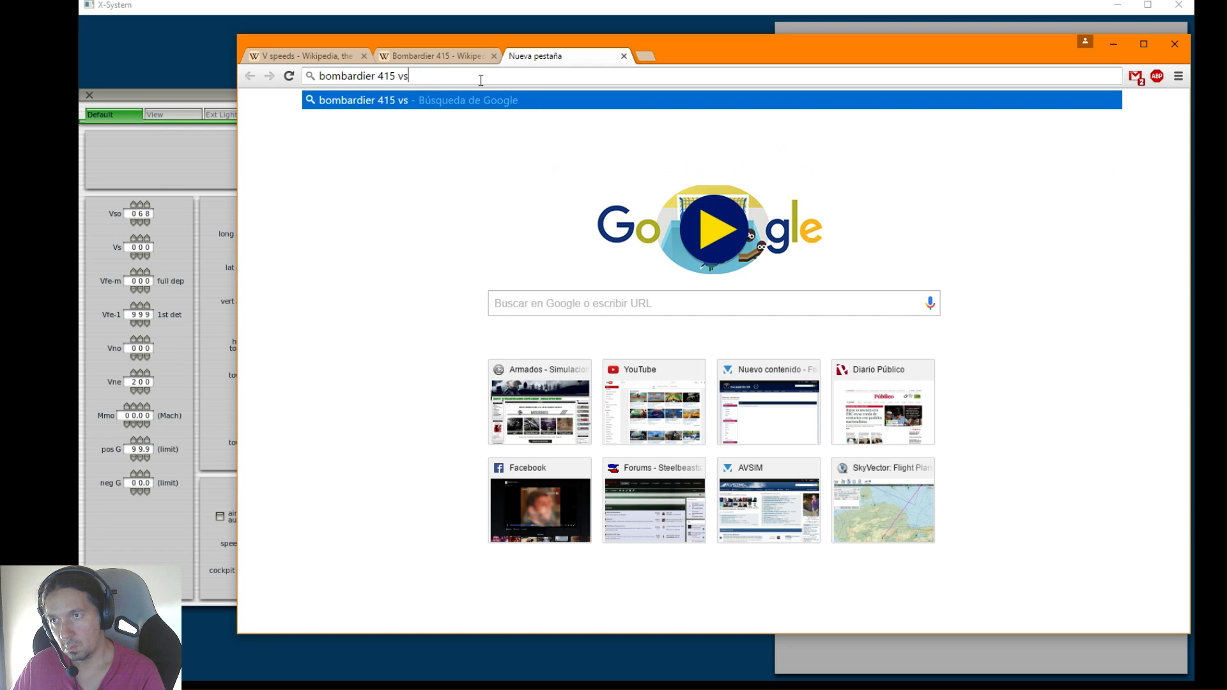
type(" speed")
key("Return")
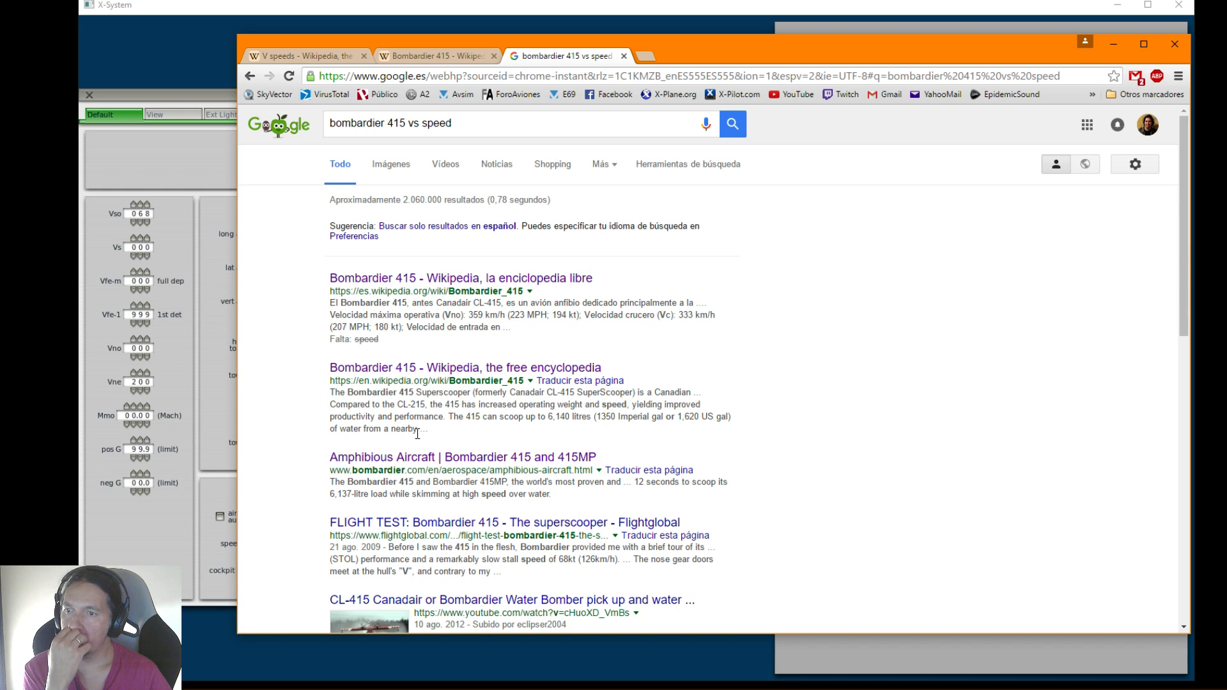
scroll(469, 467, "down", 1)
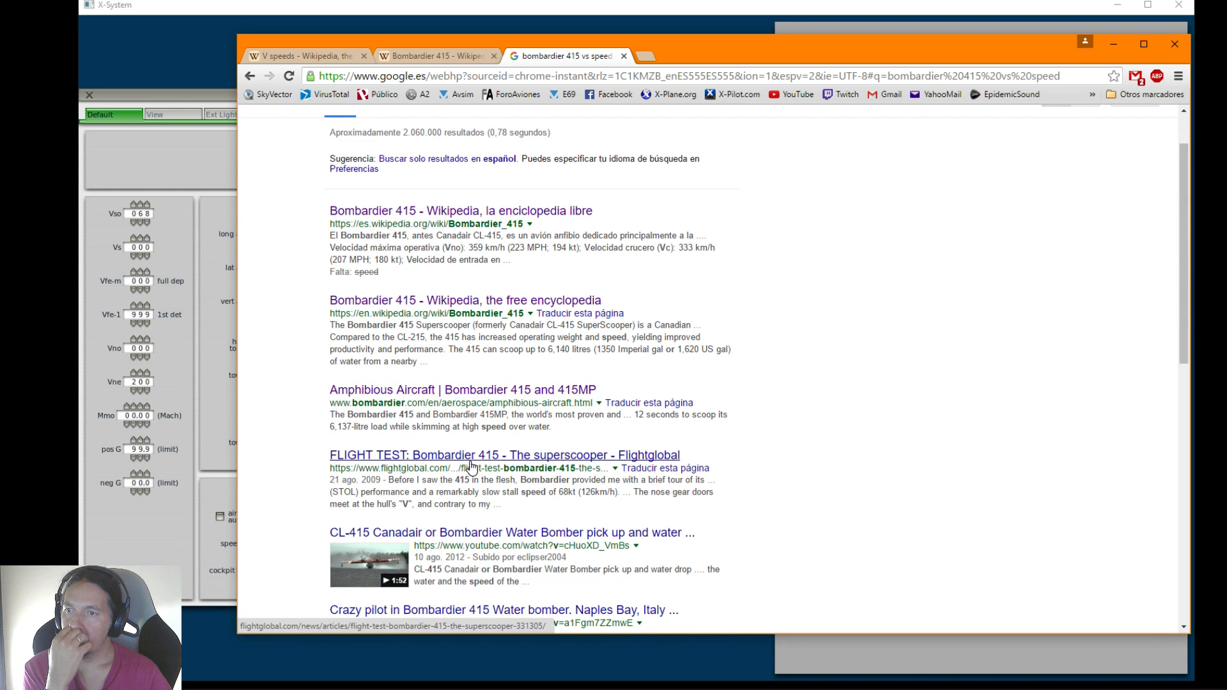
scroll(470, 466, "down", 2)
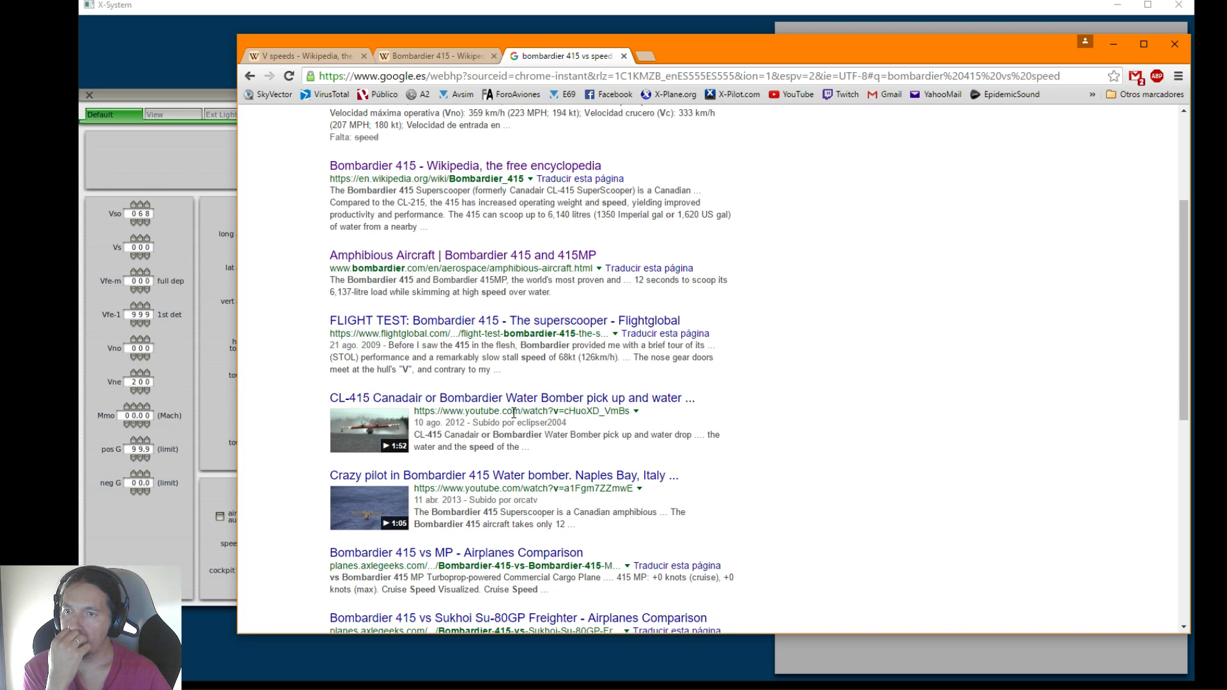
scroll(697, 401, "down", 3)
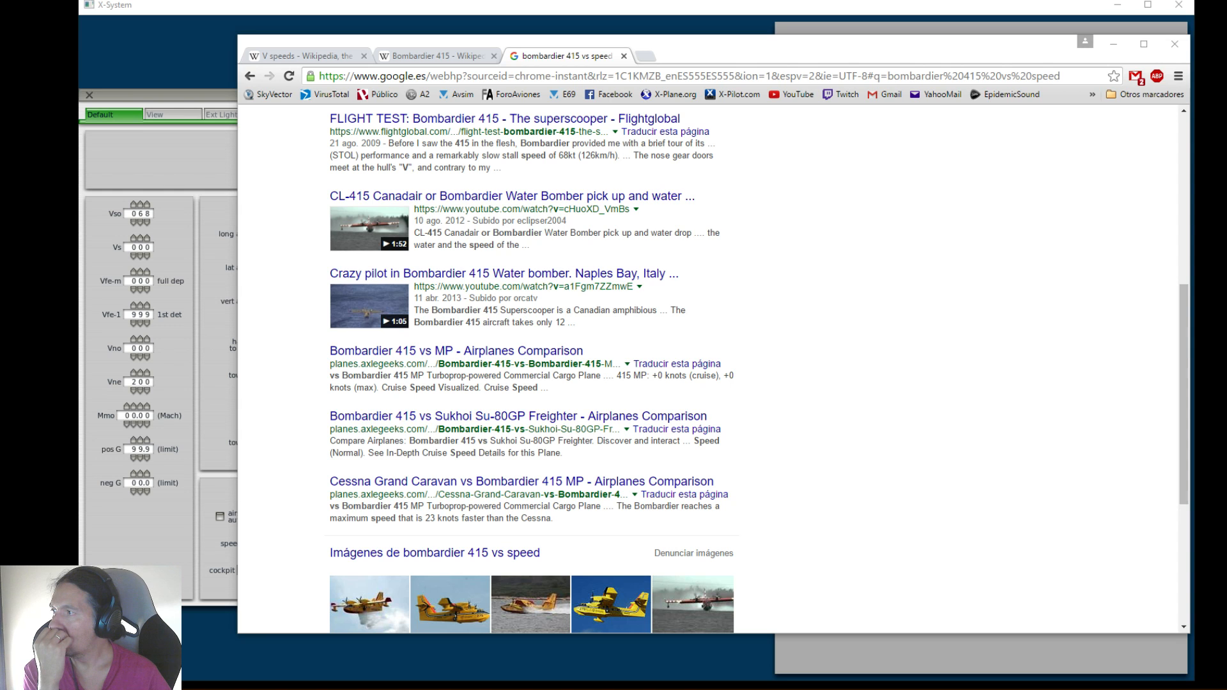
Open the local file canadaircl415afm.pdf in a new browser tab, and view the manual's Avialogs download page in another tab before closing it
left_click_drag(0, 201, 652, 52)
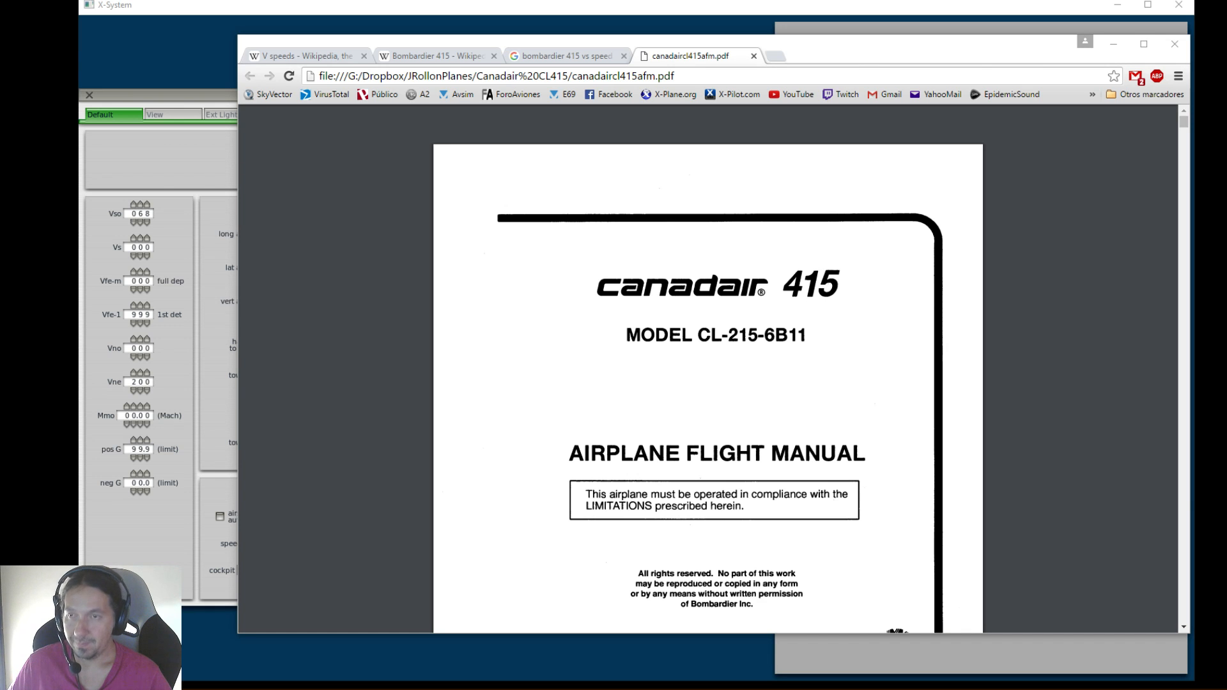
left_click(775, 56)
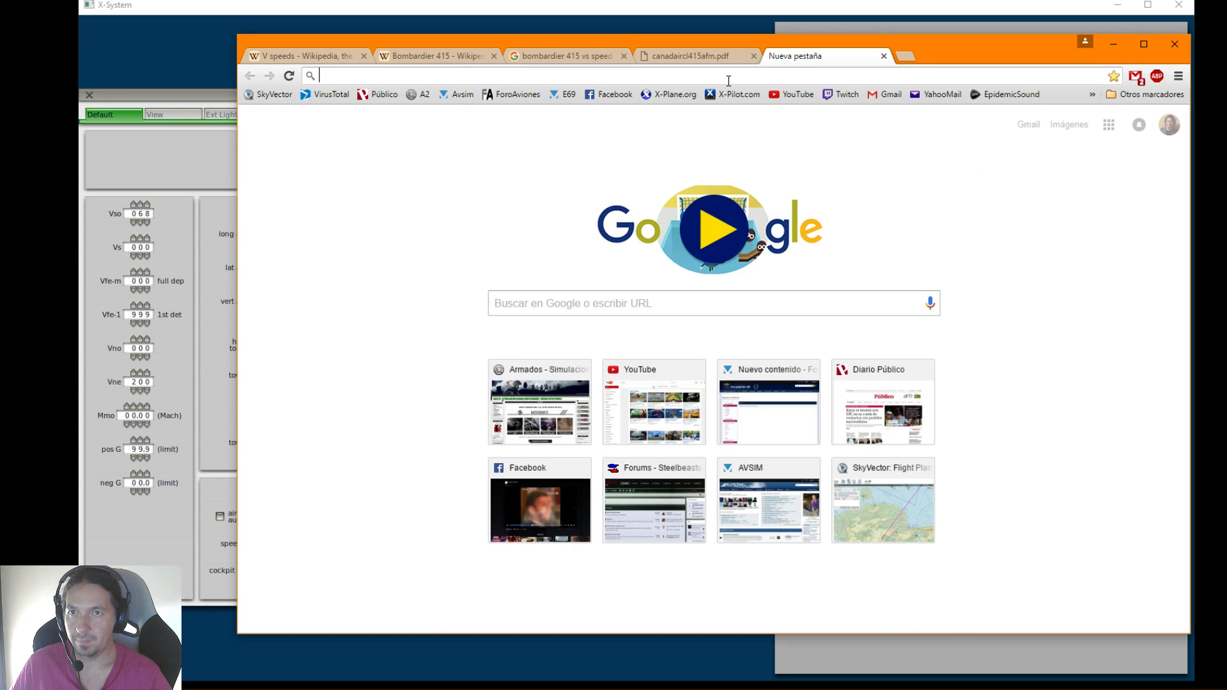
type("avialogs.com/en/aircraft/canada/canadair/cl-415/canadair-415-airplane-flight-manual.html")
key("Return")
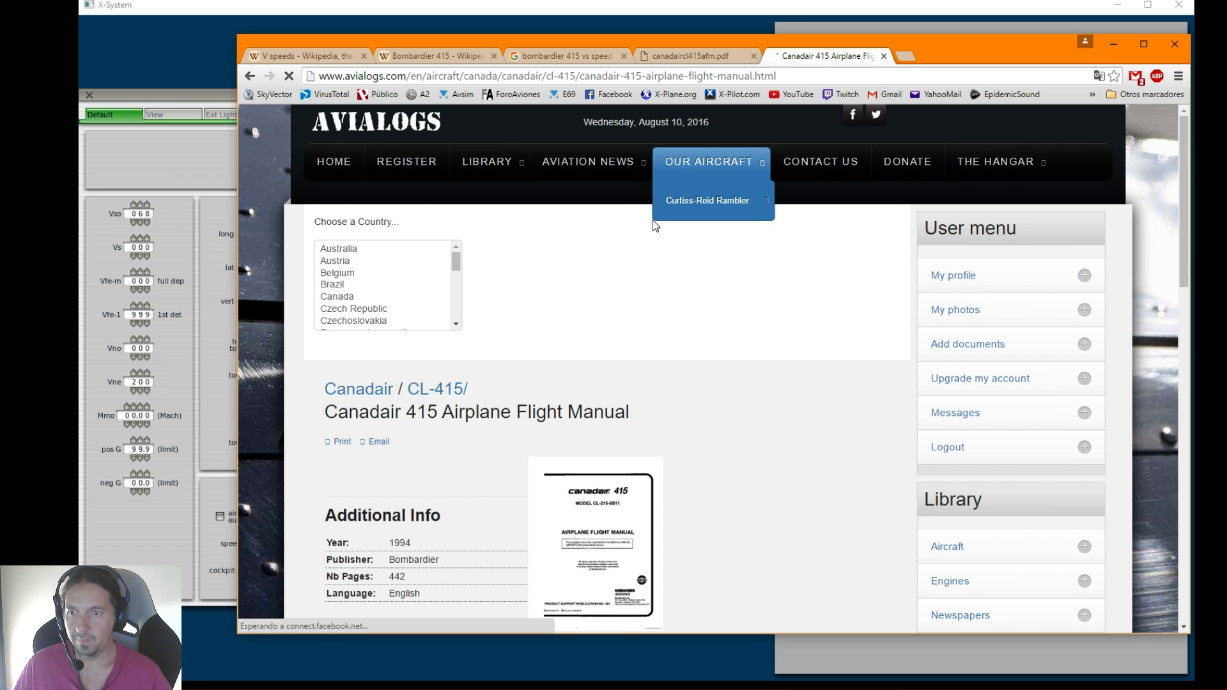
scroll(652, 352, "down", 6)
scroll(823, 396, "down", 12)
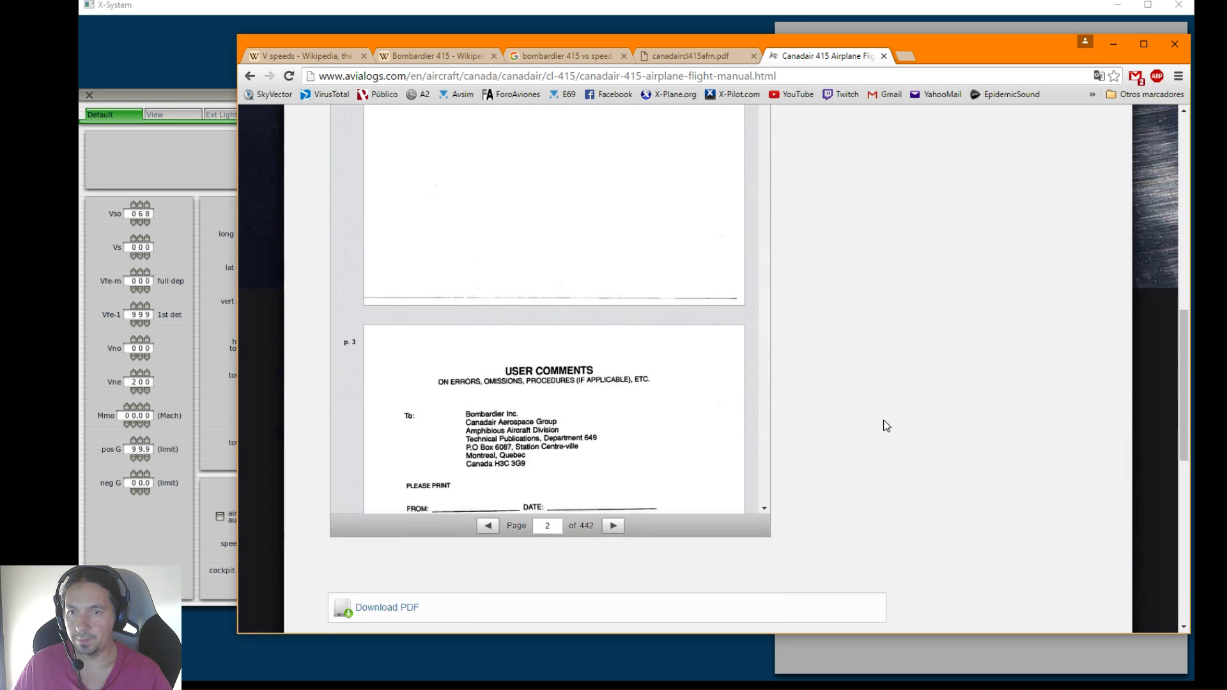
left_click(883, 57)
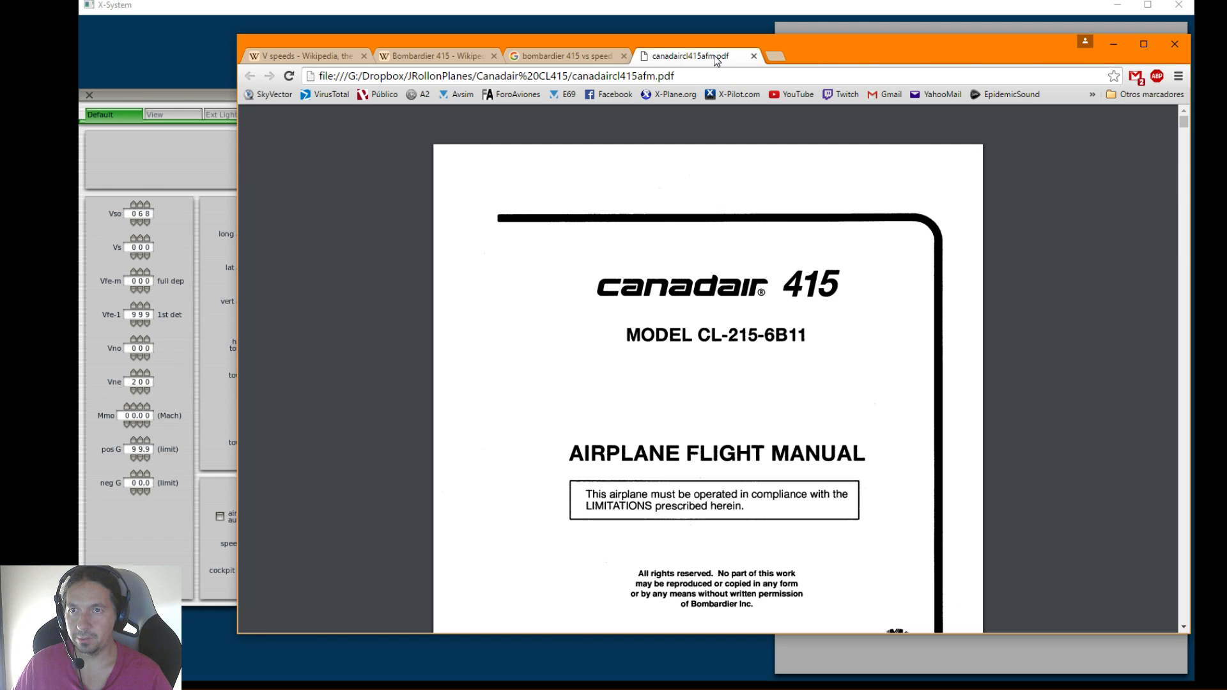
Search the text of the Canadair 415 flight manual PDF for "speed"
scroll(888, 374, "down", 3)
scroll(804, 406, "down", 6)
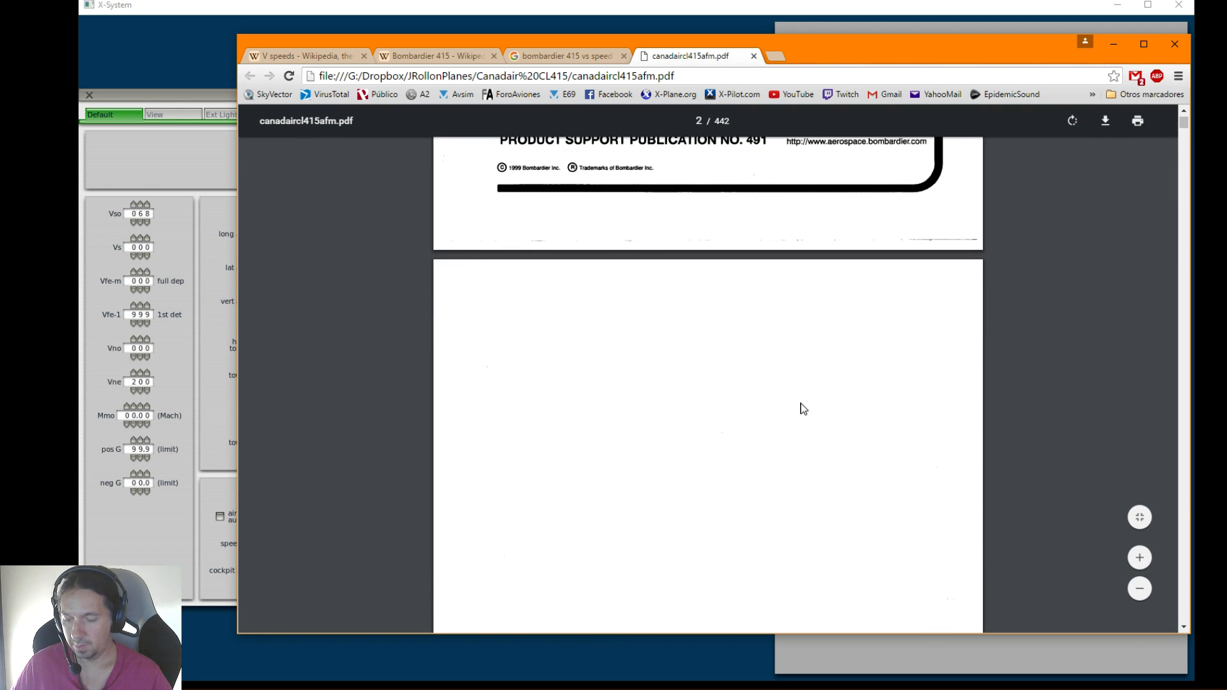
key("ctrl+f")
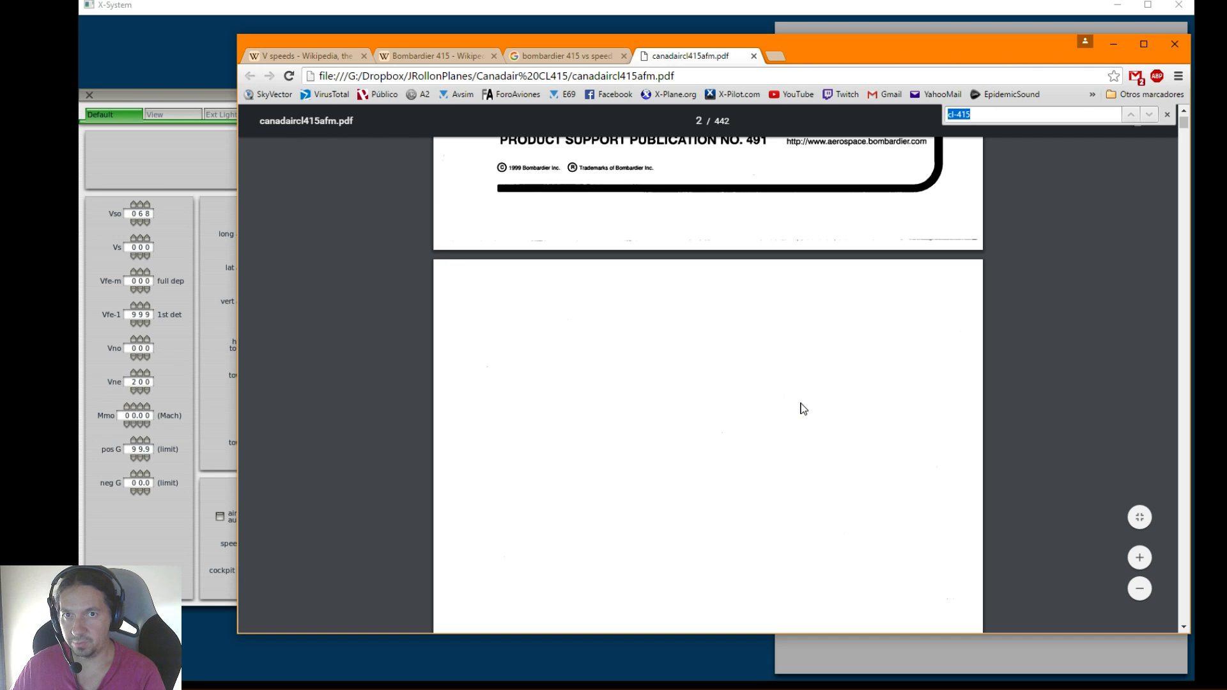
type("speed")
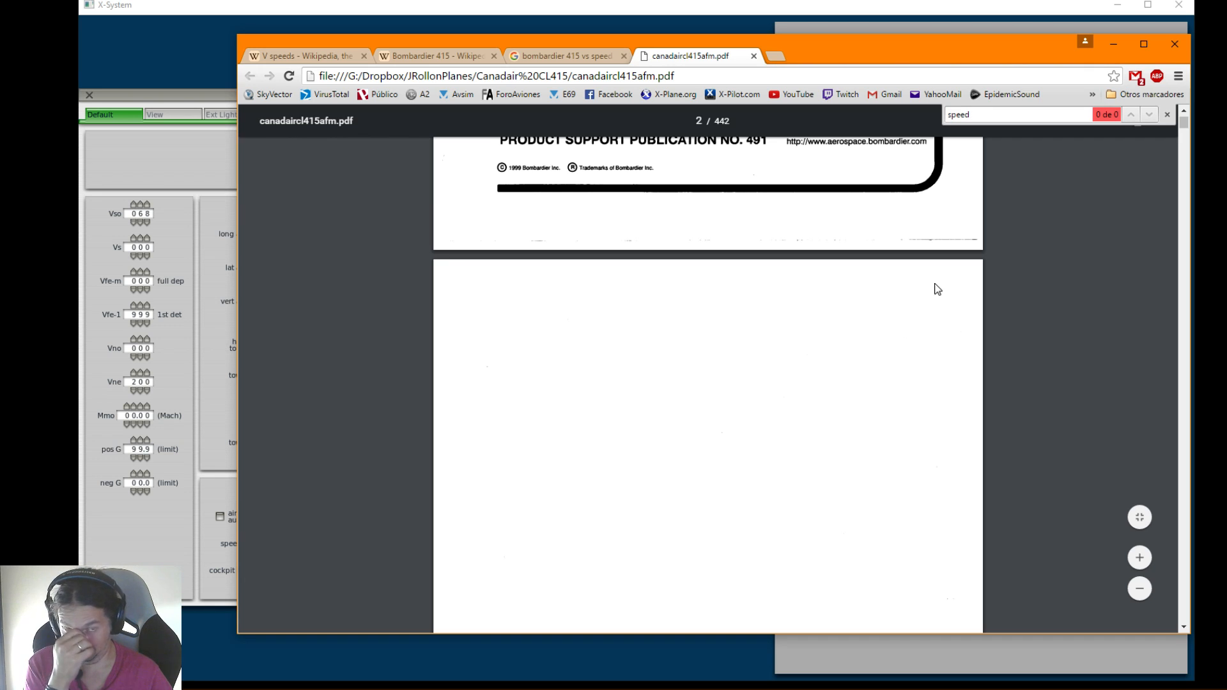
left_click_drag(978, 115, 949, 114)
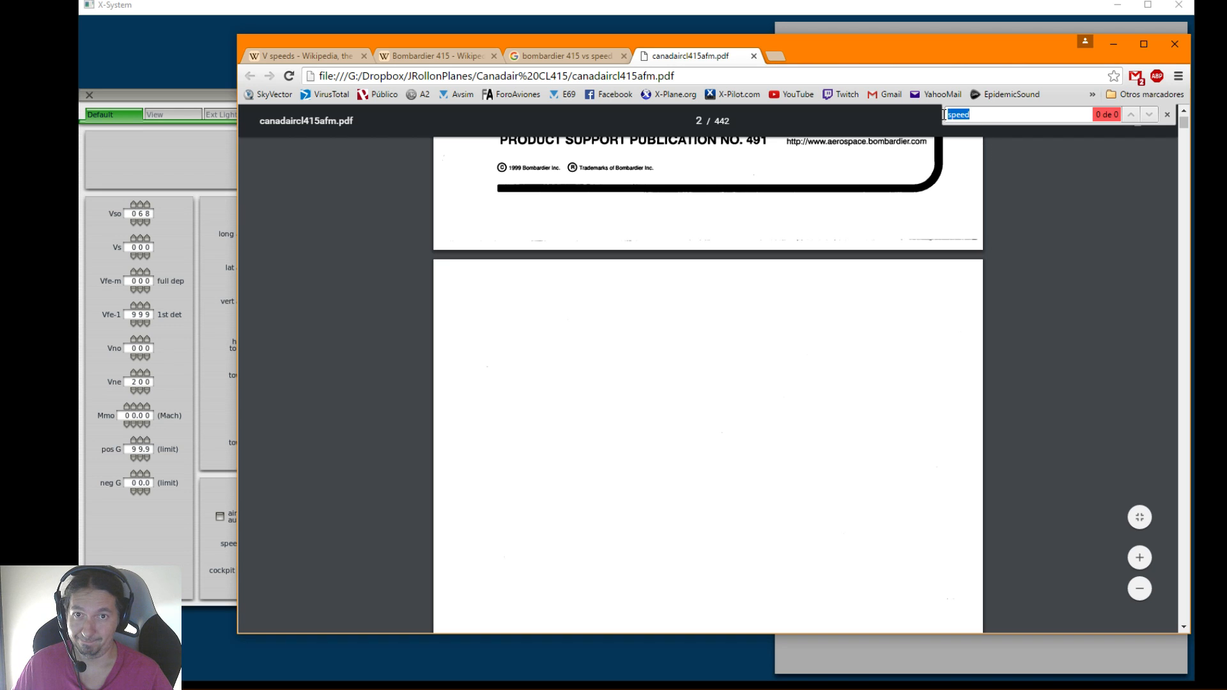
Look through the flight manual's opening pages and Log of Revisions for the section that covers speeds
left_click(807, 143)
scroll(791, 386, "down", 8)
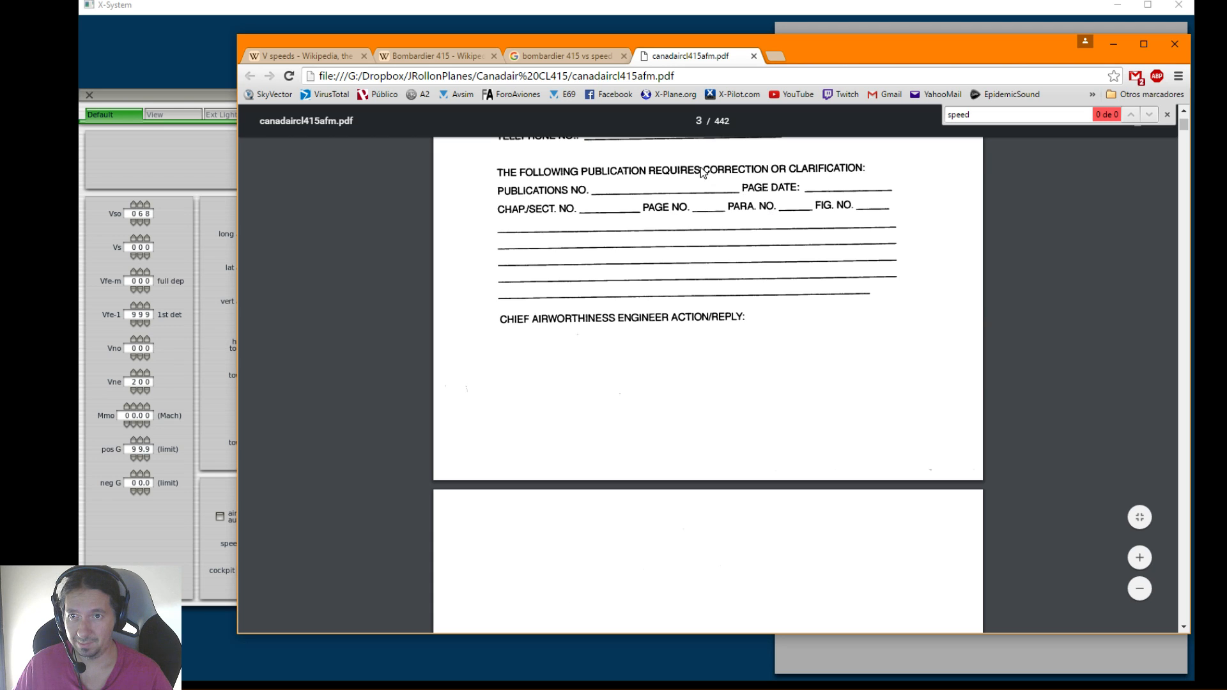
scroll(747, 342, "down", 15)
scroll(751, 341, "up", 6)
scroll(751, 342, "down", 12)
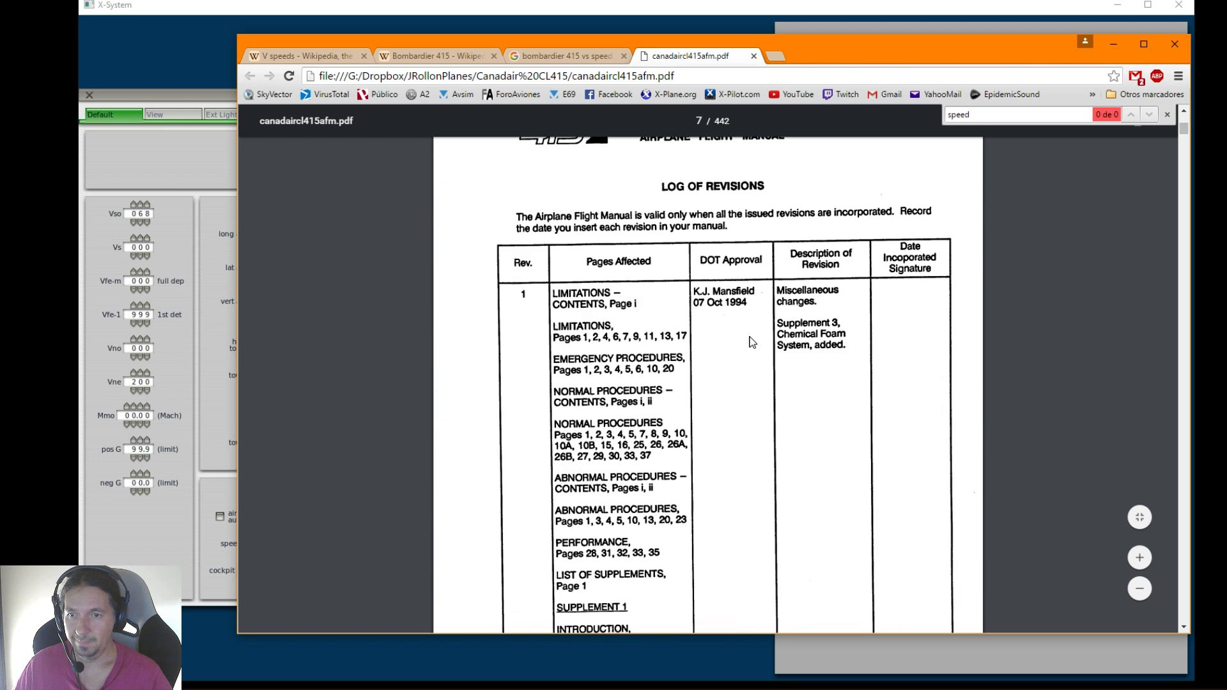
scroll(752, 341, "down", 4)
scroll(752, 342, "up", 4)
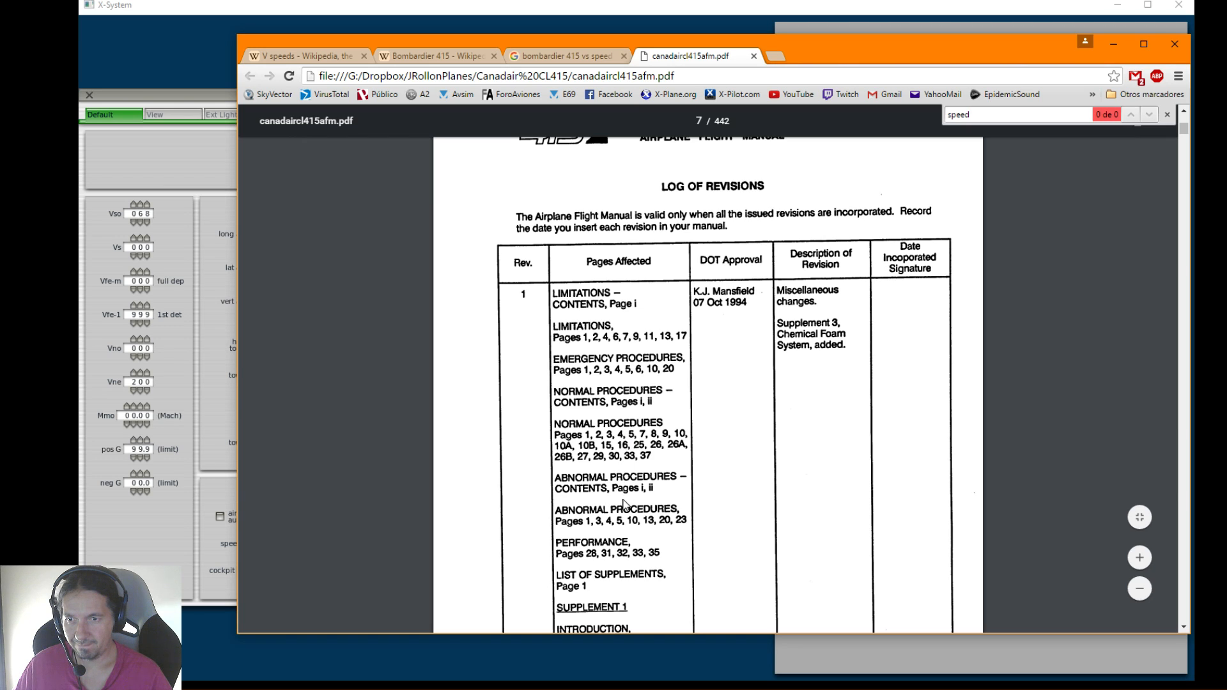
scroll(623, 503, "down", 1)
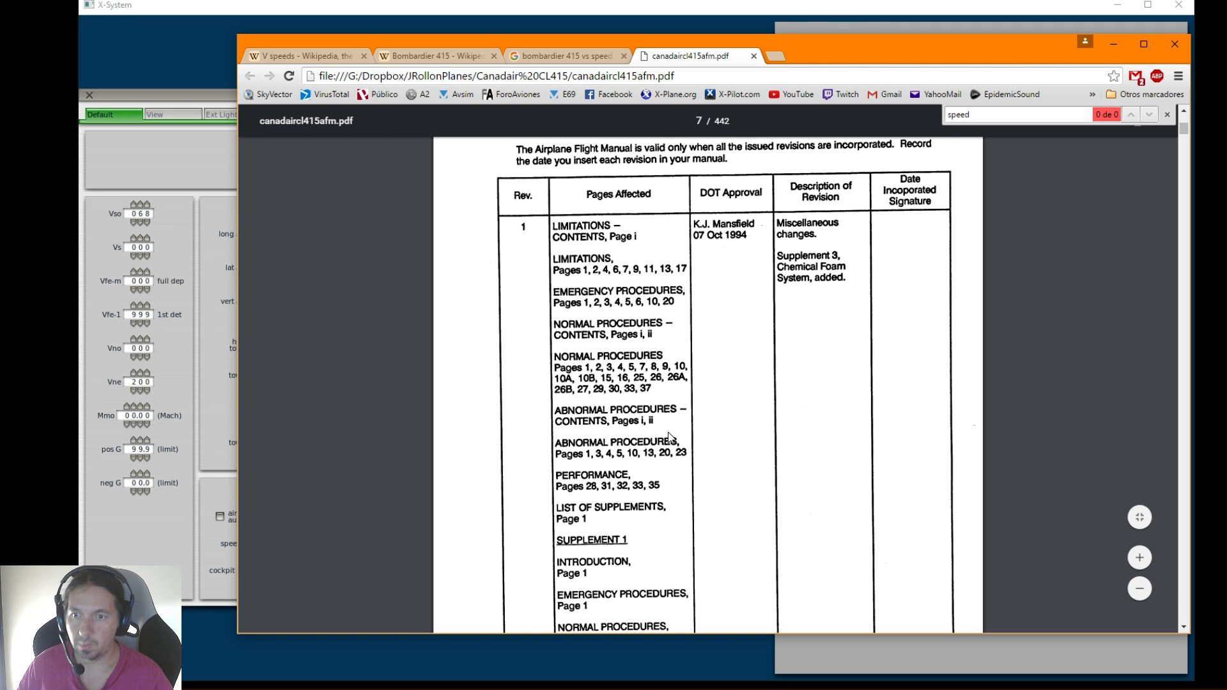
scroll(665, 447, "down", 7)
scroll(665, 447, "down", 20)
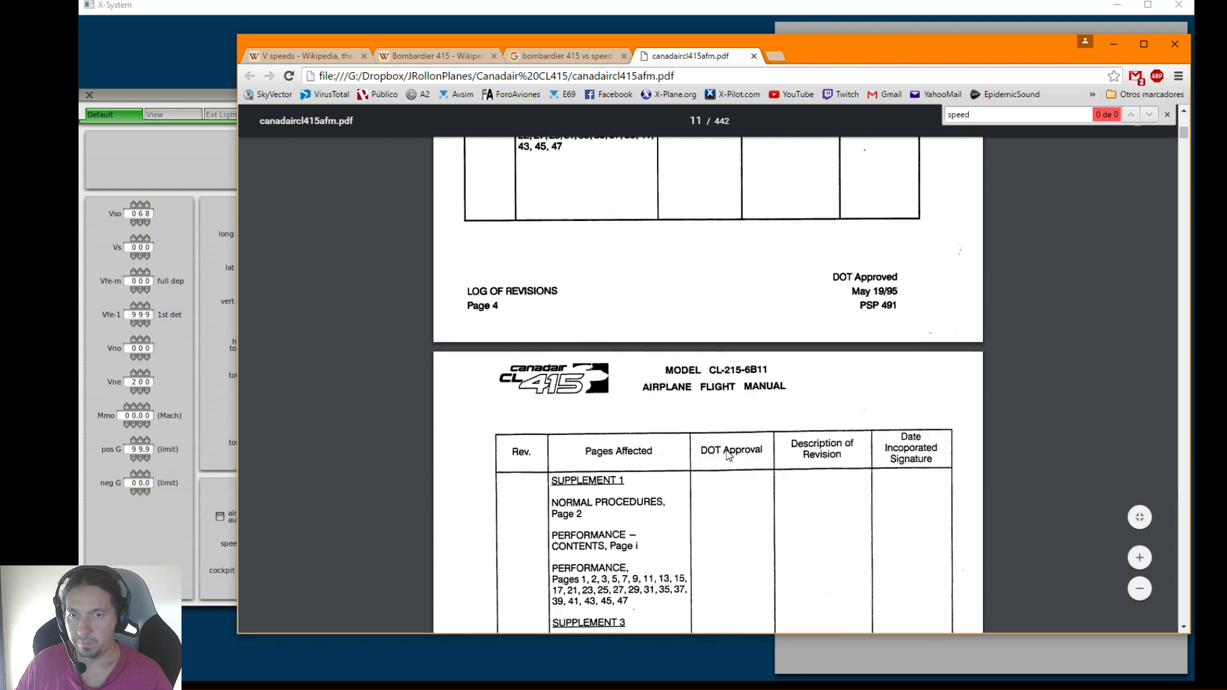
Skim the manual's Miscellaneous Limitations and Emergency Procedures pages for V-speed information
left_click_drag(1187, 133, 1176, 182)
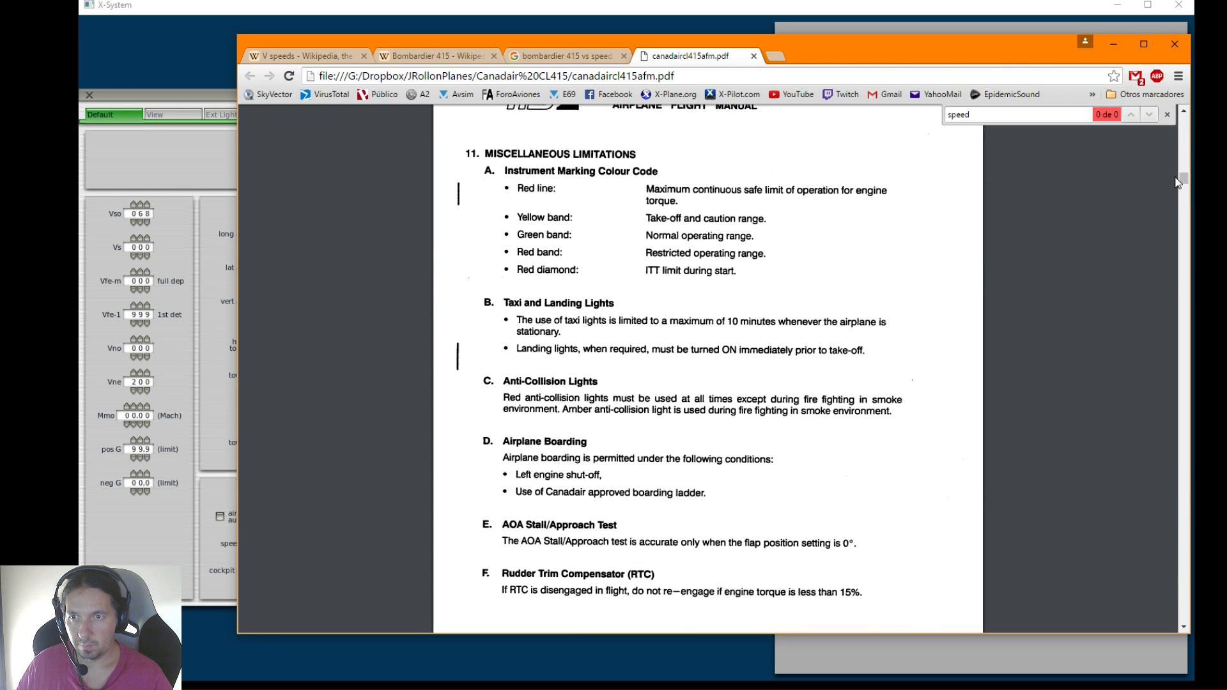
scroll(986, 290, "down", 1)
scroll(986, 290, "up", 4)
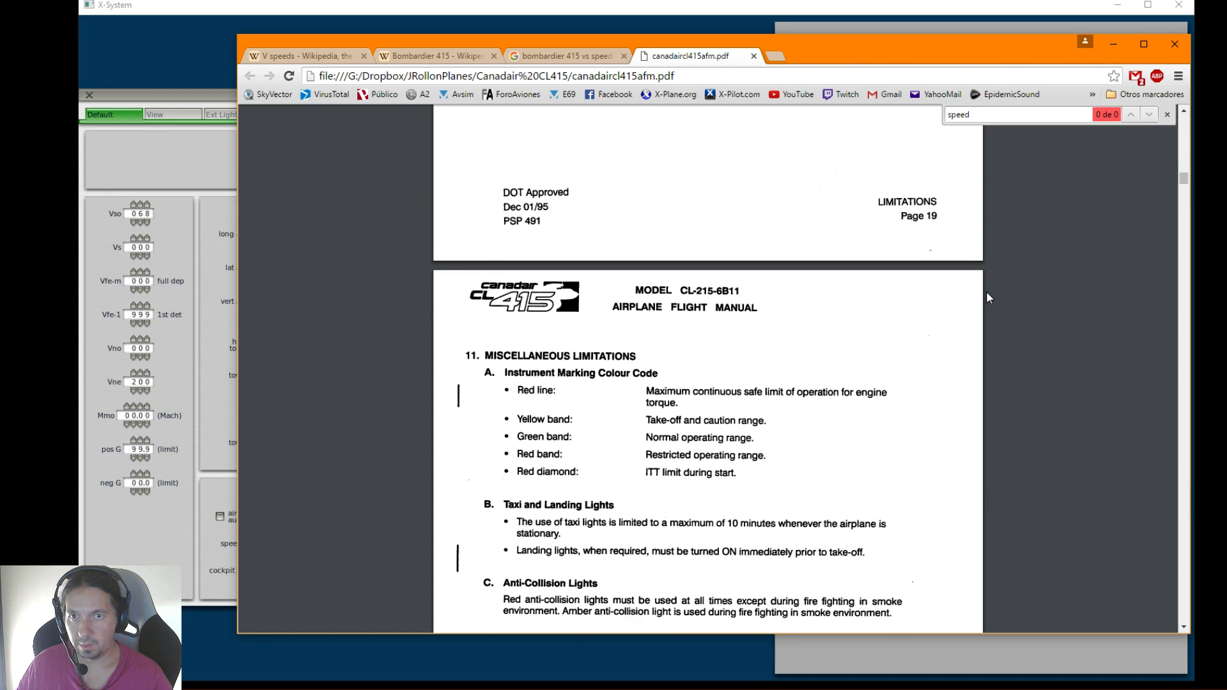
scroll(752, 314, "down", 8)
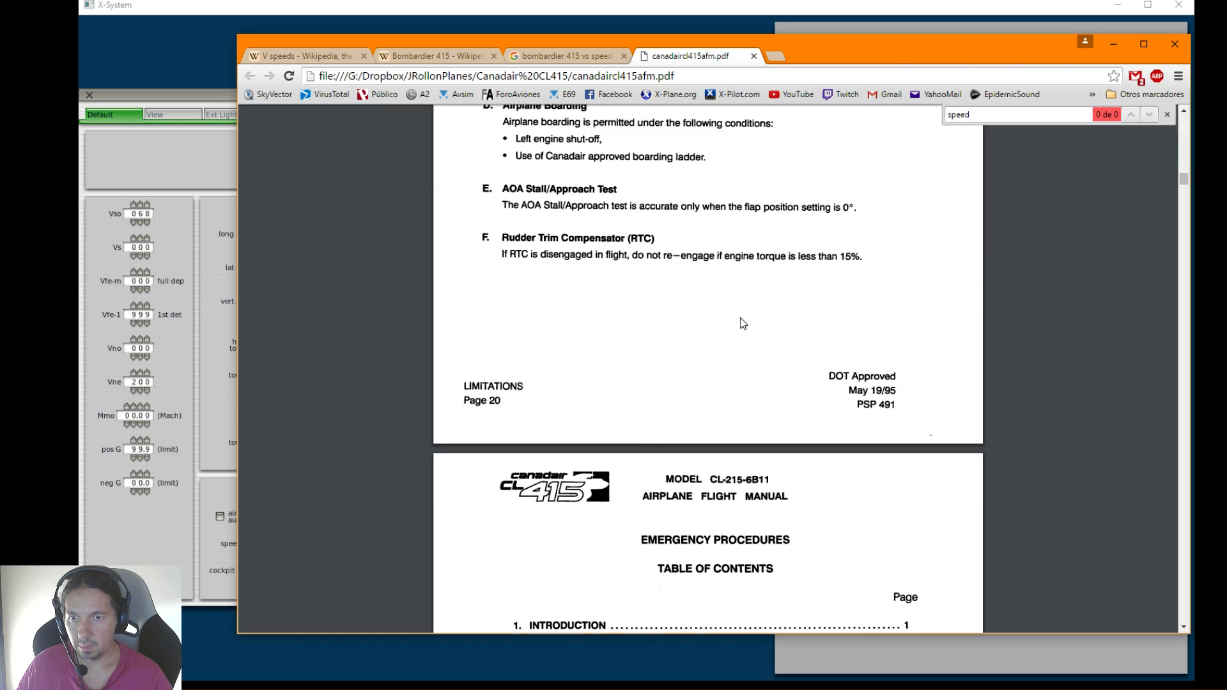
scroll(564, 386, "down", 15)
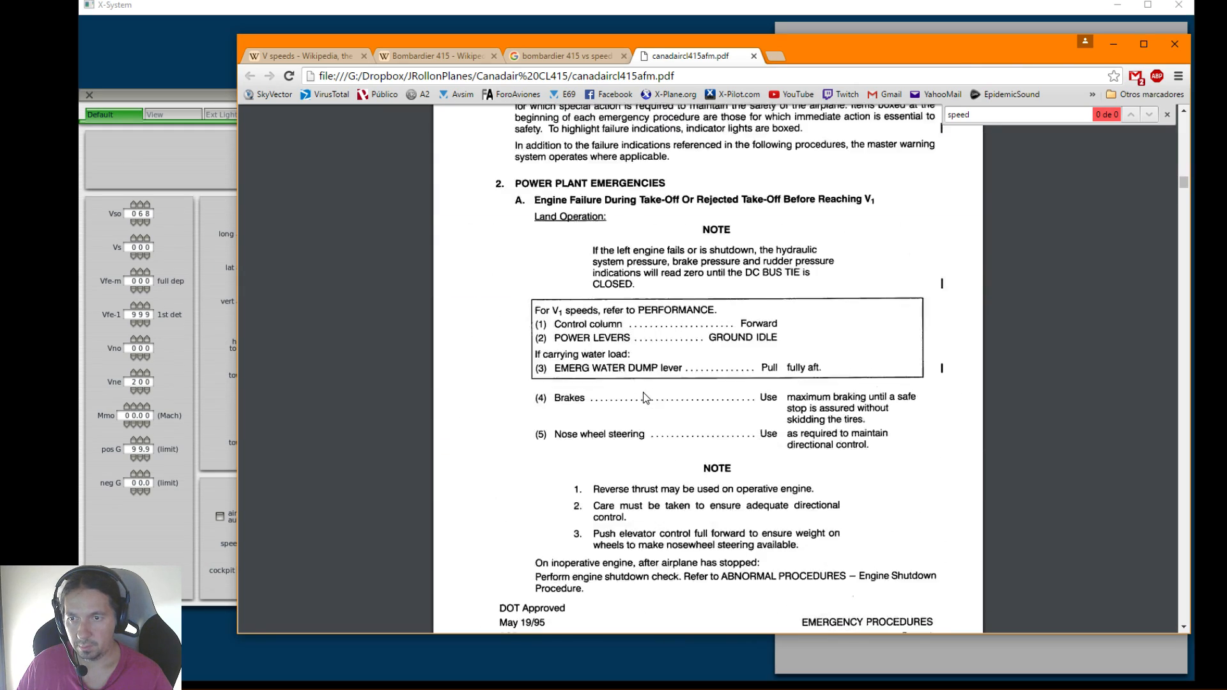
scroll(644, 397, "down", 20)
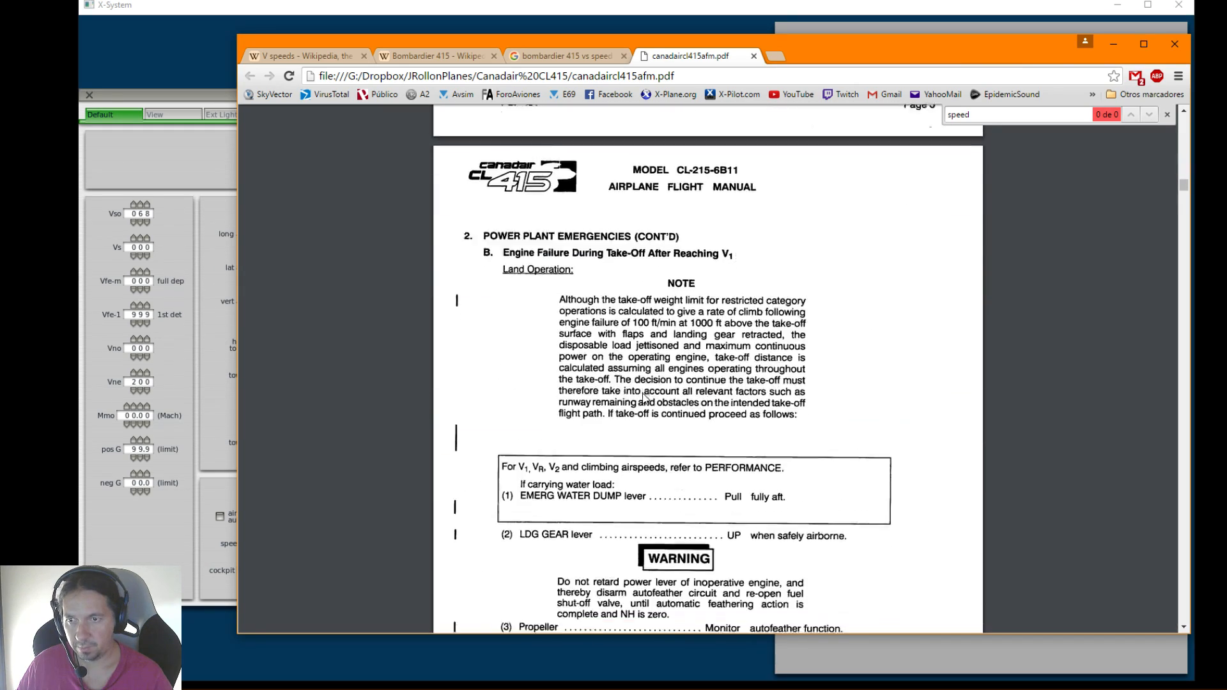
scroll(644, 399, "down", 16)
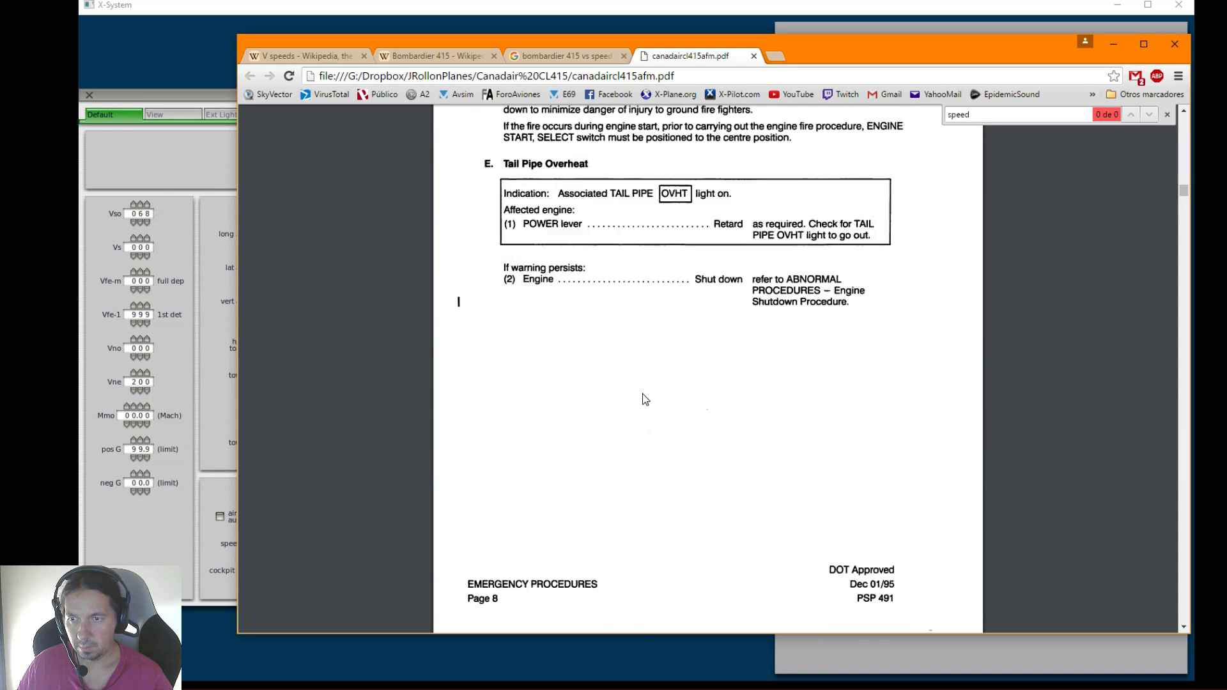
scroll(642, 393, "up", 4)
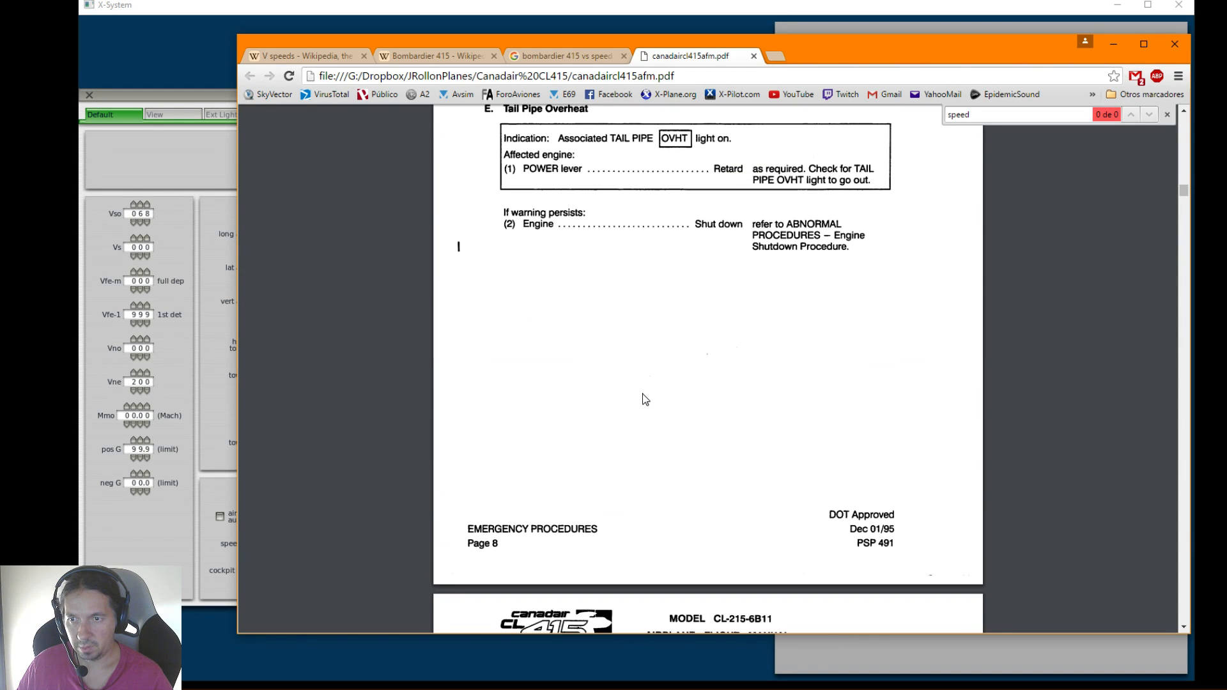
scroll(643, 393, "up", 14)
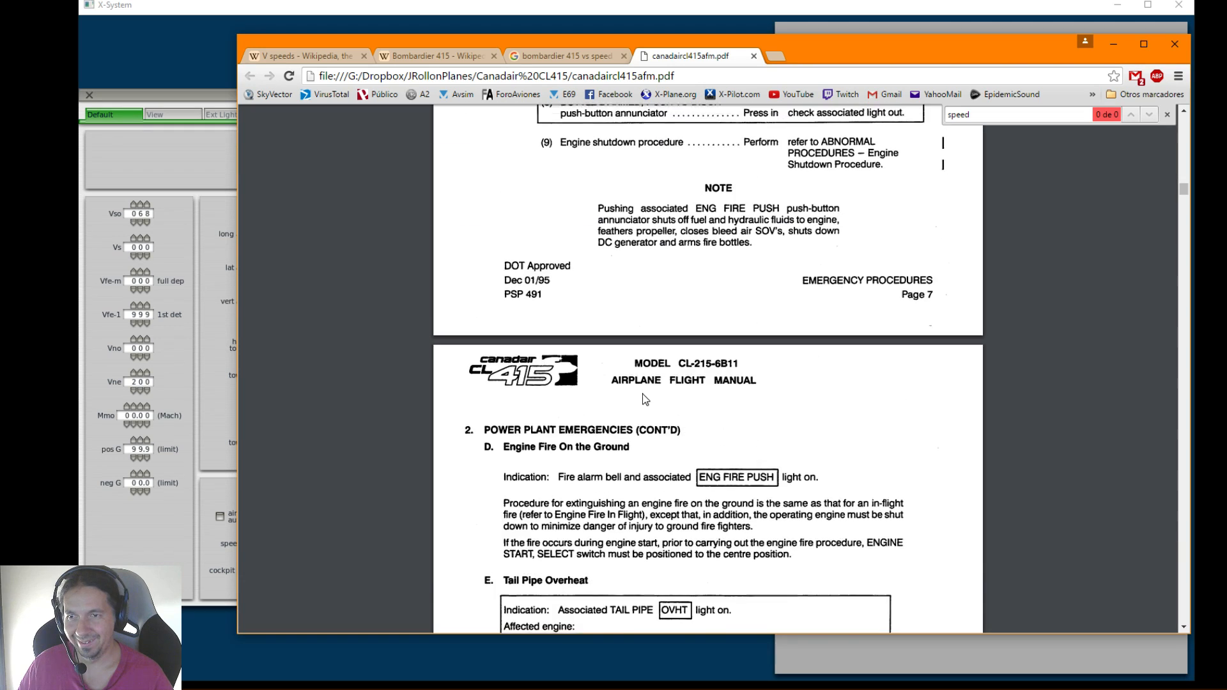
scroll(642, 396, "down", 8)
scroll(642, 396, "up", 3)
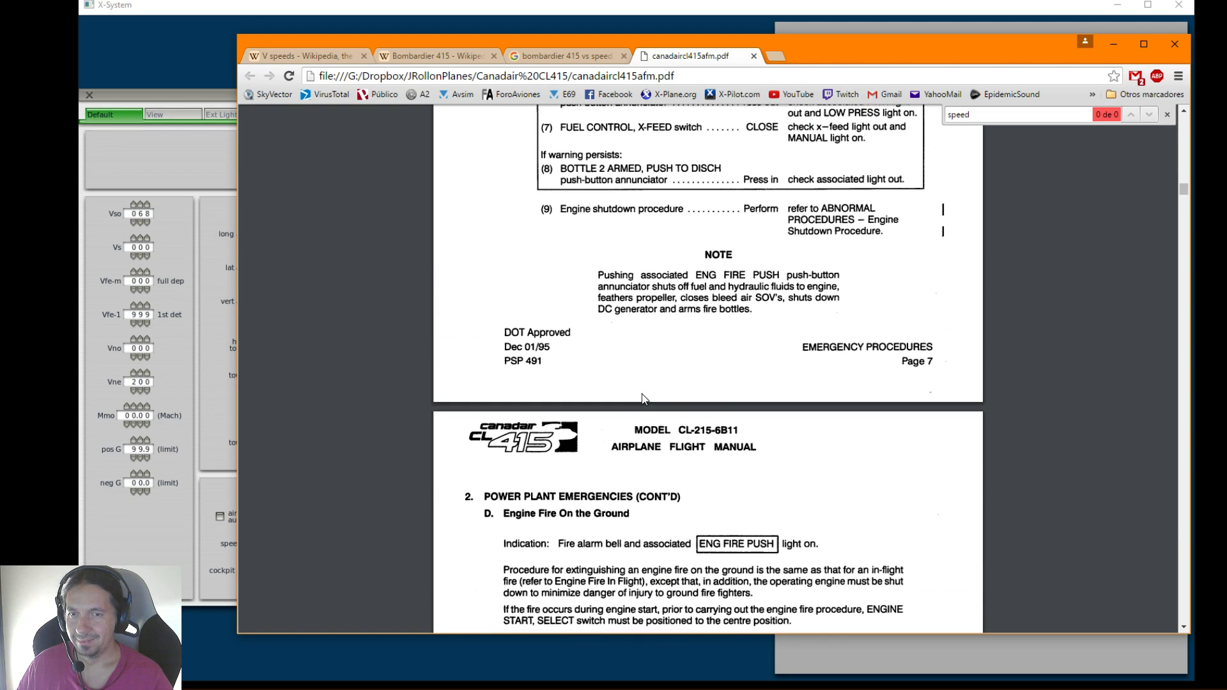
scroll(715, 456, "down", 20)
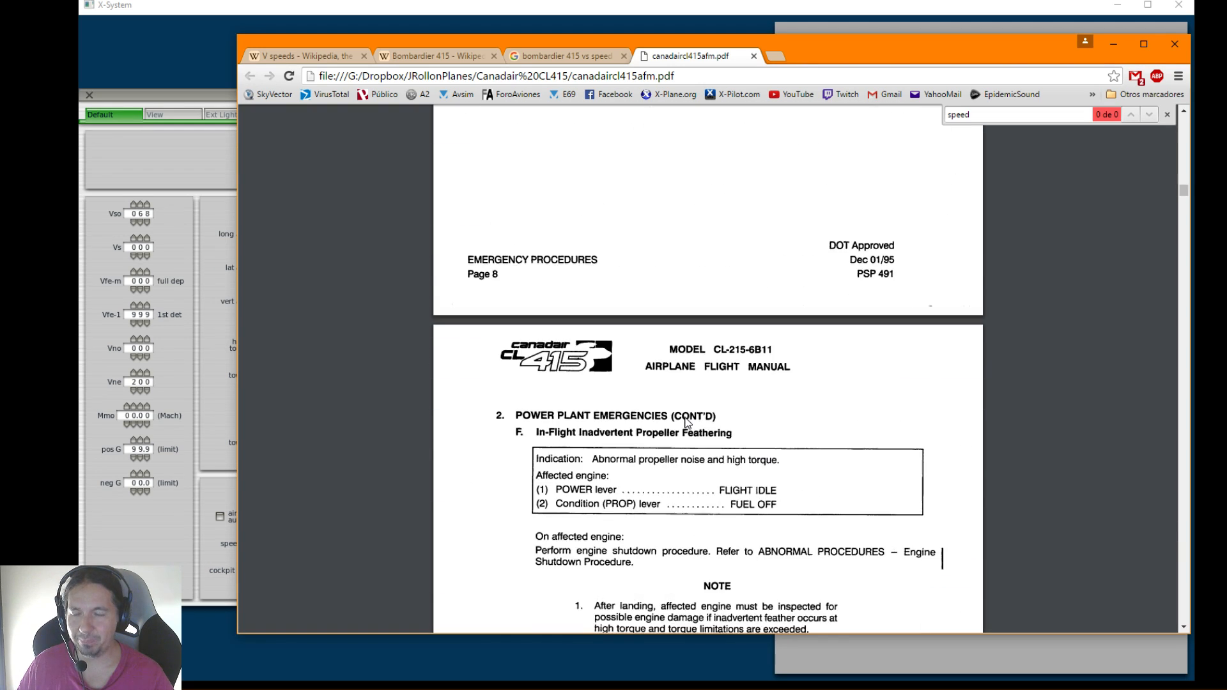
scroll(686, 422, "down", 20)
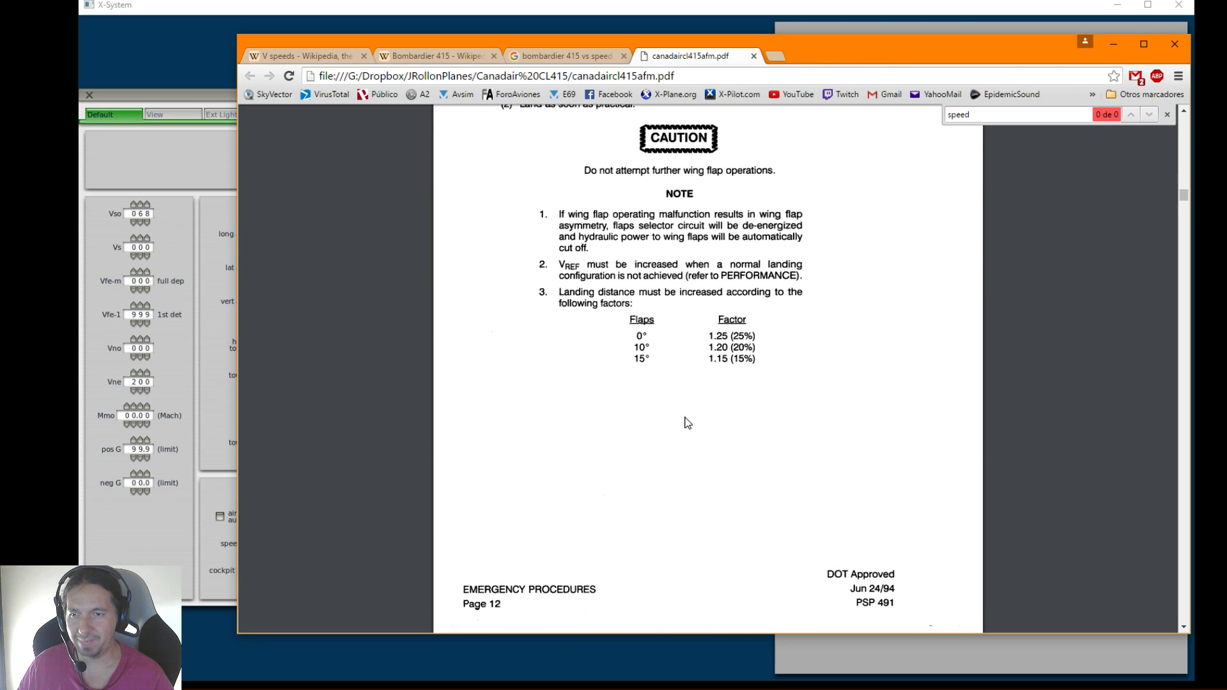
scroll(687, 422, "down", 12)
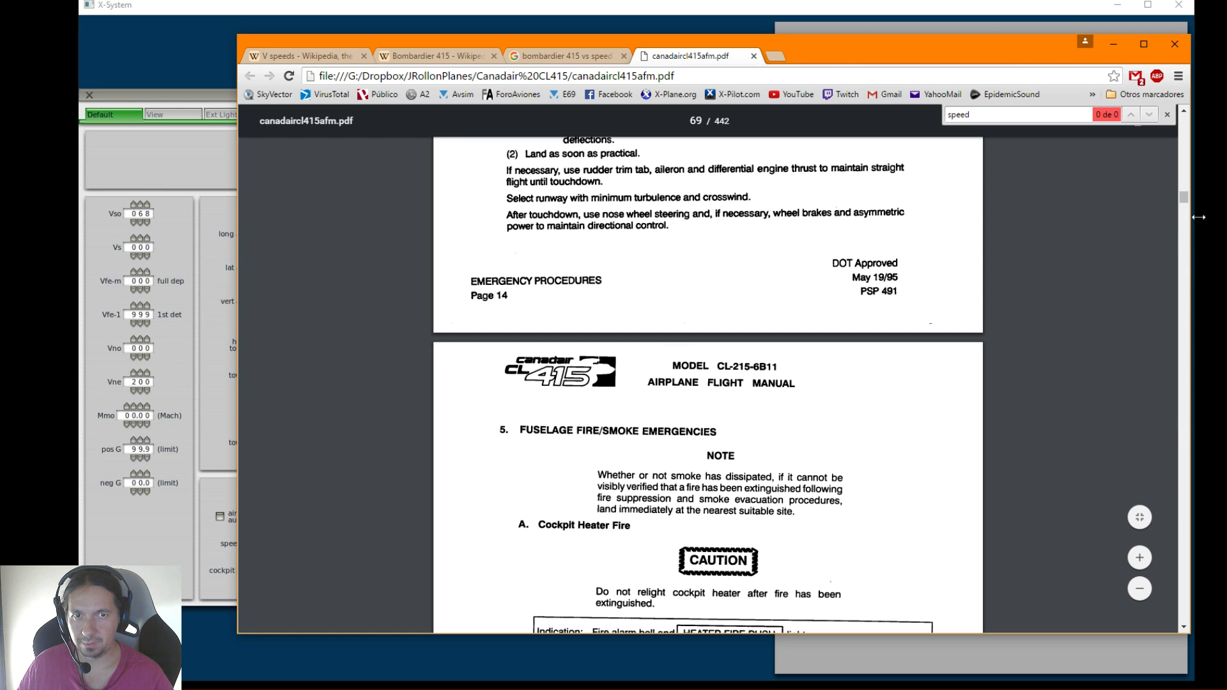
Go back to the start of the manual and examine the Log of Revisions for Limitations and Performance page references
left_click_drag(1184, 192, 1183, 109)
scroll(941, 300, "down", 10)
scroll(941, 300, "down", 15)
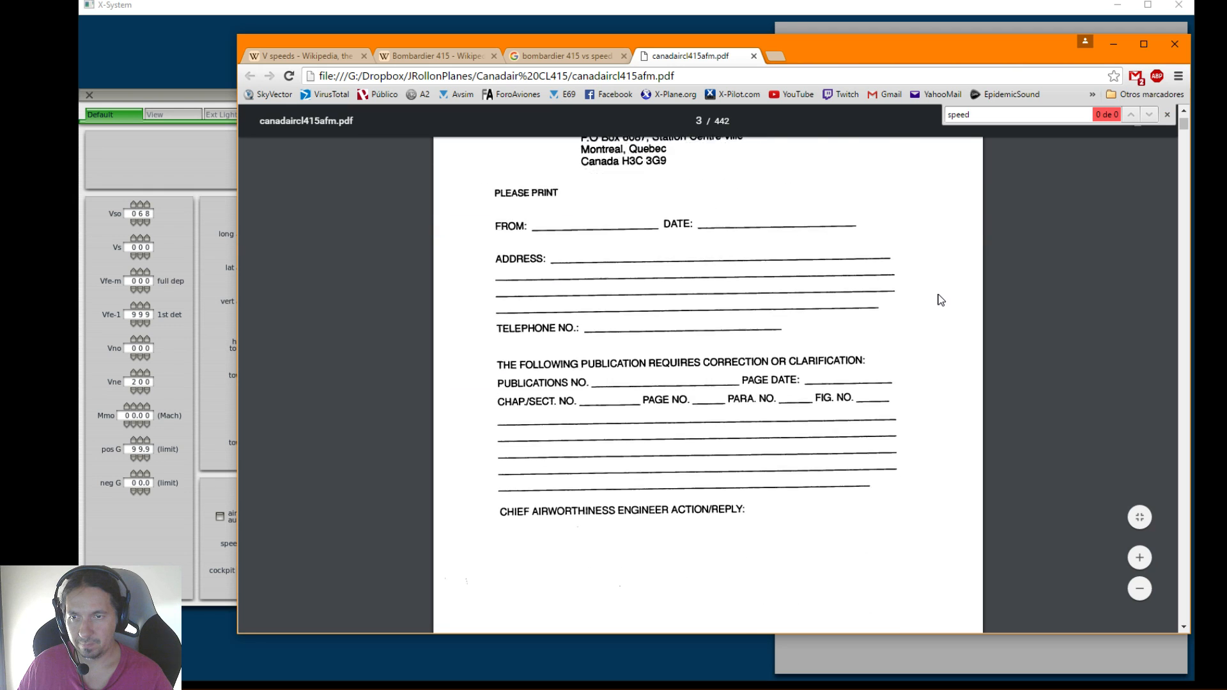
scroll(940, 300, "down", 20)
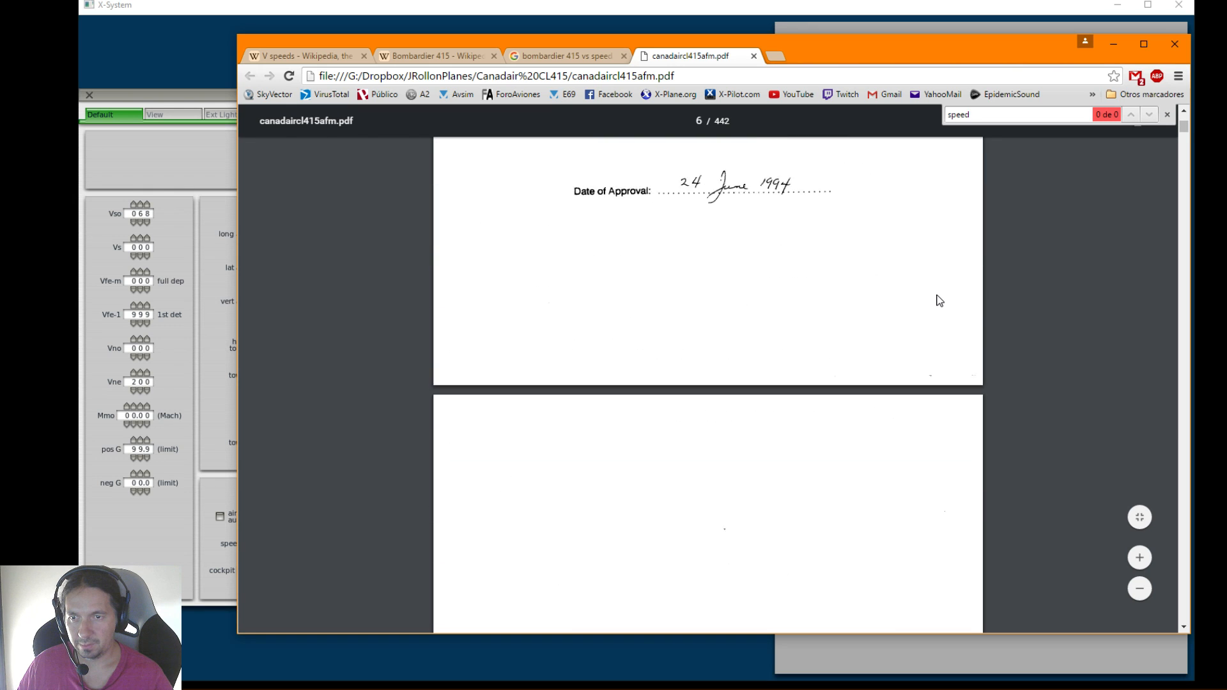
scroll(936, 297, "down", 8)
scroll(934, 296, "up", 6)
scroll(724, 335, "down", 1)
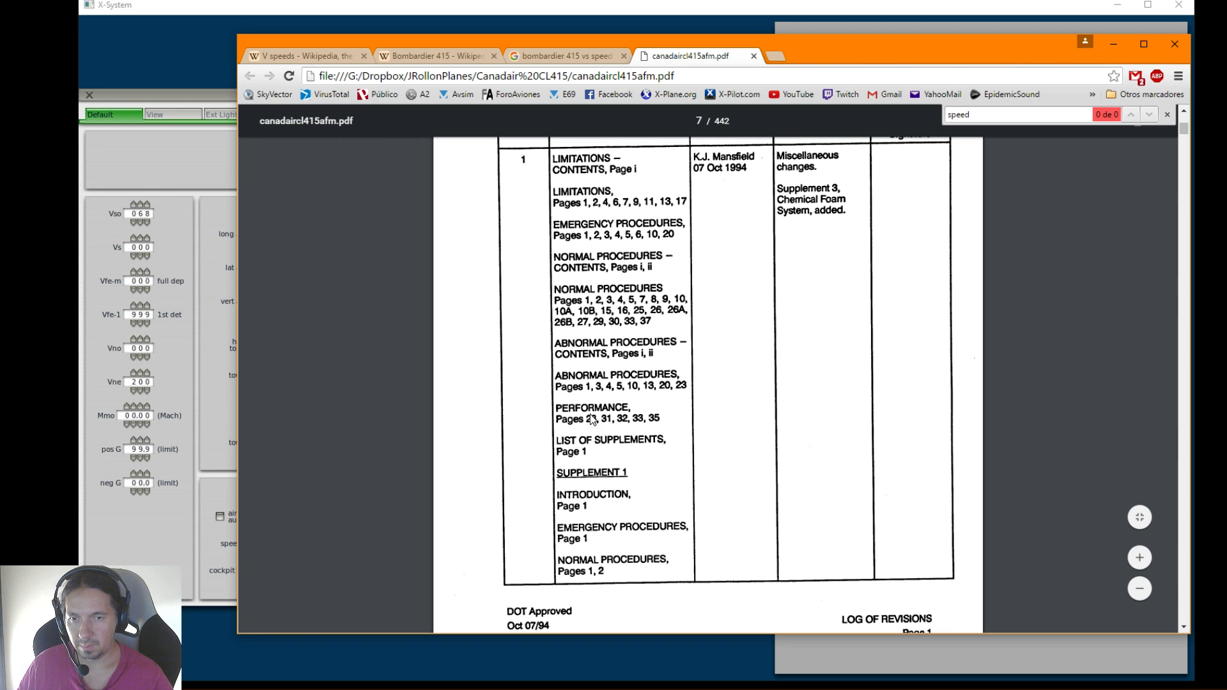
scroll(612, 422, "up", 5)
scroll(612, 421, "down", 5)
scroll(613, 422, "down", 5)
scroll(612, 422, "up", 10)
scroll(615, 427, "down", 9)
scroll(615, 428, "up", 1)
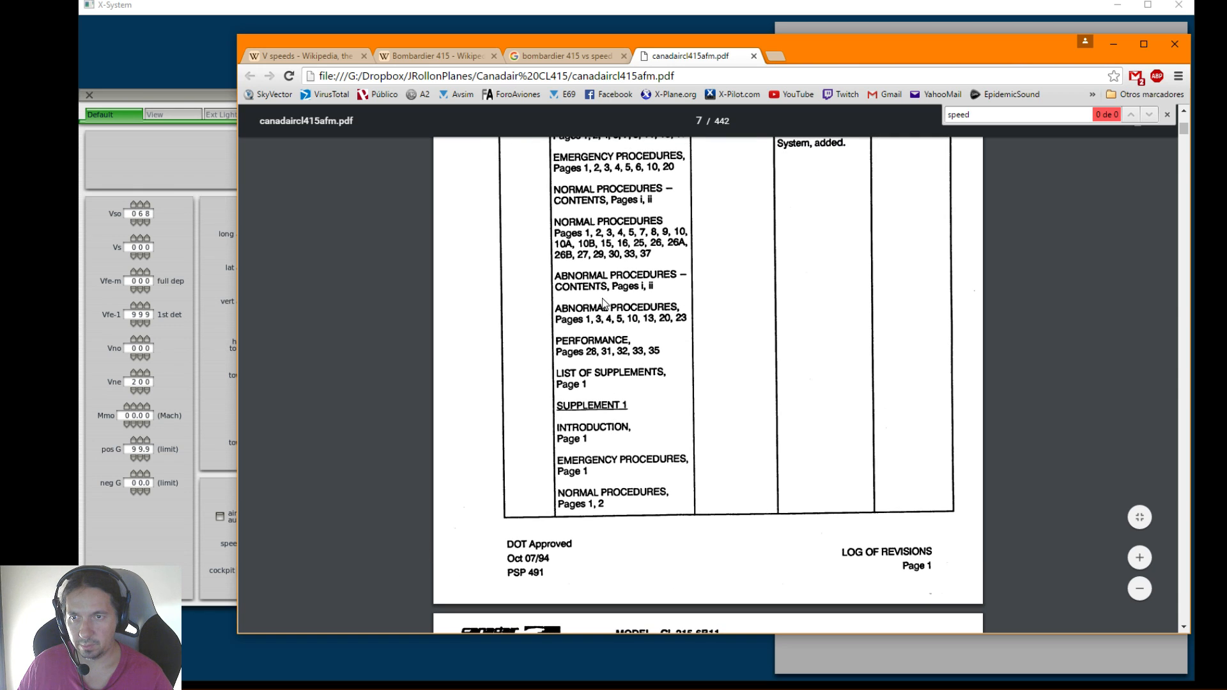
scroll(606, 305, "up", 1)
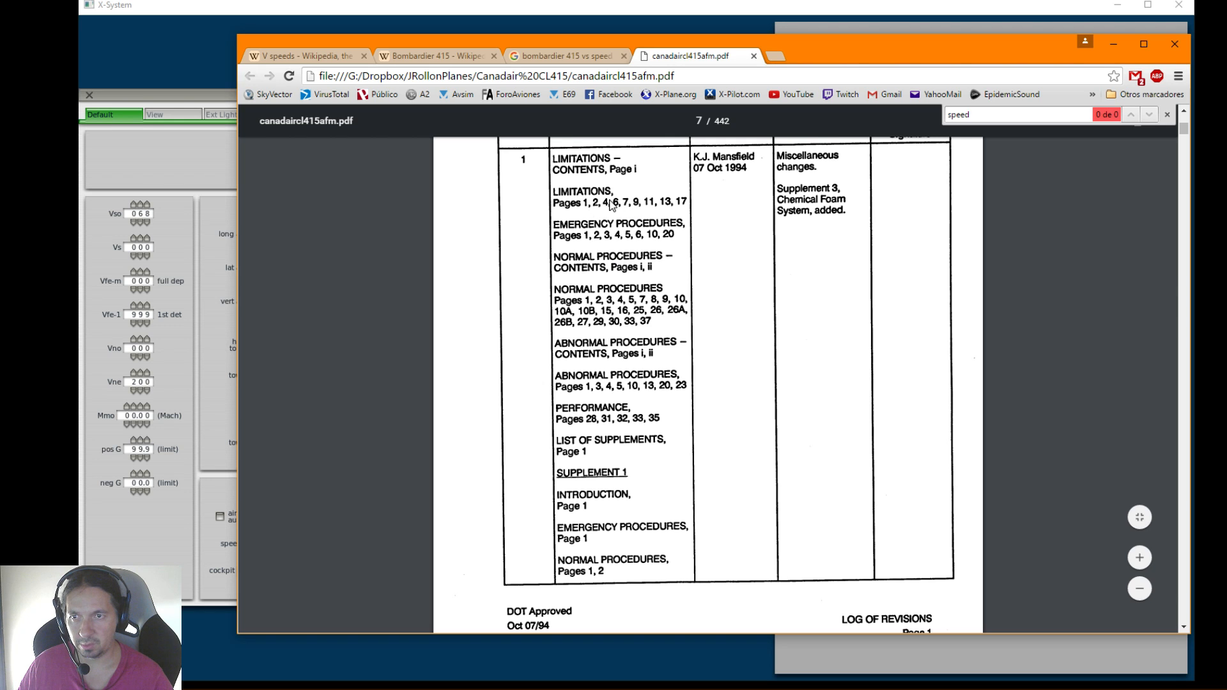
scroll(650, 326, "down", 15)
scroll(650, 329, "down", 15)
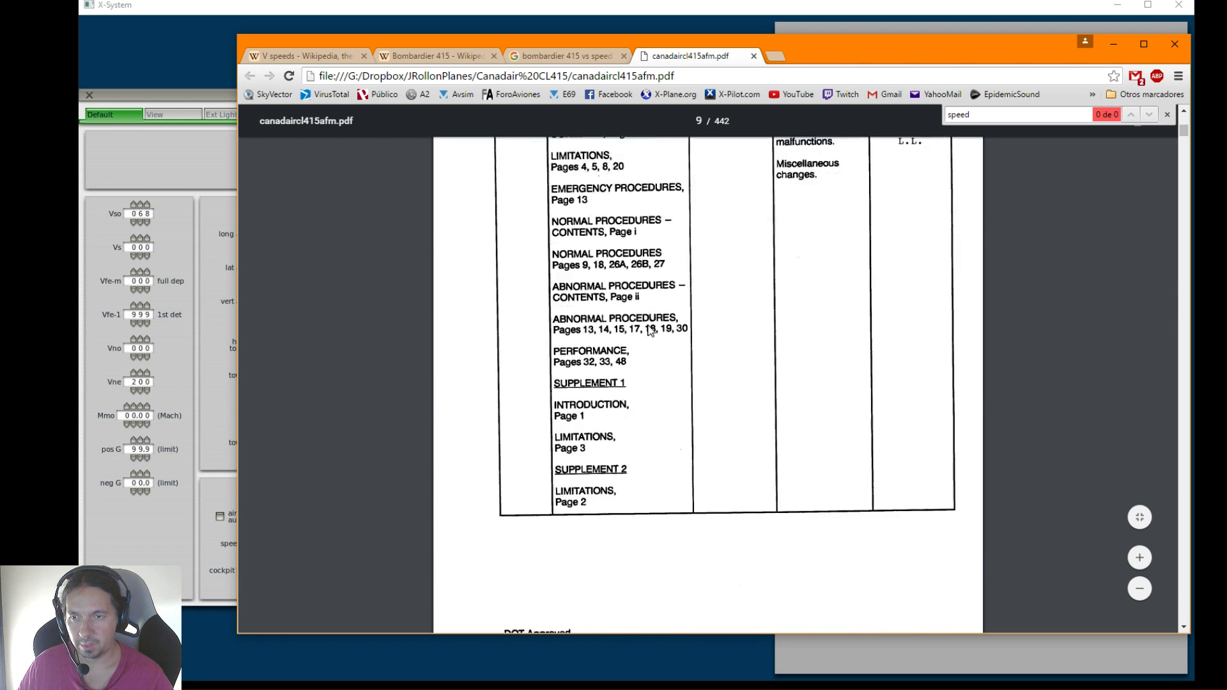
scroll(650, 330, "down", 12)
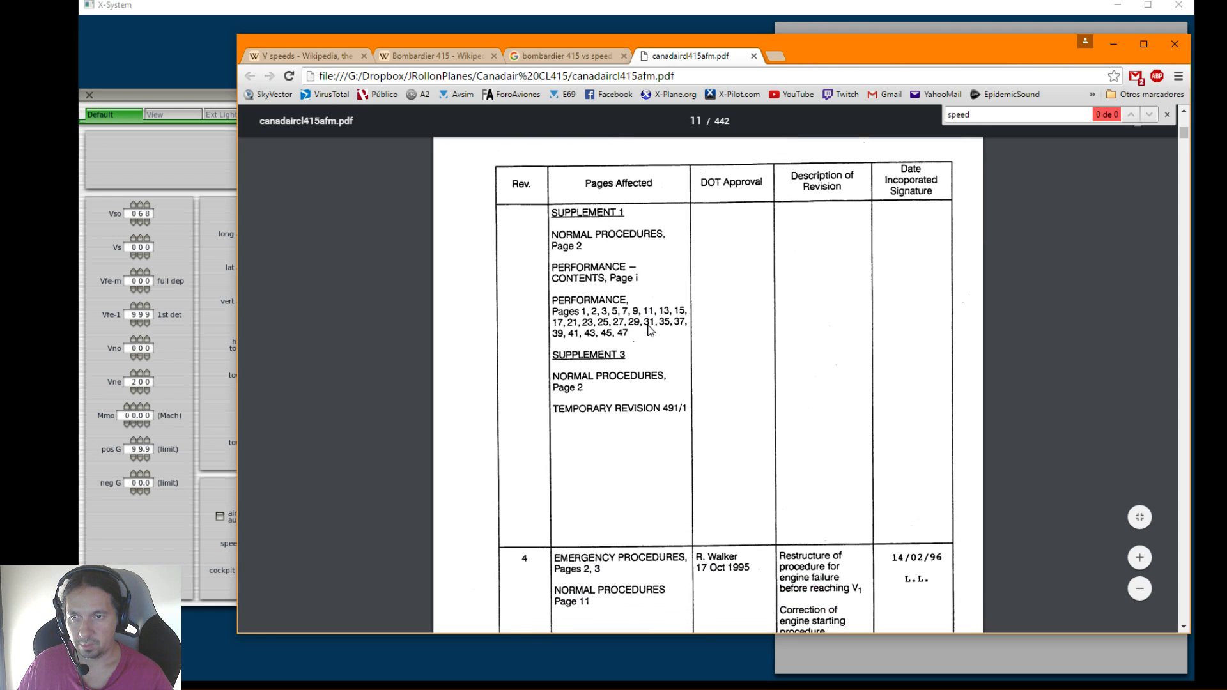
scroll(648, 330, "down", 10)
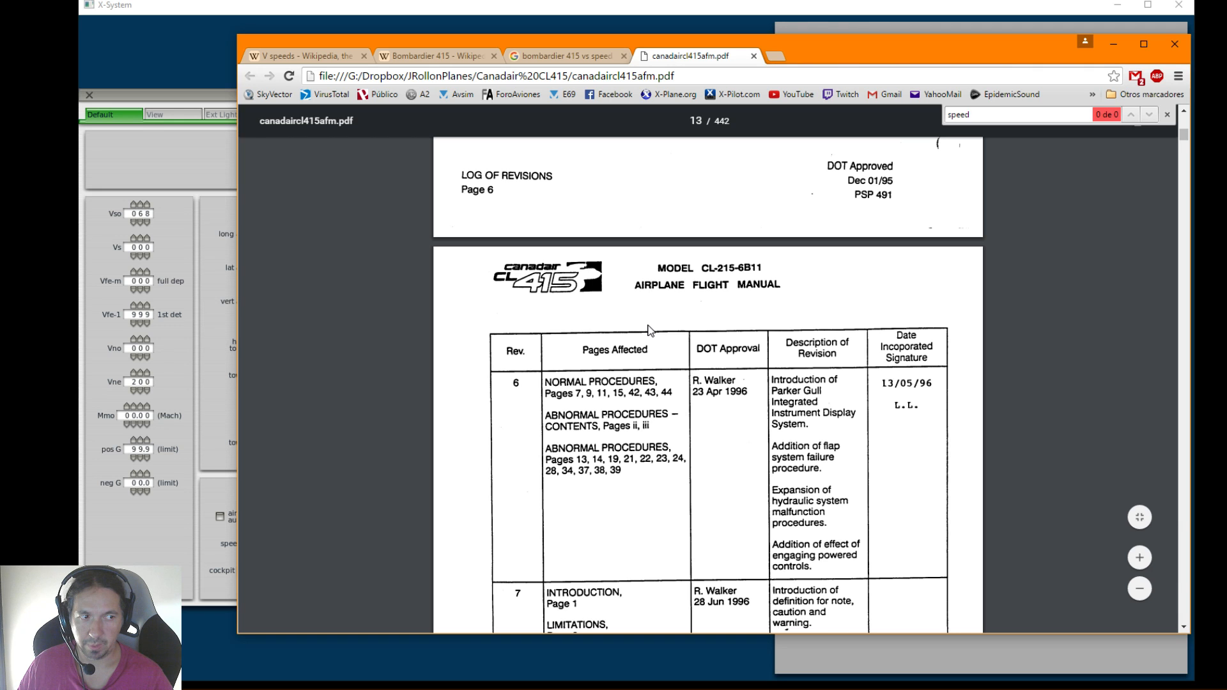
scroll(648, 329, "down", 12)
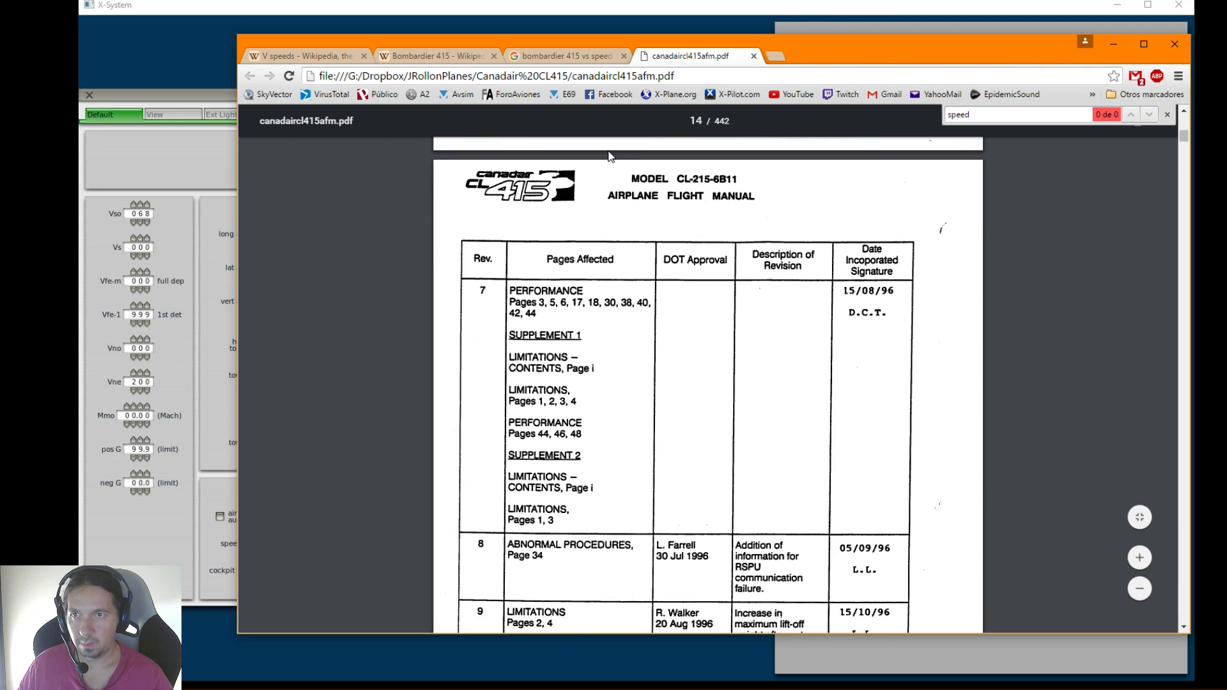
scroll(717, 274, "down", 5)
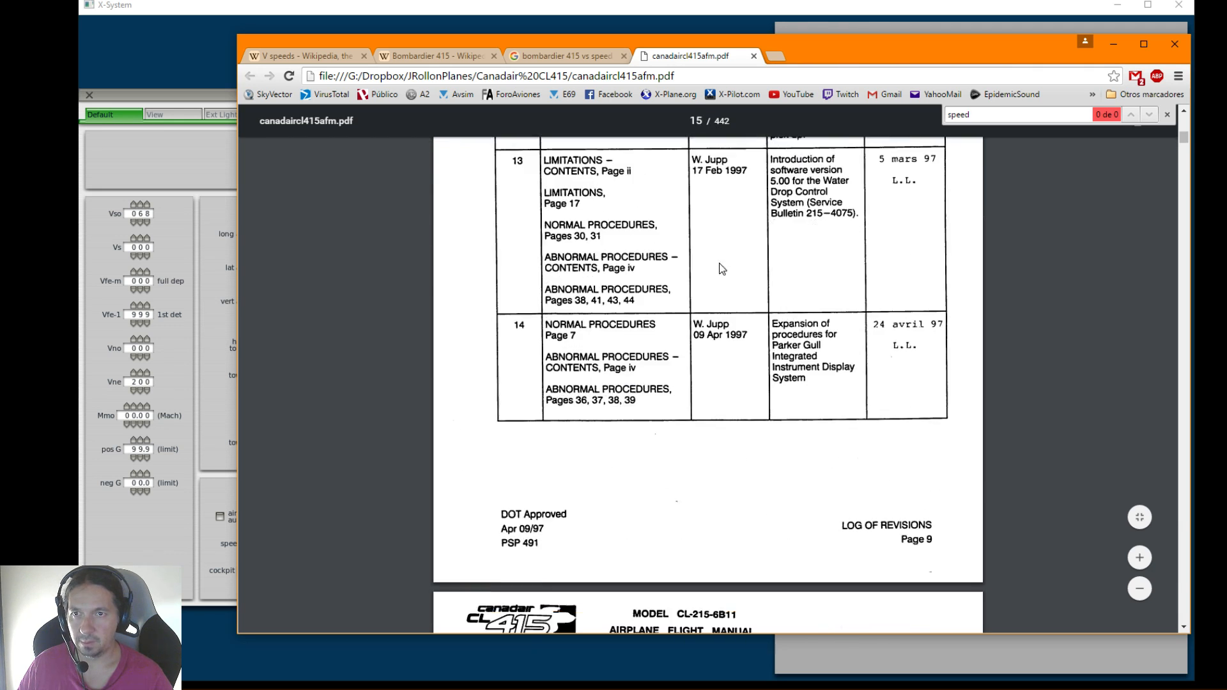
Jump to page 45 of the manual and examine the Airspeed Limitations table on the following page
left_click(695, 121)
type("45")
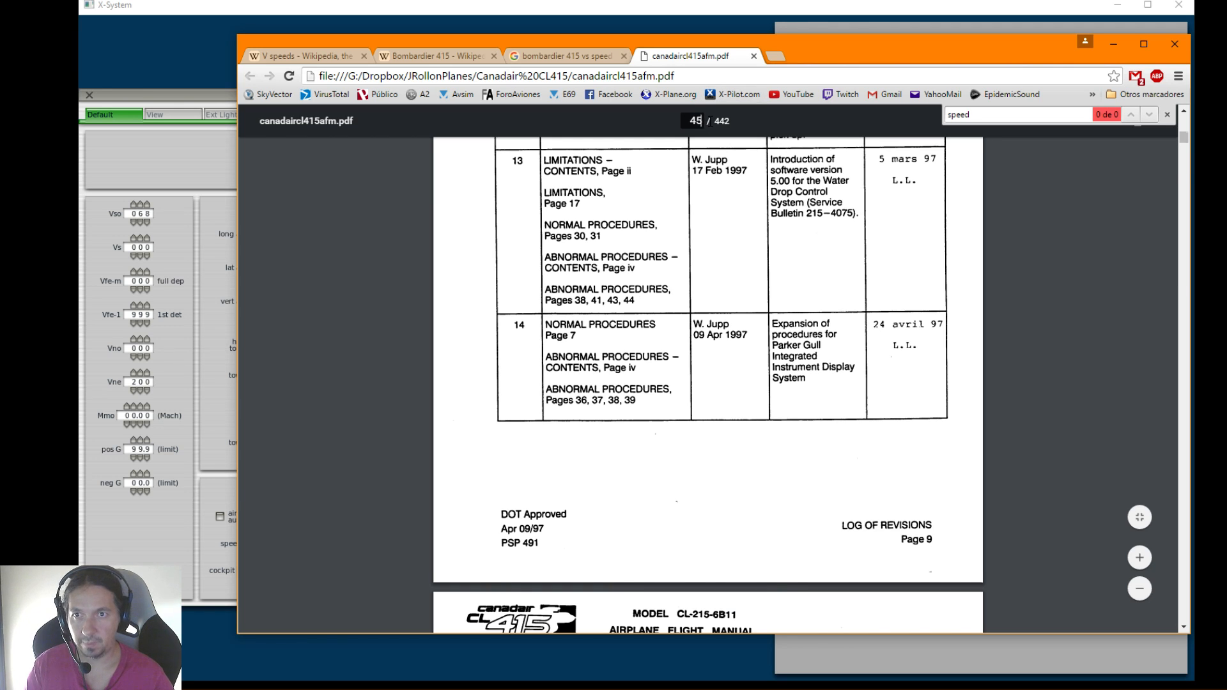
key("Return")
scroll(745, 301, "down", 10)
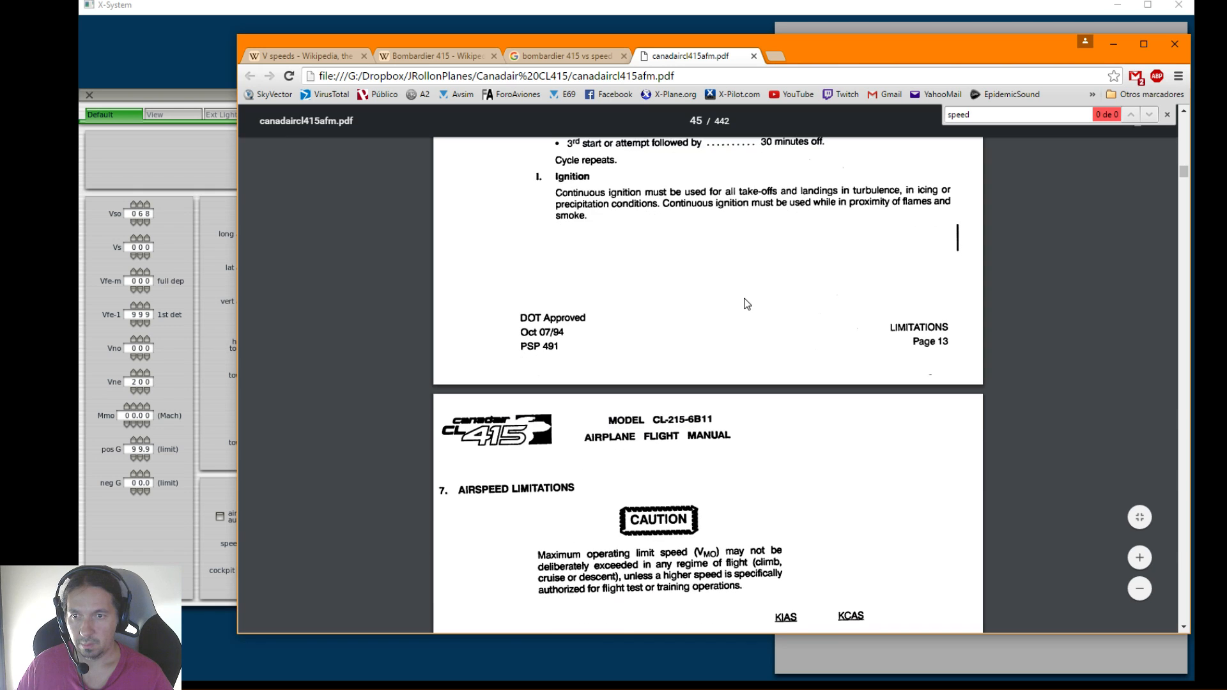
scroll(745, 301, "down", 2)
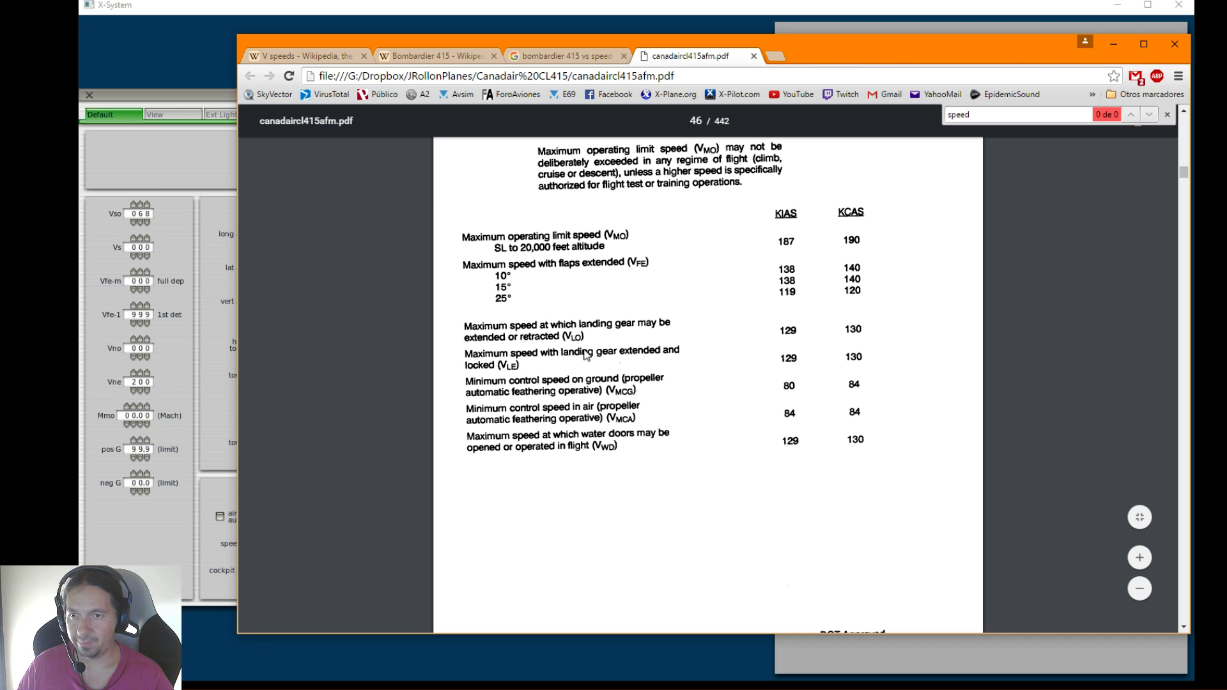
scroll(621, 372, "up", 2)
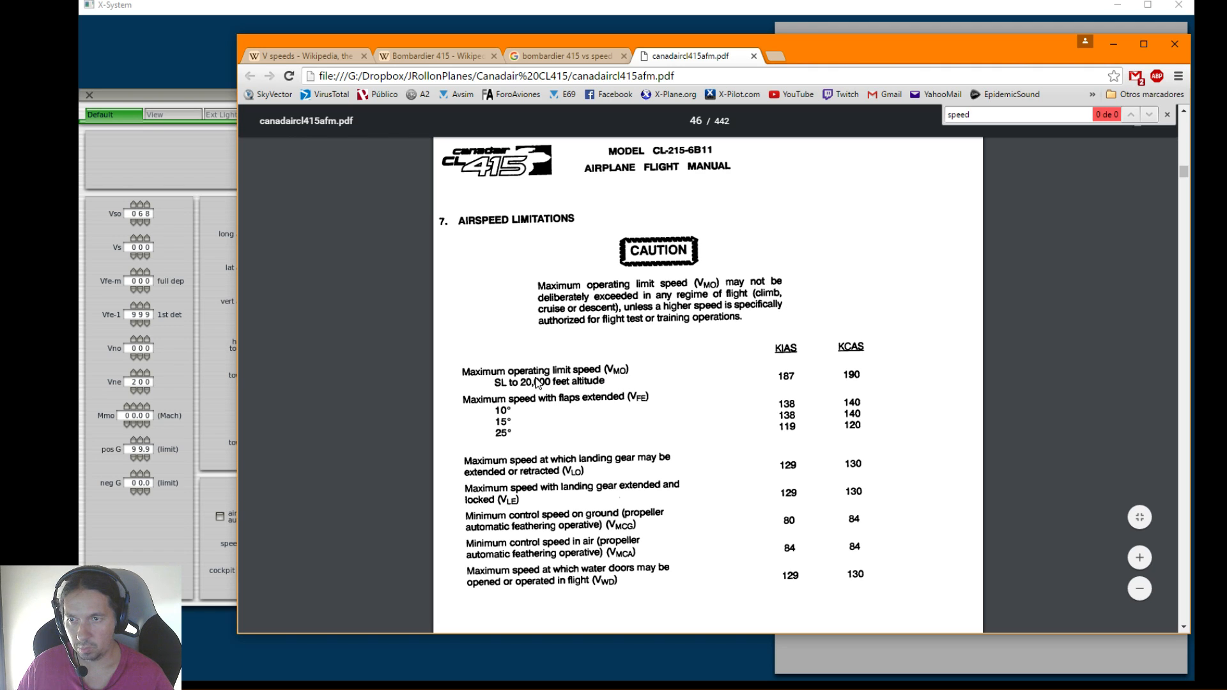
Move the browser away from Plane-Maker's Viewpoint window, check the speed field descriptions, and set Vno to 187 knots
left_click_drag(840, 60, 0, 135)
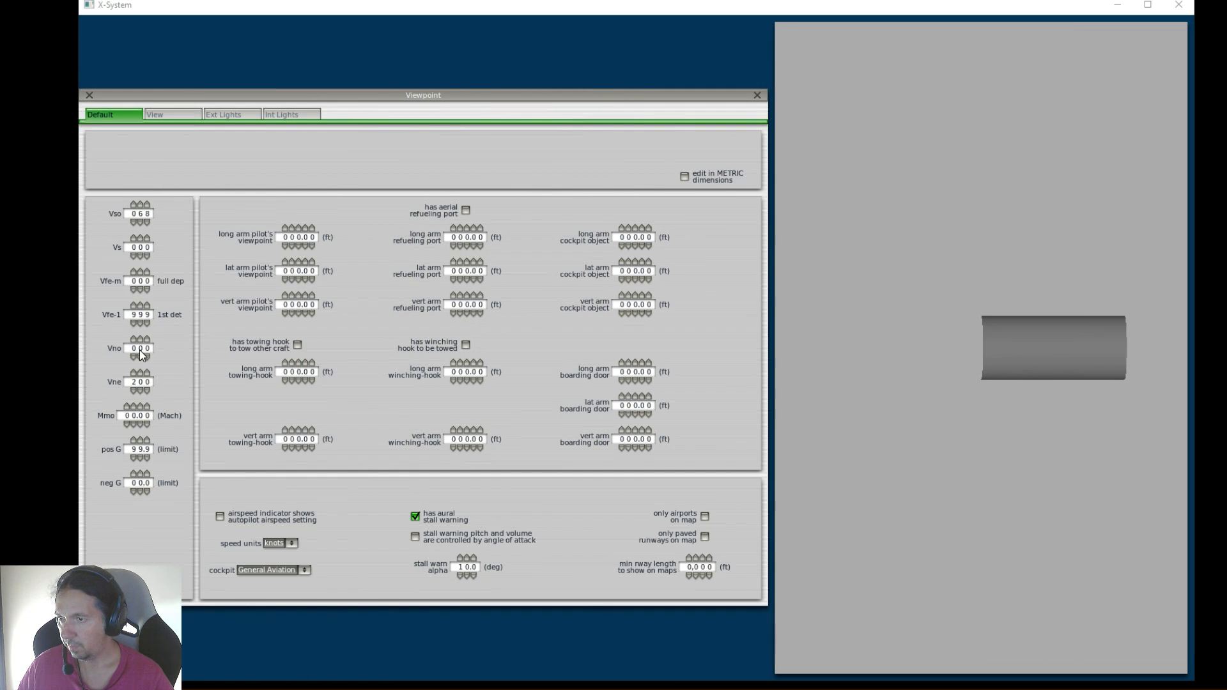
mouse_move(137, 353)
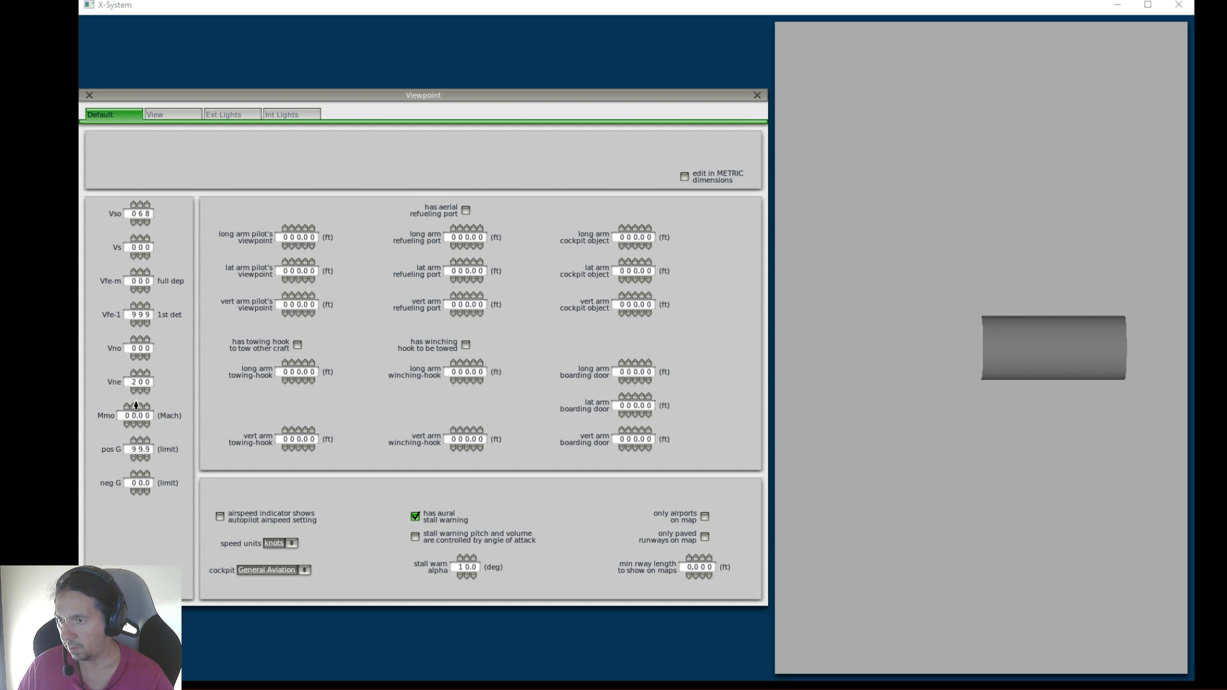
mouse_move(133, 422)
mouse_move(136, 382)
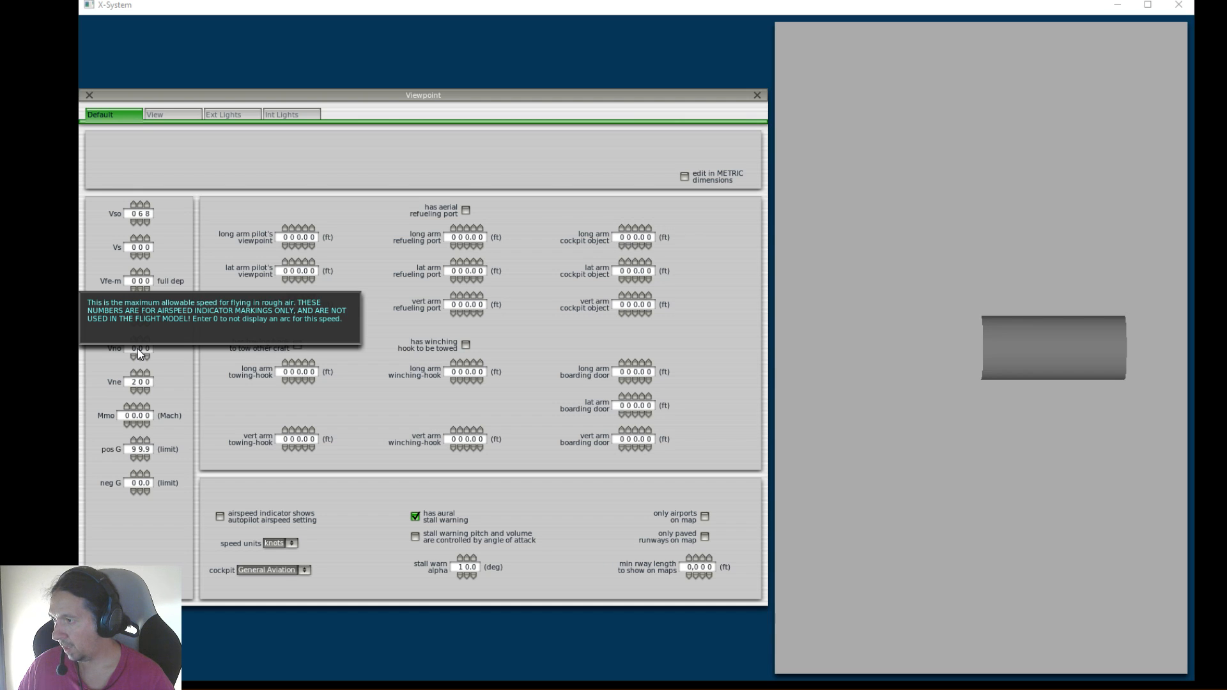
left_click(136, 339)
left_click(143, 338)
left_click(148, 339)
left_click(148, 338)
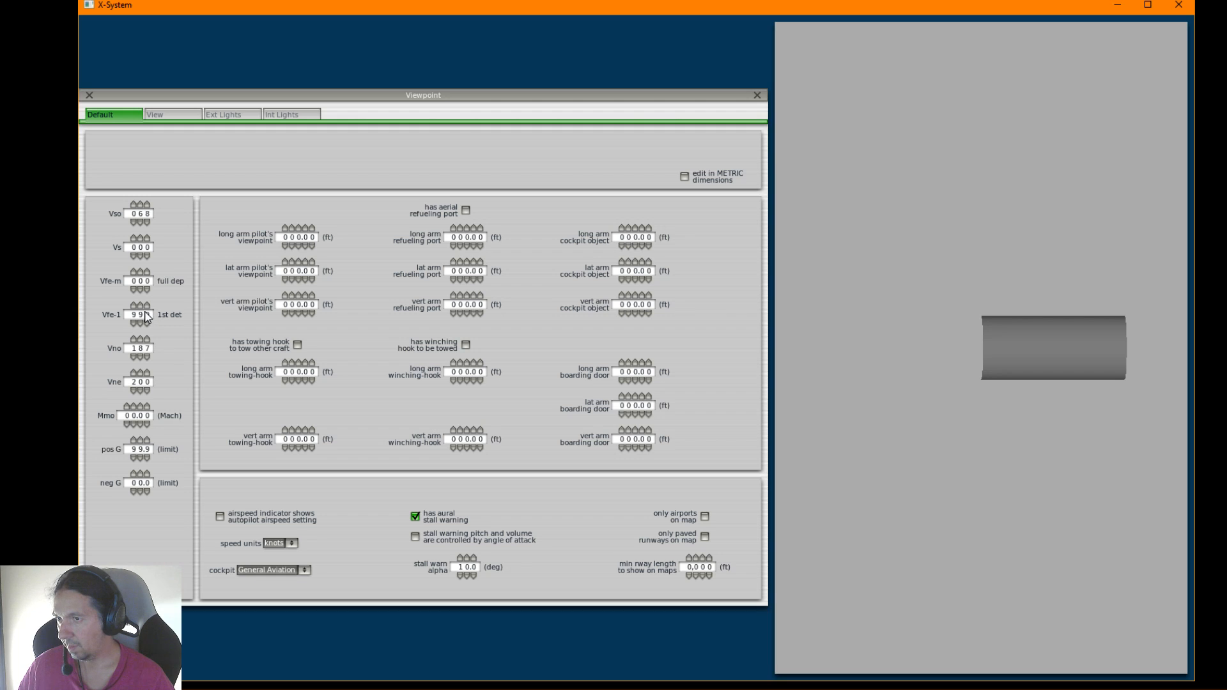
Set the Vfe-1 first-detent flap speed to 138 knots and the Vfe-m full-deployment flap speed to 119 knots
mouse_move(146, 317)
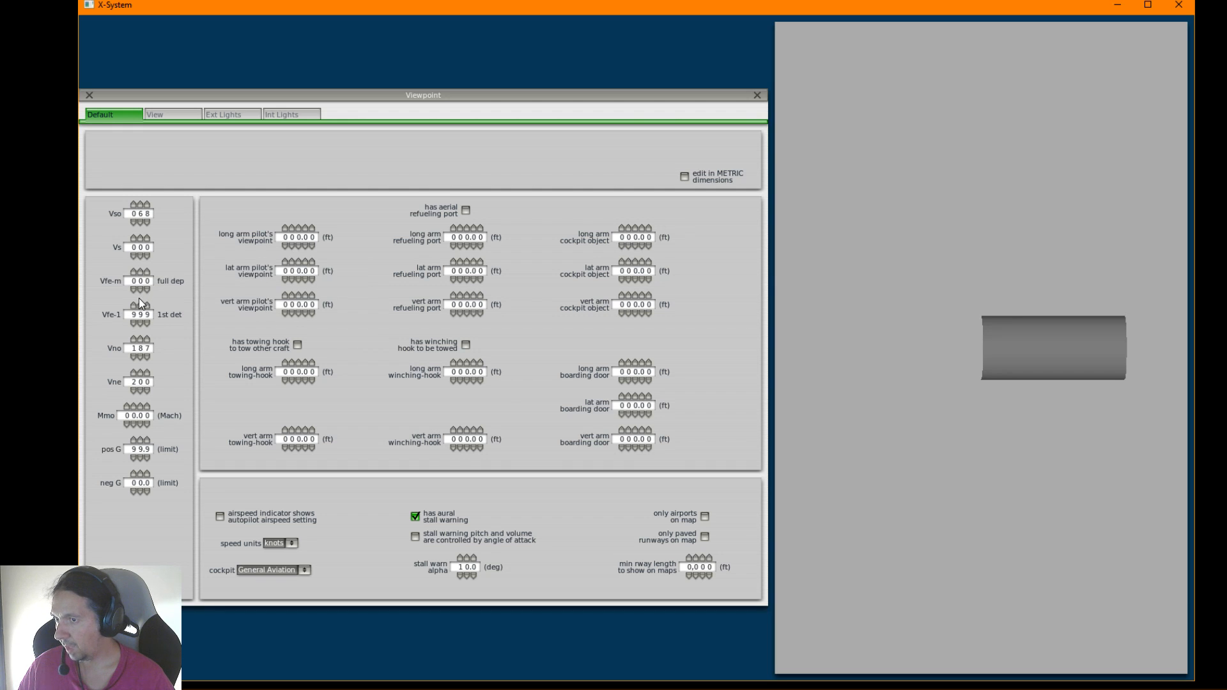
left_click(135, 323)
left_click(135, 322)
left_click(135, 322)
left_click(140, 323)
left_click(140, 322)
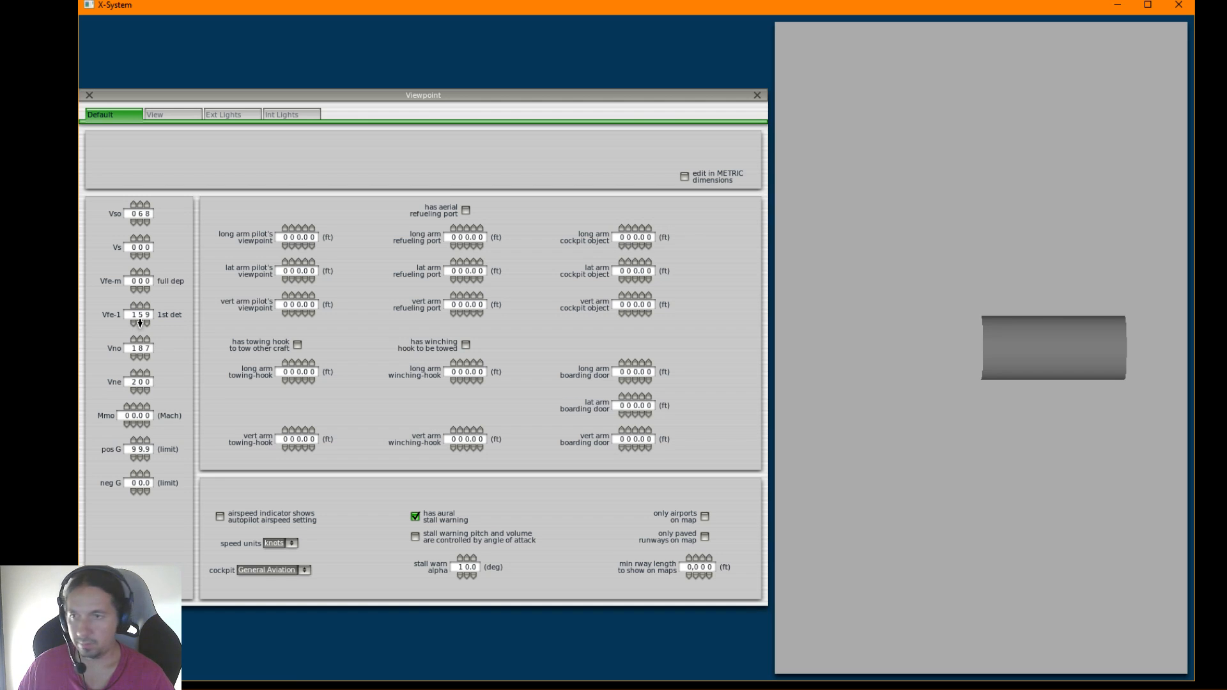
left_click(139, 323)
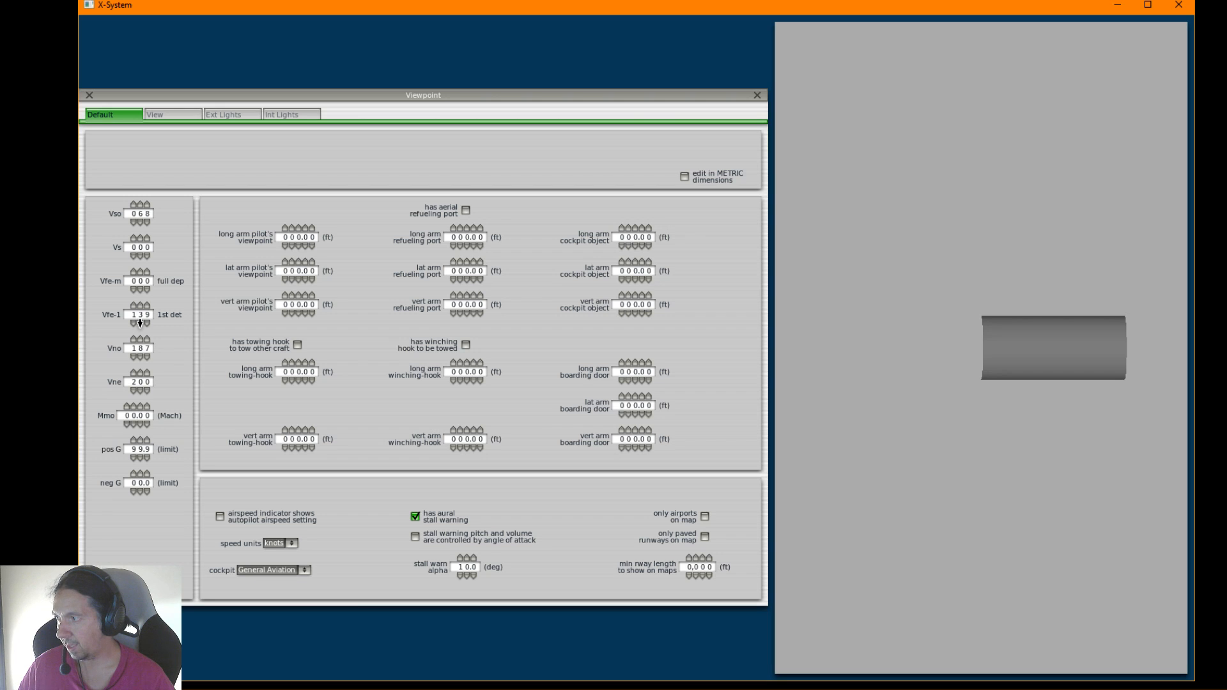
left_click(149, 324)
double_click(147, 271)
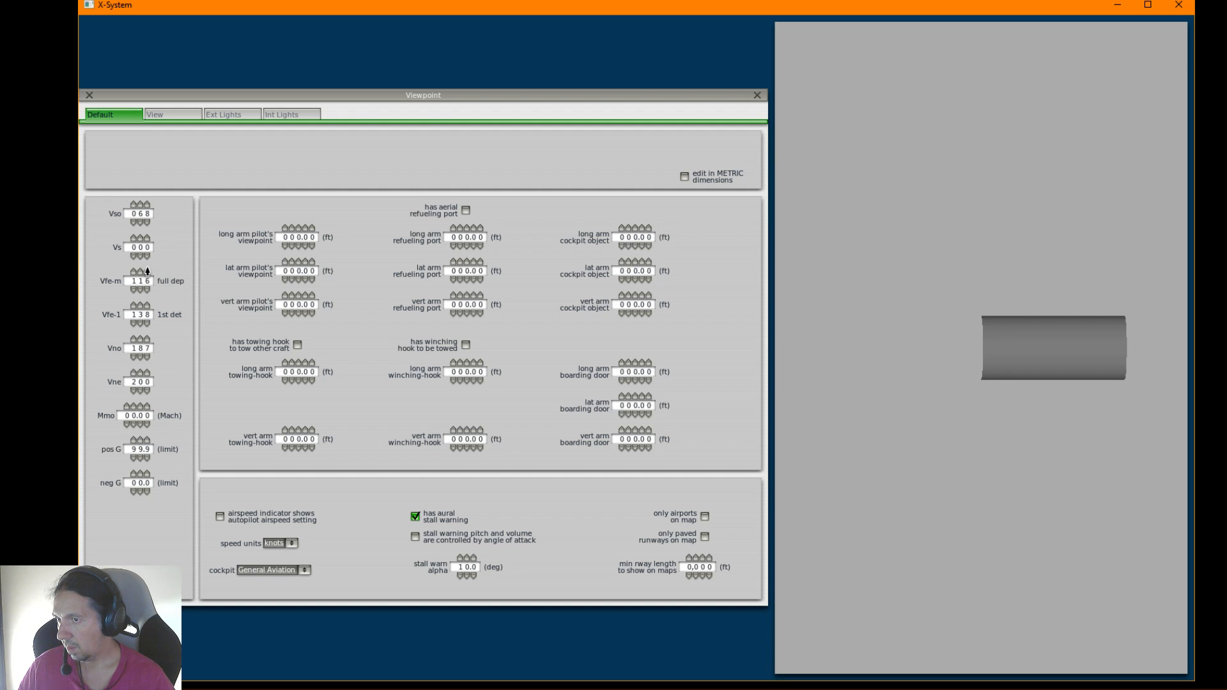
left_click(147, 272)
Bring the flight manual's browser window back, narrow it, and place it beside the Viewpoint speed fields
left_click_drag(0, 78, 719, 79)
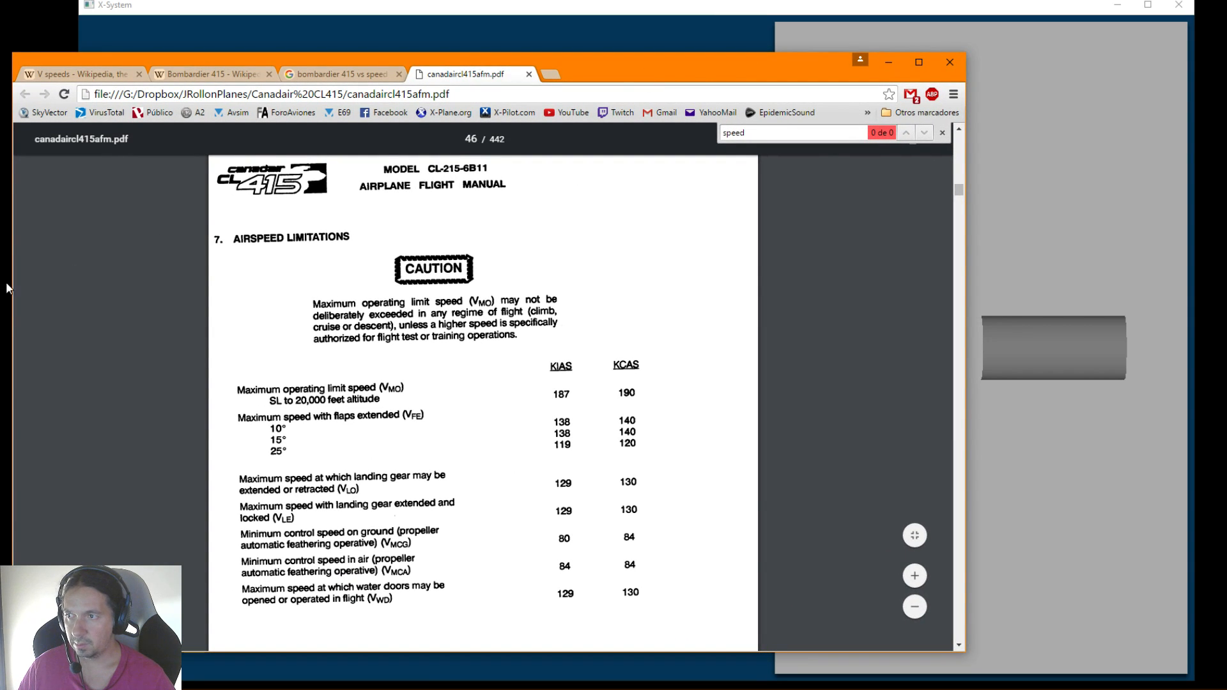
left_click_drag(8, 279, 303, 287)
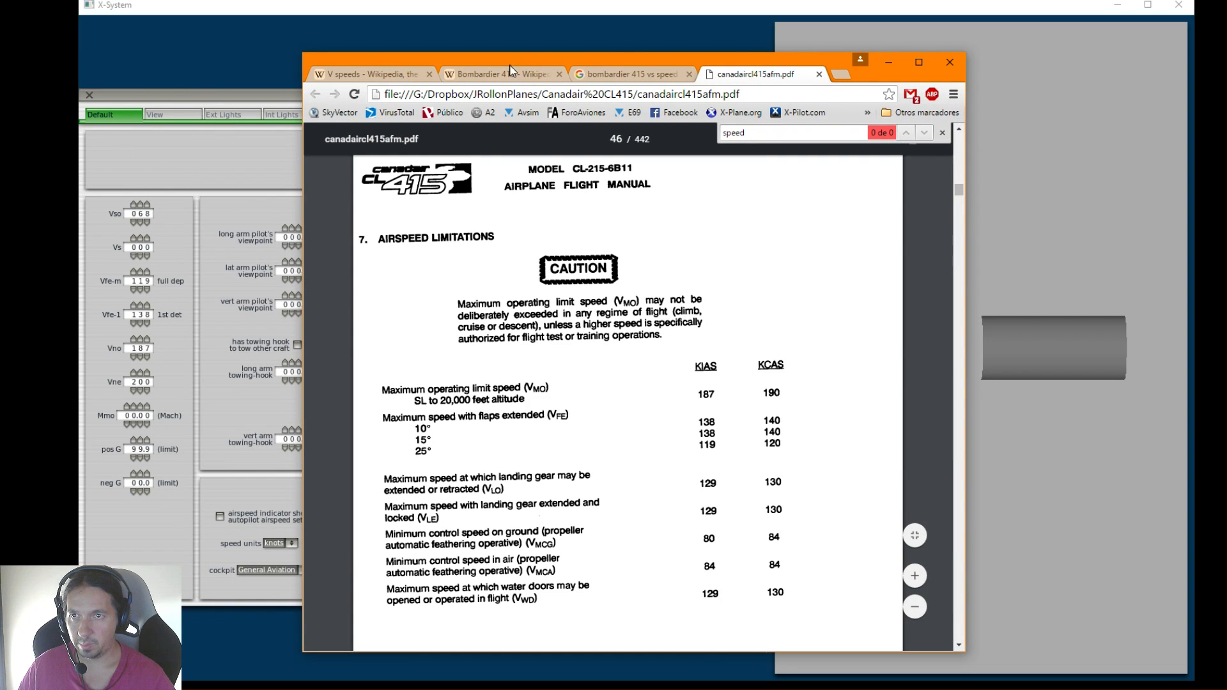
left_click_drag(630, 64, 977, 63)
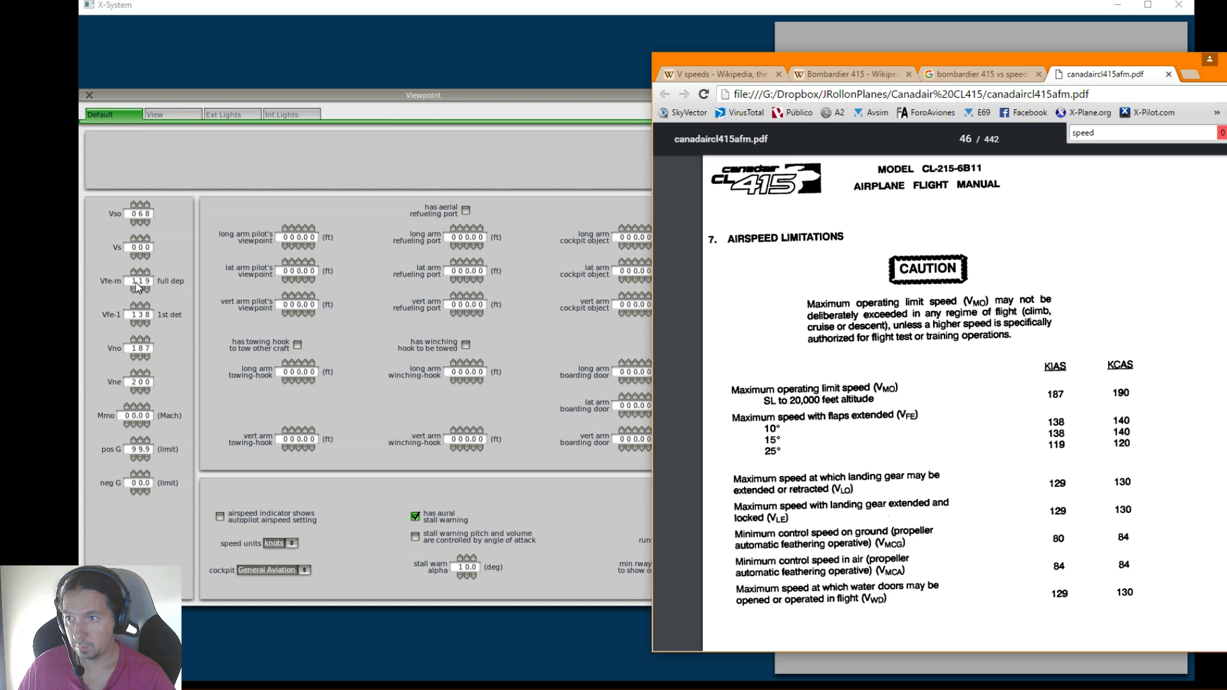
Compare the Viewpoint speed and G-limit fields and their descriptions with the manual's Airspeed Limitations table
mouse_move(135, 282)
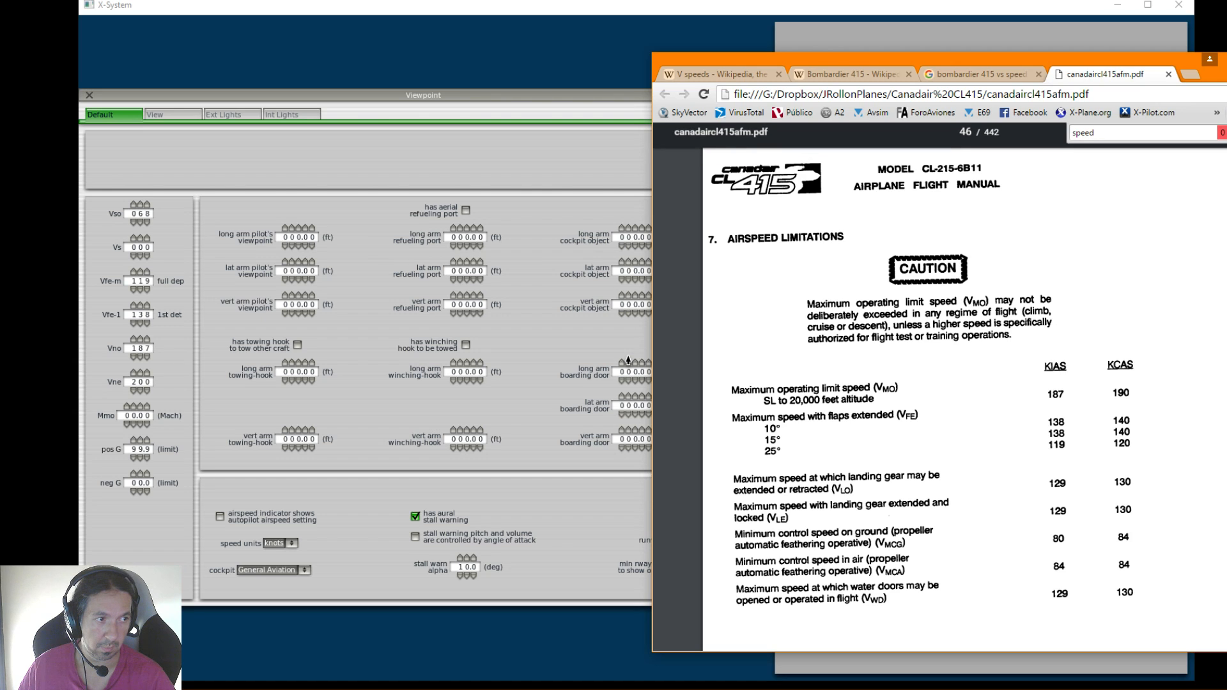
key("alt+Tab")
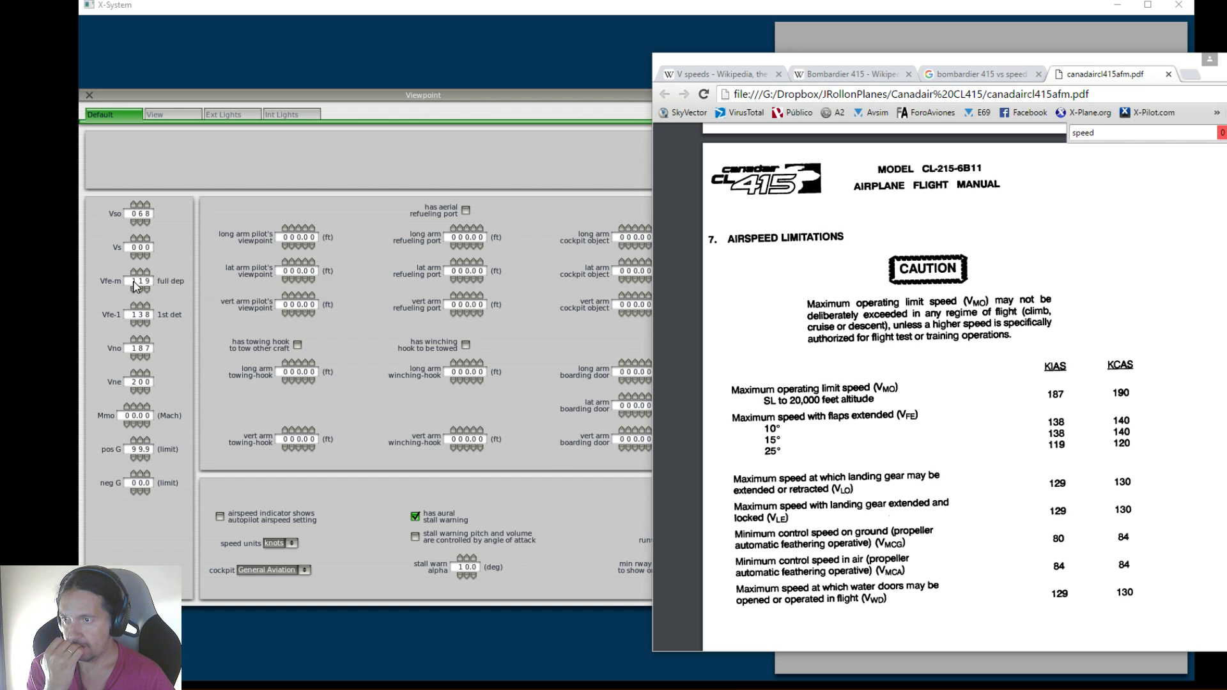
mouse_move(140, 248)
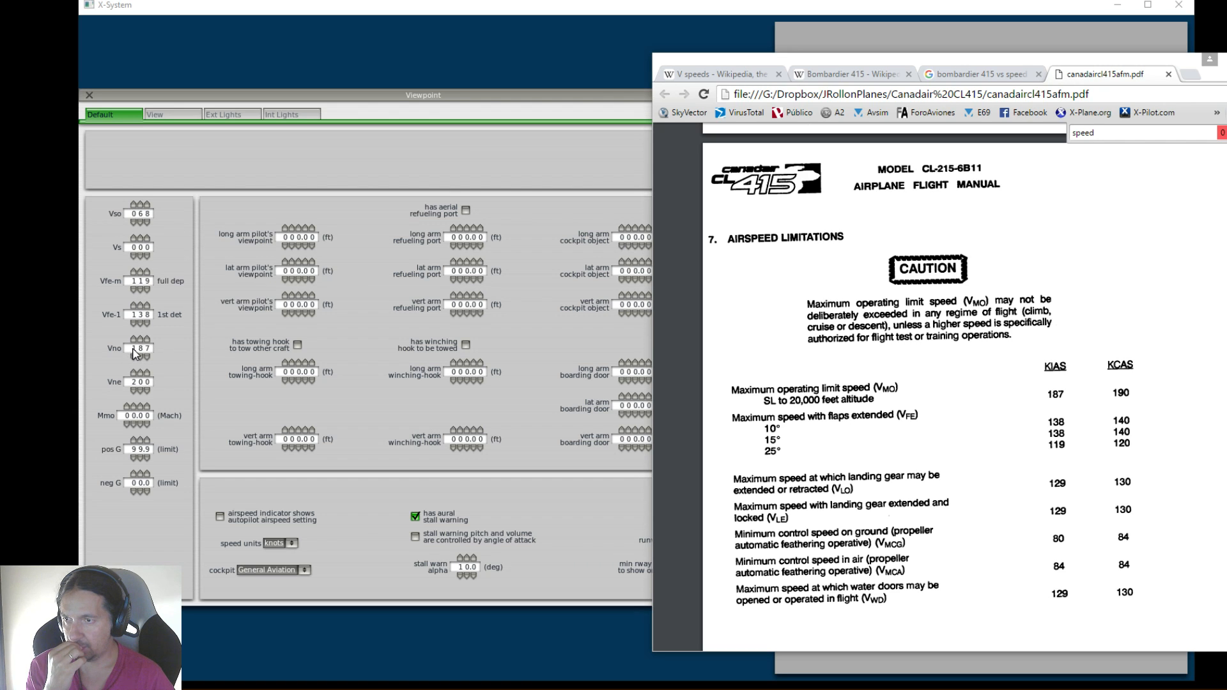
mouse_move(135, 353)
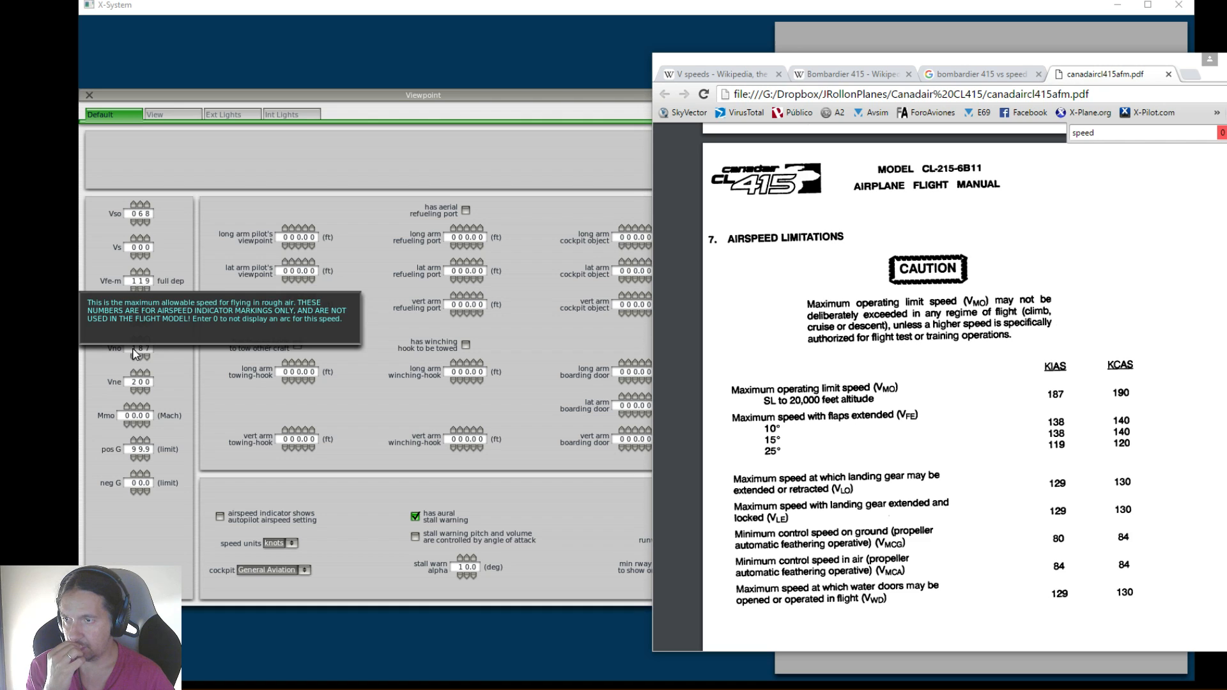
mouse_move(137, 385)
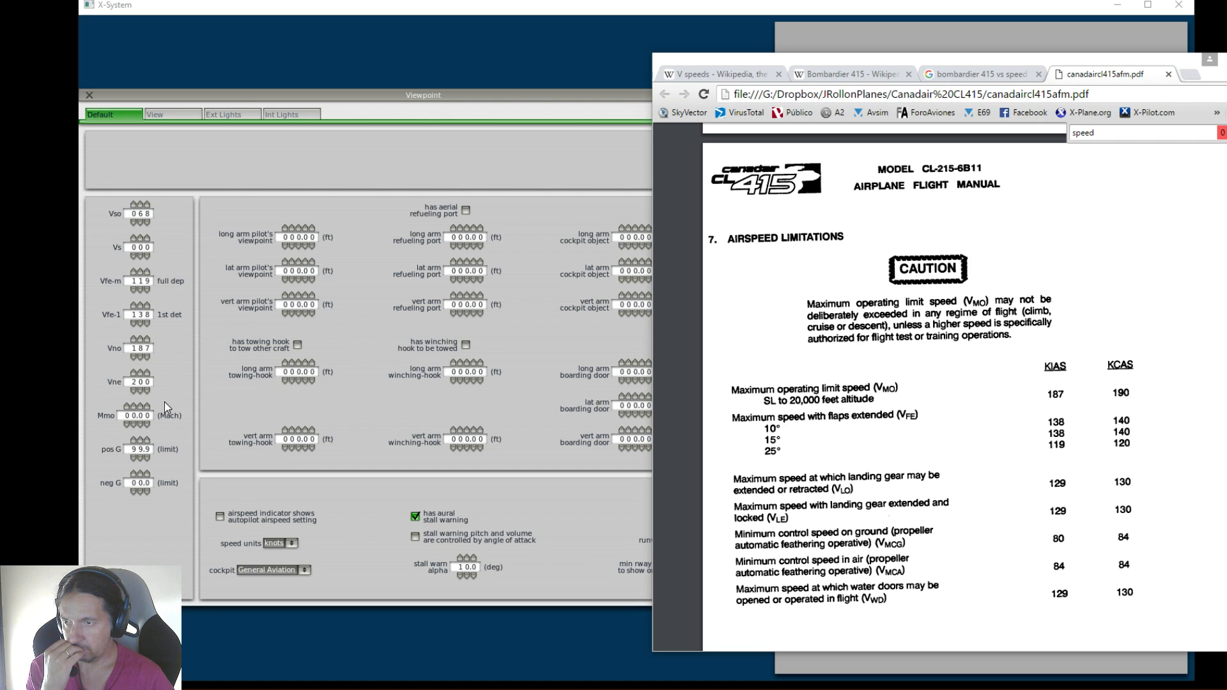
mouse_move(132, 421)
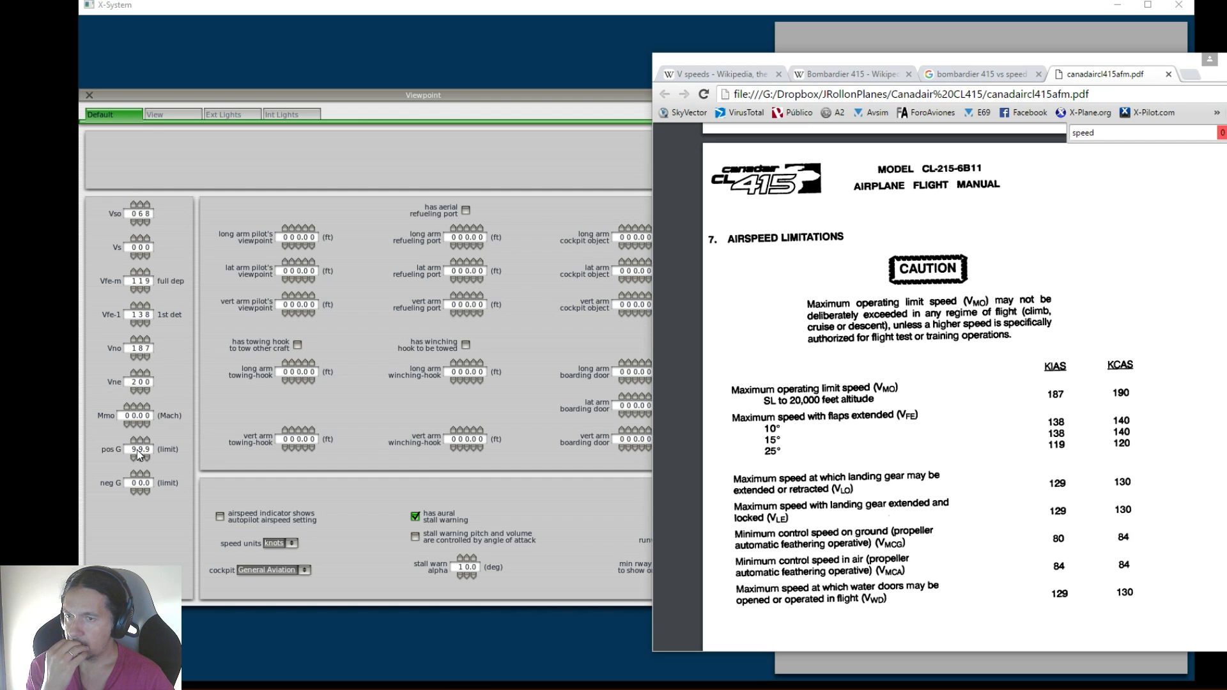
mouse_move(137, 451)
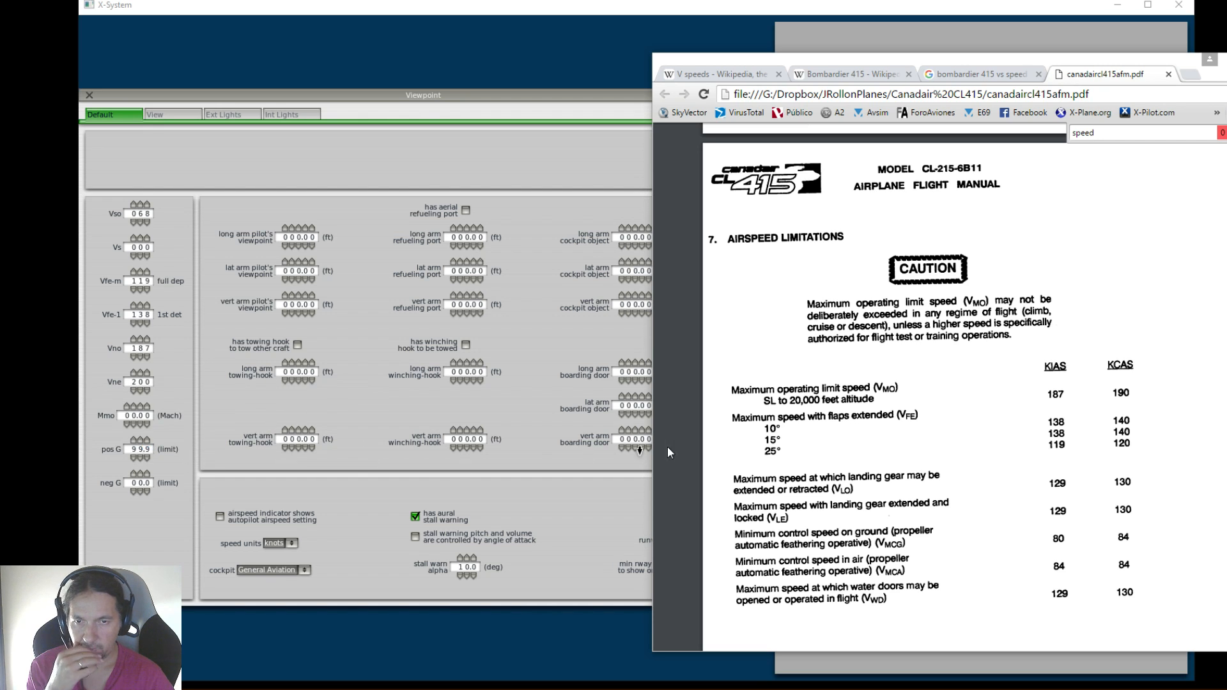
Find the Maneuvering Limit Load Factors section in the flight manual and set the positive G limit to 3.0
scroll(827, 472, "down", 1)
scroll(827, 473, "down", 2)
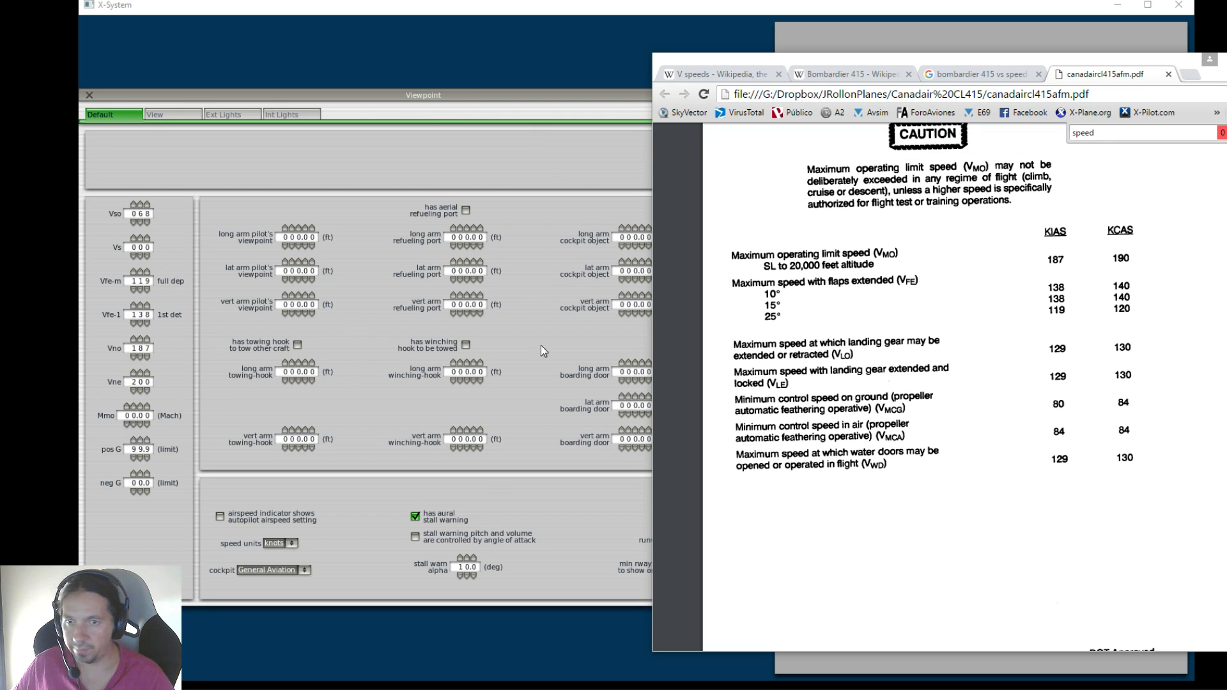
left_click(899, 410)
scroll(920, 425, "down", 10)
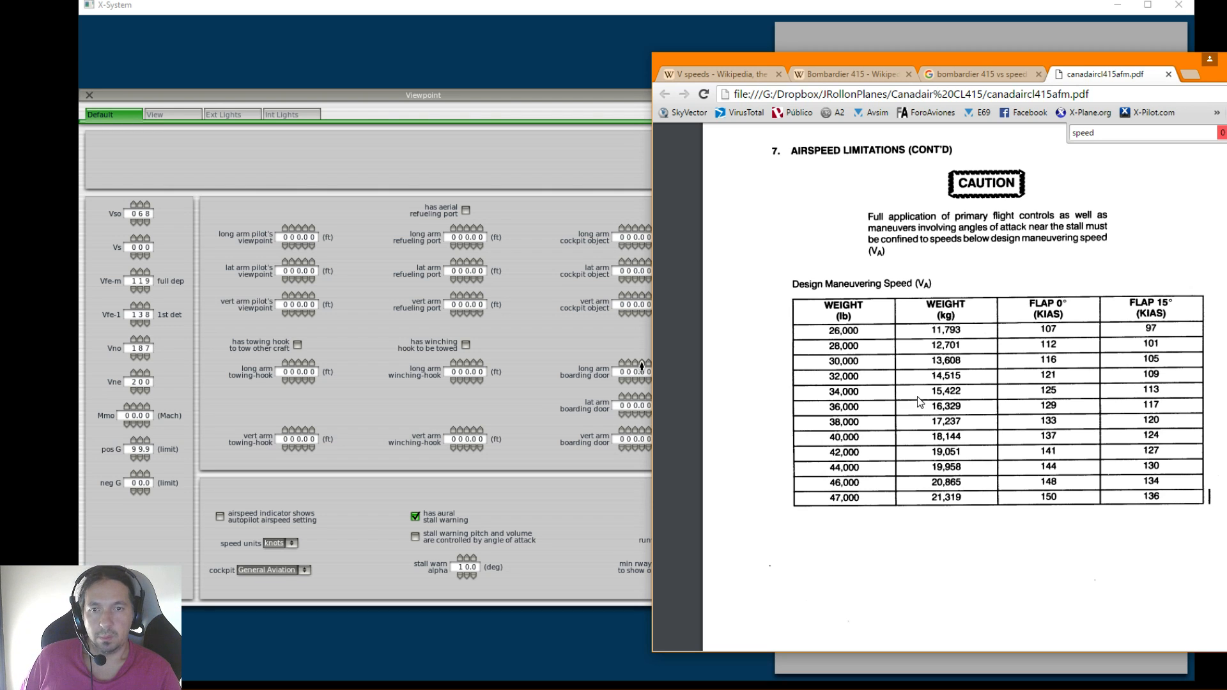
scroll(926, 398, "down", 10)
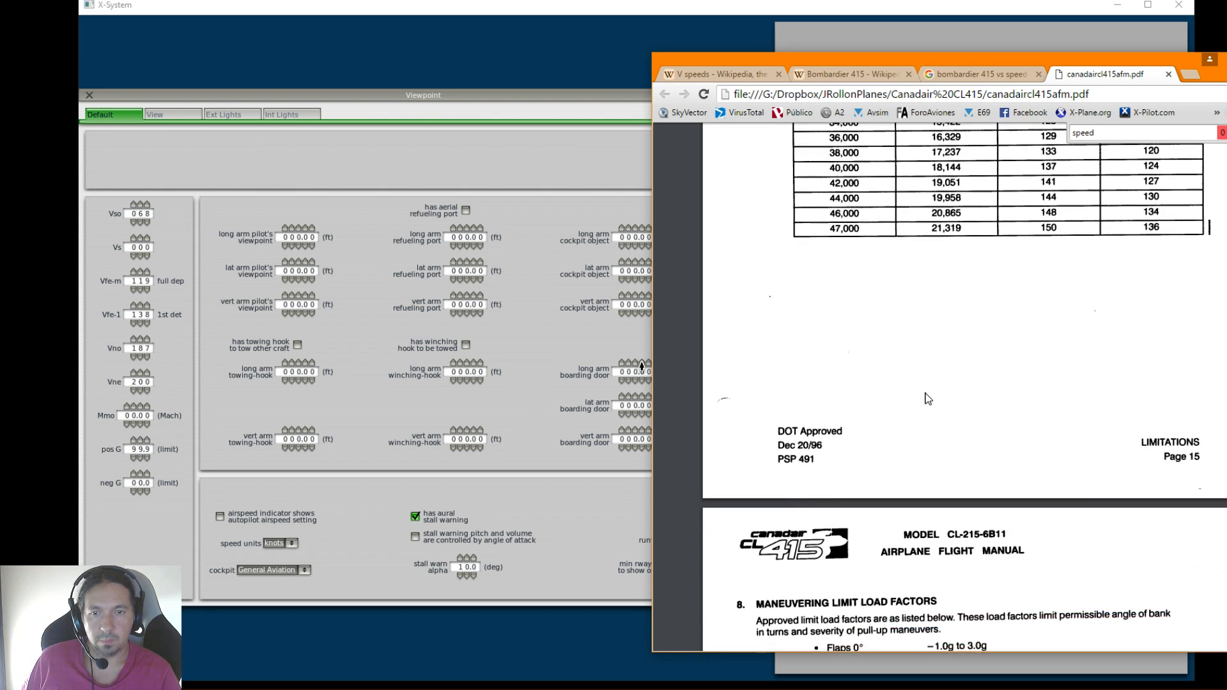
scroll(926, 399, "down", 2)
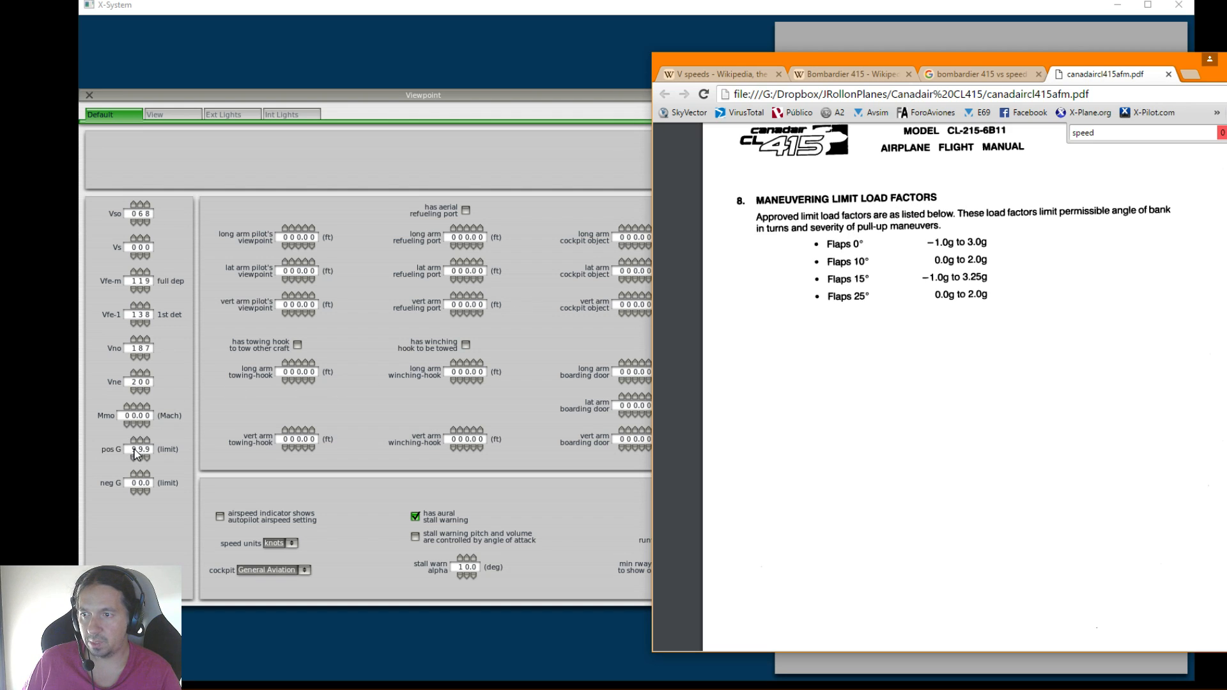
mouse_move(136, 454)
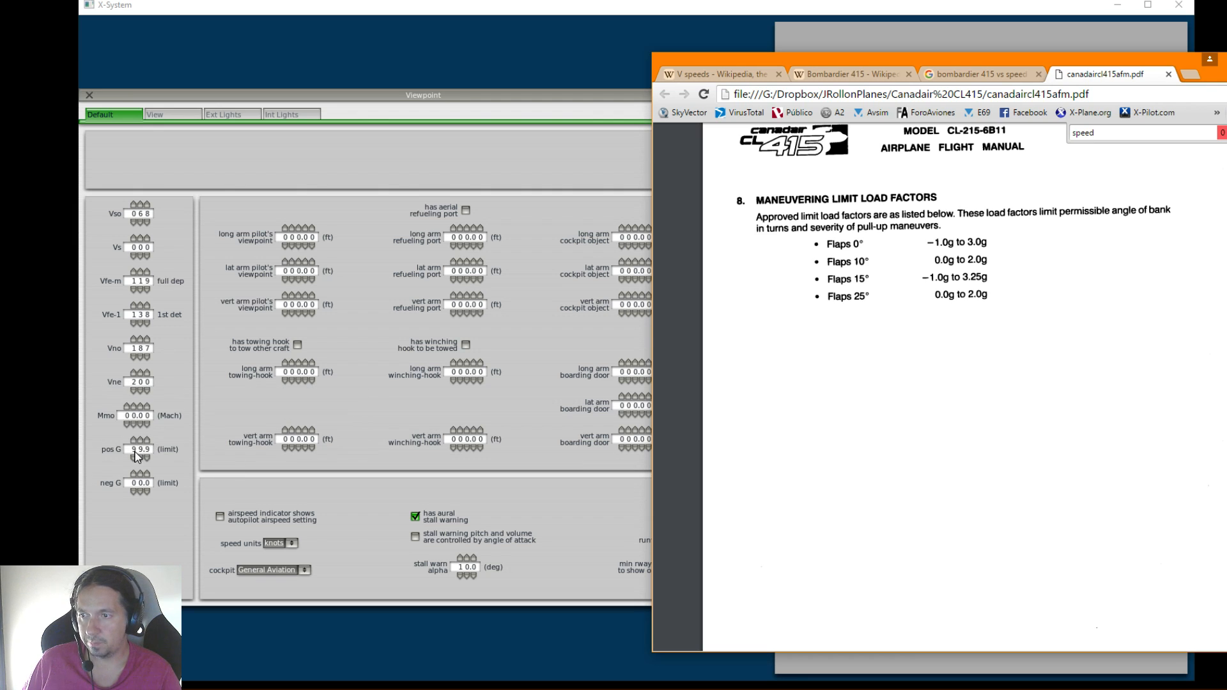
left_click(134, 456)
left_click(134, 456)
left_click(134, 456)
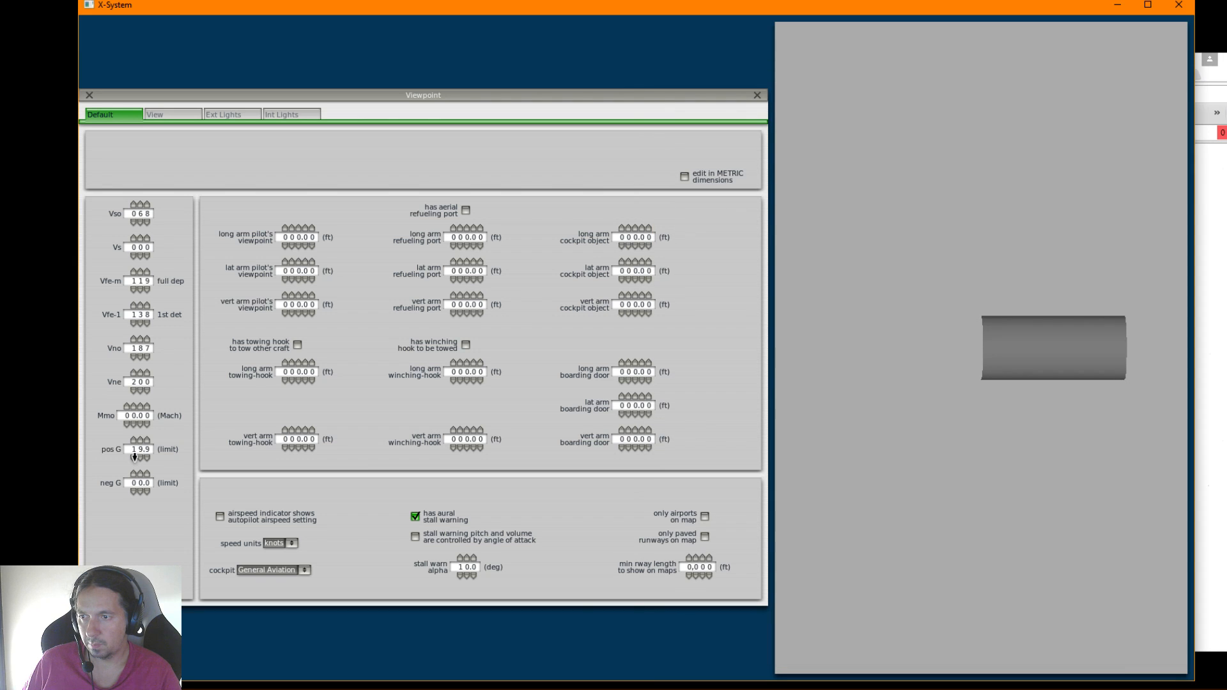
left_click(141, 457)
left_click(149, 457)
left_click(149, 457)
left_click(149, 457)
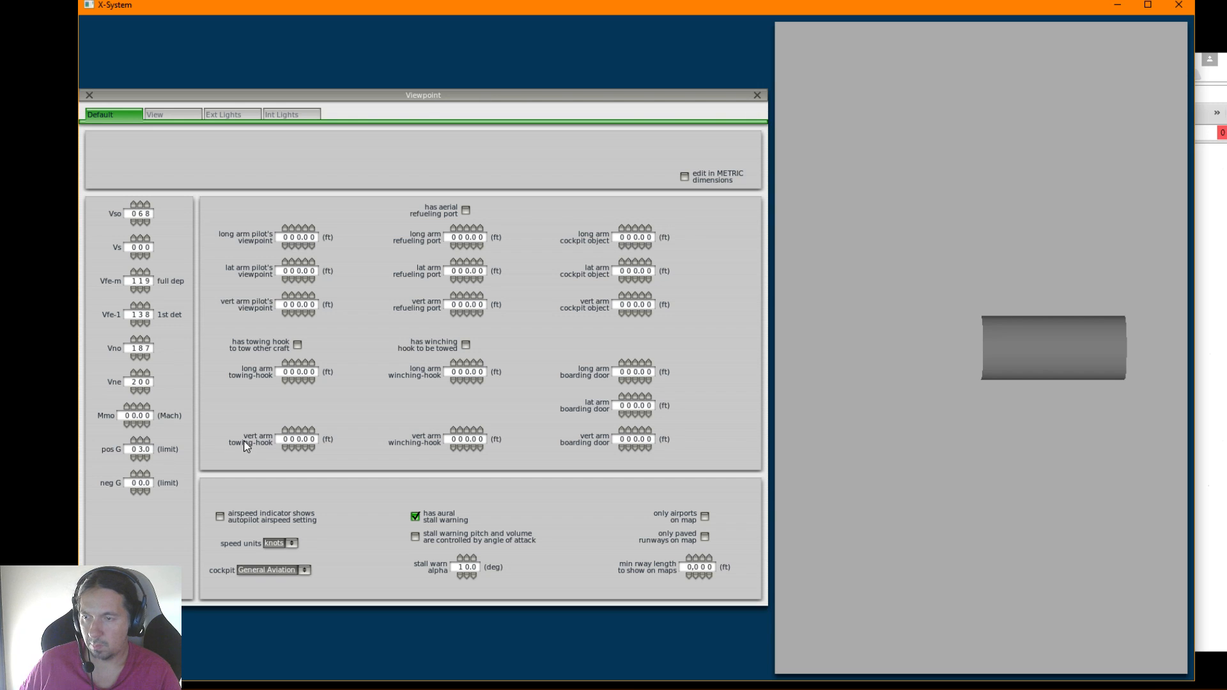
Recheck the manual's limit load factors and set the negative G limit to 1.0
key("alt+Tab")
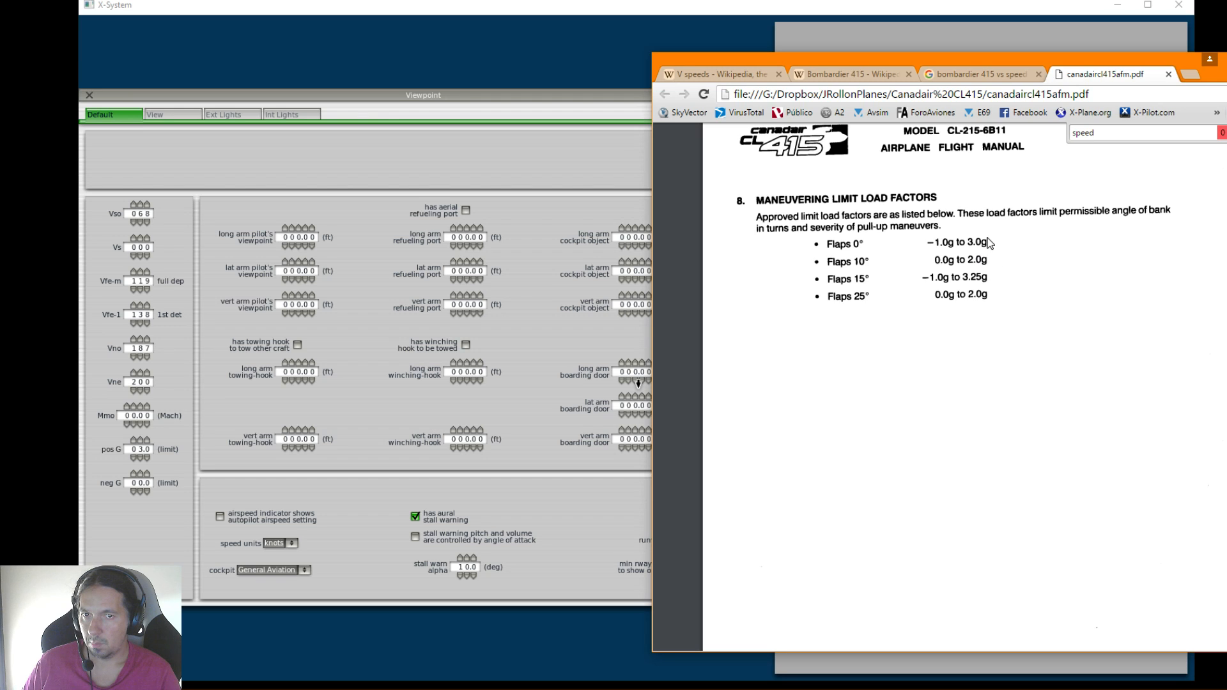
left_click(140, 491)
left_click(140, 473)
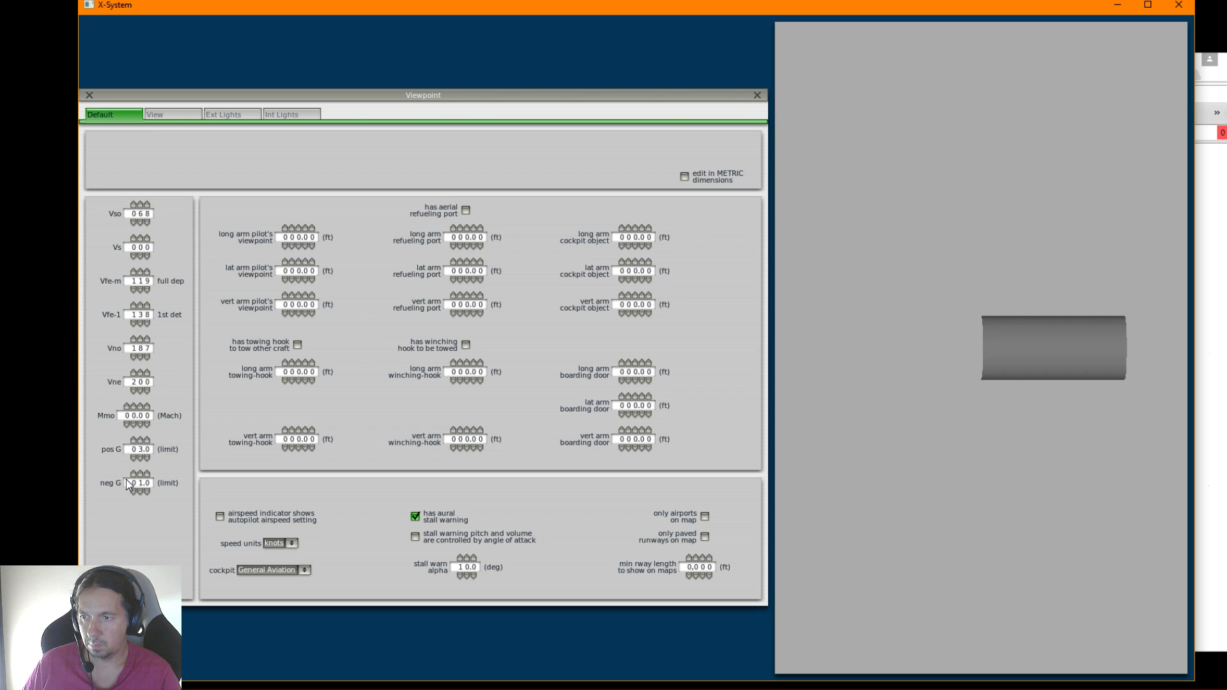
Examine the flight manual's Water System Limitations and Airplane Systems Limitations pages
key("alt+Tab")
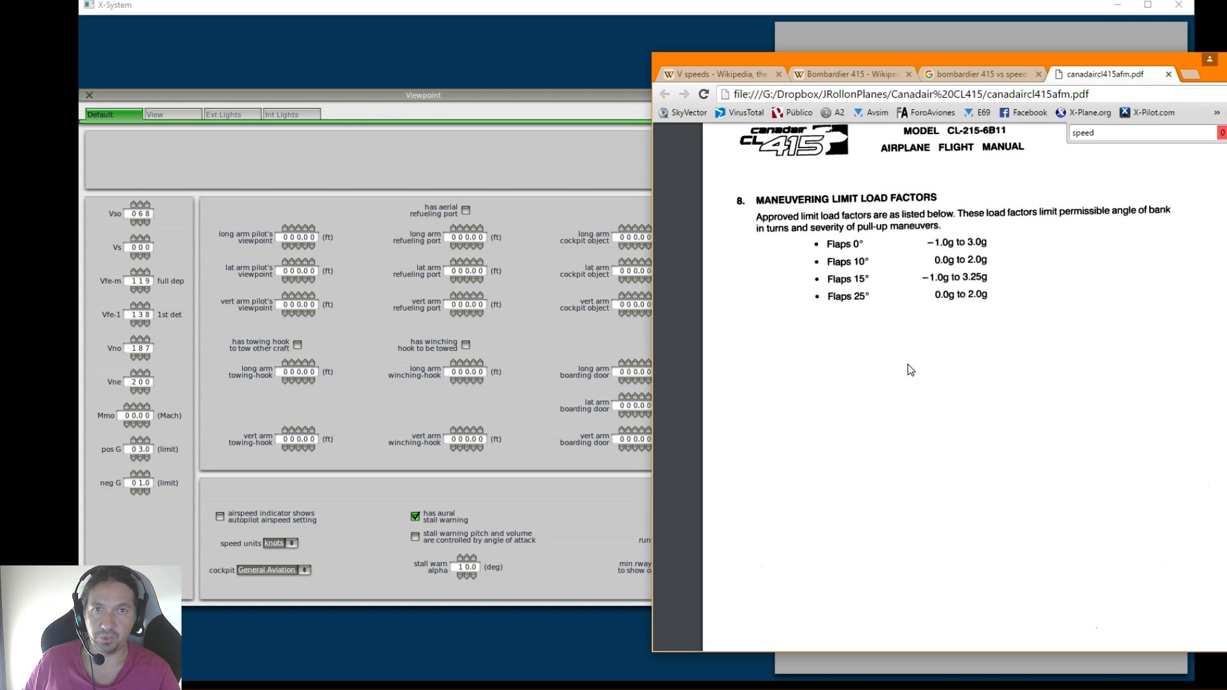
scroll(951, 416, "down", 6)
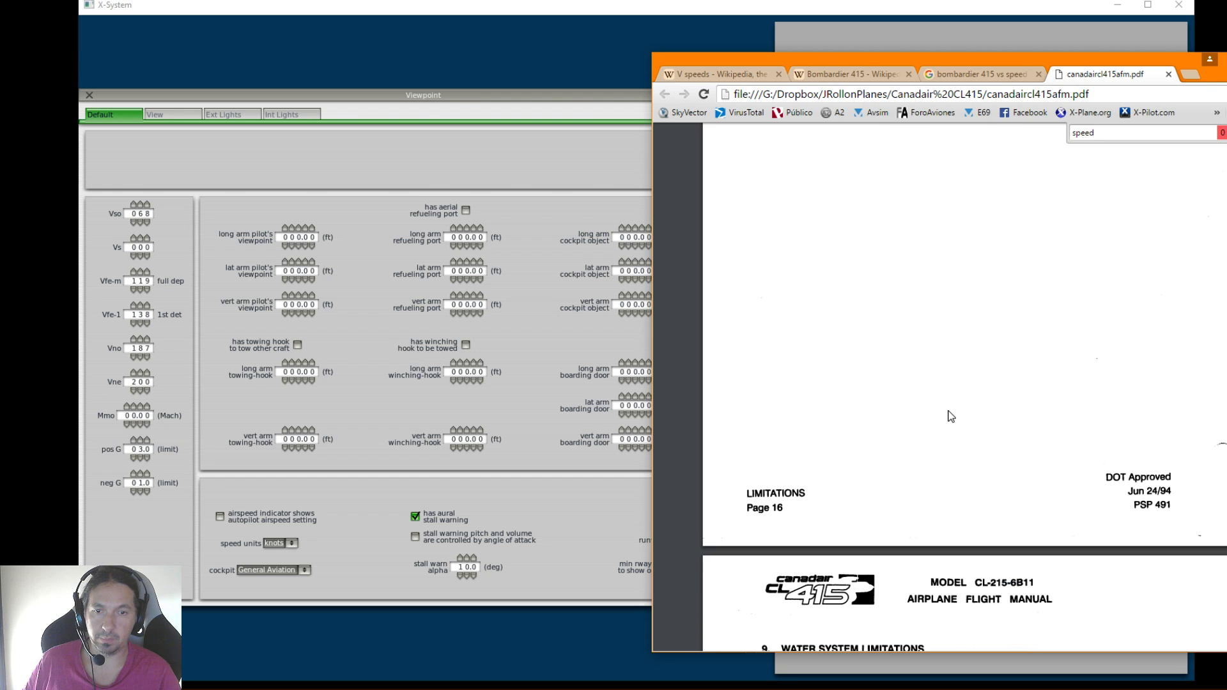
scroll(951, 416, "down", 5)
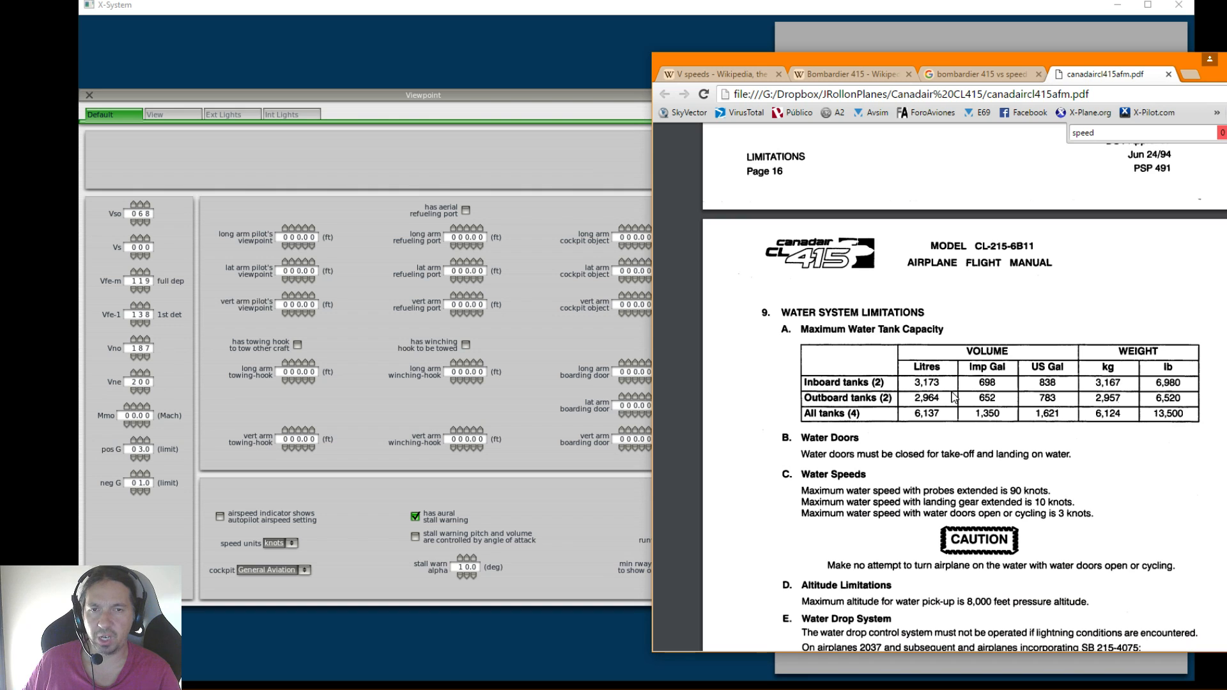
scroll(939, 384, "down", 2)
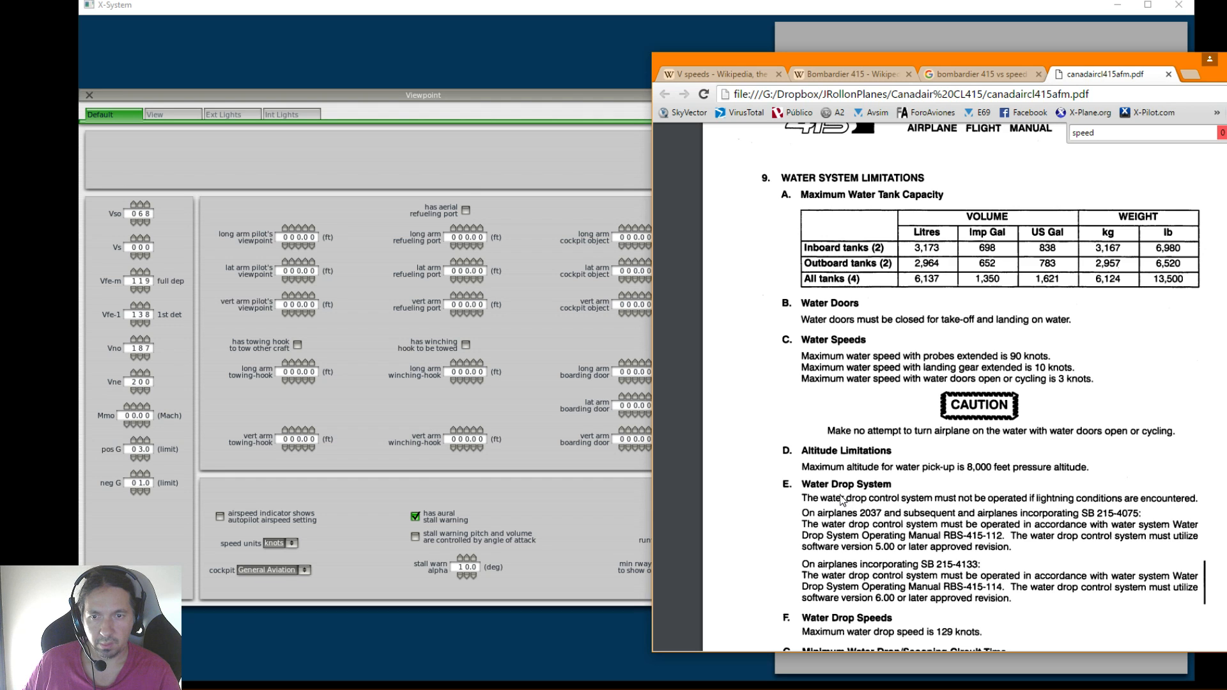
scroll(938, 511, "down", 4)
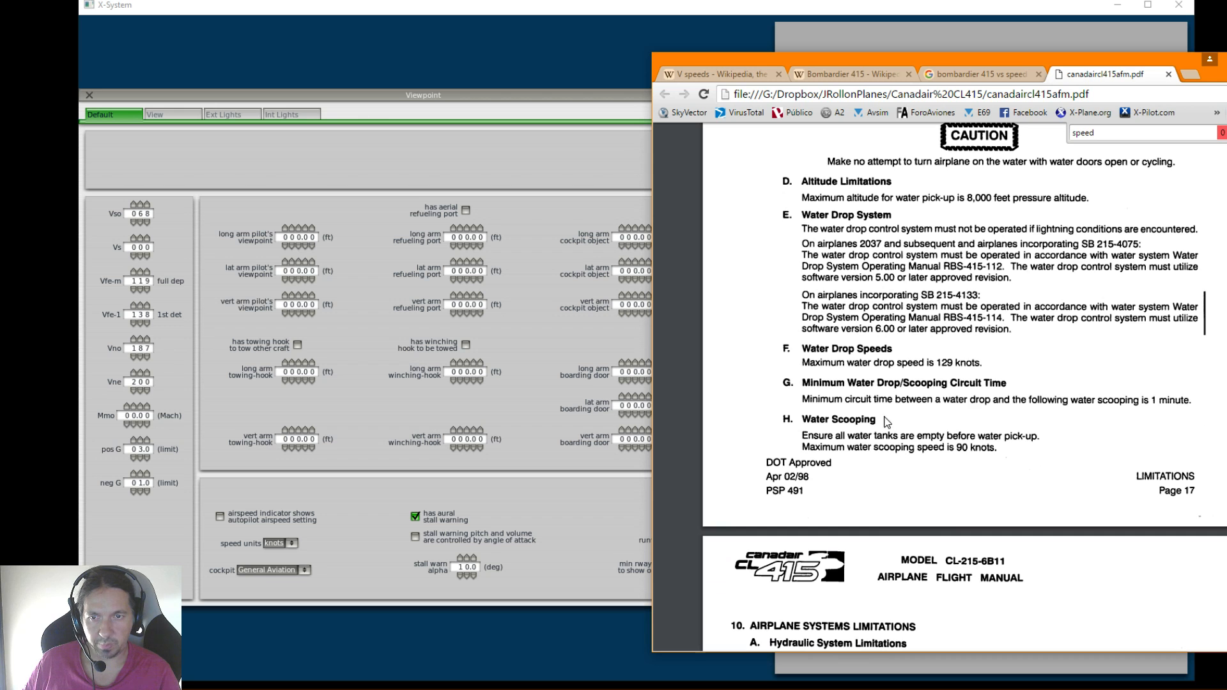
scroll(856, 435, "down", 3)
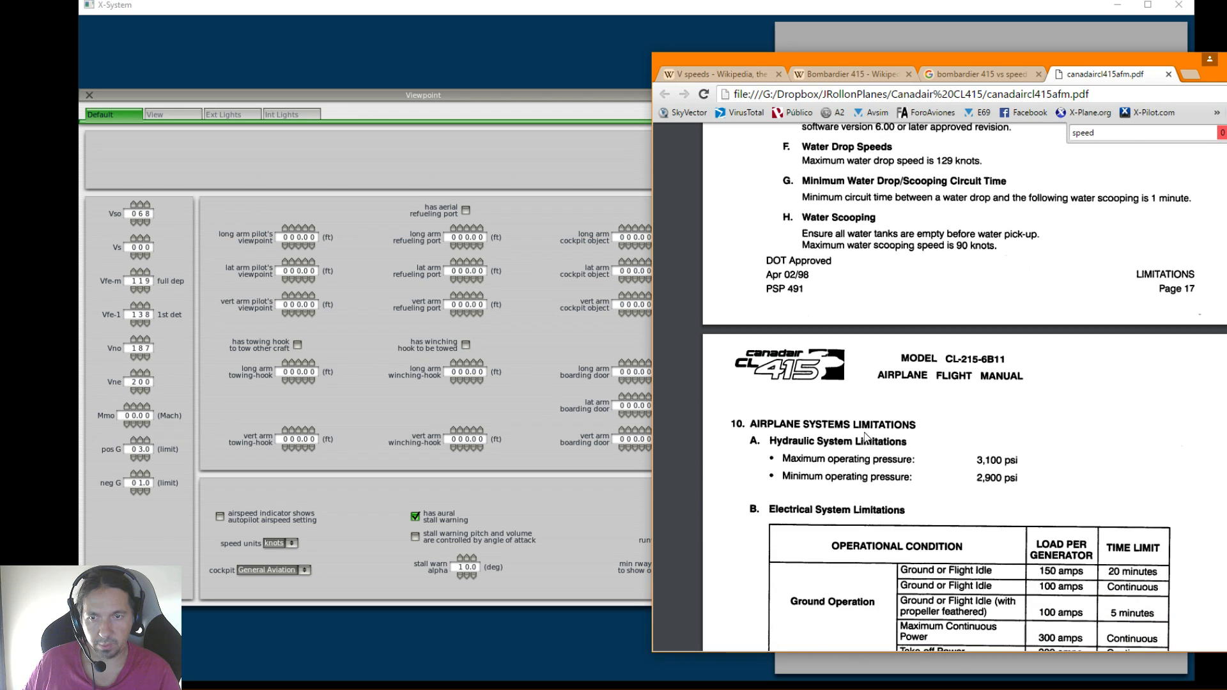
scroll(890, 453, "down", 2)
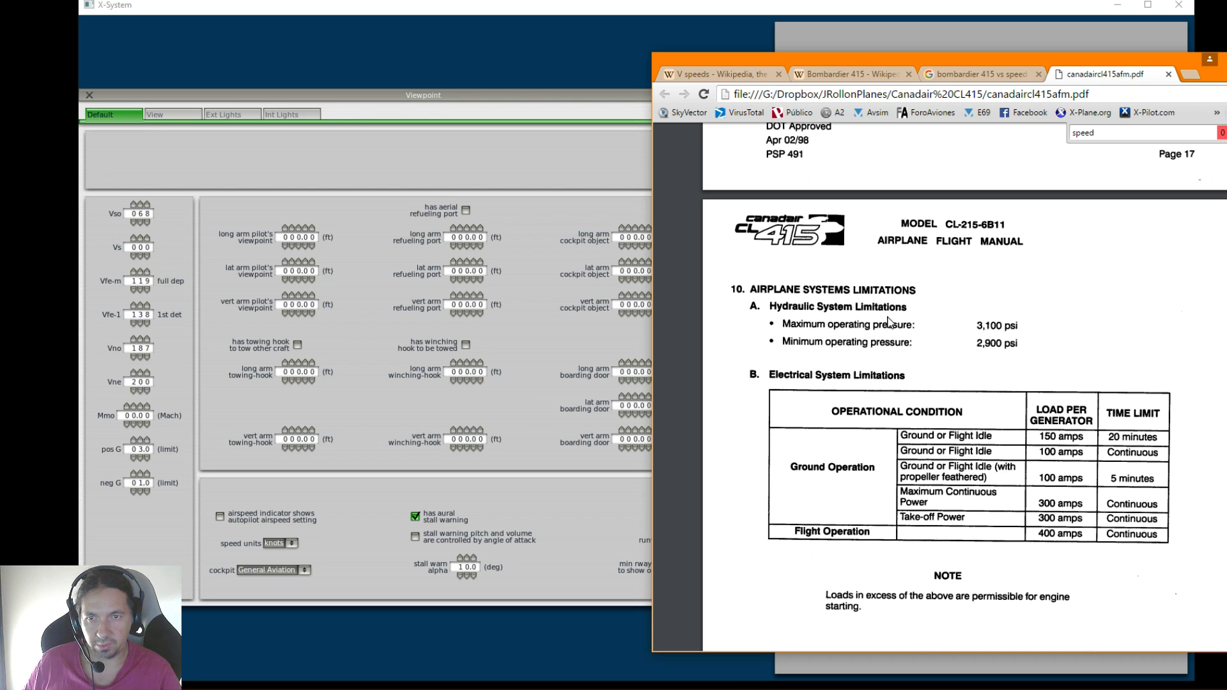
Check the pilot's viewpoint position fields in Plane-Maker, then review the manual's Maneuvering Limit Load Factors section again
left_click(350, 202)
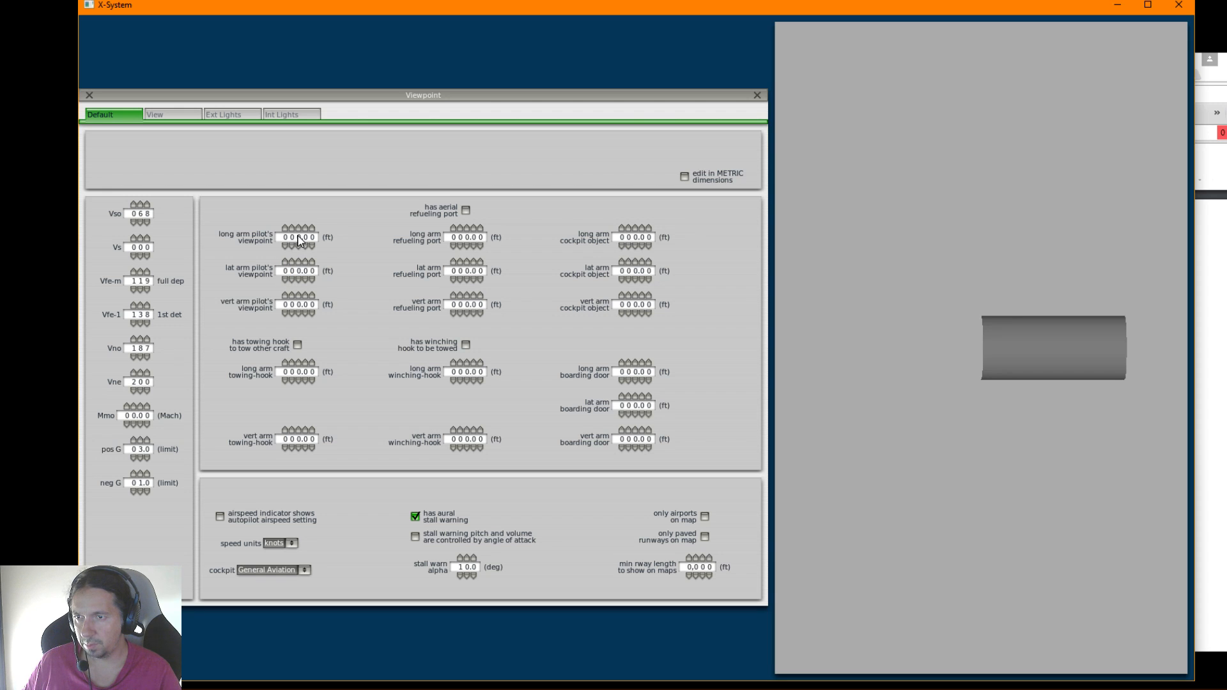
mouse_move(298, 240)
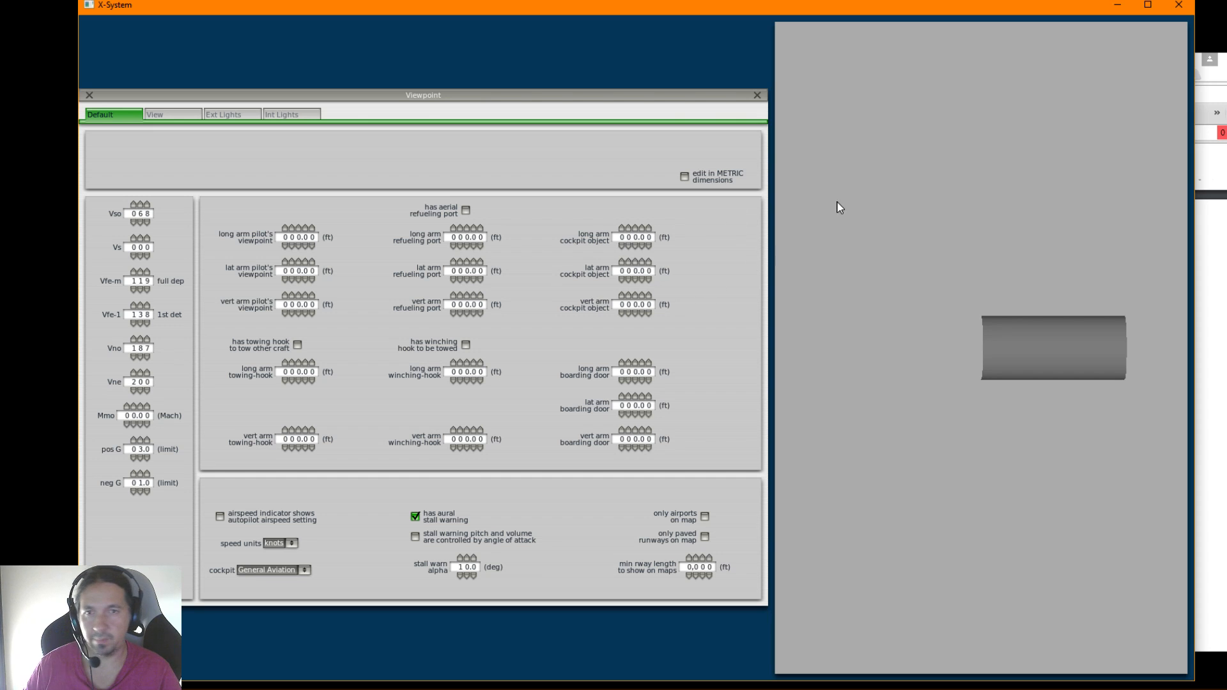
left_click(1213, 102)
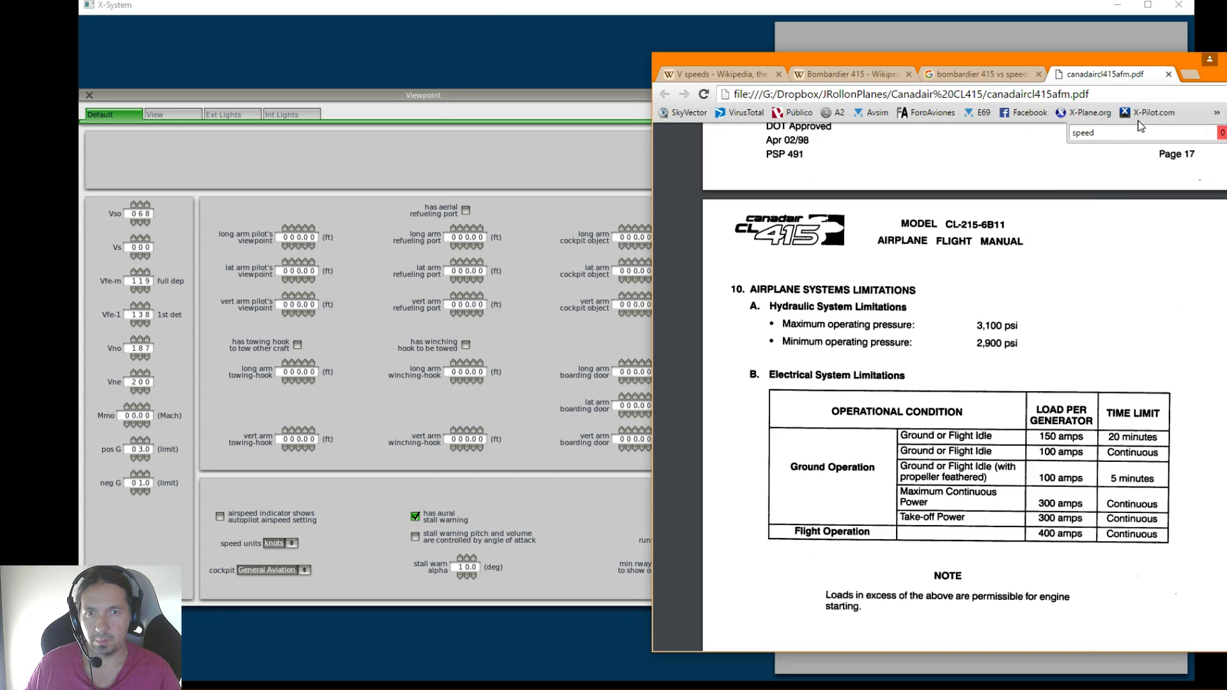
scroll(1056, 422, "up", 15)
scroll(1056, 422, "up", 8)
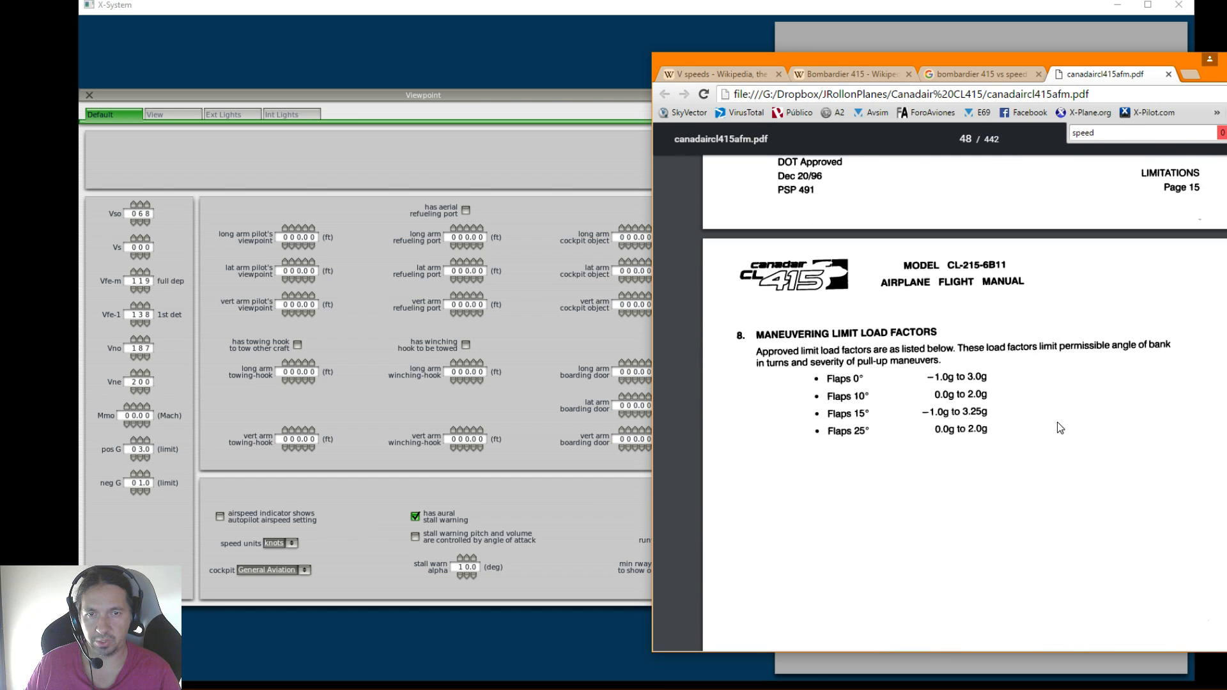
scroll(1057, 421, "down", 3)
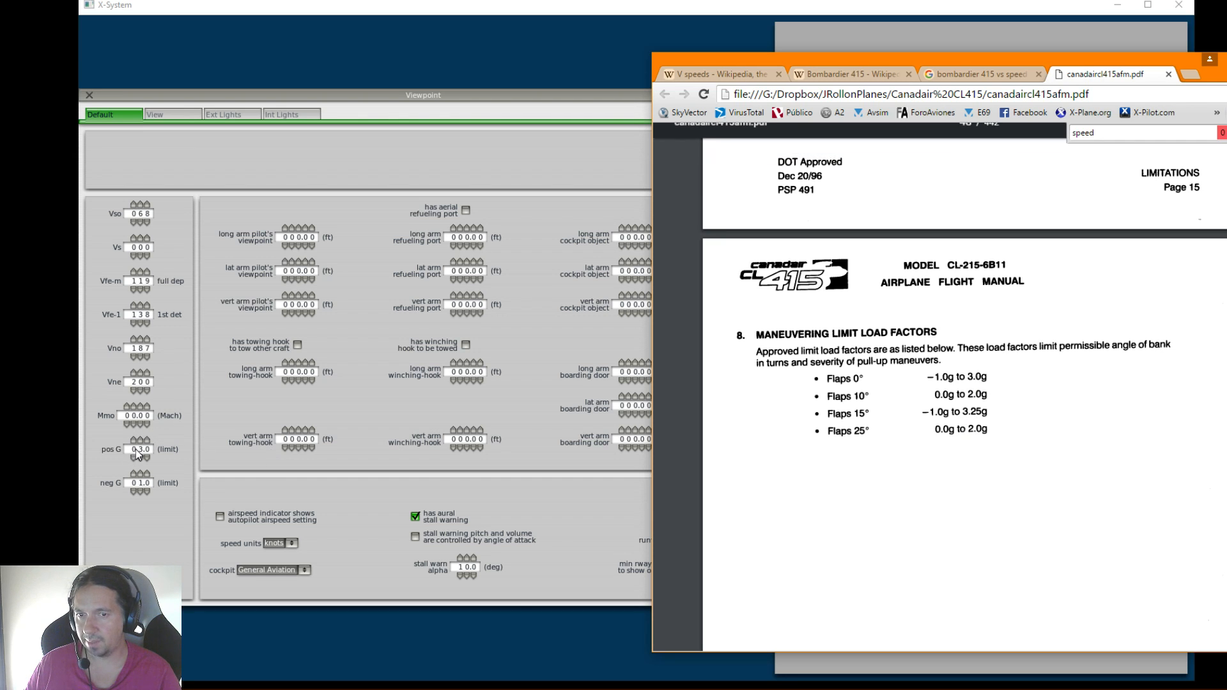
Set the positive G limit to 3.3
mouse_move(136, 450)
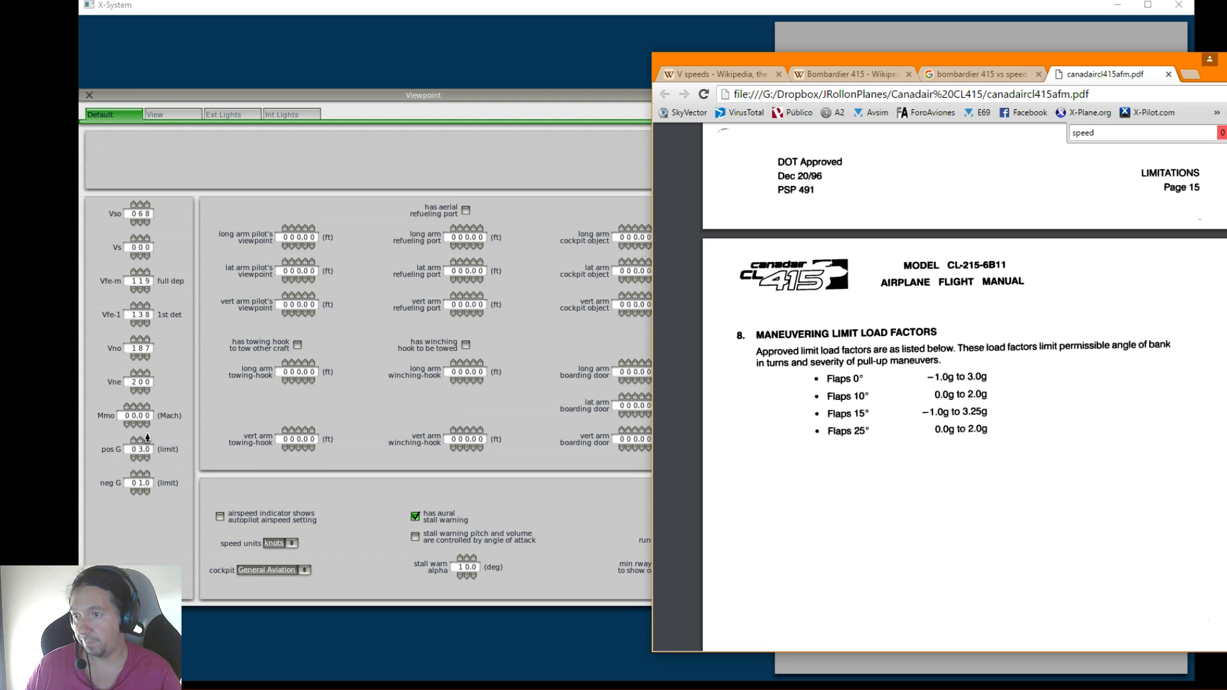
left_click(148, 437)
left_click(148, 438)
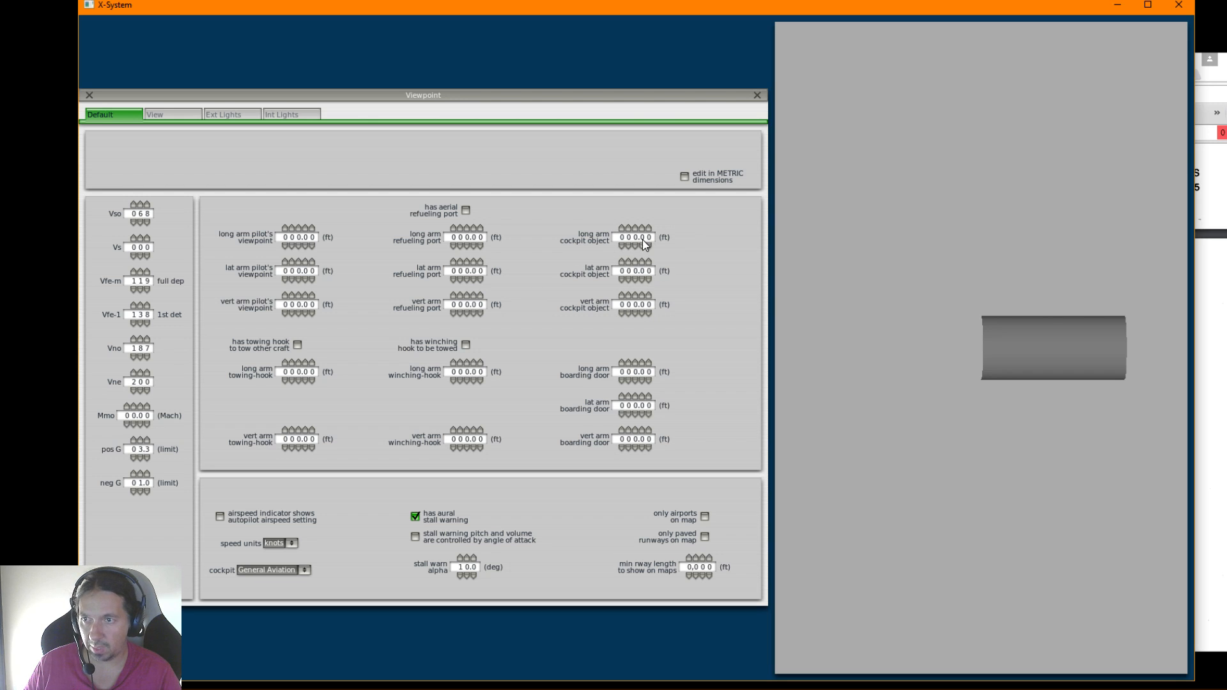
Choose Airliner as the aircraft's cockpit type
mouse_move(288, 239)
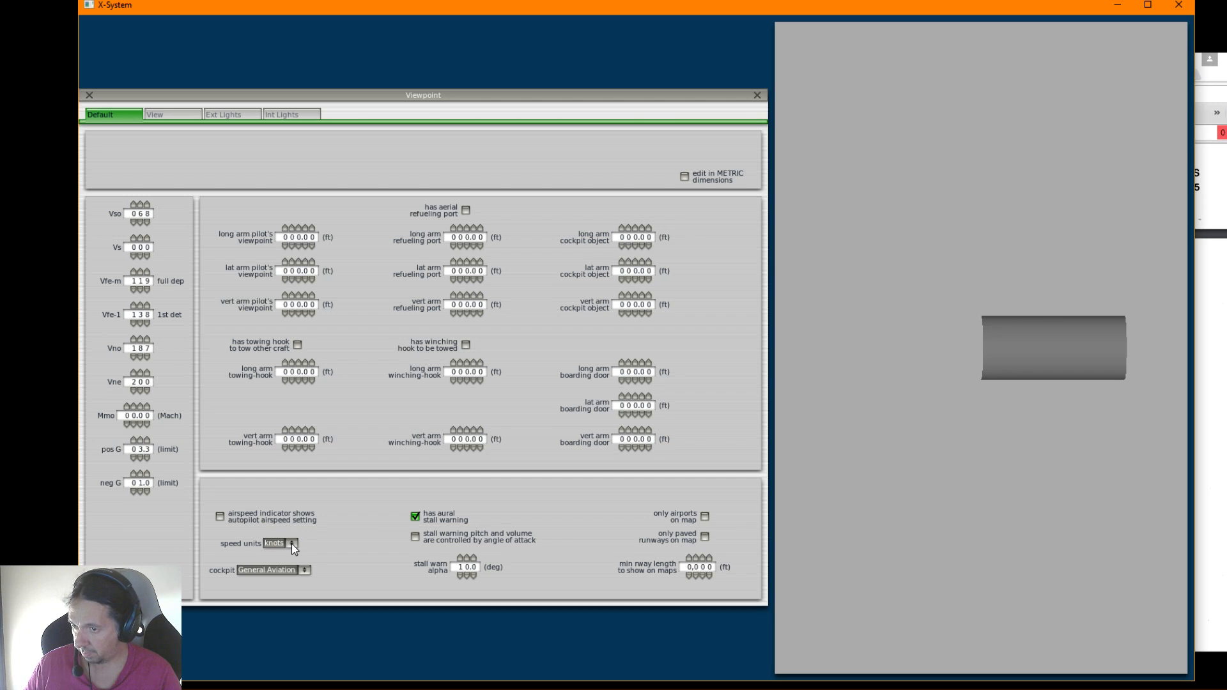
left_click(305, 571)
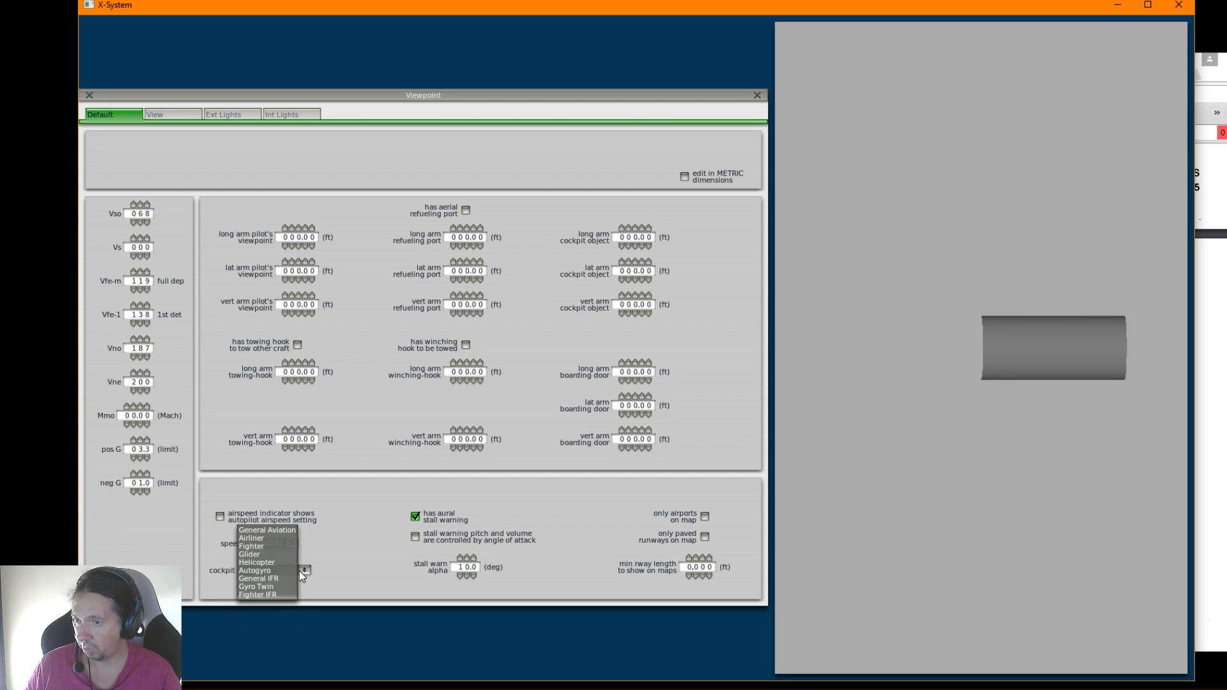
left_click(258, 539)
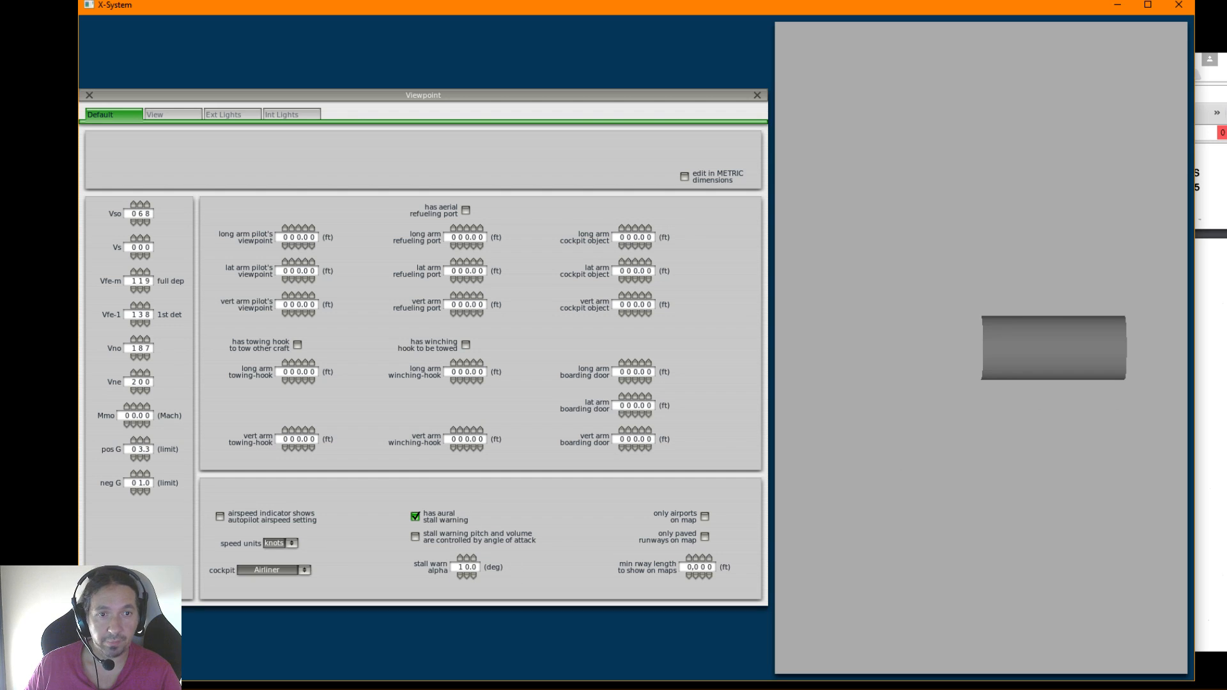
Review the flight manual's Water System Limitations and Airplane Systems Limitations pages, including the hydraulic, electrical and icing protection sections
key("alt+Tab")
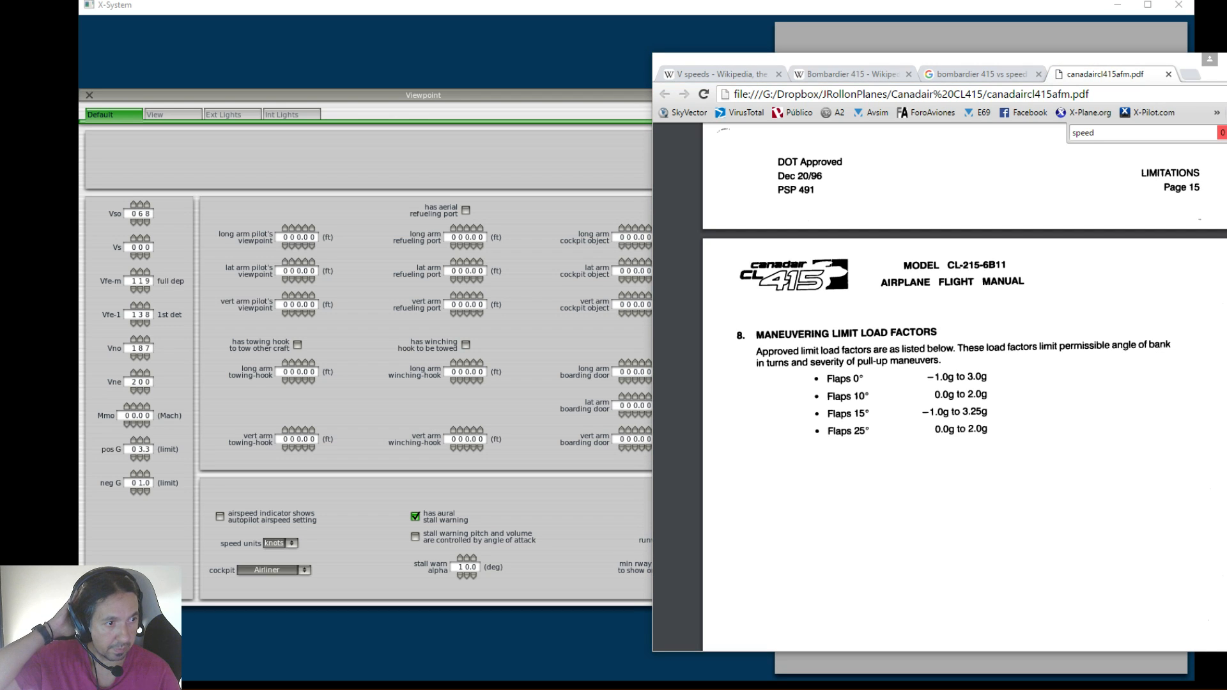
scroll(1064, 455, "down", 5)
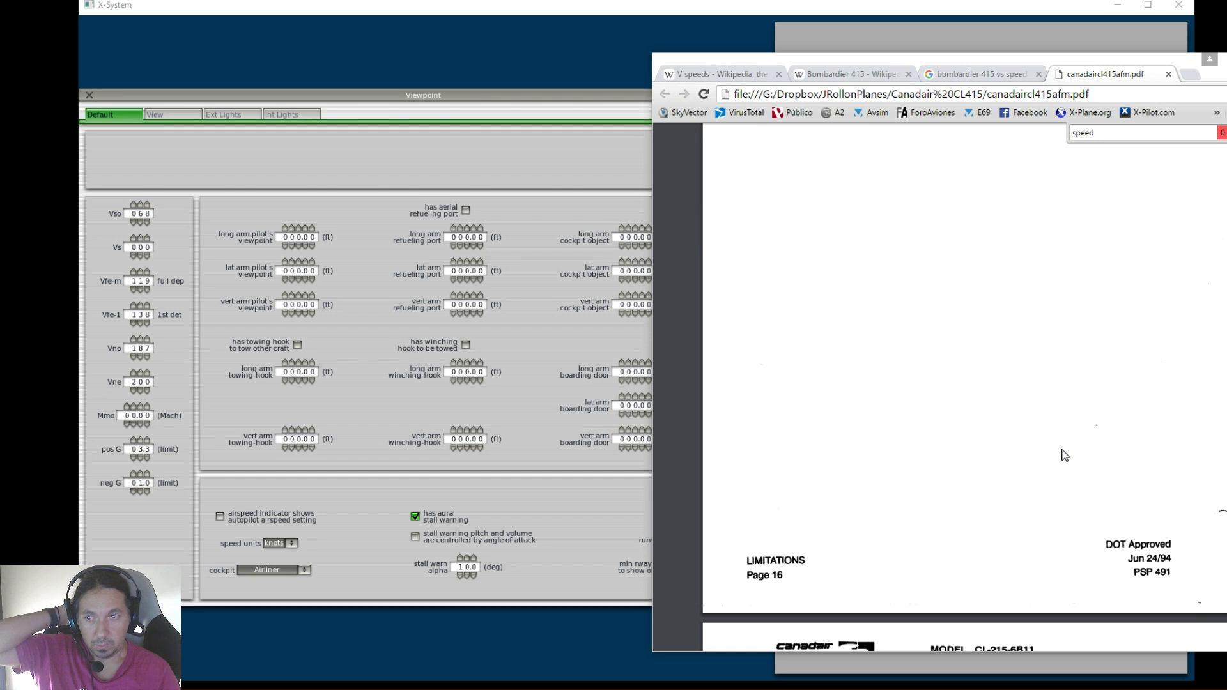
scroll(1049, 439, "down", 6)
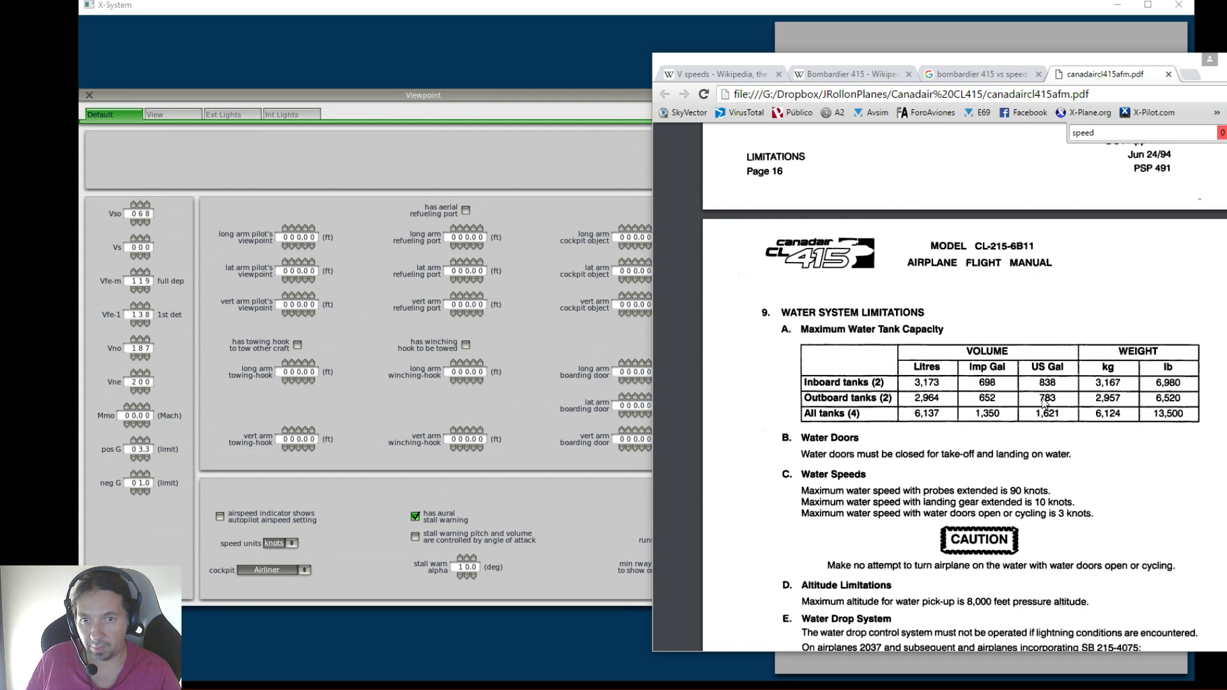
scroll(1044, 403, "down", 2)
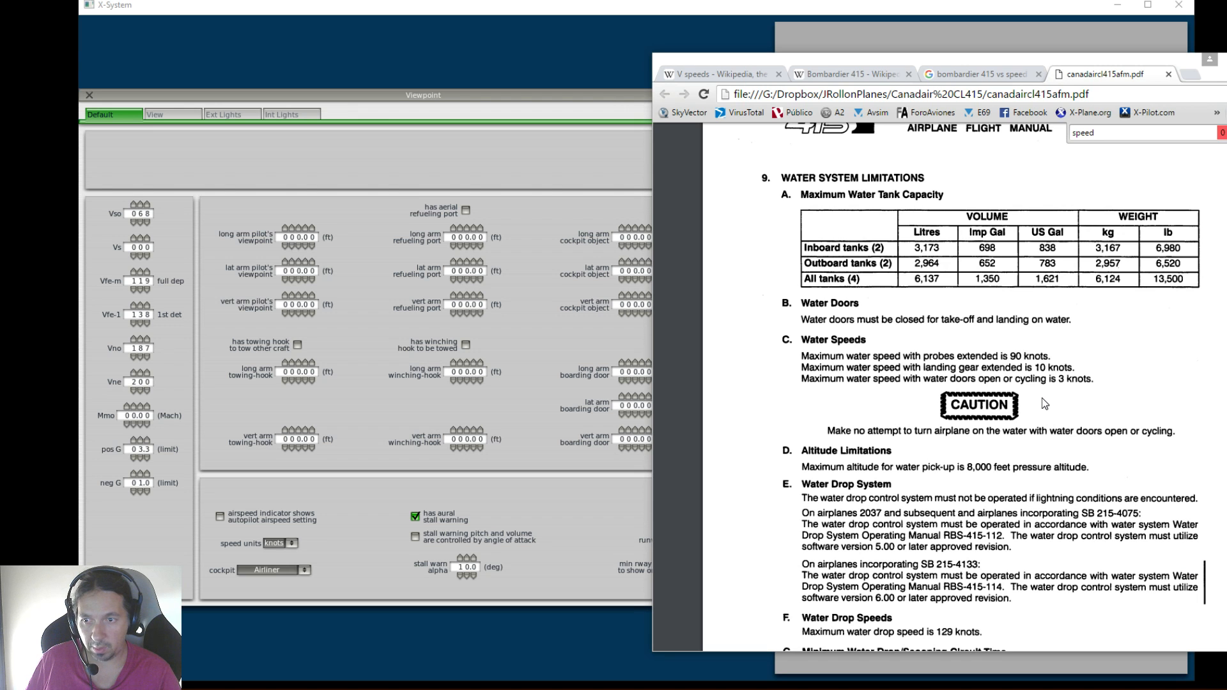
scroll(1044, 403, "down", 3)
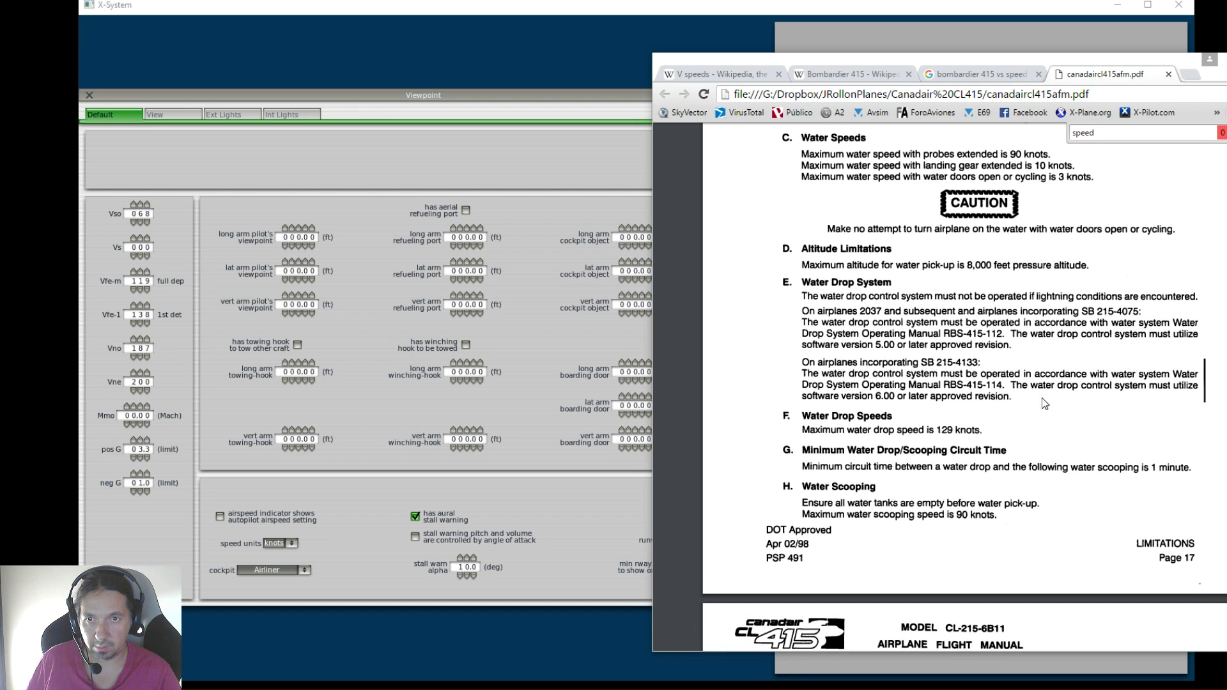
scroll(1042, 401, "down", 7)
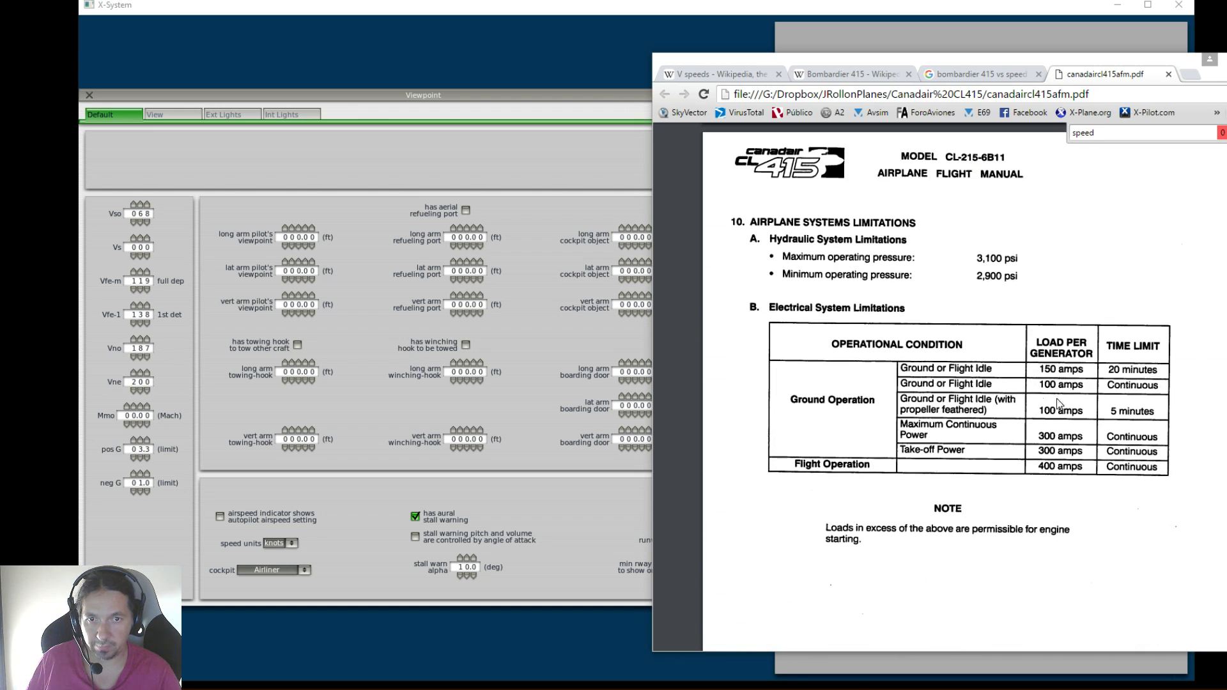
scroll(1065, 403, "down", 2)
scroll(1065, 403, "up", 2)
scroll(1065, 403, "down", 9)
scroll(1065, 400, "down", 5)
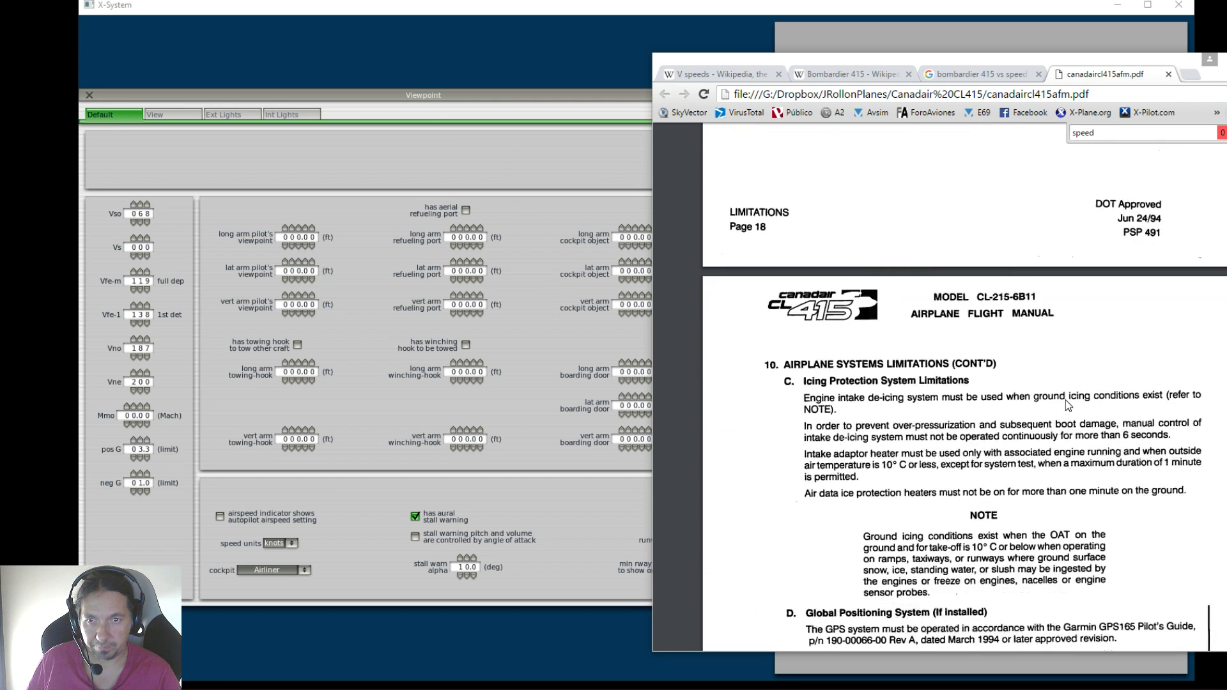
scroll(1065, 404, "up", 11)
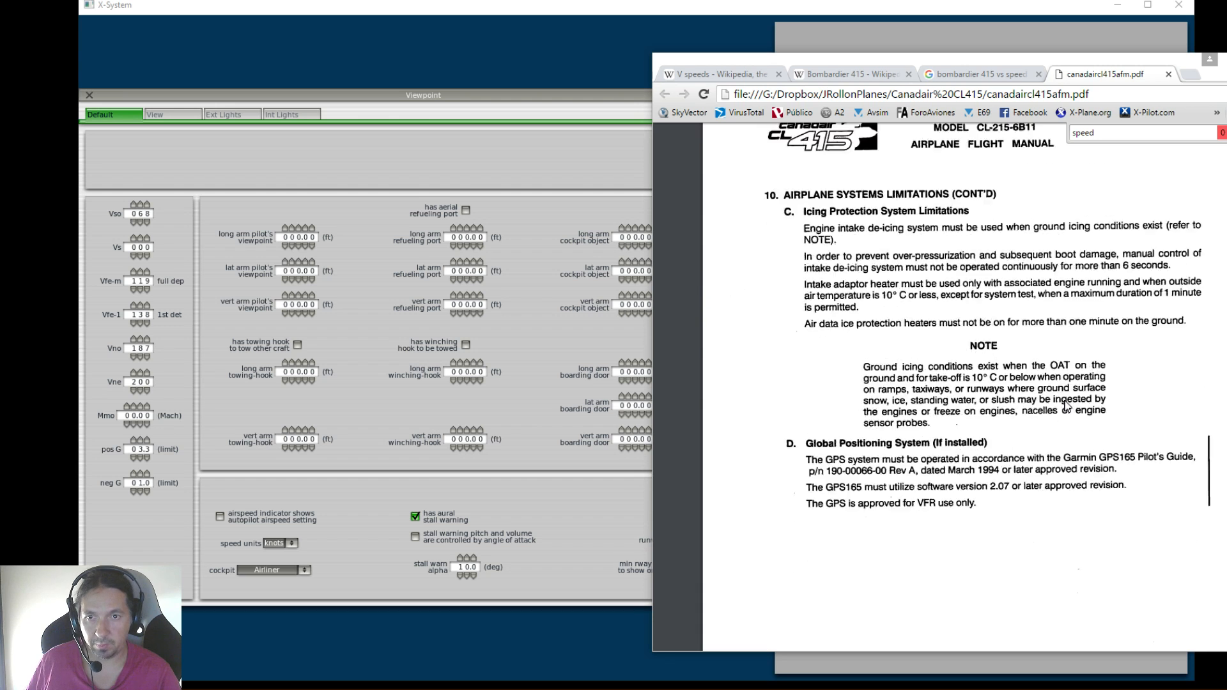
scroll(1065, 403, "up", 2)
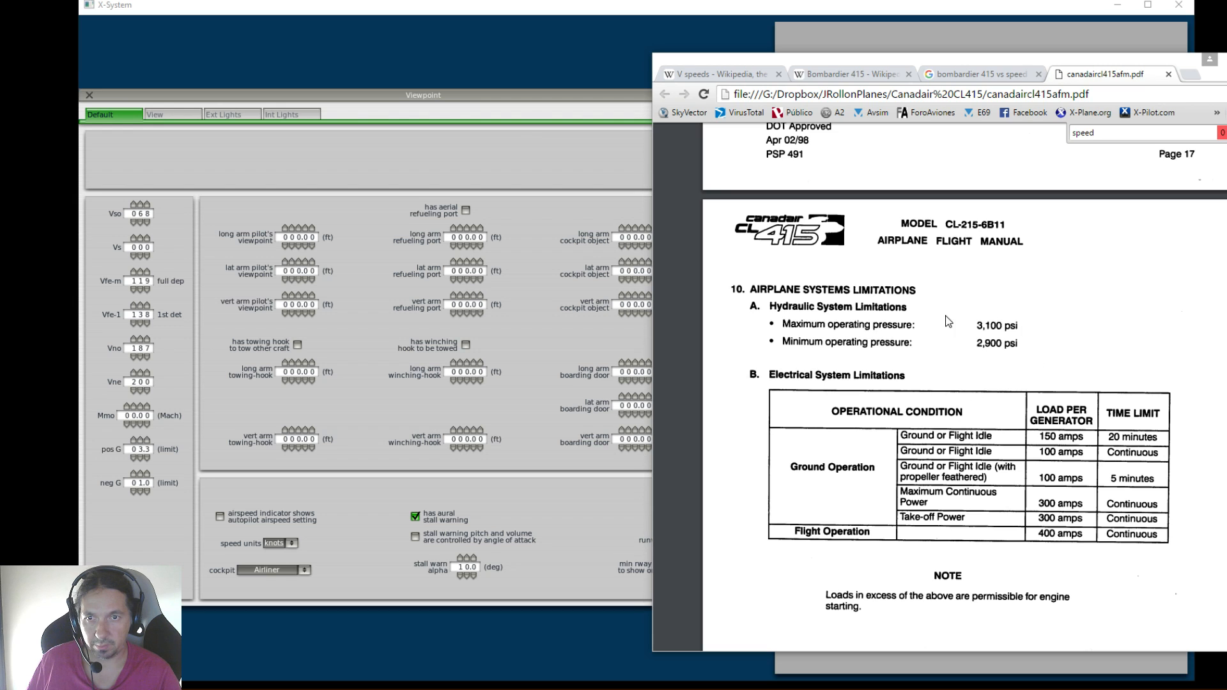
Return to Plane-Maker and enable showing only airports on the map
left_click(590, 487)
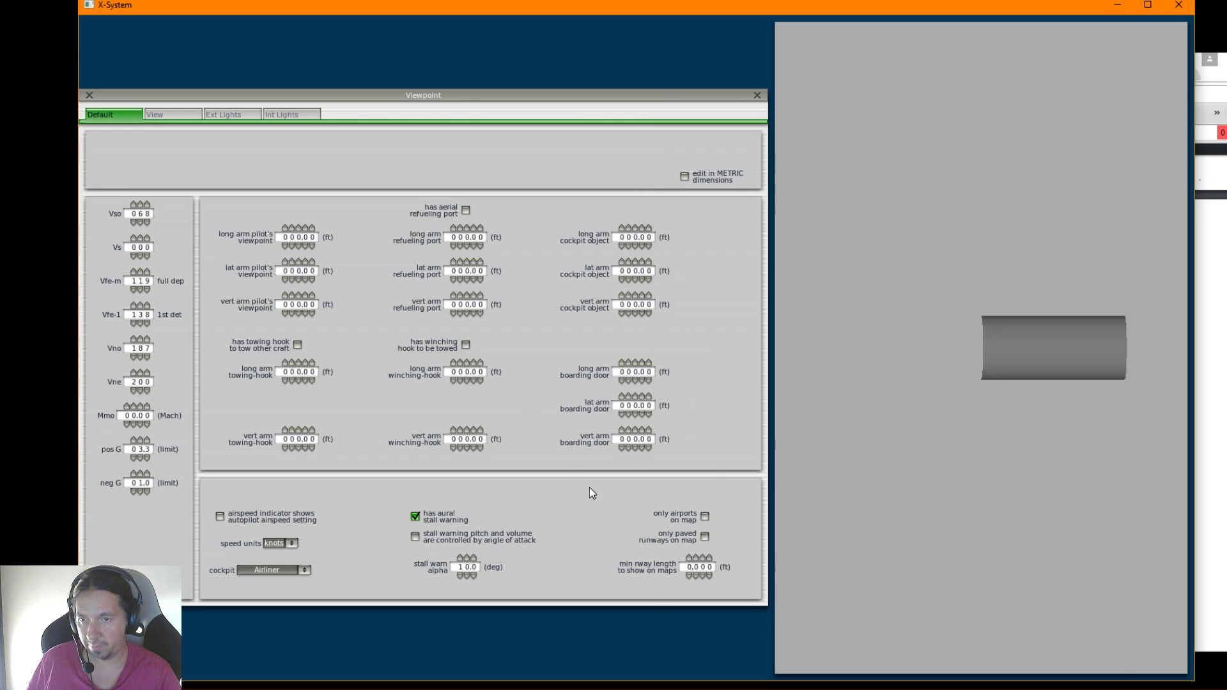
left_click(706, 517)
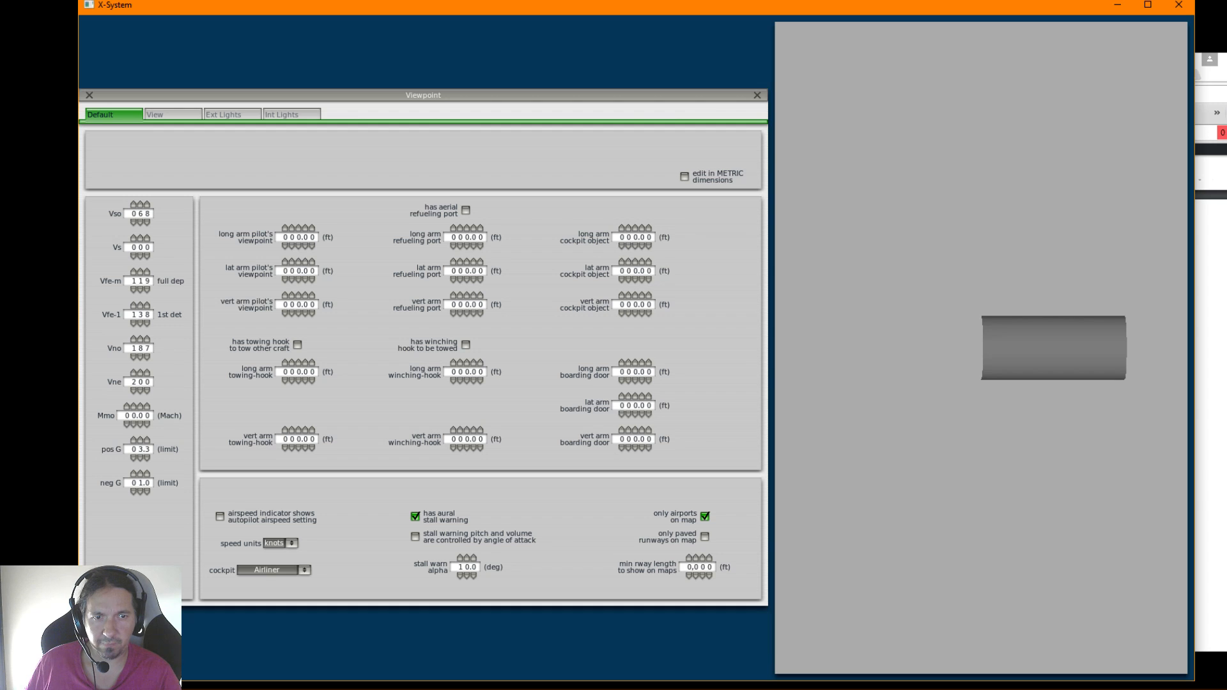
Look back through the flight manual's Limitations section for a runway length requirement
left_click(1214, 409)
scroll(1135, 444, "up", 12)
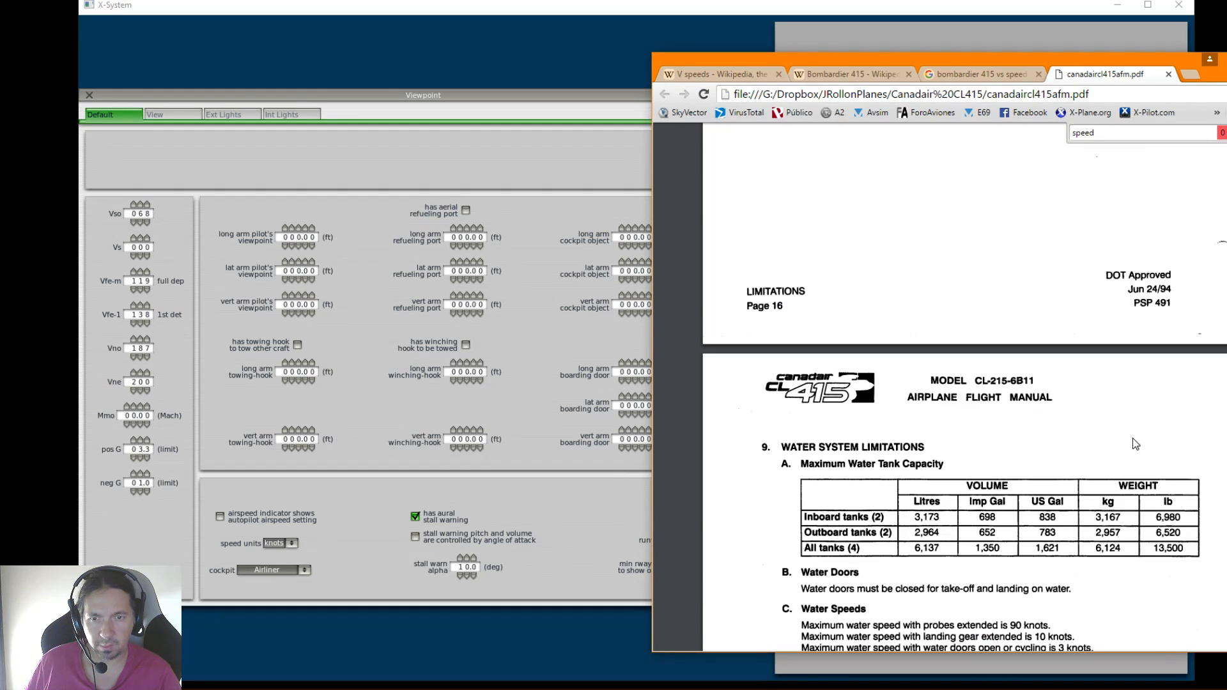
scroll(1136, 444, "up", 10)
scroll(1134, 442, "up", 12)
scroll(1135, 444, "down", 3)
scroll(1136, 444, "up", 5)
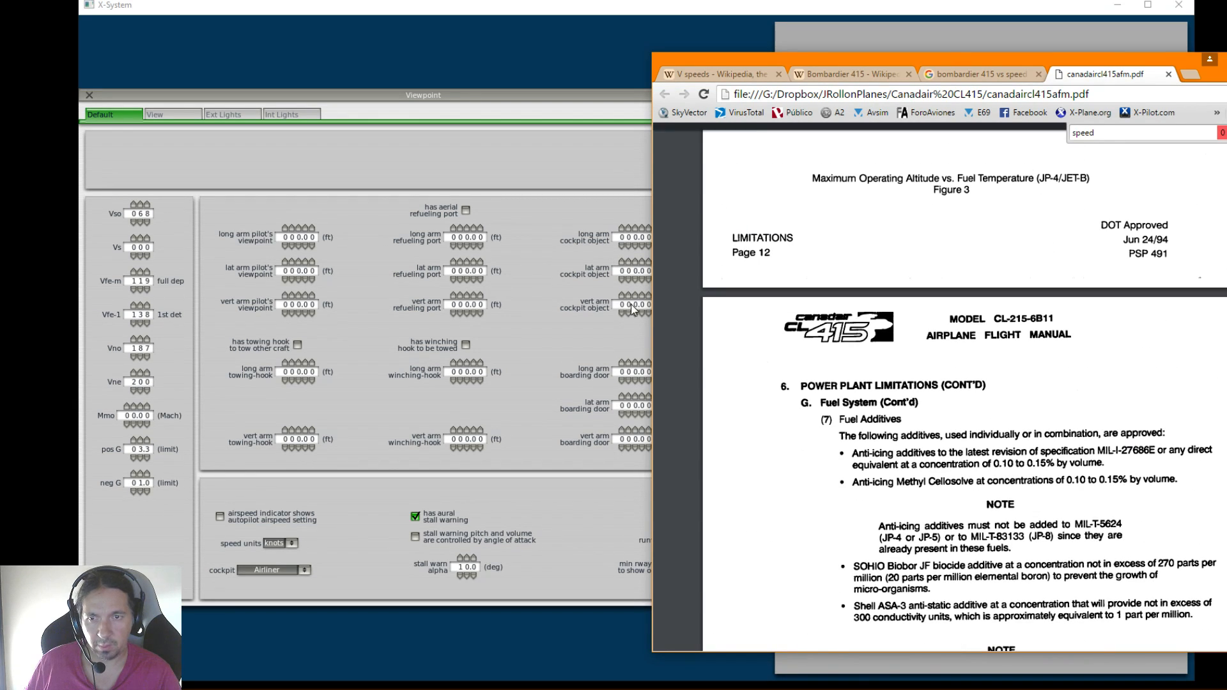
Check the landing distance on land in the Performance specifications of the Bombardier 415 Wikipedia article
left_click(956, 76)
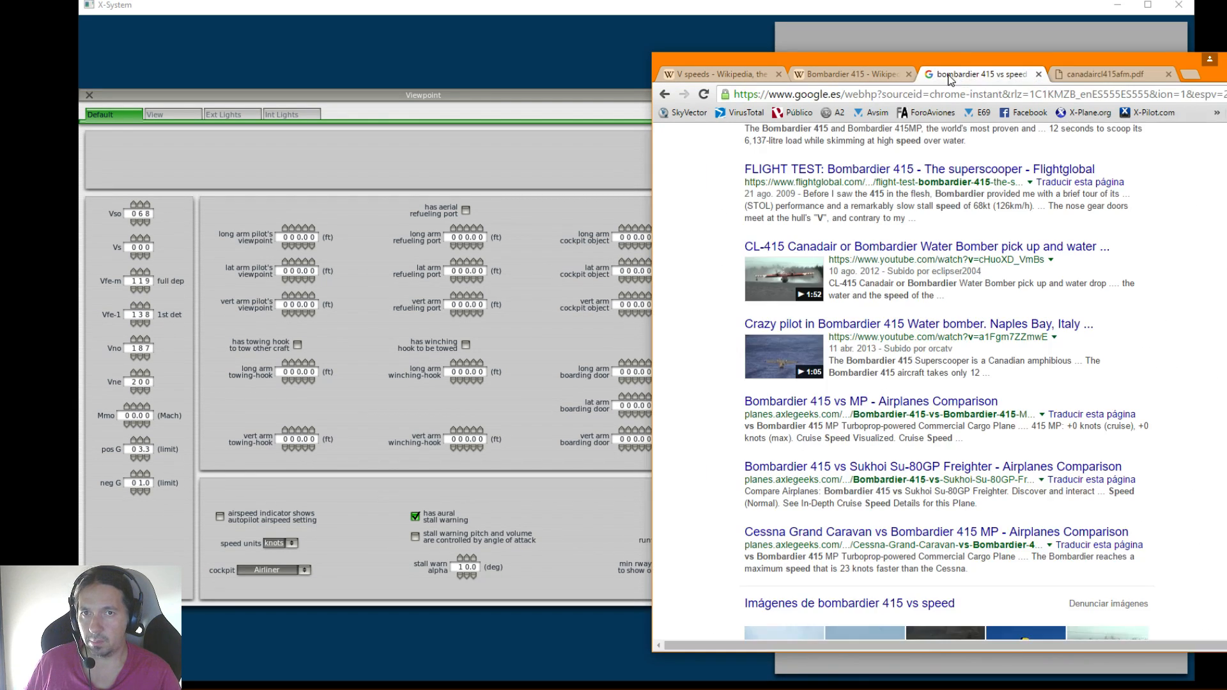
left_click(830, 73)
left_click_drag(1200, 72, 894, 46)
scroll(691, 335, "up", 4)
scroll(692, 336, "up", 15)
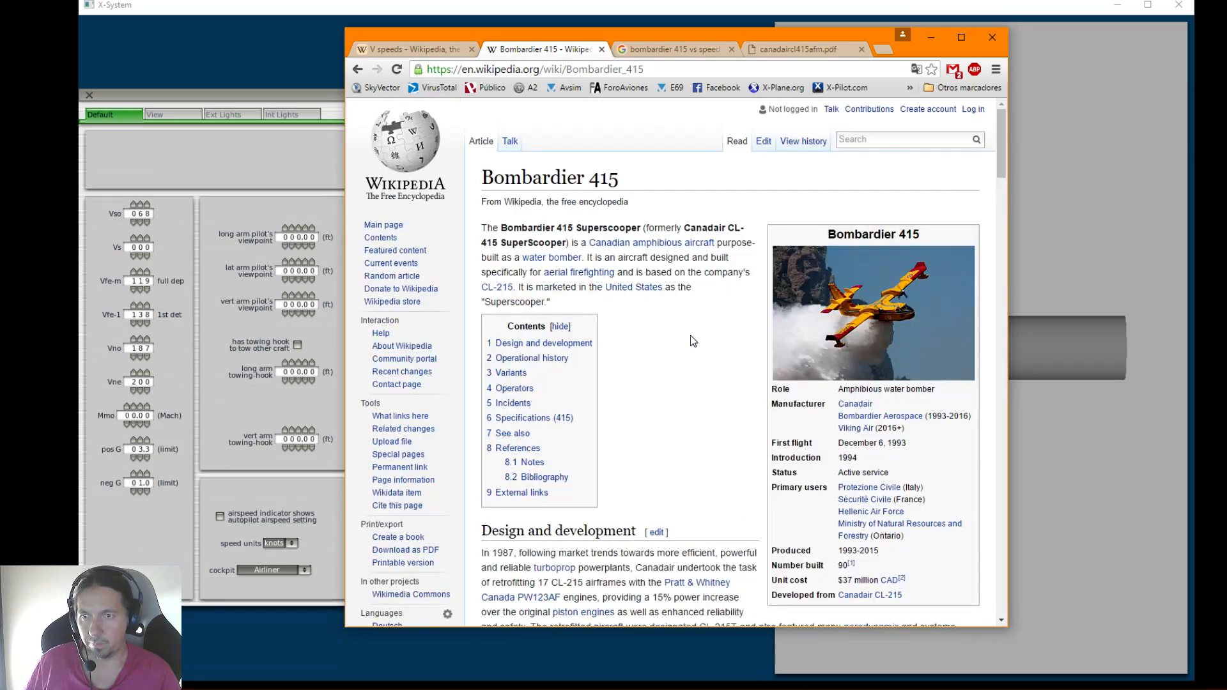
scroll(690, 335, "down", 20)
scroll(690, 335, "down", 2)
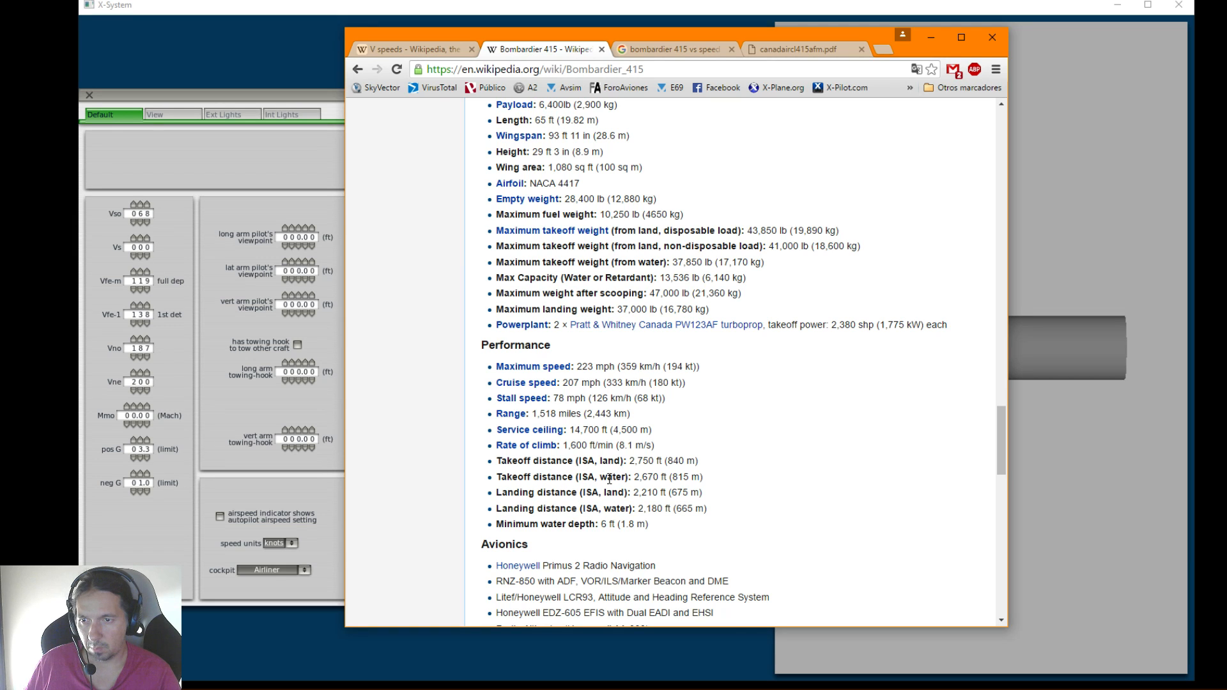
left_click_drag(513, 493, 573, 497)
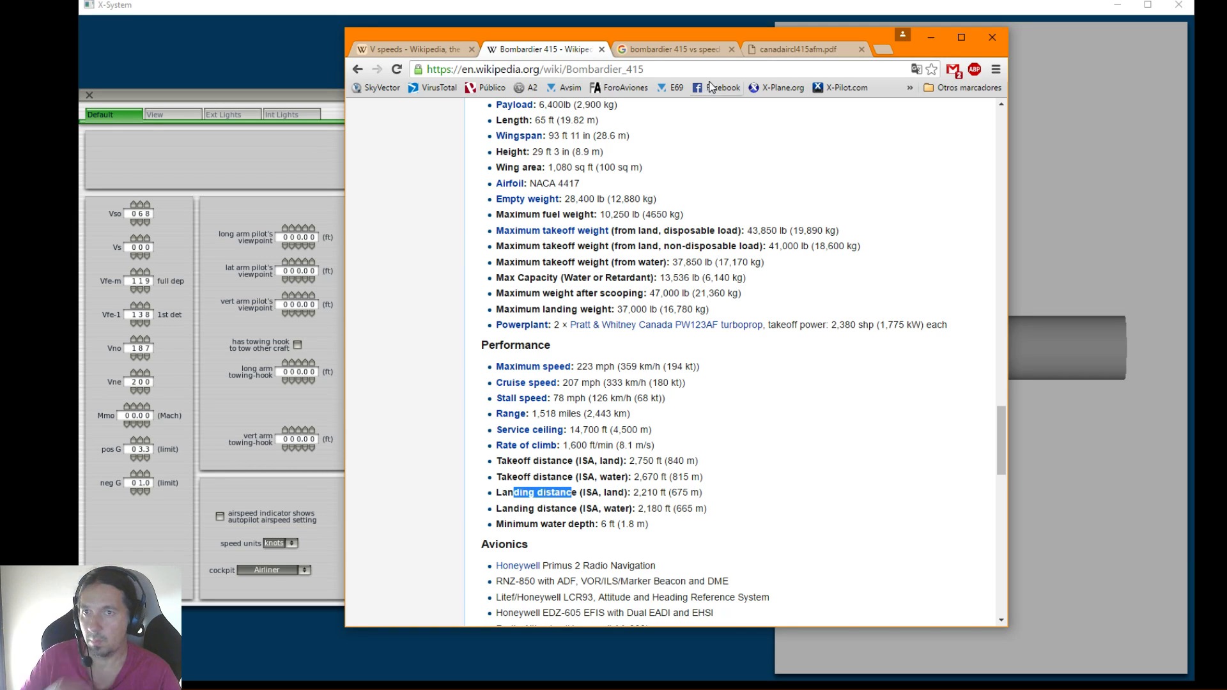
left_click_drag(705, 40, 1142, 60)
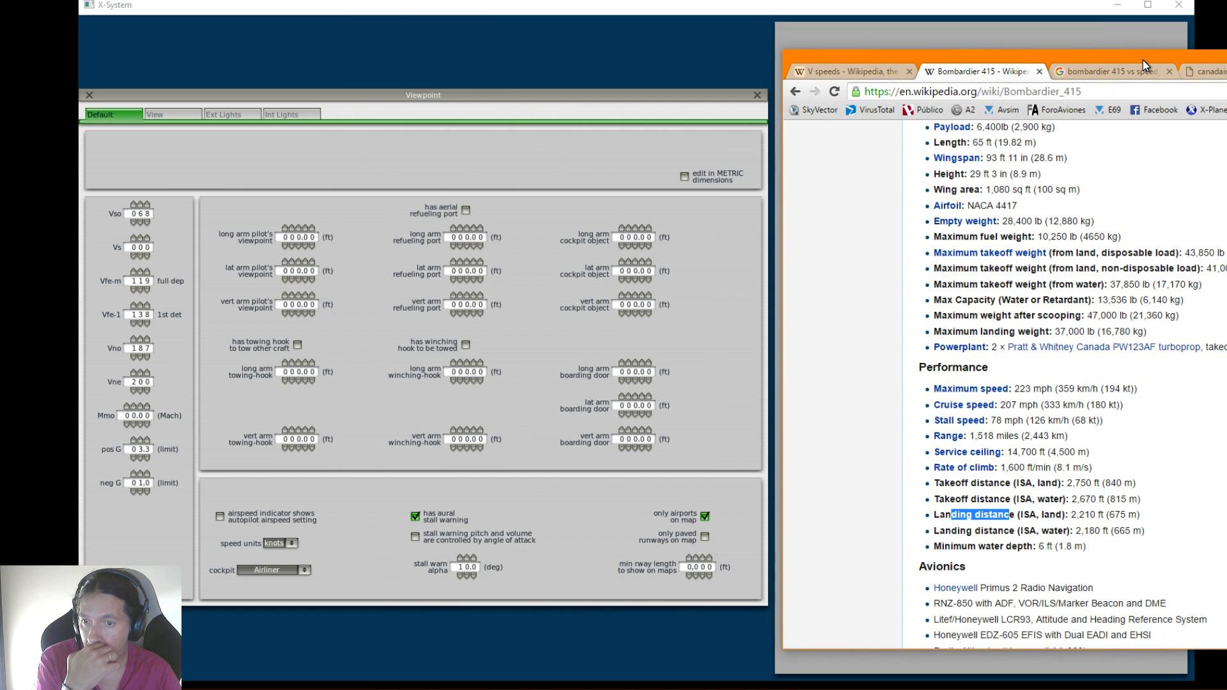
left_click_drag(1143, 59, 831, 33)
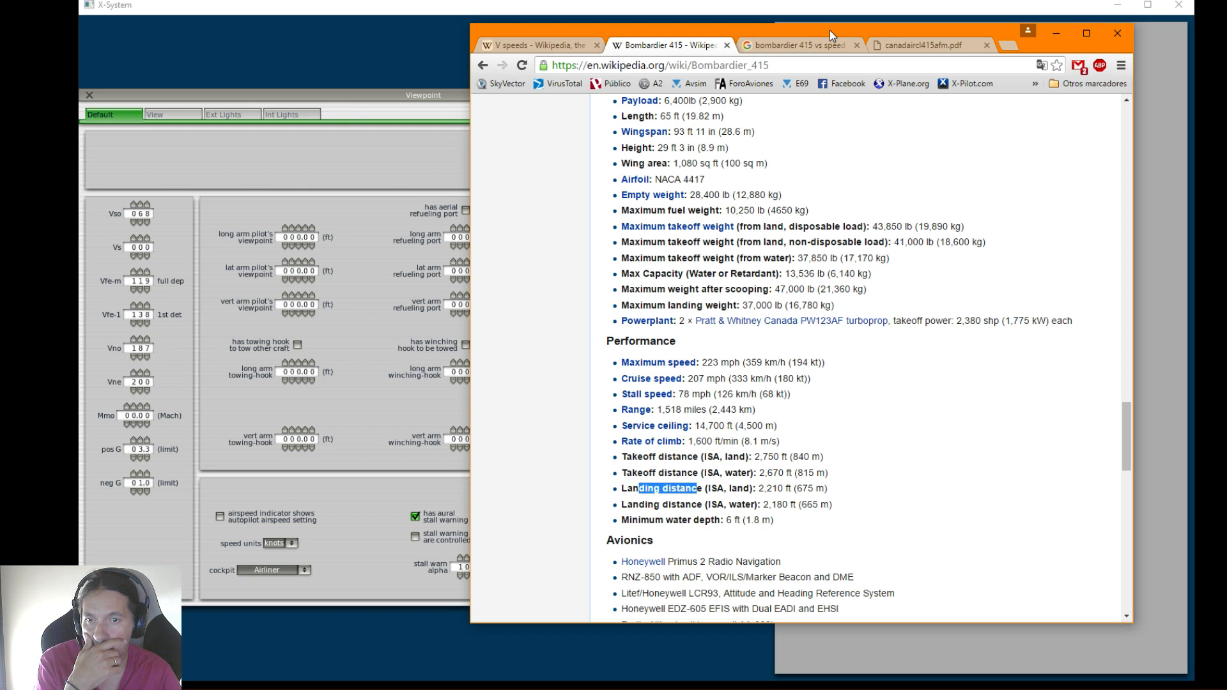
left_click_drag(829, 30, 1226, 48)
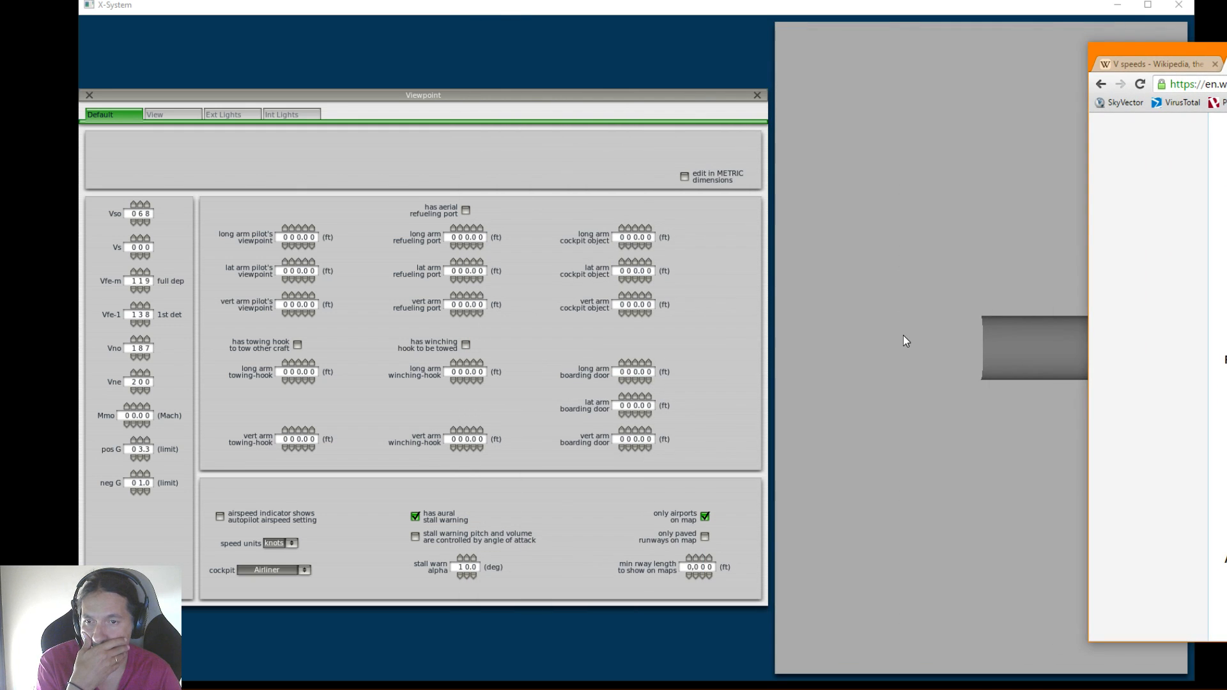
Set the minimum runway length to show on maps to 674 ft in Plane-Maker, and open the Viewpoint's View settings
left_click(696, 559)
left_click(702, 558)
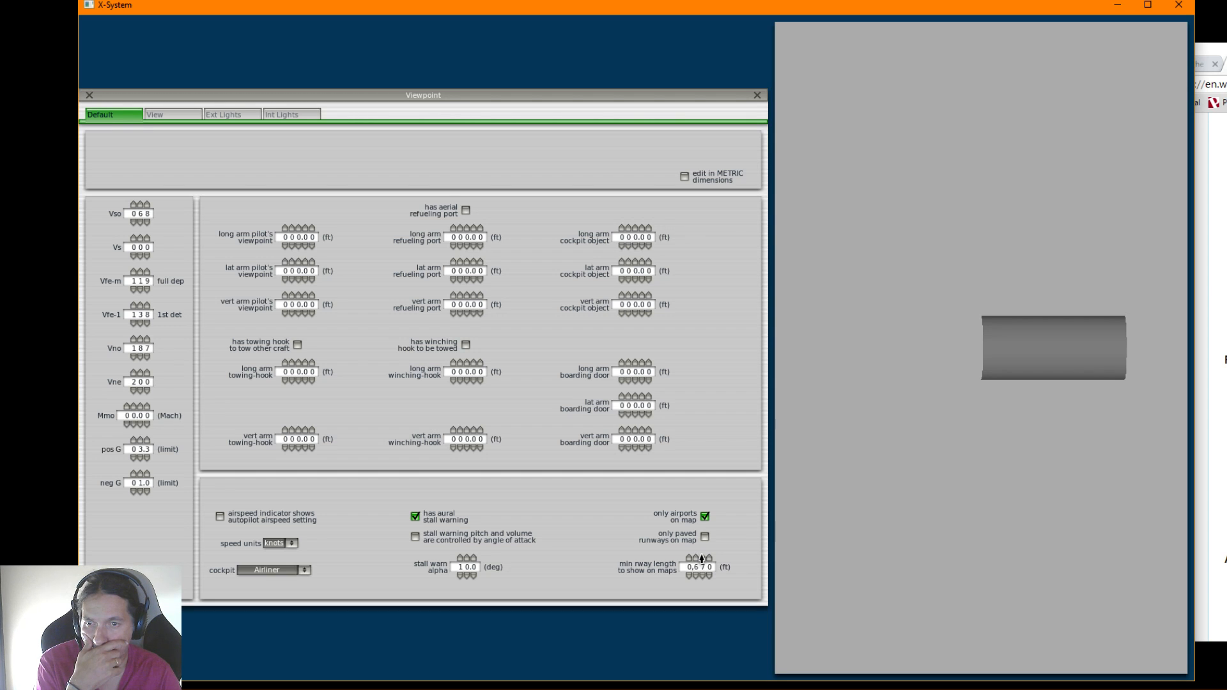
left_click(708, 576)
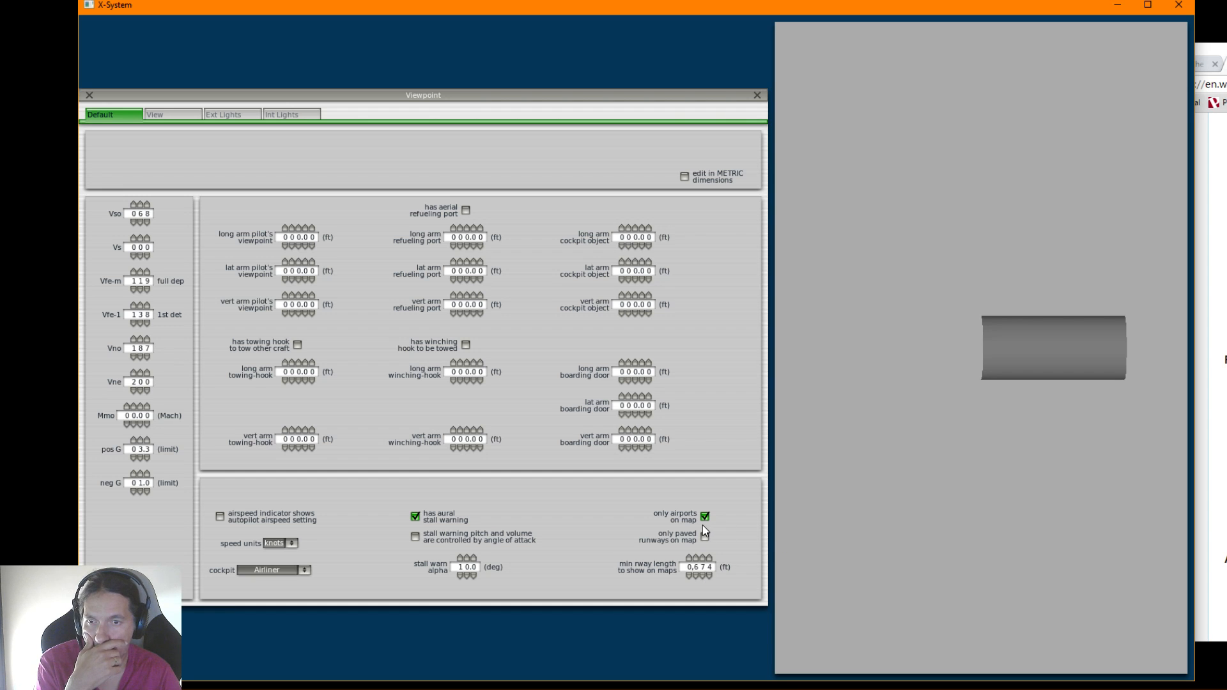
left_click(154, 115)
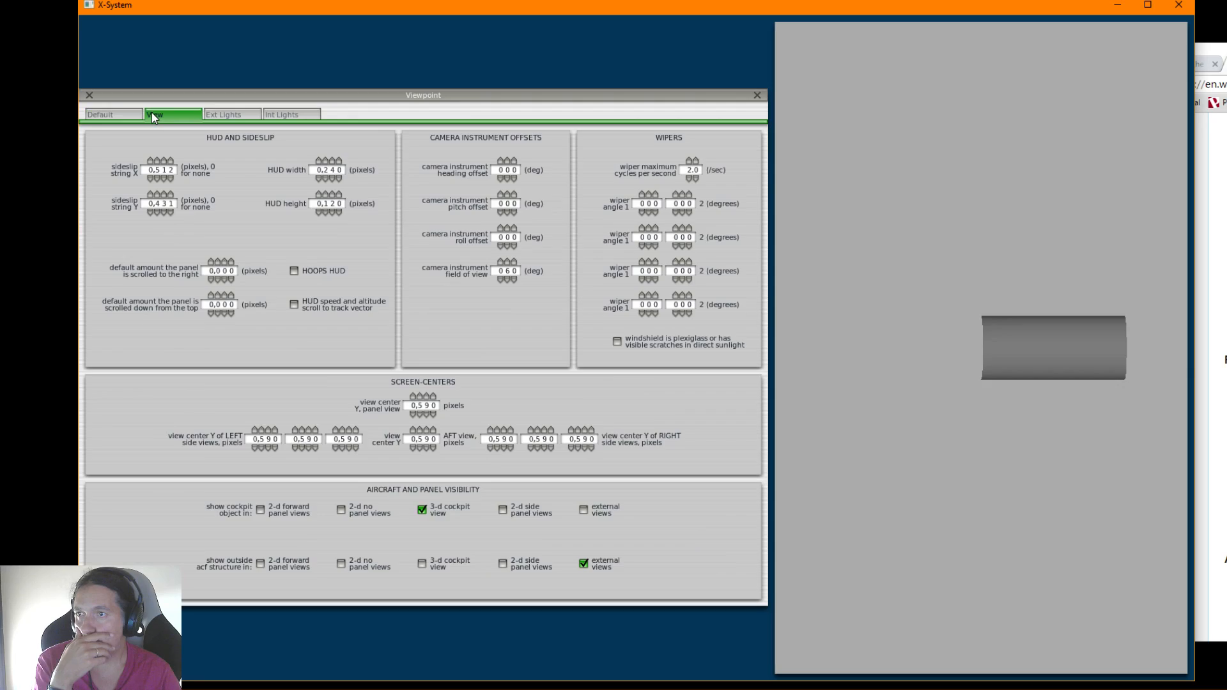
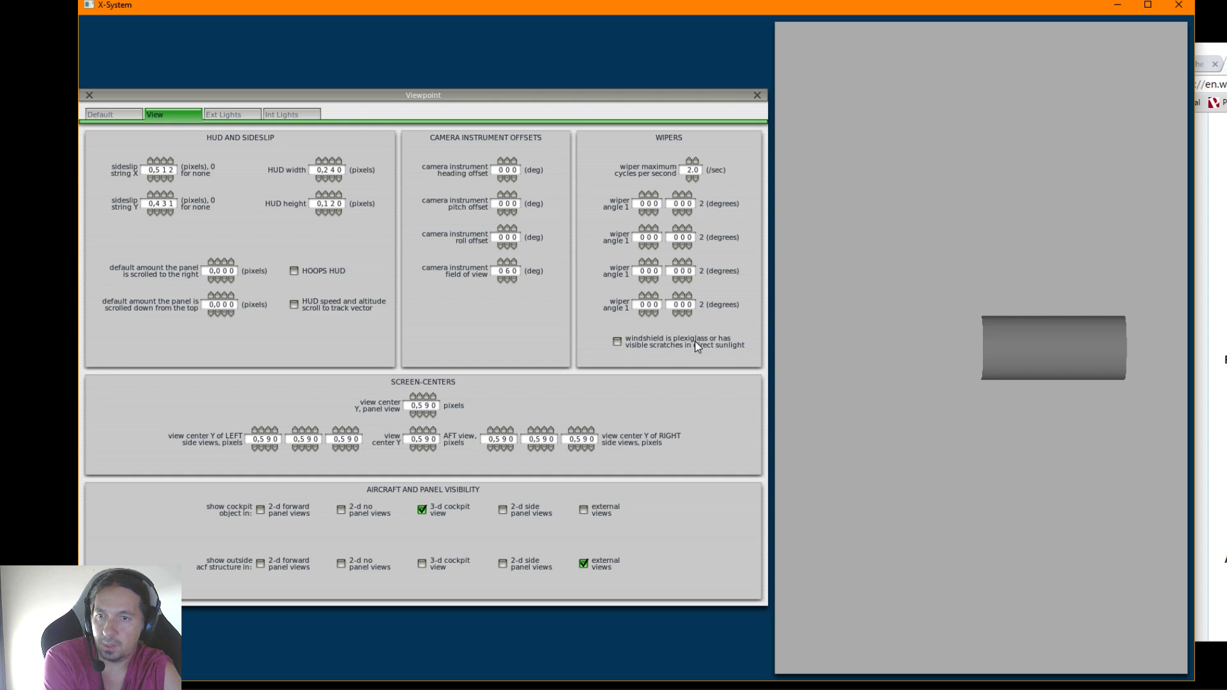
Mark the windshield as plexiglass or having visible scratches in direct sunlight, and close the Viewpoint settings
left_click(618, 342)
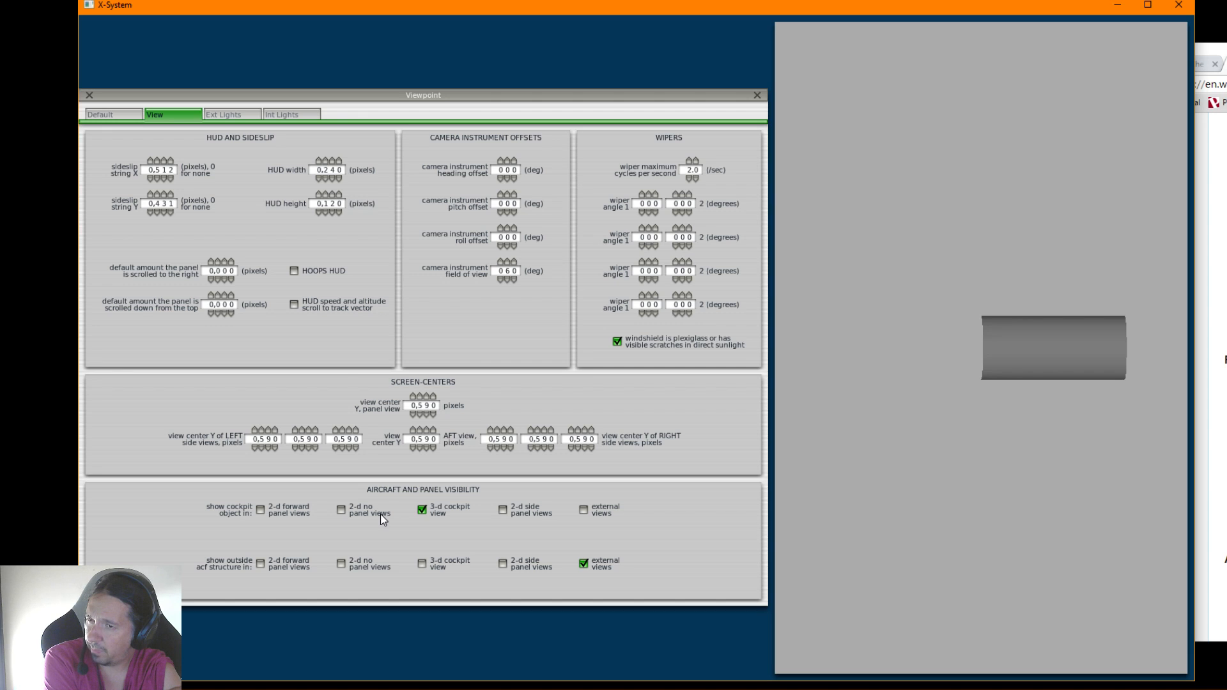
left_click(89, 95)
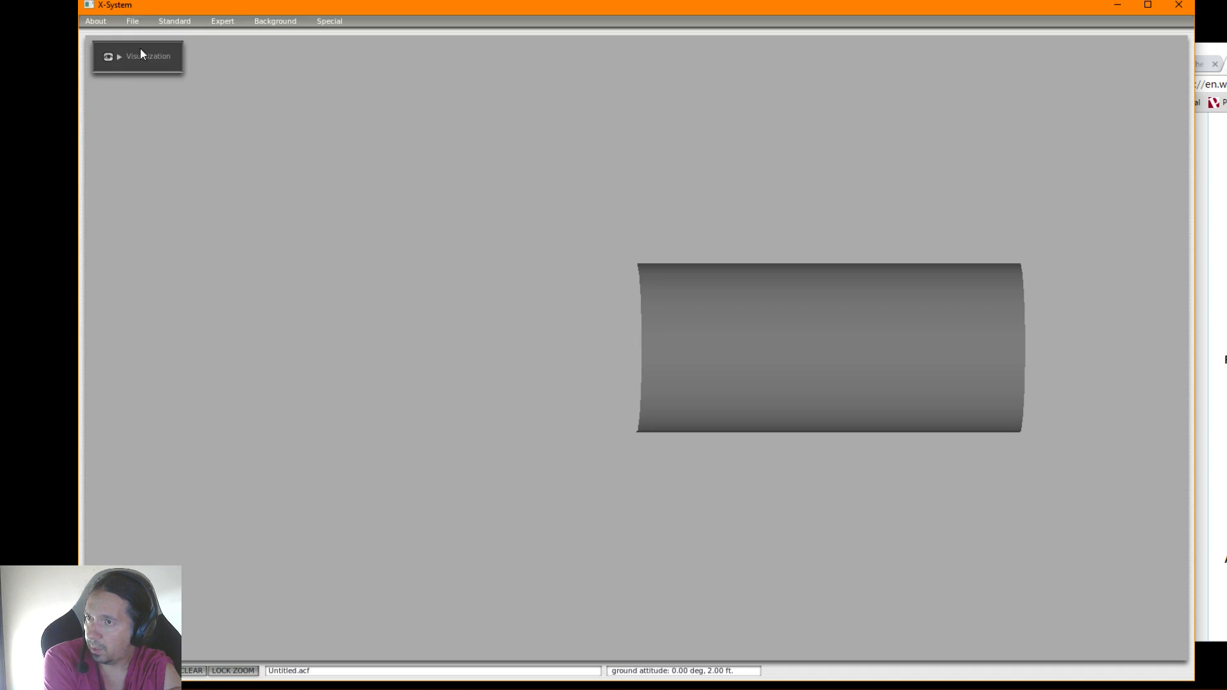
Open the stock 747-400 United.acf from the Heavy Metal aircraft folder as a reference
left_click(134, 21)
left_click(156, 40)
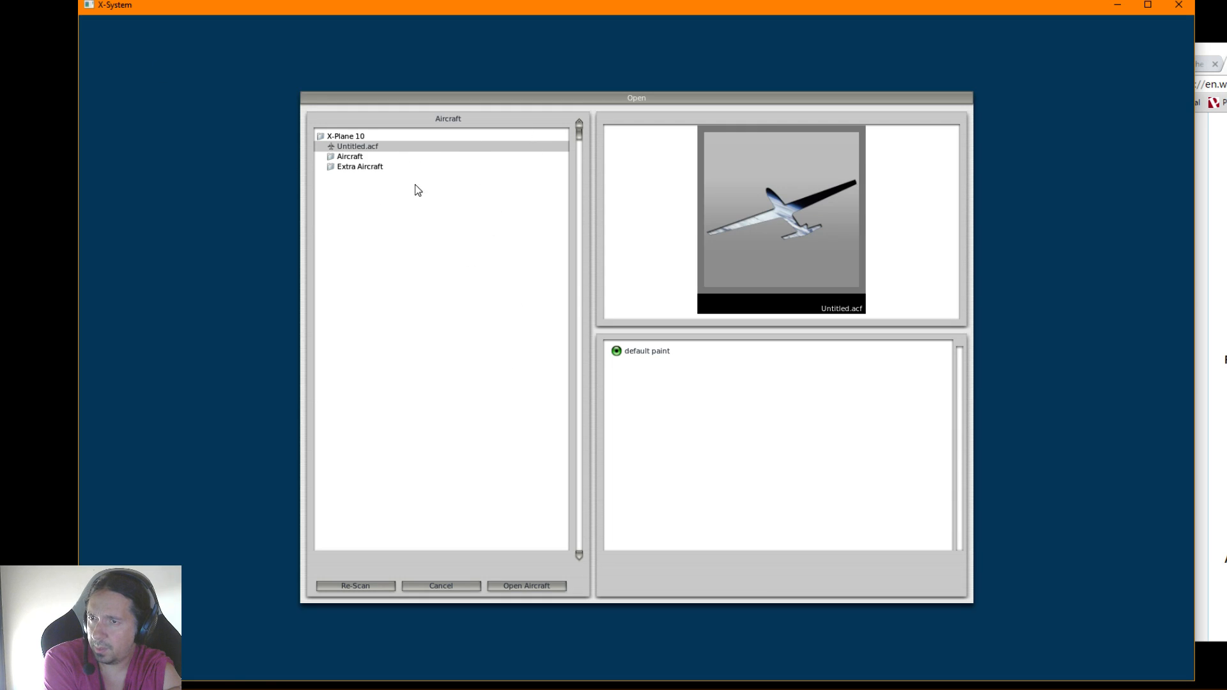
left_click(356, 136)
left_click(353, 135)
left_click(351, 157)
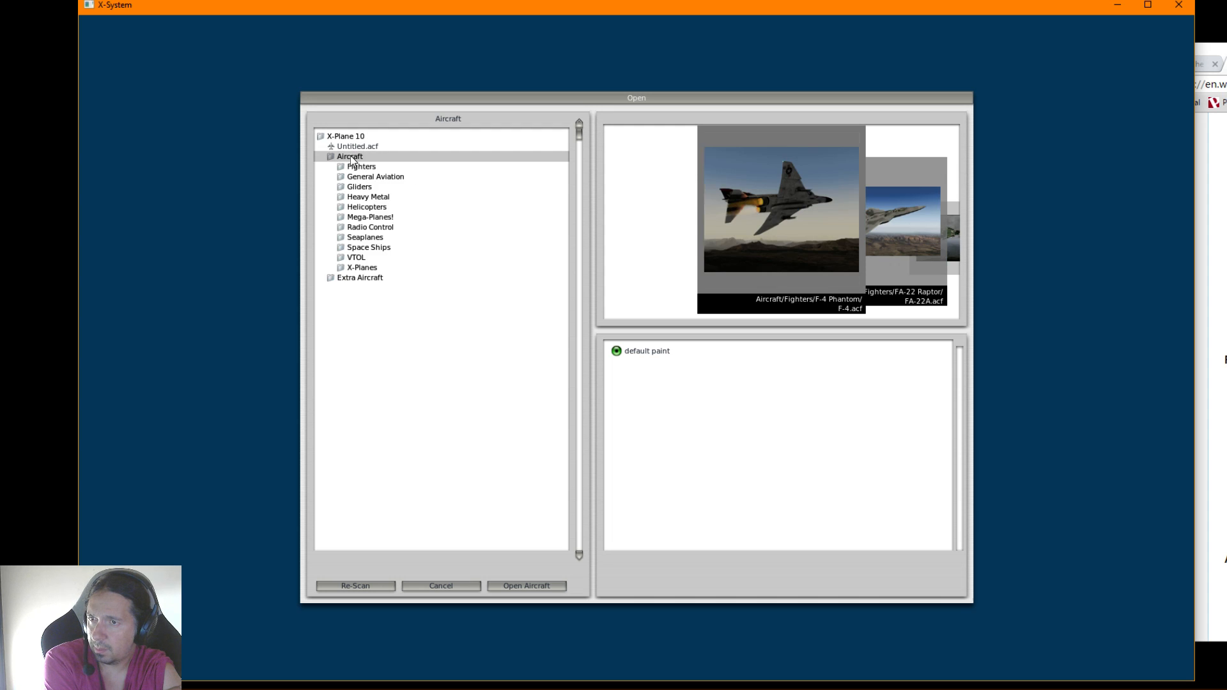
left_click(362, 198)
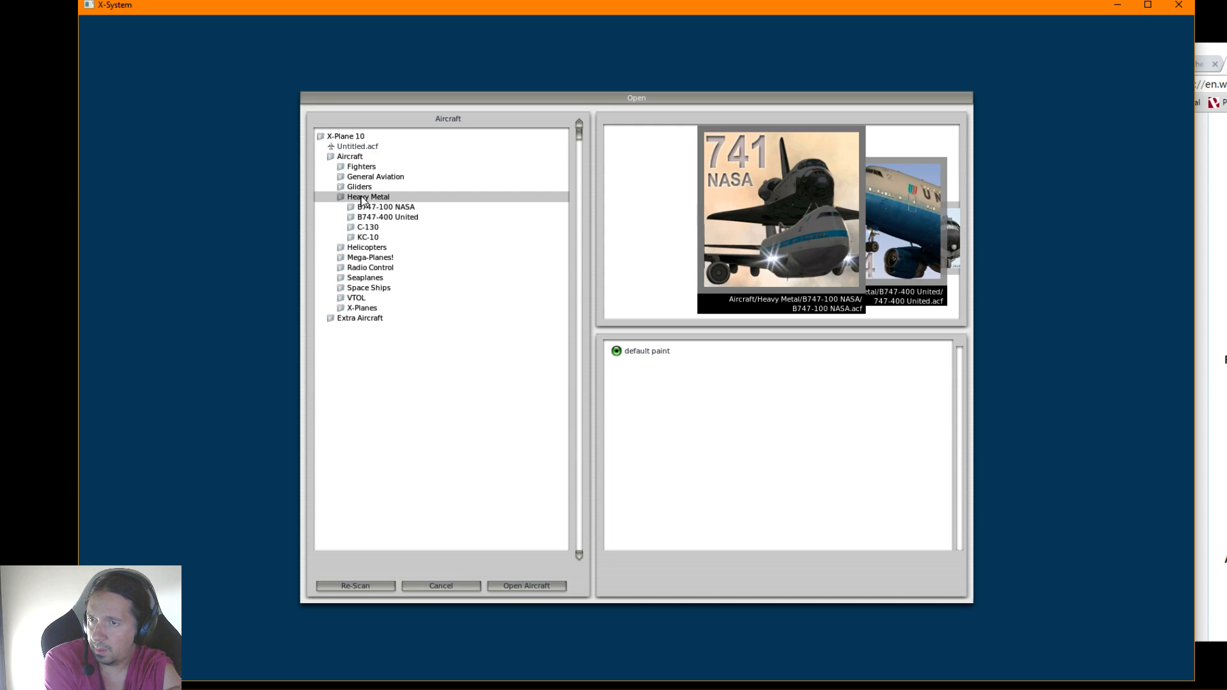
left_click(379, 217)
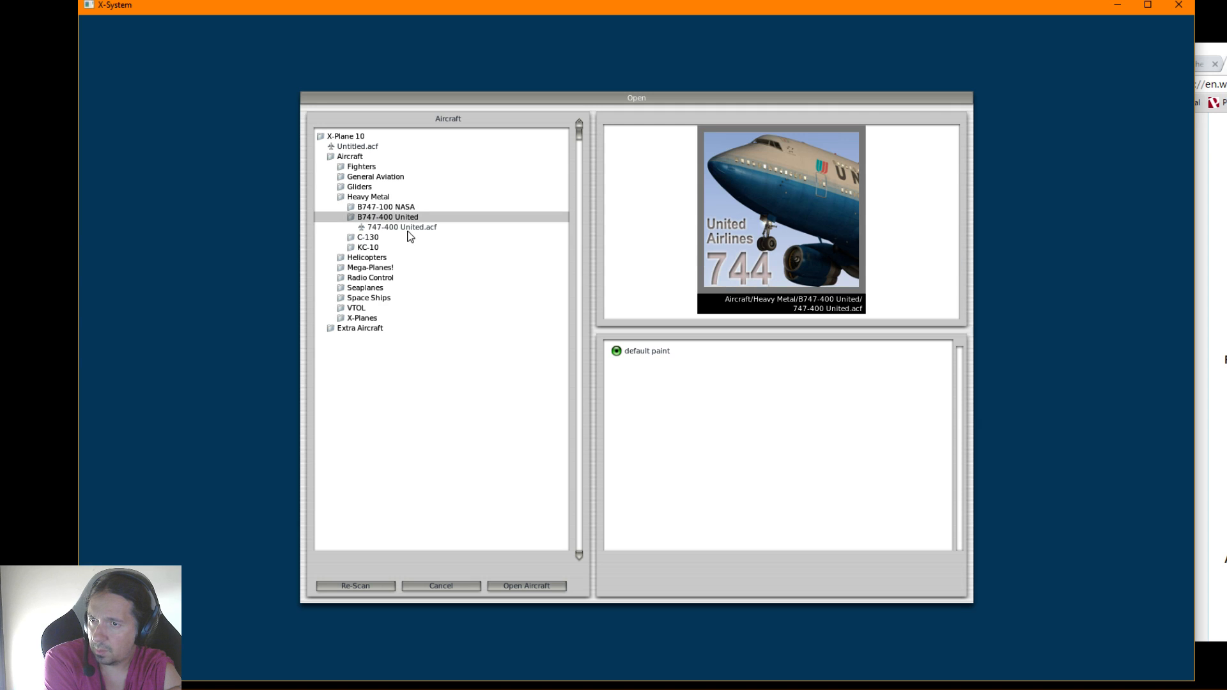
left_click(409, 227)
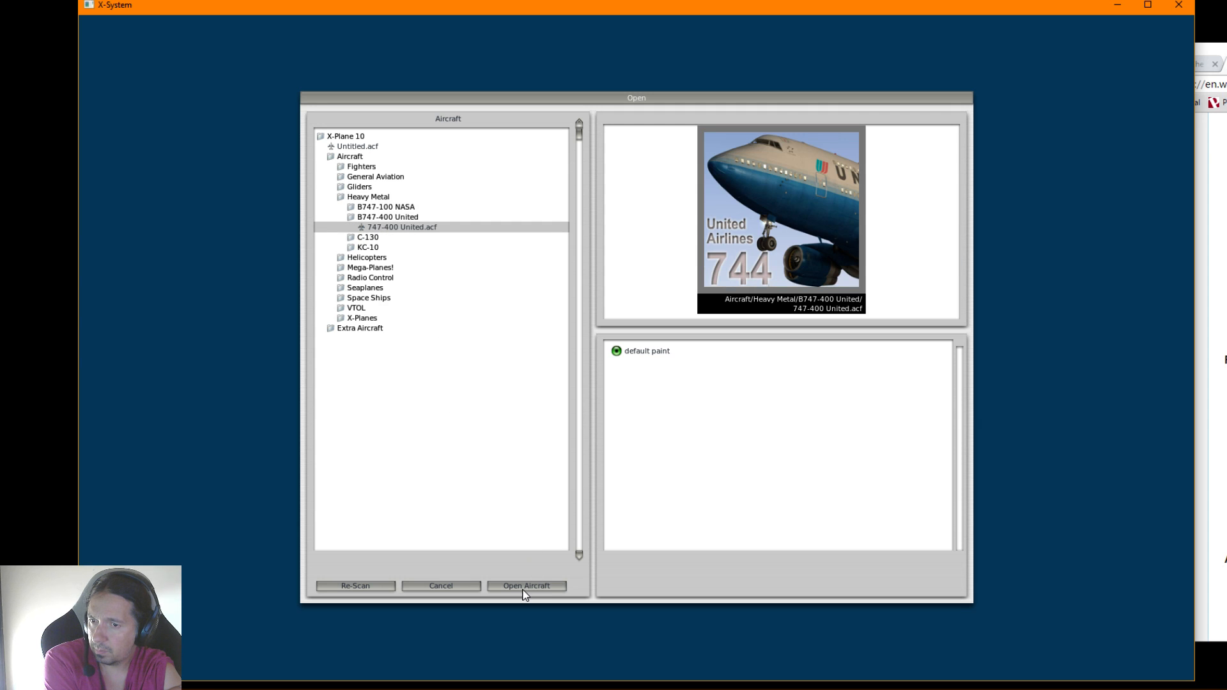
left_click(525, 586)
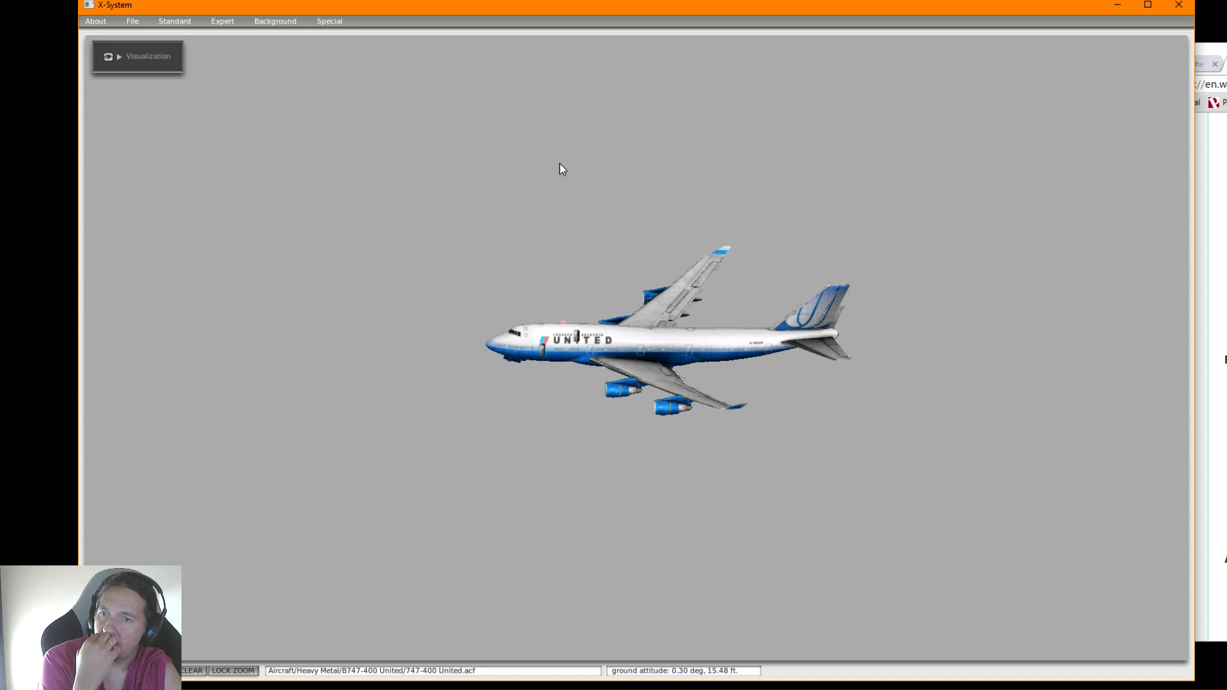
Examine the 747-400's Viewpoint View settings, especially its aircraft and panel visibility options
left_click(184, 21)
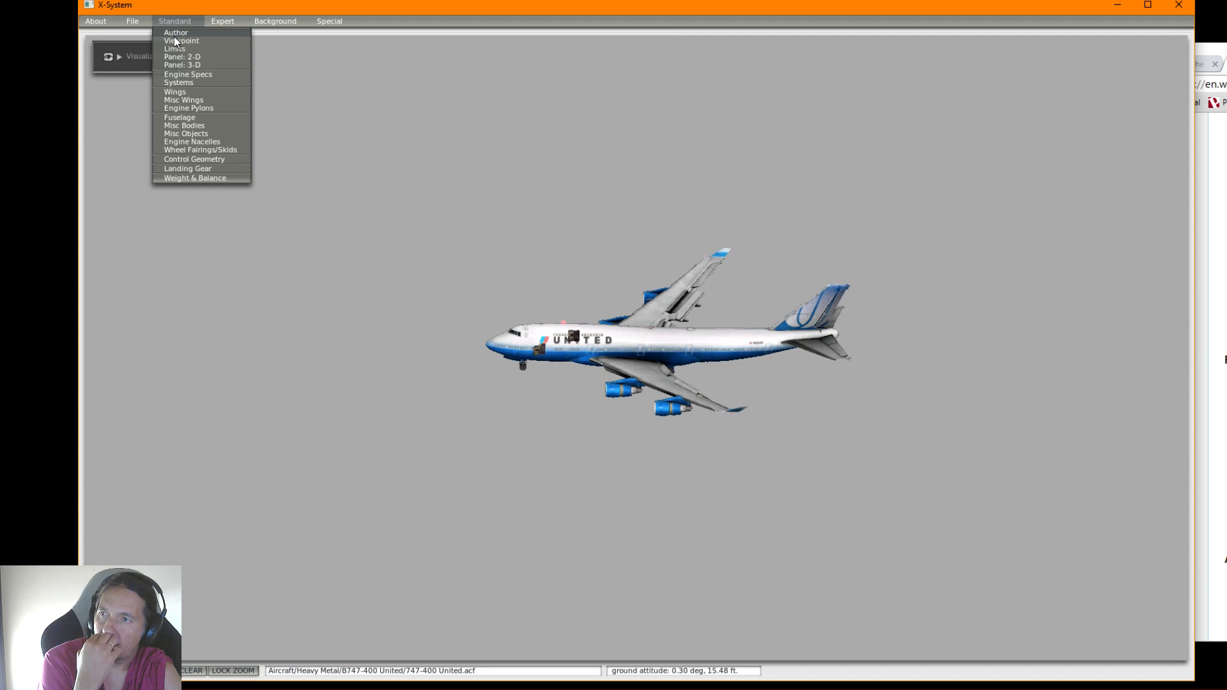
left_click(174, 41)
left_click(231, 116)
left_click(190, 117)
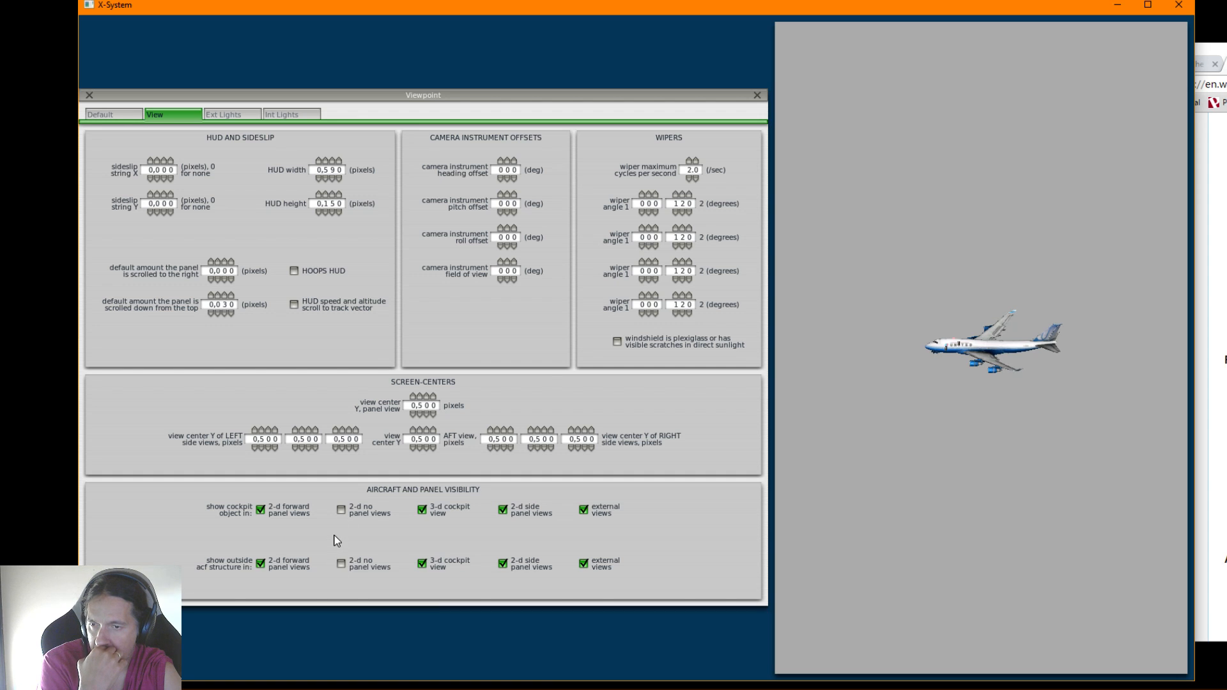
left_click(89, 95)
Open the stock Cessna_172SP.acf from the General Aviation aircraft folder as a second reference
left_click(131, 25)
left_click(140, 38)
left_click(583, 389)
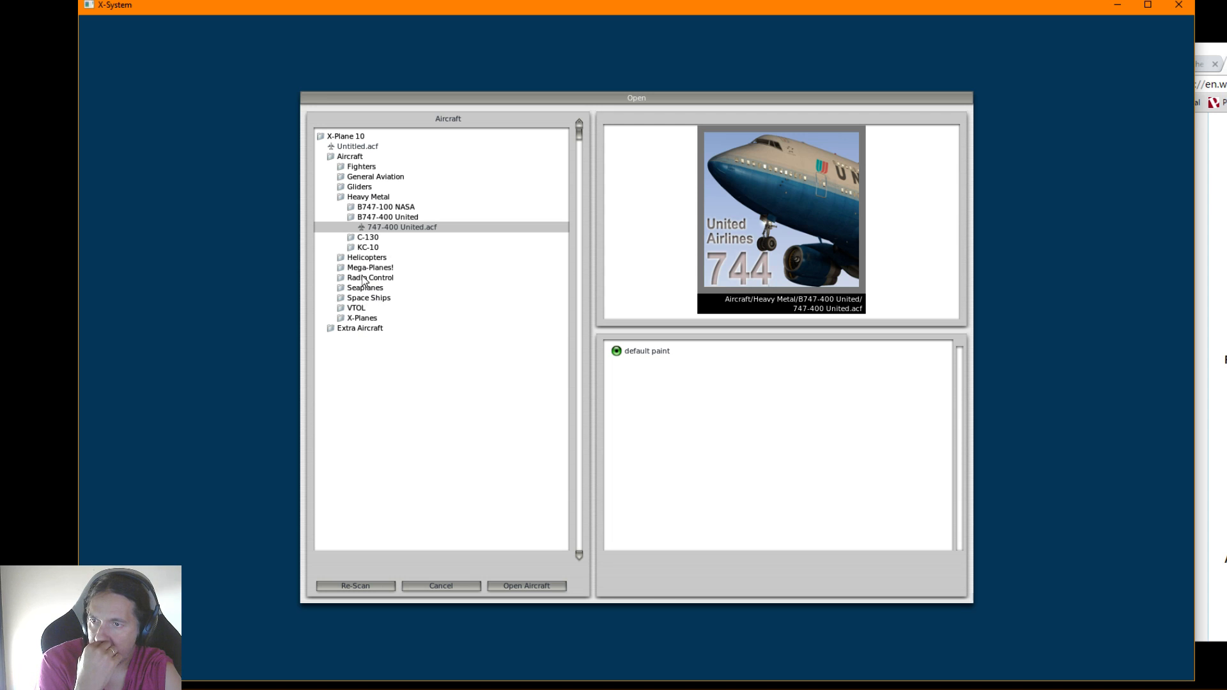
left_click(375, 178)
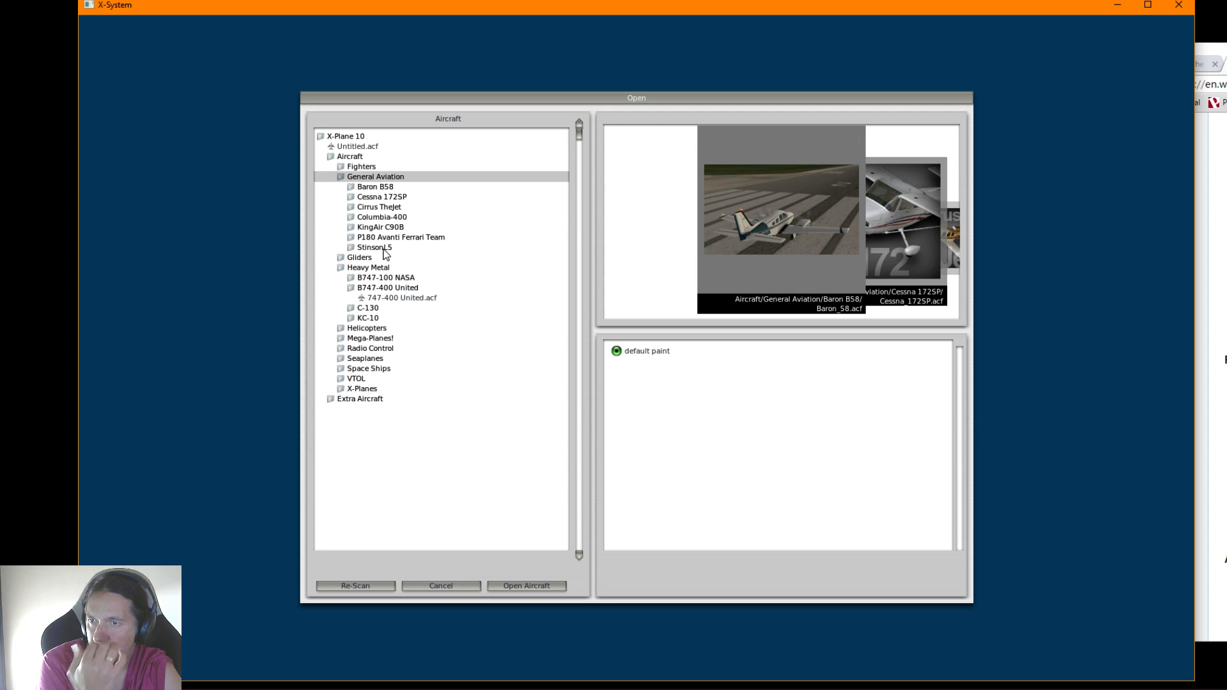
left_click(383, 198)
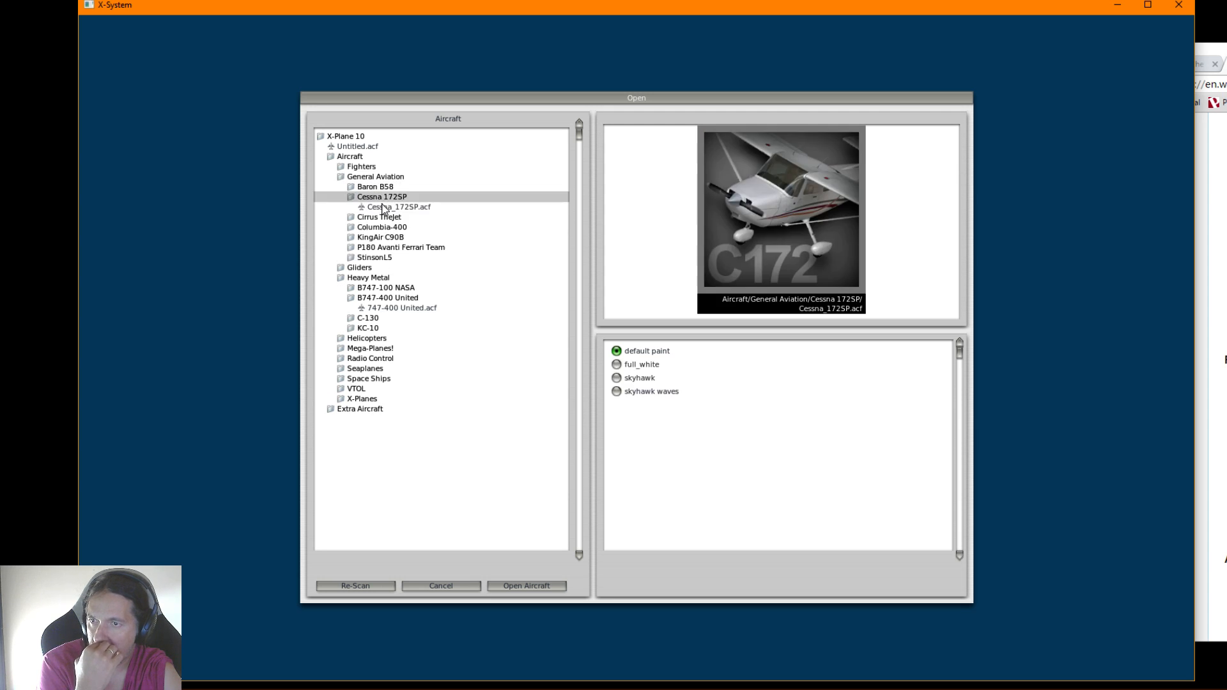
left_click(386, 207)
left_click(511, 589)
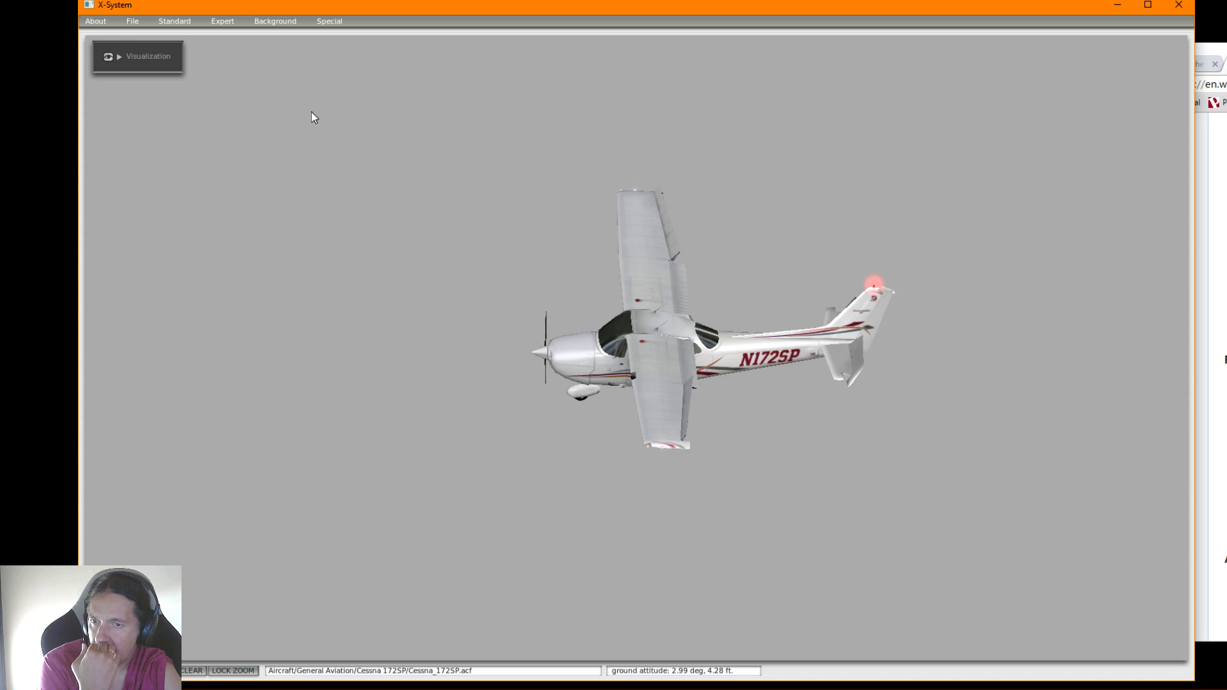
Examine the Cessna 172SP's Viewpoint View settings for comparison with the 747-400, and close them
left_click(184, 22)
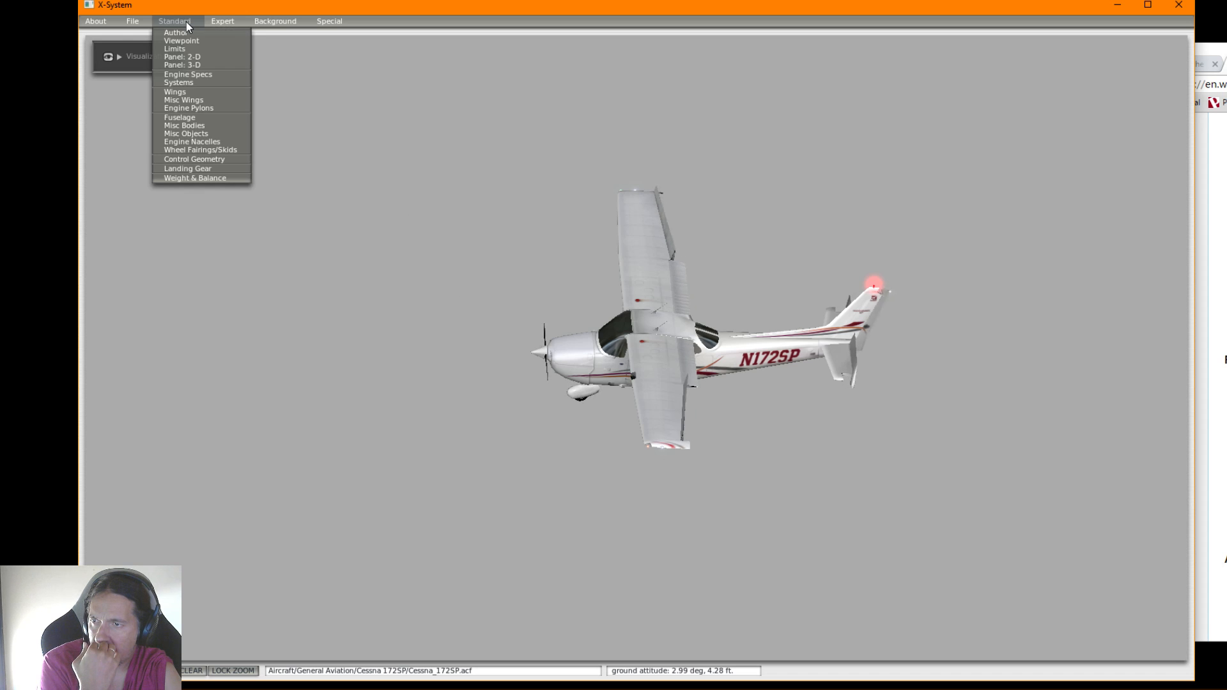
left_click(183, 41)
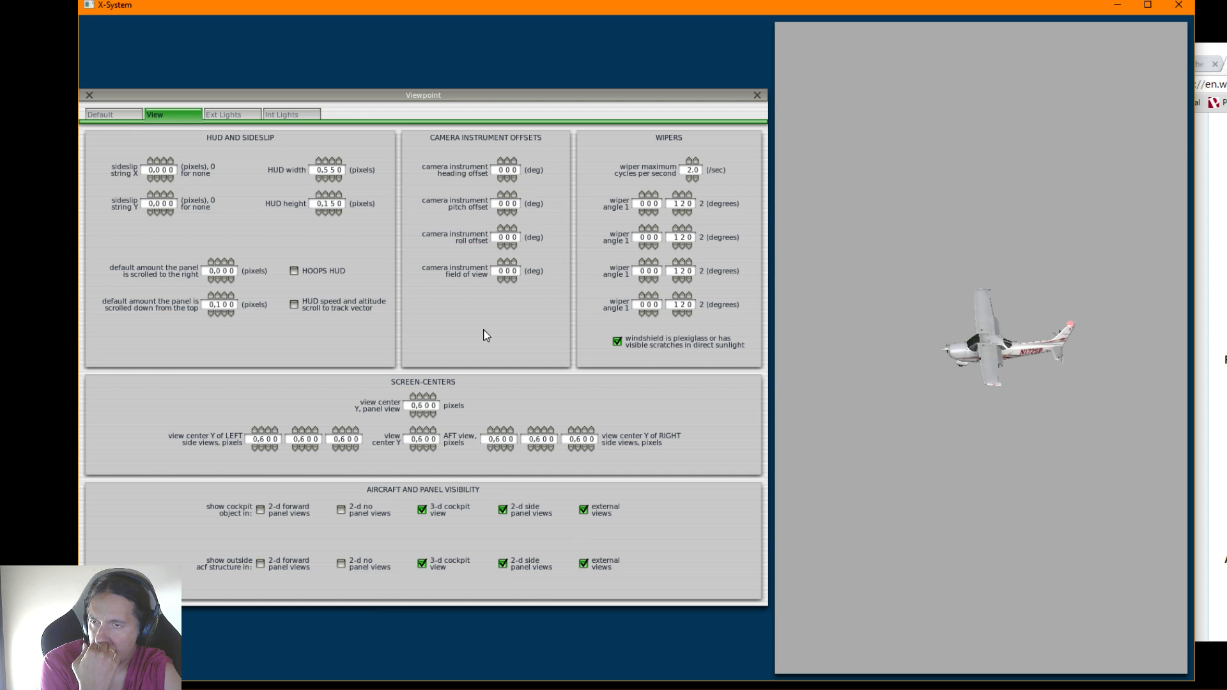
left_click(89, 95)
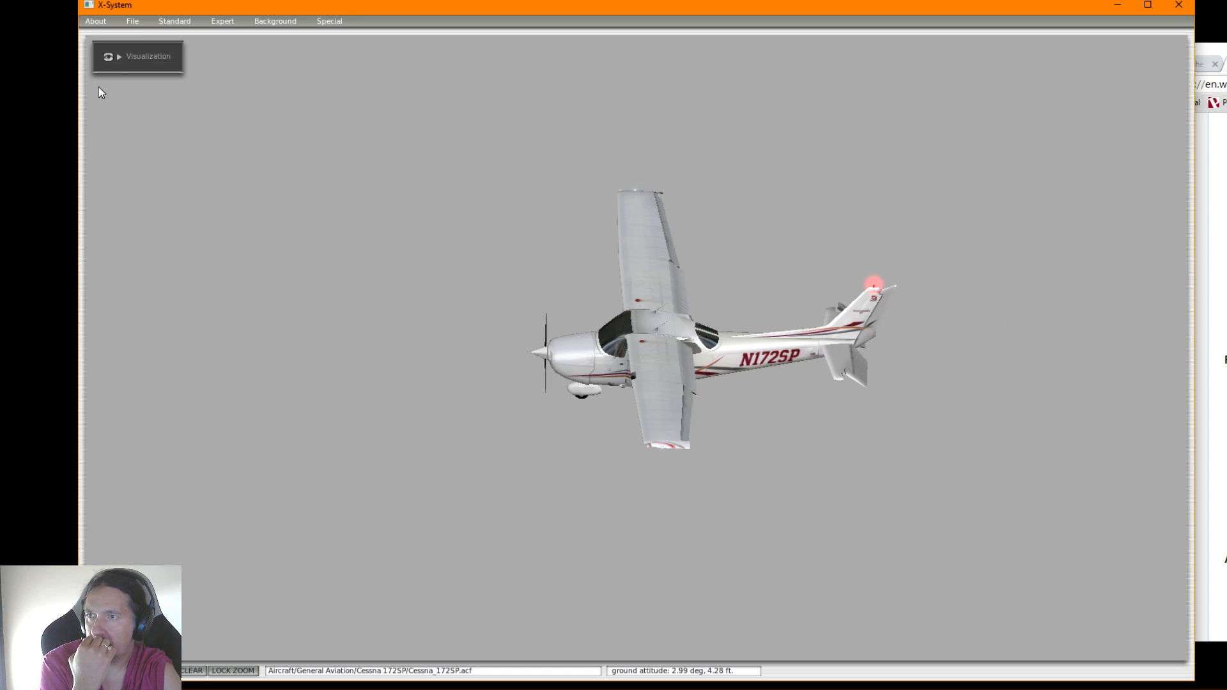
Reopen the aircraft in progress, Untitled.acf, from the X-Plane 10 root folder
left_click(128, 21)
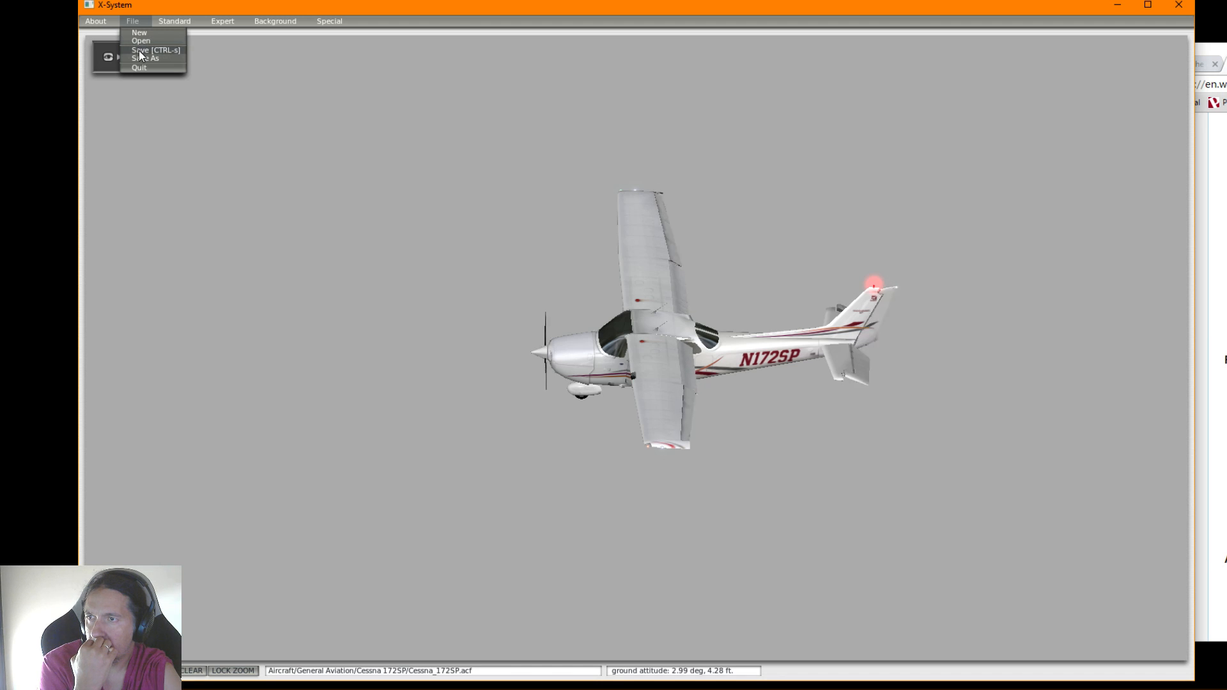
left_click(138, 40)
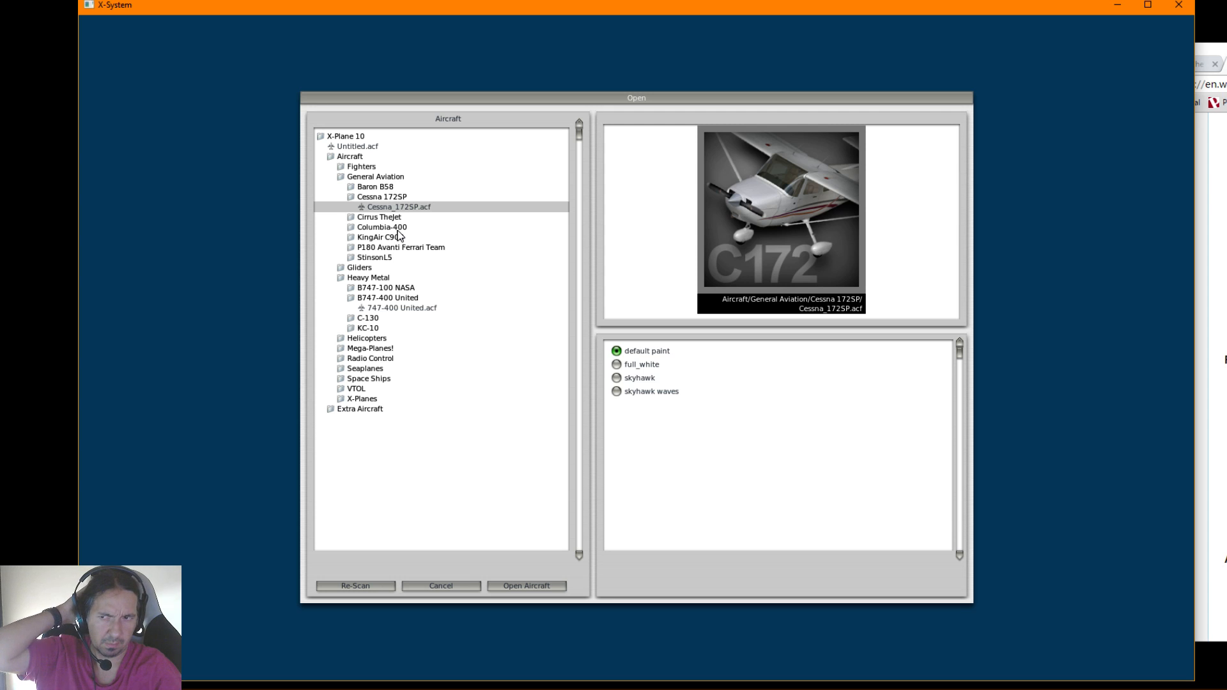
left_click(351, 136)
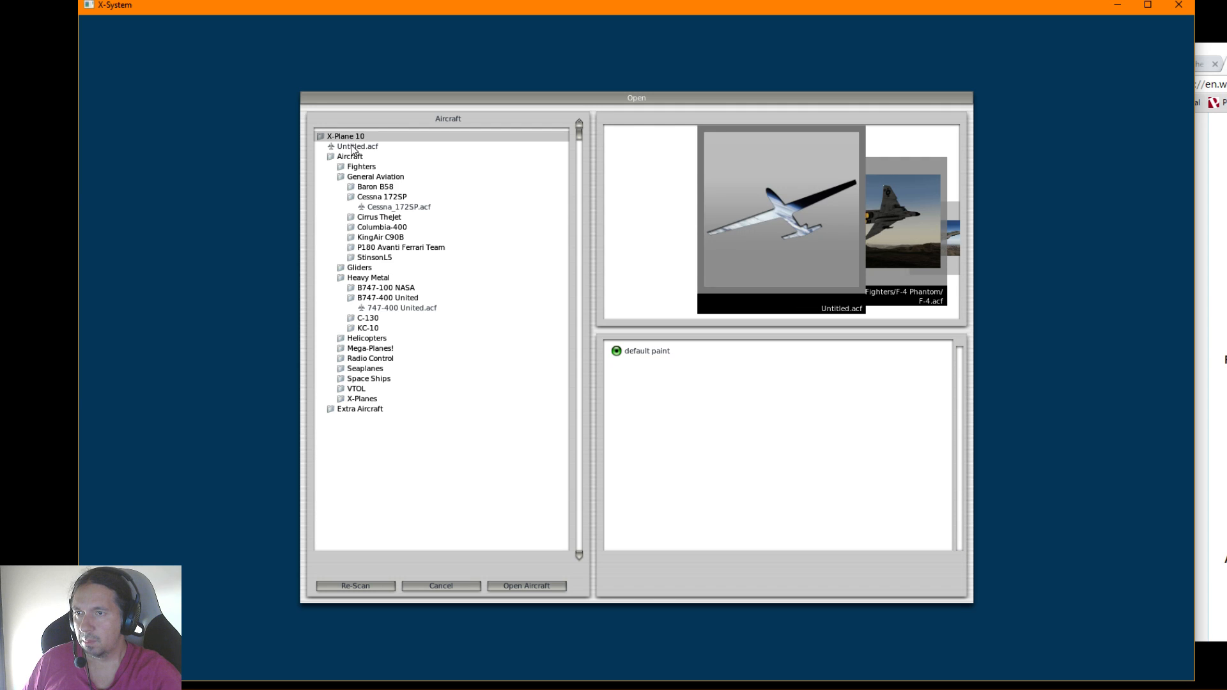
left_click(351, 147)
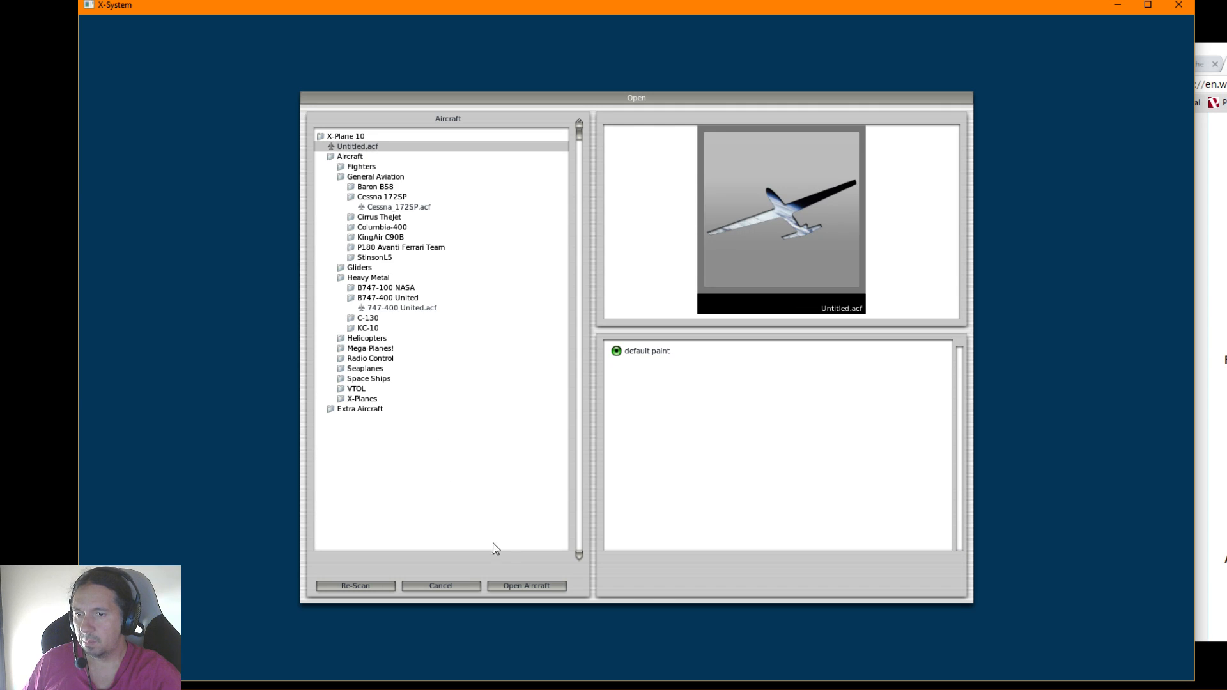
left_click(527, 586)
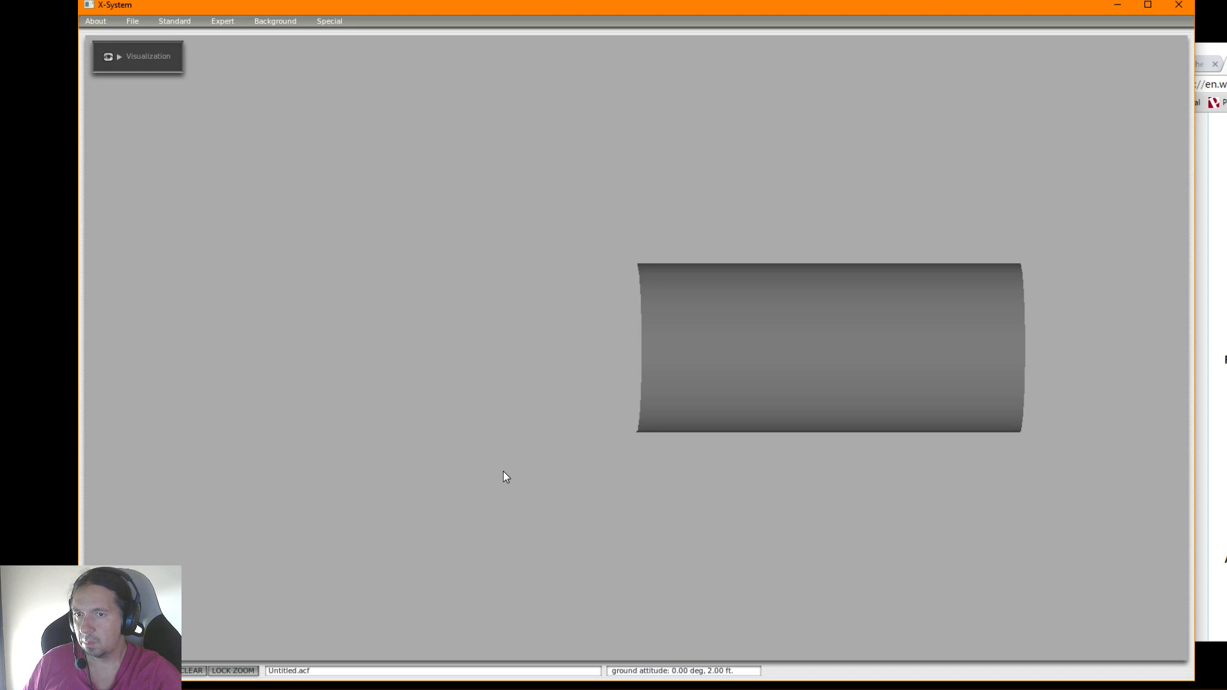
Check that the Author details, aircraft type and identifiers of Untitled.acf are still filled in
left_click(174, 25)
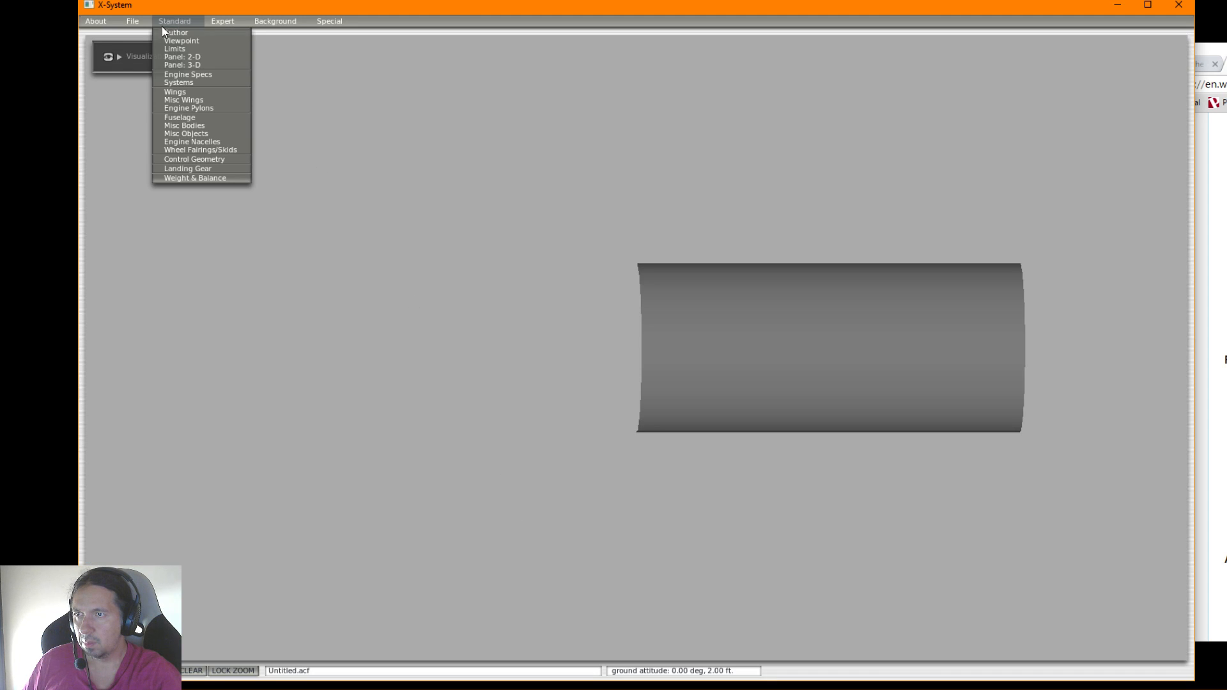
left_click(175, 33)
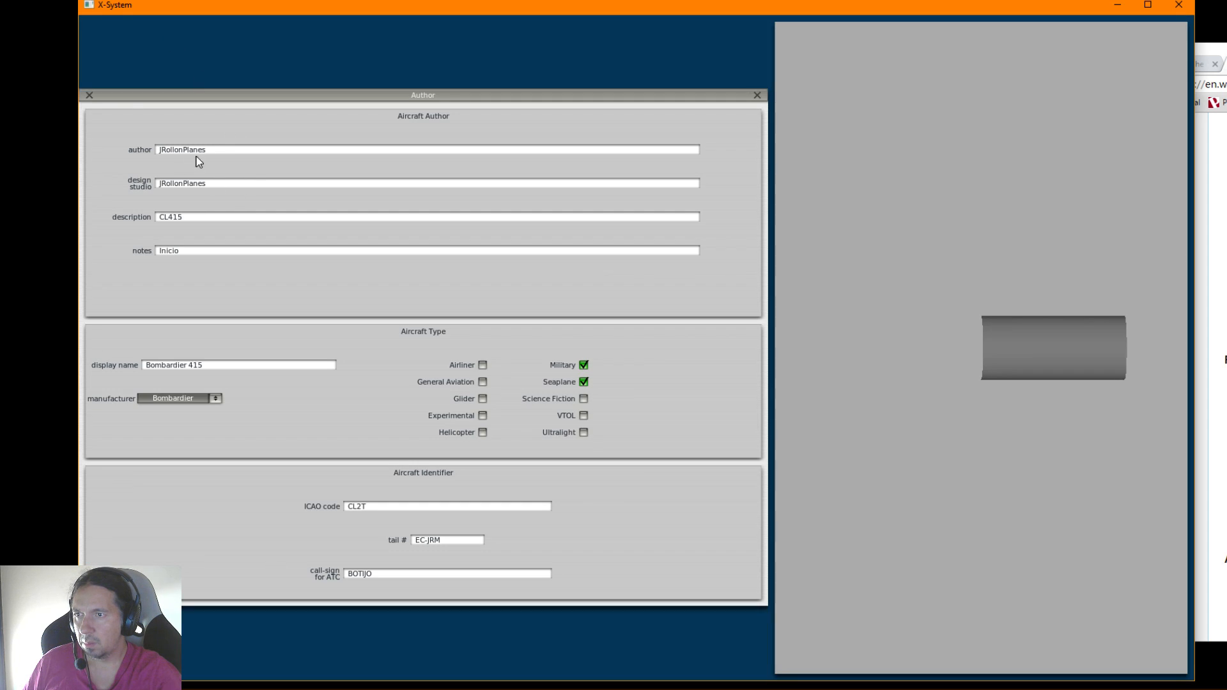
left_click(90, 96)
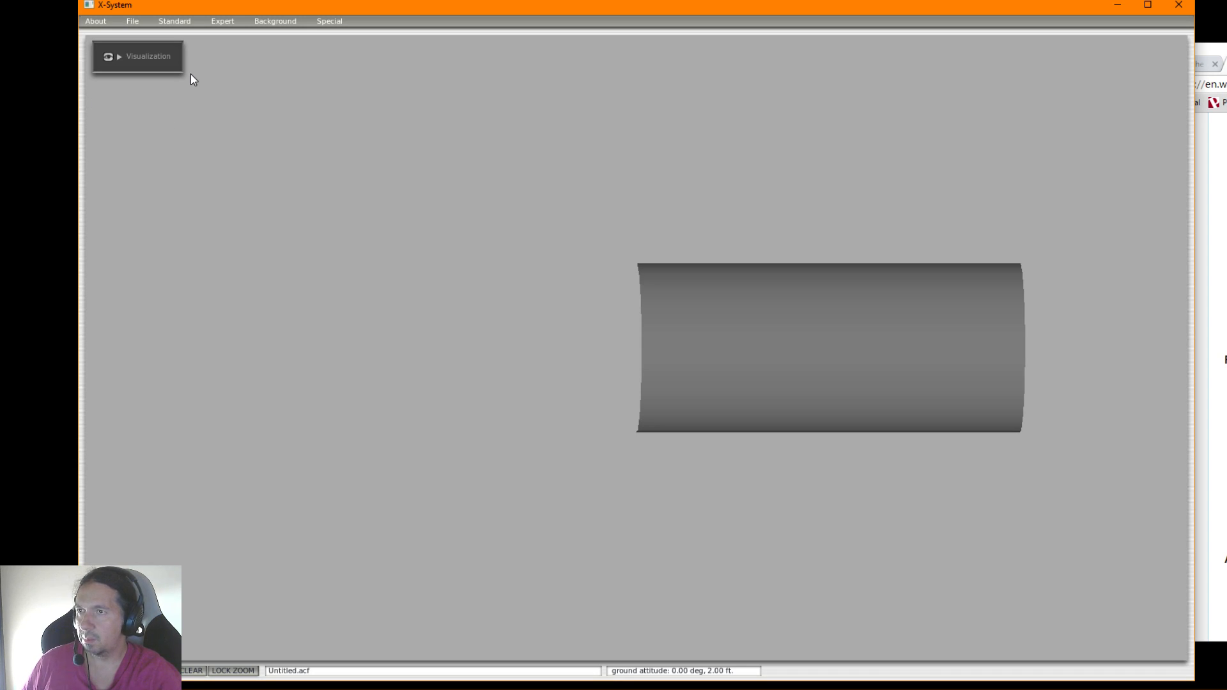
Show the cockpit object and the outside aircraft structure in 2-d forward panel, 3-d cockpit, 2-d side panel and external views
left_click(185, 26)
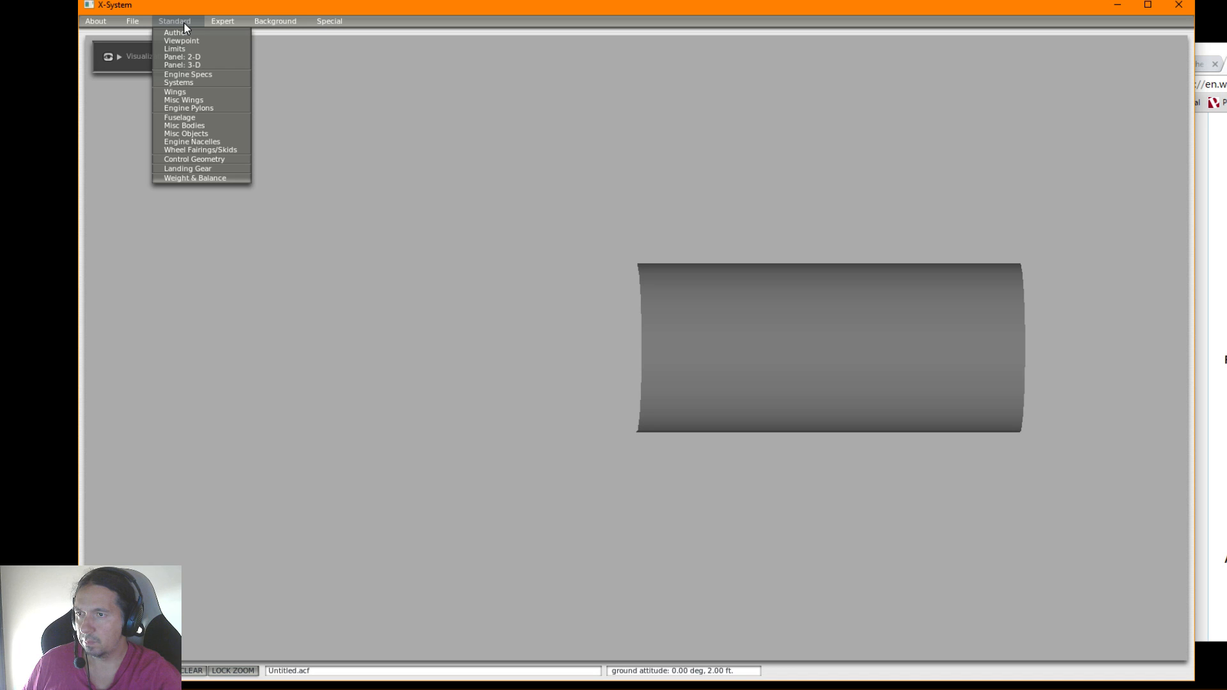
left_click(186, 39)
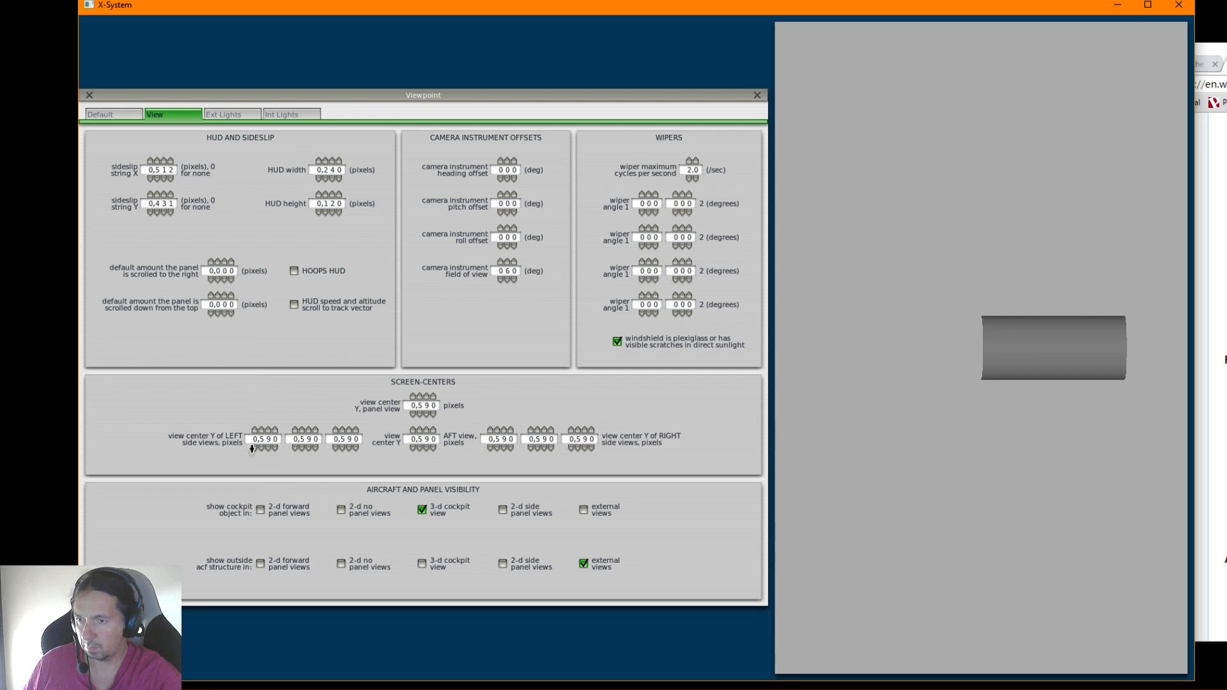
left_click(502, 510)
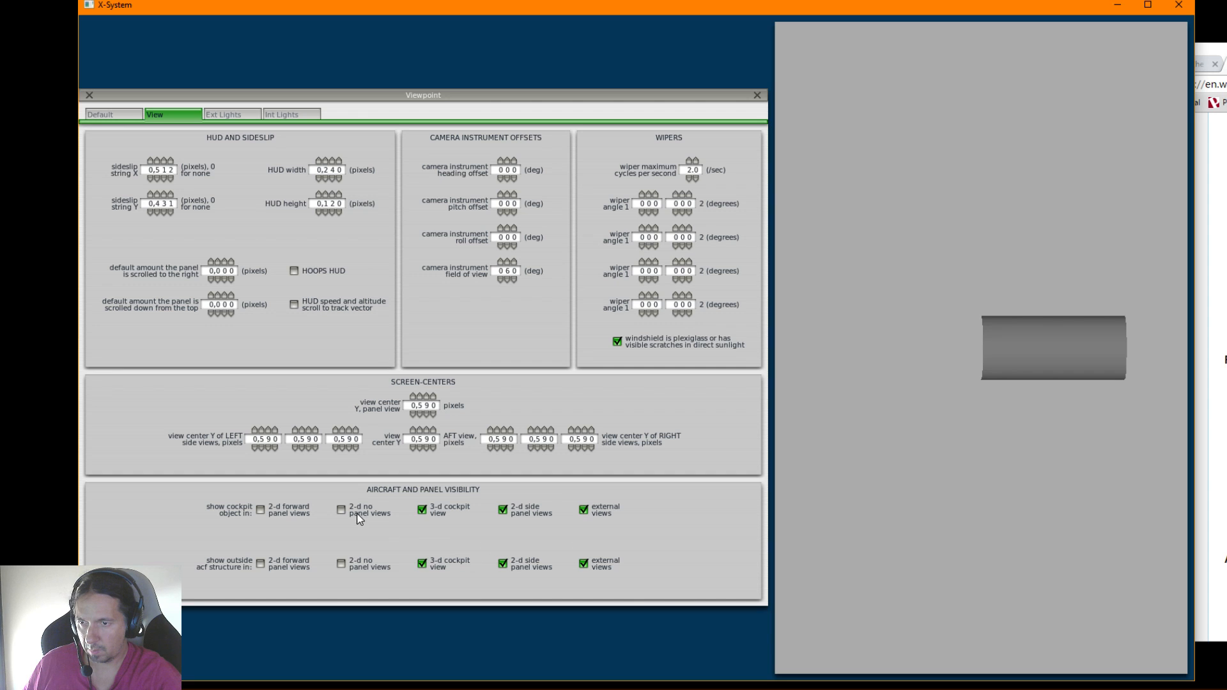
left_click(261, 510)
left_click(262, 564)
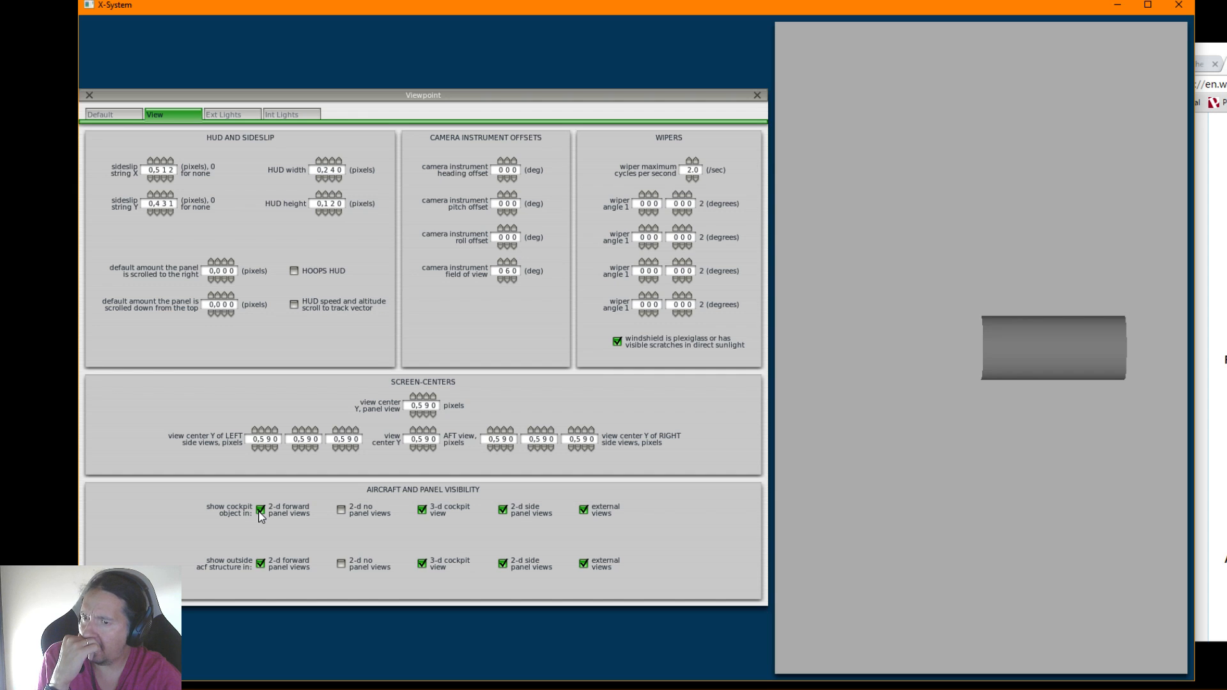
mouse_move(259, 511)
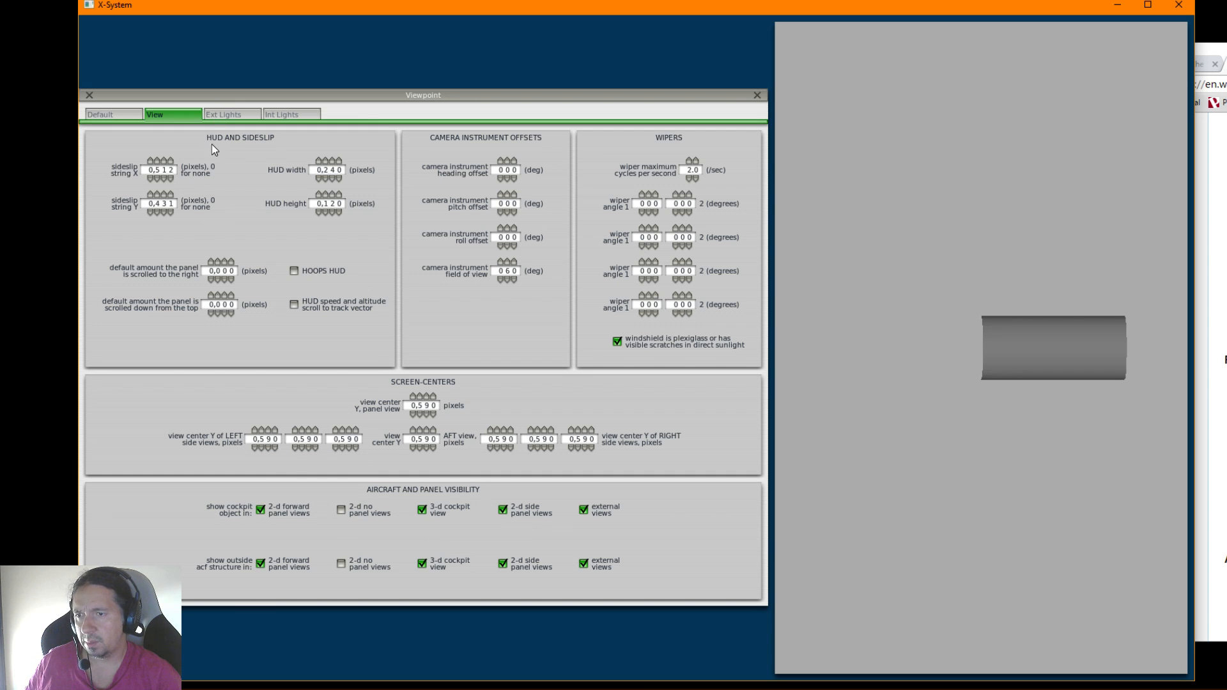
Look over the Viewpoint's exterior lights, interior lights and default settings, and close the Viewpoint window
left_click(217, 115)
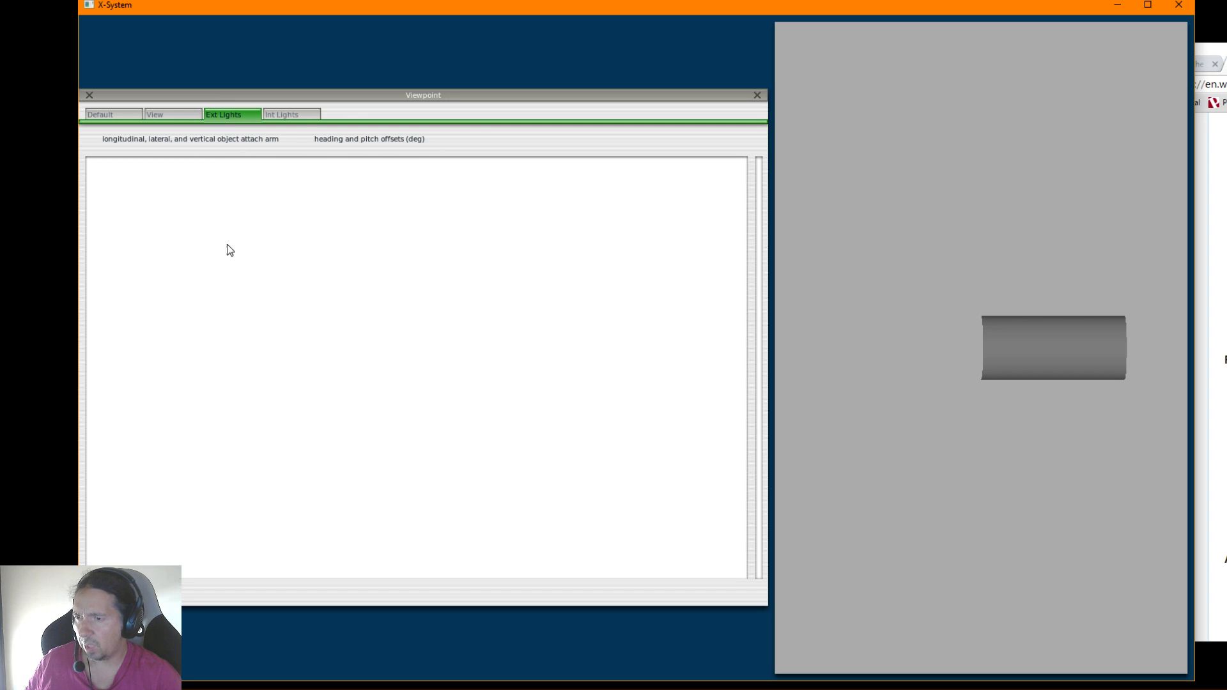
left_click(275, 115)
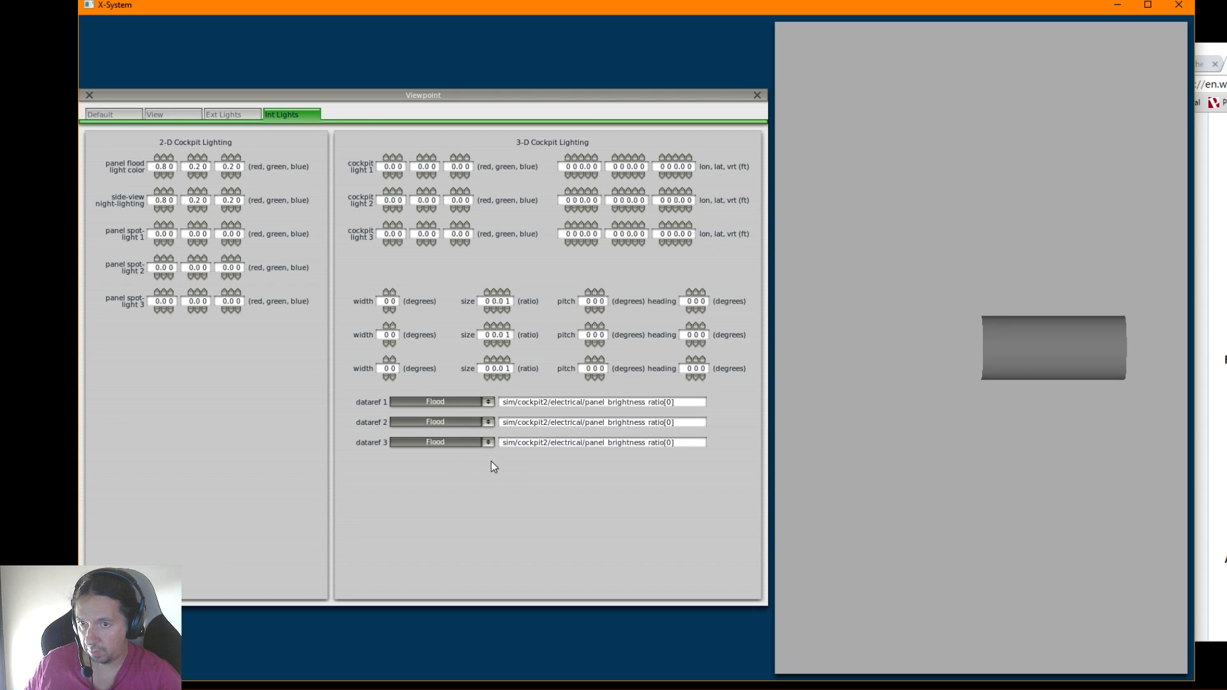
left_click(101, 114)
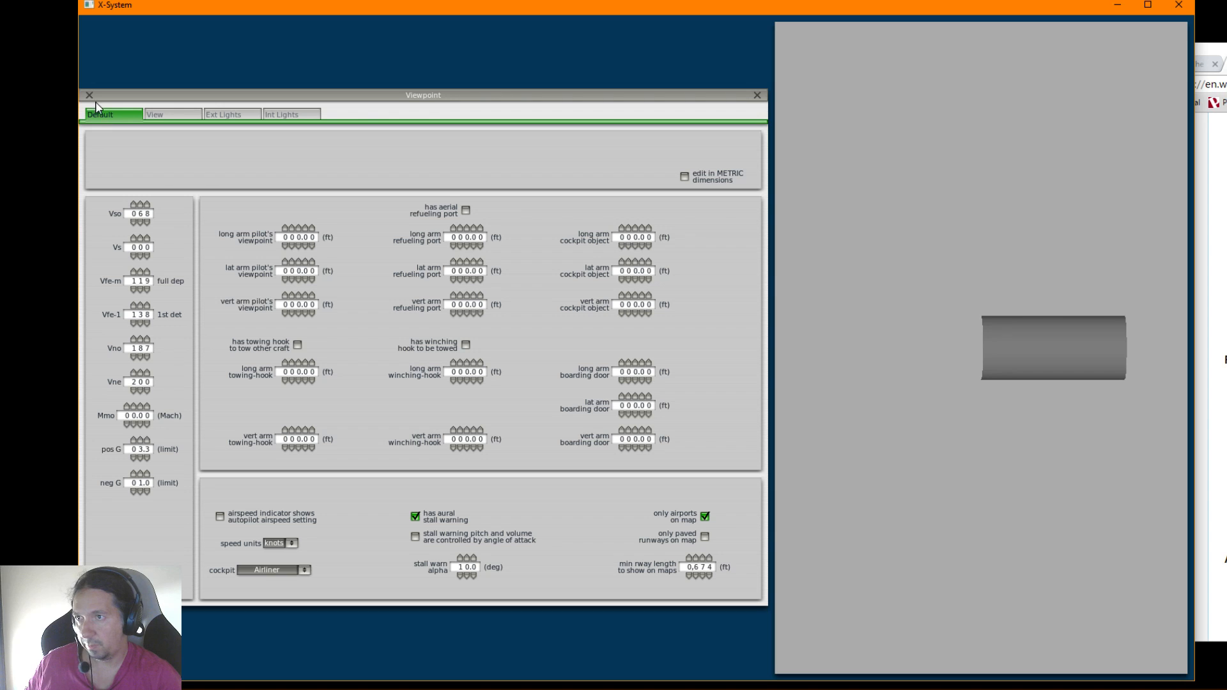
left_click(89, 95)
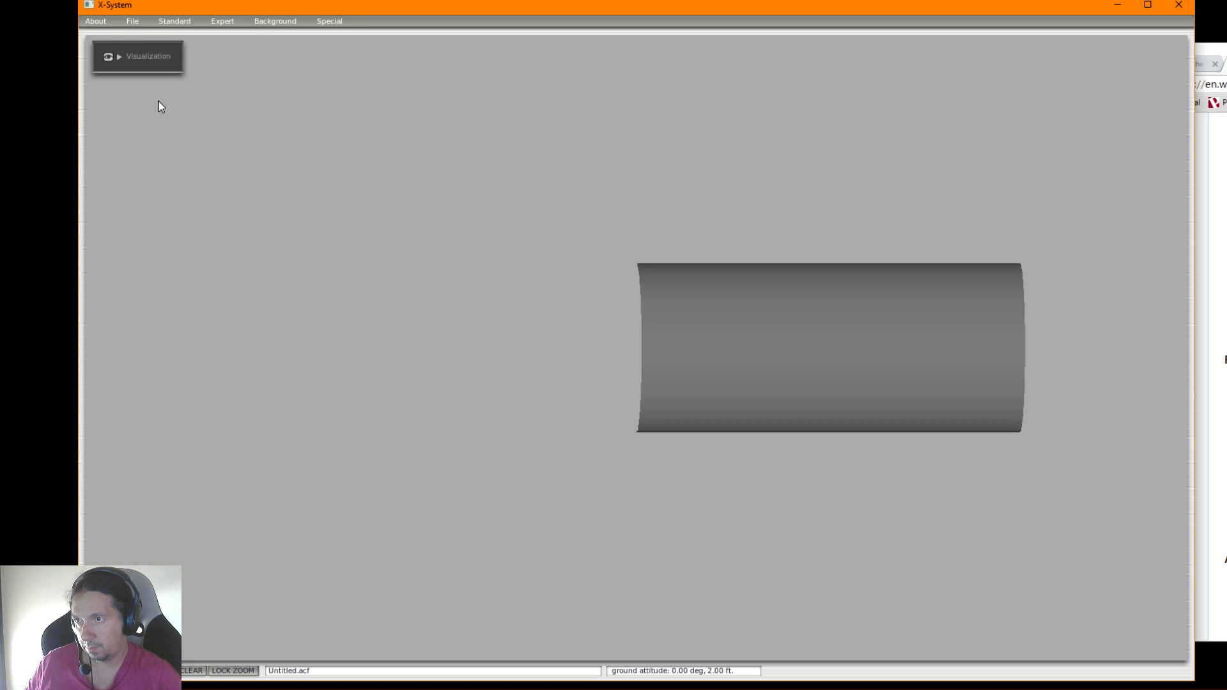
Start saving the aircraft under a new name, and create a folder named Bombardier 415 inside X-Plane 10's Aircraft folder in File Explorer
left_click(132, 21)
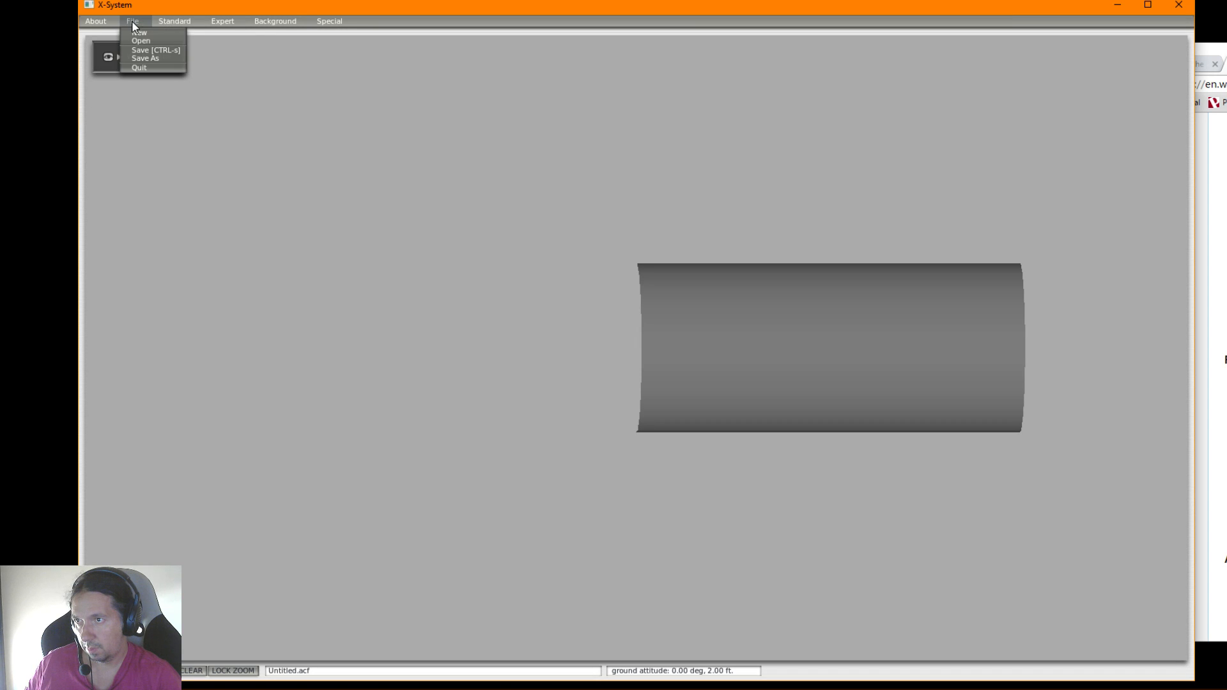
left_click(143, 58)
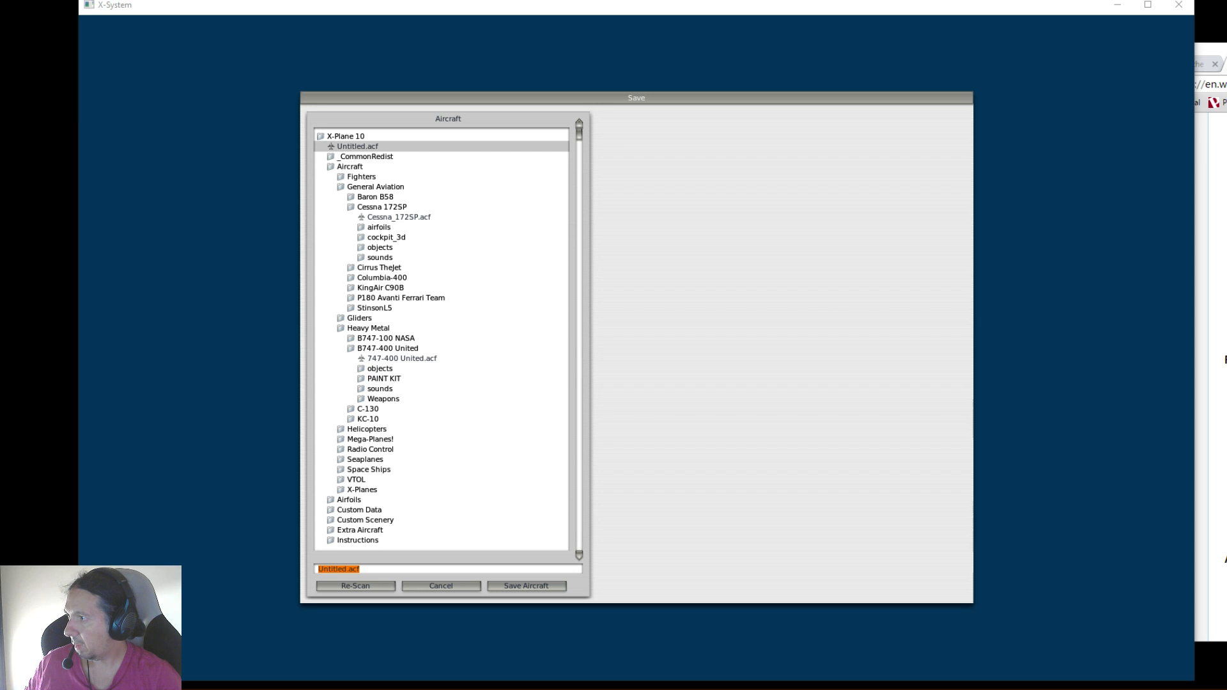
left_click_drag(0, 154, 412, 171)
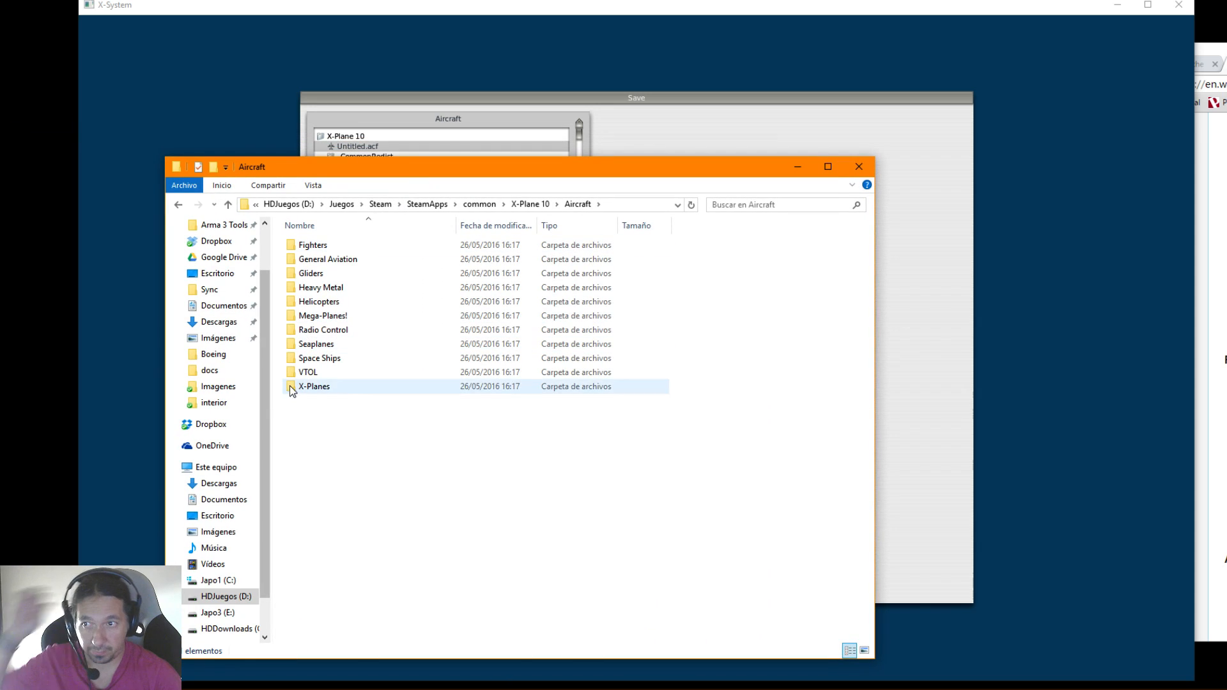
right_click(348, 439)
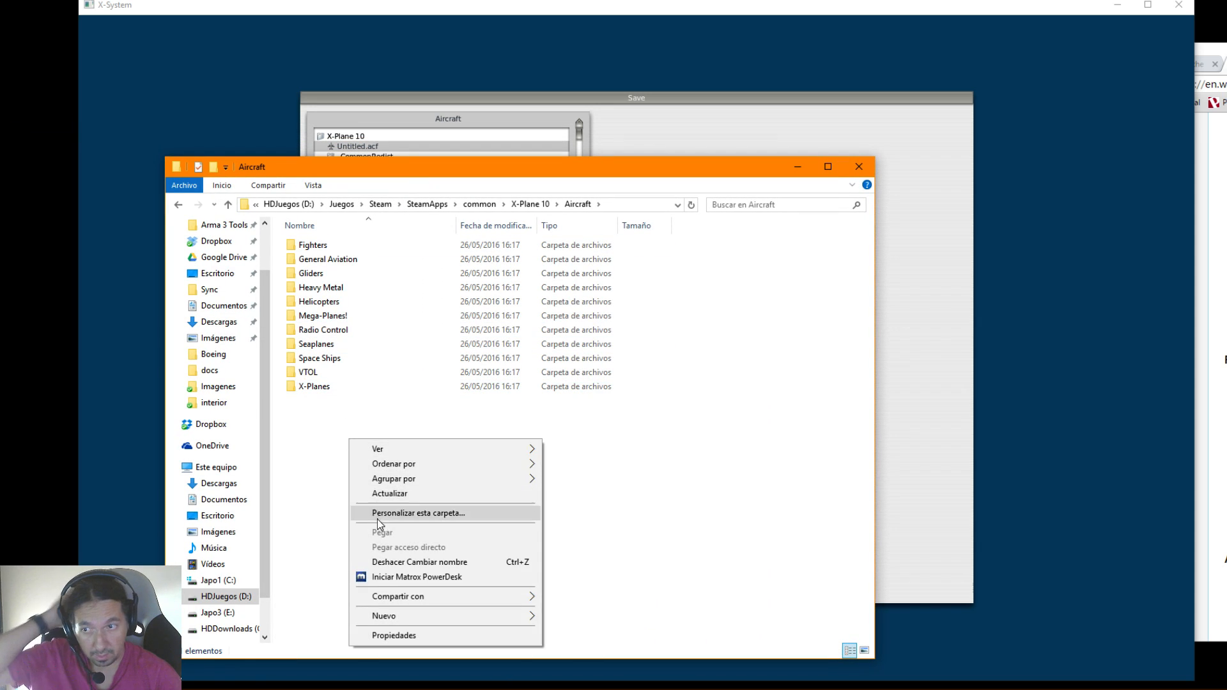
mouse_move(392, 617)
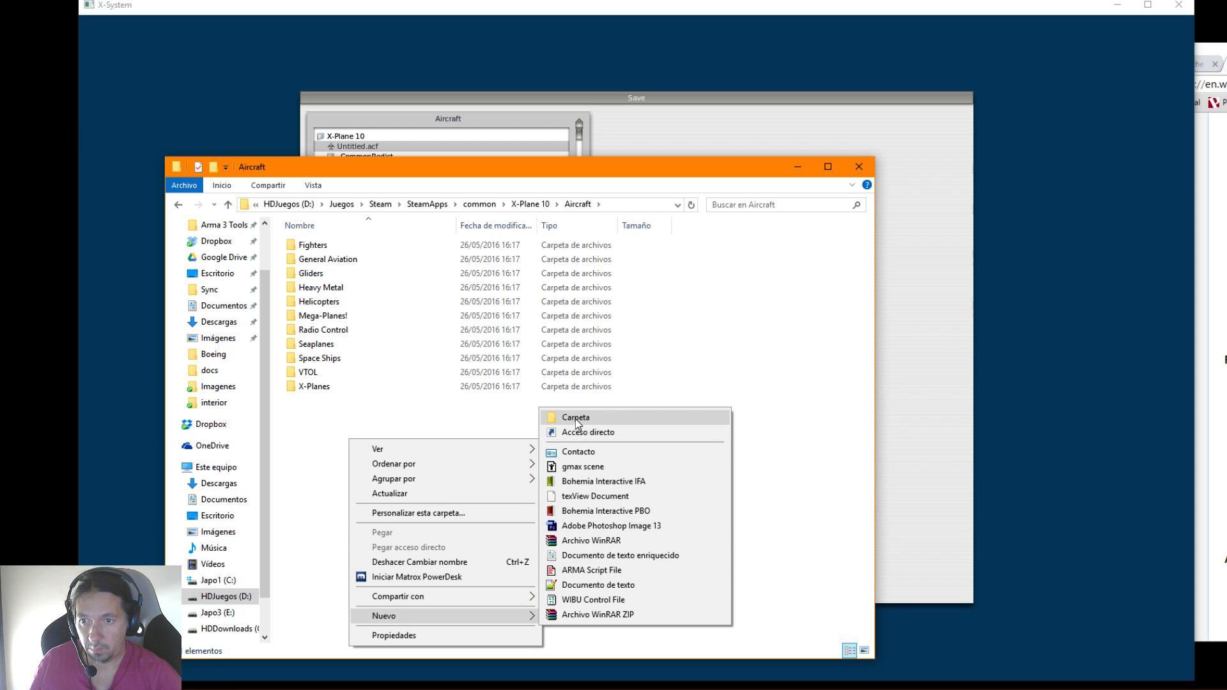
left_click(578, 421)
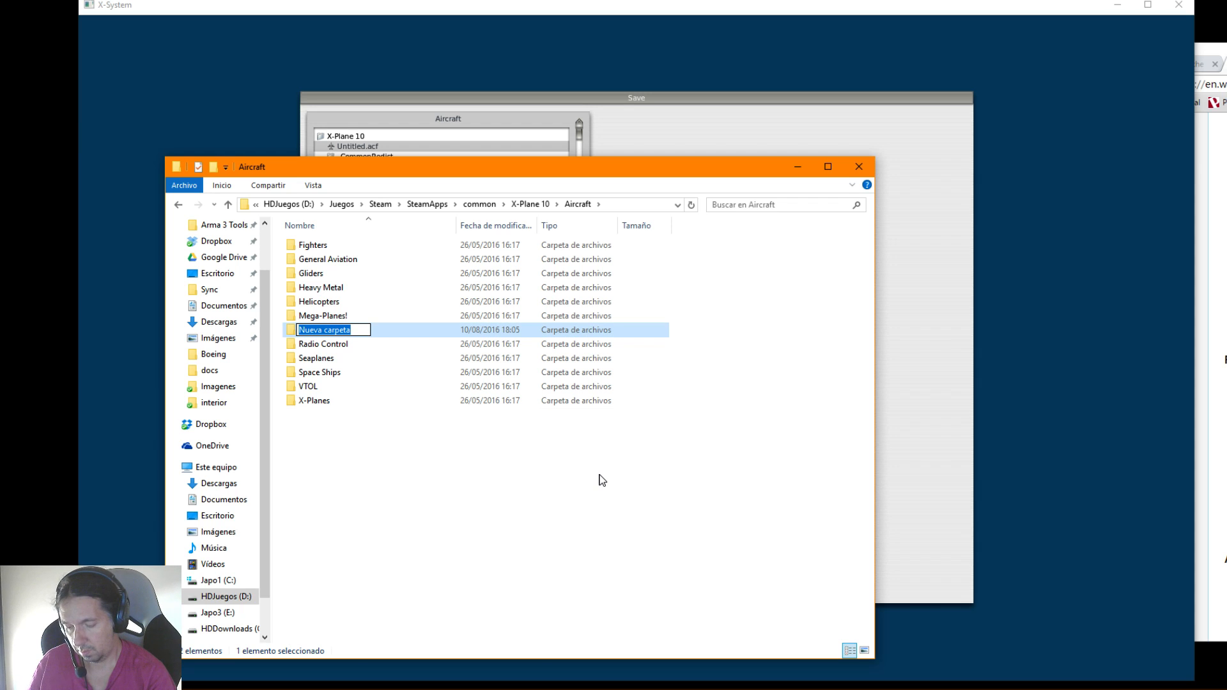
type("B")
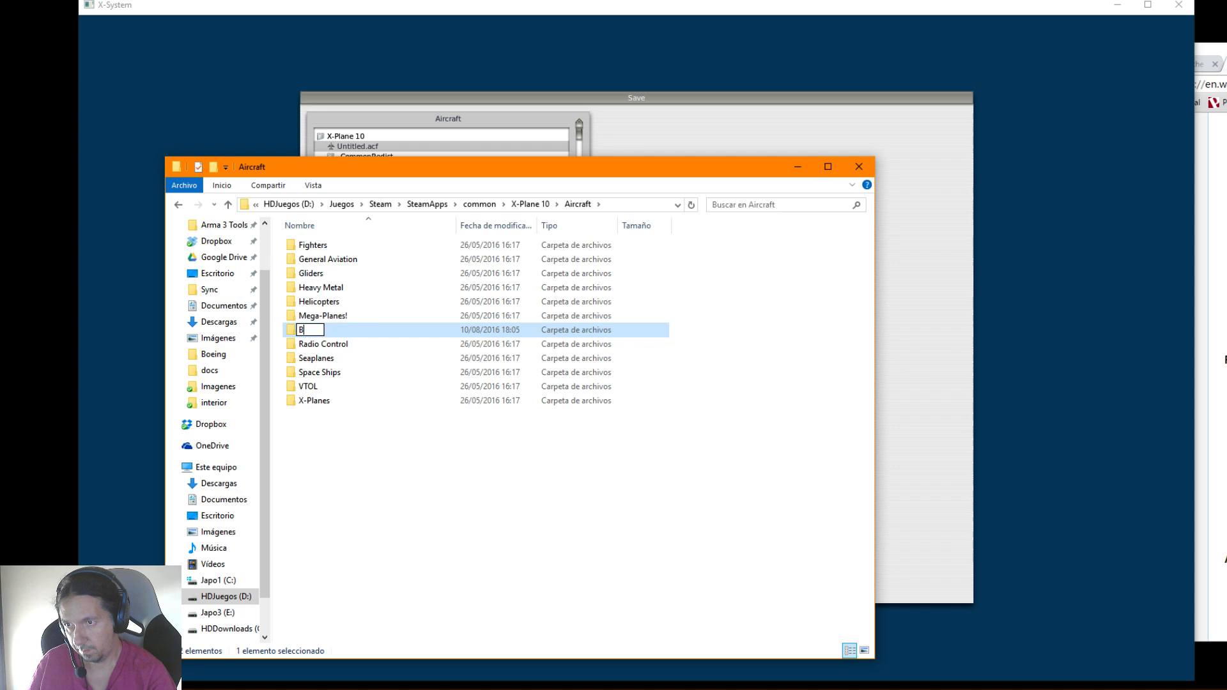
type("ombardier 415")
left_click(597, 504)
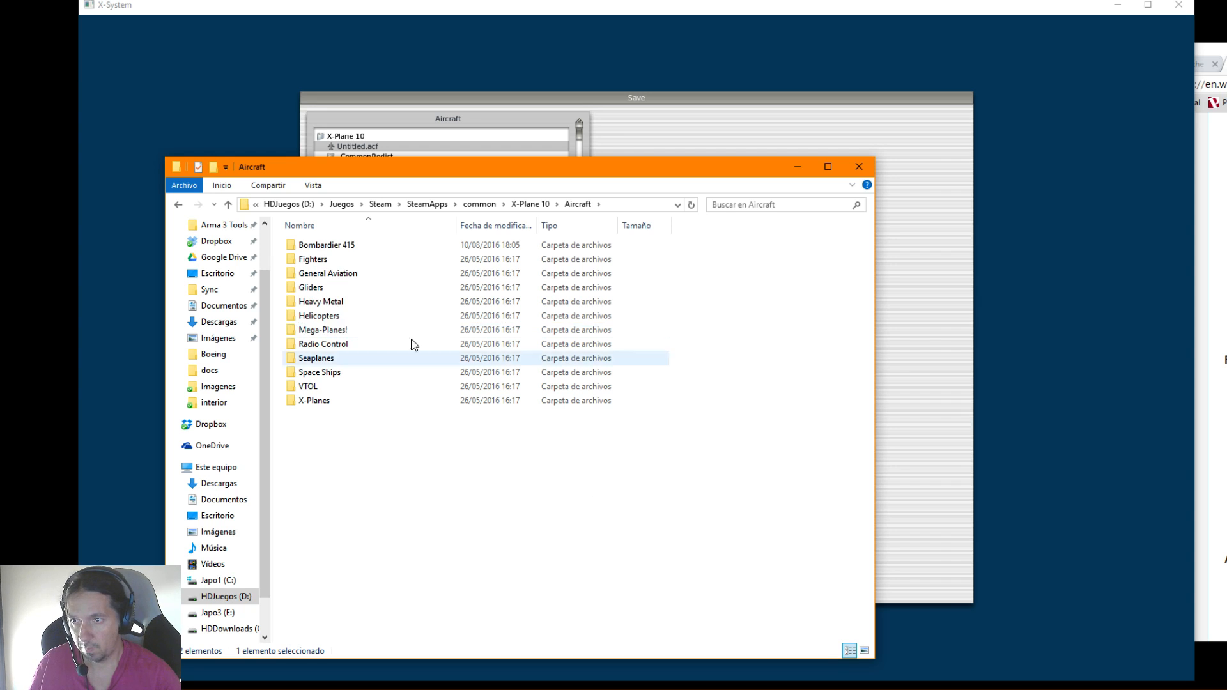
double_click(324, 251)
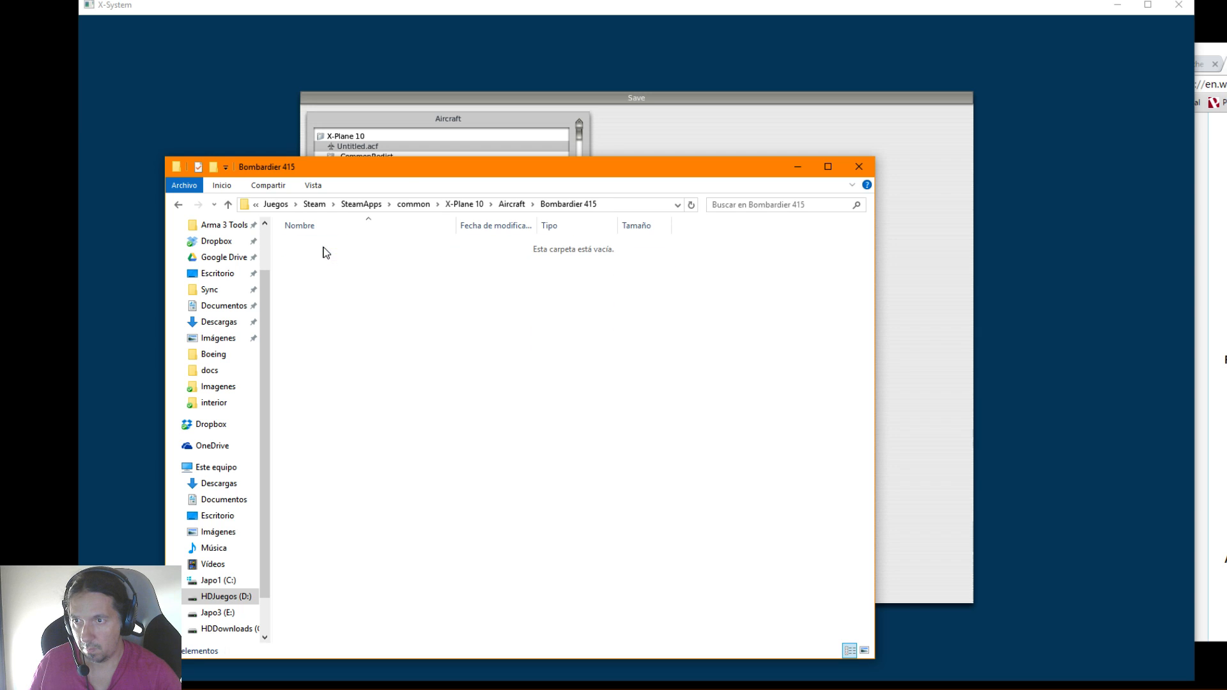
left_click_drag(404, 170, 0, 170)
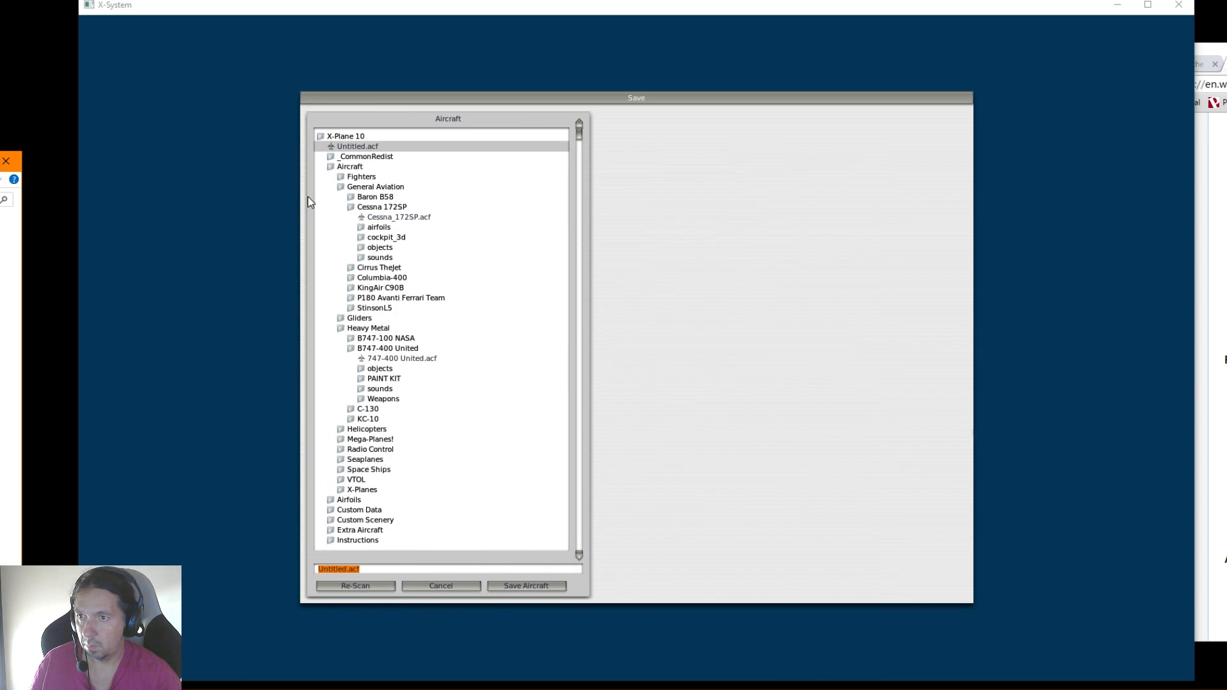
Collapse the Aircraft subfolders, rescan the folder tree and select Aircraft/Bombardier 415 as the save location
left_click(345, 168)
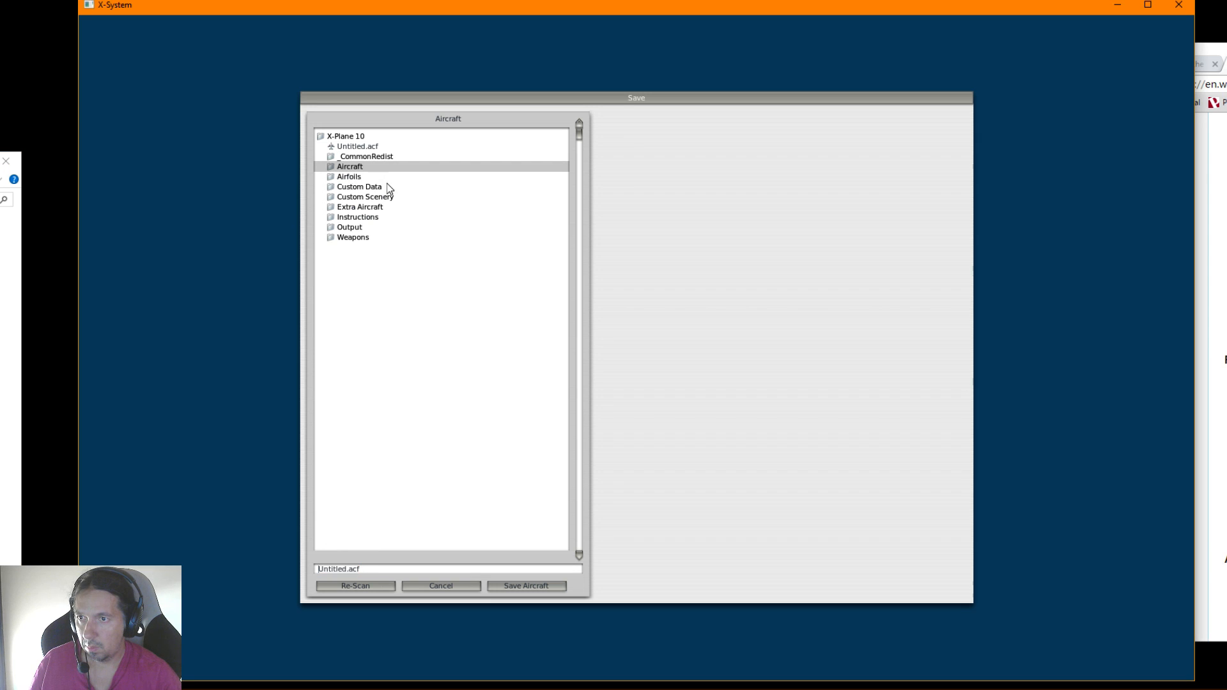
left_click(353, 168)
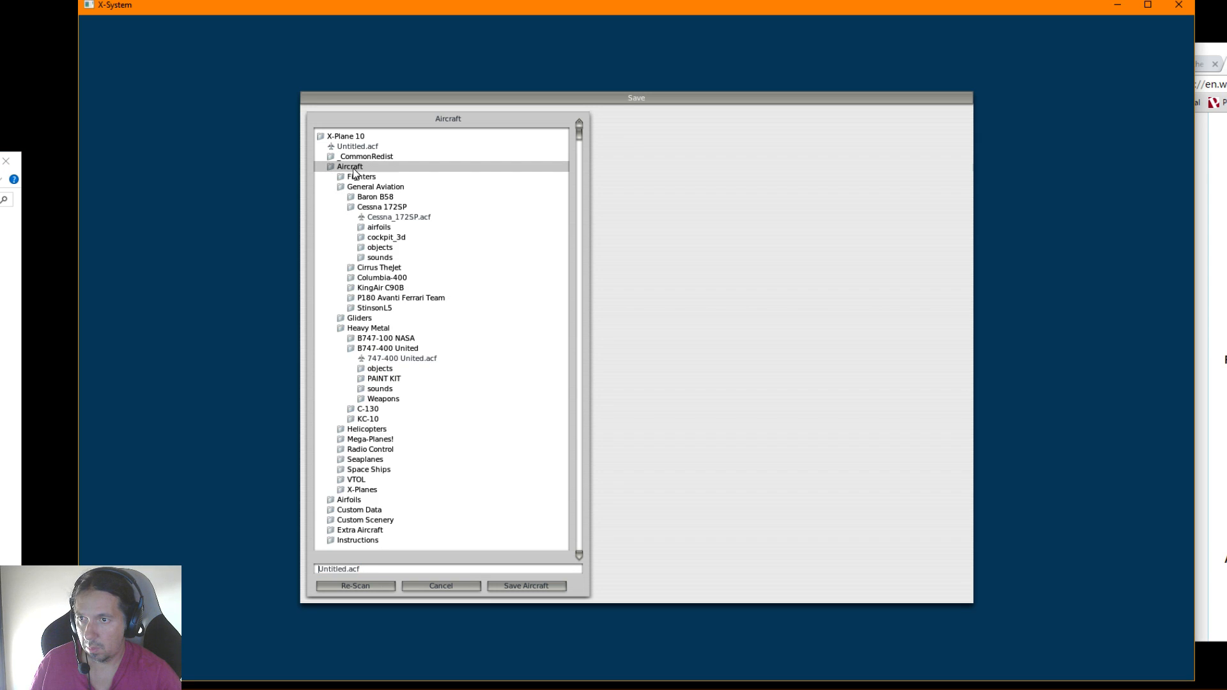
left_click(356, 187)
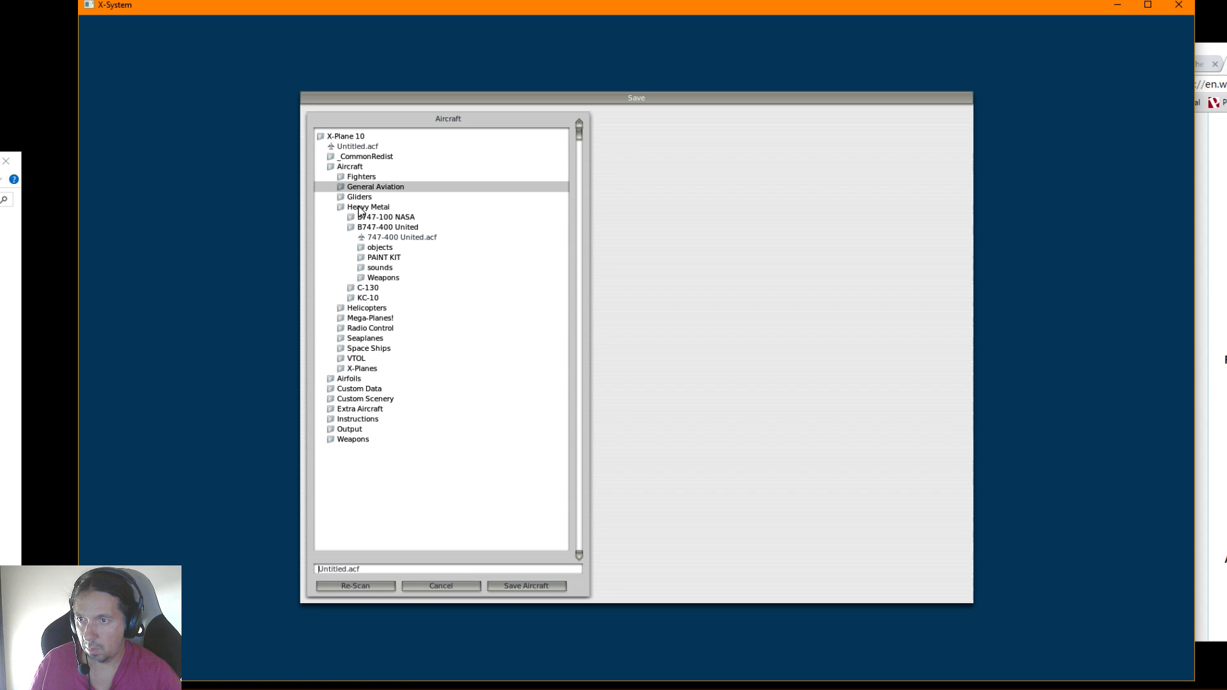
left_click(362, 209)
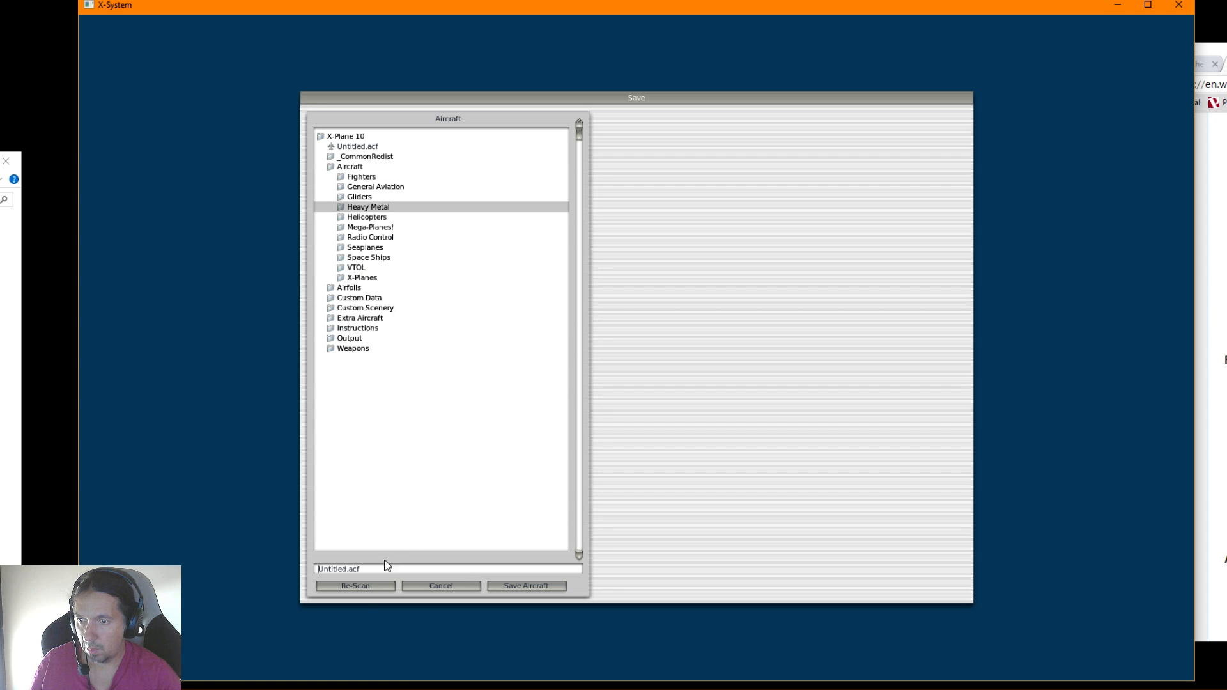
left_click(358, 586)
left_click(346, 168)
left_click(360, 178)
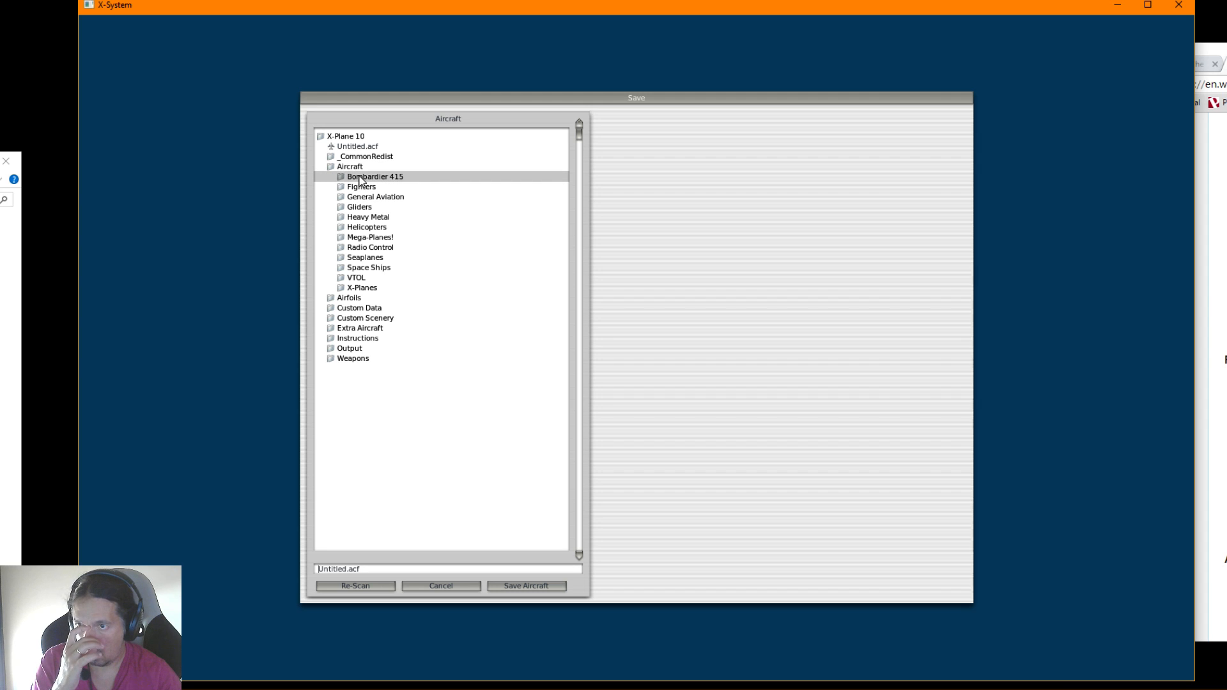
Name the aircraft file Bombardier 415.acf, save it in the selected folder and close the File Explorer window
left_click(333, 569)
left_click(319, 569)
key("Left")
key("Left")
key("Left")
key("Left")
key("Right")
key("Right")
key("Right")
key("Right")
key("Right")
key("Right")
key("Right")
key("Right")
key("Right")
key("Right")
key("Right")
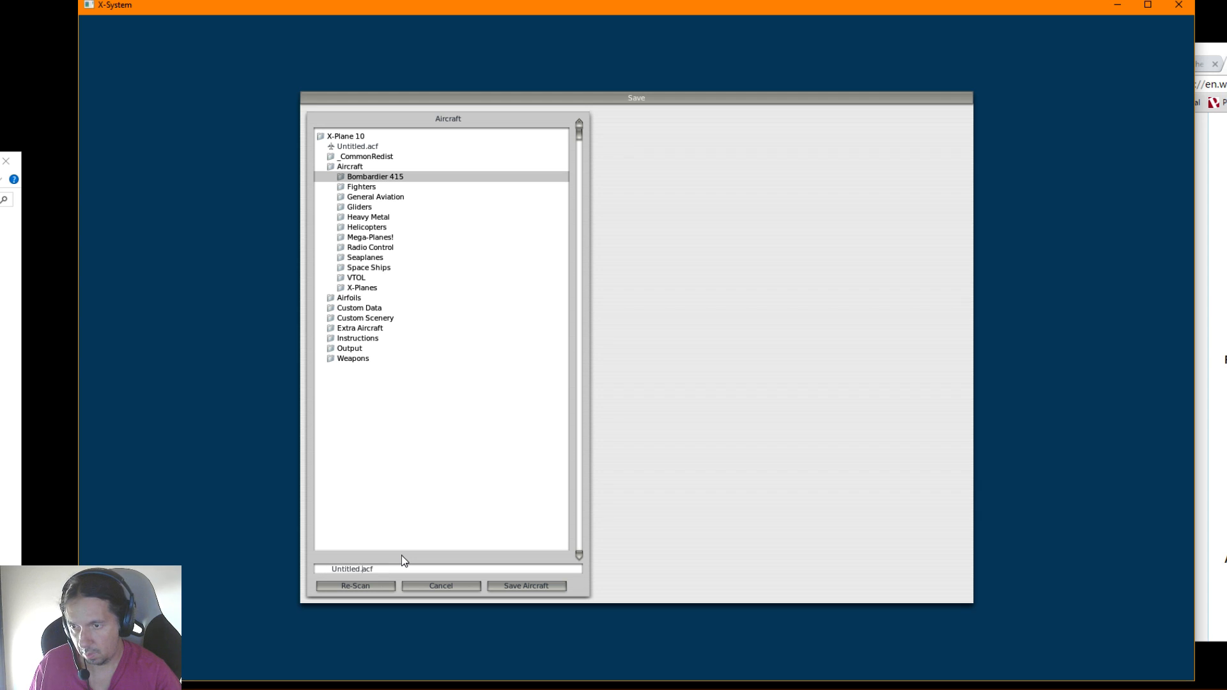
key("BackSpace")
key("BackSpace")
key("BackSpace")
key("BackSpace")
key("BackSpace")
key("BackSpace")
key("BackSpace")
key("BackSpace")
key("BackSpace")
key("BackSpace")
key("BackSpace")
key("BackSpace")
key("BackSpace")
key("BackSpace")
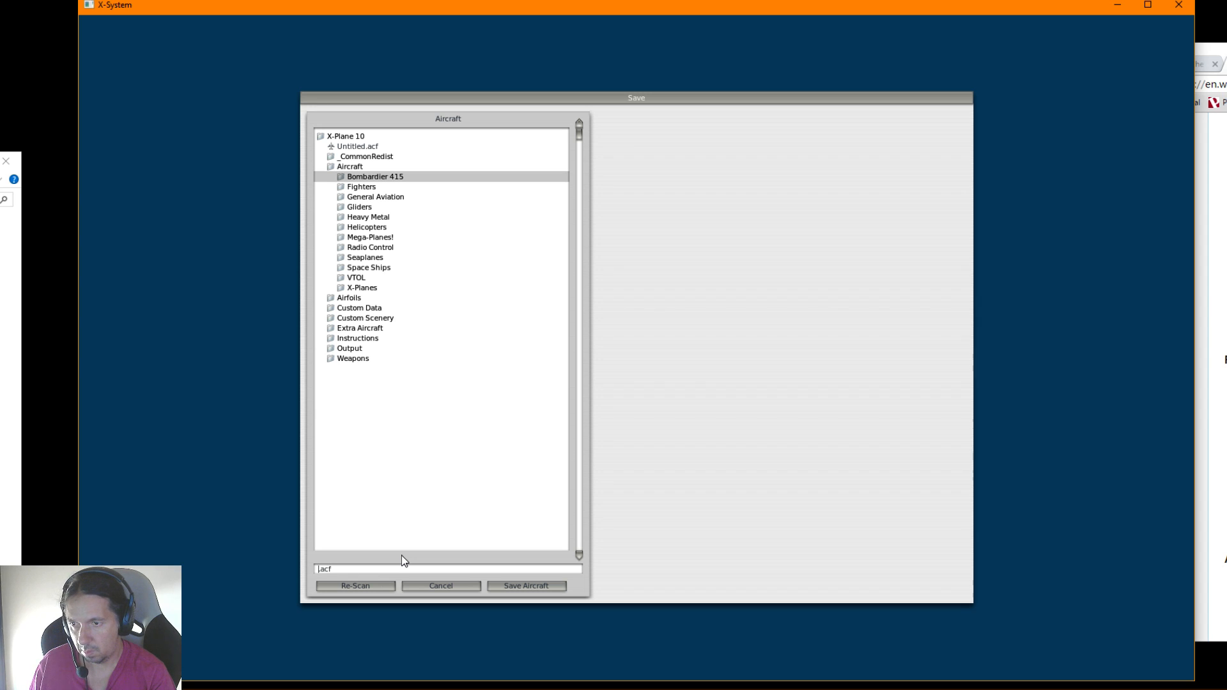
type("B")
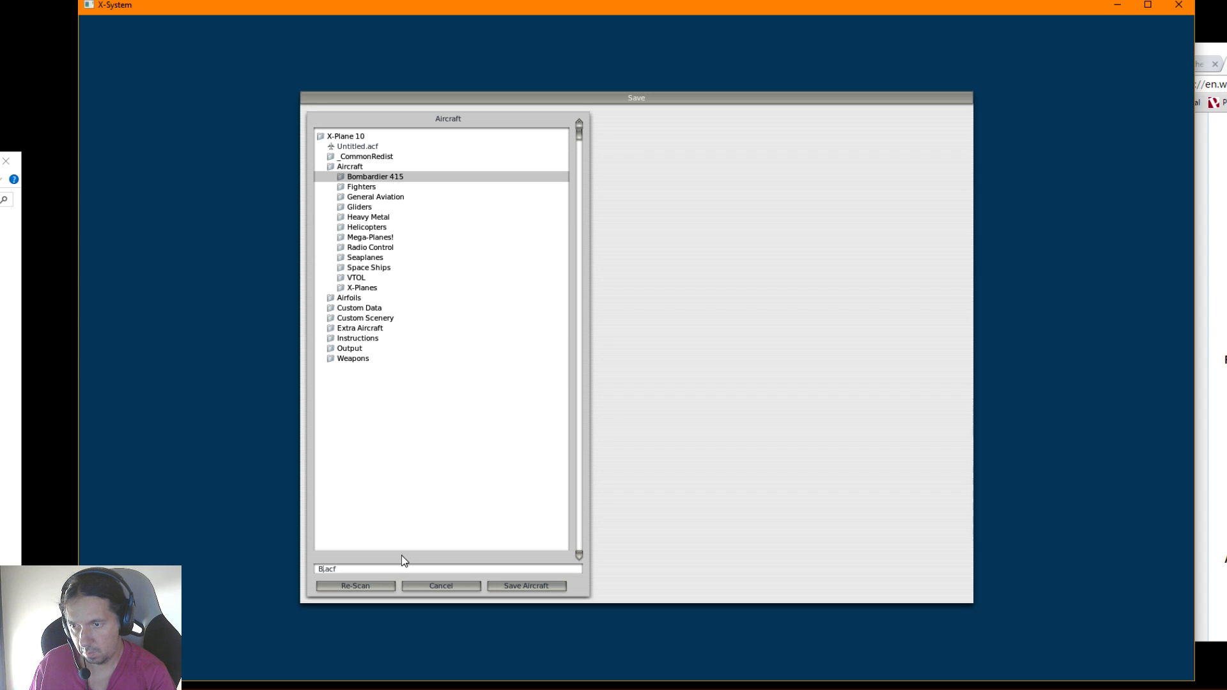
type("ombardier 415")
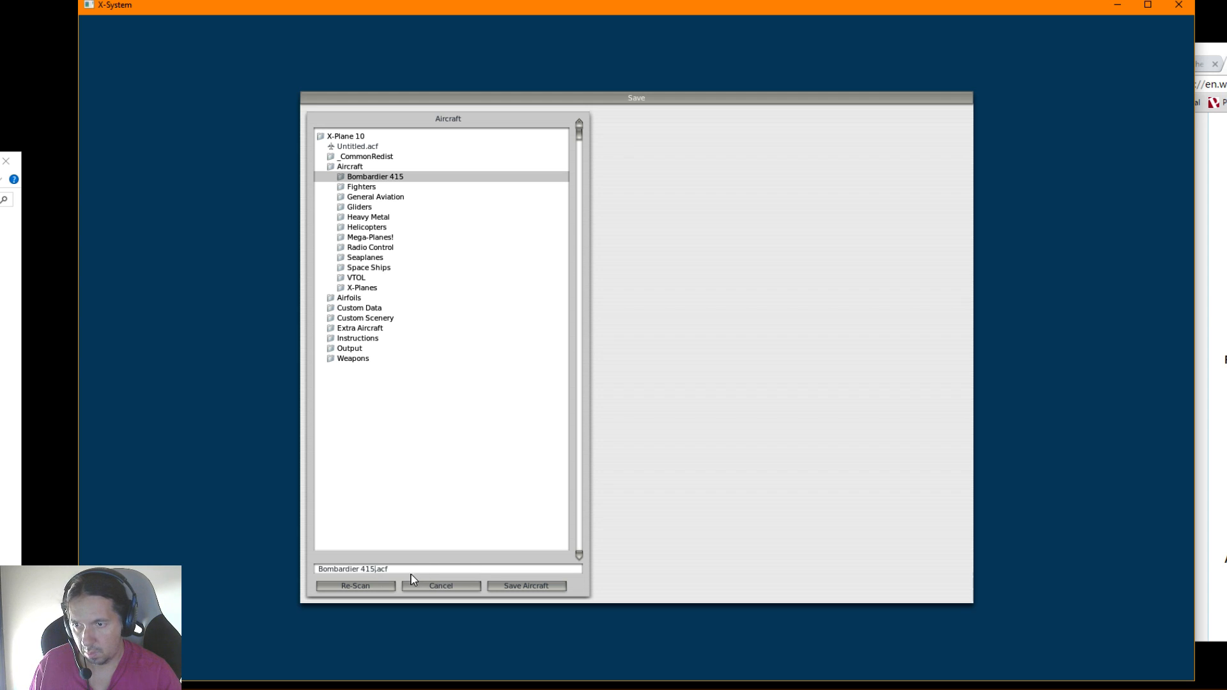
left_click(519, 585)
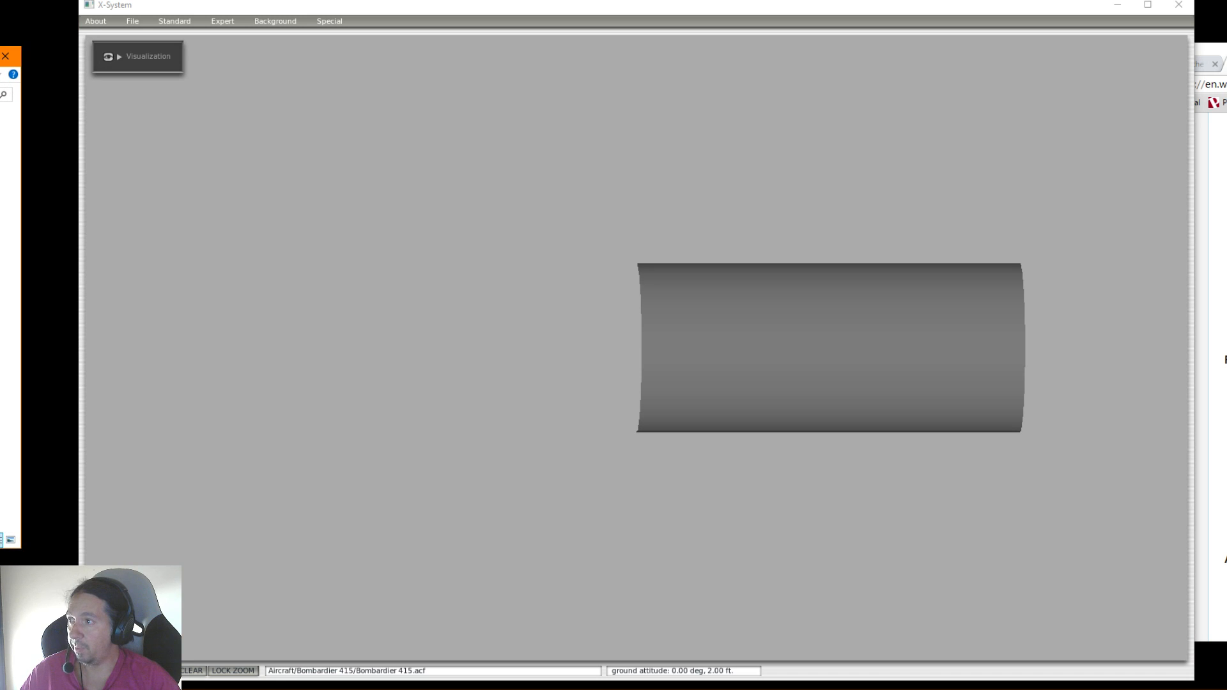
left_click(5, 57)
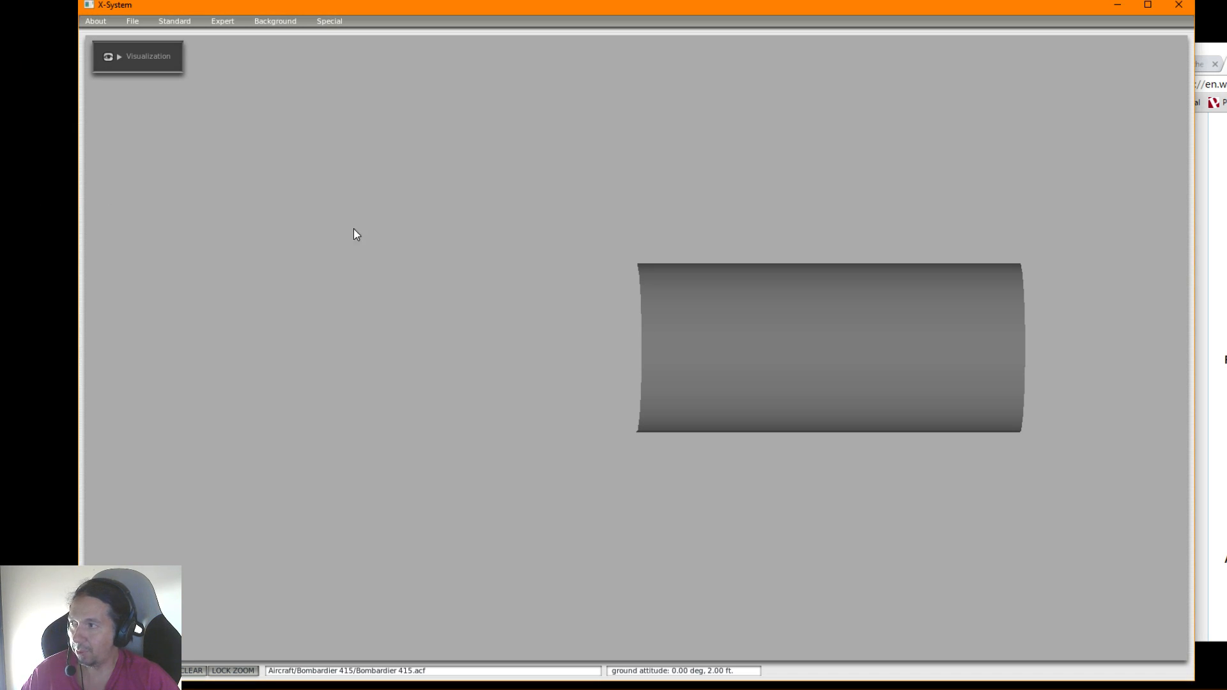
Look over the round instrument options in the Instrument Limits window and close it
left_click(174, 21)
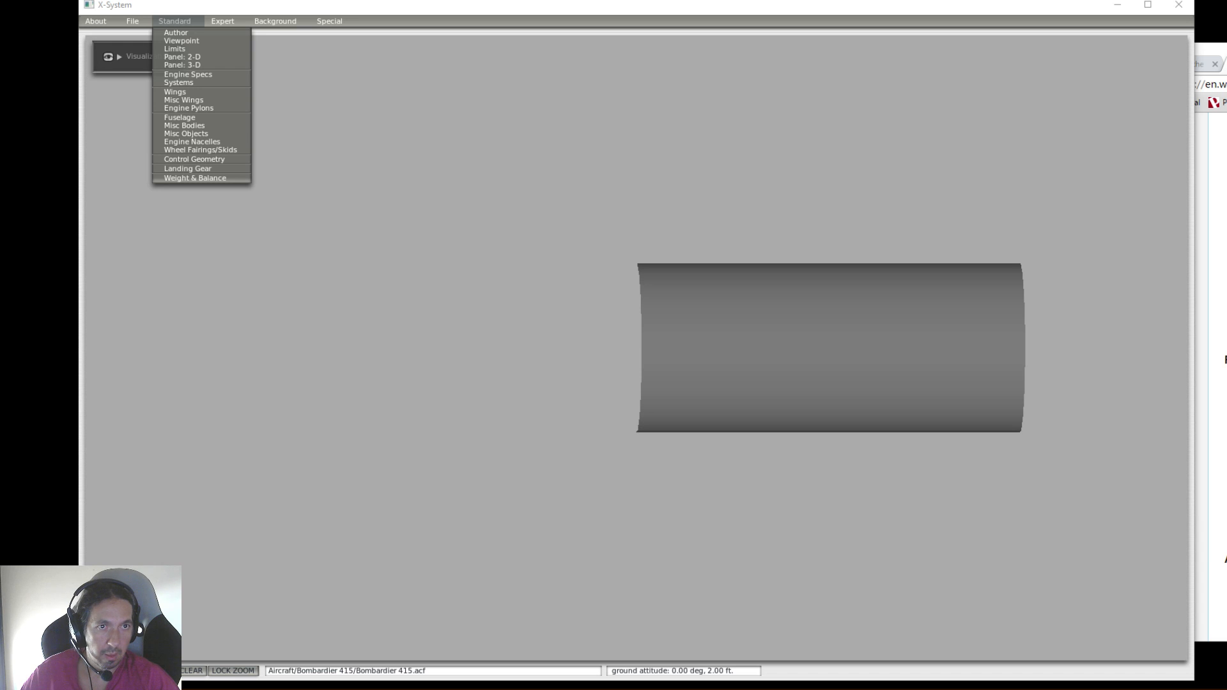
key("alt+Tab")
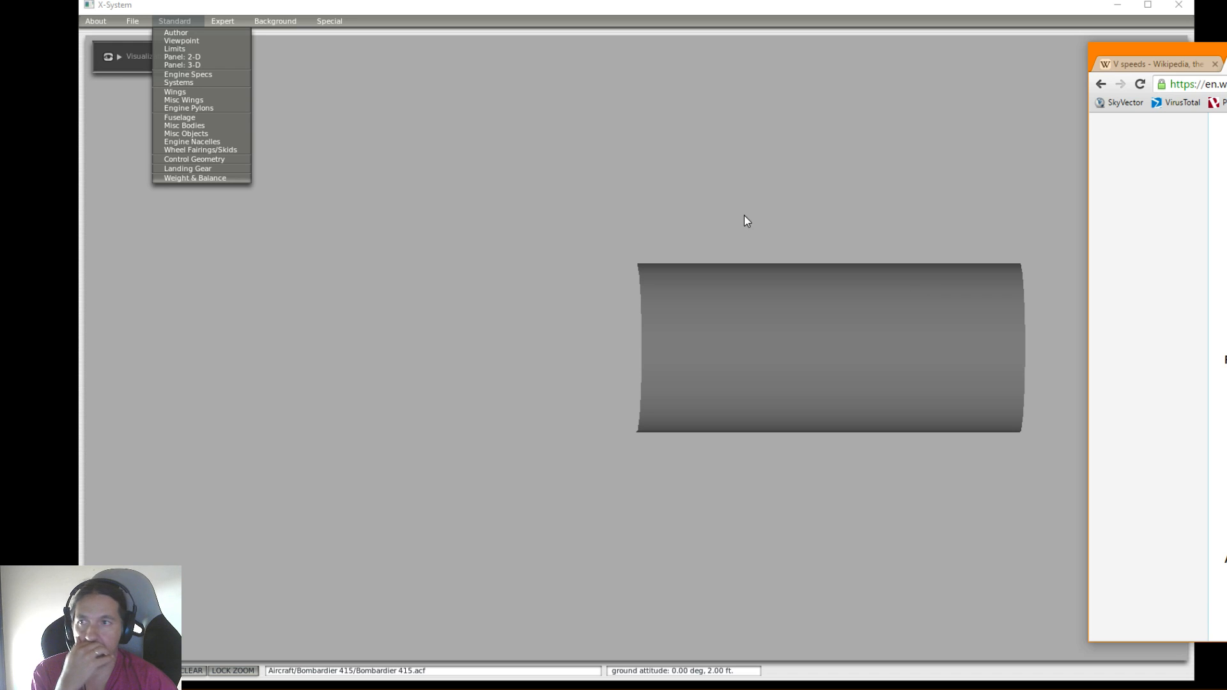
left_click(172, 48)
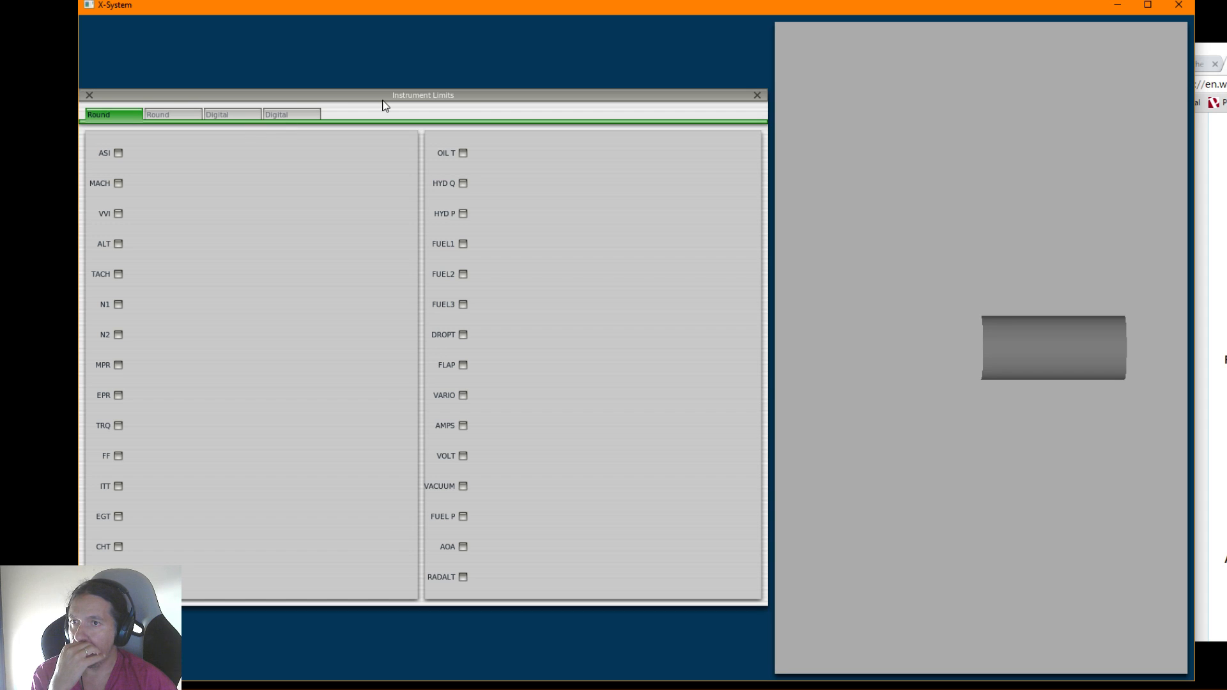
left_click(87, 95)
Examine the fuselage's body data and cross-sections, and rotate the aircraft model to inspect its default body shape
left_click(173, 21)
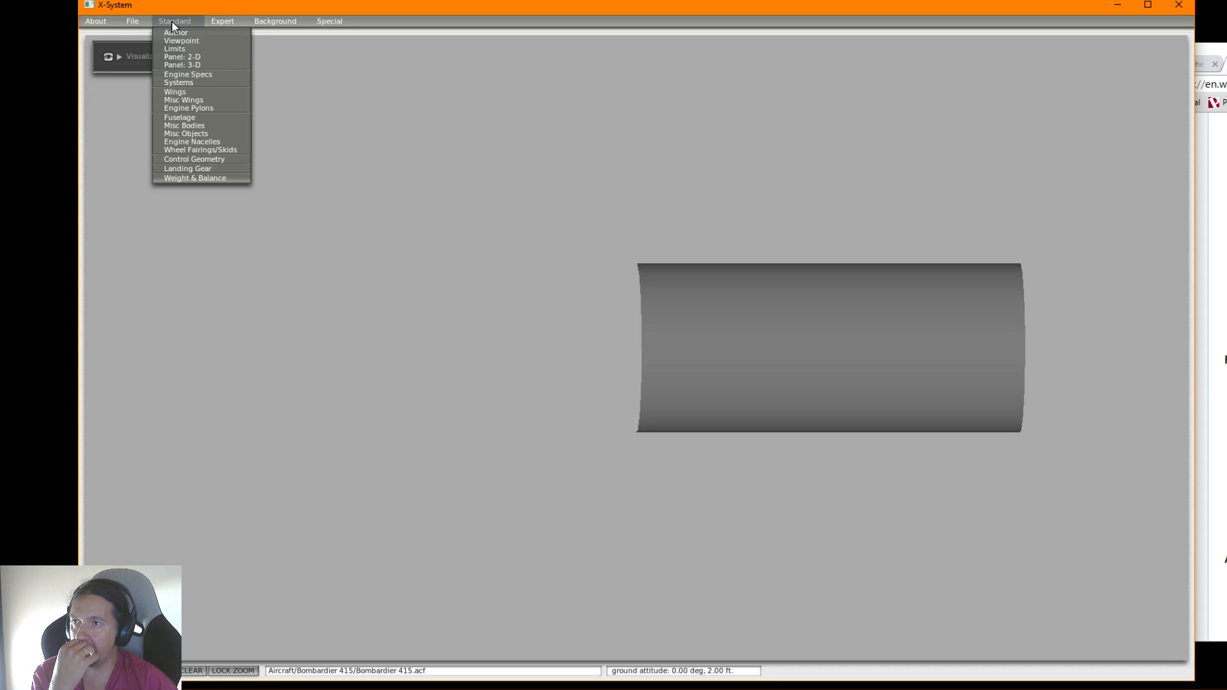
left_click(184, 119)
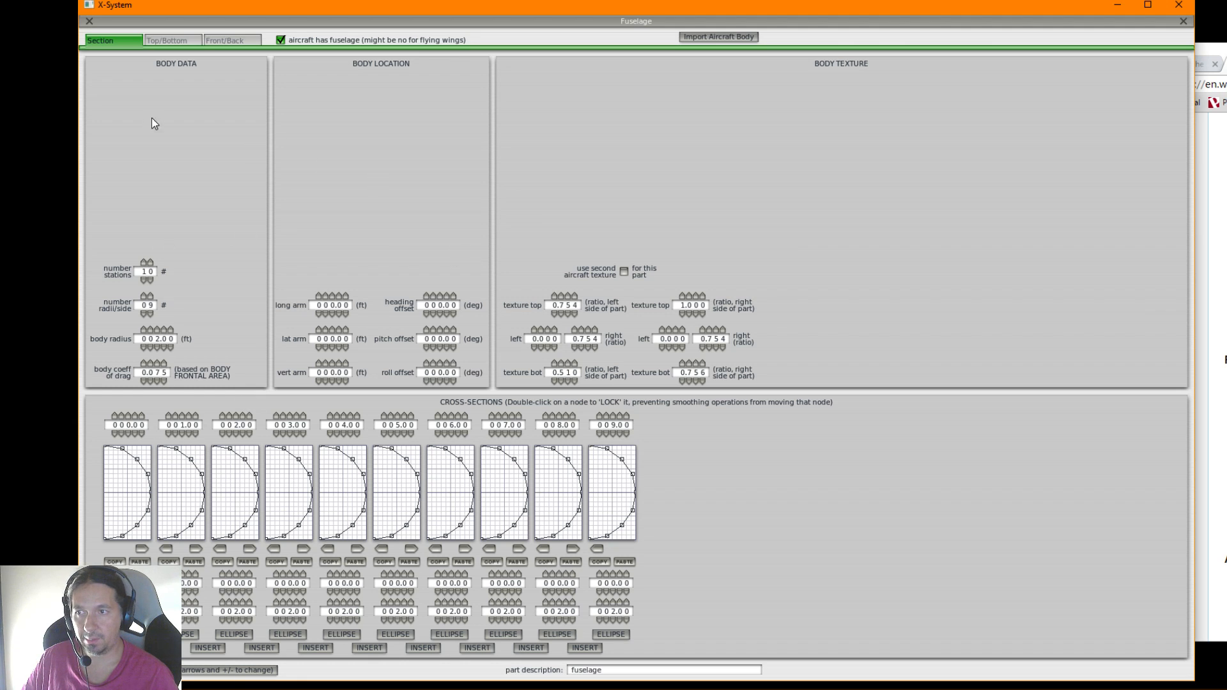
left_click(89, 21)
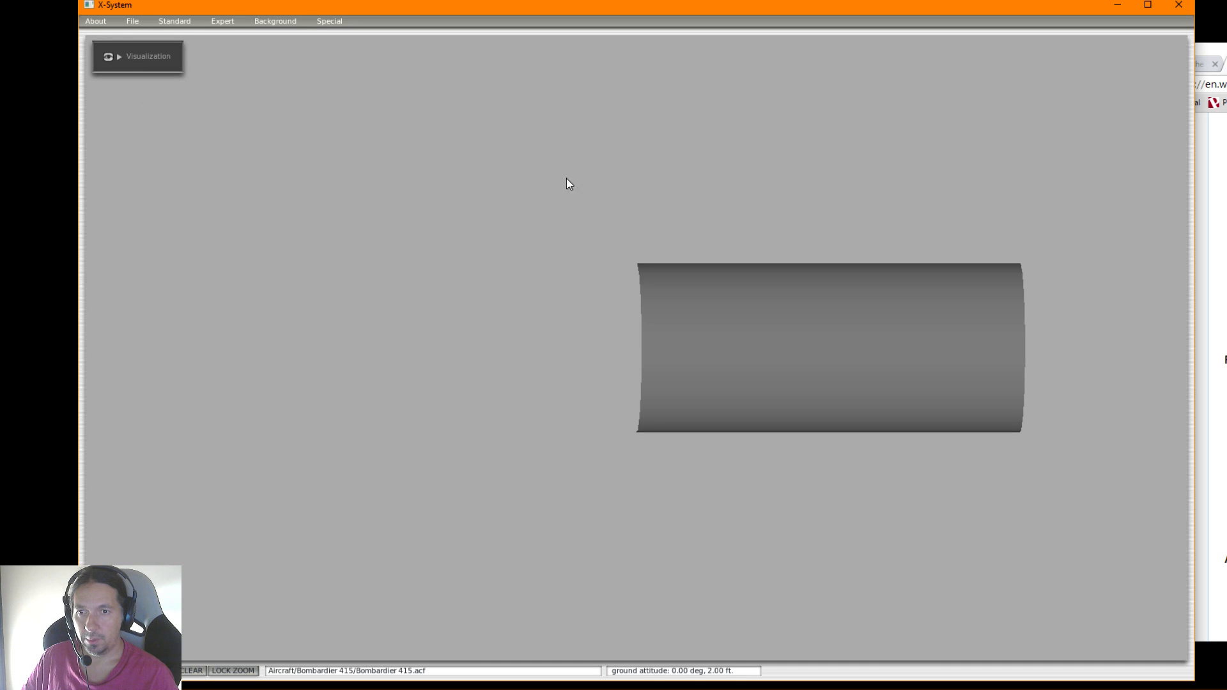
key("d")
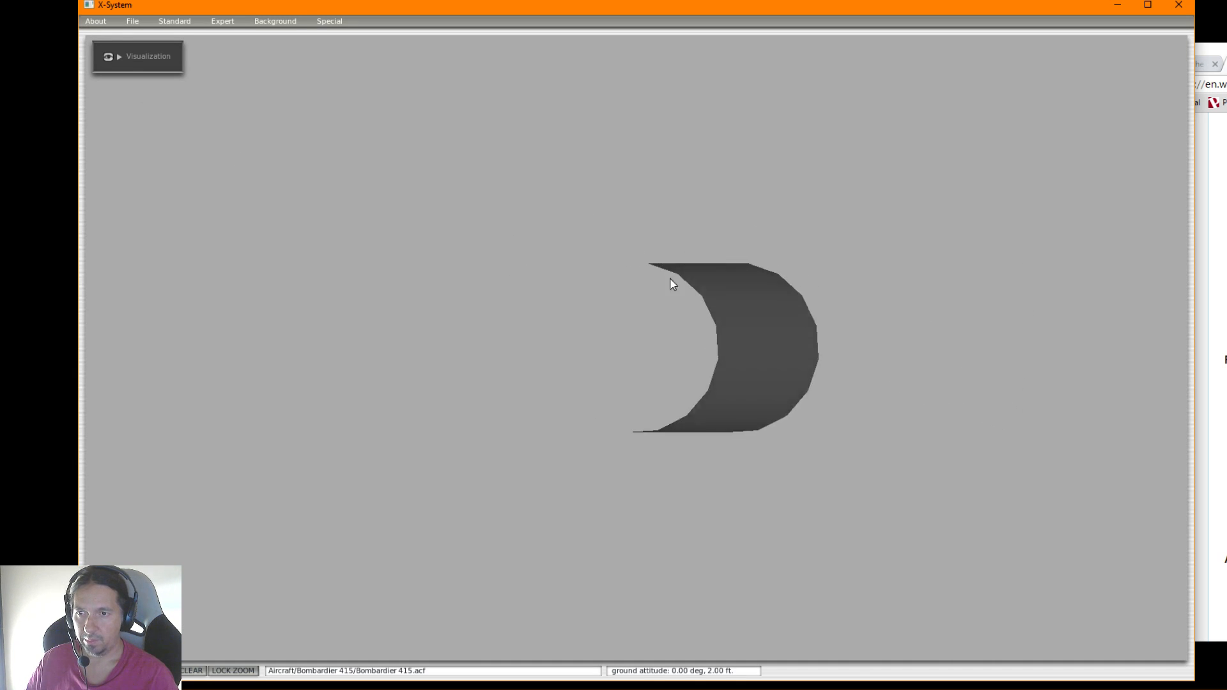
left_click(174, 23)
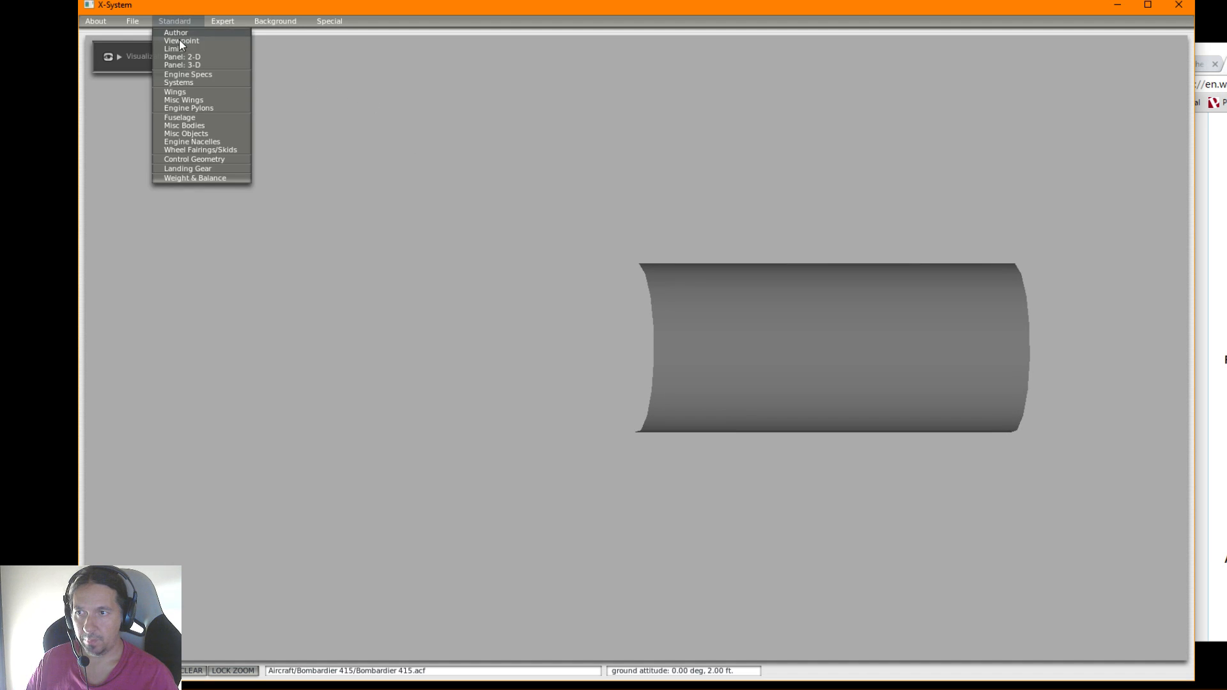
left_click(186, 118)
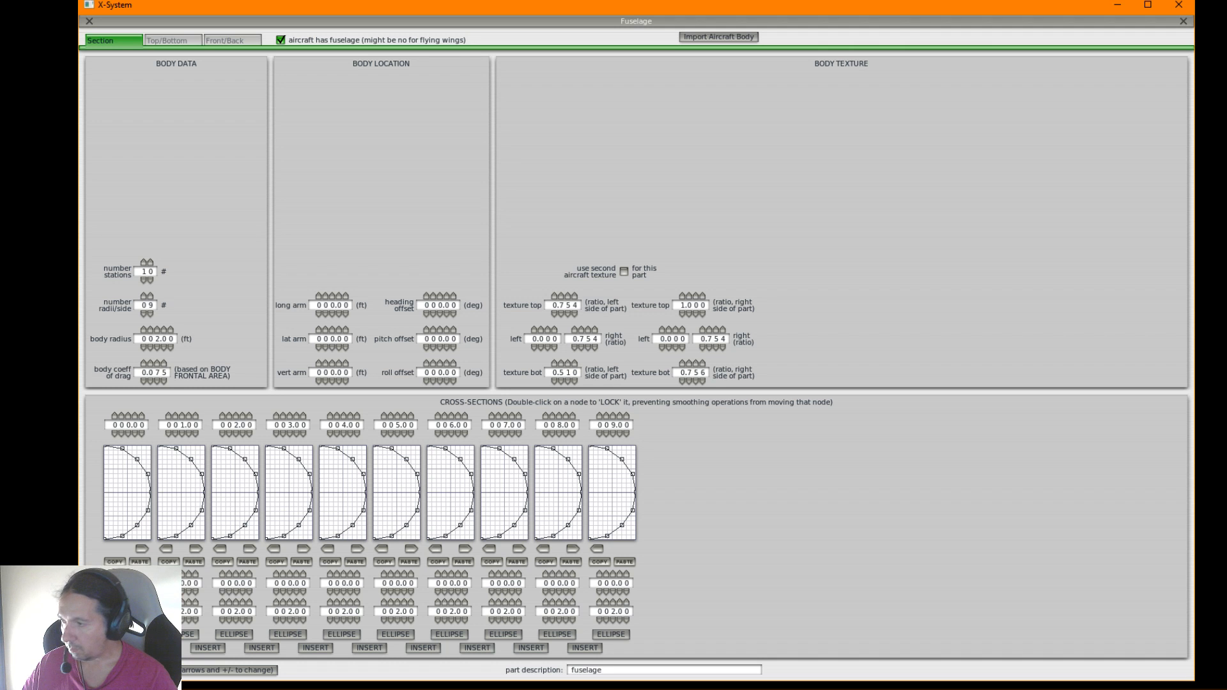
Switch to Photoshop, undo the crop of the side view in BluePrint_415.psd, and return to the Fuselage window
left_click(90, 678)
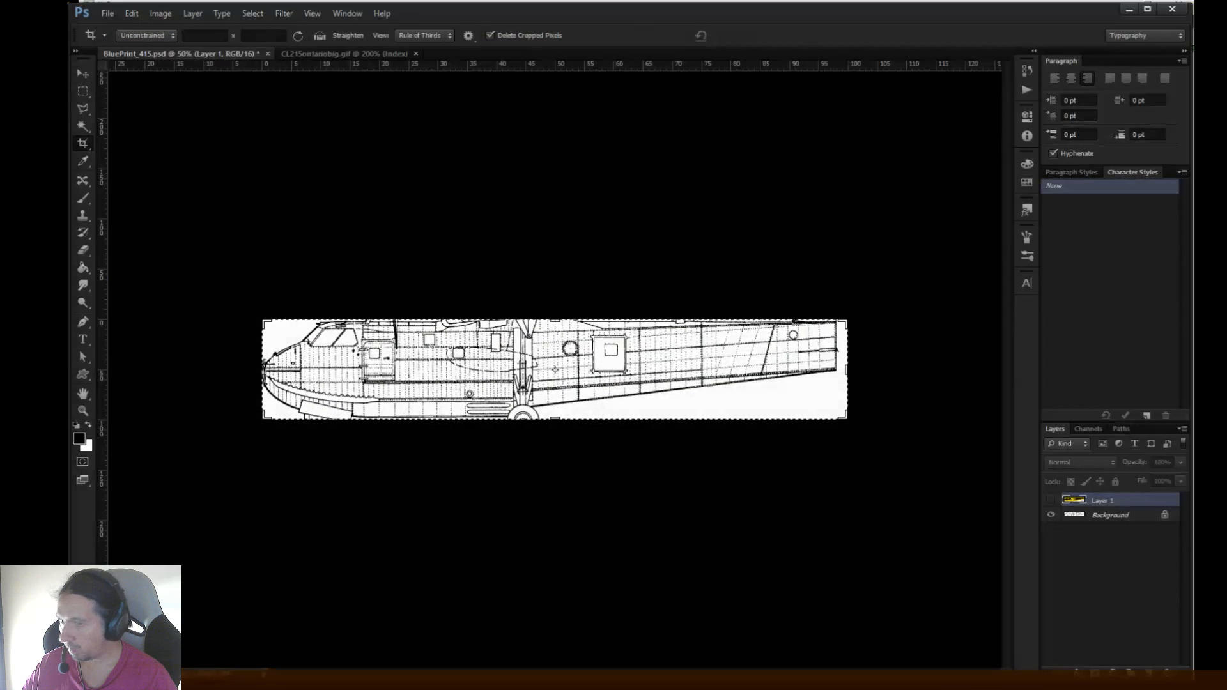
key("ctrl+z")
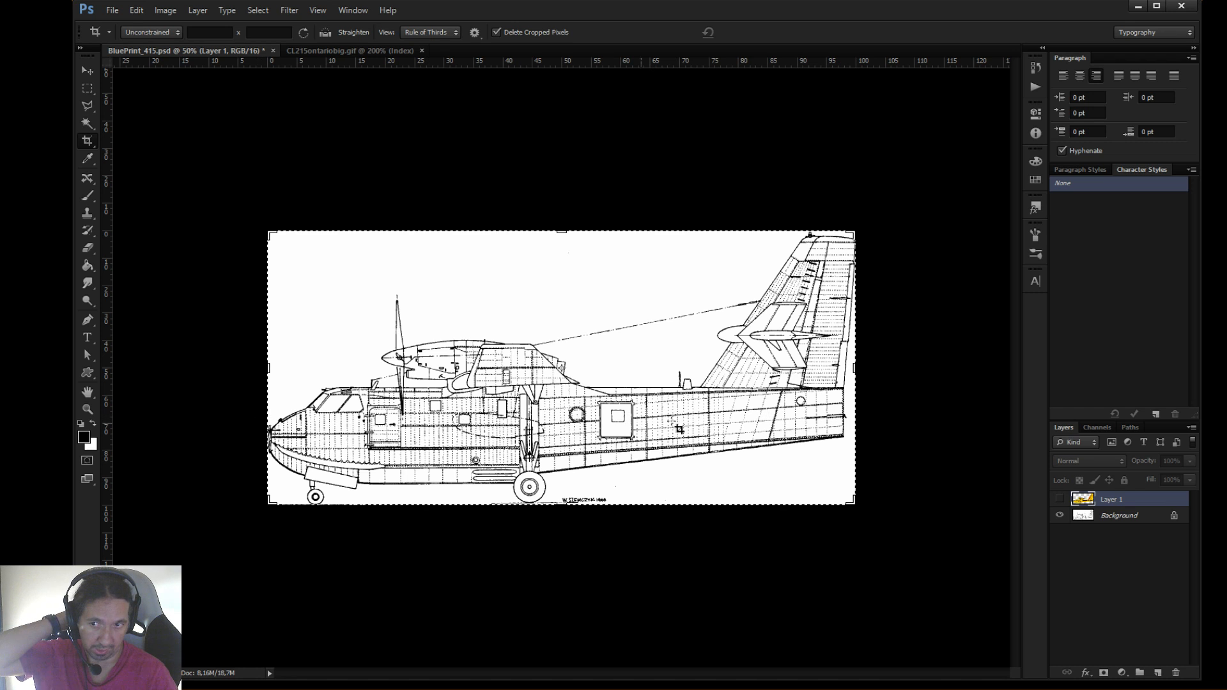
left_click(1138, 7)
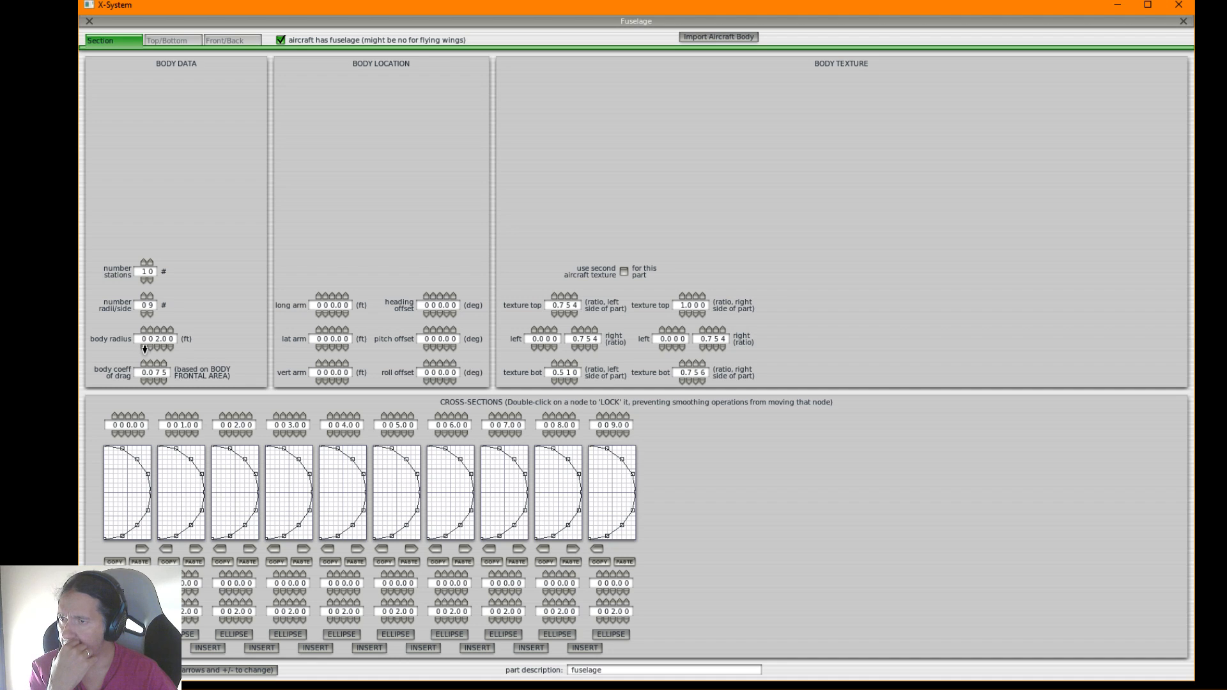
Lower the fuselage's body radius to 1.00 ft and raise it back to 2.00 ft
left_click(158, 348)
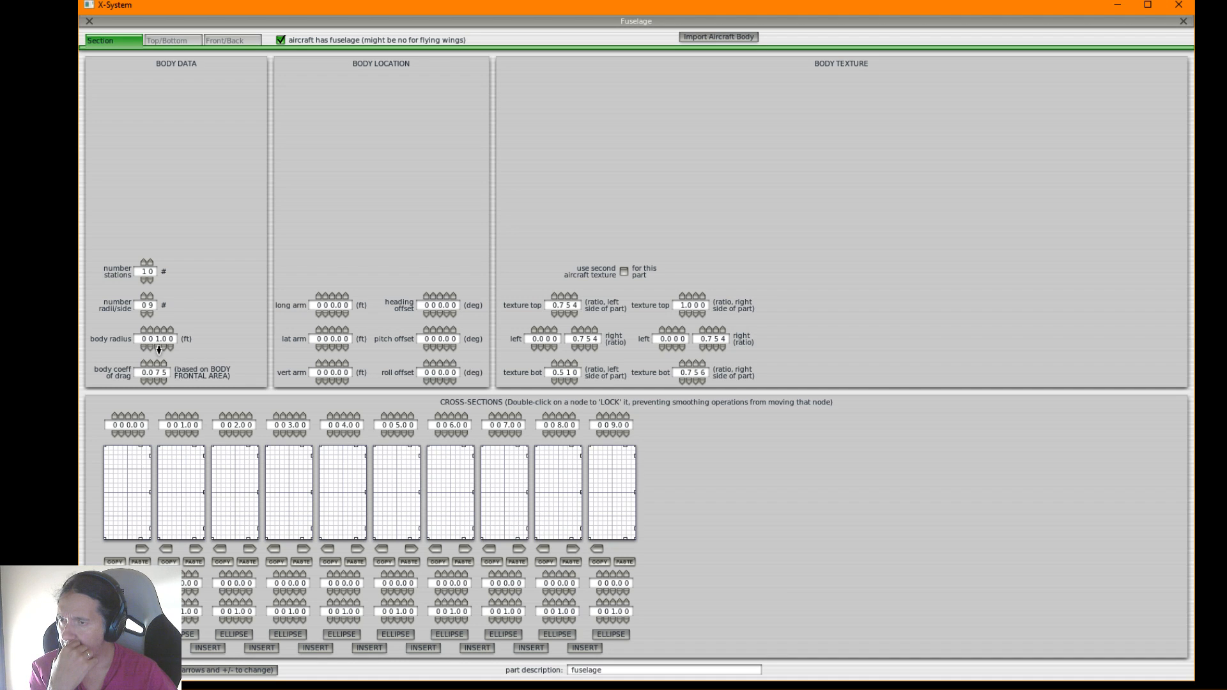
left_click(159, 329)
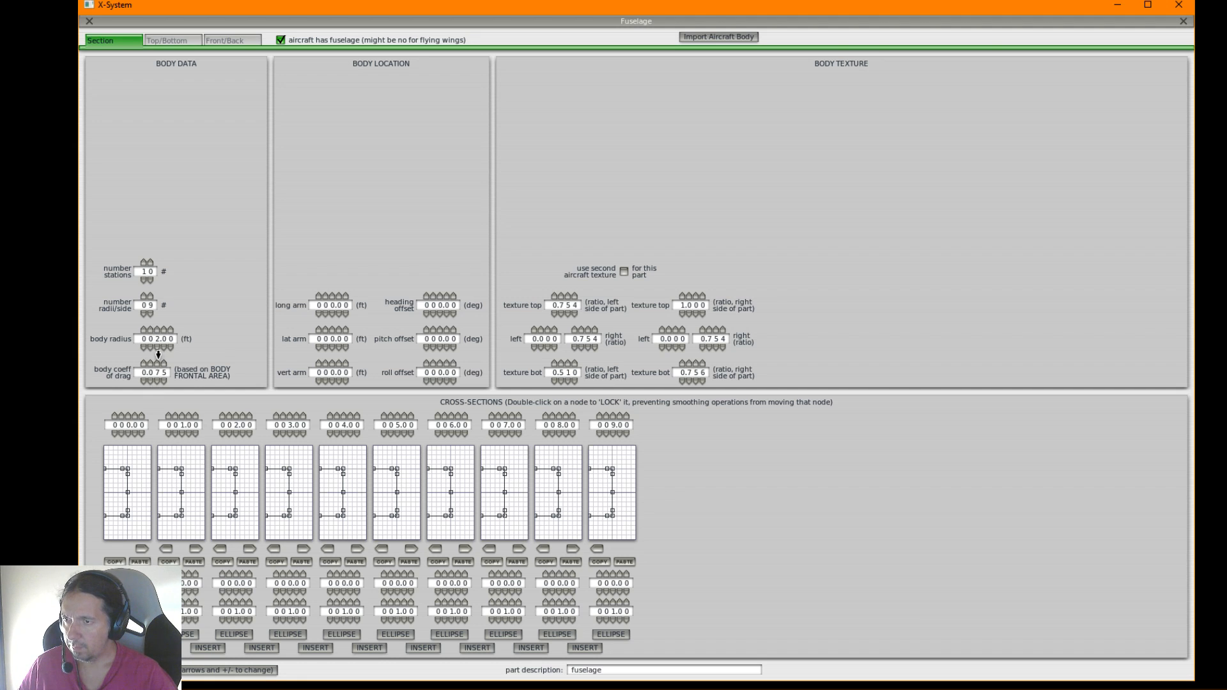
Try a fuselage body radius of 3.00 ft, view the shape in the model, and set the radius back to 2.00 ft
left_click(158, 331)
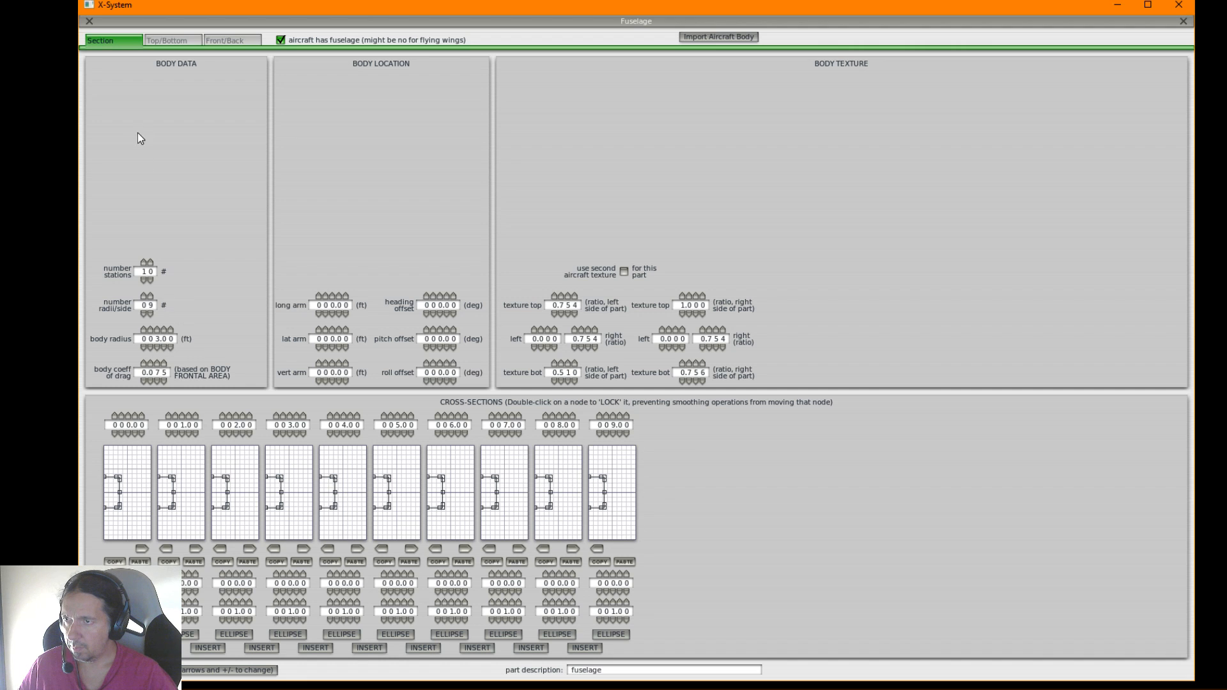
left_click(91, 21)
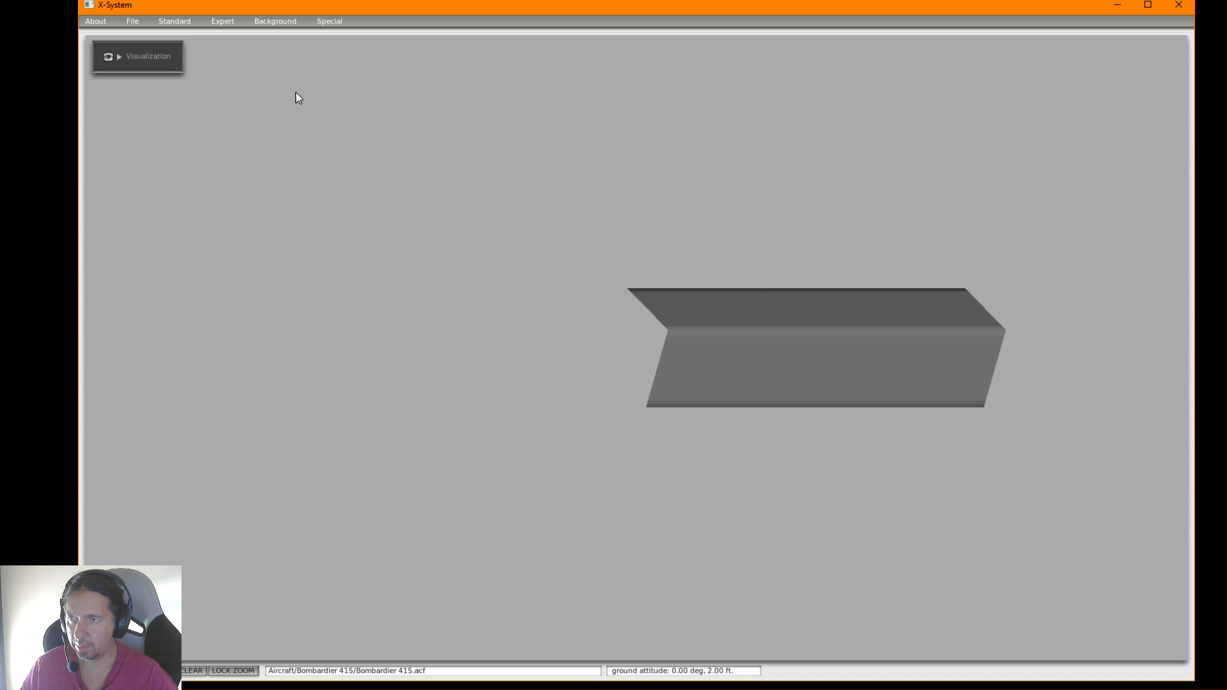
left_click(178, 25)
left_click(225, 22)
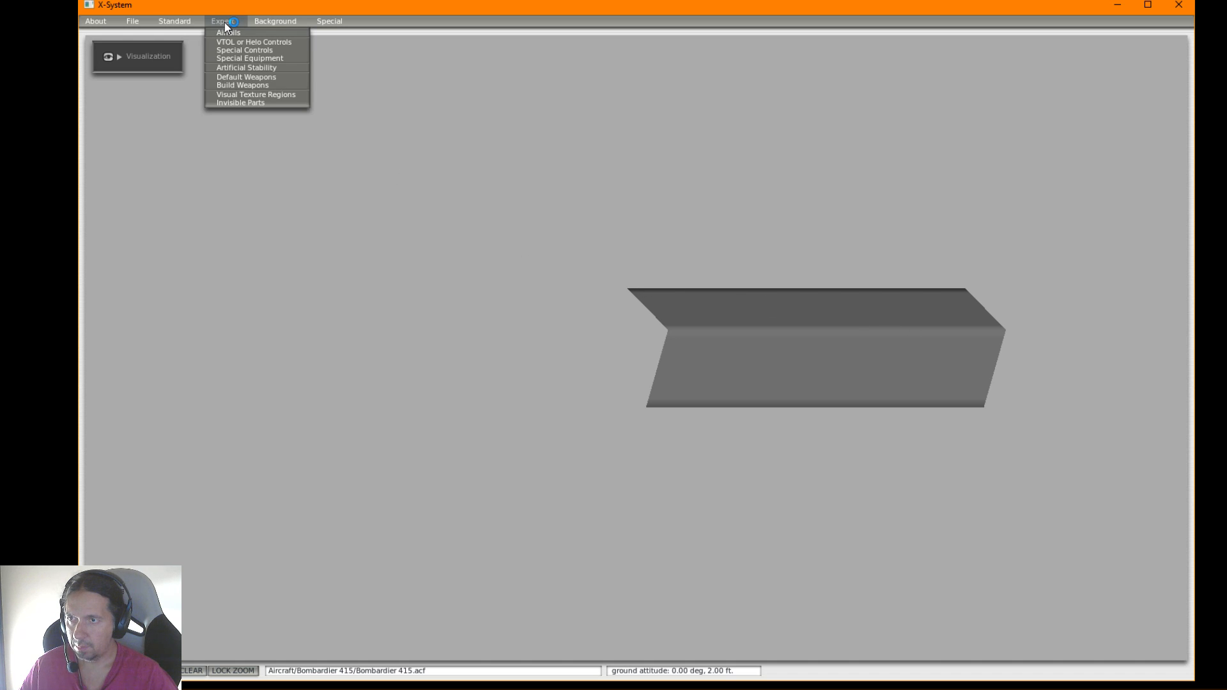
left_click(176, 21)
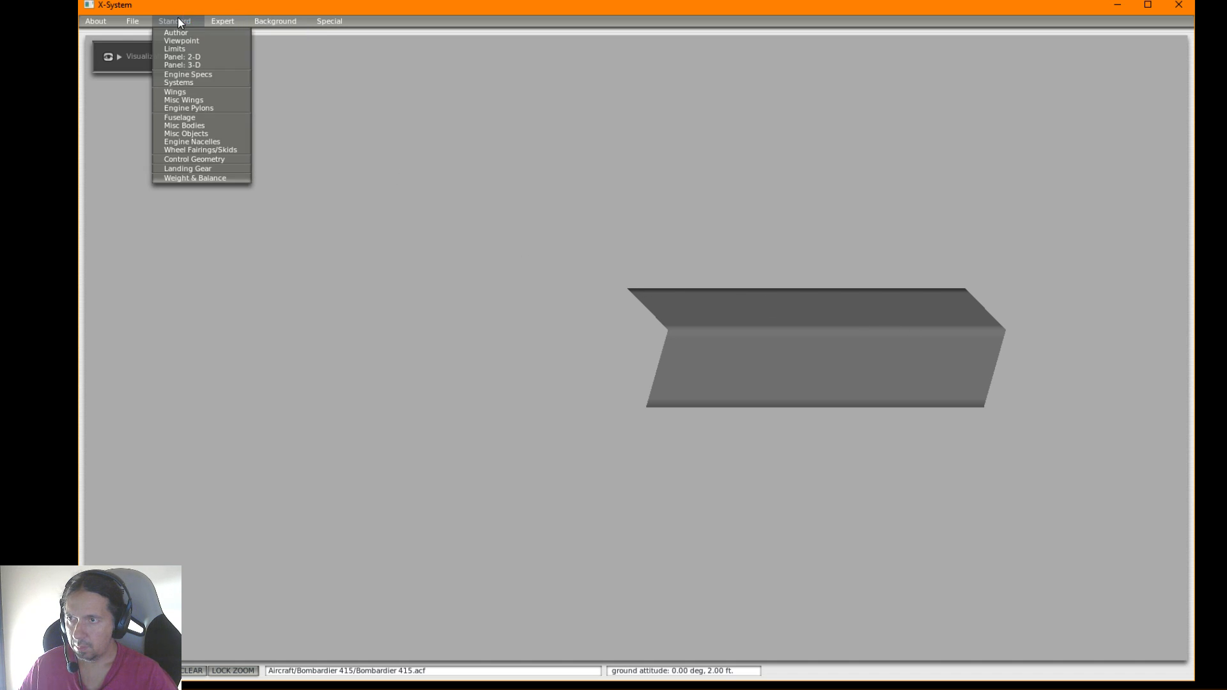
left_click(180, 117)
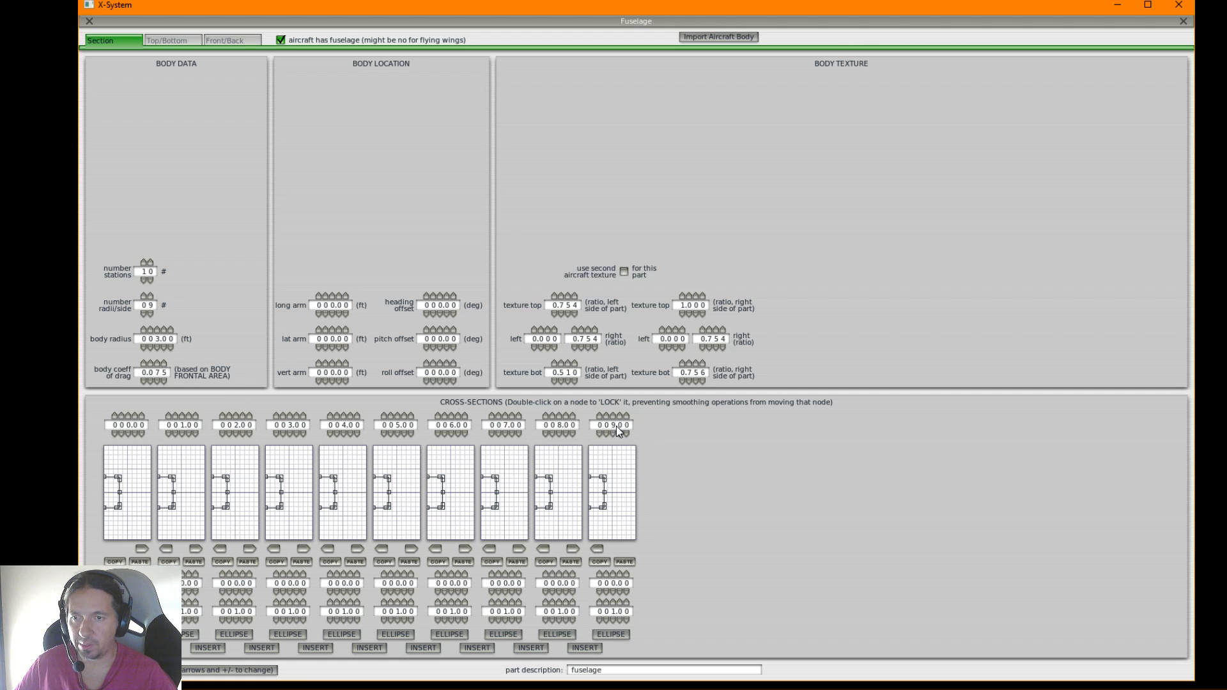
mouse_move(615, 426)
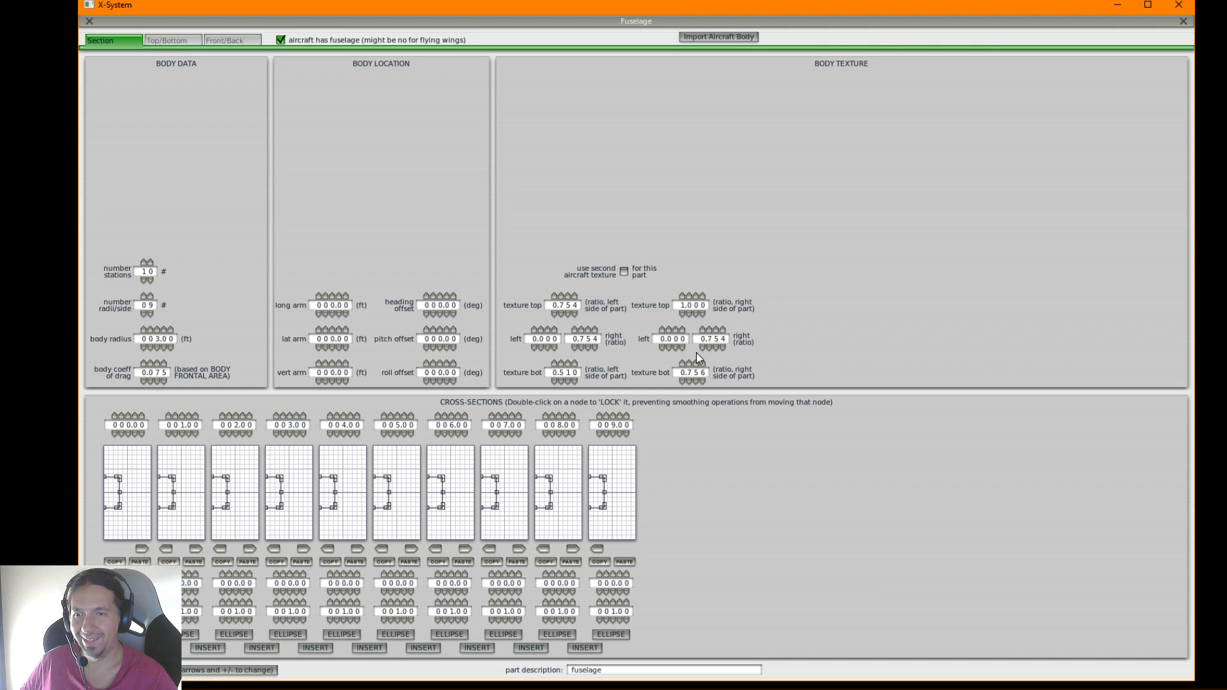
left_click(160, 347)
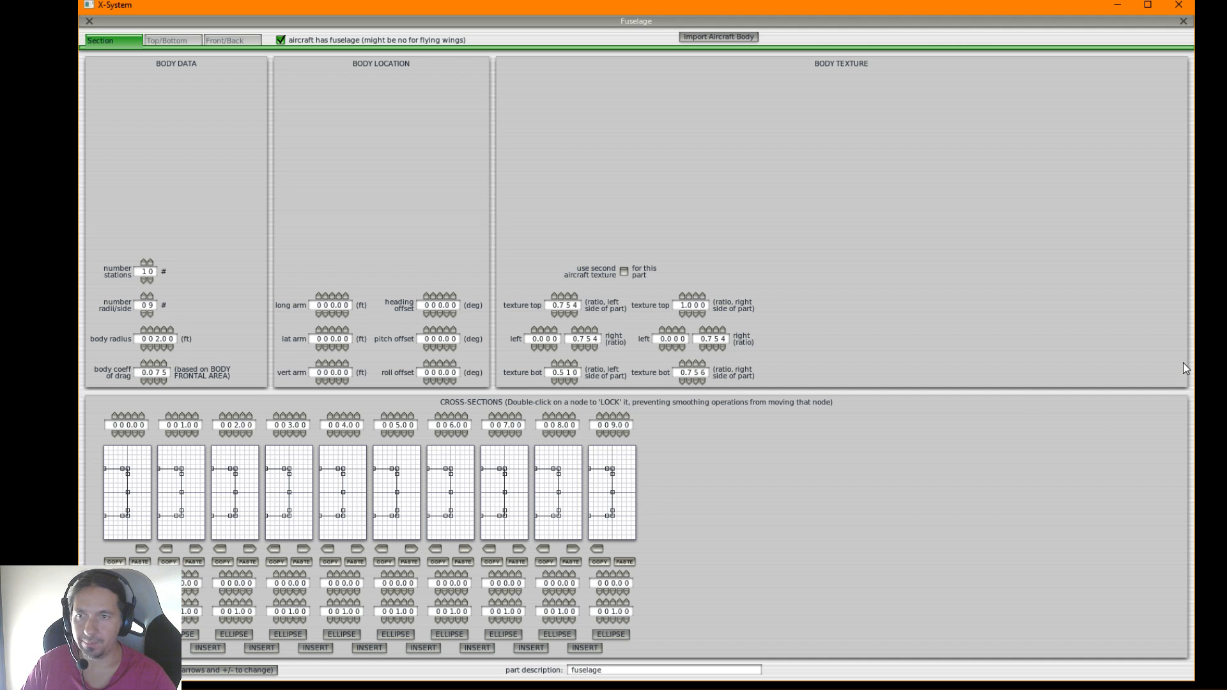
Switch to the Bombardier 415 Wikipedia page in Chrome and look up the aircraft's length in the specifications
key("alt+Tab")
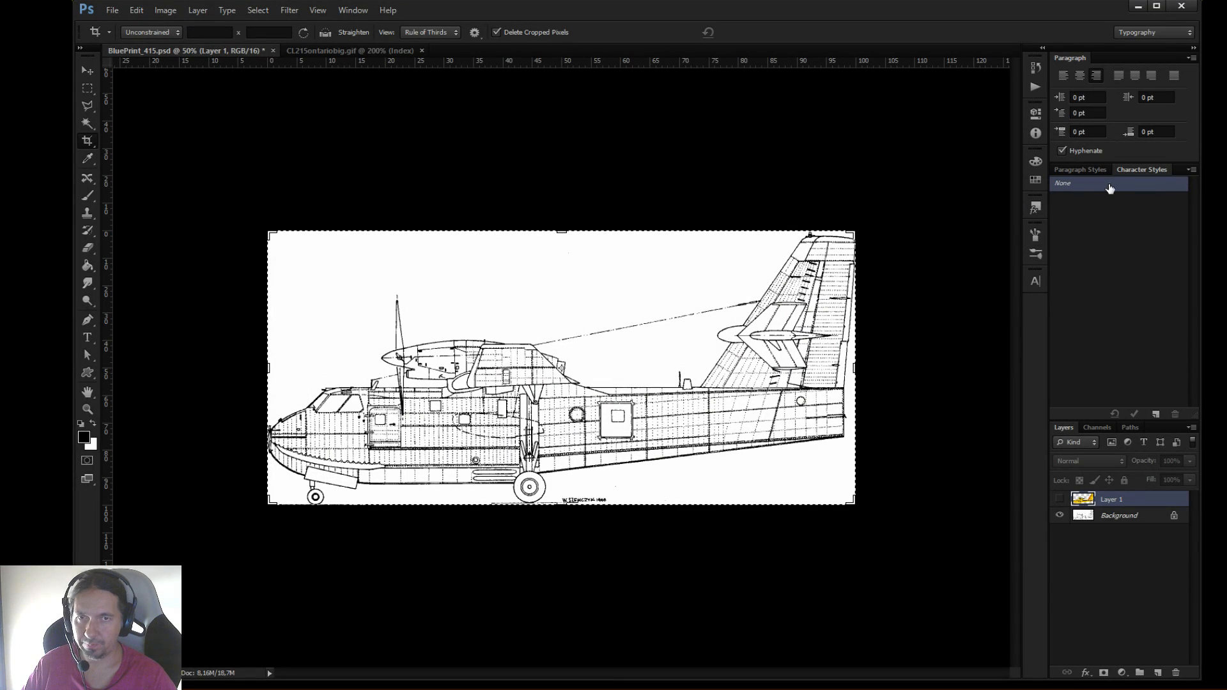
left_click(1138, 6)
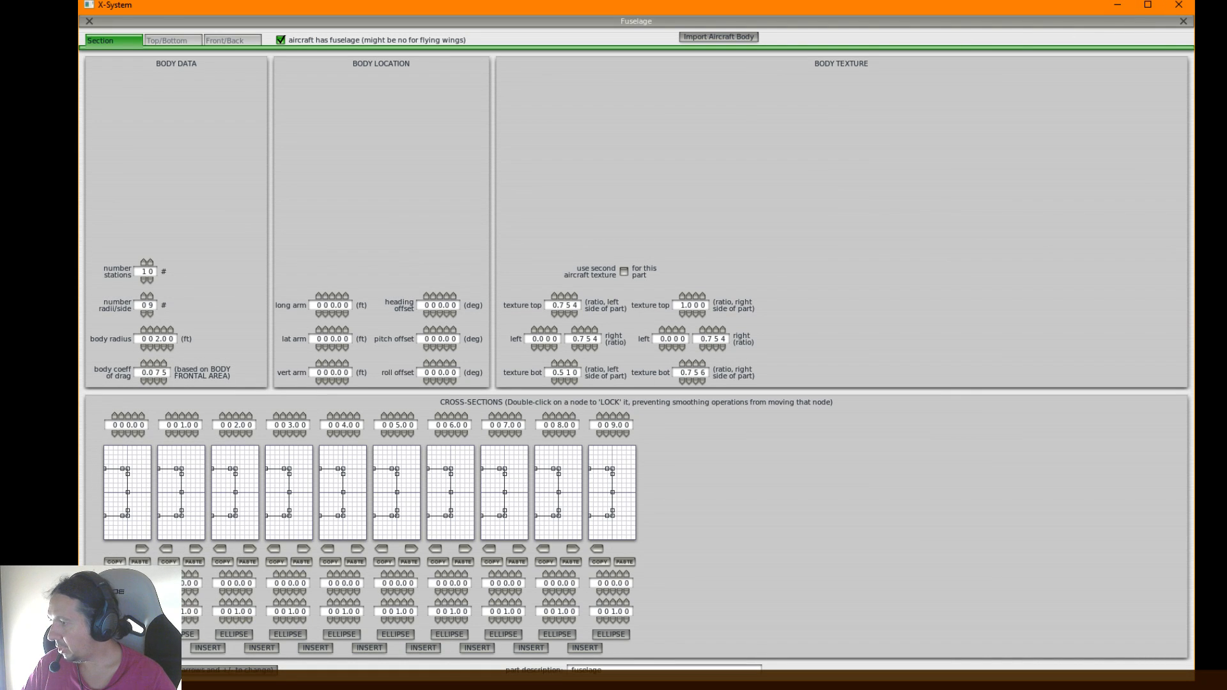
left_click(96, 679)
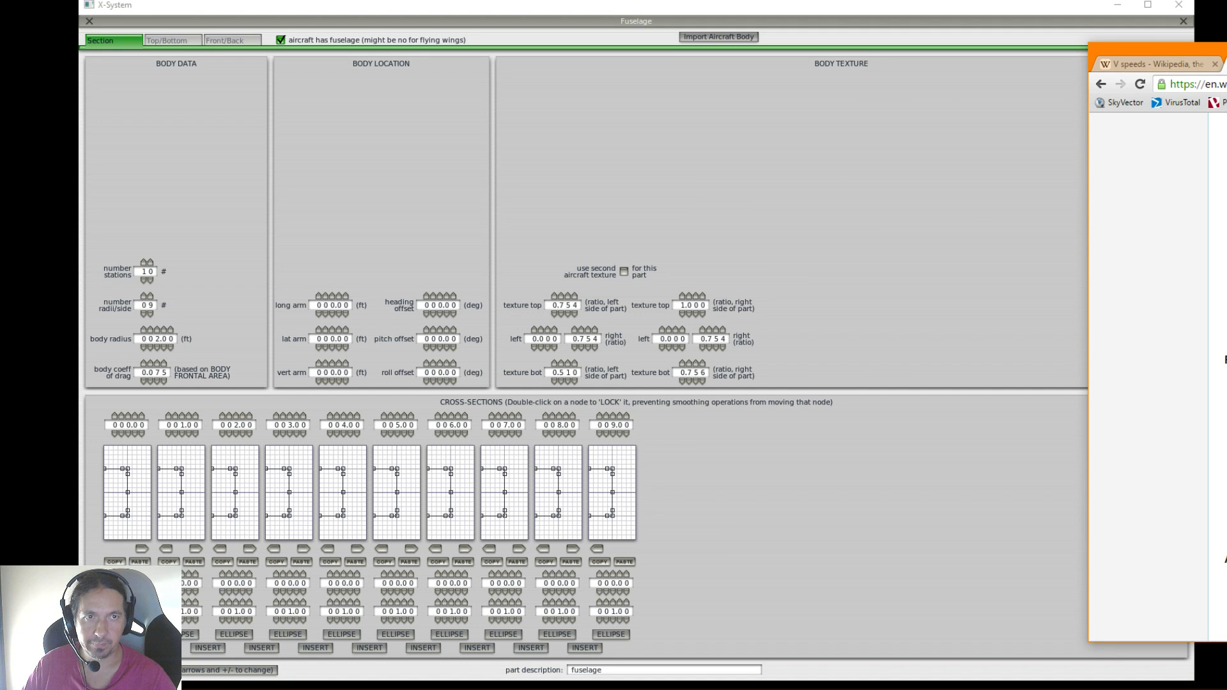
left_click_drag(1226, 48, 696, 47)
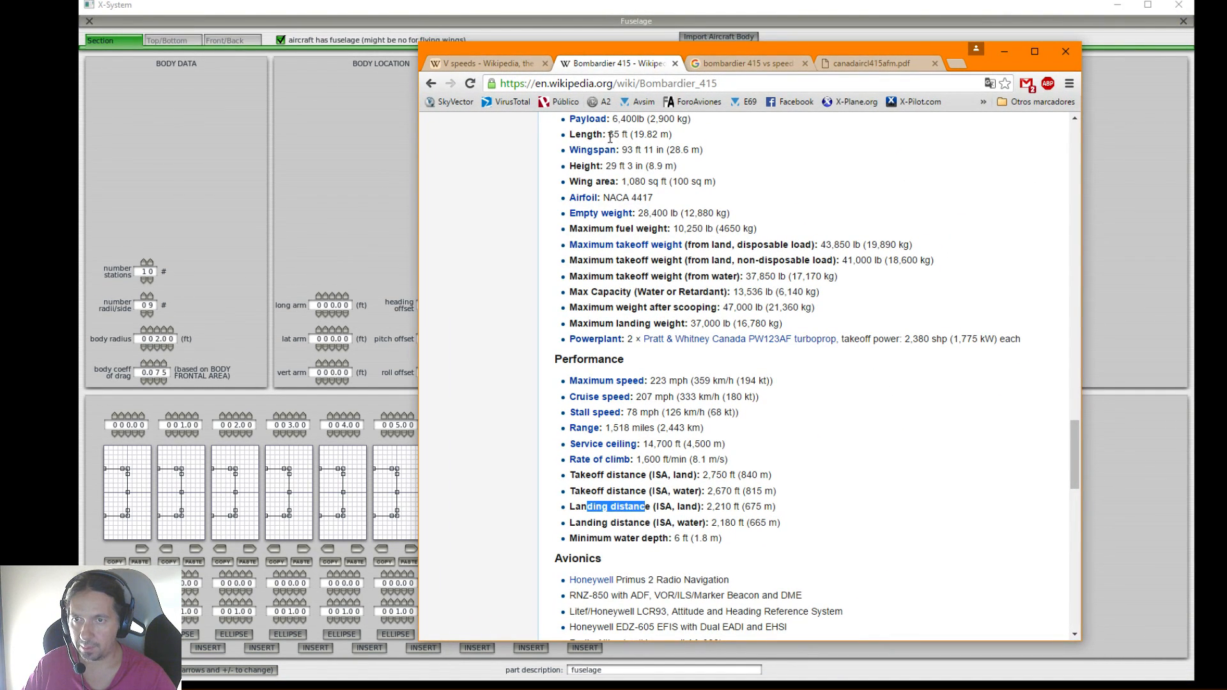
left_click_drag(607, 135, 625, 135)
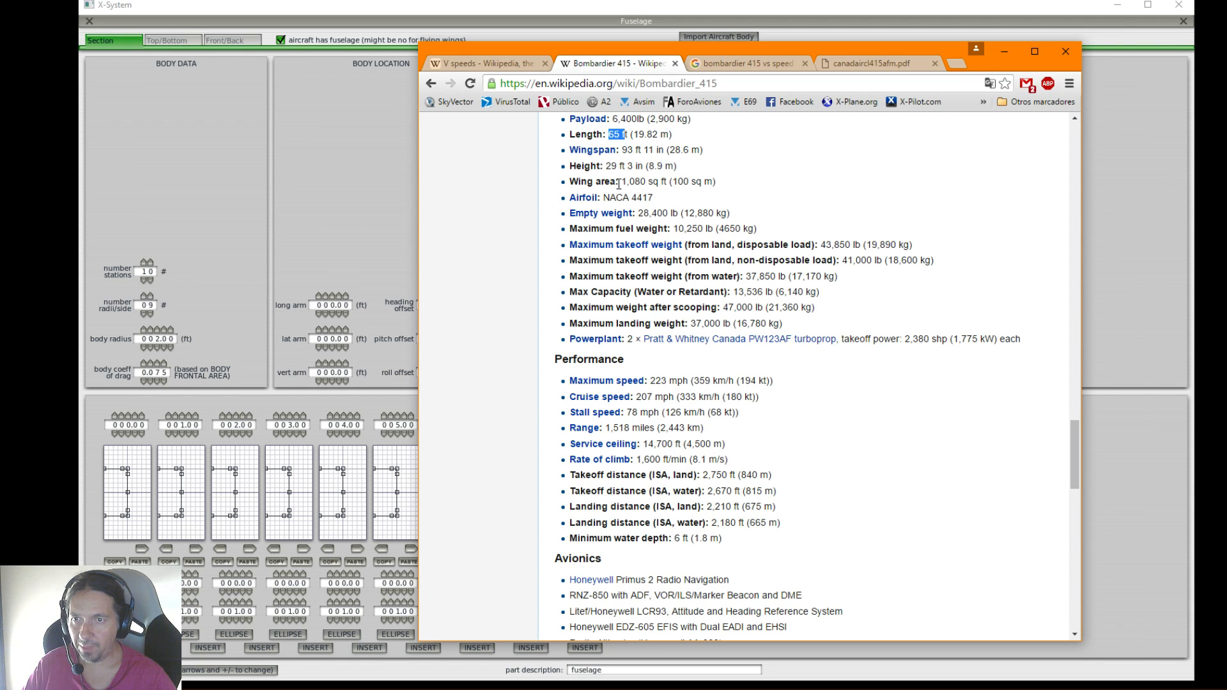
scroll(637, 182, "up", 2)
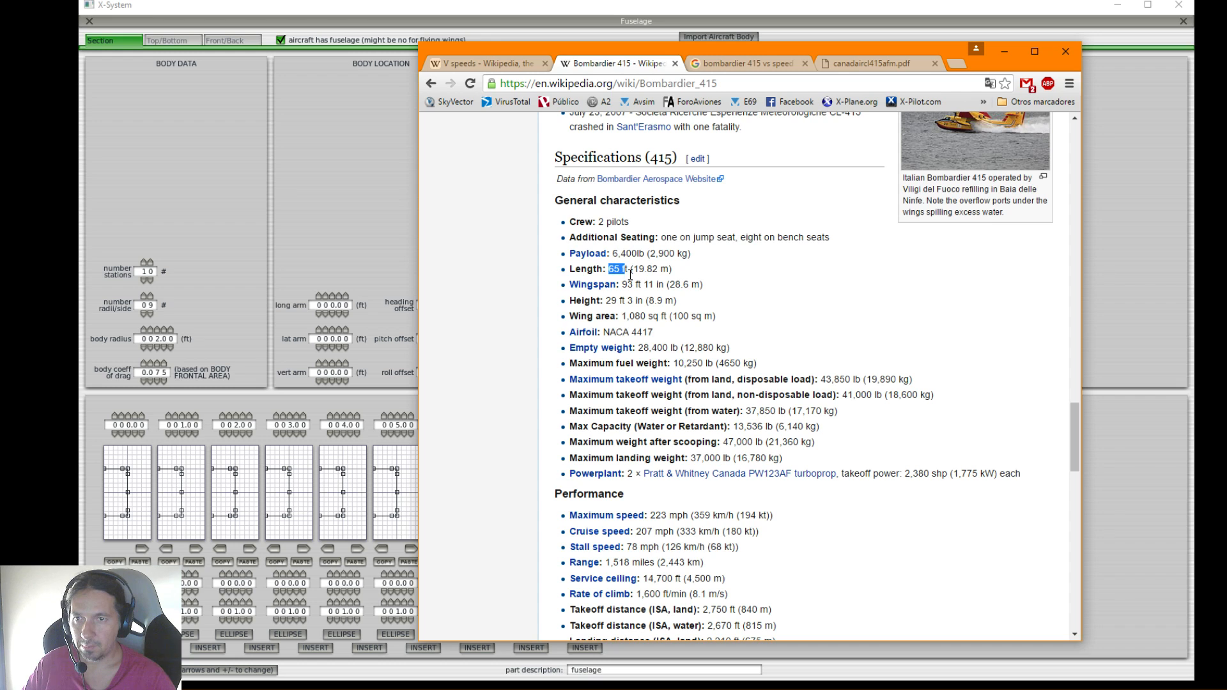
left_click(646, 277)
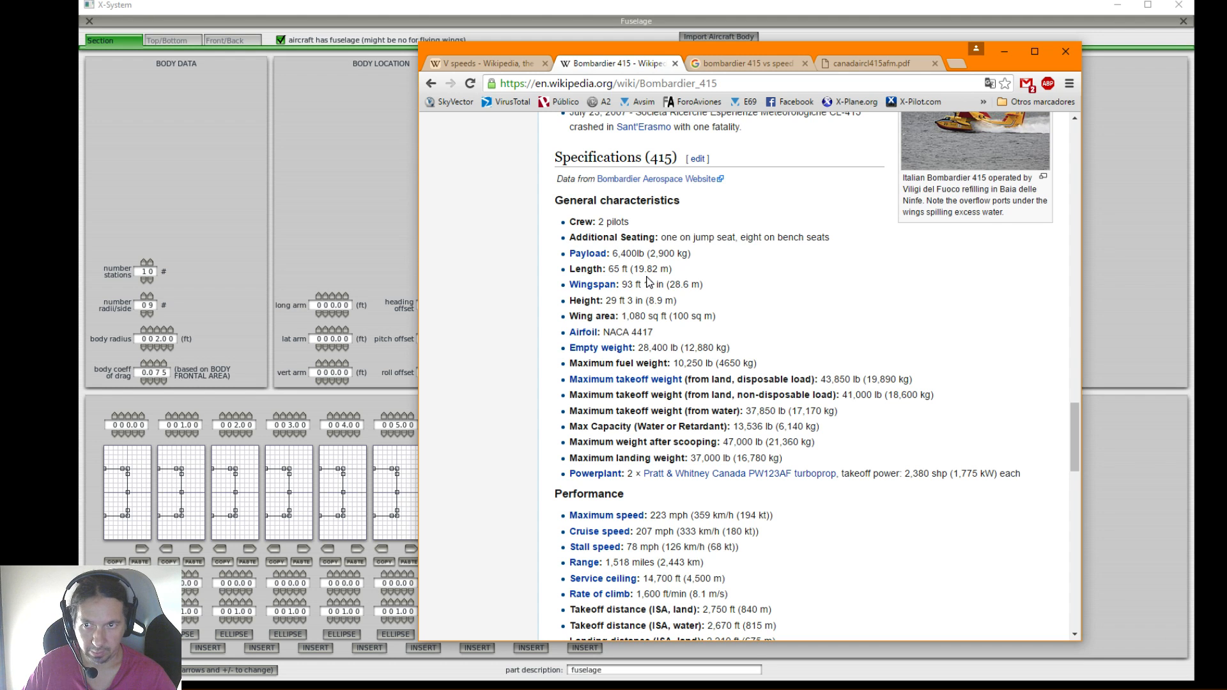
Return to the Fuselage window, set the last cross-section's station to 65.00 ft, and close the window to view the model
left_click(397, 225)
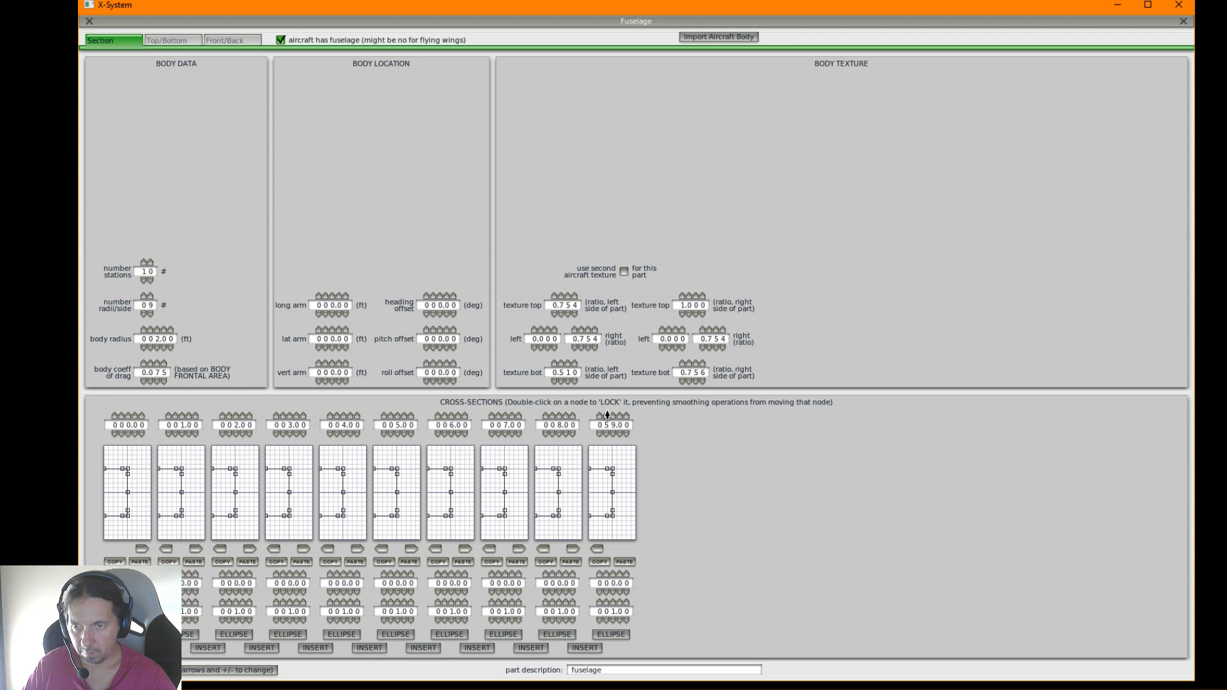
left_click(614, 434)
left_click(613, 434)
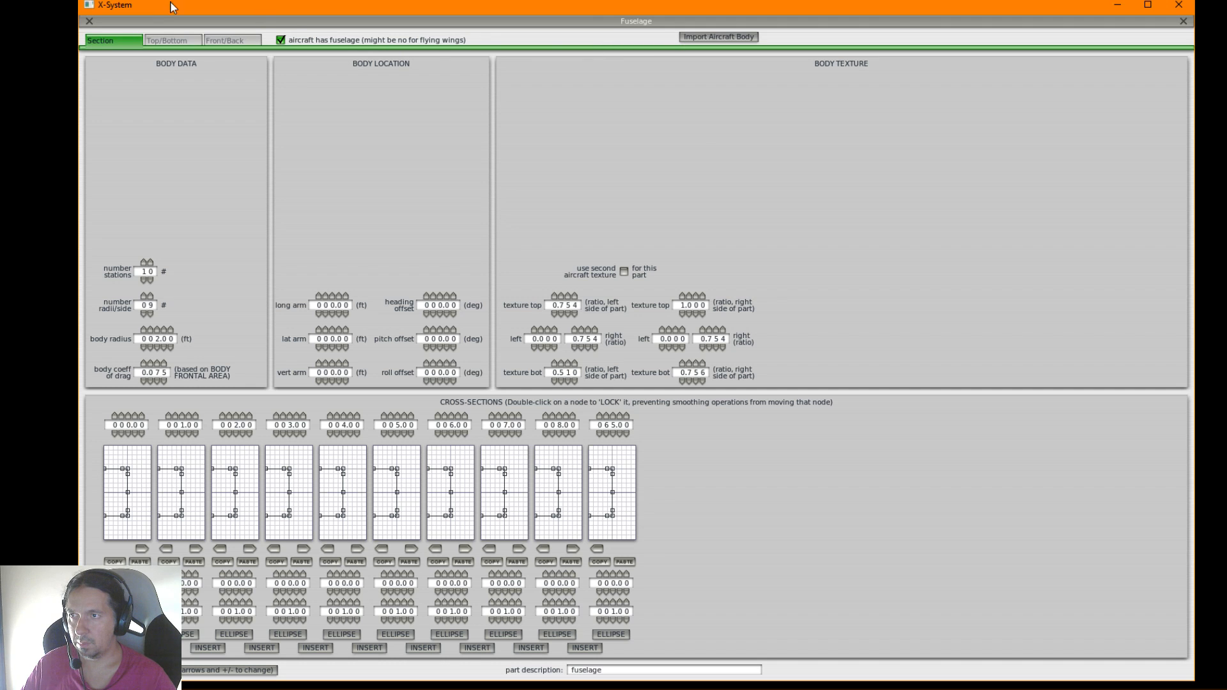
left_click(90, 22)
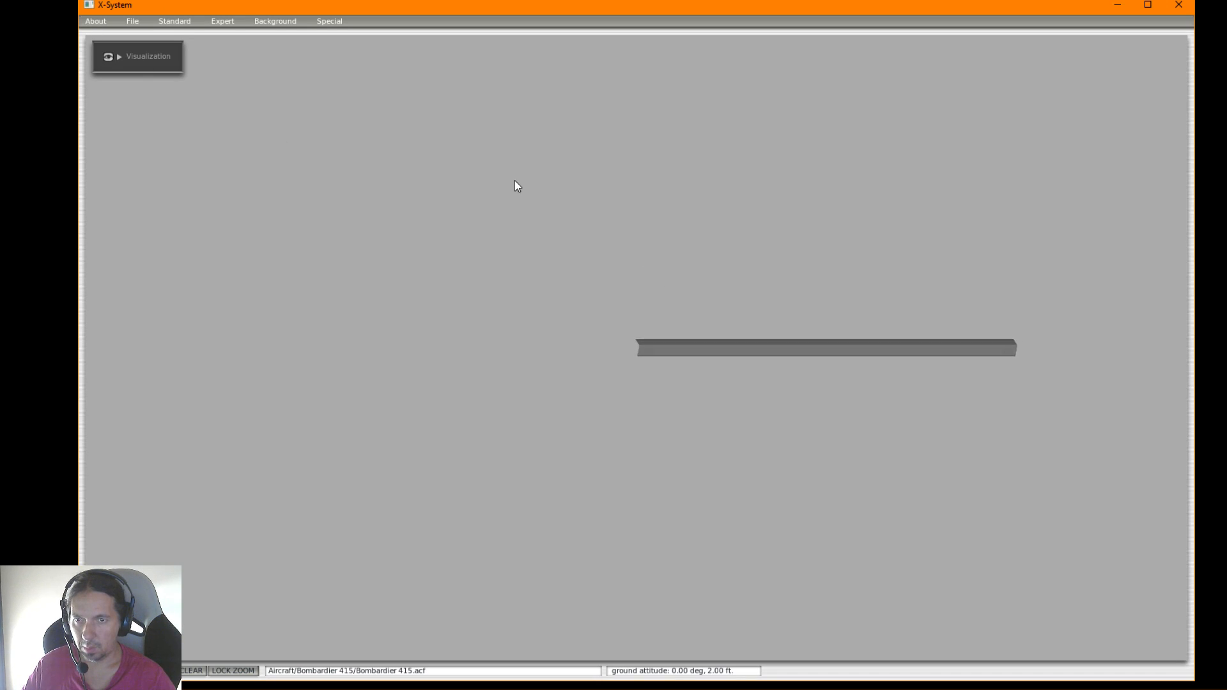
Request opening another aircraft and save the changes to Bombardier 415.acf first
left_click(132, 22)
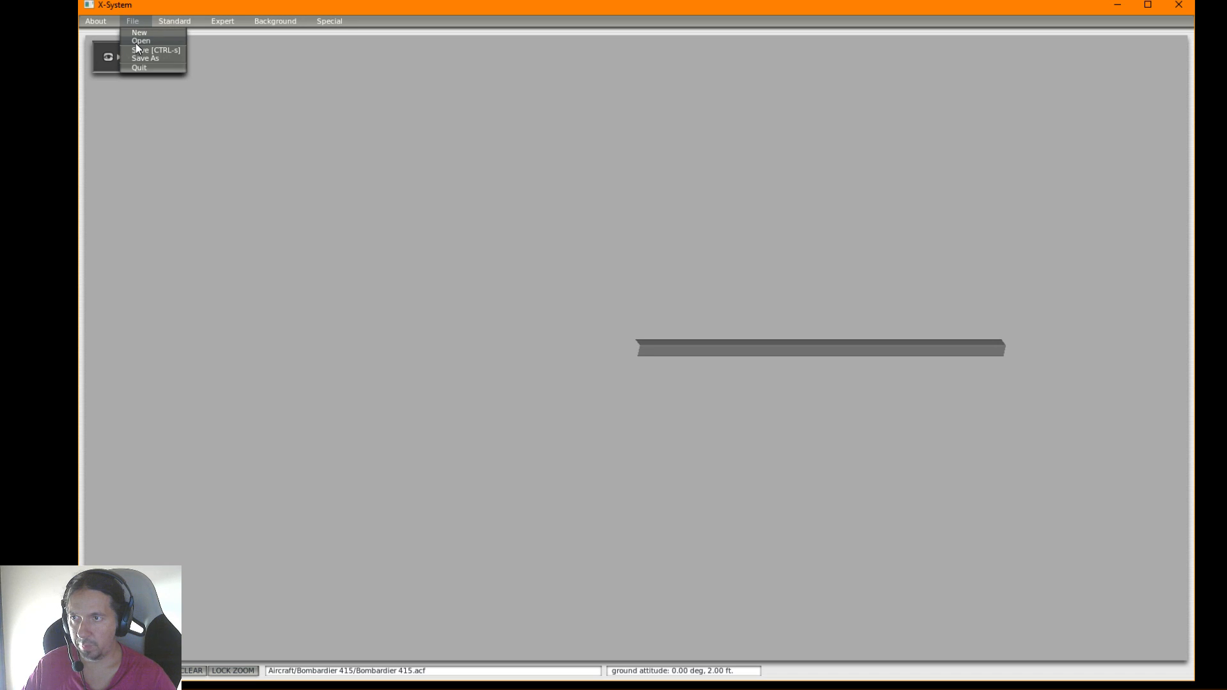
left_click(137, 50)
left_click(130, 20)
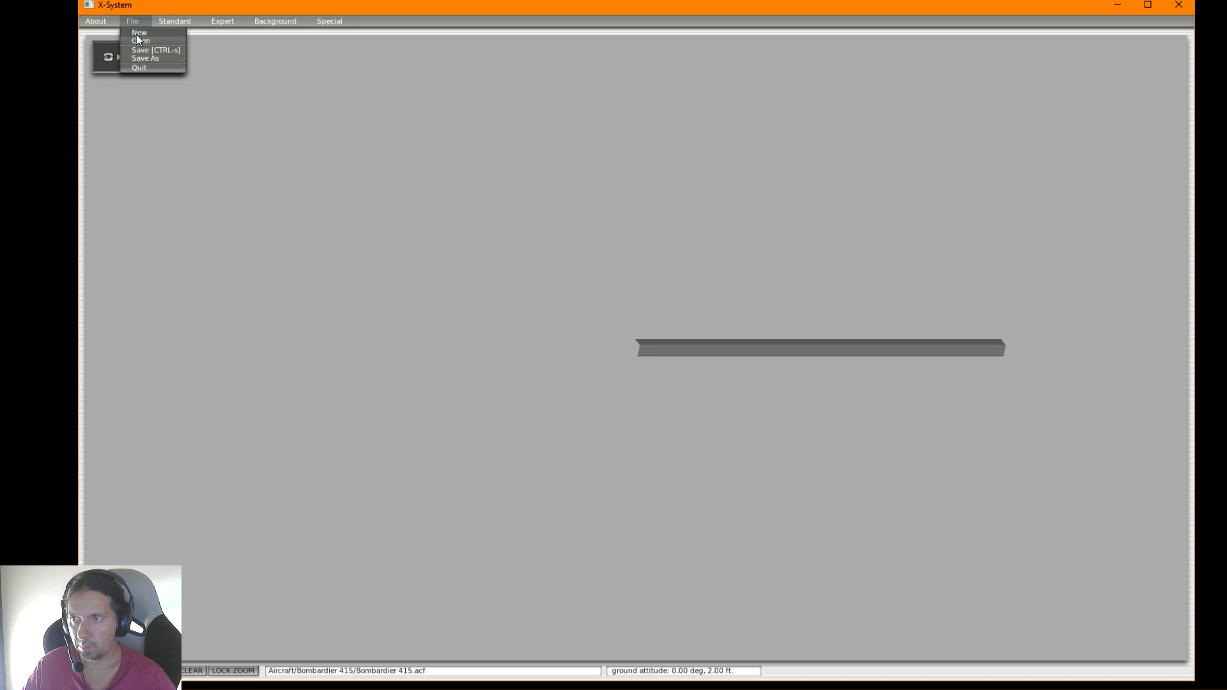
left_click(136, 34)
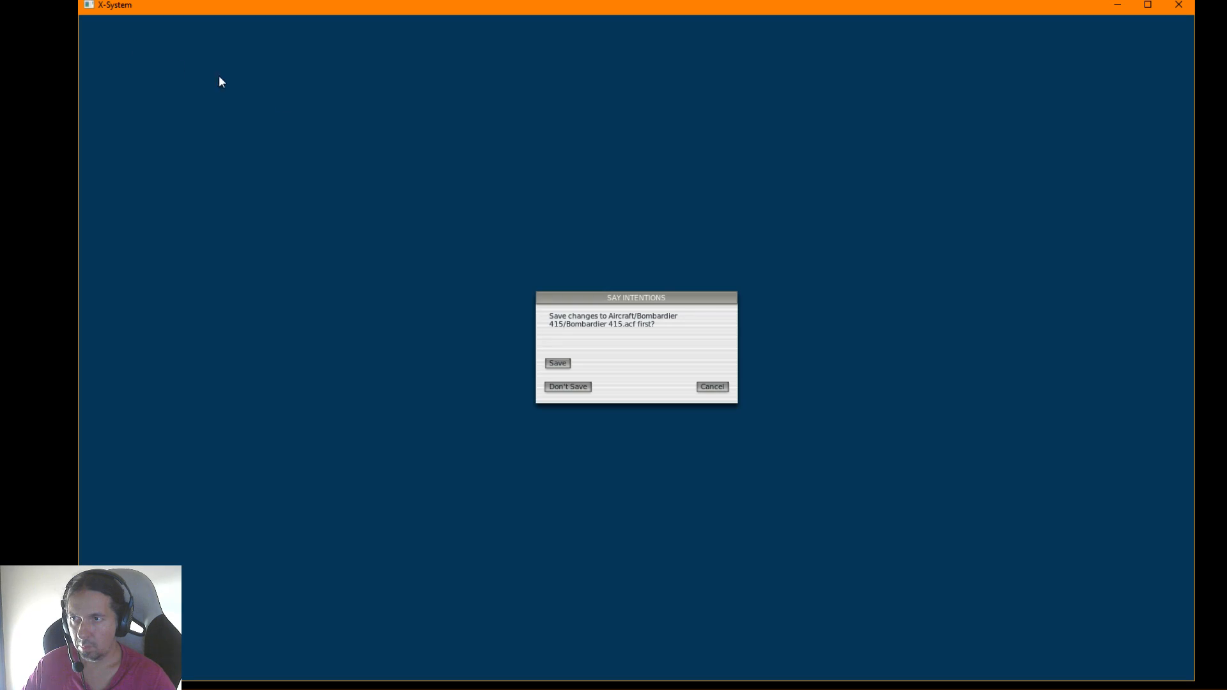
left_click(557, 363)
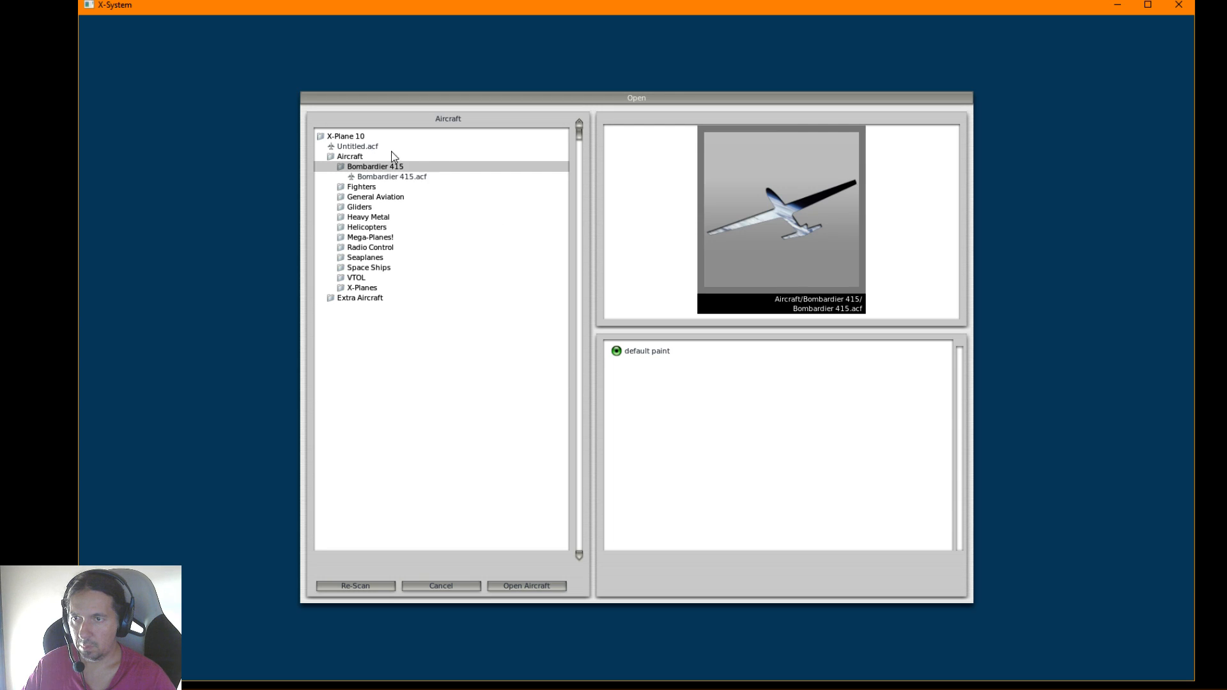
Open the 747-400 United.acf aircraft from the B747-400 United folder under Heavy Metal
left_click(369, 217)
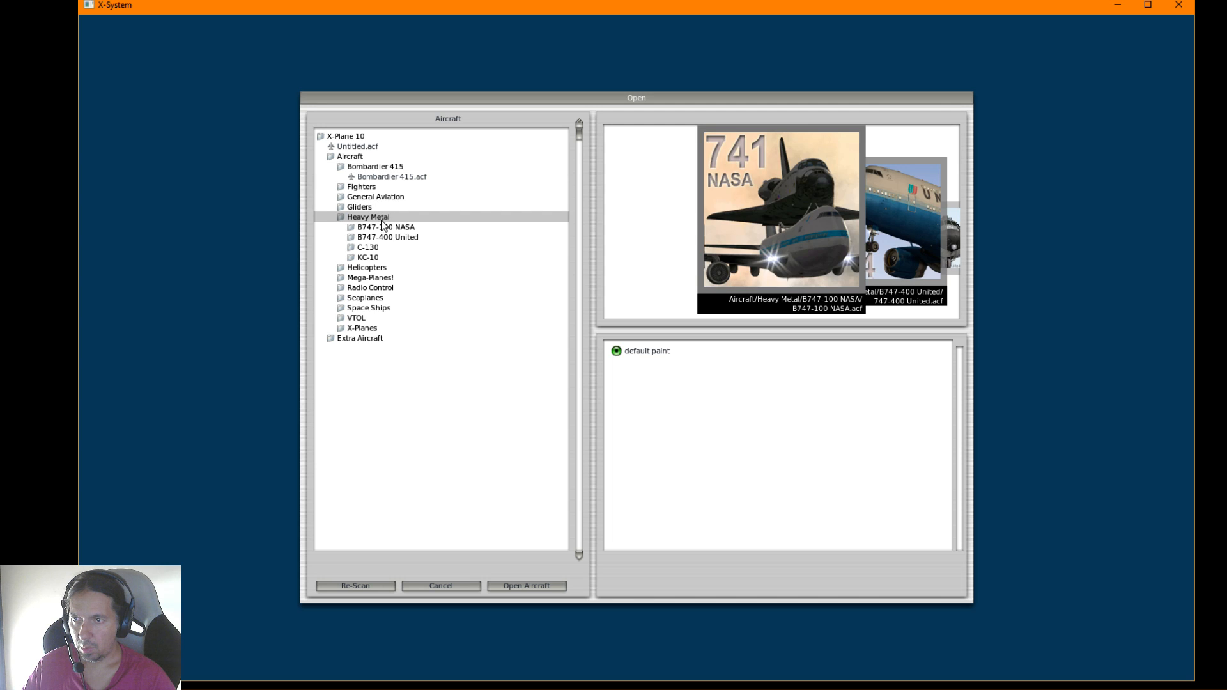
left_click(382, 237)
left_click(386, 248)
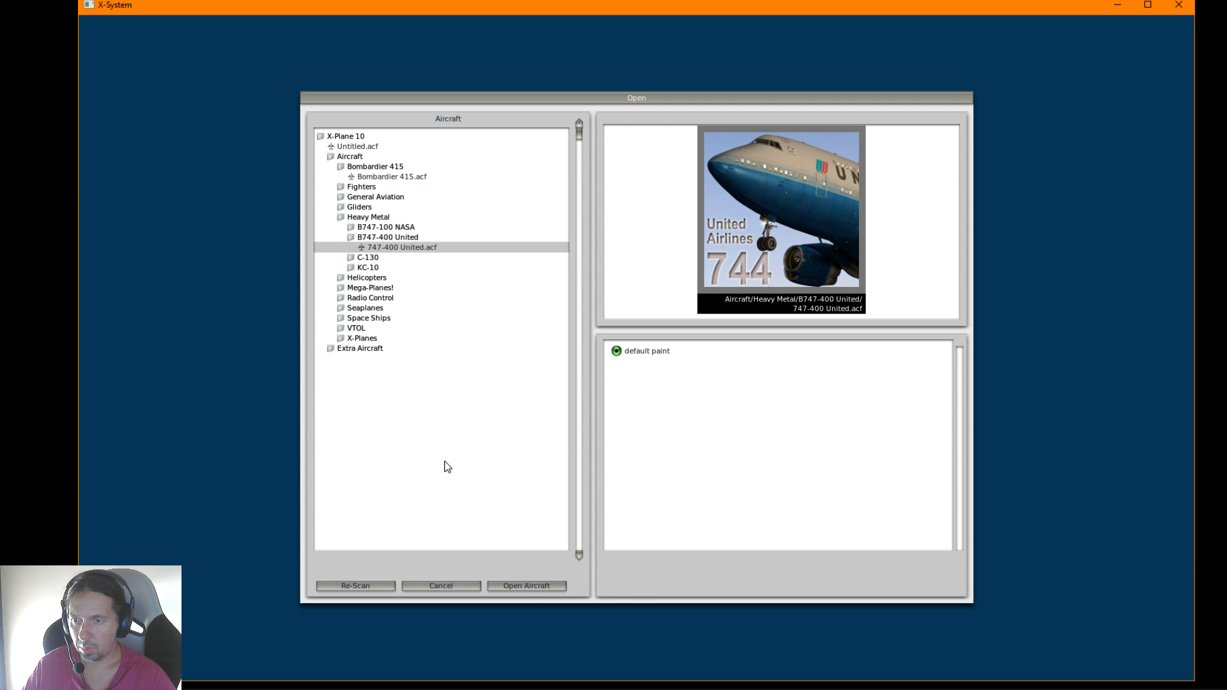
left_click(527, 586)
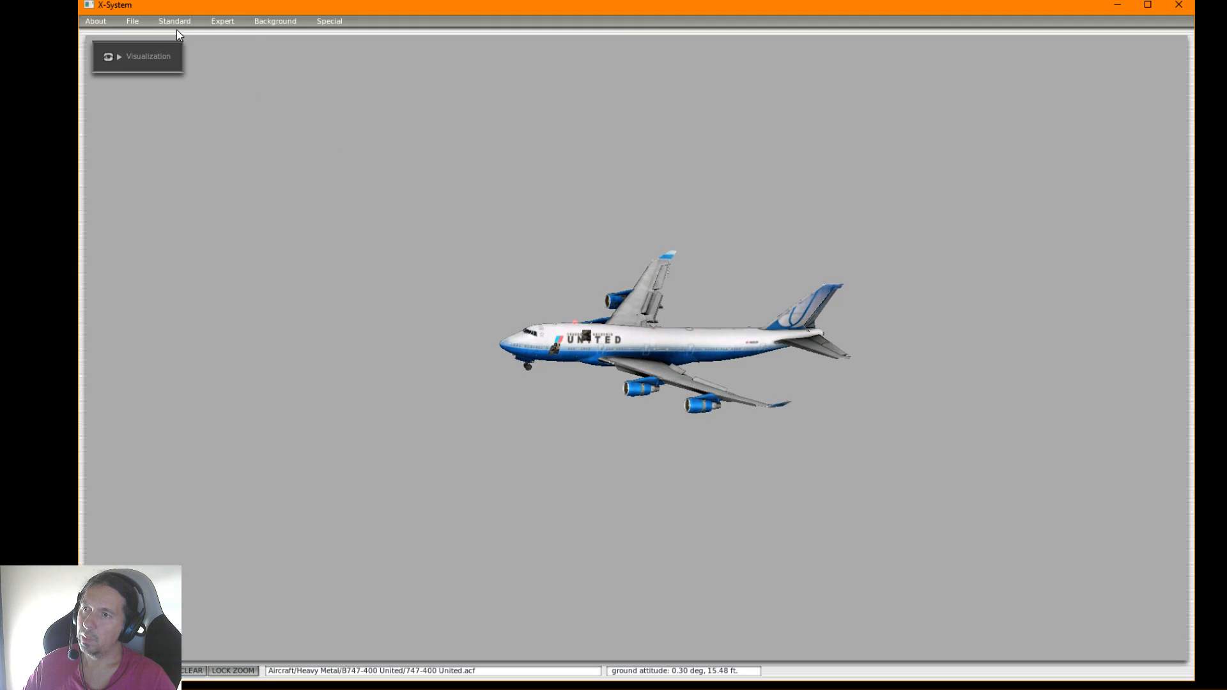
Examine the 747's fuselage cross-sections, its top, side and bottom outlines, and its front and back views
left_click(175, 22)
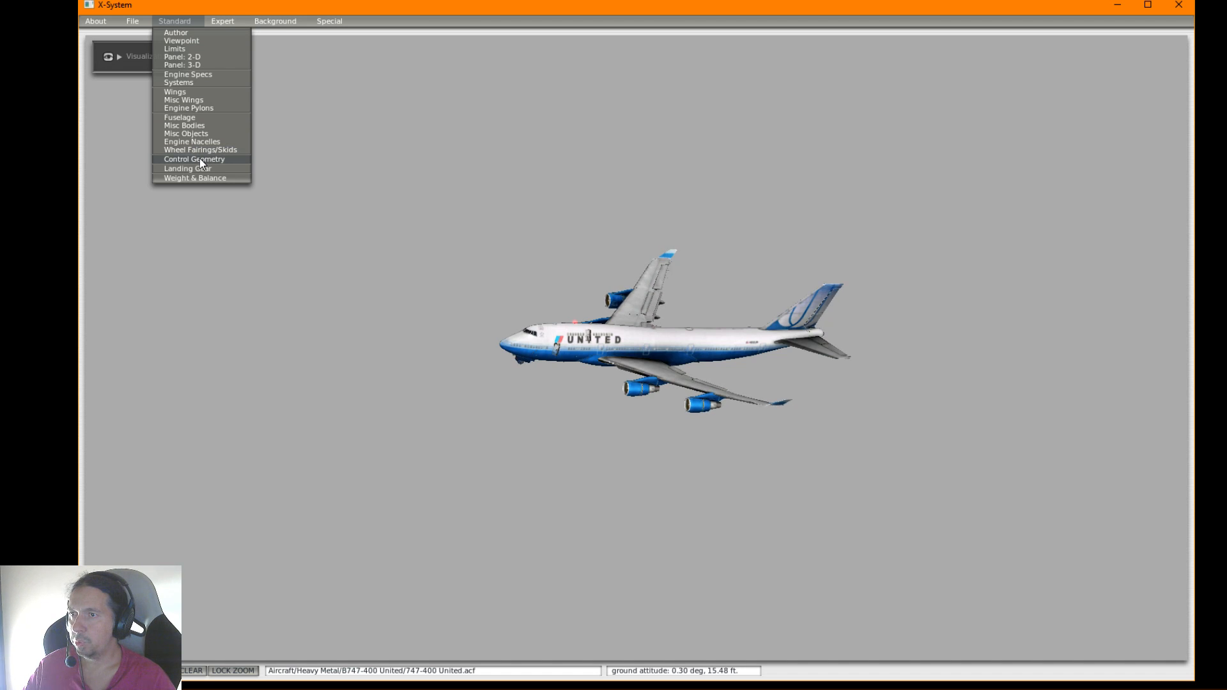
left_click(190, 119)
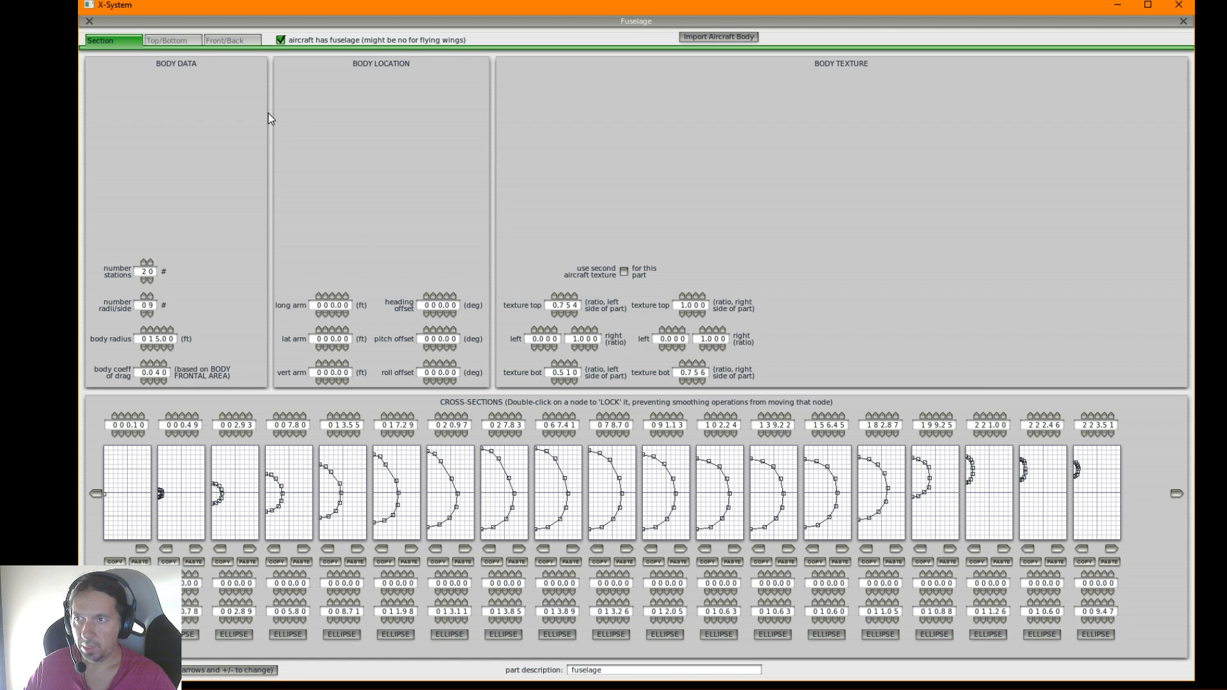
left_click(169, 41)
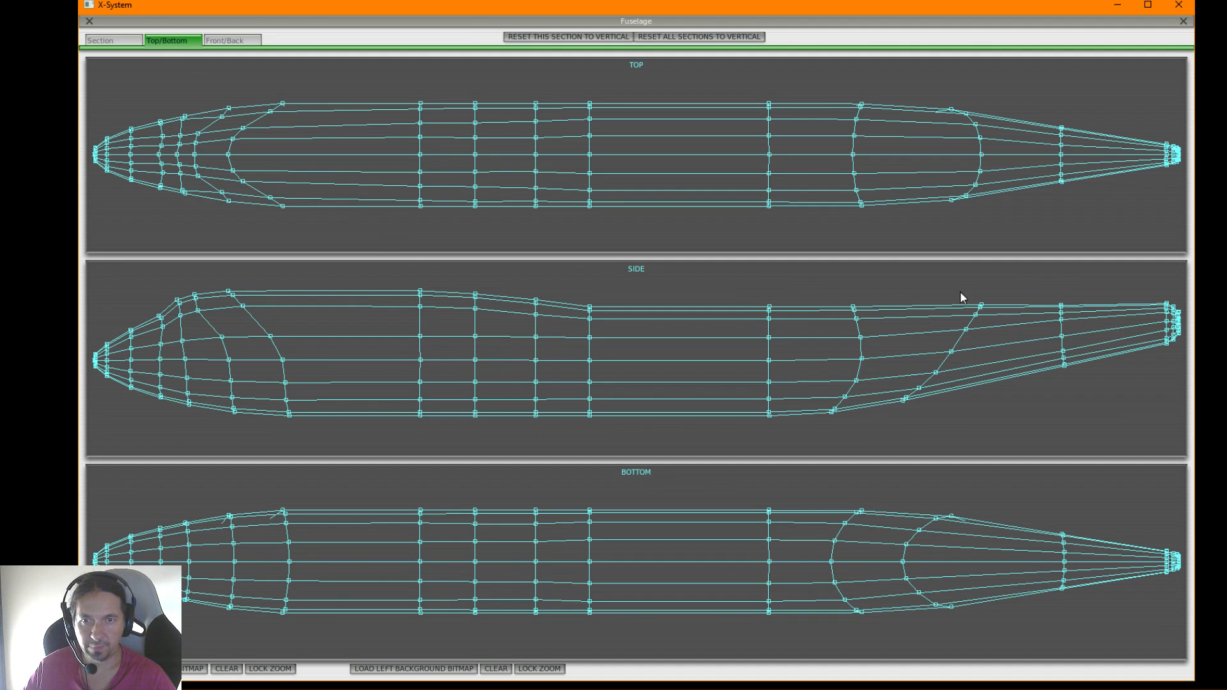
left_click(237, 41)
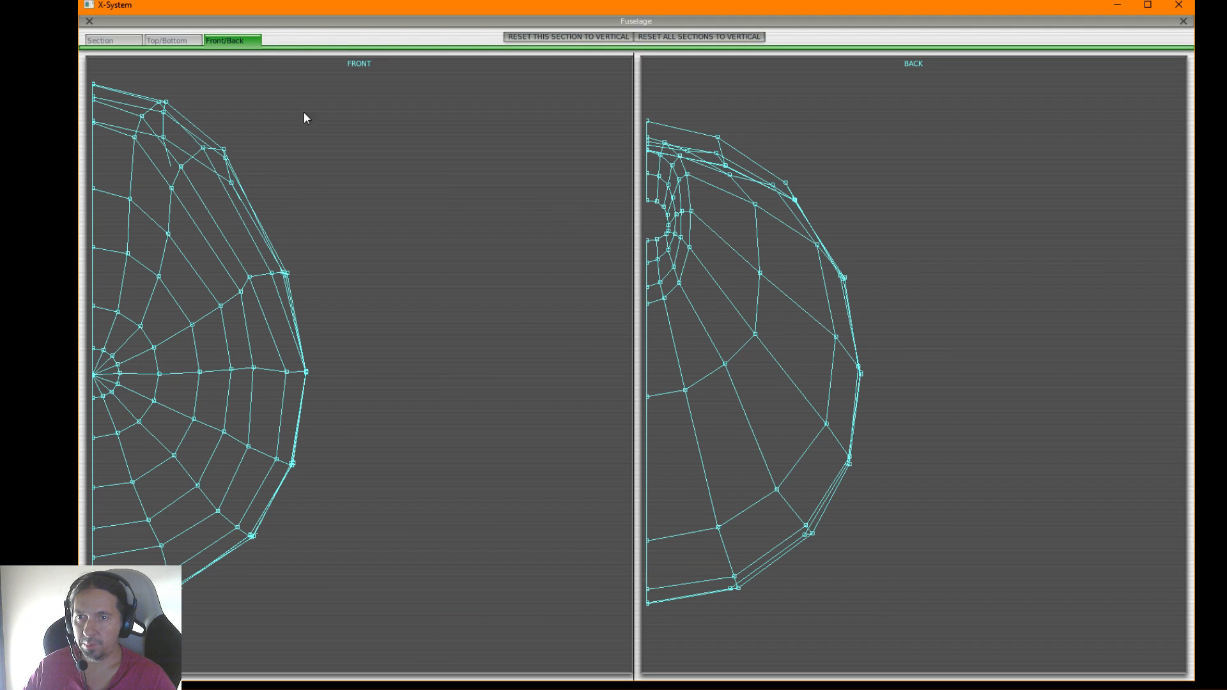
left_click(110, 40)
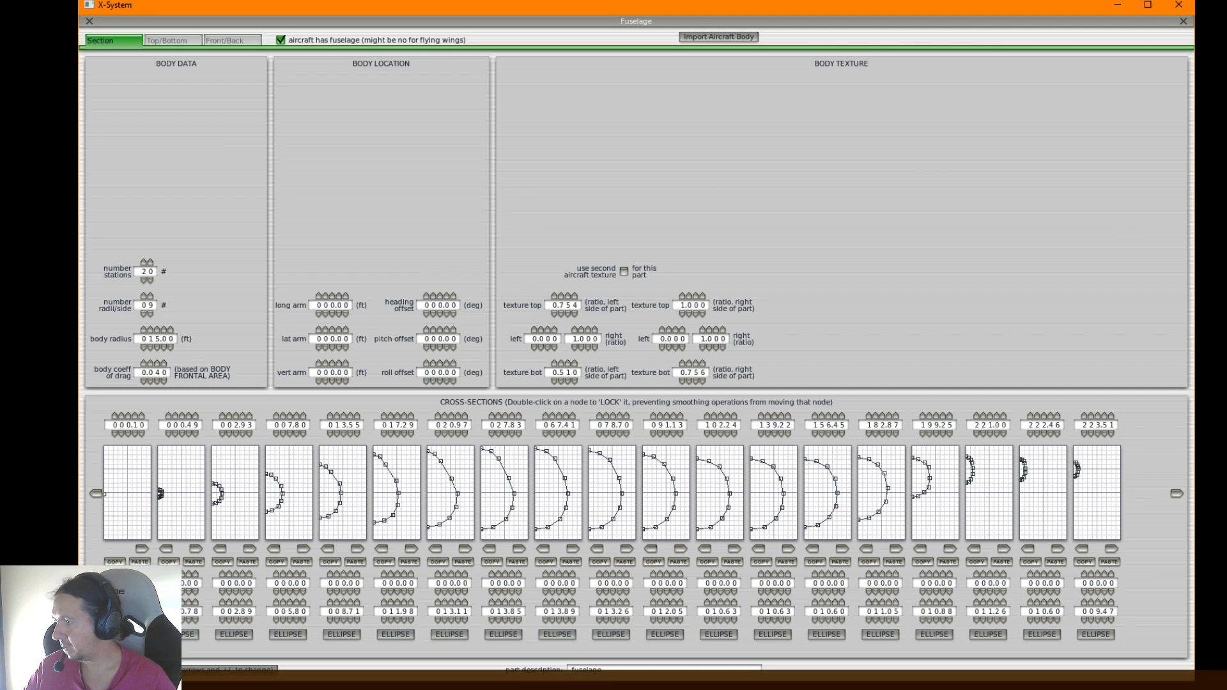
Switch to the web browser and search Google for "747 wikipedia"
left_click(121, 679)
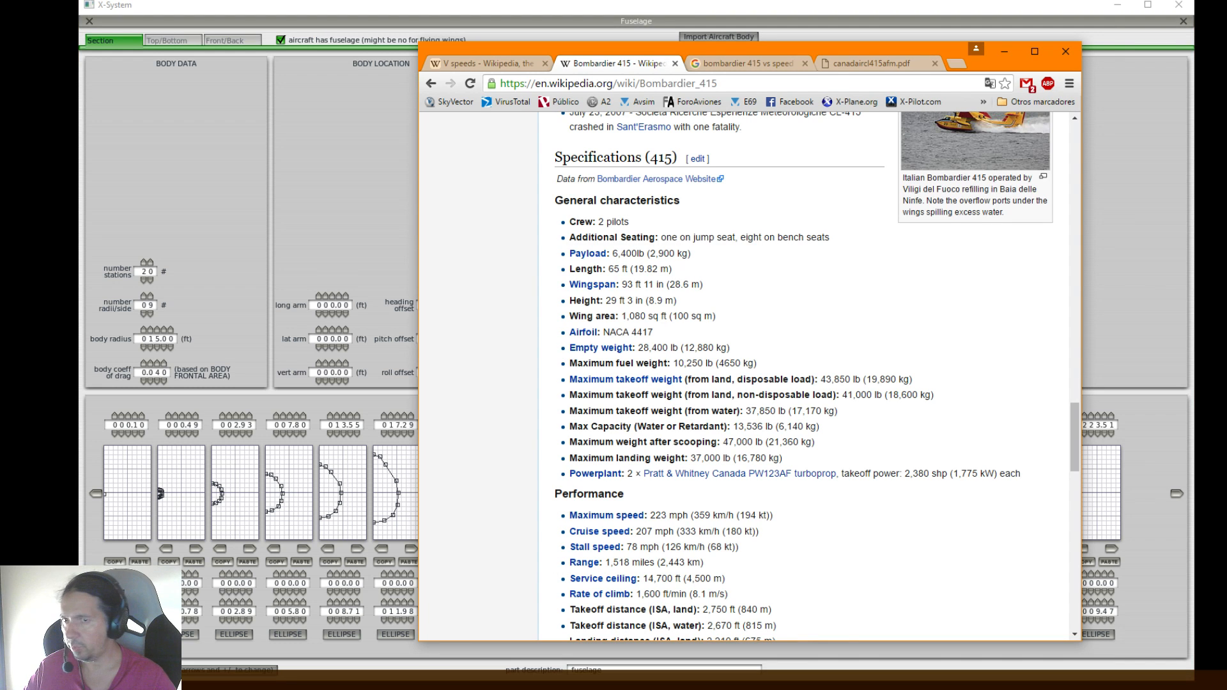
left_click(710, 64)
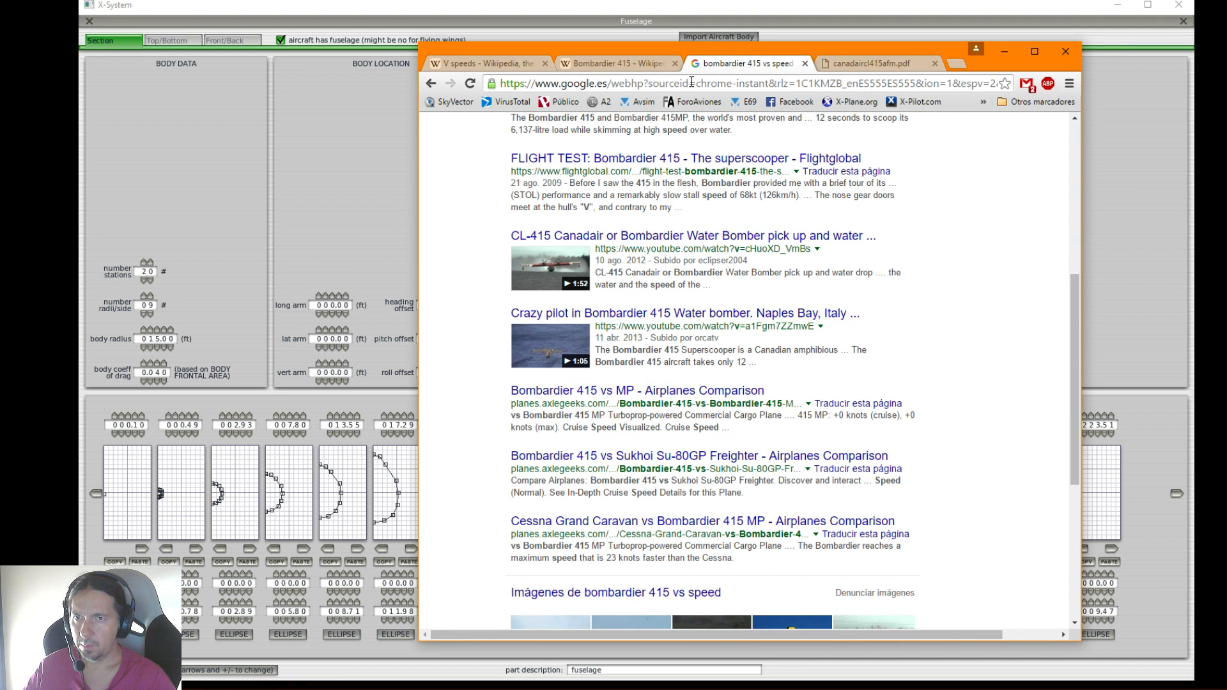
left_click(692, 84)
type("747")
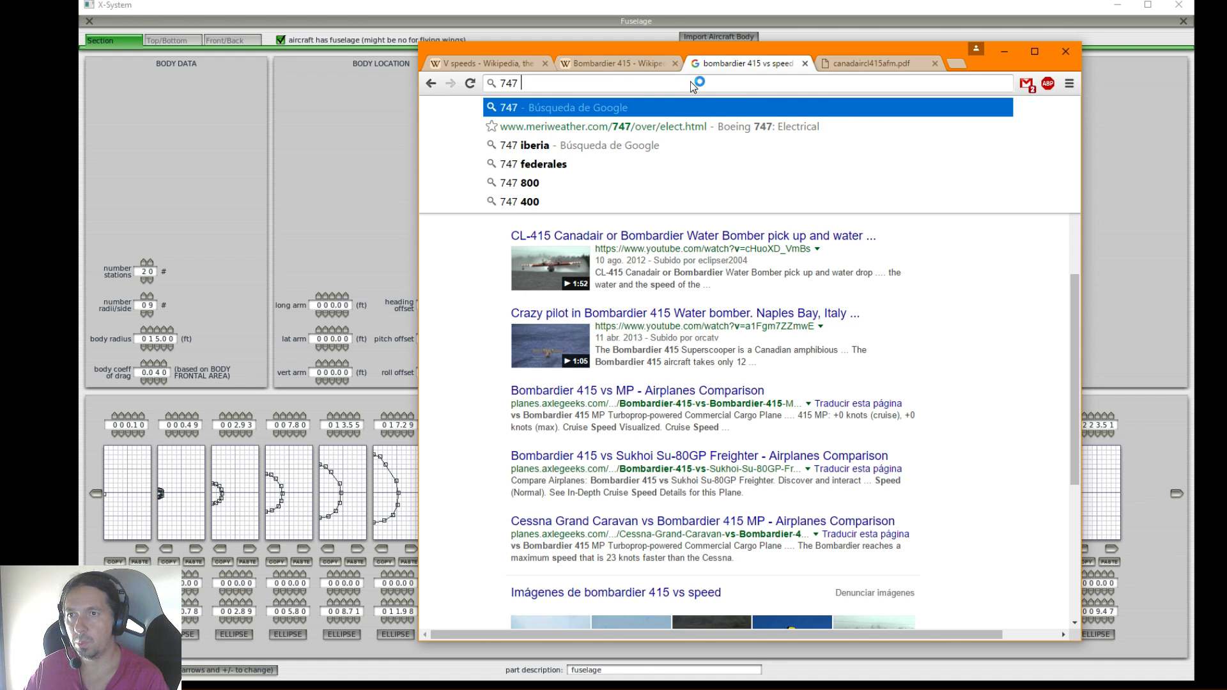
type(" wi")
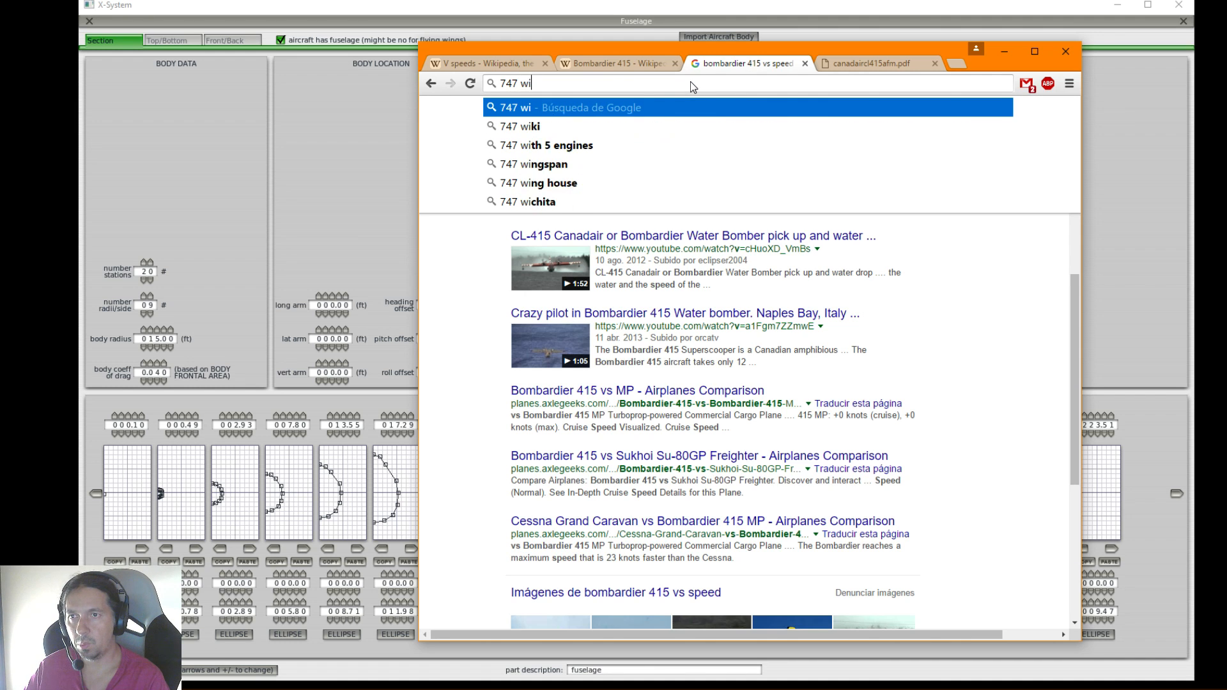
type("kipedia")
key("Return")
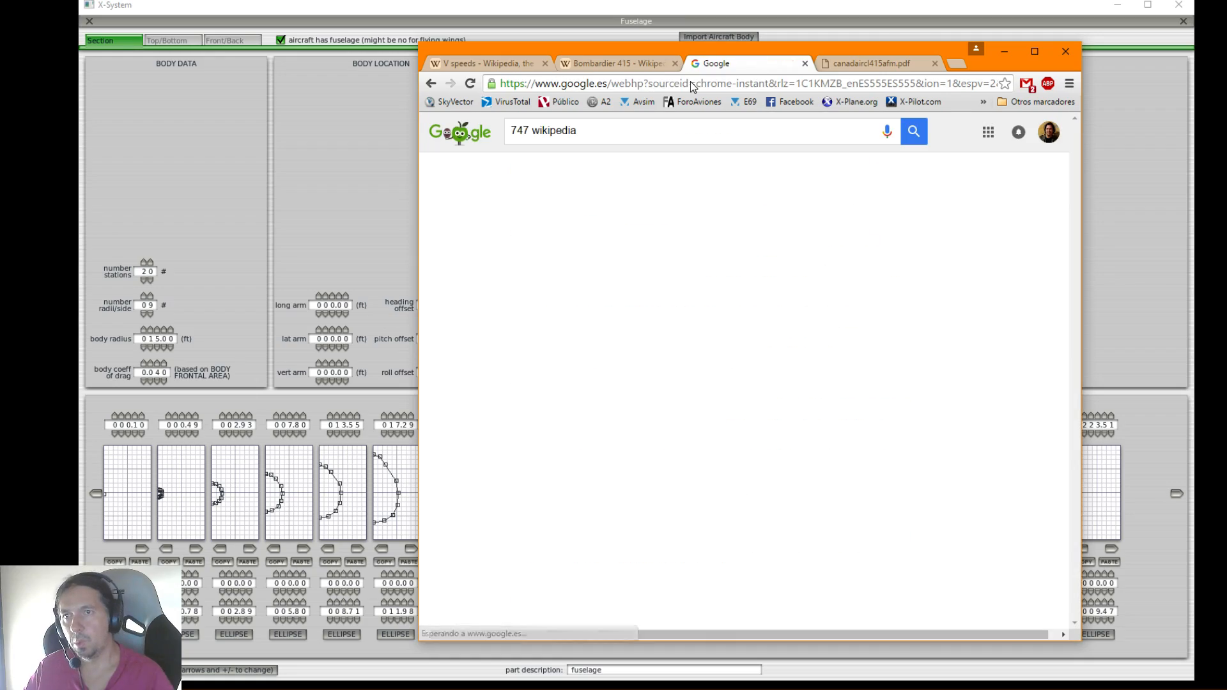
Open the Spanish Wikipedia article on the Boeing 747 and look for the aircraft length in its specifications
left_click(609, 246)
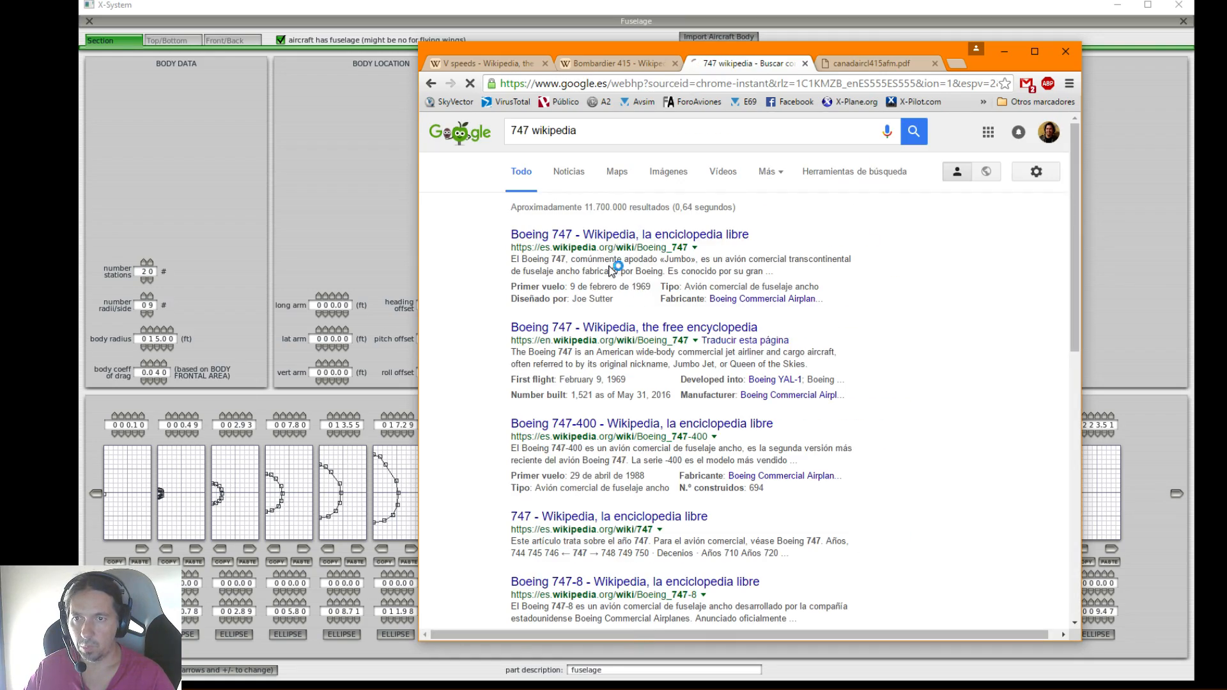
scroll(625, 327, "down", 5)
scroll(625, 328, "down", 20)
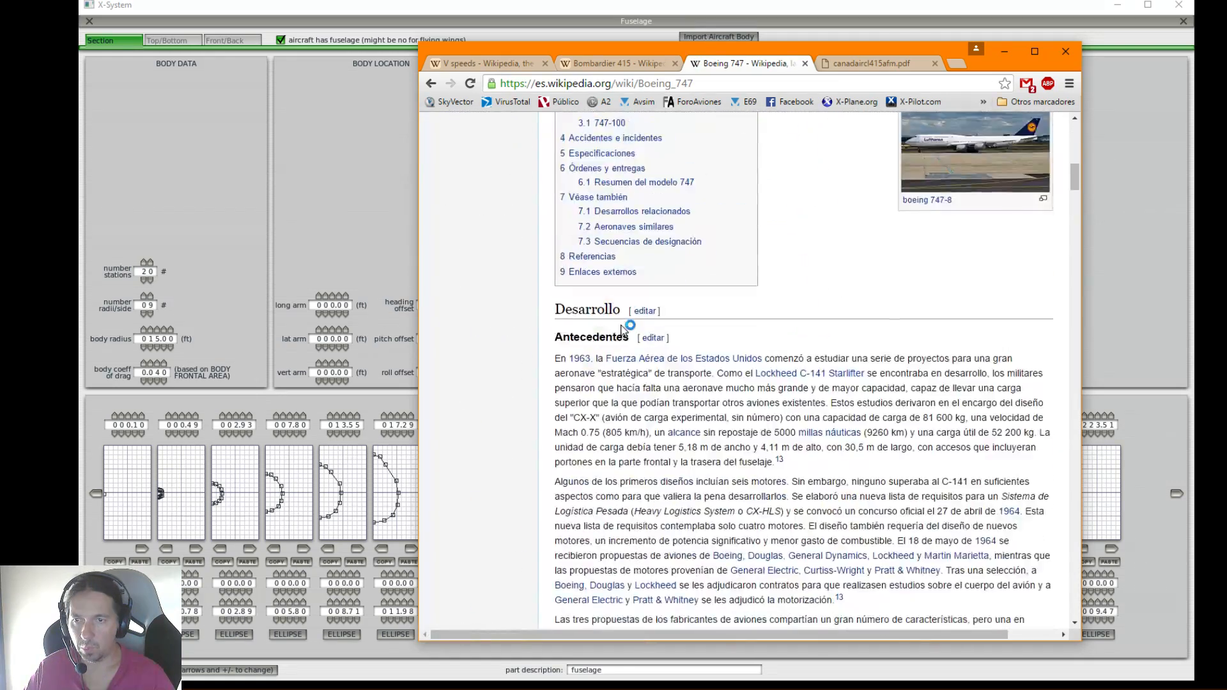
scroll(622, 326, "down", 20)
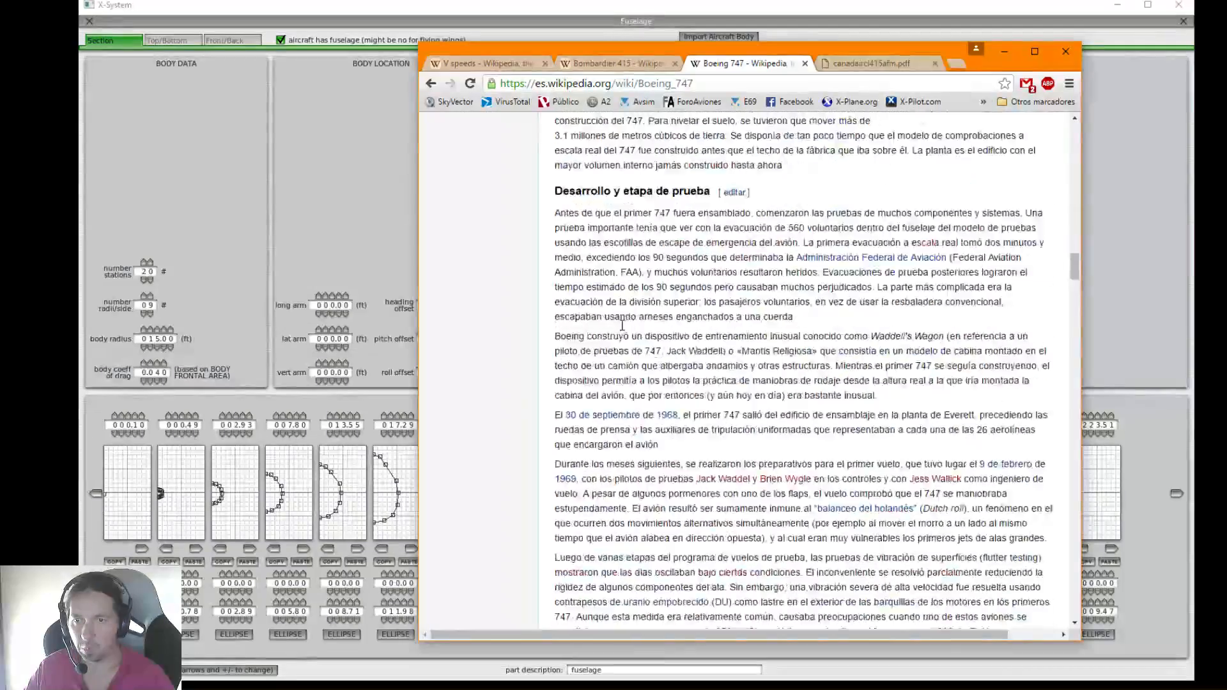
scroll(622, 326, "down", 20)
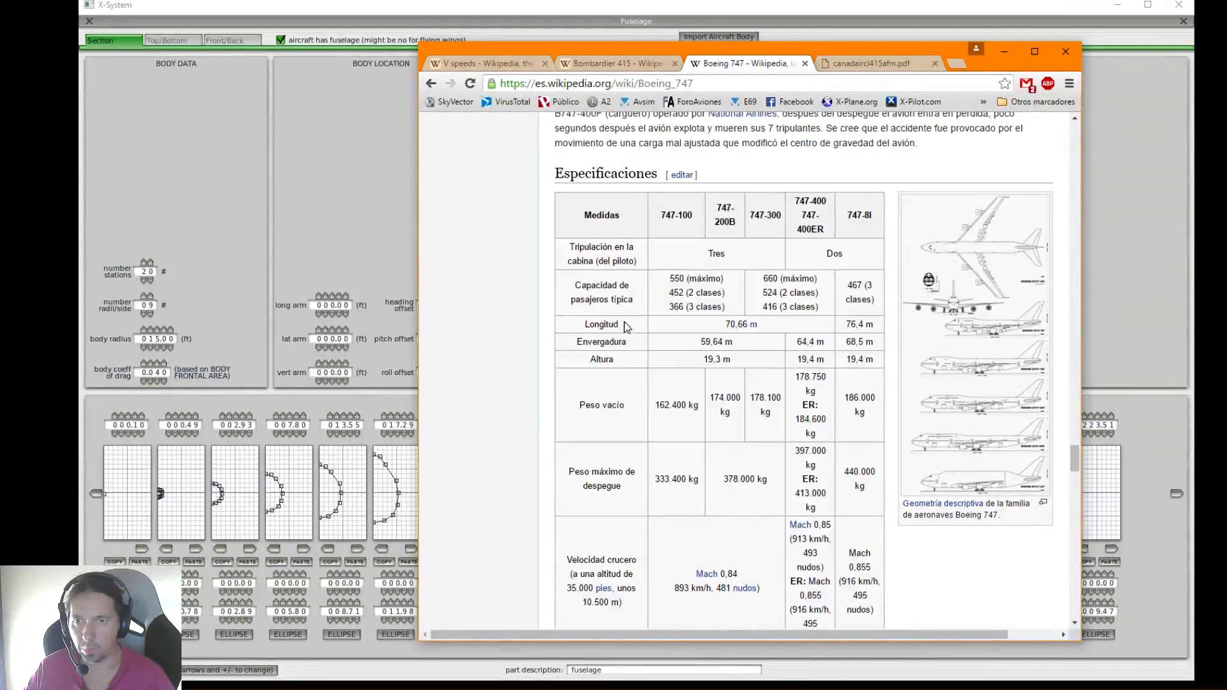
Go back to the search results, open the English Boeing 747 article, and look up the 747-400's length in feet
key("alt+Left")
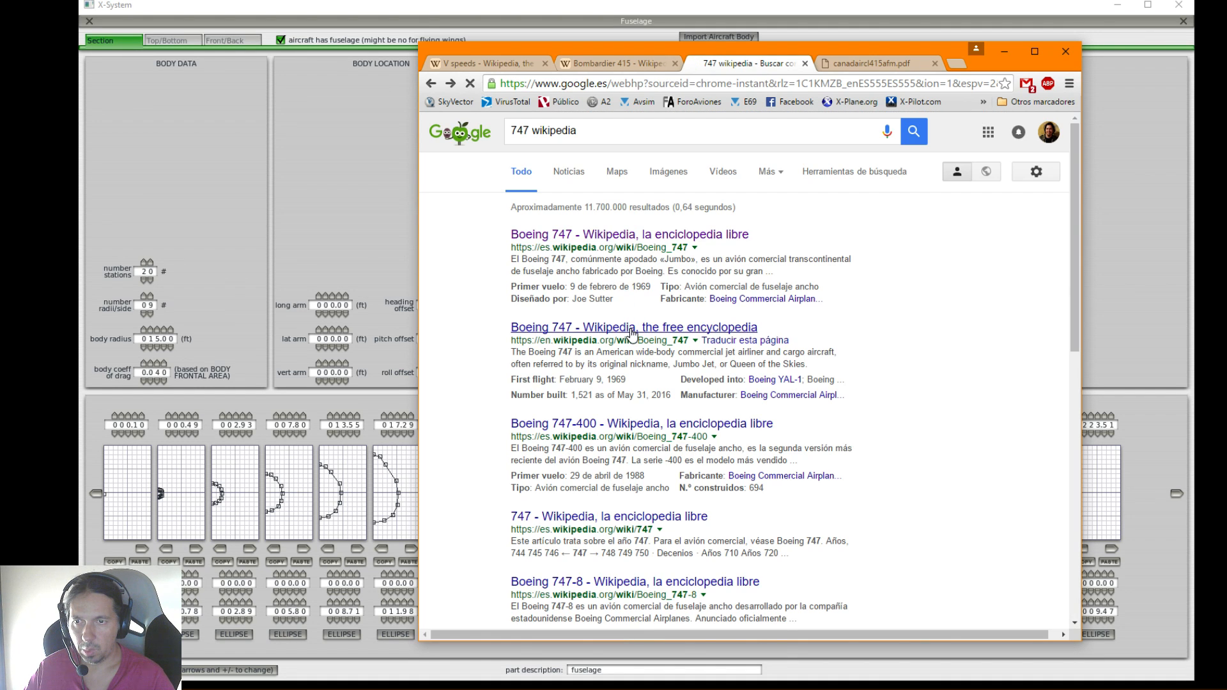
left_click(632, 327)
scroll(762, 395, "down", 6)
scroll(762, 395, "down", 10)
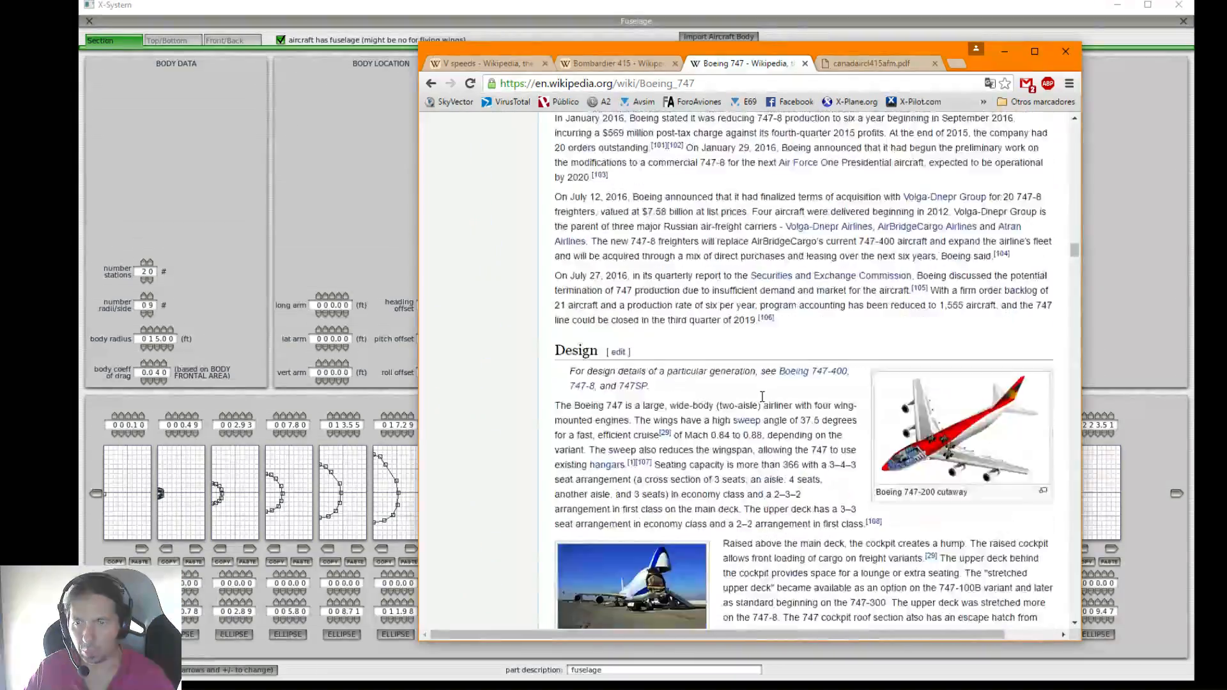
scroll(761, 397, "down", 20)
scroll(762, 397, "down", 15)
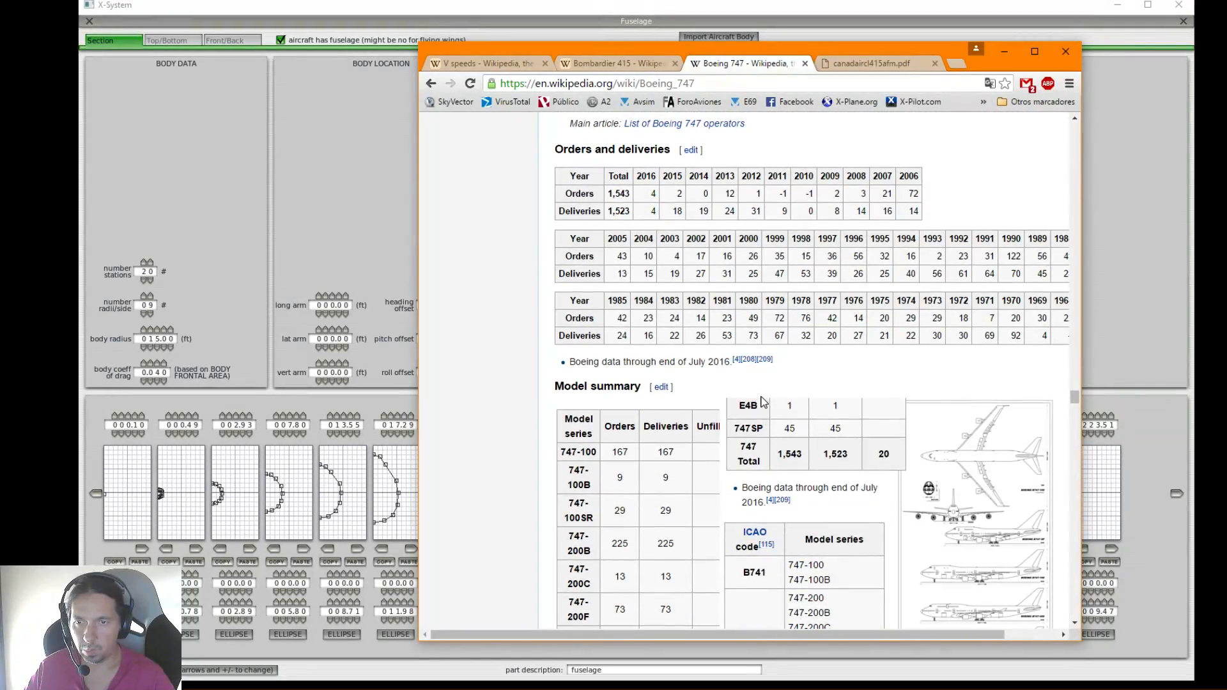
scroll(749, 378, "down", 4)
scroll(749, 378, "down", 20)
scroll(749, 379, "up", 5)
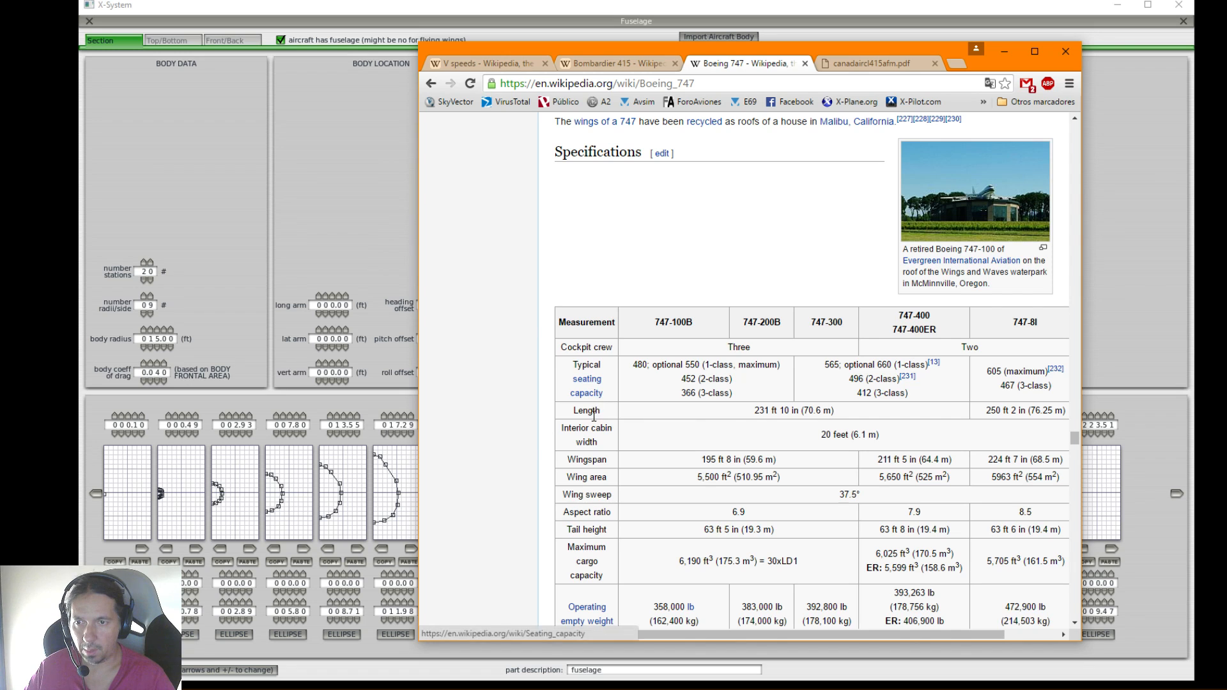
left_click_drag(754, 410, 779, 410)
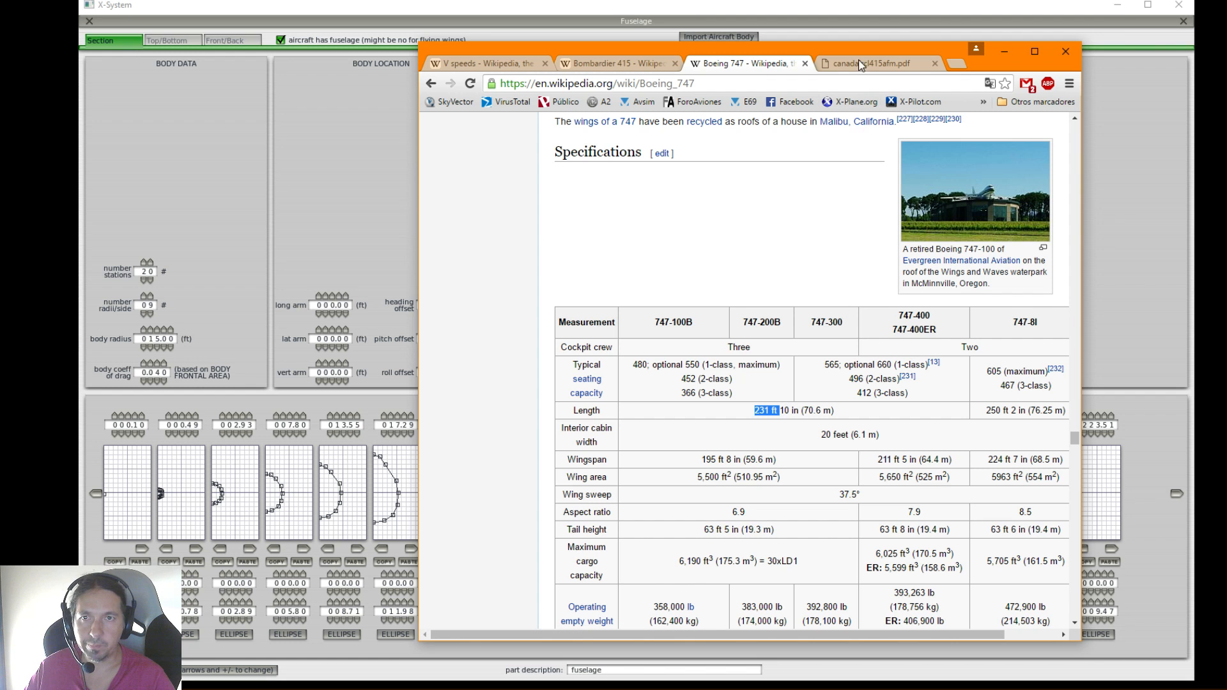
Close the 747 article, check the length in the Bombardier 415 article, and return to Plane-Maker
left_click_drag(860, 54, 685, 65)
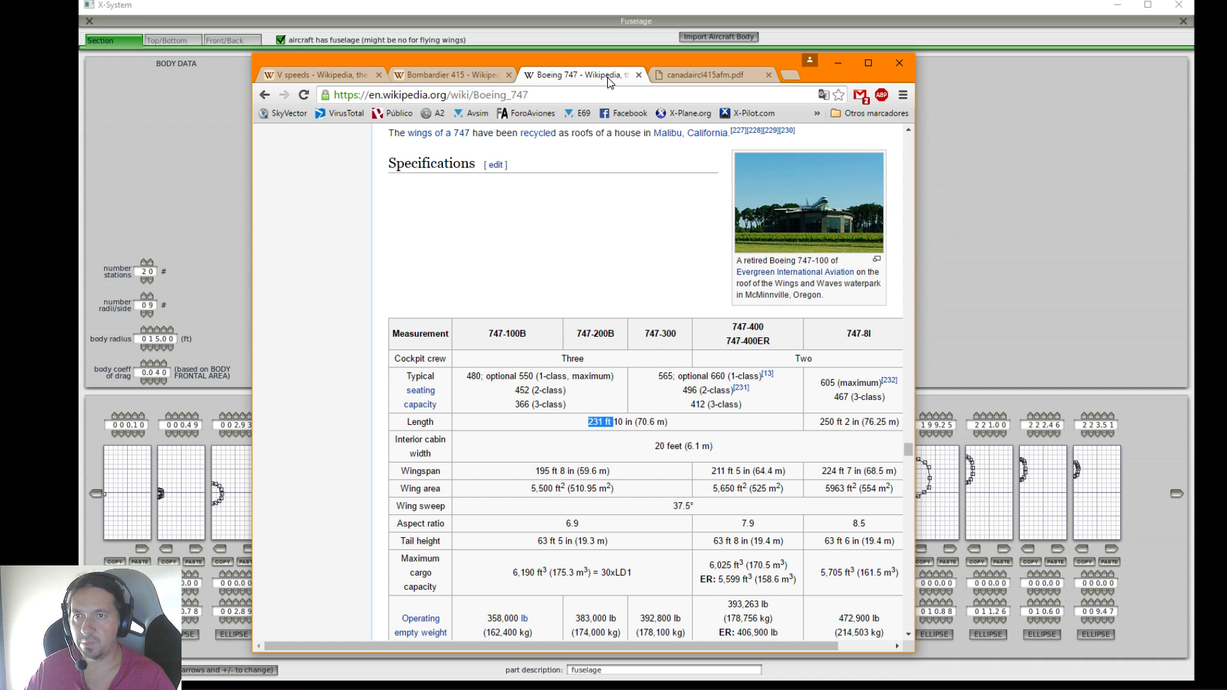
left_click(638, 75)
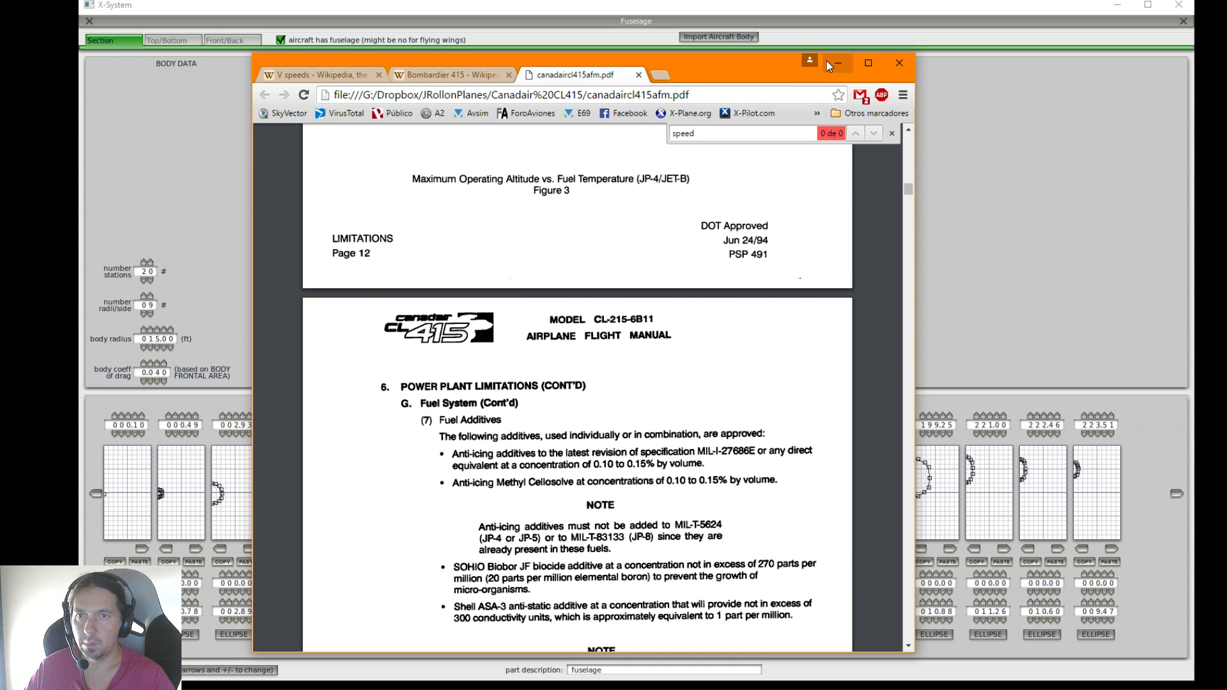
left_click(473, 75)
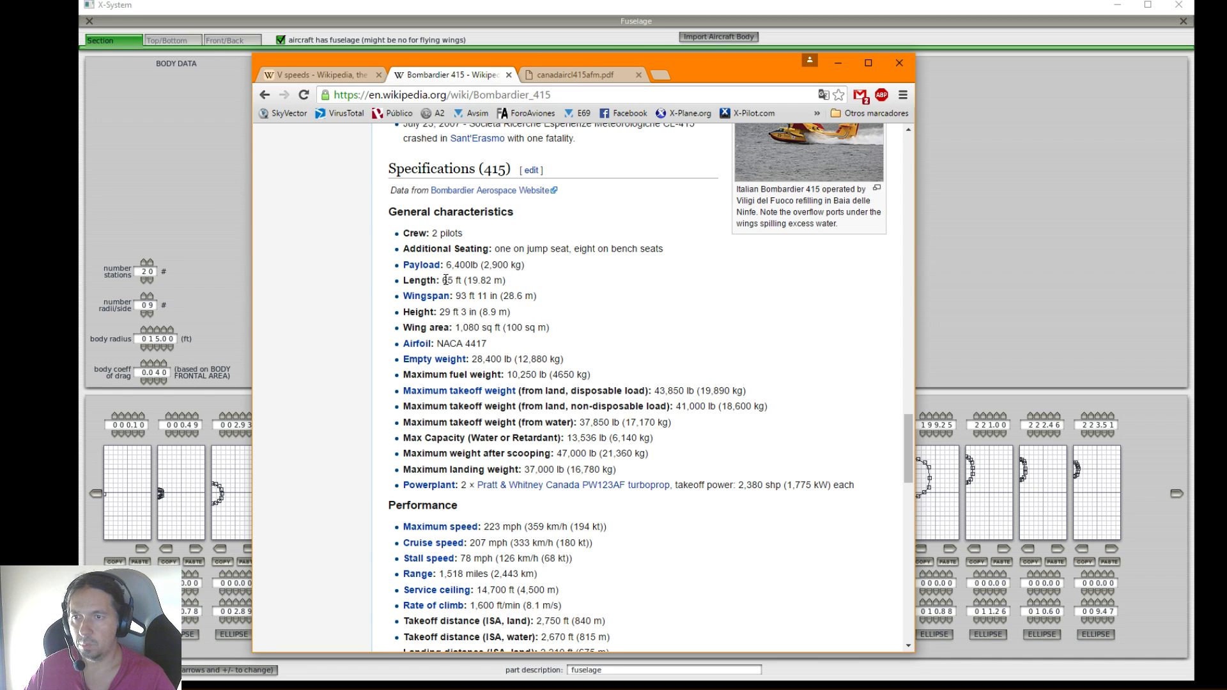
left_click(839, 63)
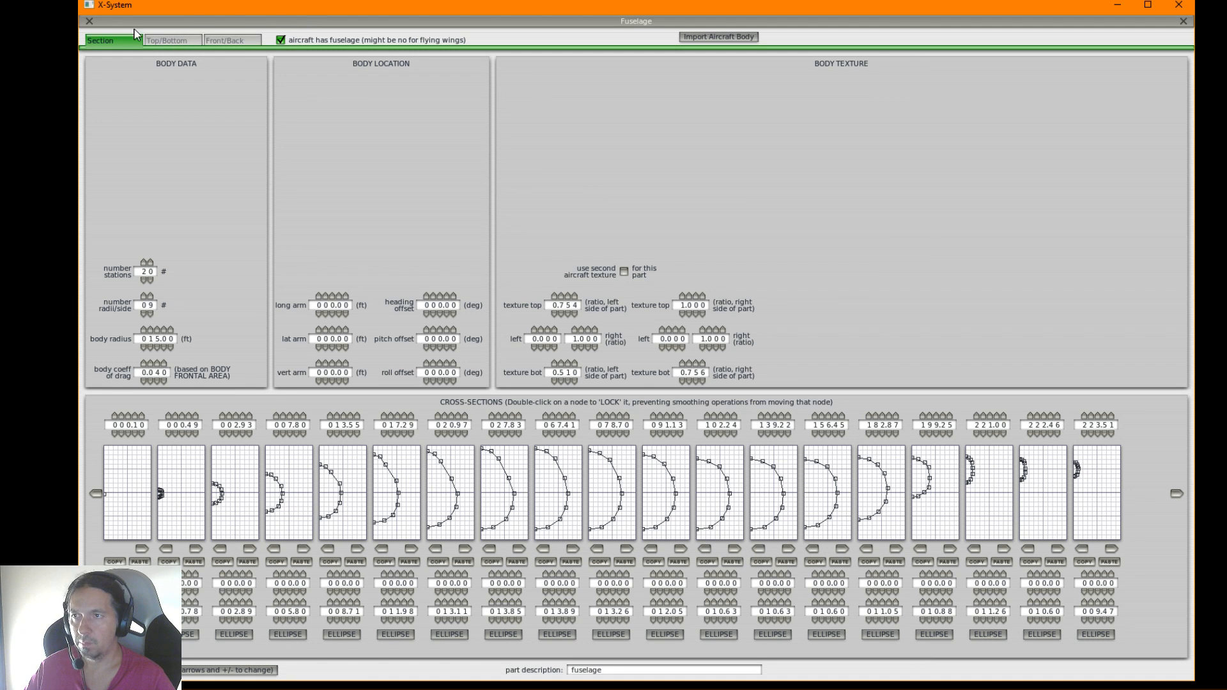
Close the 747's Fuselage window and open Bombardier 415.acf without saving changes to the 747
left_click(89, 22)
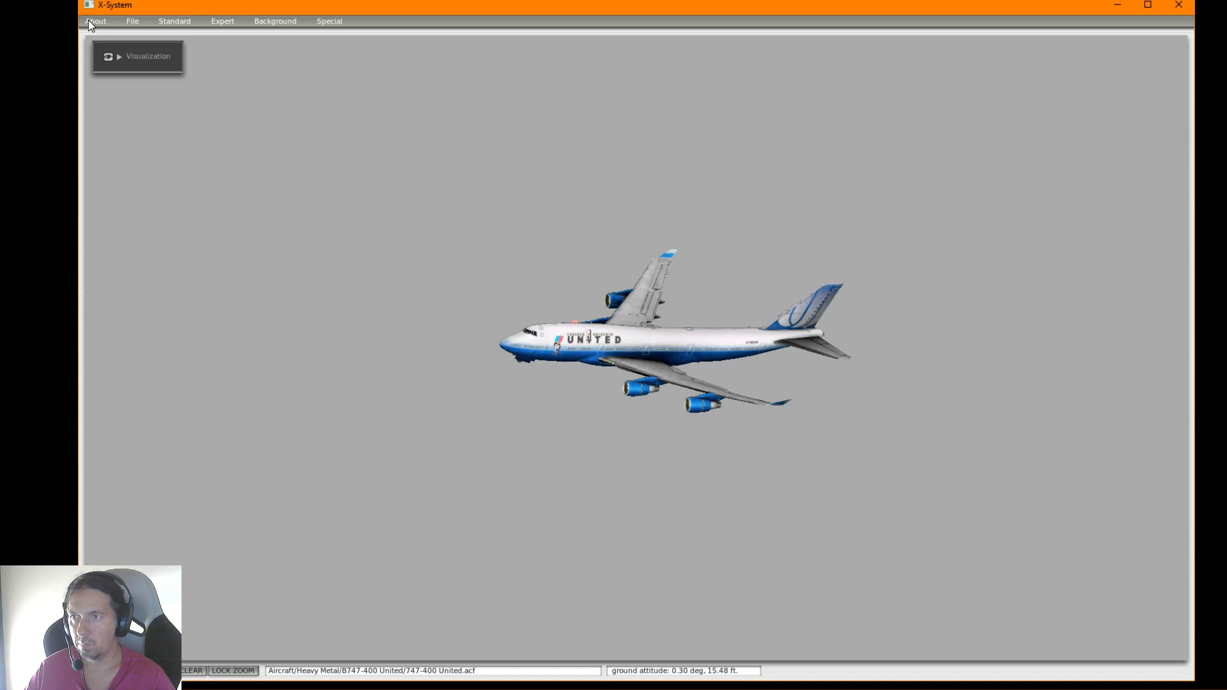
left_click(138, 19)
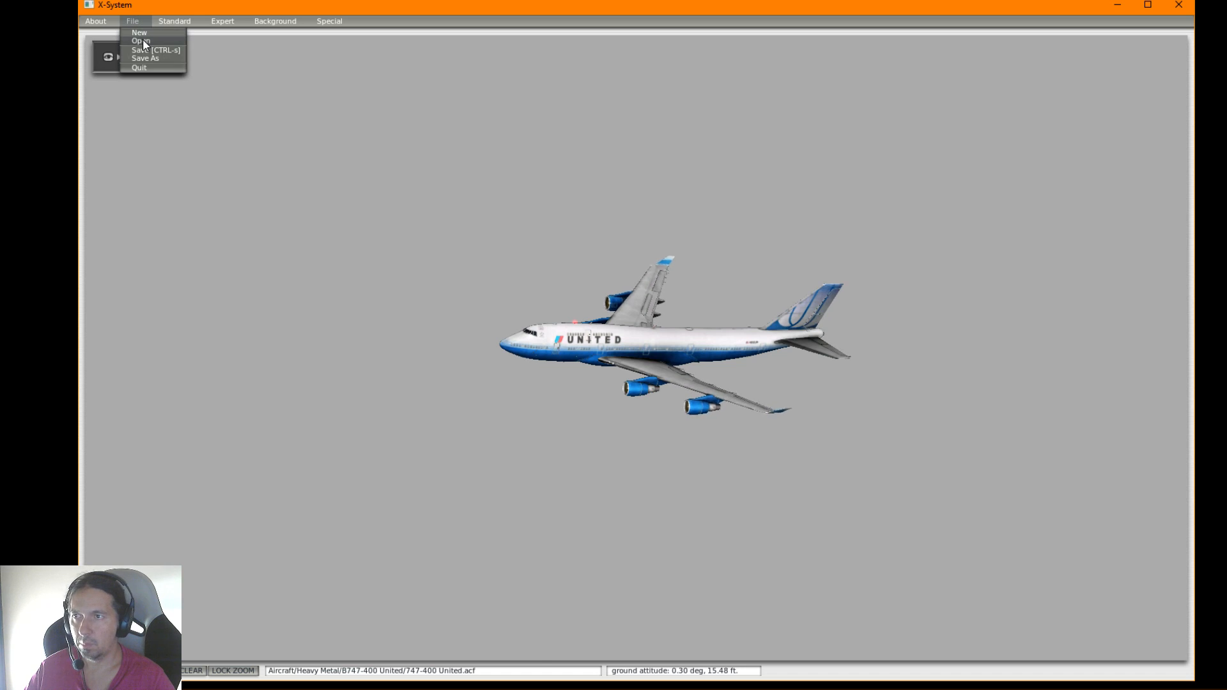
left_click(142, 41)
left_click(568, 385)
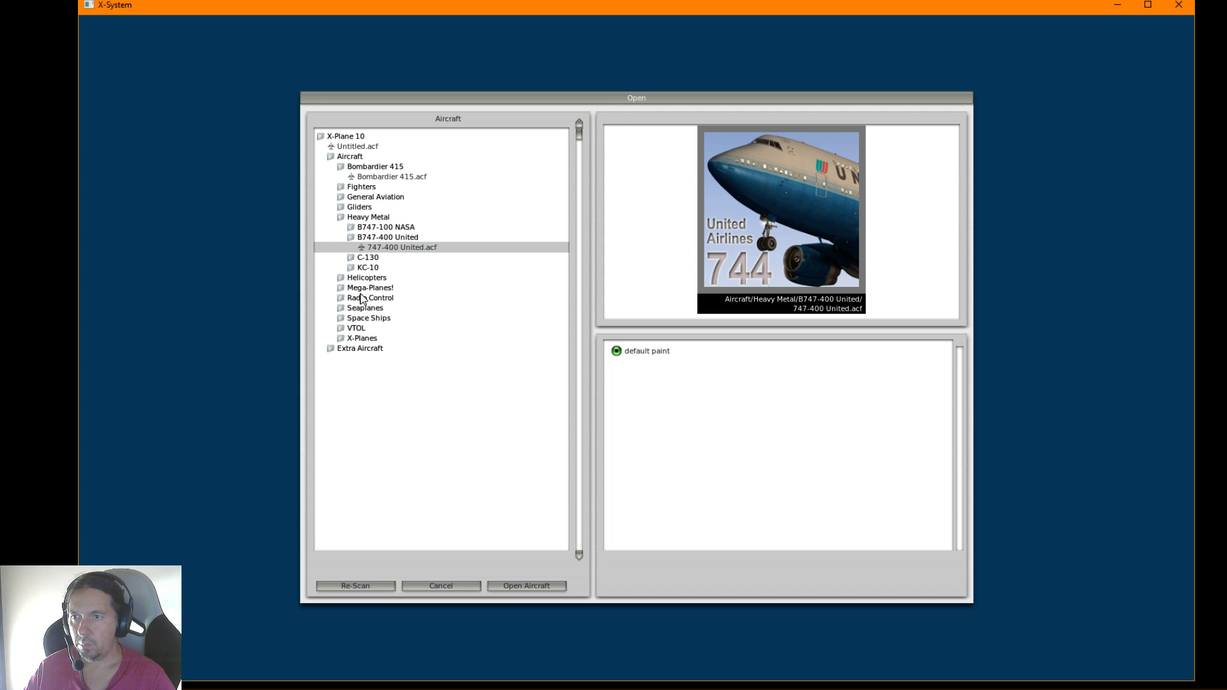
left_click(356, 218)
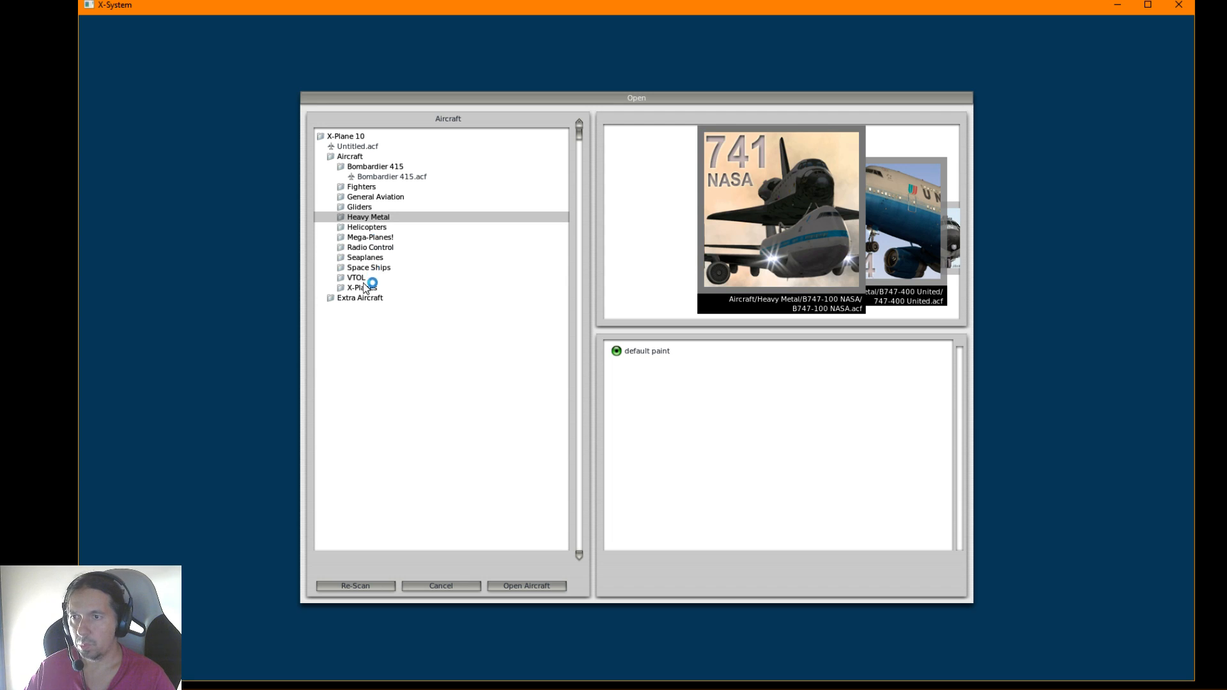
left_click(372, 177)
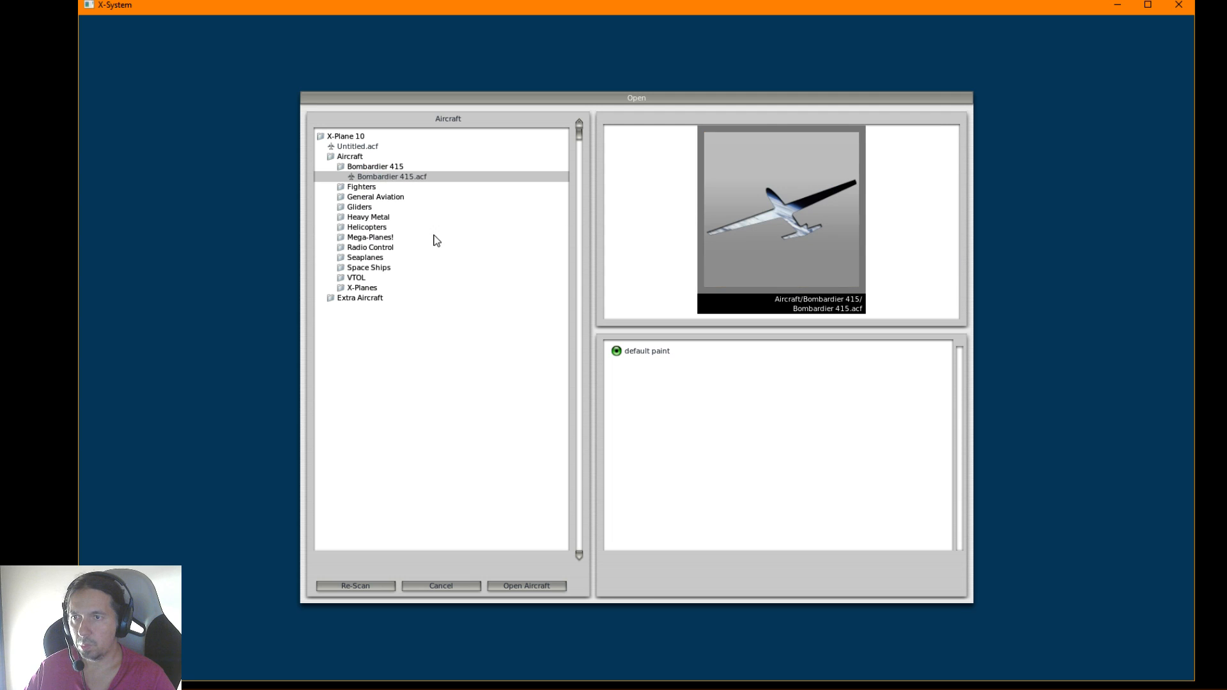
left_click(511, 586)
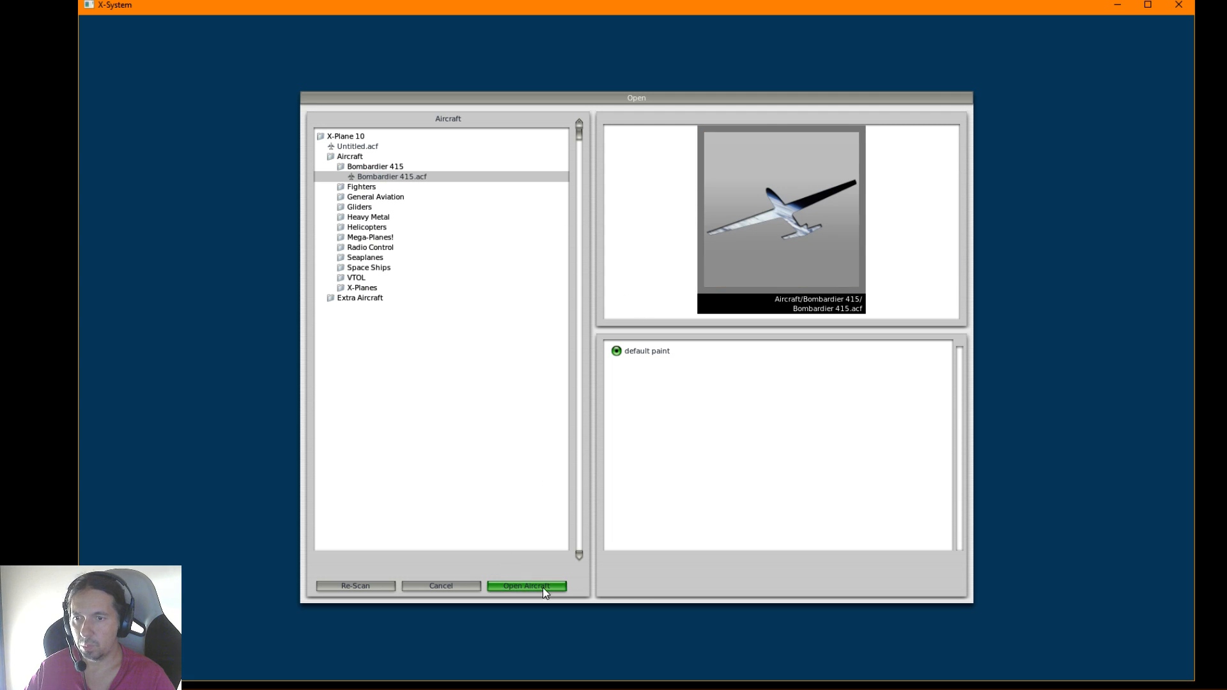
Open the Bombardier 415's Fuselage window and set the number of stations to 20
left_click(177, 21)
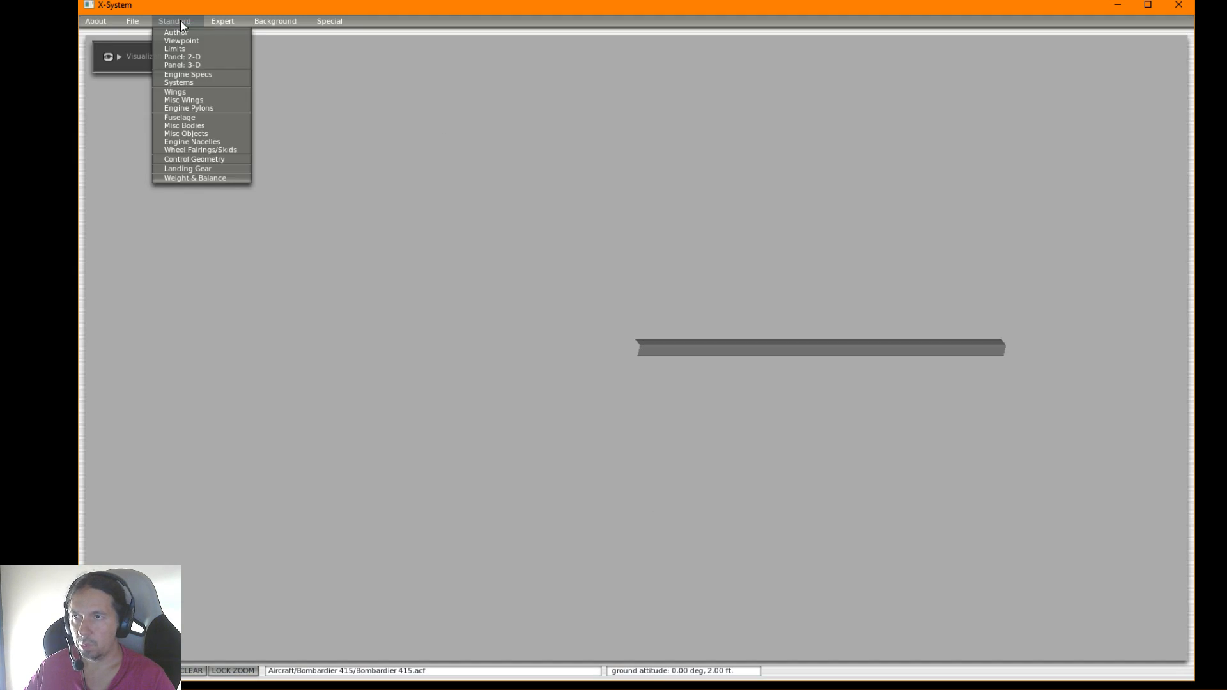
left_click(186, 119)
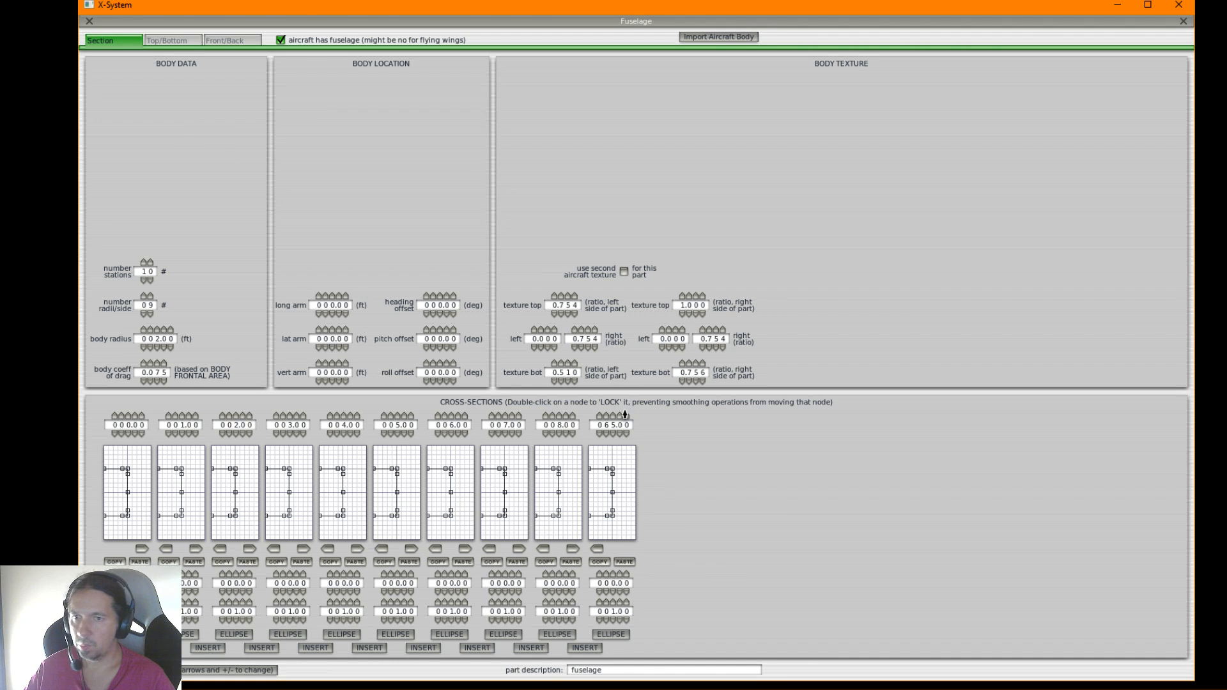
key("alt+Tab")
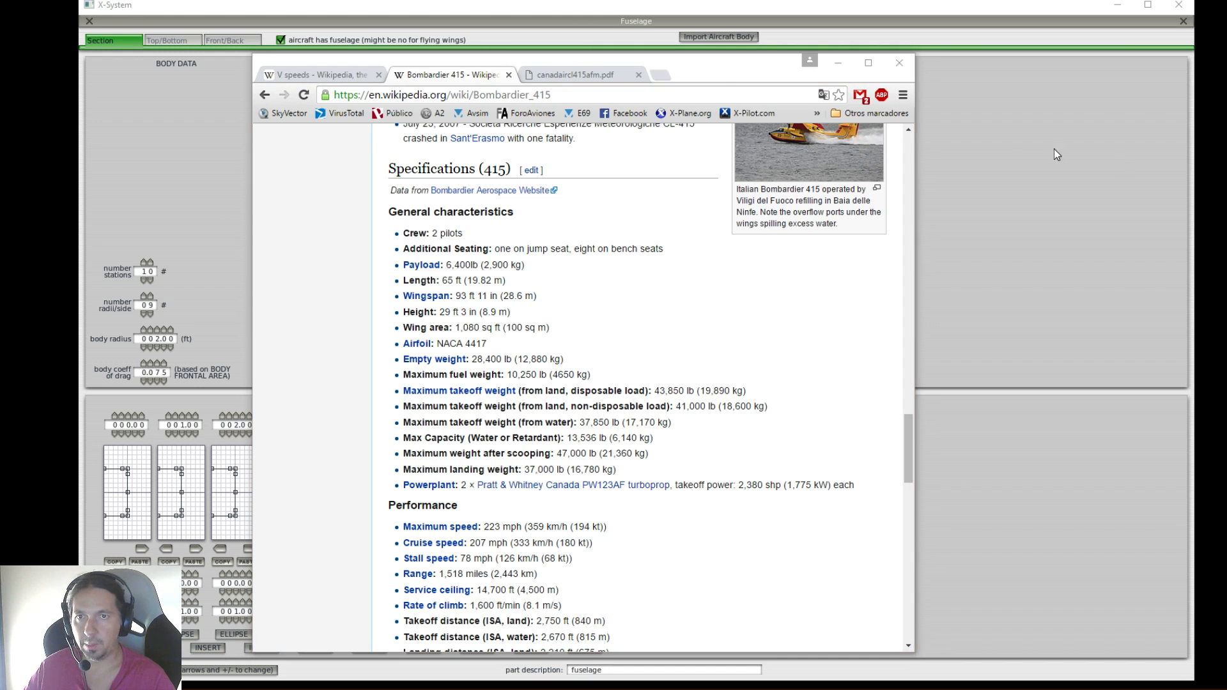
left_click(838, 63)
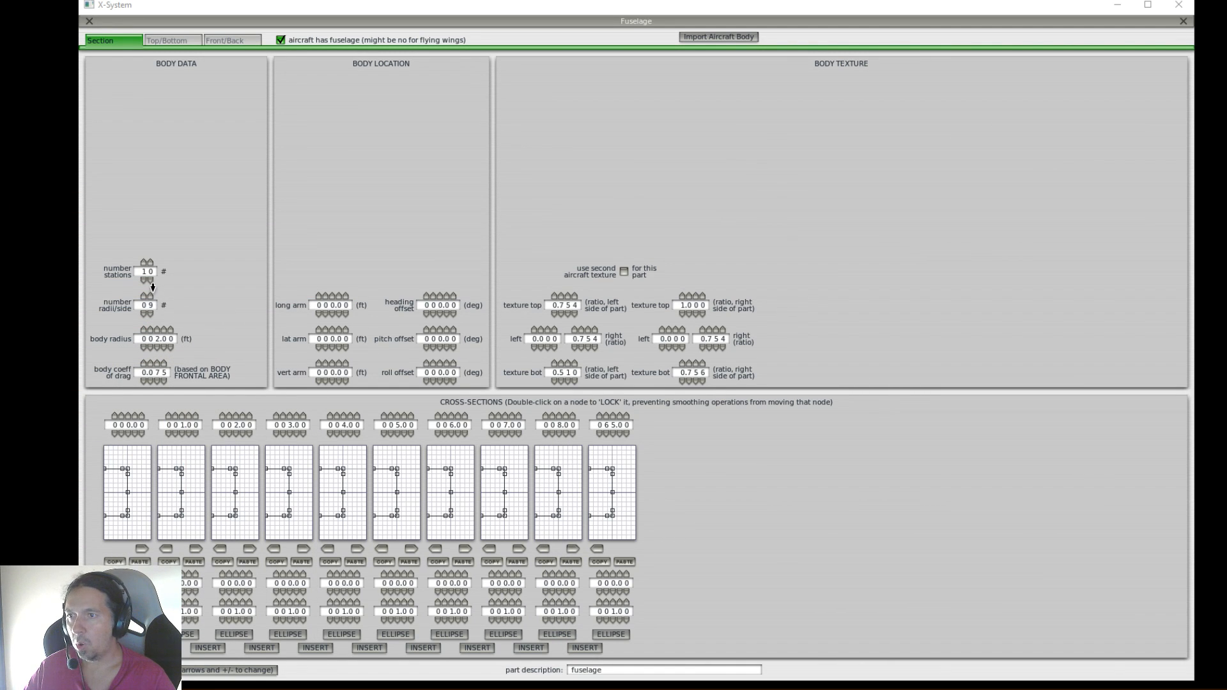
left_click(144, 261)
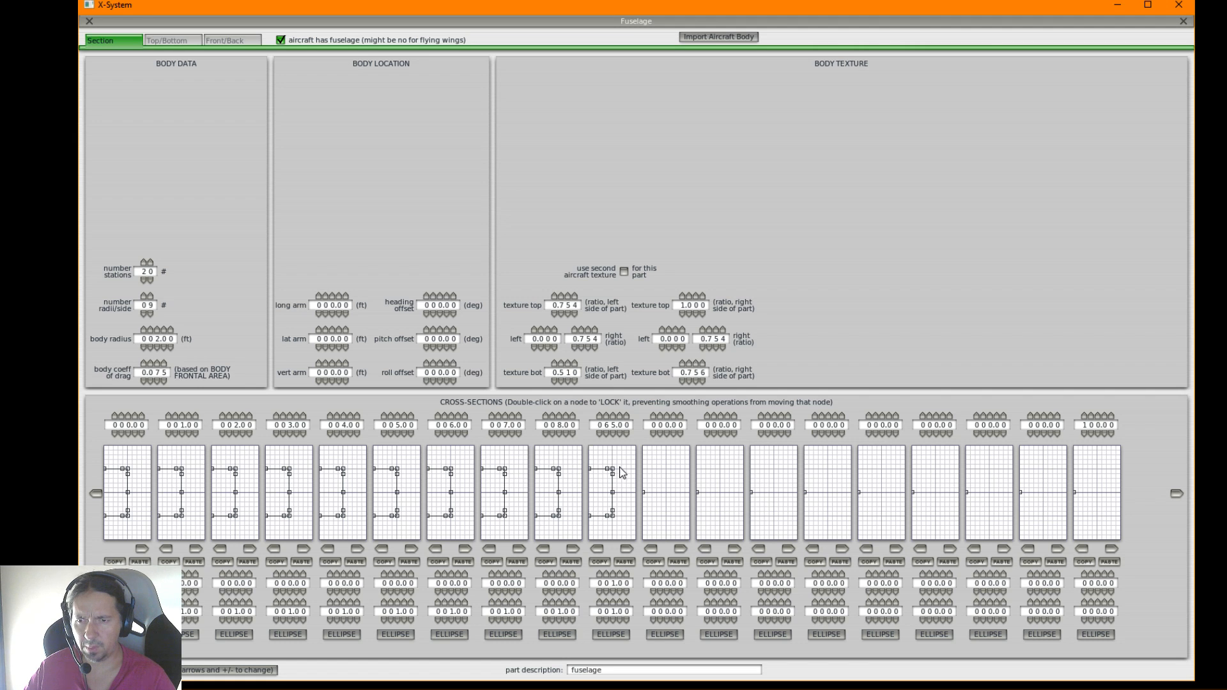
Copy the tenth cross-section's shape into each following displayed station and set the last displayed one's station to 65.00 ft
left_click(626, 549)
left_click(680, 549)
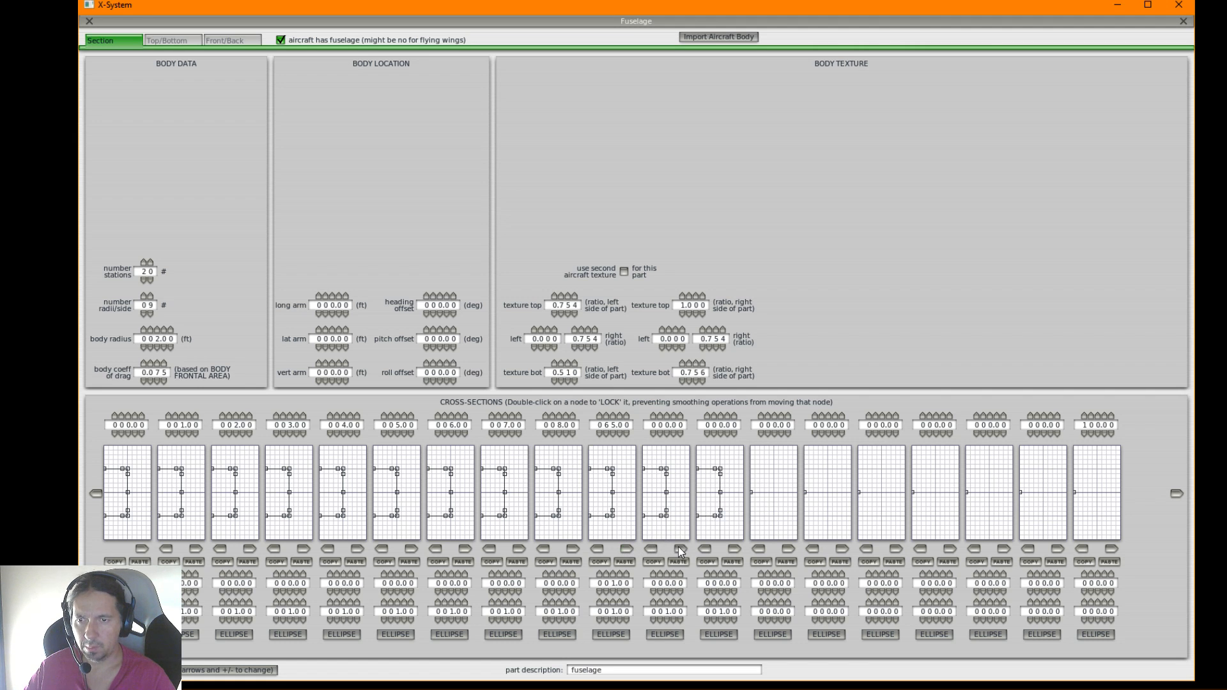
left_click(733, 549)
left_click(788, 548)
left_click(842, 548)
left_click(895, 548)
left_click(952, 548)
left_click(1005, 549)
left_click(1059, 549)
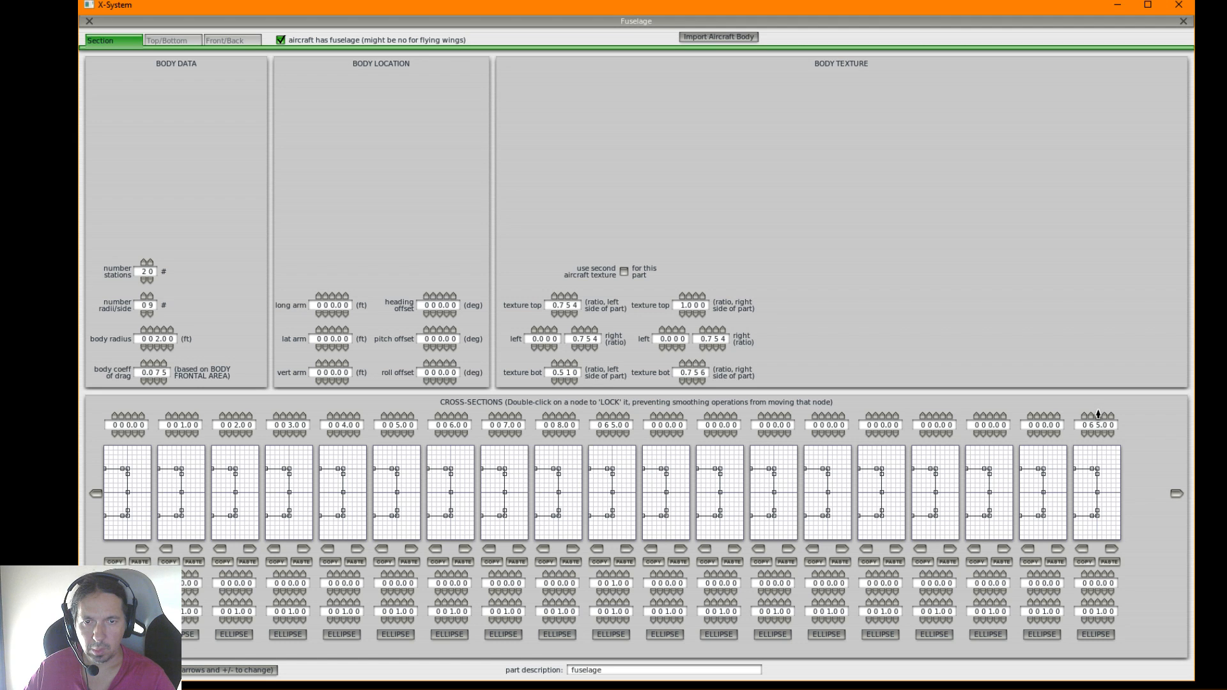
Close the Fuselage window to view the model and save the aircraft
left_click(90, 21)
left_click(133, 21)
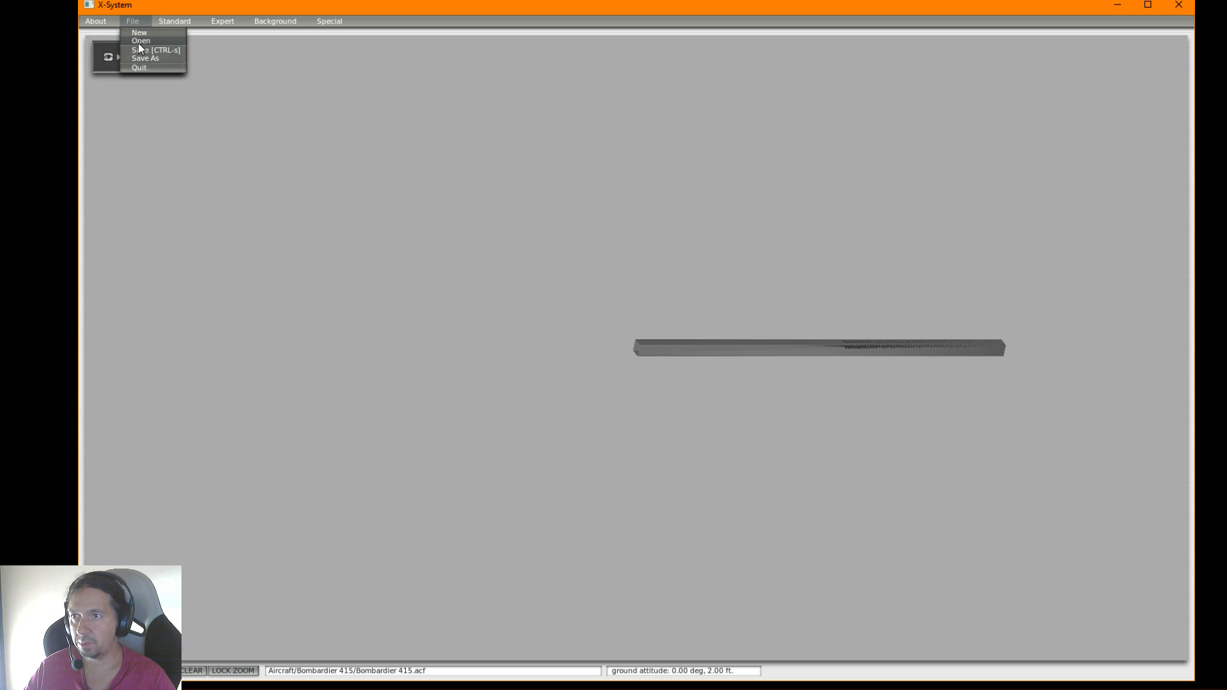
left_click(136, 50)
Request opening another aircraft and save Bombardier 415.acf before the aircraft list opens
left_click(130, 21)
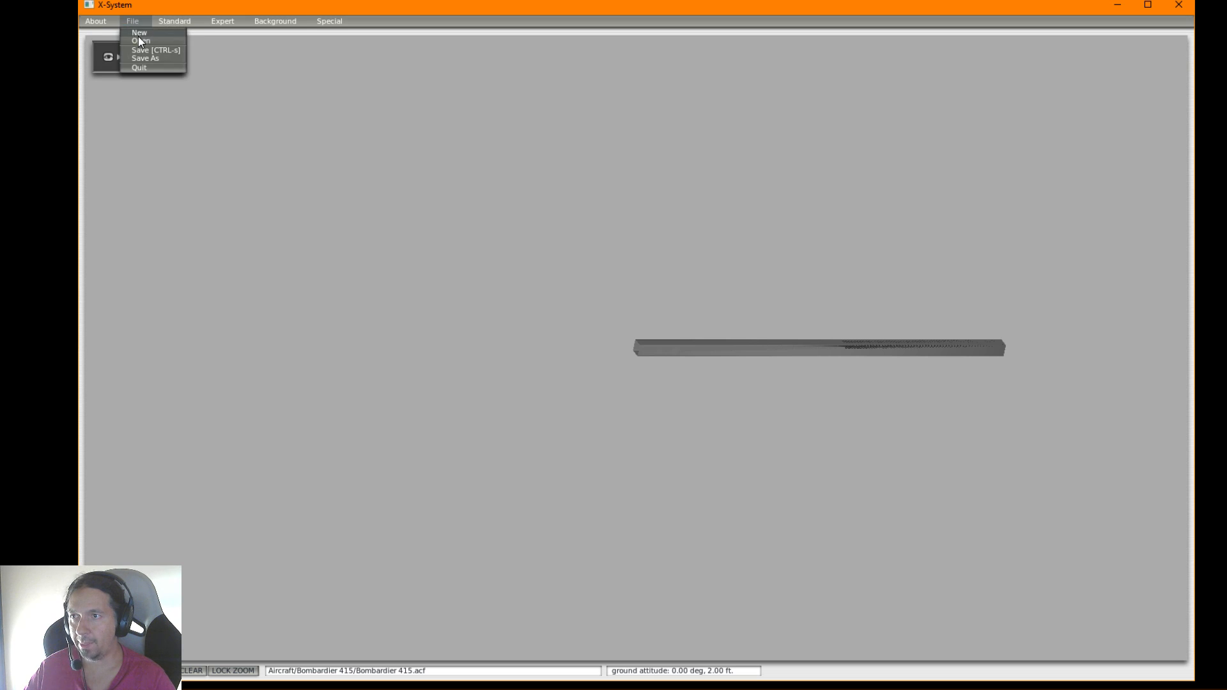
left_click(138, 39)
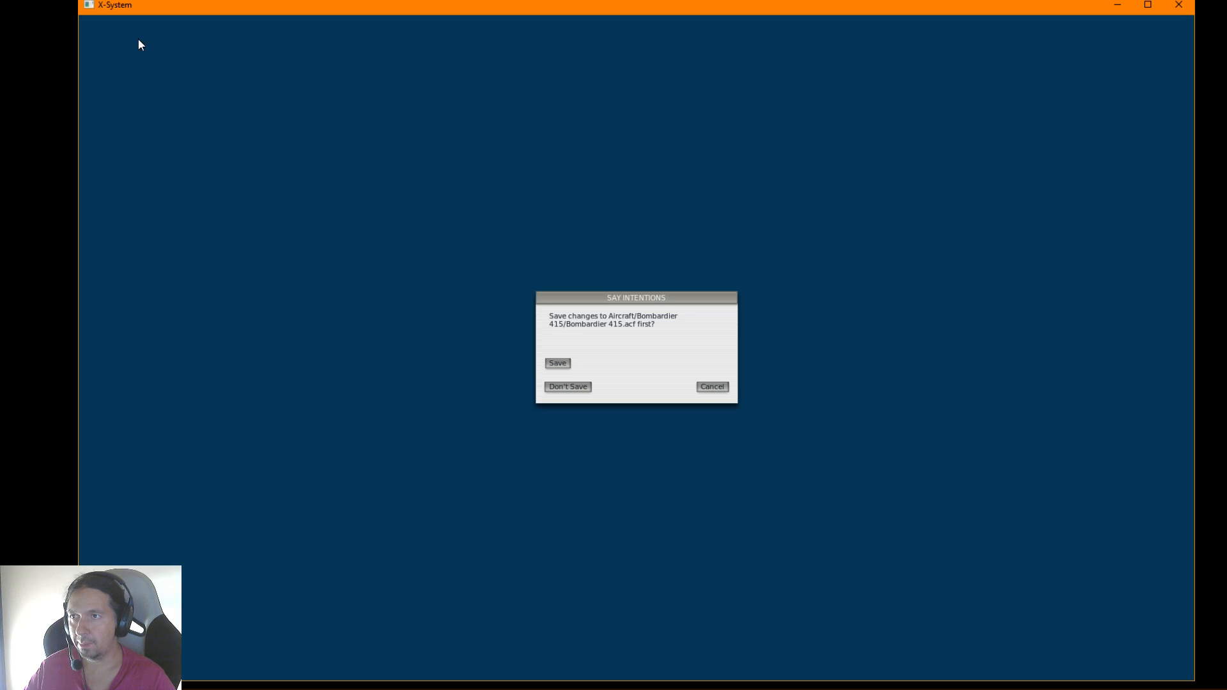
left_click(558, 364)
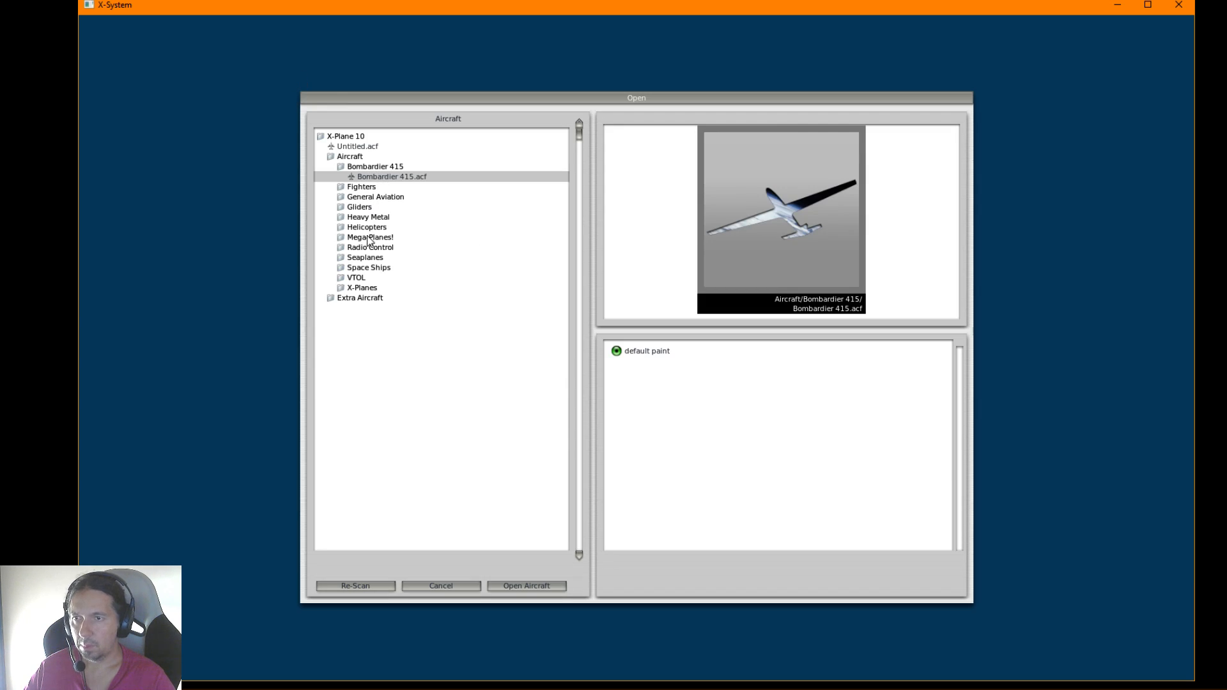
Open the reference seaplane CL415v8.acf from the Bombardier Canadair CL-415 folder
left_click(369, 258)
left_click(374, 268)
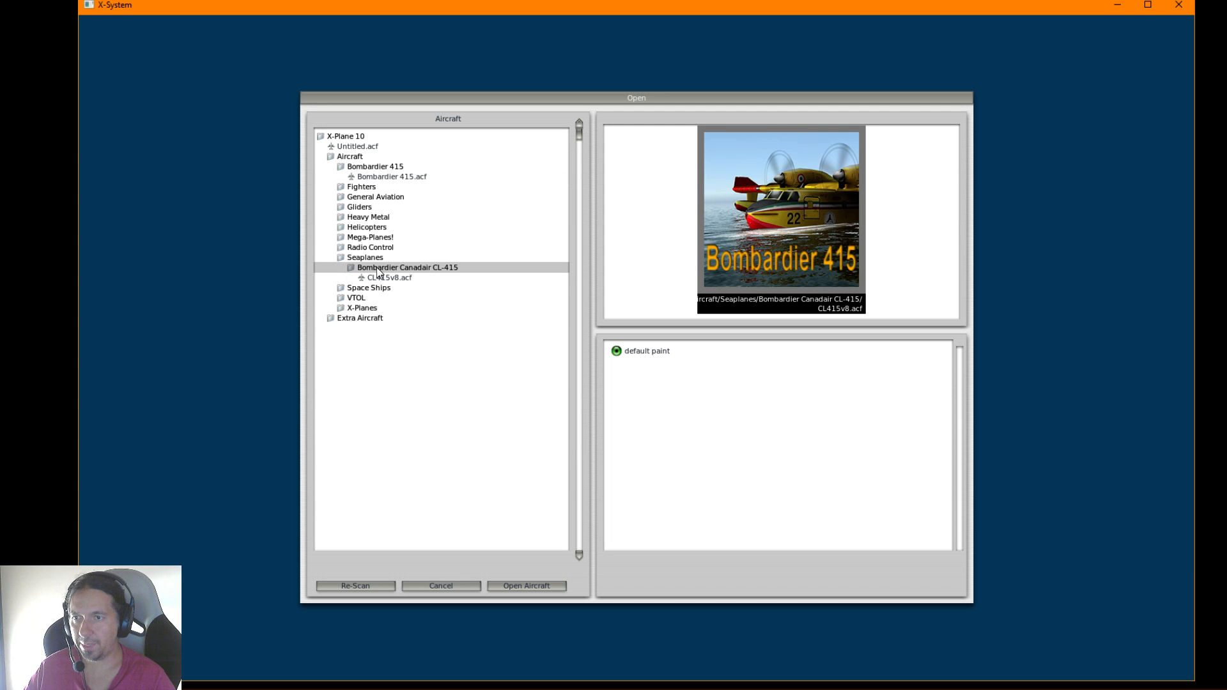
left_click(378, 278)
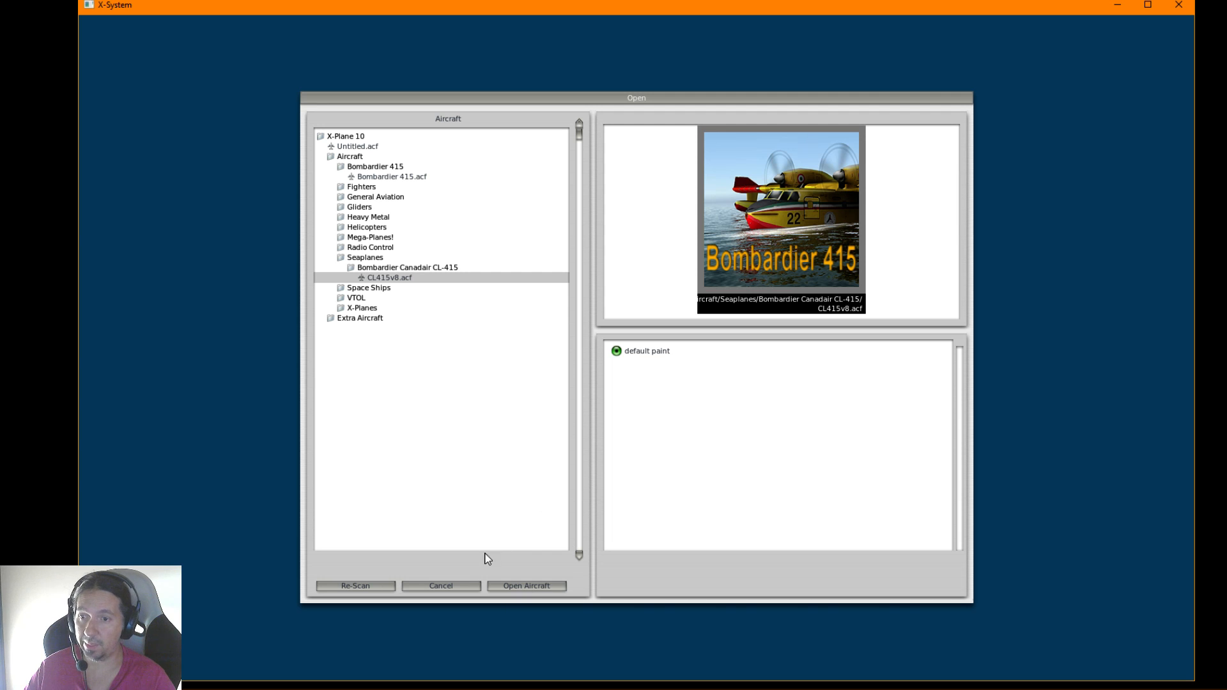
left_click(511, 588)
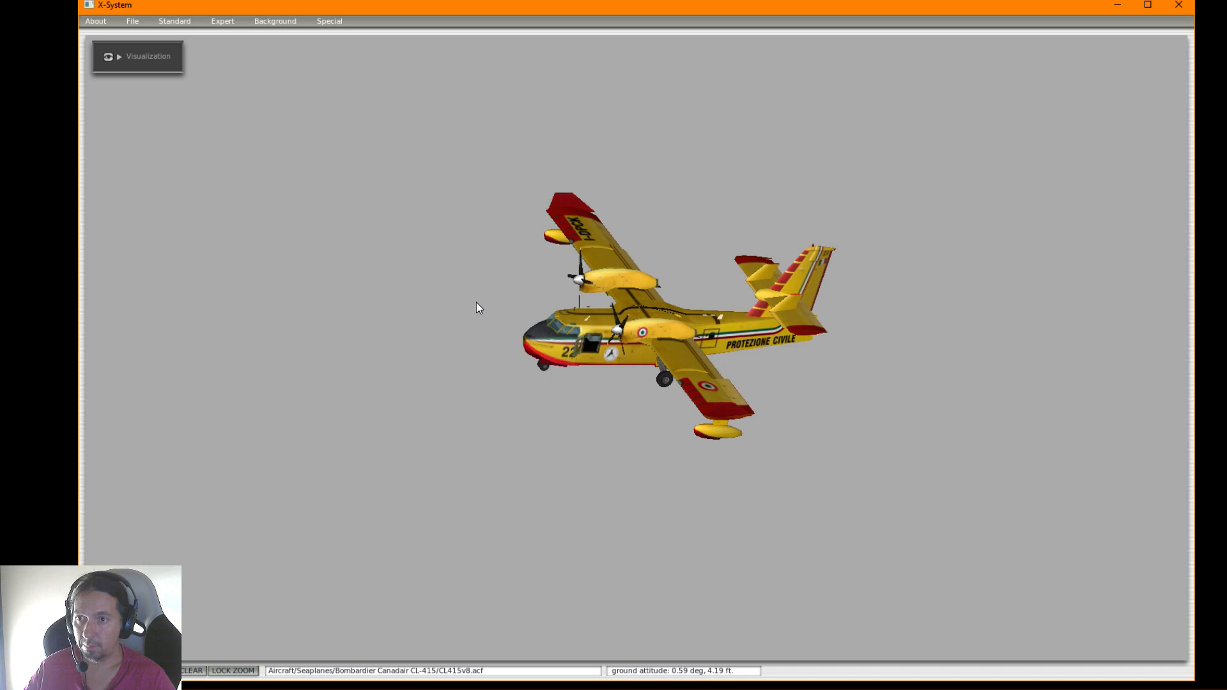
Examine the reference CL-415's fuselage cross-sections through the last station and its top, side and bottom outlines
left_click(167, 22)
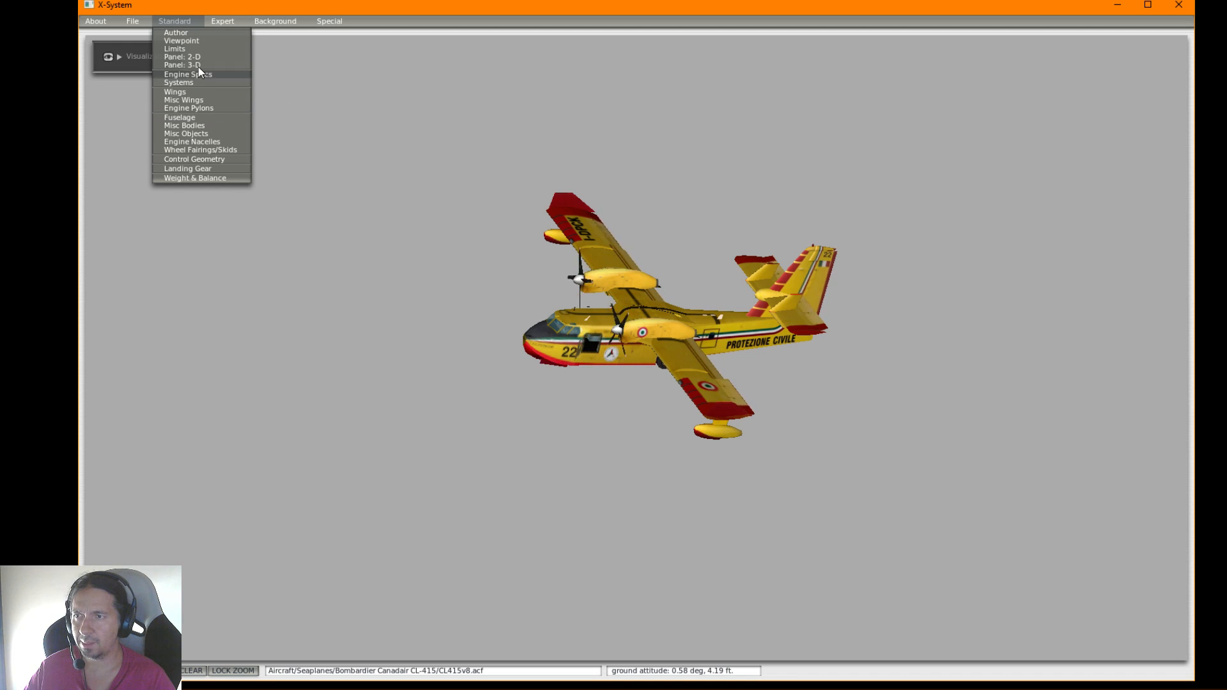
left_click(180, 118)
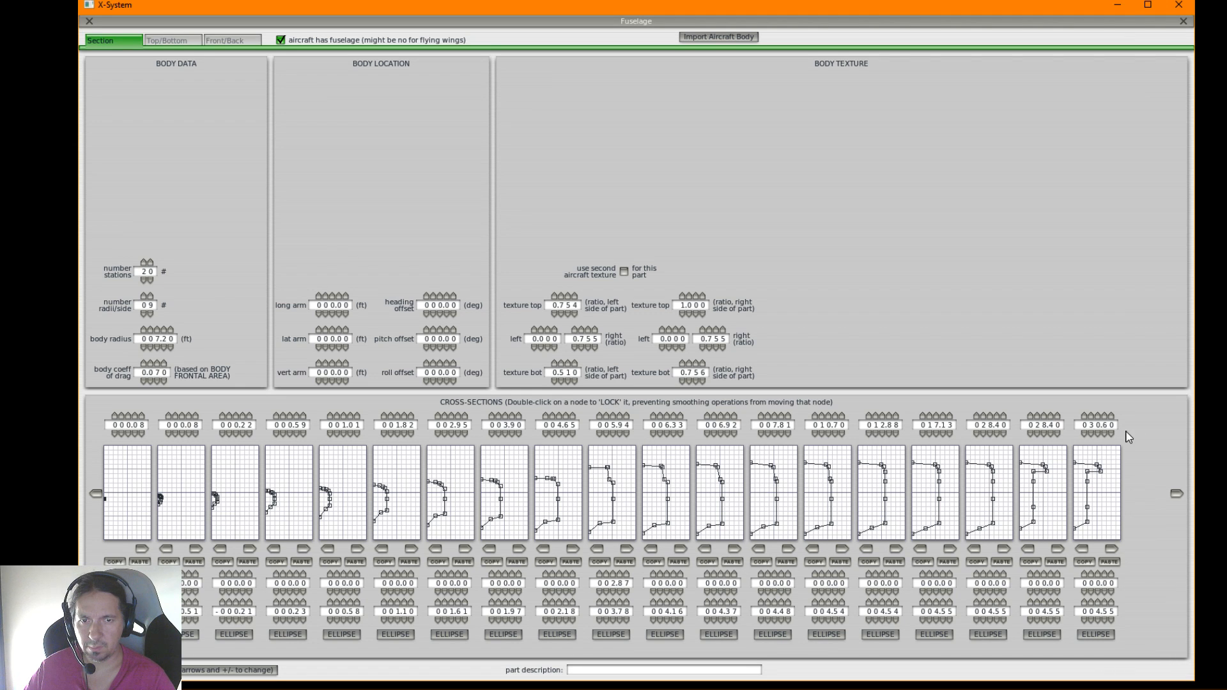
left_click(1177, 493)
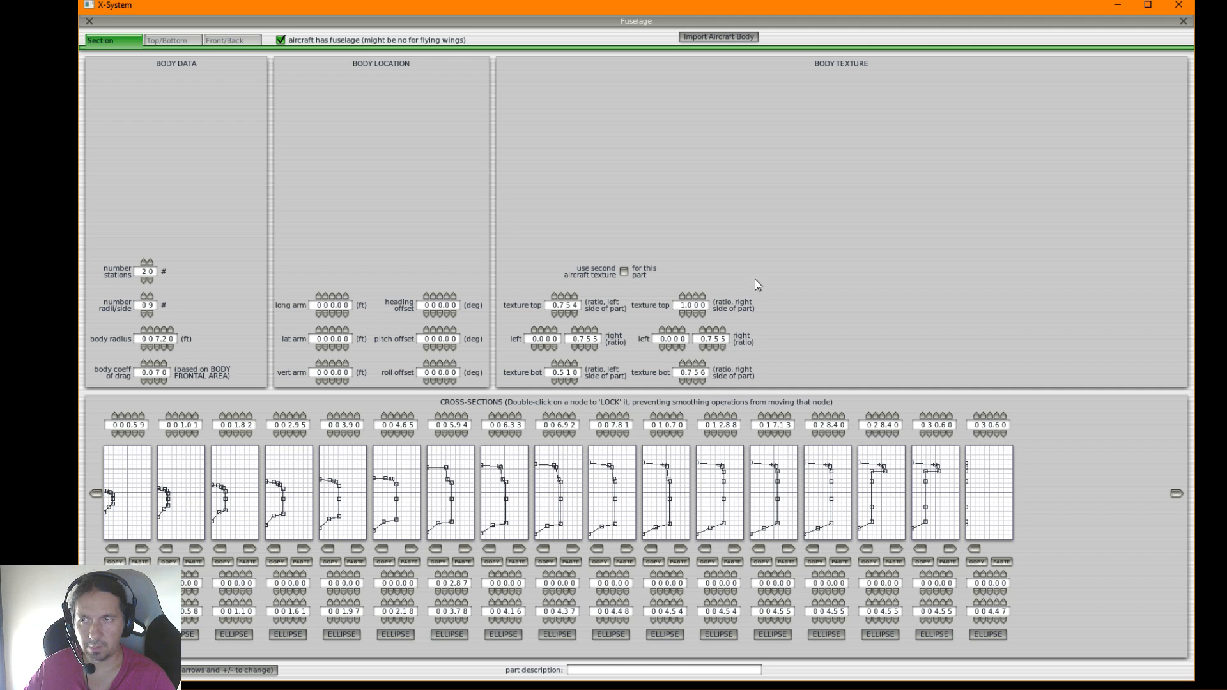
left_click(168, 40)
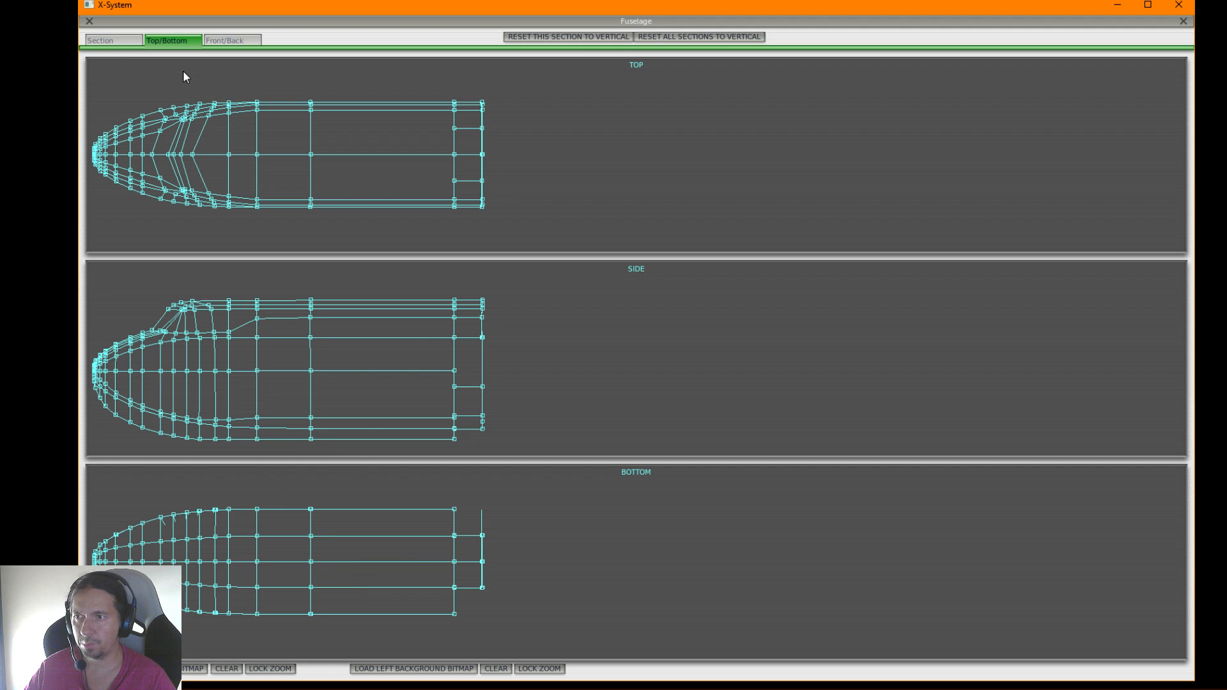
Close the reference Fuselage window and reopen Bombardier 415.acf from the aircraft list
left_click(125, 41)
left_click(91, 21)
left_click(126, 19)
left_click(139, 40)
left_click(579, 386)
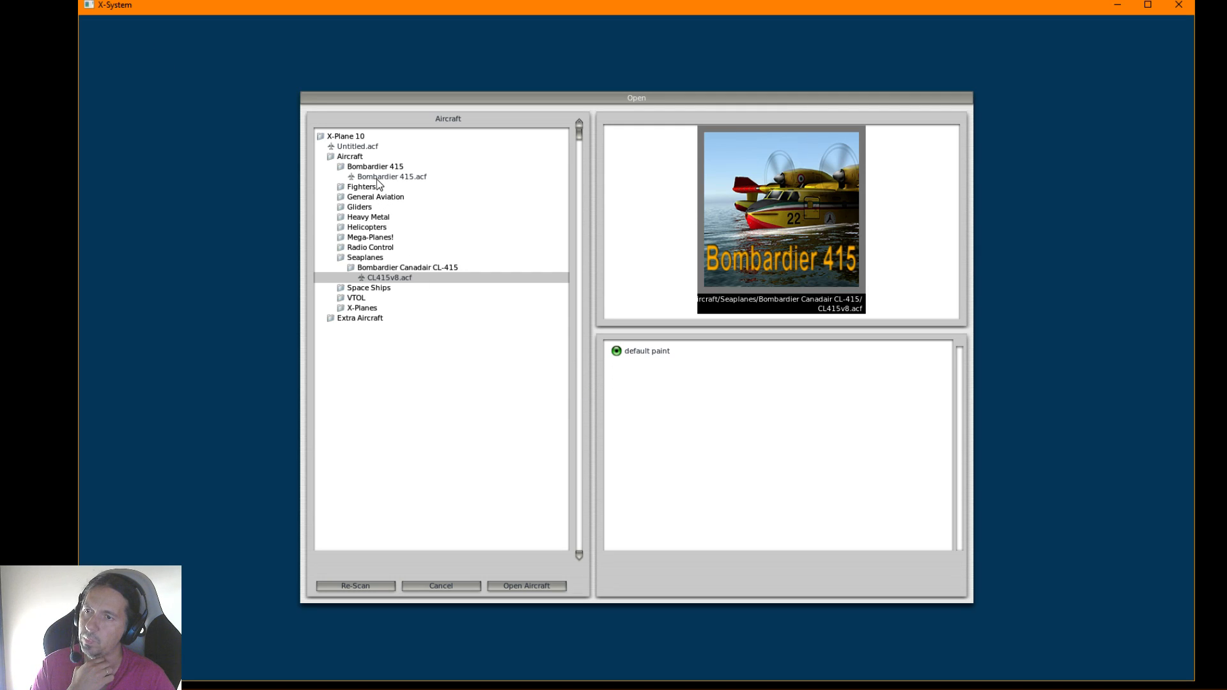
left_click(379, 177)
left_click(518, 586)
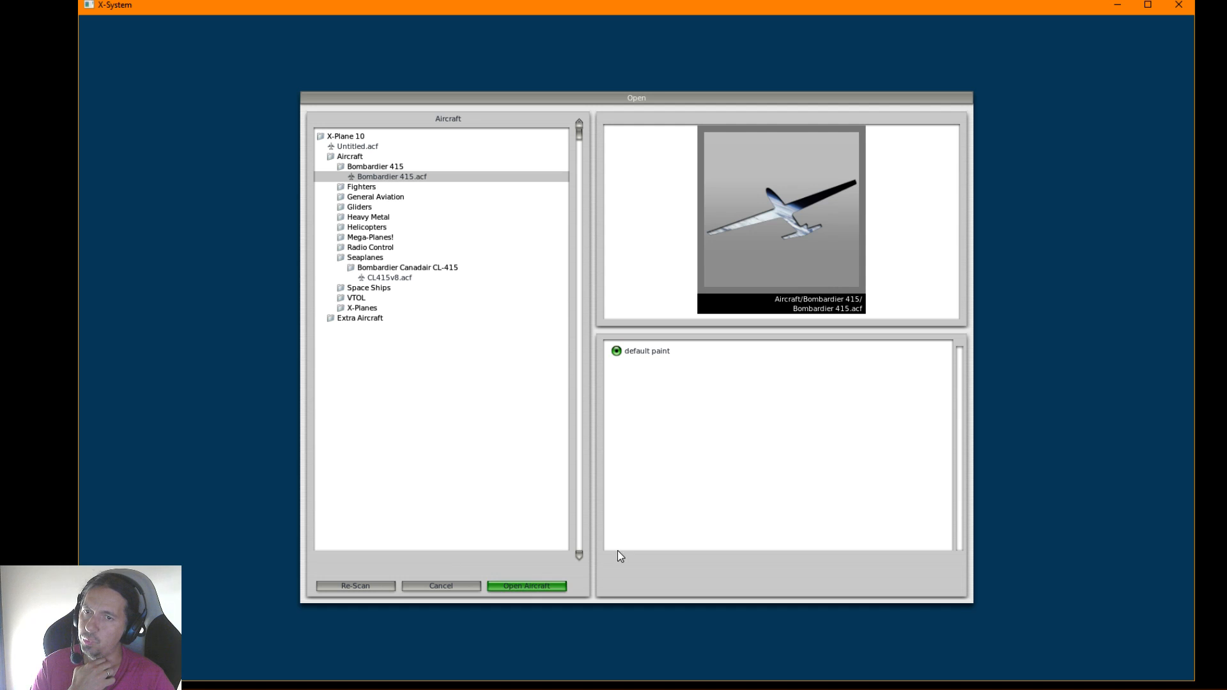
key("a")
key("d")
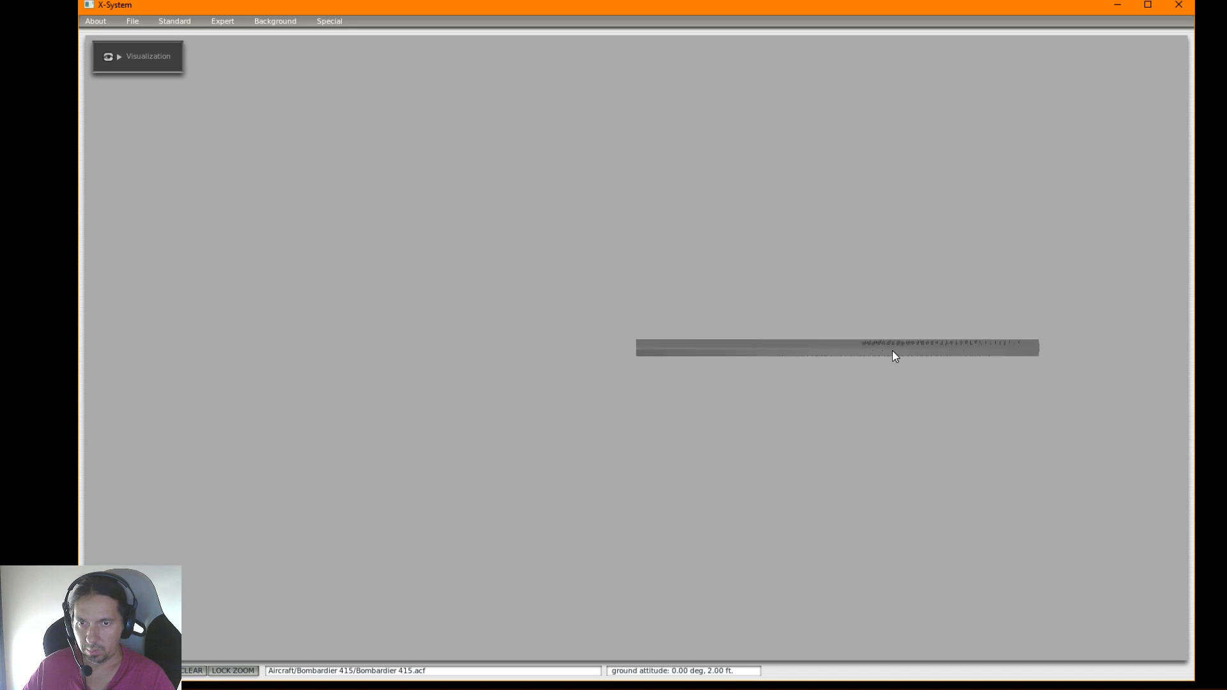
In the Fuselage window, set every unset station preceding the 65.00 ft cross-section to 40.00 ft
left_click(191, 19)
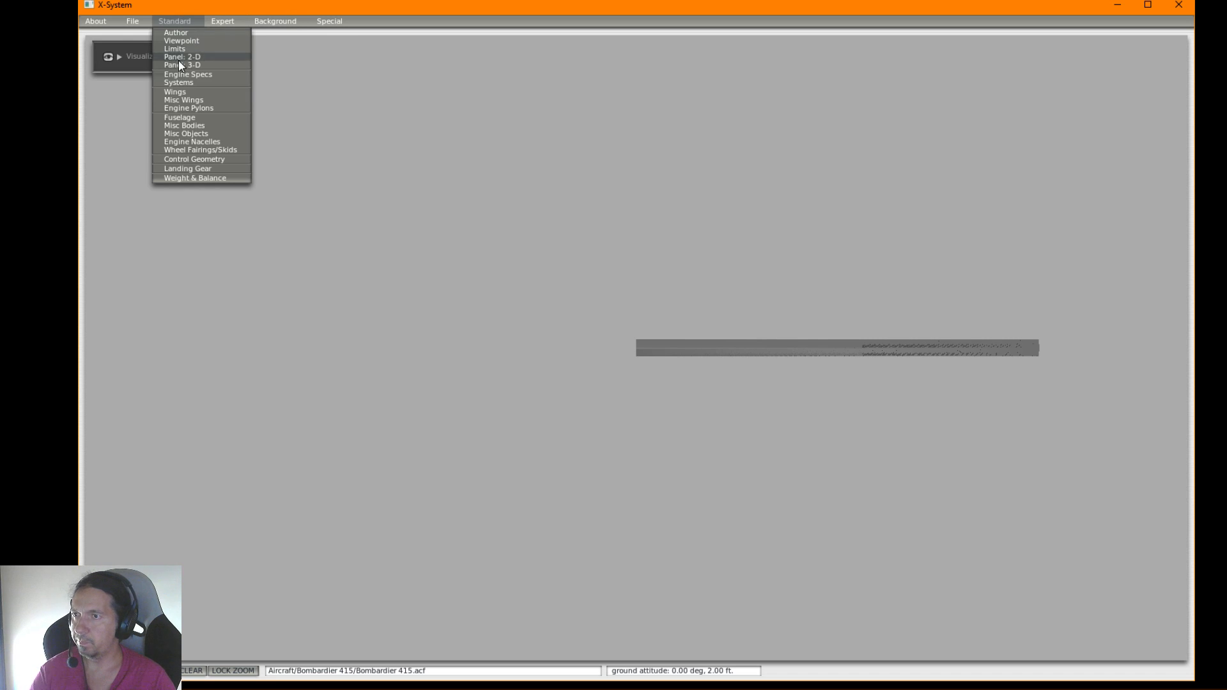
left_click(183, 119)
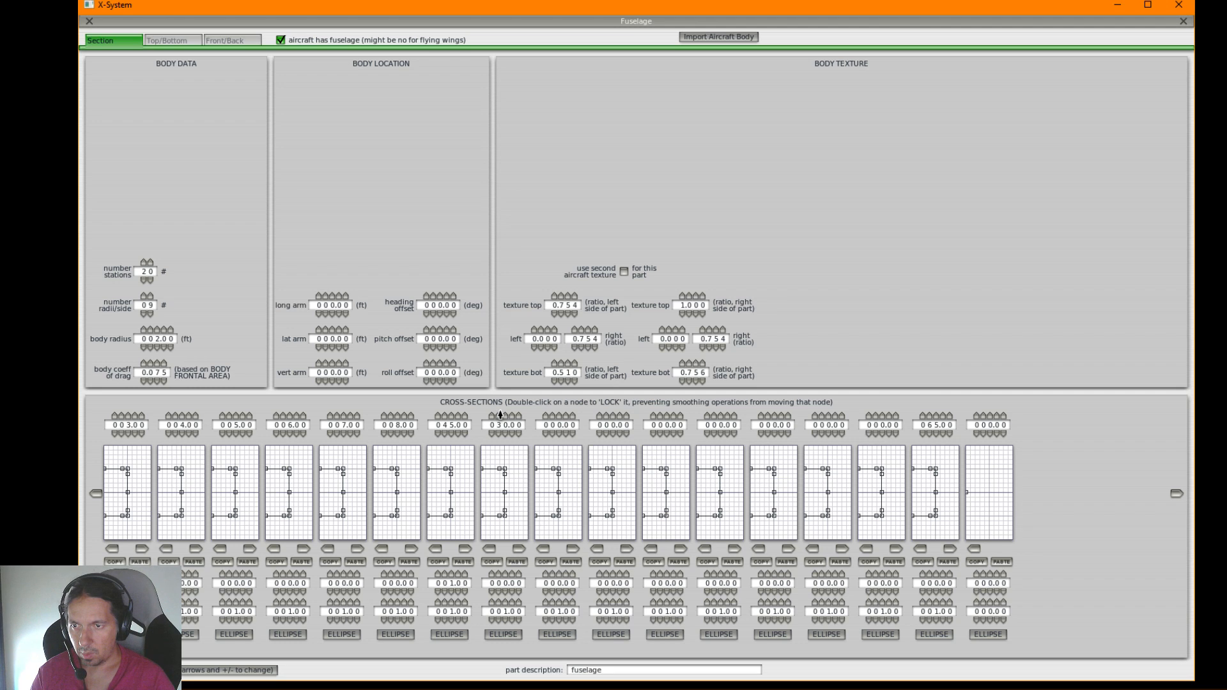
left_click(553, 416)
left_click(715, 416)
left_click(716, 416)
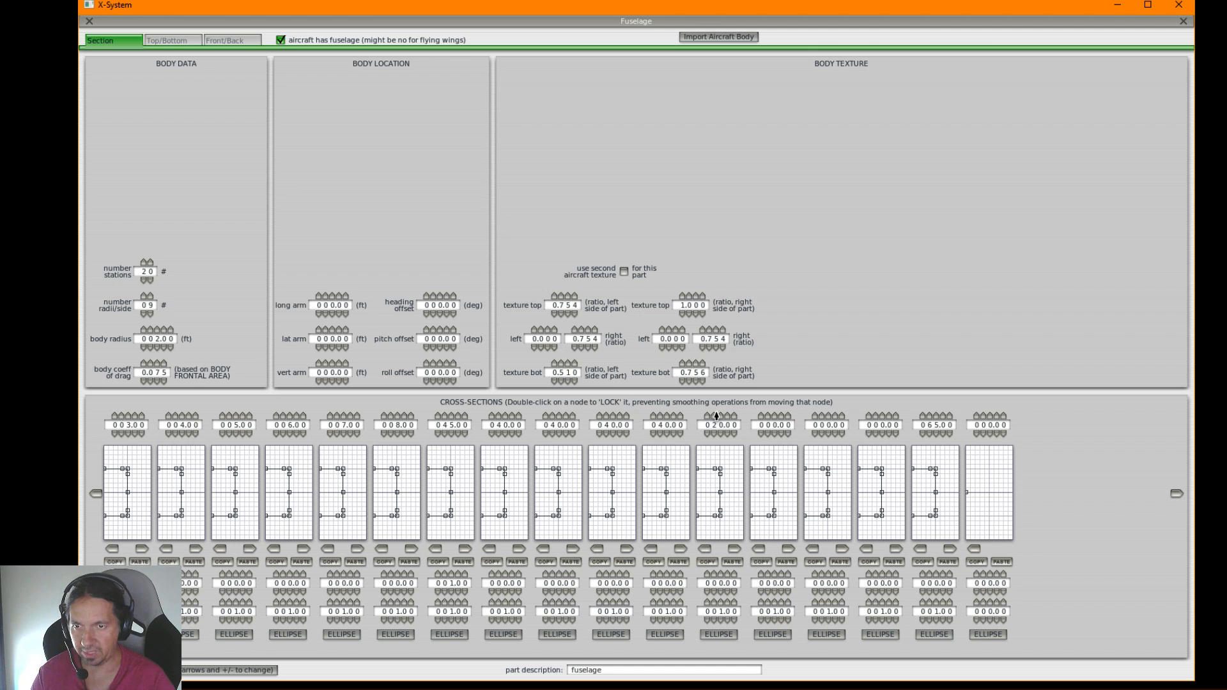
left_click(715, 416)
left_click(770, 416)
left_click(770, 416)
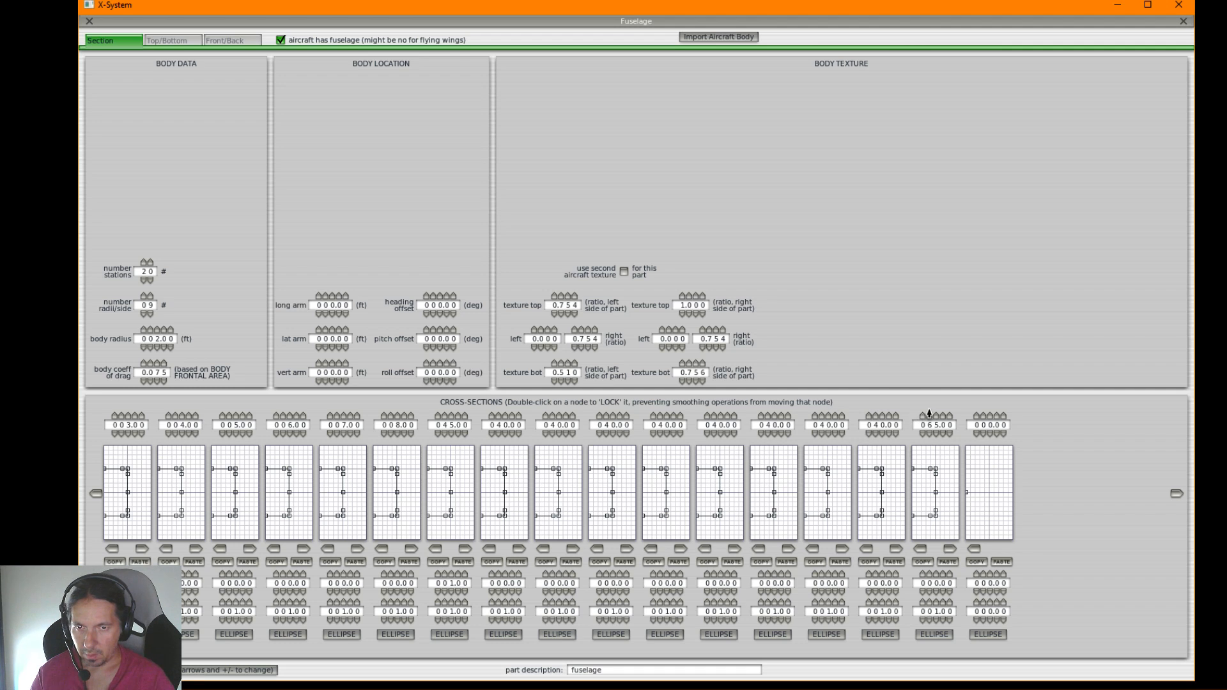
left_click(983, 435)
left_click(989, 416)
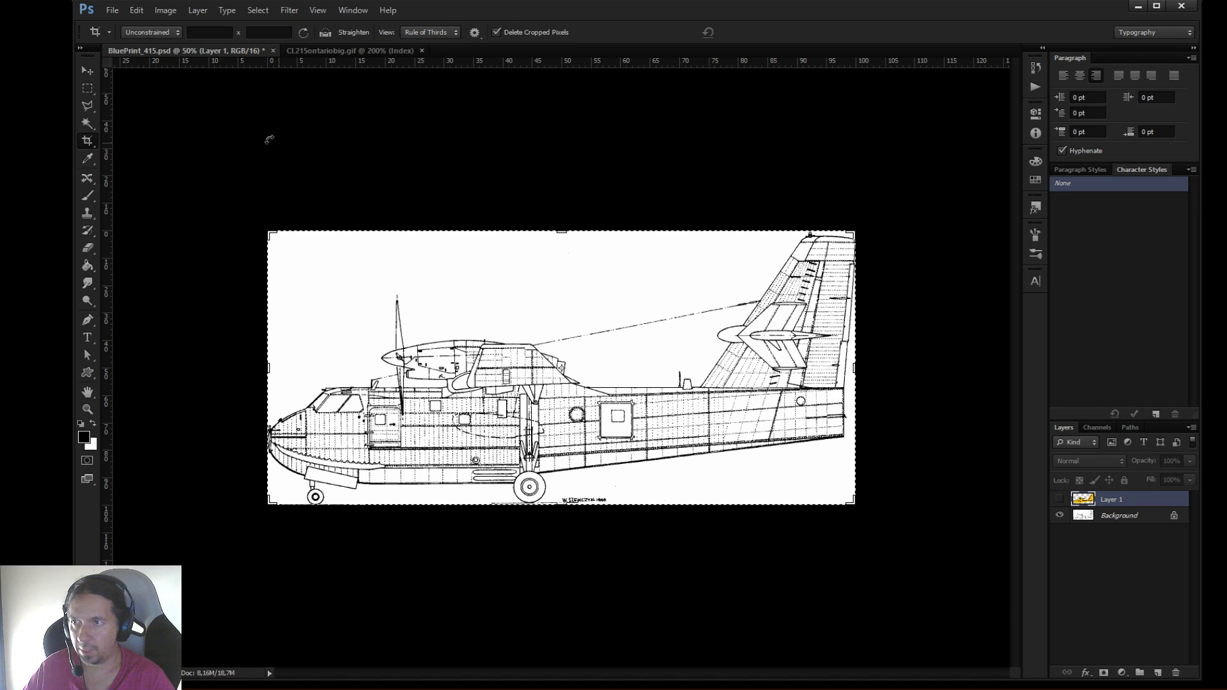
Switch to Photoshop's BluePrint_415.psd, set the rulers to centimeters, and place vertical guides at the tail fin's rear edge and the fuselage's rear end
left_click(87, 70)
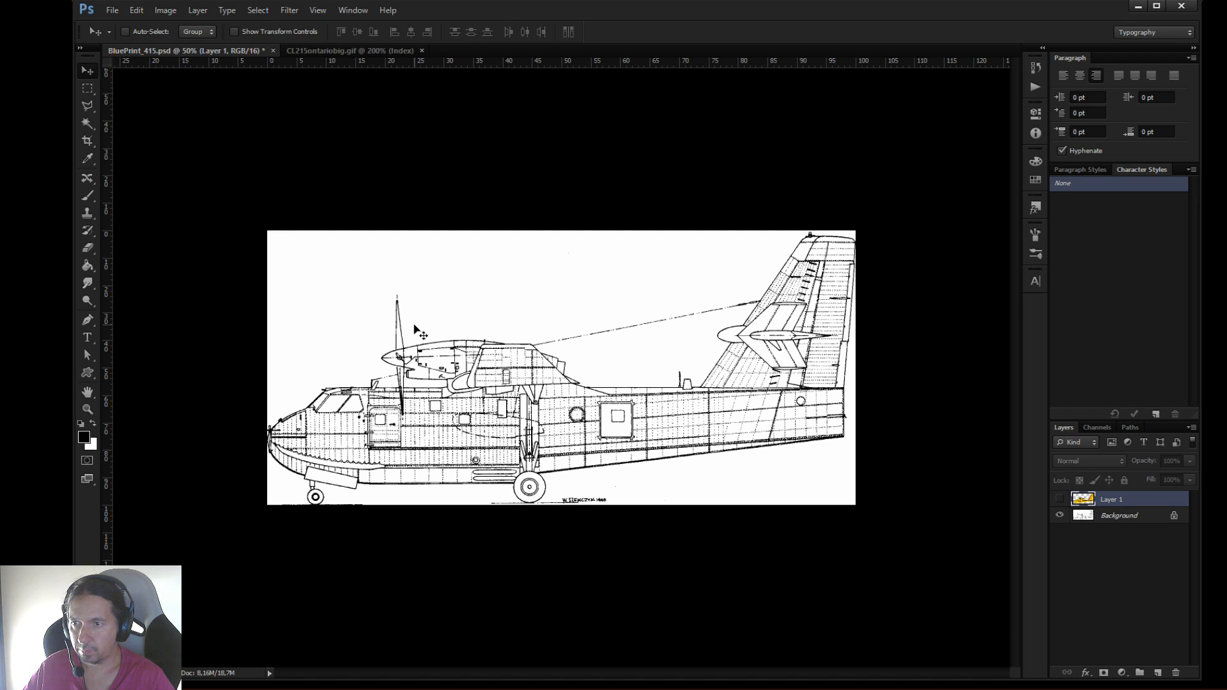
right_click(437, 69)
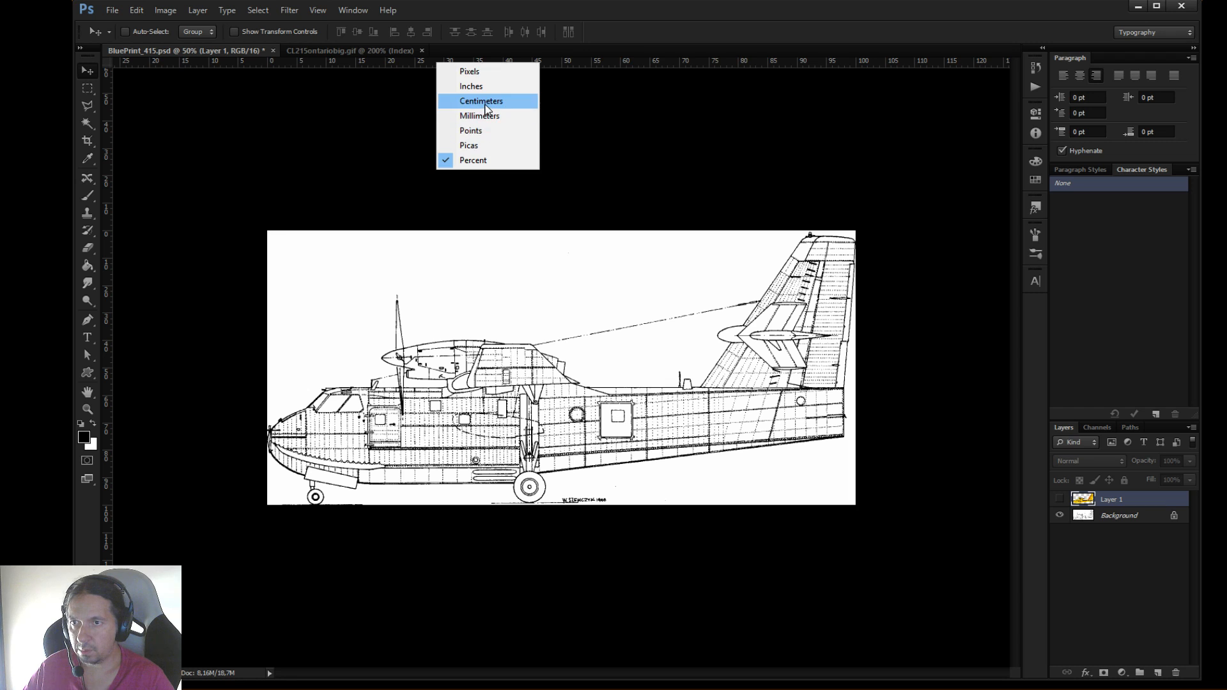
left_click(486, 102)
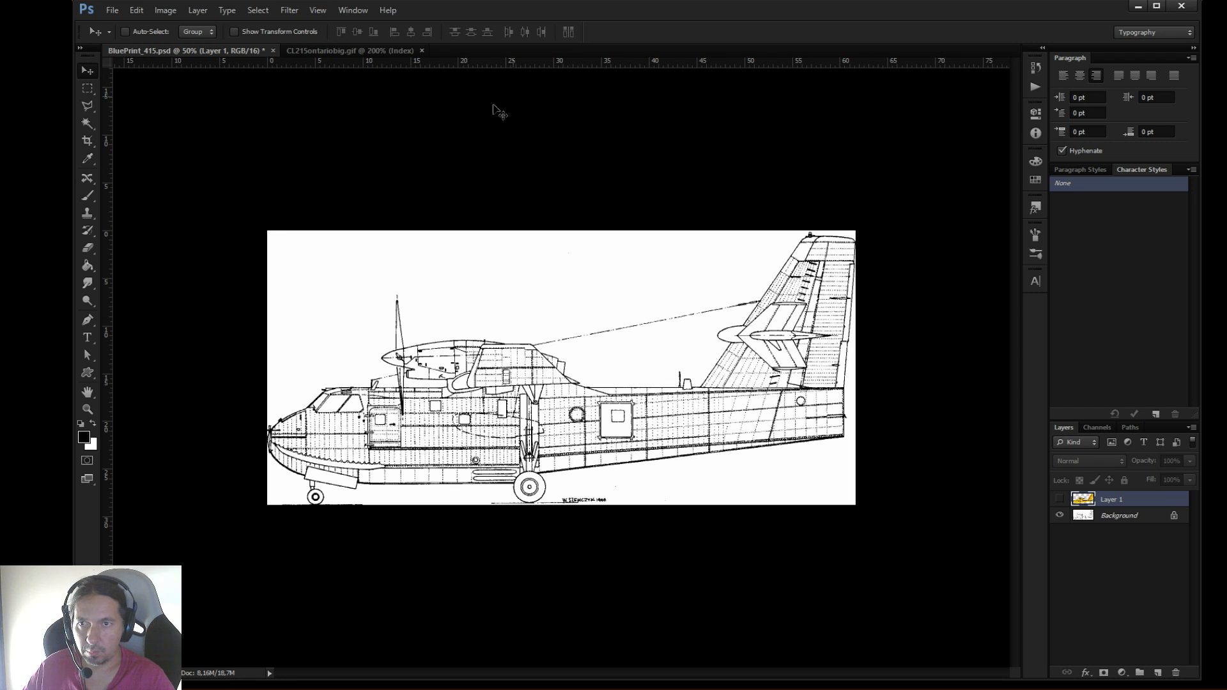
left_click_drag(108, 220, 856, 324)
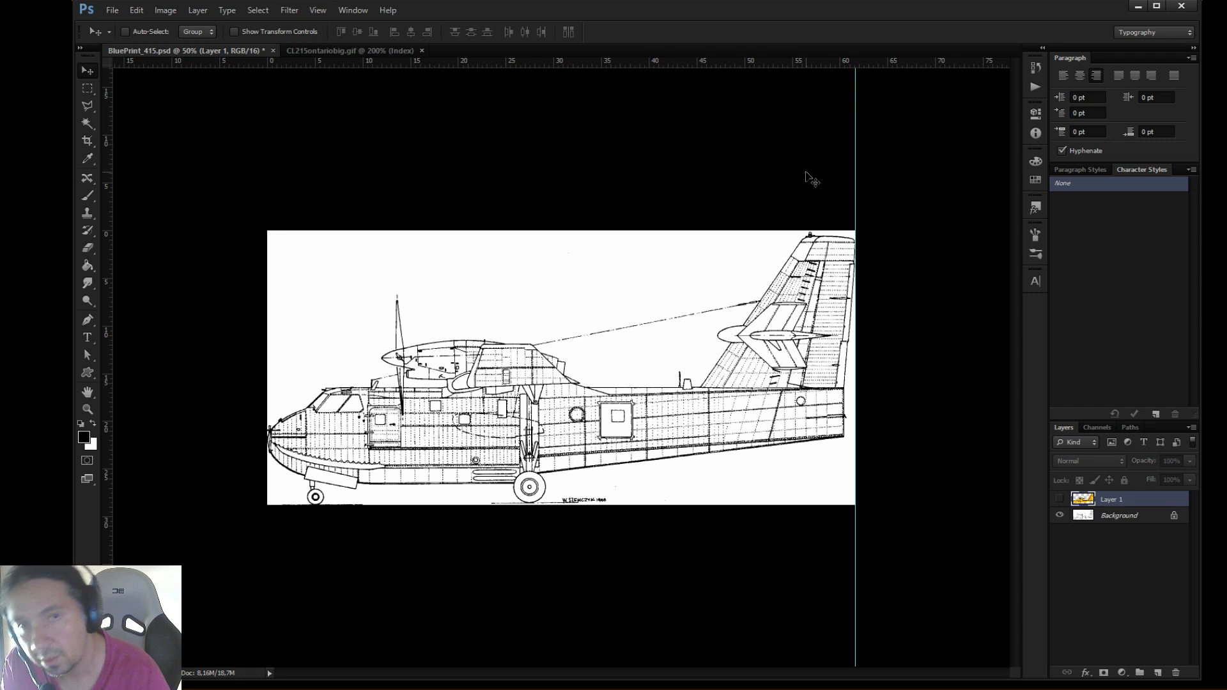
left_click_drag(109, 315, 843, 413)
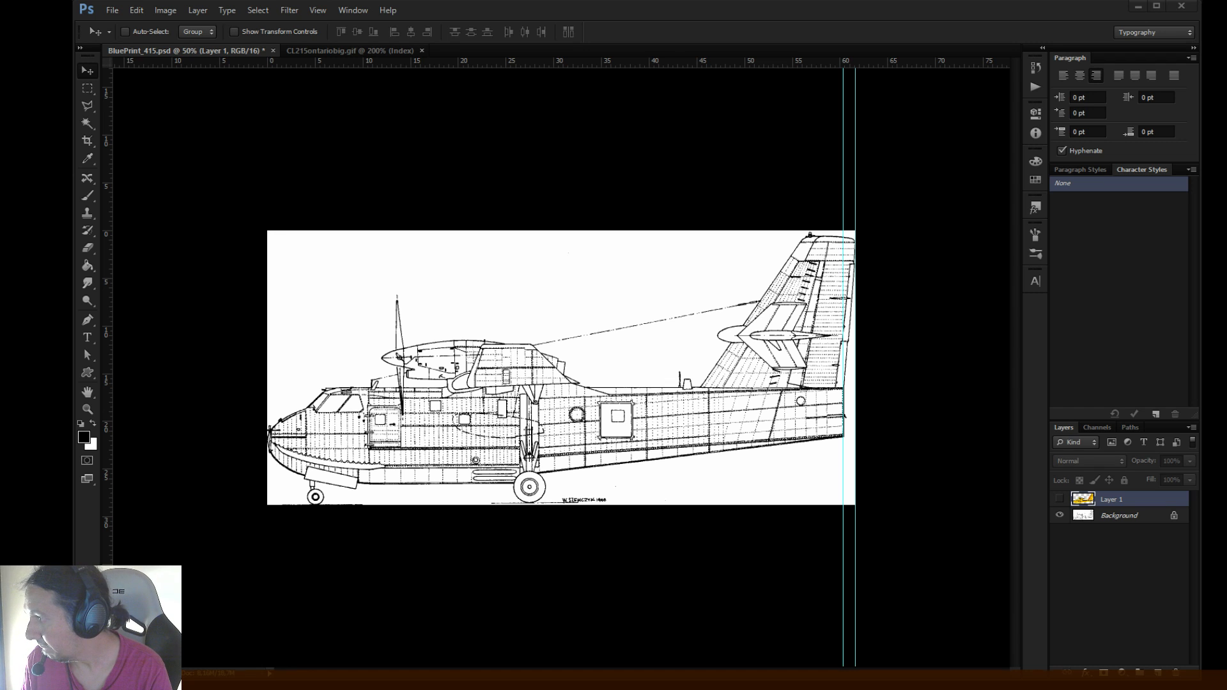
Bring up the Calculator and multiply 60.4 by 65
left_click_drag(0, 183, 455, 131)
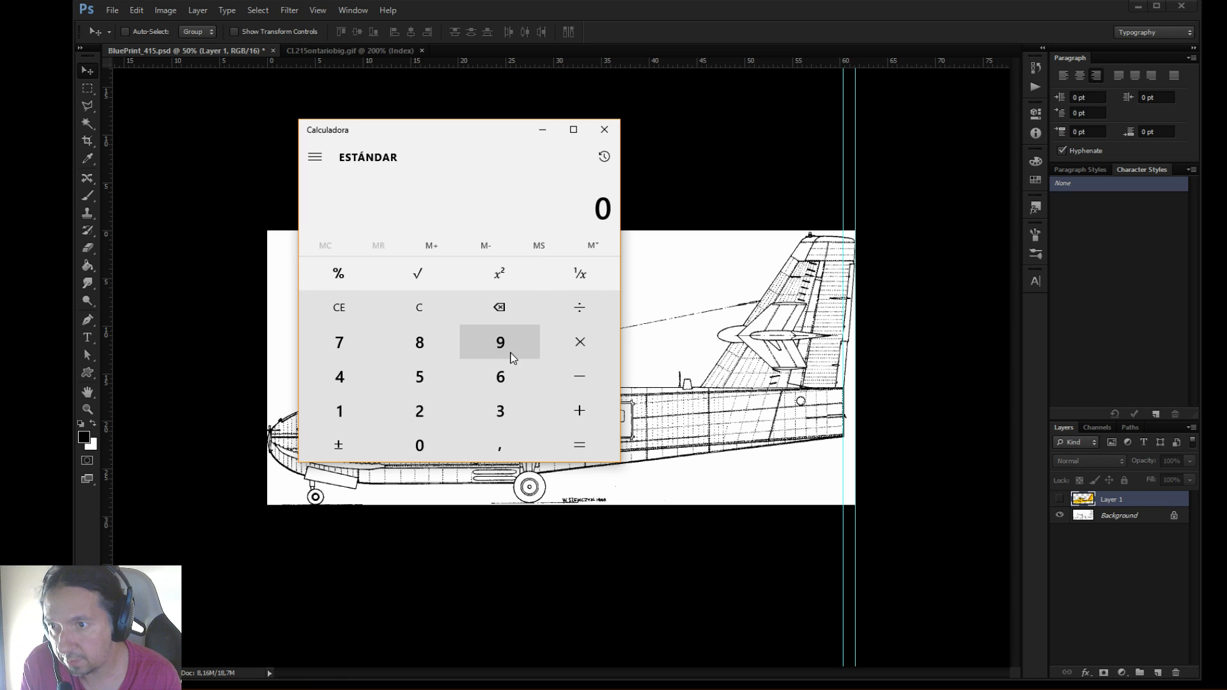
left_click(484, 378)
left_click(419, 444)
left_click(500, 444)
left_click(360, 385)
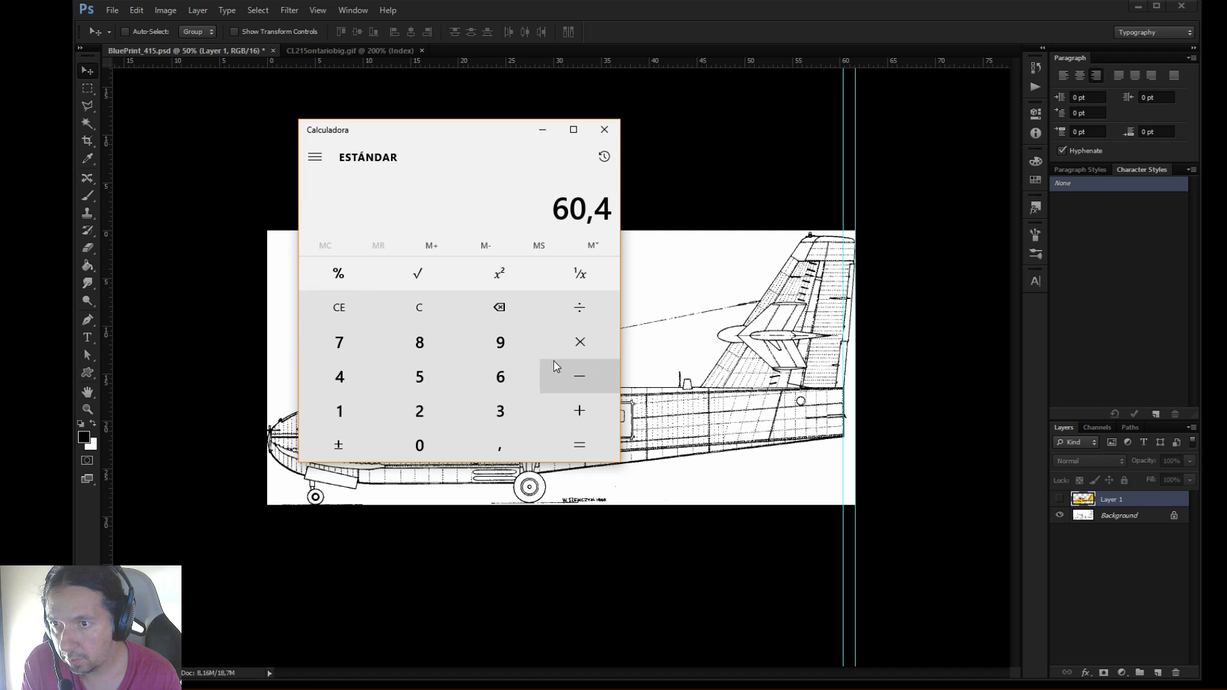
left_click(578, 346)
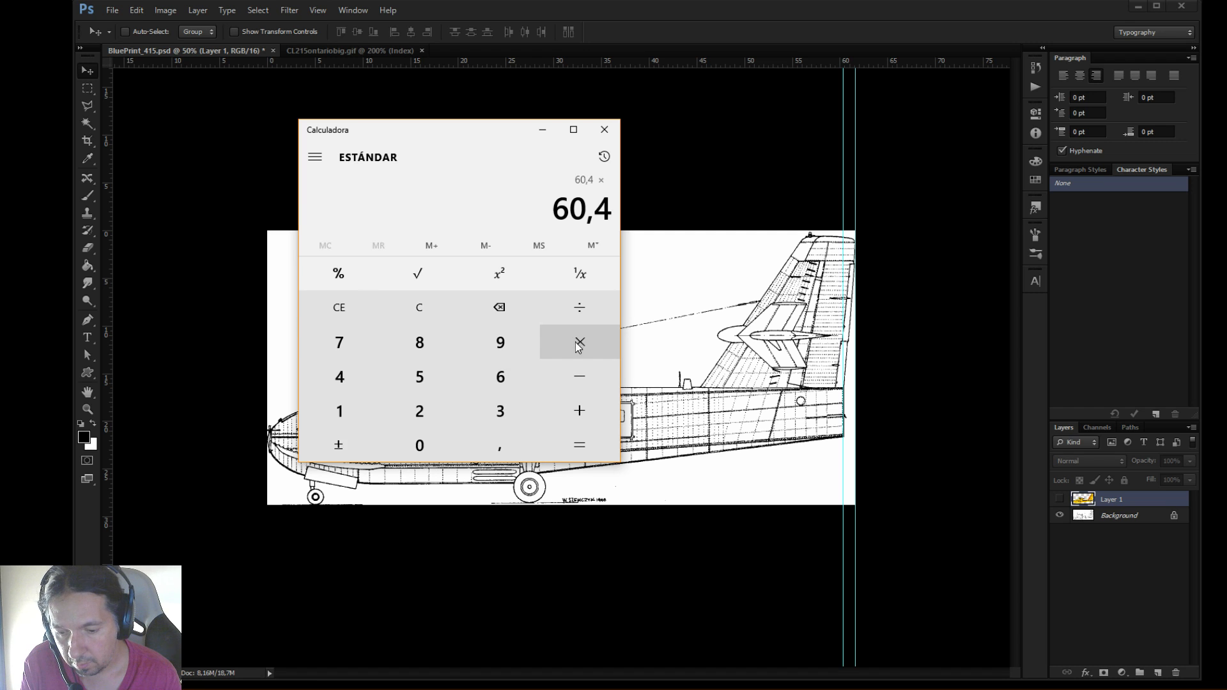
left_click(501, 377)
left_click(422, 378)
left_click(582, 442)
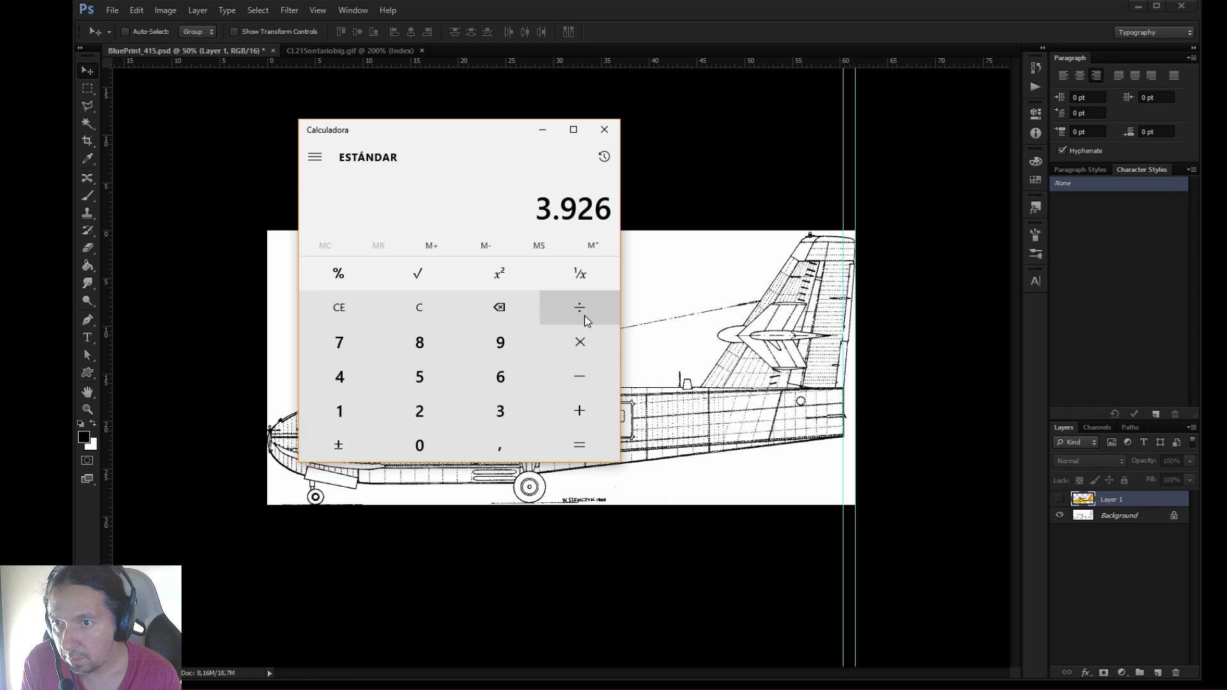
Divide the product by 61.5 and close the Calculator
left_click(584, 313)
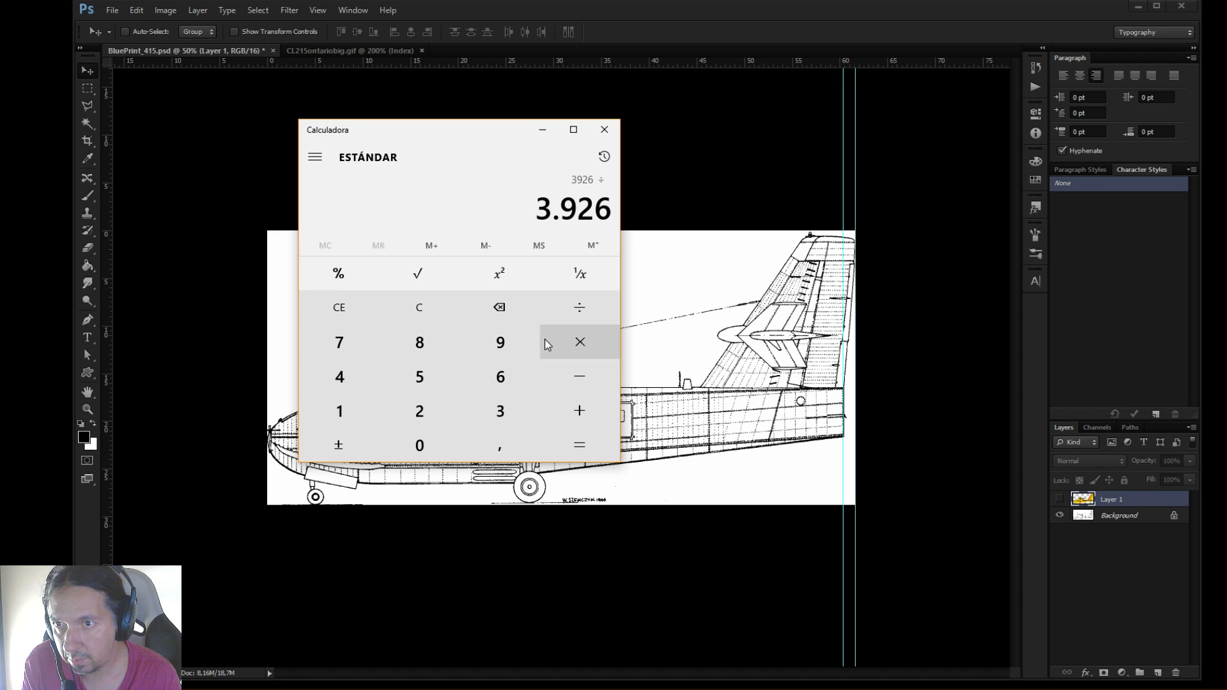
left_click(501, 377)
left_click(365, 403)
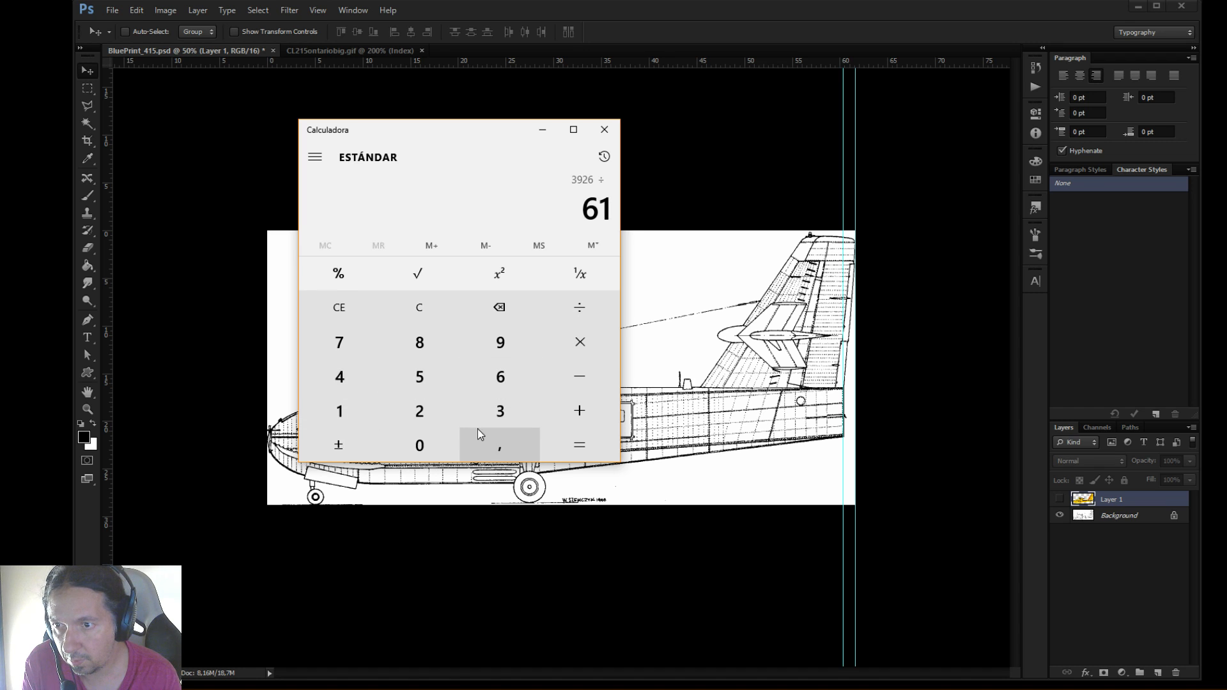
left_click(497, 446)
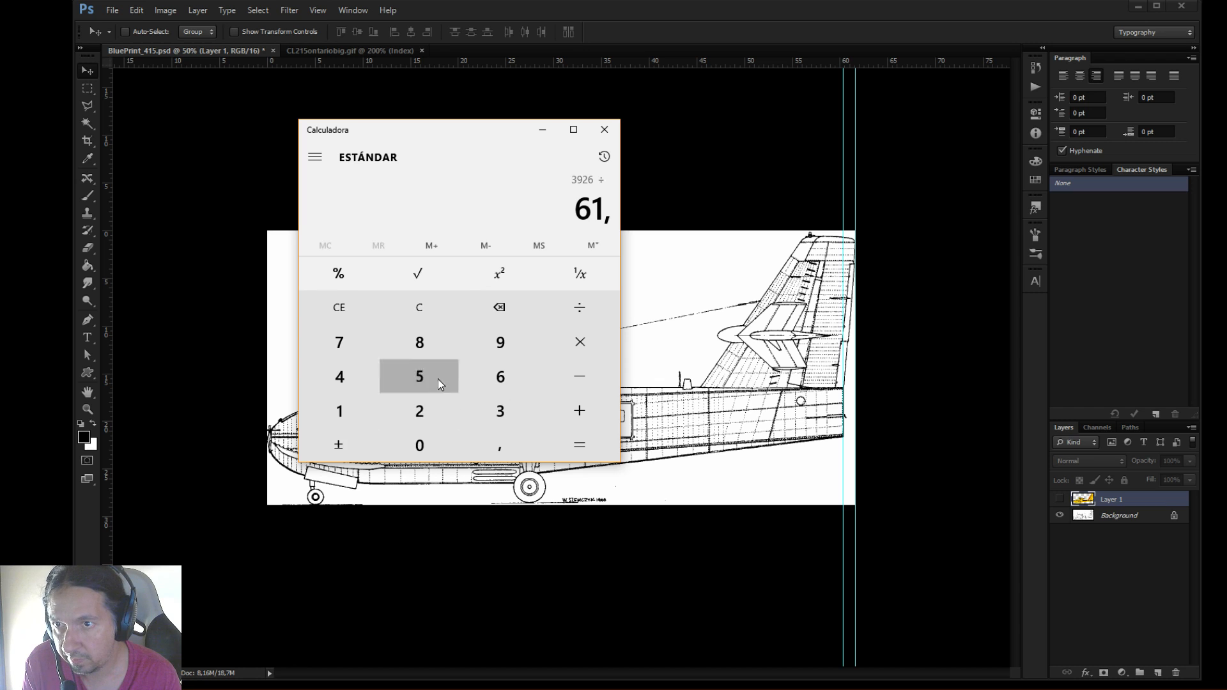
left_click(420, 377)
left_click(575, 446)
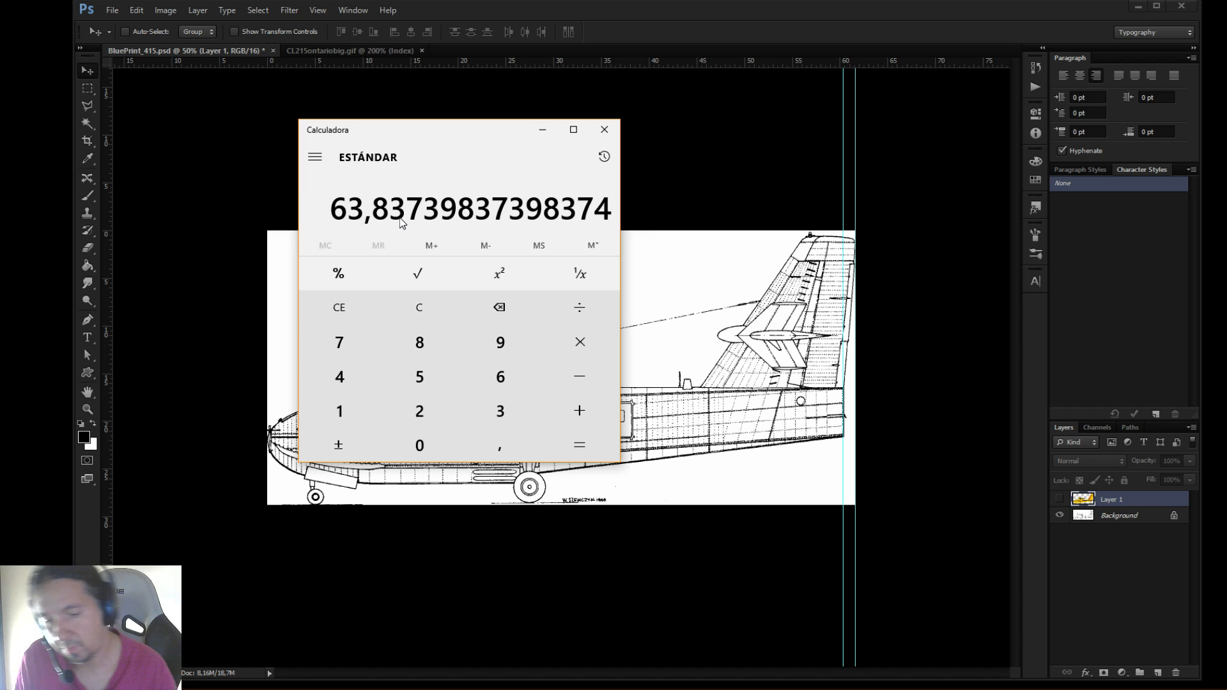
left_click(604, 129)
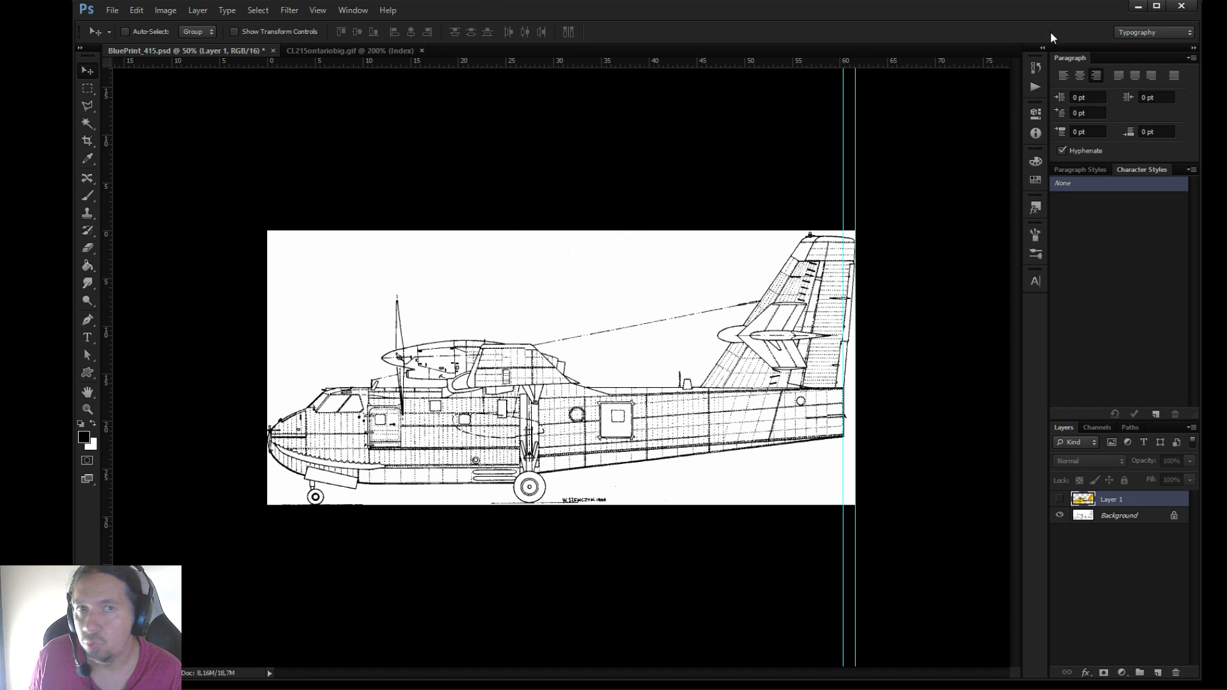
Return to Plane-Maker's Fuselage window and set the last two cross-sections' stations to 63.84 ft
left_click(1146, 6)
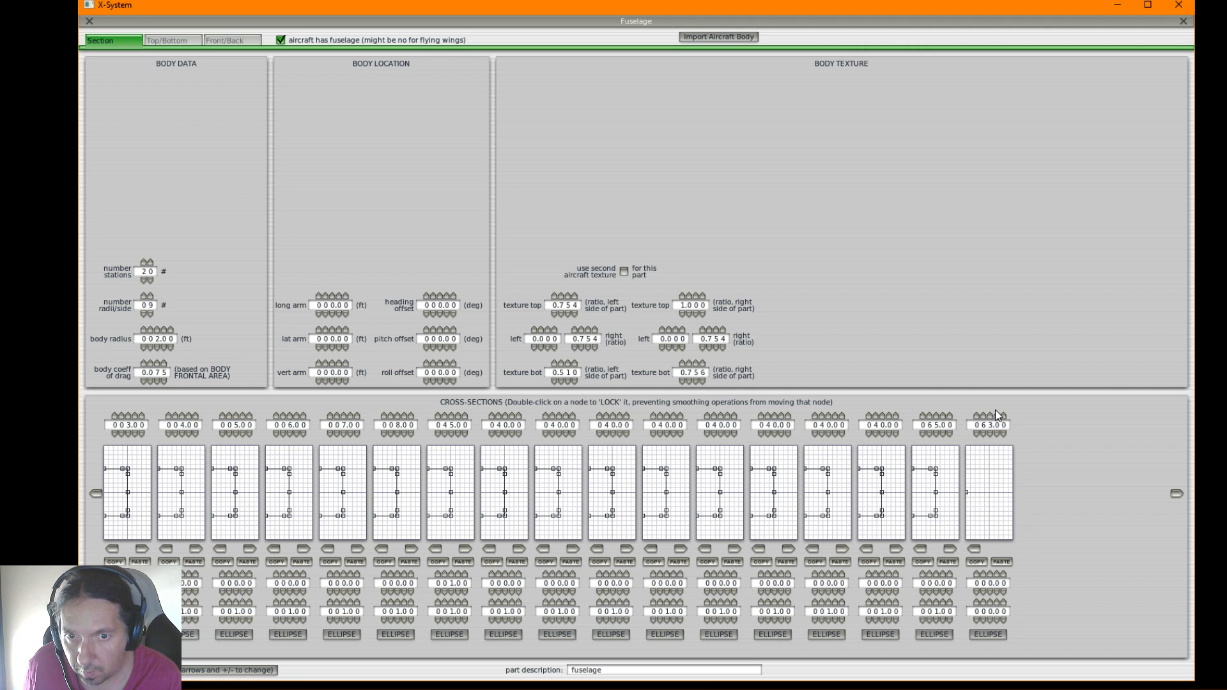
left_click(997, 417)
left_click(997, 435)
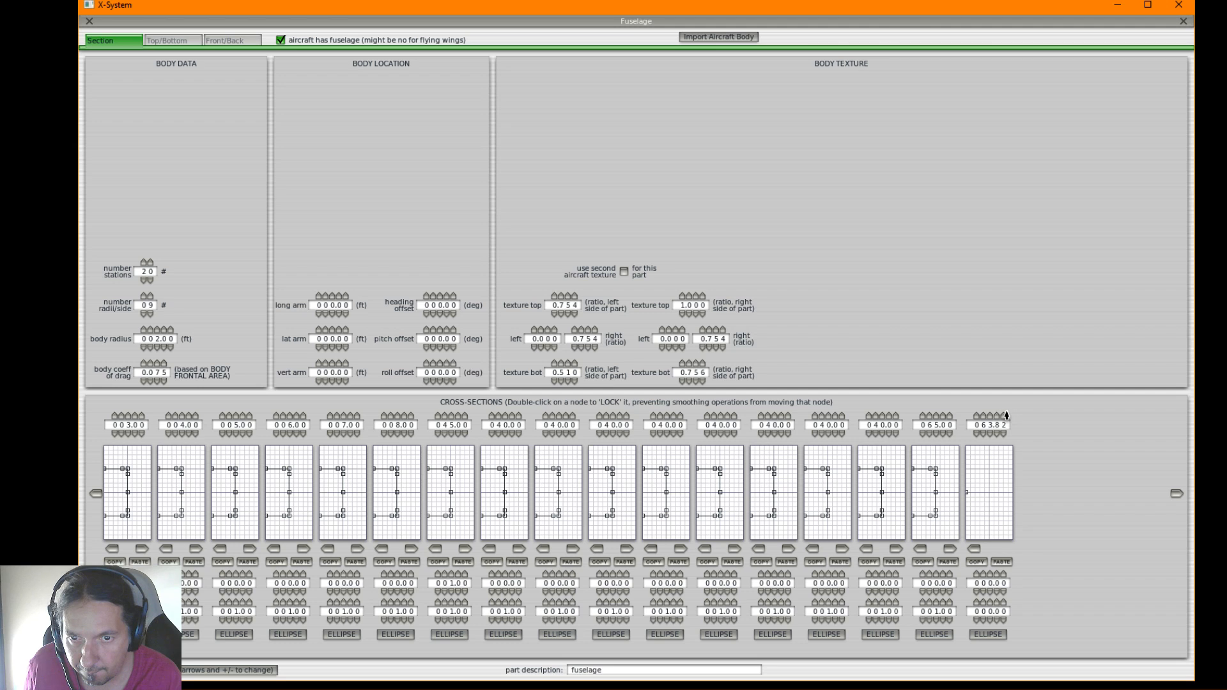
left_click(938, 434)
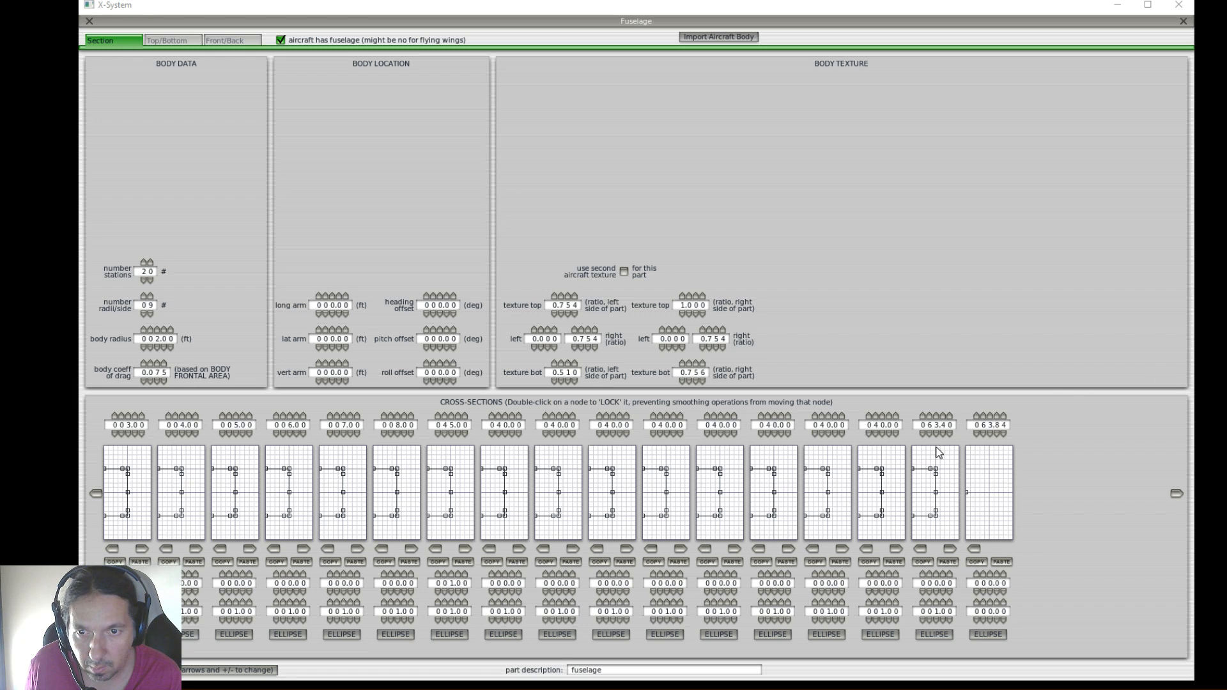
double_click(944, 416)
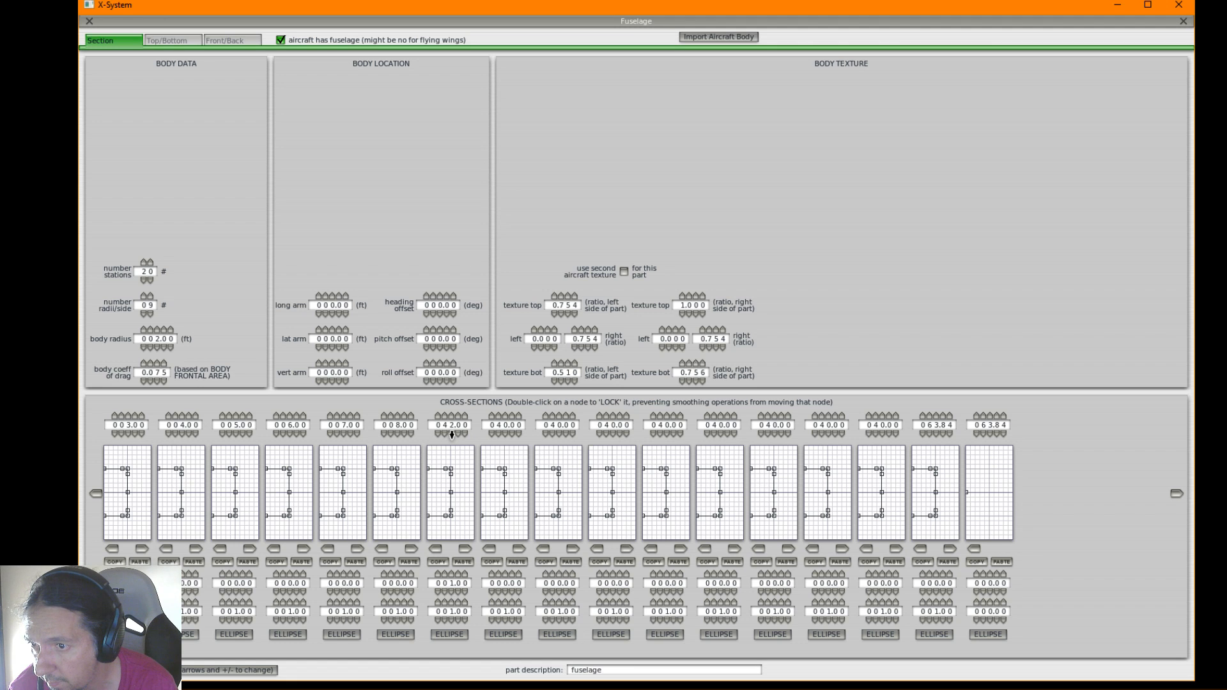
Set the nine cross-section stations after the 8 ft one to 40 through 48 ft in 1 ft increments, and the last two to 63.83 ft
left_click(512, 416)
left_click(566, 416)
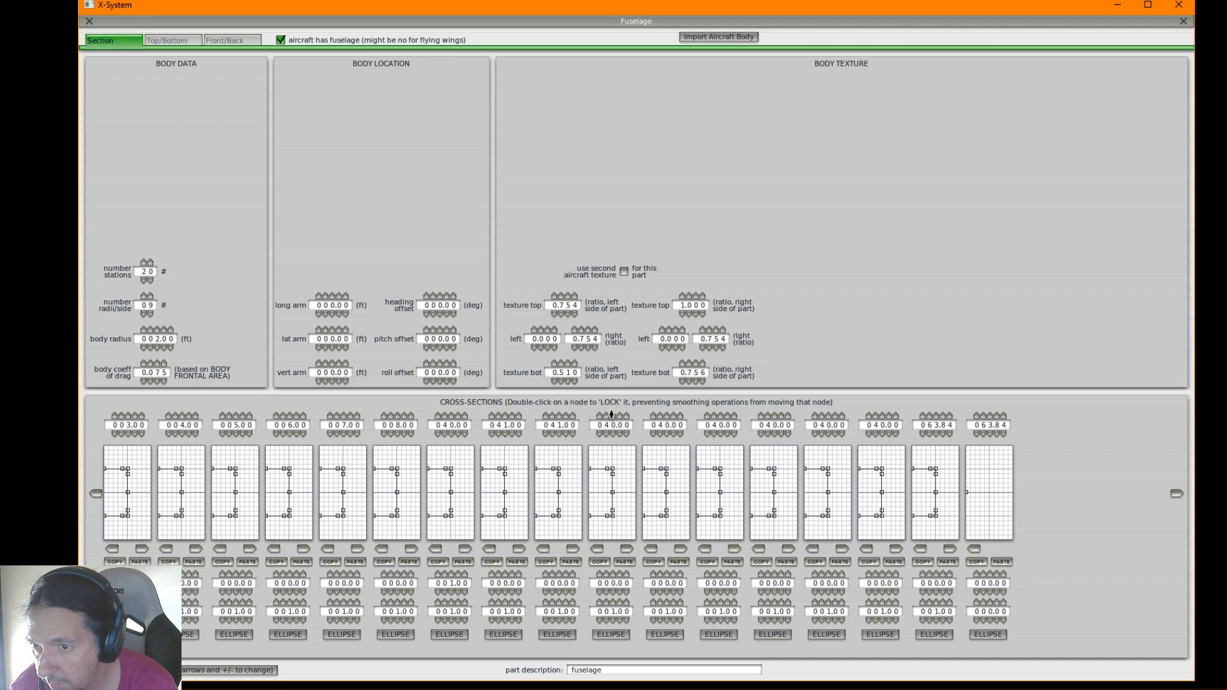
left_click(554, 416)
left_click(669, 416)
left_click(722, 416)
left_click(722, 416)
left_click(721, 416)
left_click(722, 416)
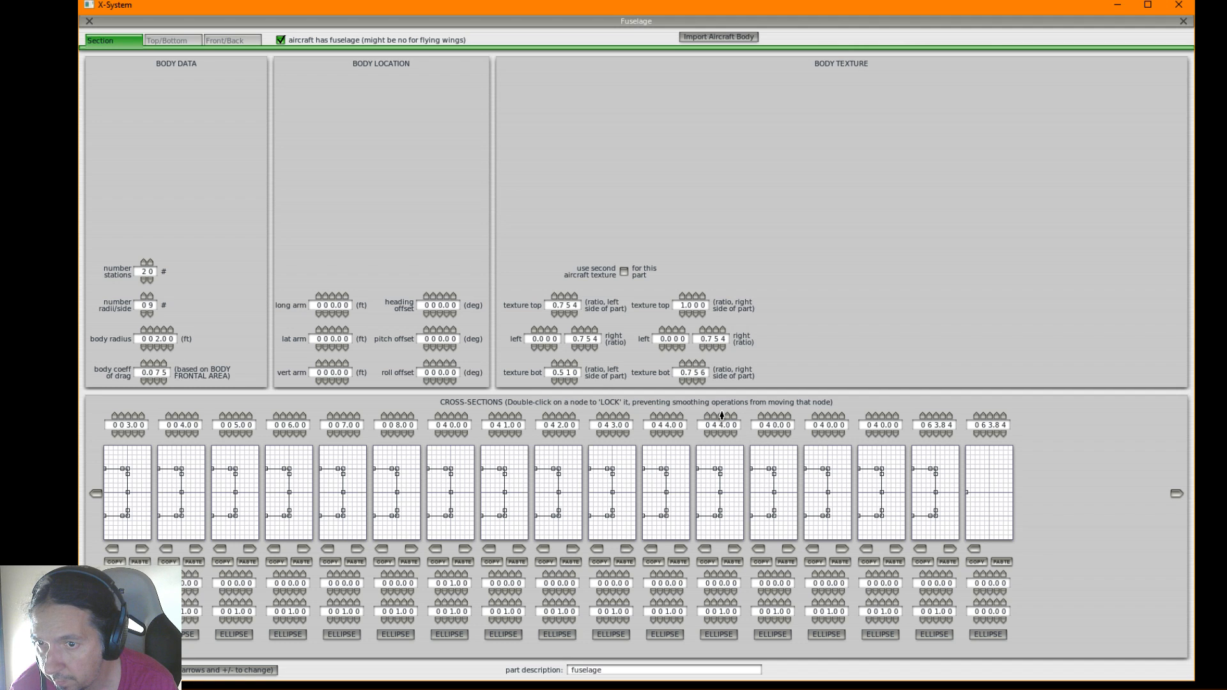
left_click(775, 415)
left_click(774, 415)
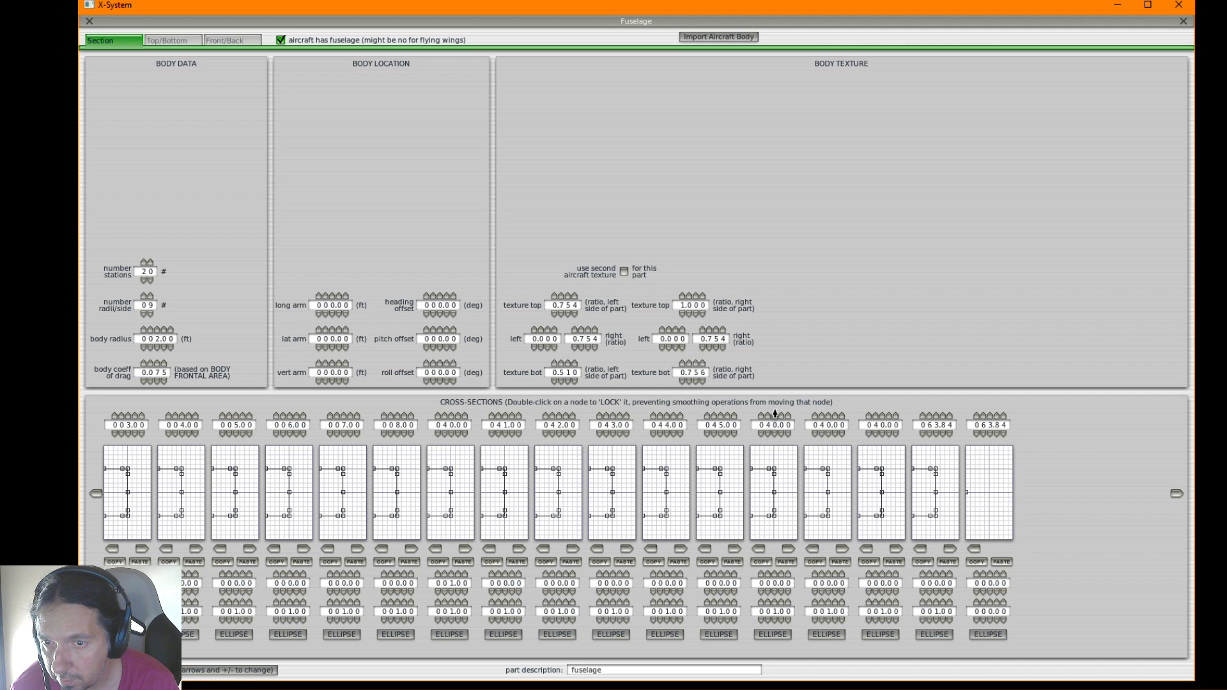
left_click(774, 415)
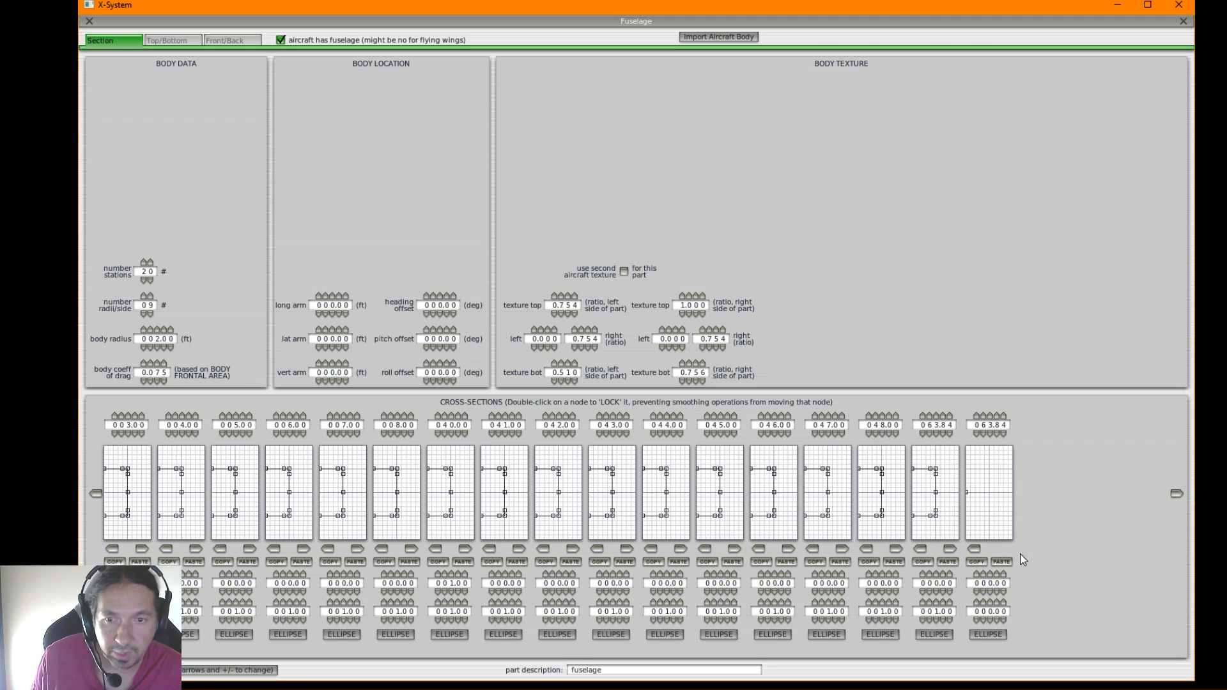
left_click(1007, 436)
left_click(953, 435)
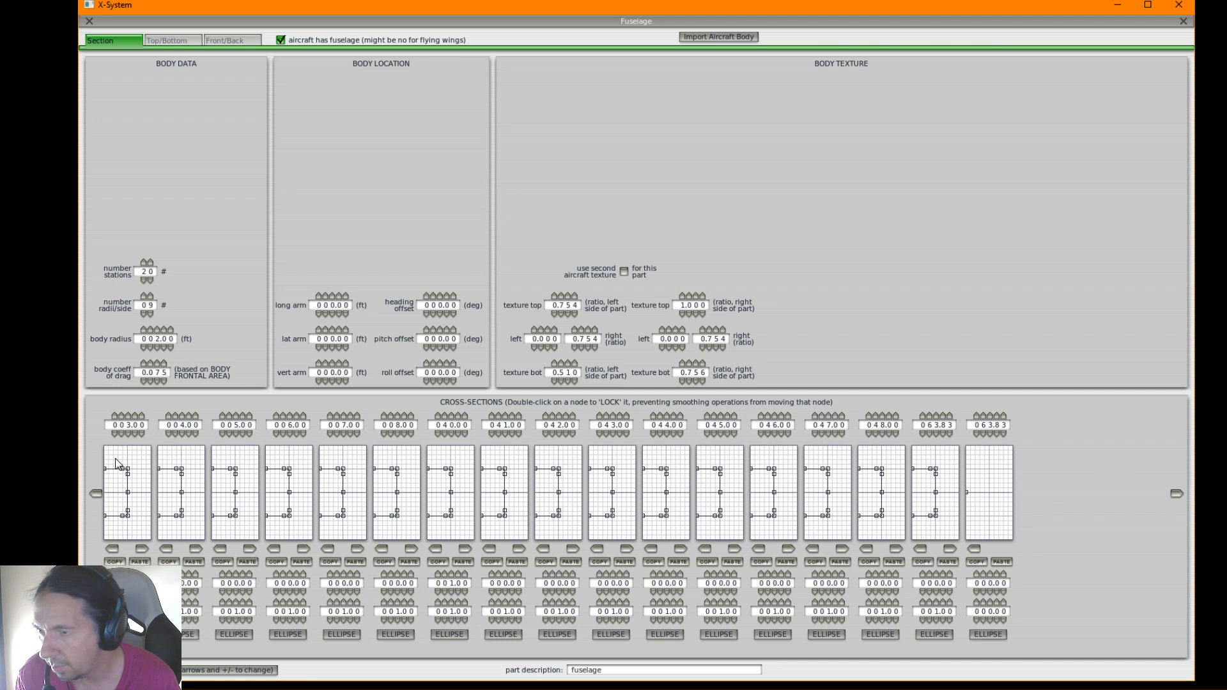
Review the fuselage's whole row of cross-section stations from the first to the last
left_click(96, 495)
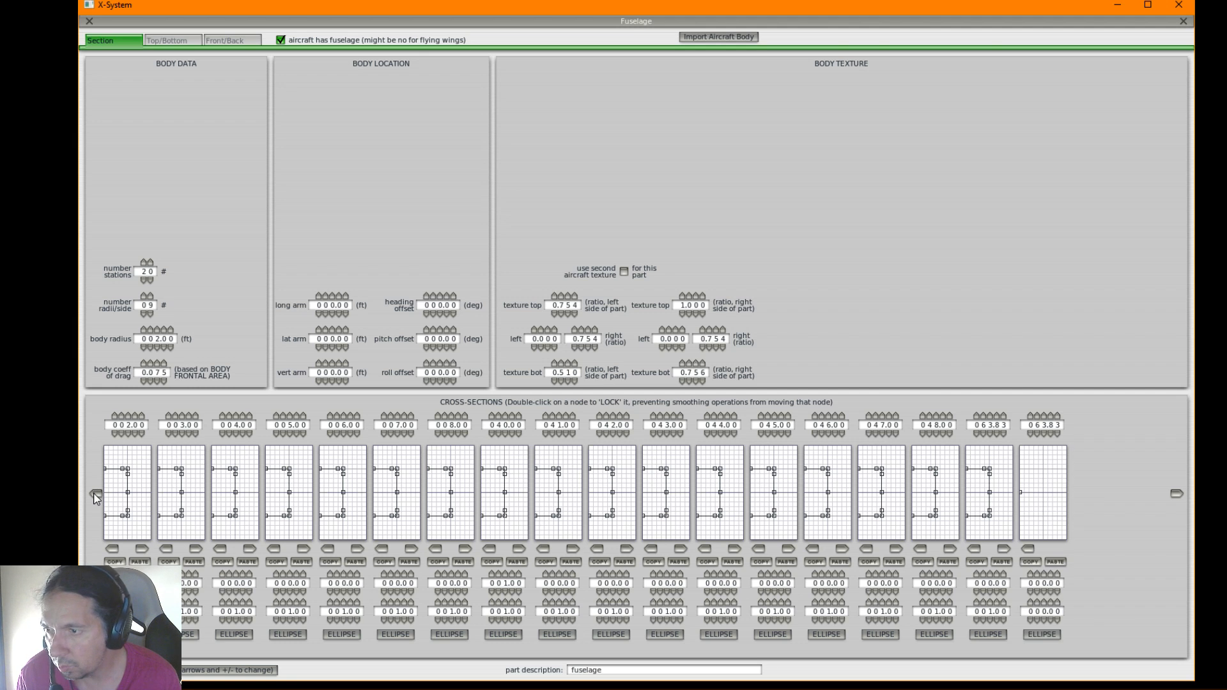
left_click(96, 495)
left_click(96, 495)
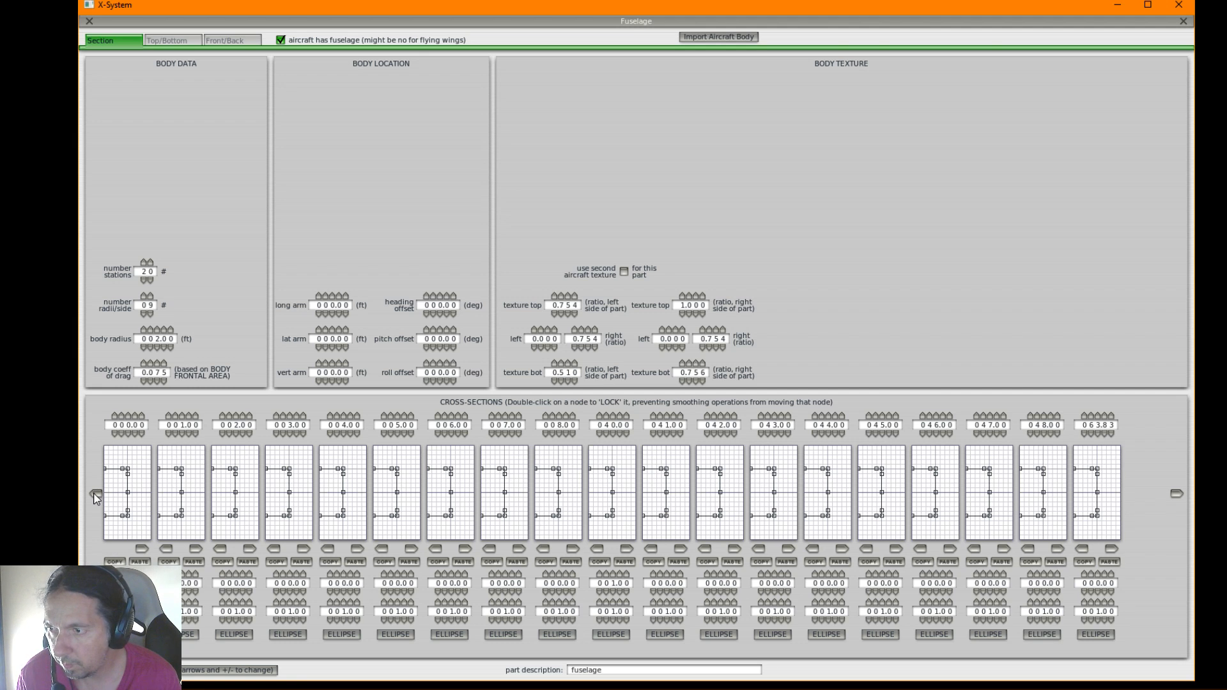
left_click(1175, 495)
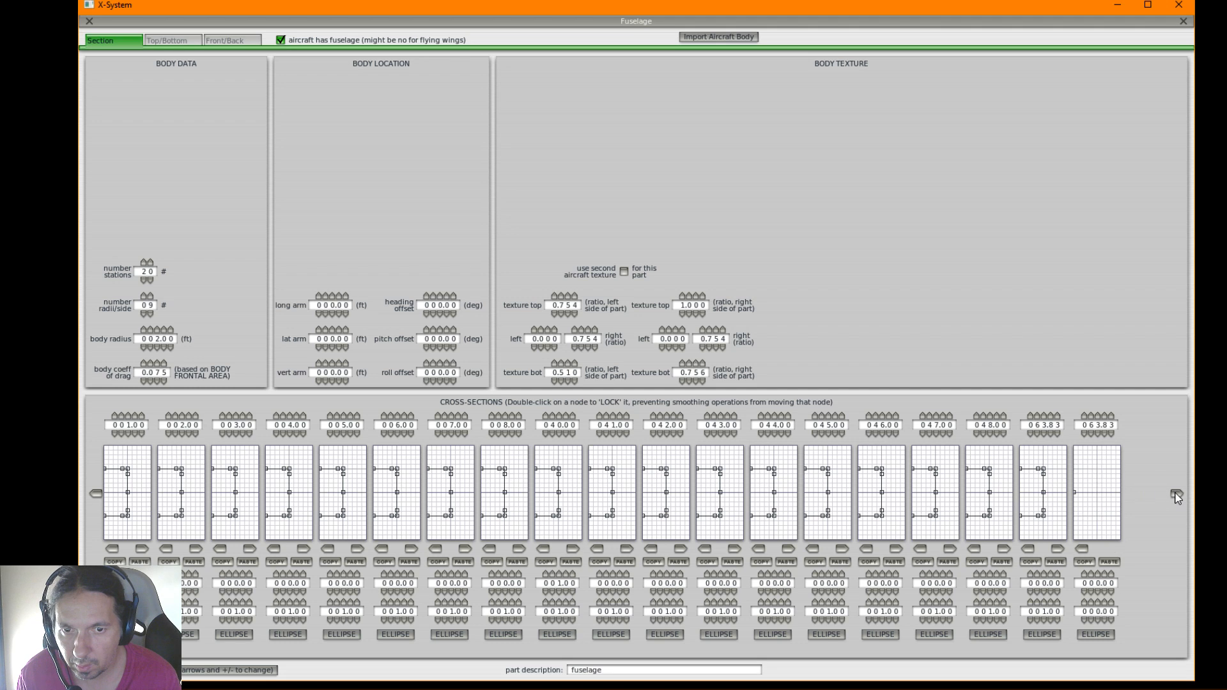
left_click(1175, 495)
left_click(1175, 495)
left_click(1174, 495)
left_click(96, 495)
left_click(96, 495)
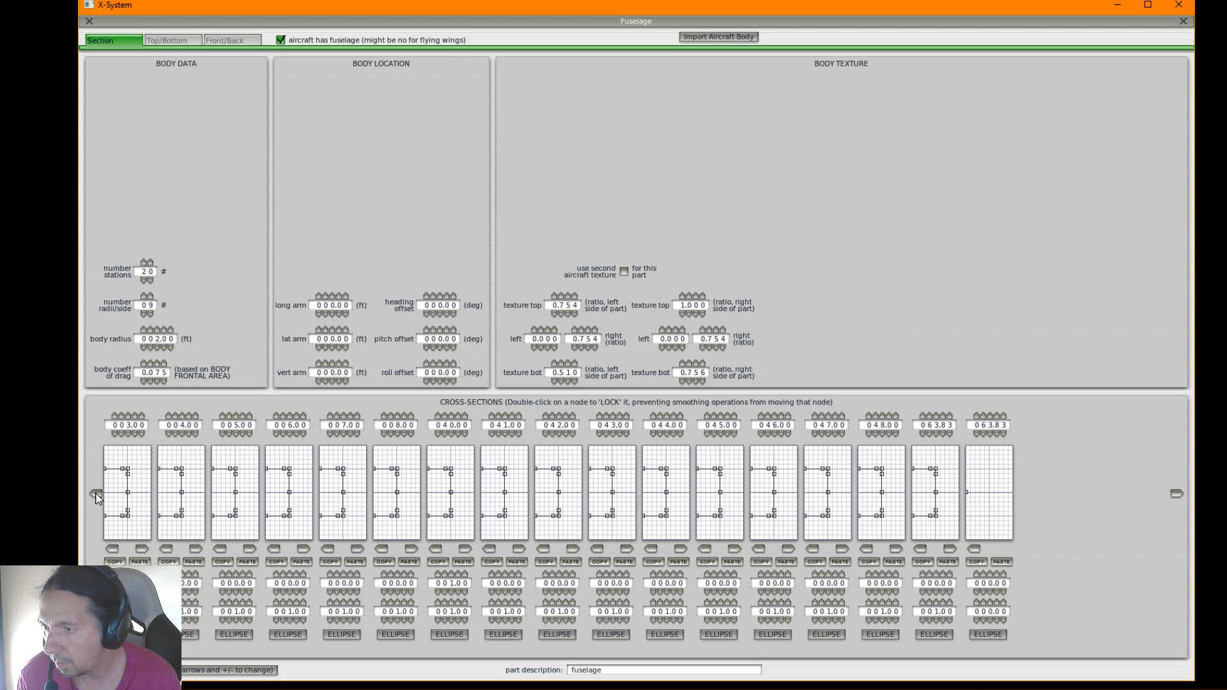
left_click(96, 496)
left_click(96, 495)
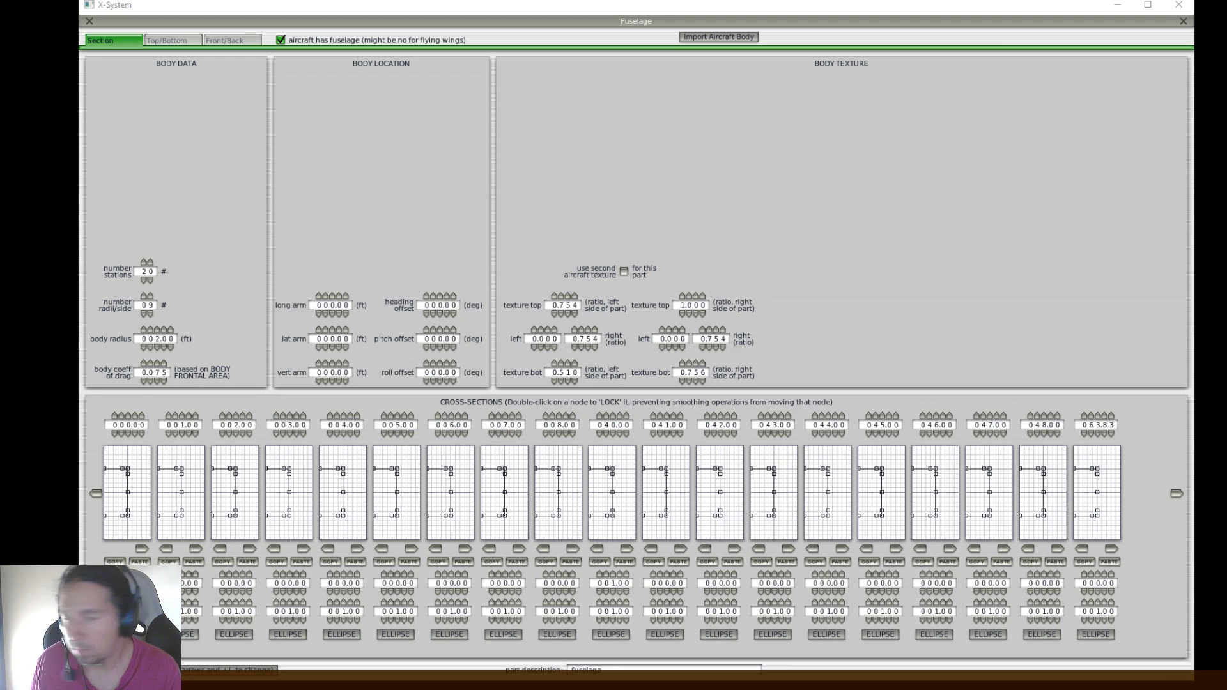
Switch to the browser's Bombardier 415 Wikipedia page, highlight the wingspan in feet and inches, and minimize the browser
key("alt+Tab")
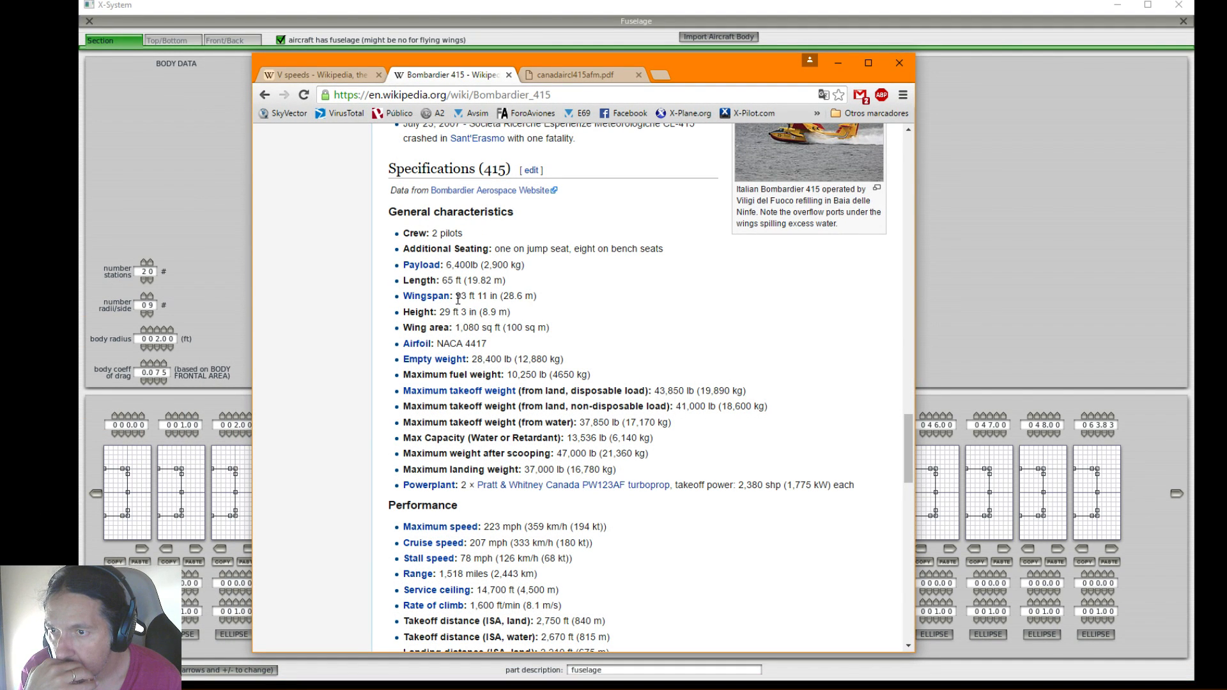
left_click_drag(457, 298, 497, 298)
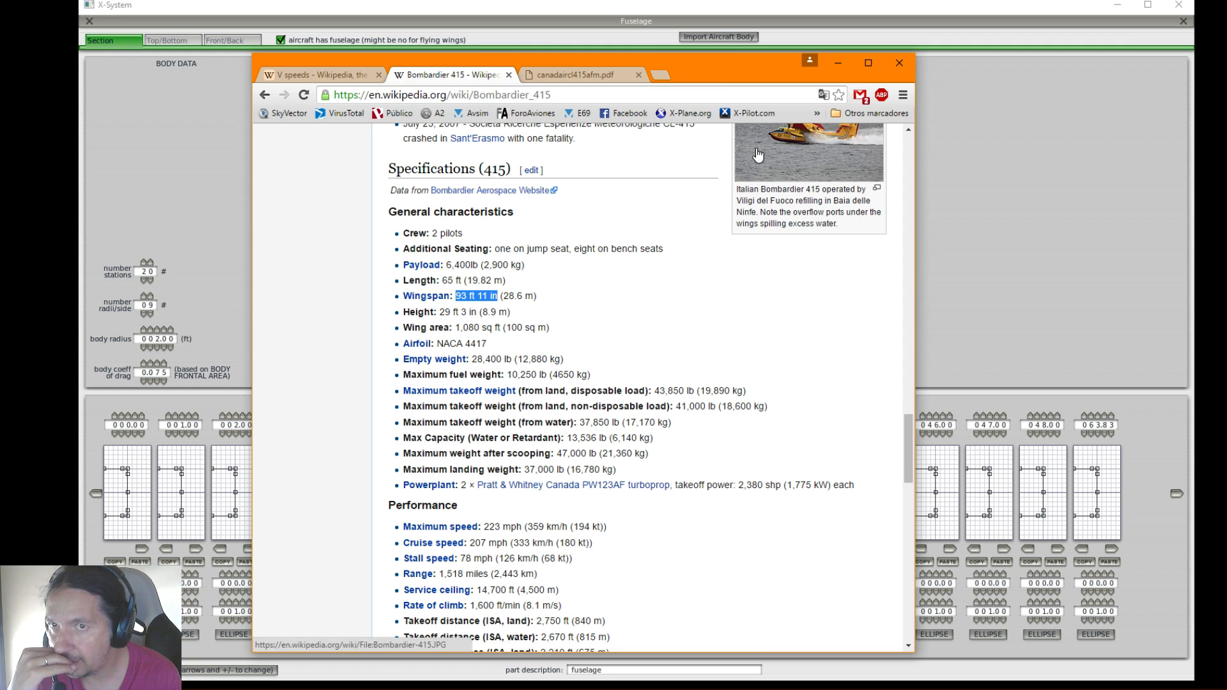
left_click(839, 64)
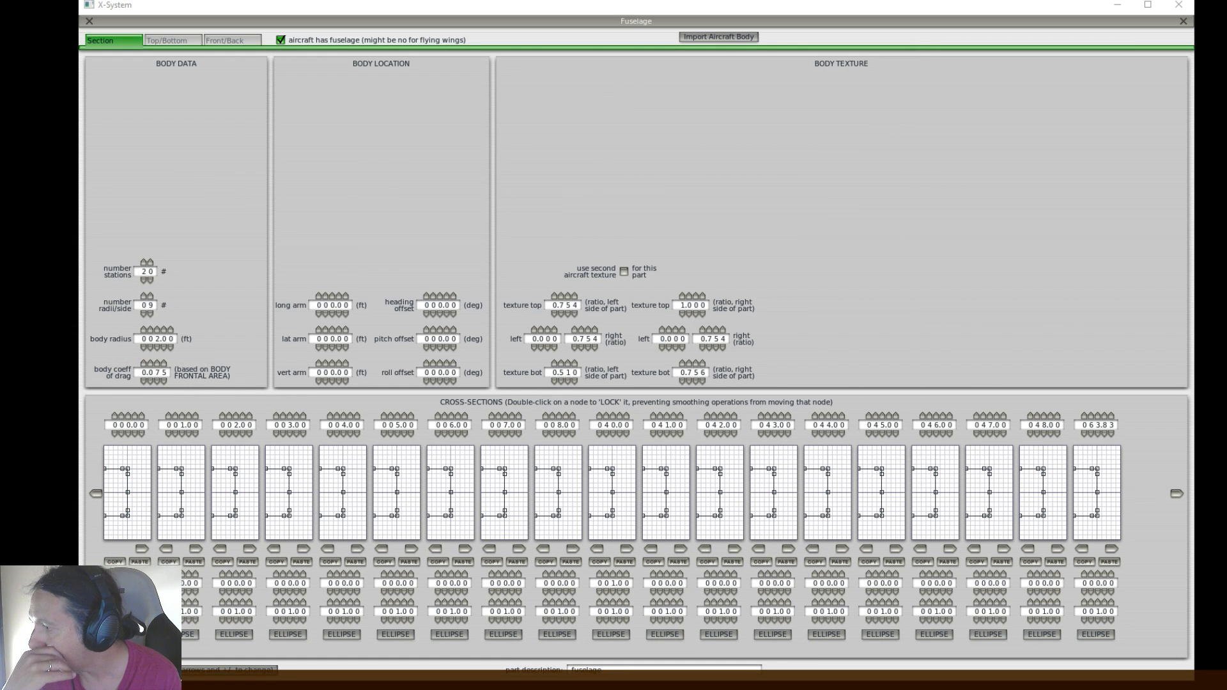
Switch to Photoshop's BluePrint_415.psd and undo the guides and the side-view crop to restore the full blueprint sheet
left_click(146, 678)
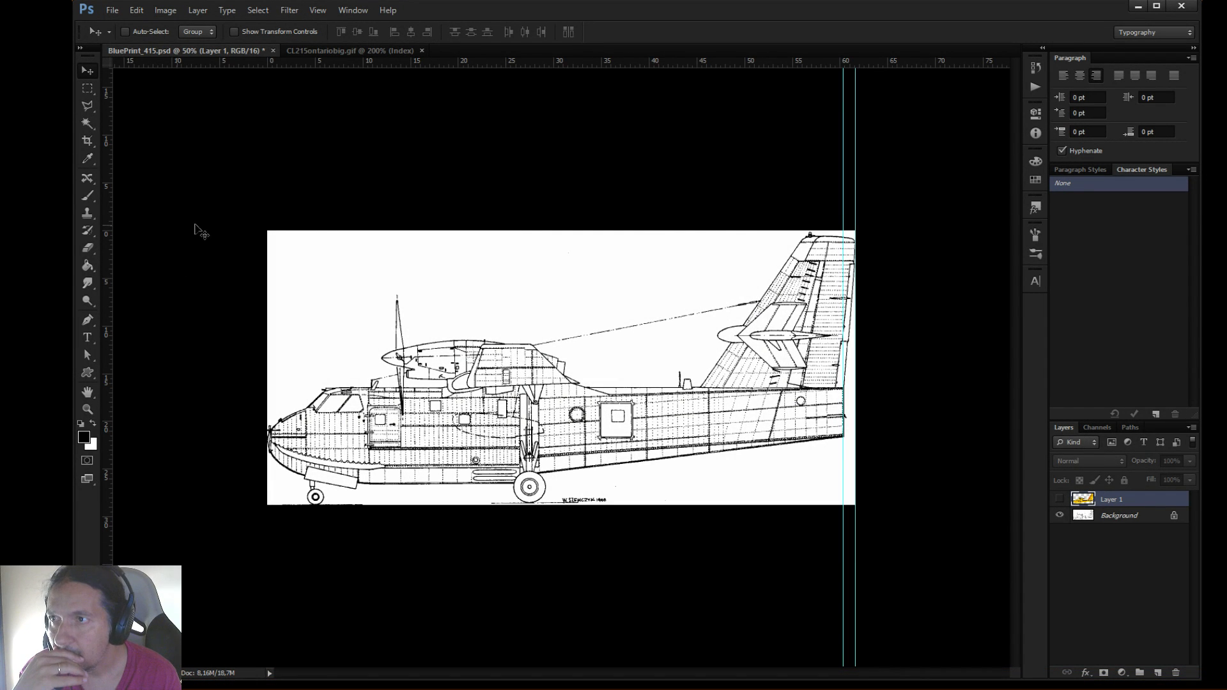
left_click(357, 51)
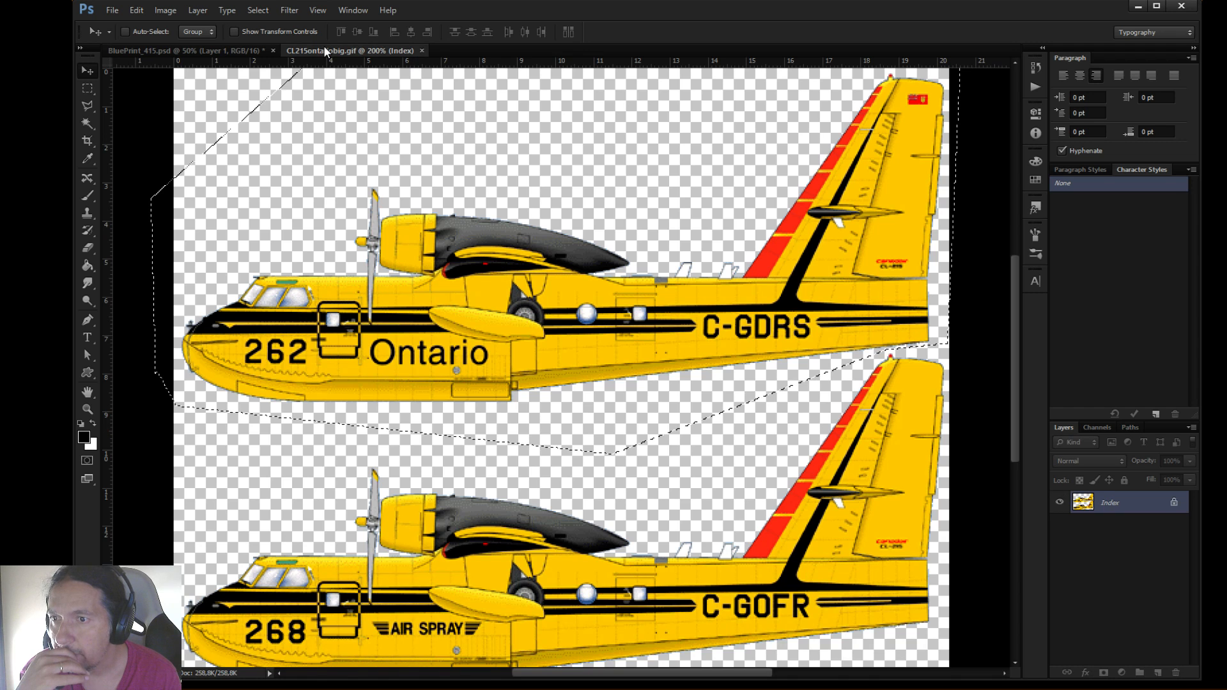
left_click(210, 51)
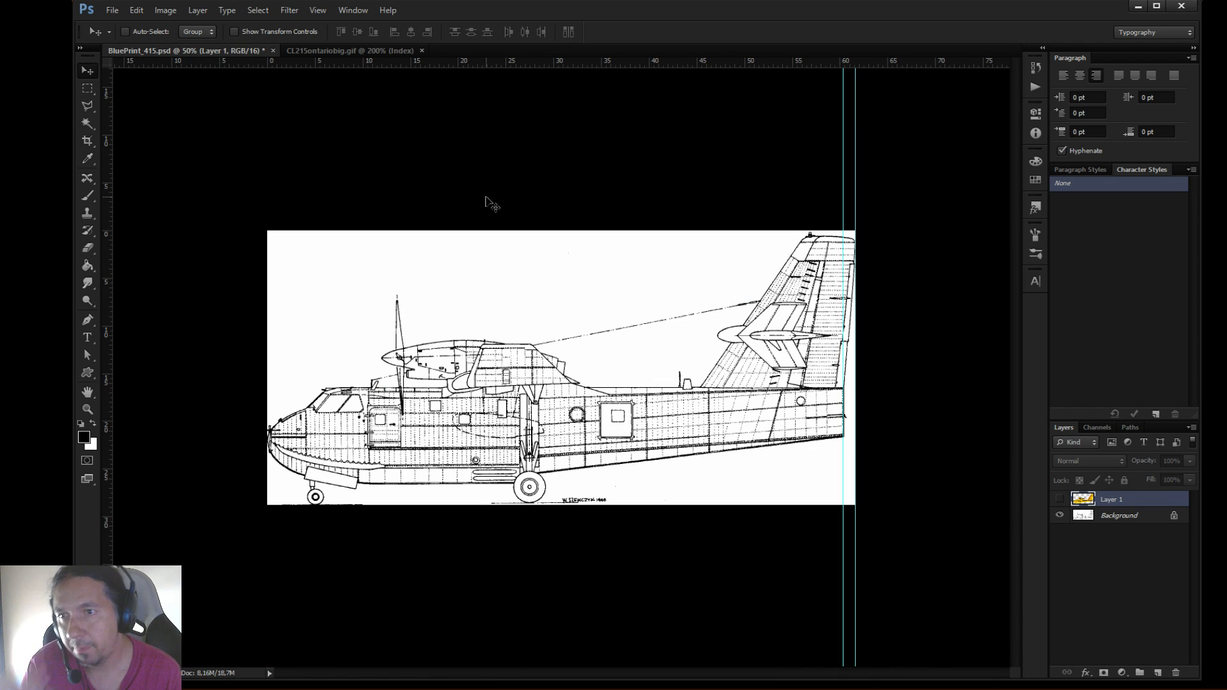
key("ctrl+alt+z")
key("ctrl+alt+z")
key("ctrl+alt+z")
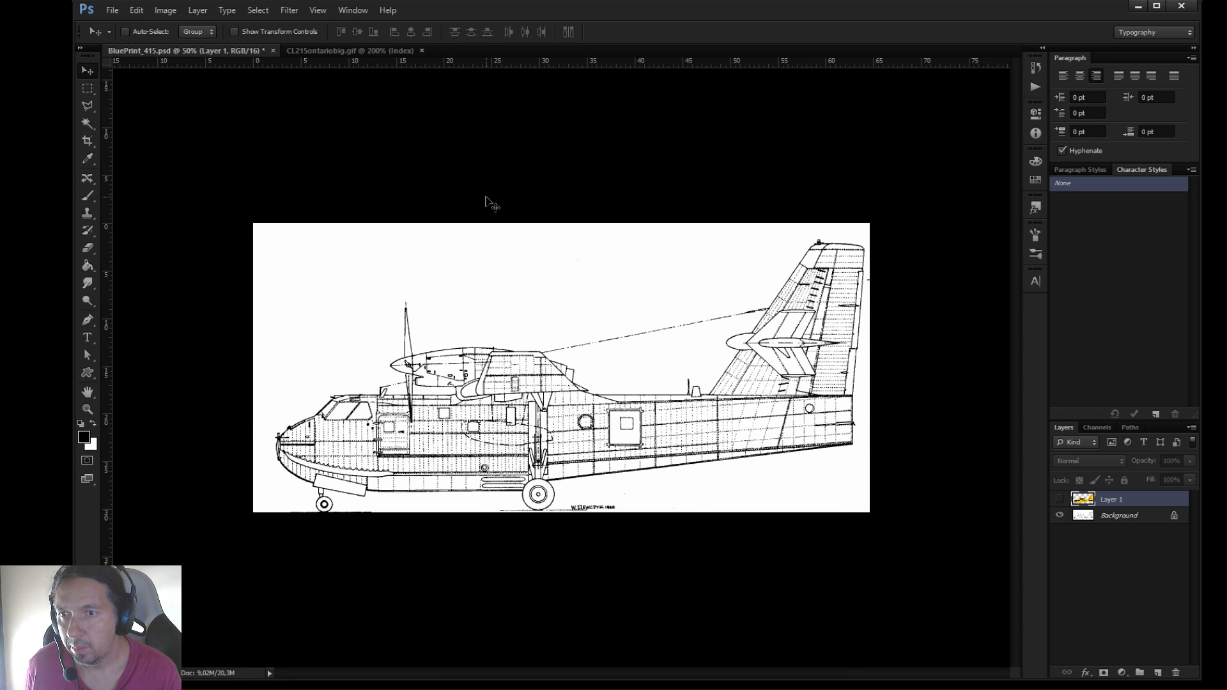
key("ctrl+alt+z")
Start an unconstrained crop of the blueprint and narrow its side edges to the fuselage's width in the front view
scroll(505, 335, "down", 5)
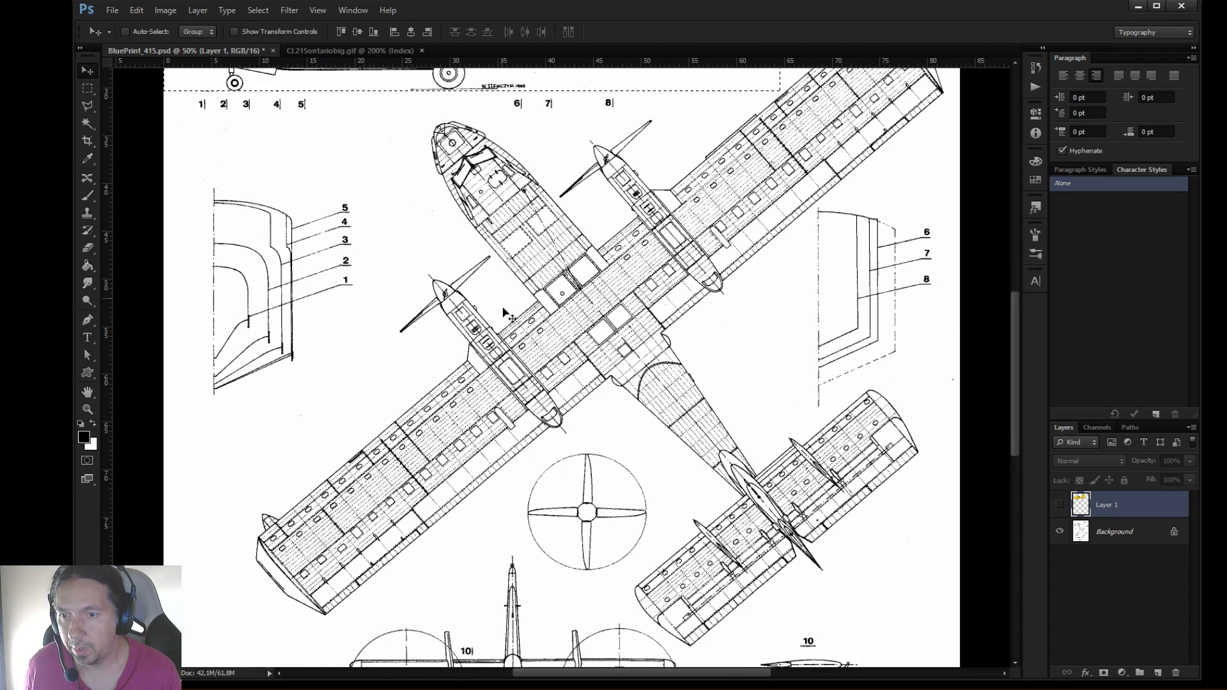
scroll(505, 335, "down", 3)
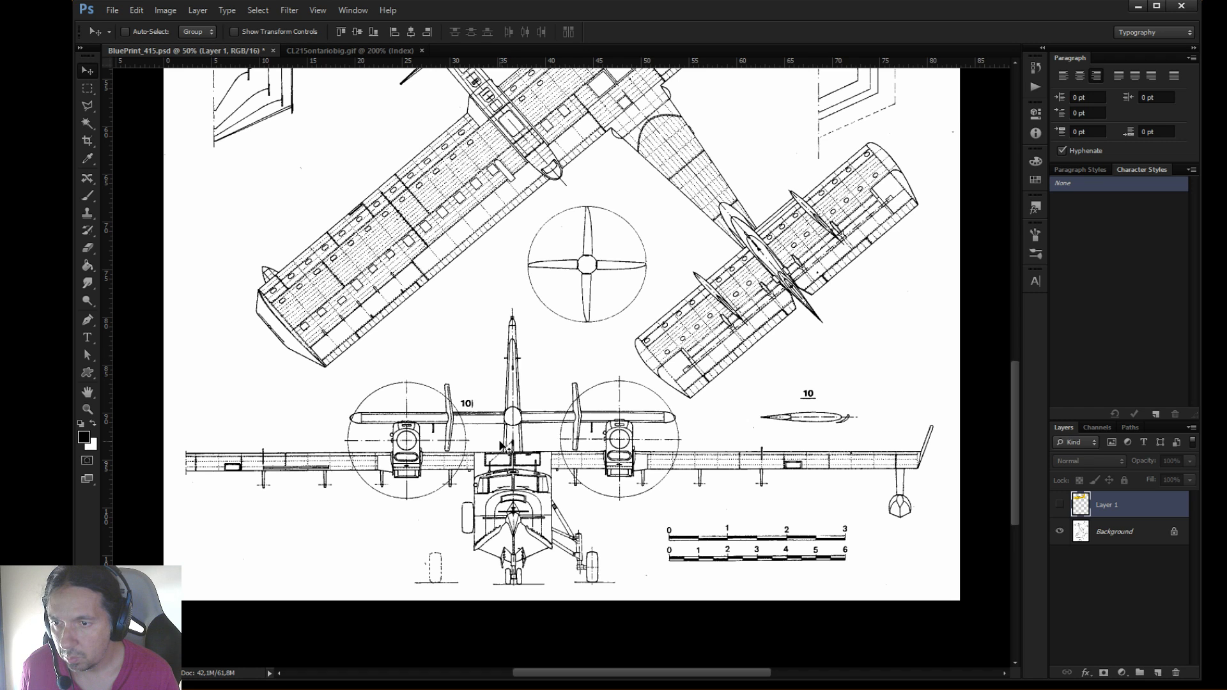
left_click(88, 140)
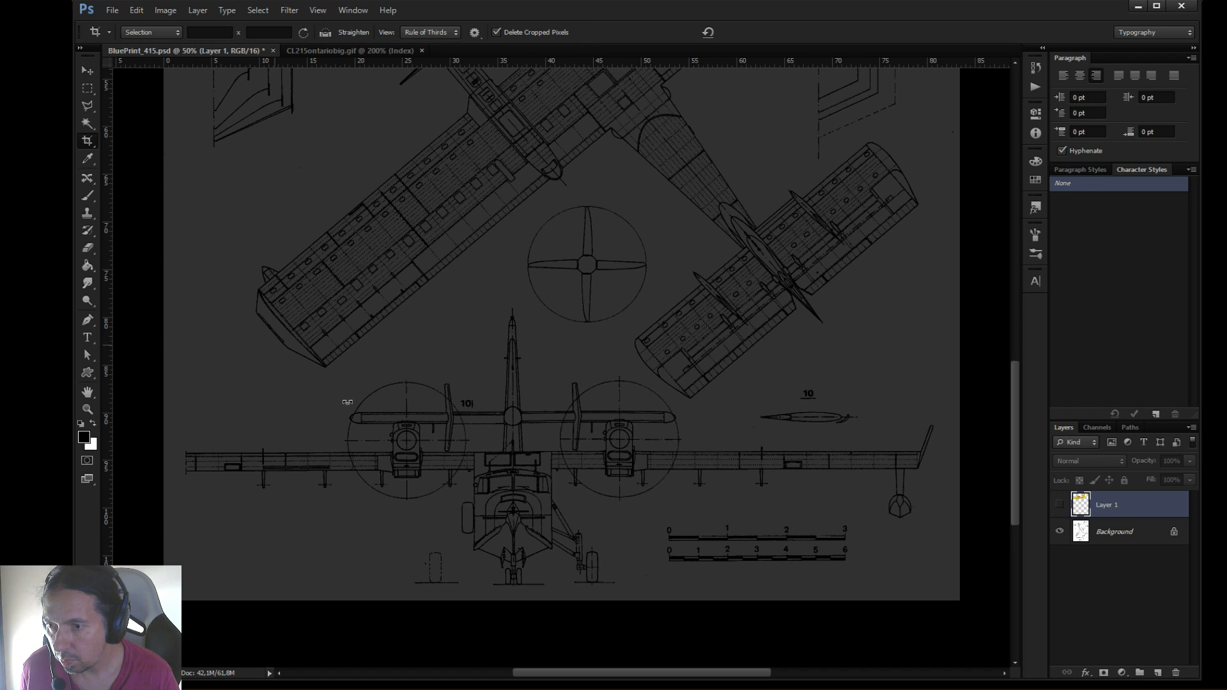
scroll(580, 545, "down", 6)
scroll(581, 545, "up", 7)
scroll(581, 545, "up", 6)
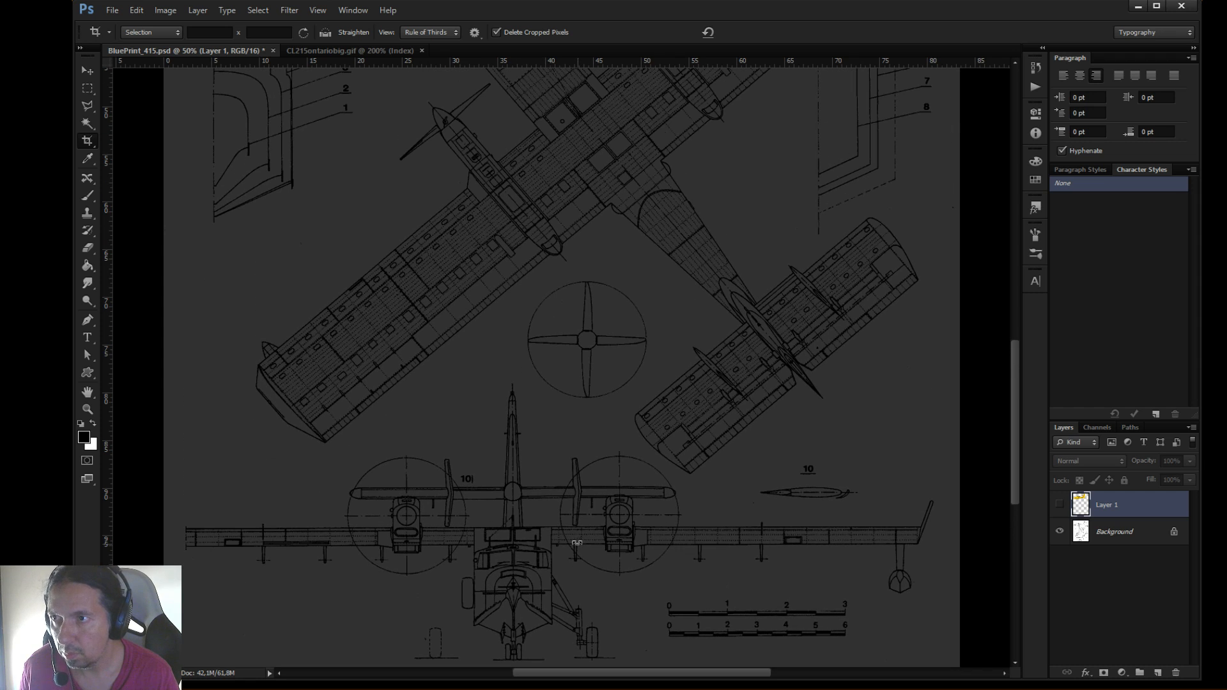
key("Escape")
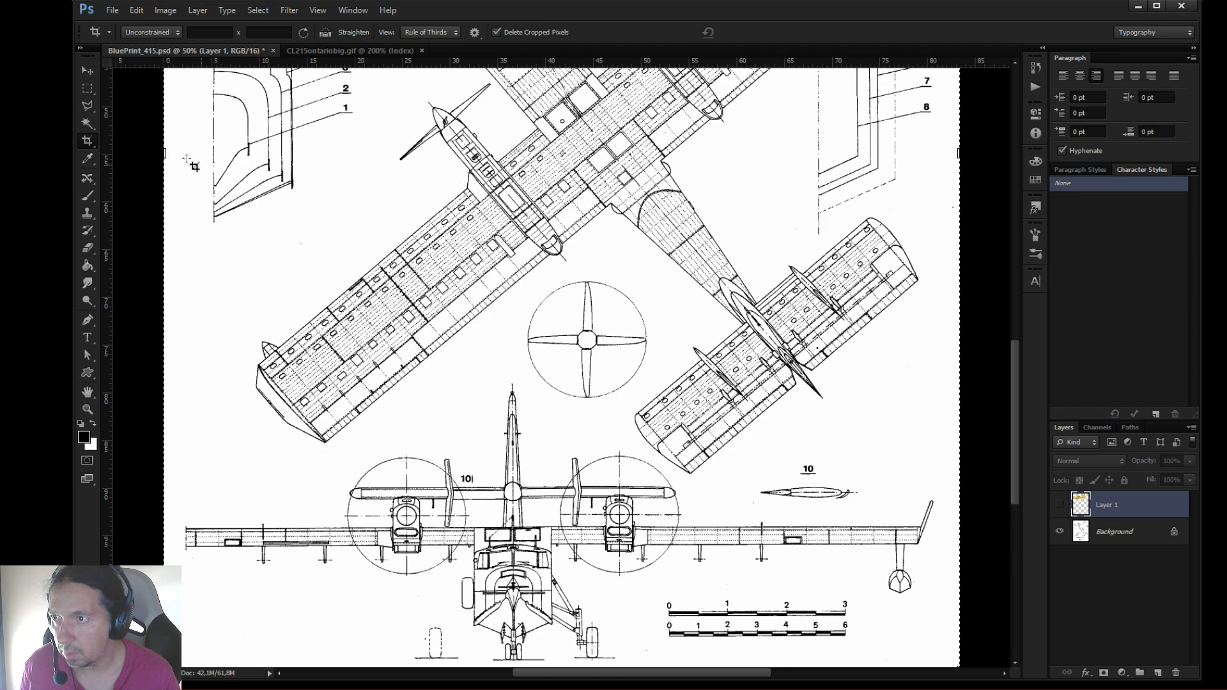
mouse_move(164, 154)
left_mouse_down()
mouse_move(348, 186)
mouse_move(312, 187)
left_mouse_up()
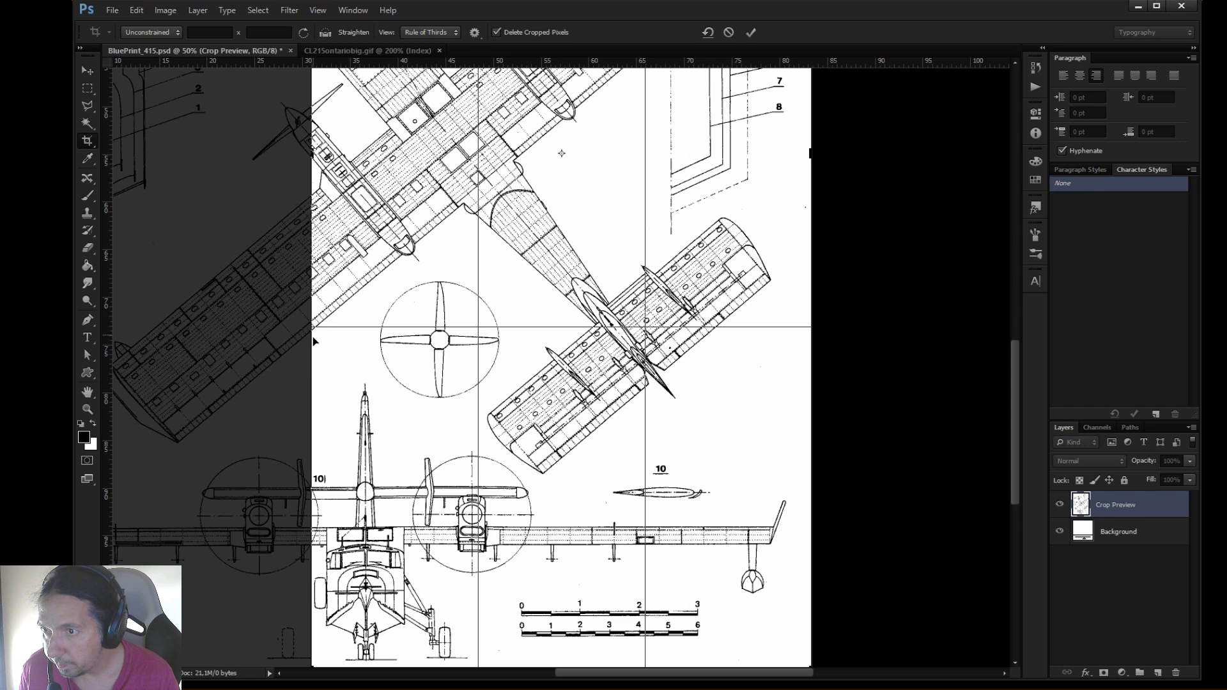
left_click_drag(308, 292, 319, 293)
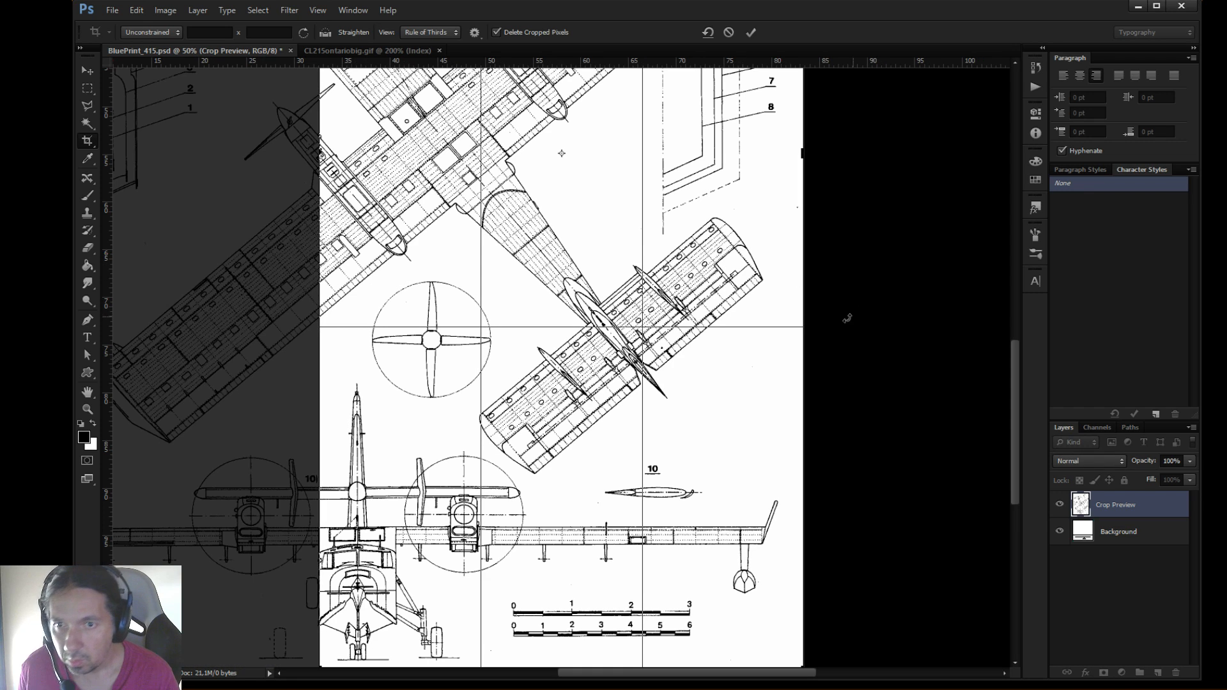
left_click_drag(803, 288, 602, 318)
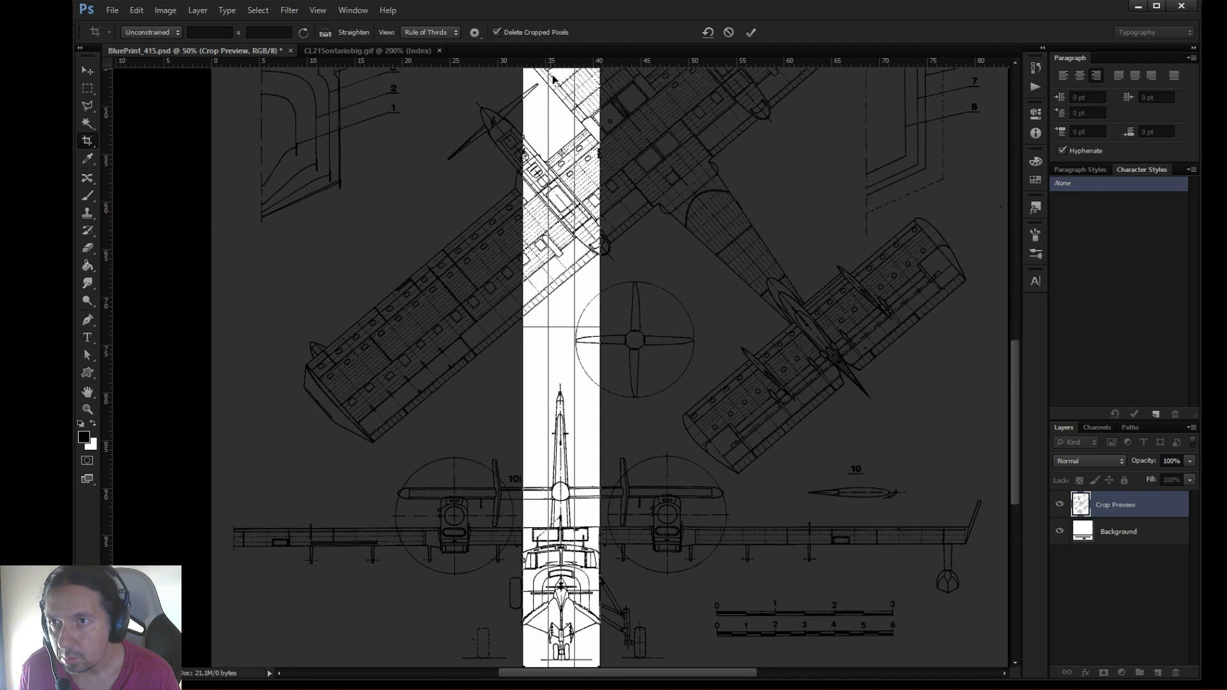
Bring the crop's lower and upper edges in to the fuselage of the front view and apply the crop
left_click_drag(1015, 463, 903, 504)
left_click_drag(567, 478, 566, 454)
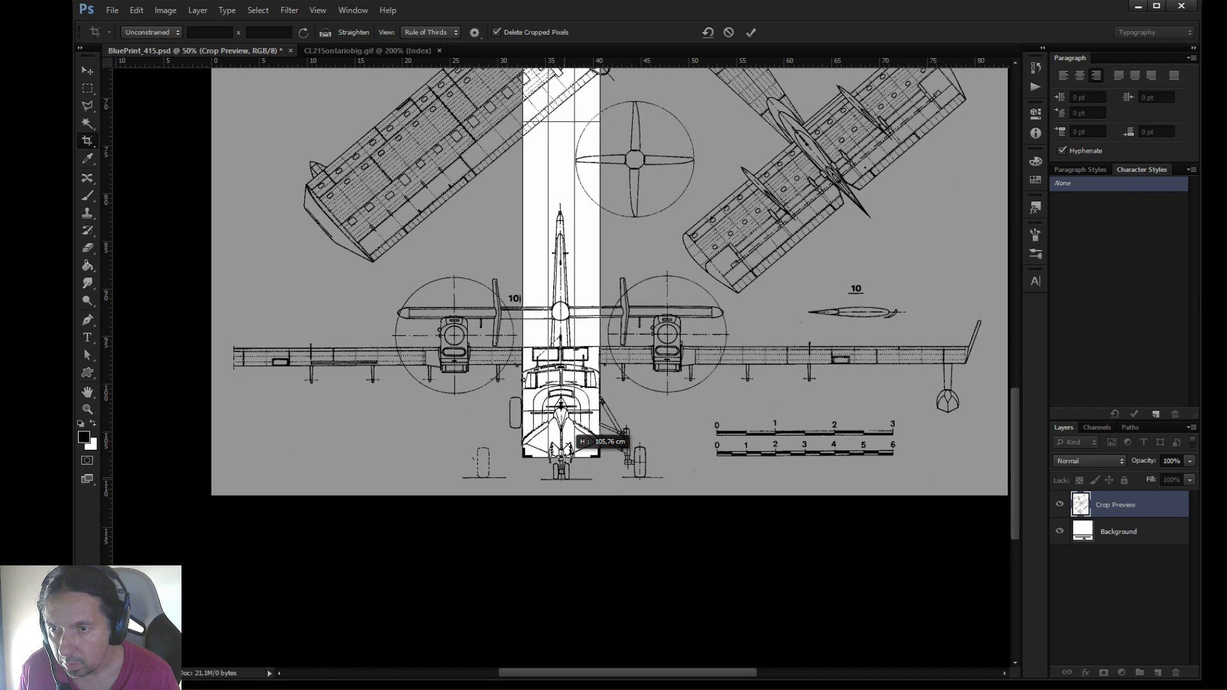
left_click_drag(565, 460, 566, 460)
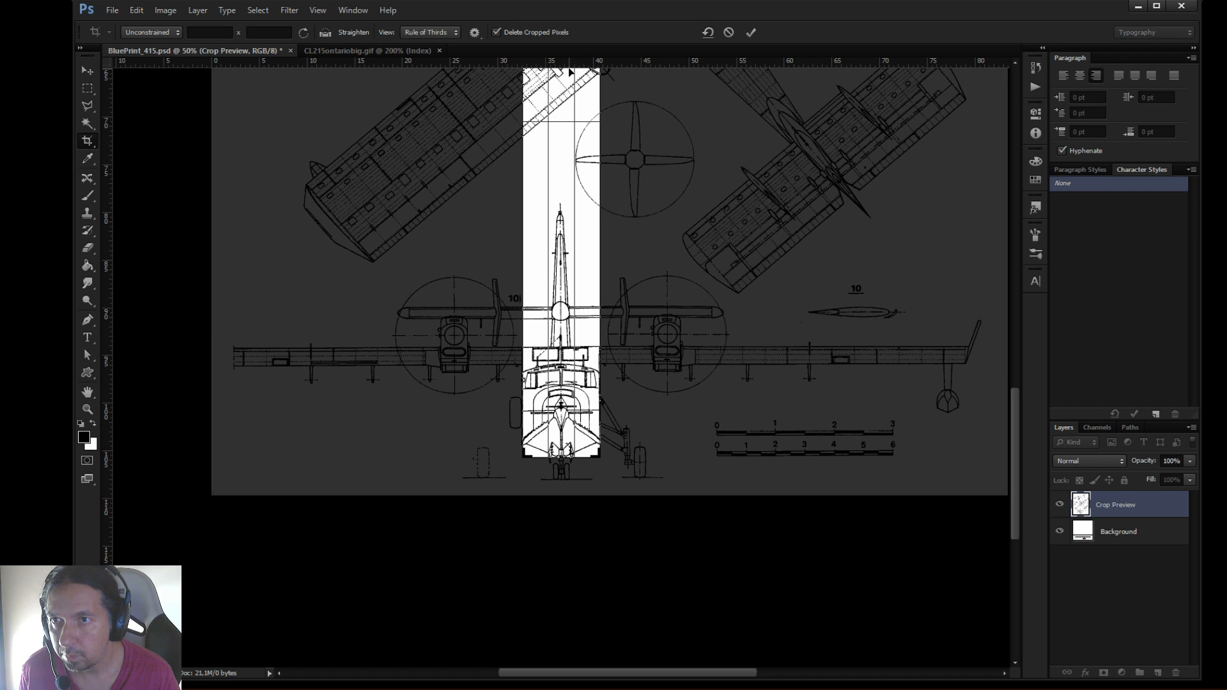
left_click_drag(1016, 411, 1033, 225)
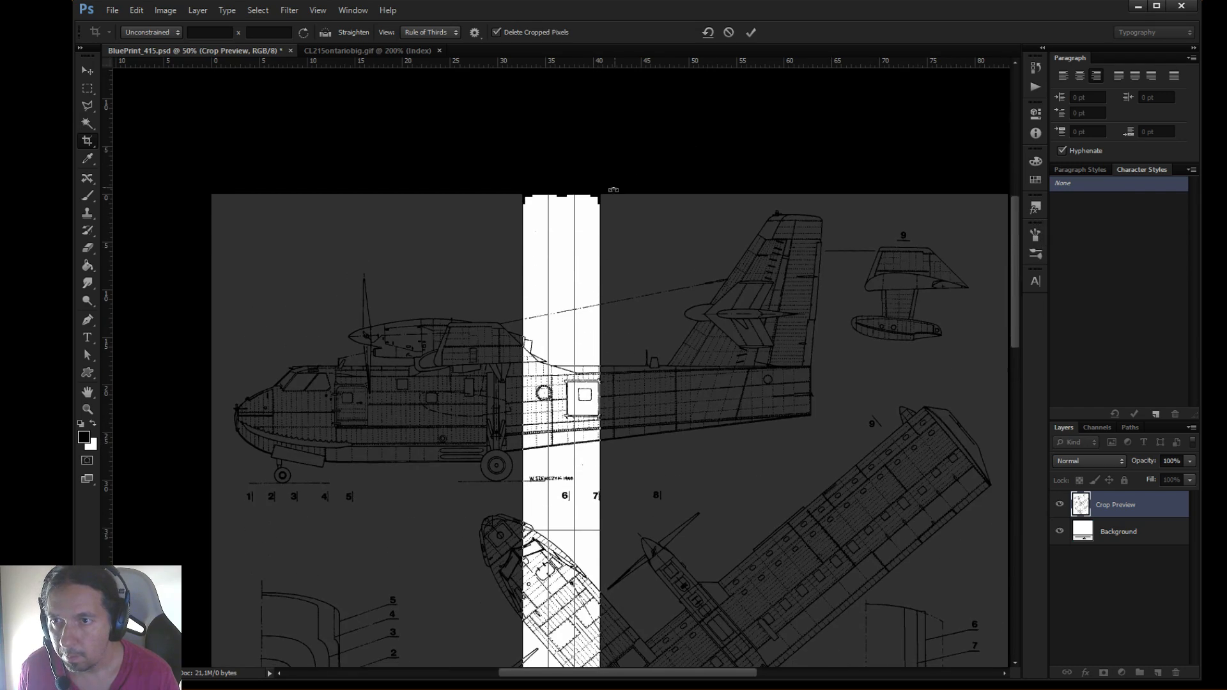
left_click_drag(562, 199, 552, 494)
left_click_drag(556, 509, 556, 513)
key("Return")
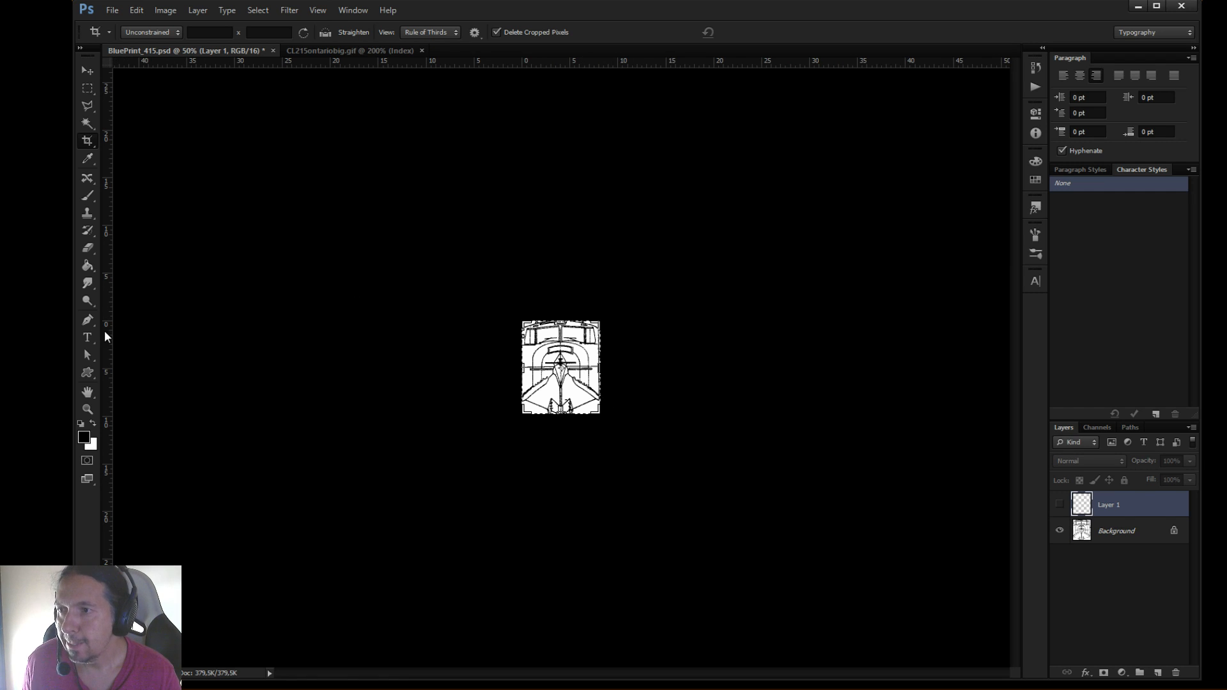
Place a vertical guide at the right edge of the cropped front-view fuselage and bring up the Calculator beside it
left_click_drag(107, 298, 601, 343)
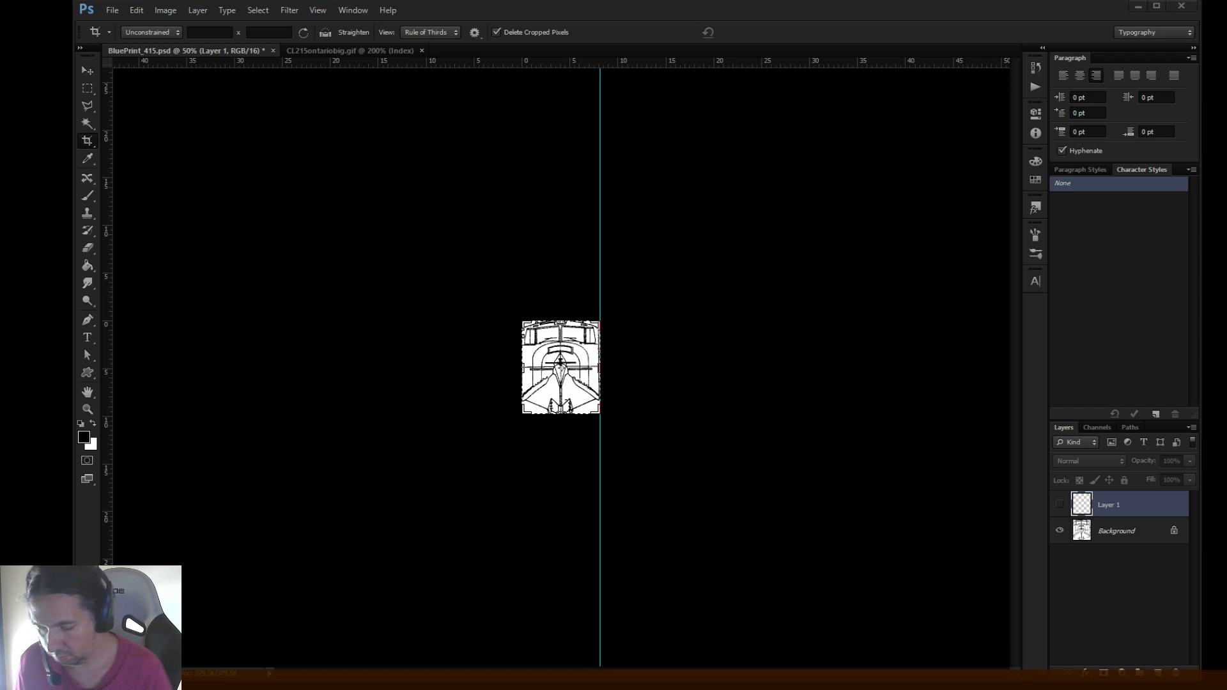
key("Return")
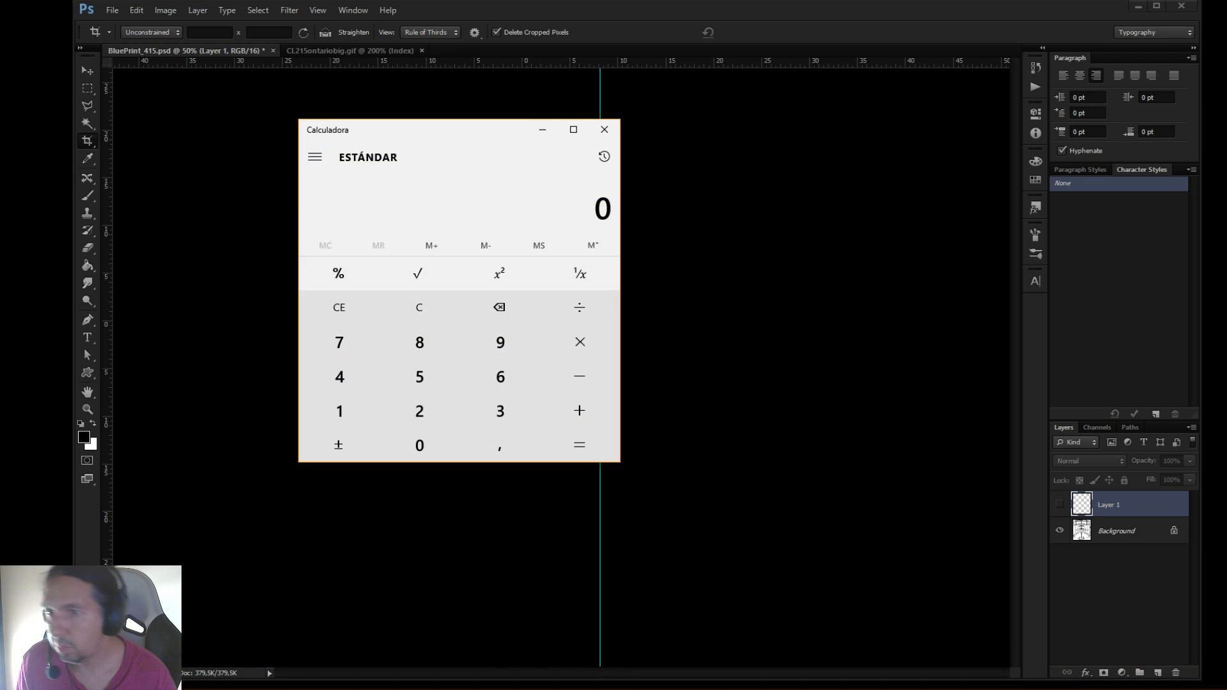
left_click_drag(456, 134, 971, 153)
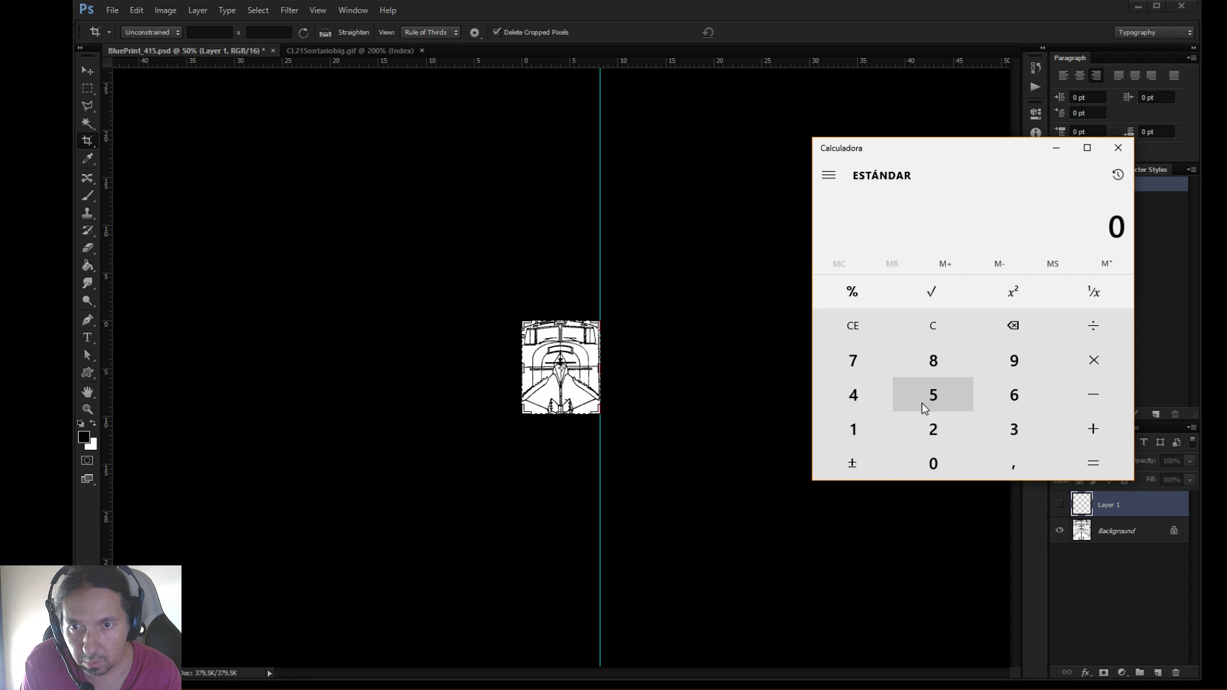
Multiply the measured fuselage width of 8.1 by 65 in the Calculator
left_click(935, 371)
left_click(1010, 460)
left_click(855, 429)
left_click(1091, 361)
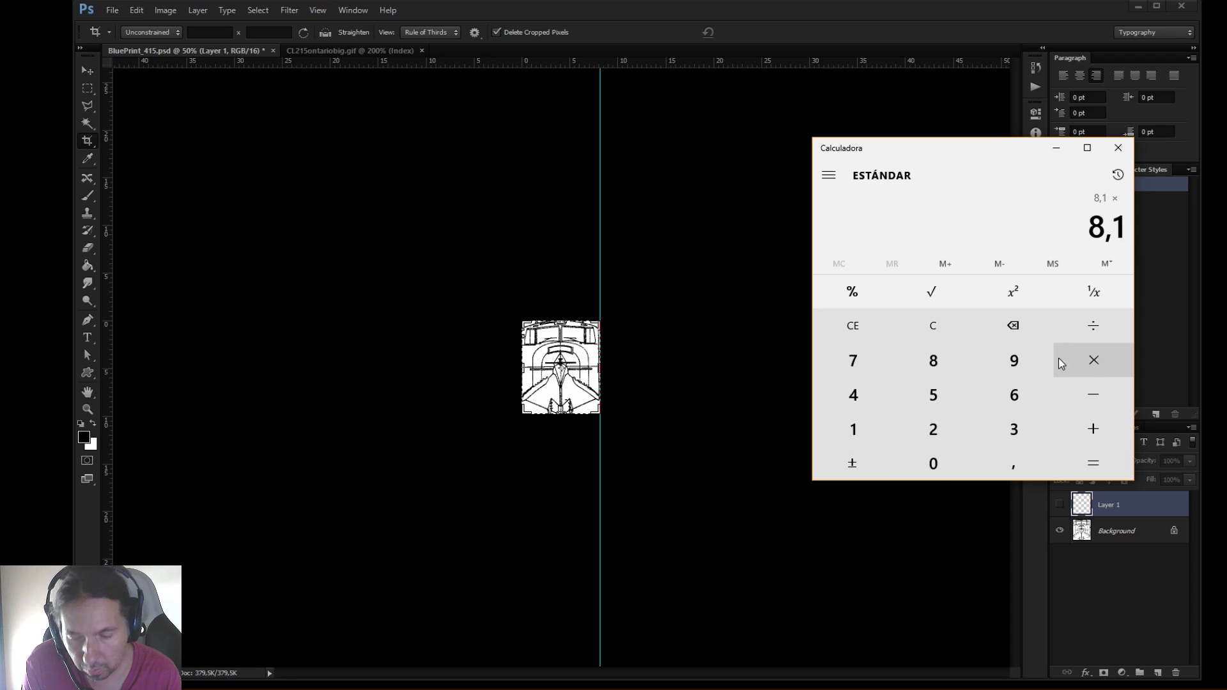
left_click(1009, 394)
left_click(941, 394)
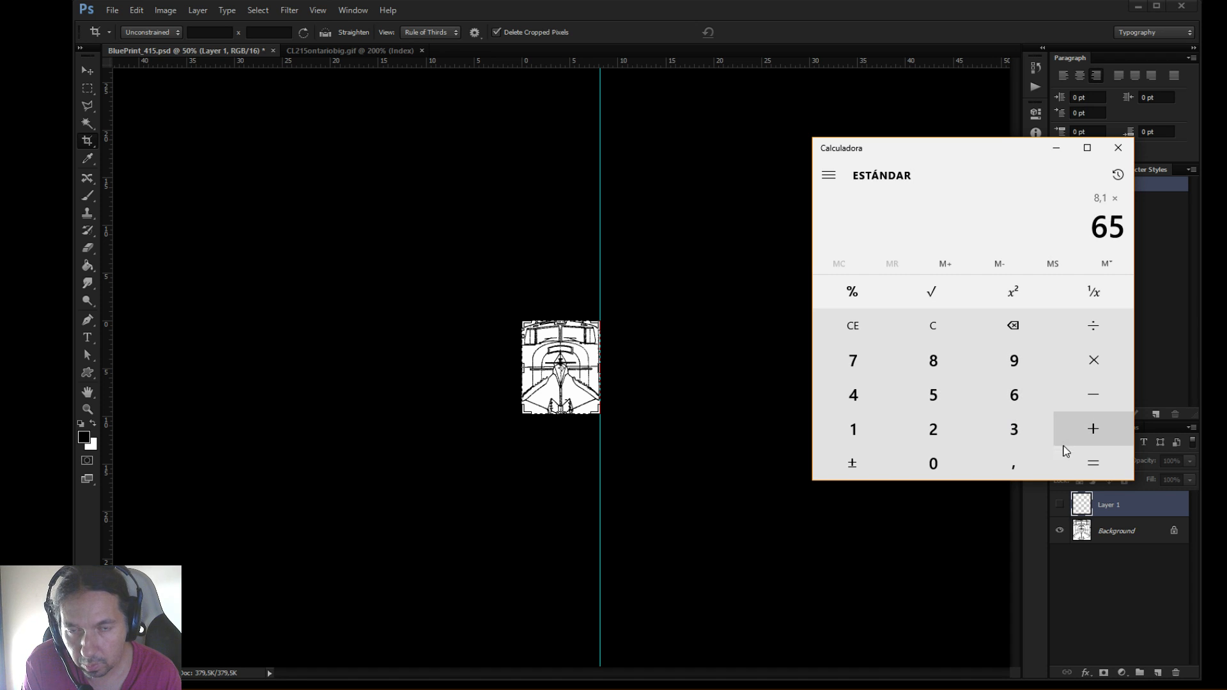
left_click(1099, 455)
Divide the product by 61.5, close the Calculator and return to Plane-Maker's fuselage editor
left_click(1098, 334)
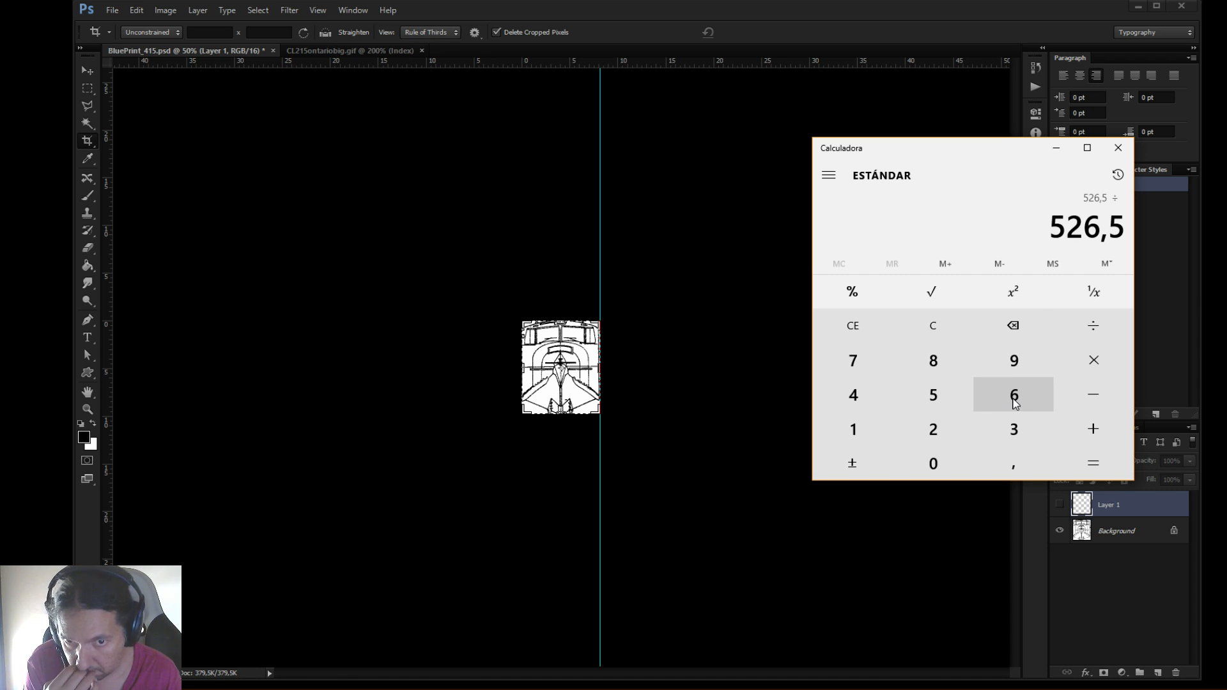
left_click(1016, 403)
left_click(850, 427)
left_click(1012, 465)
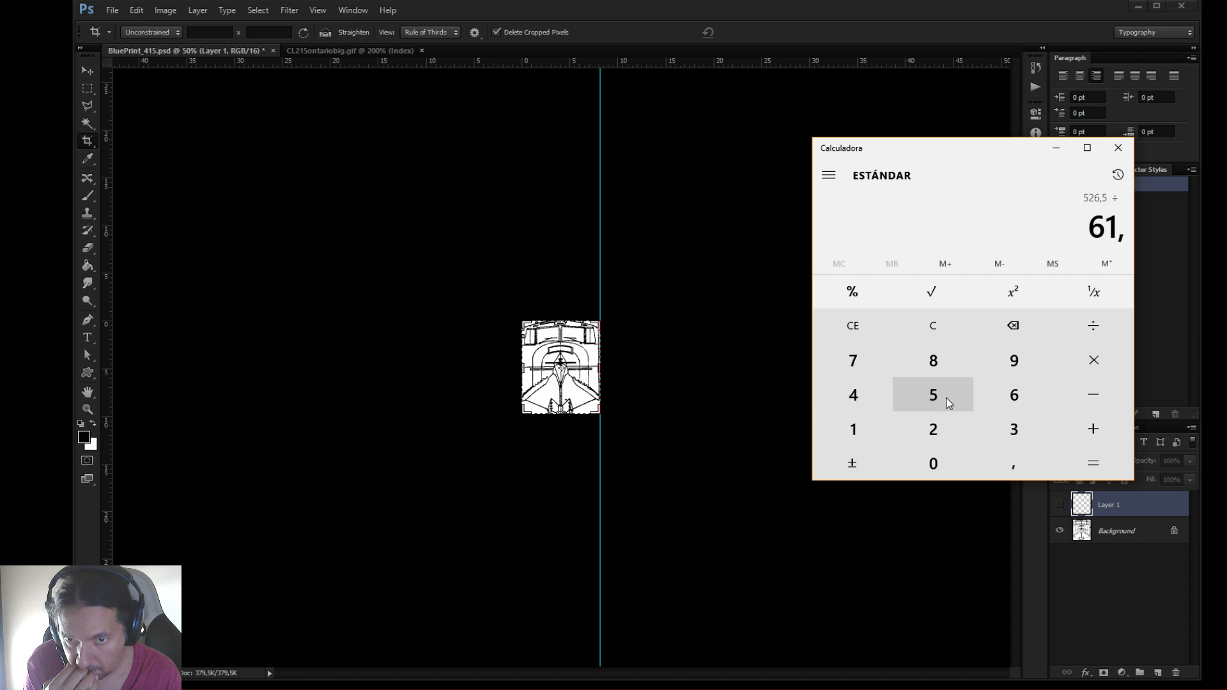
left_click(950, 401)
left_click(1095, 464)
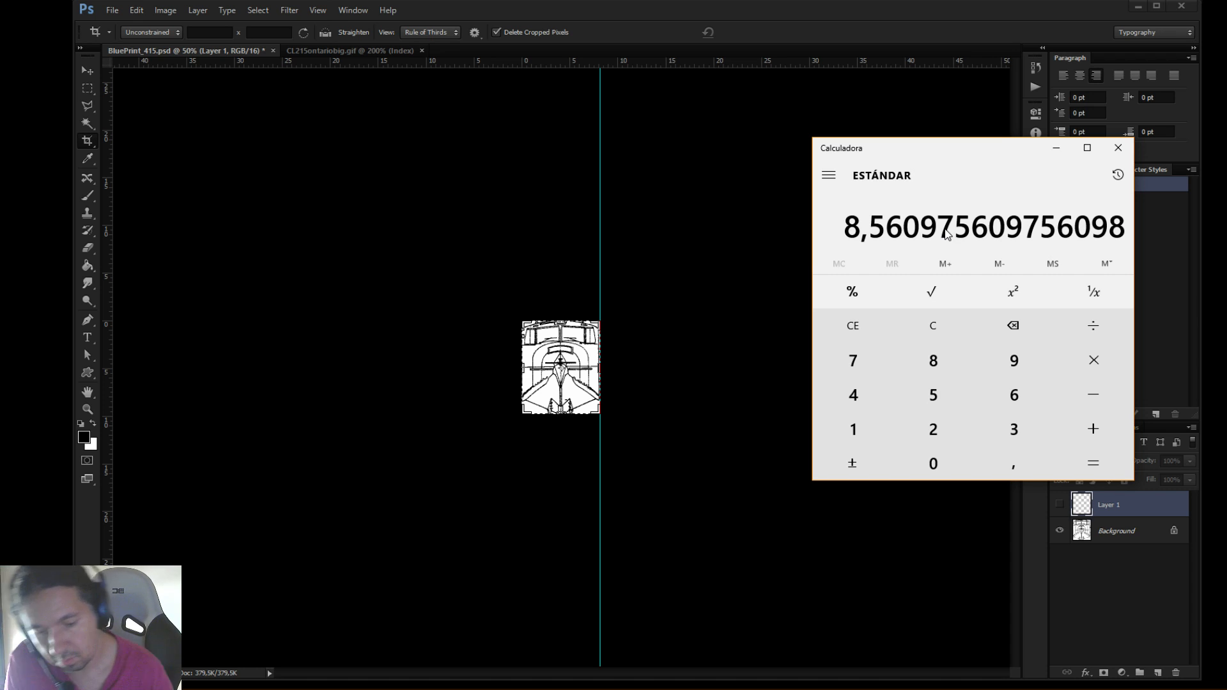
left_click(1118, 147)
left_click(1138, 8)
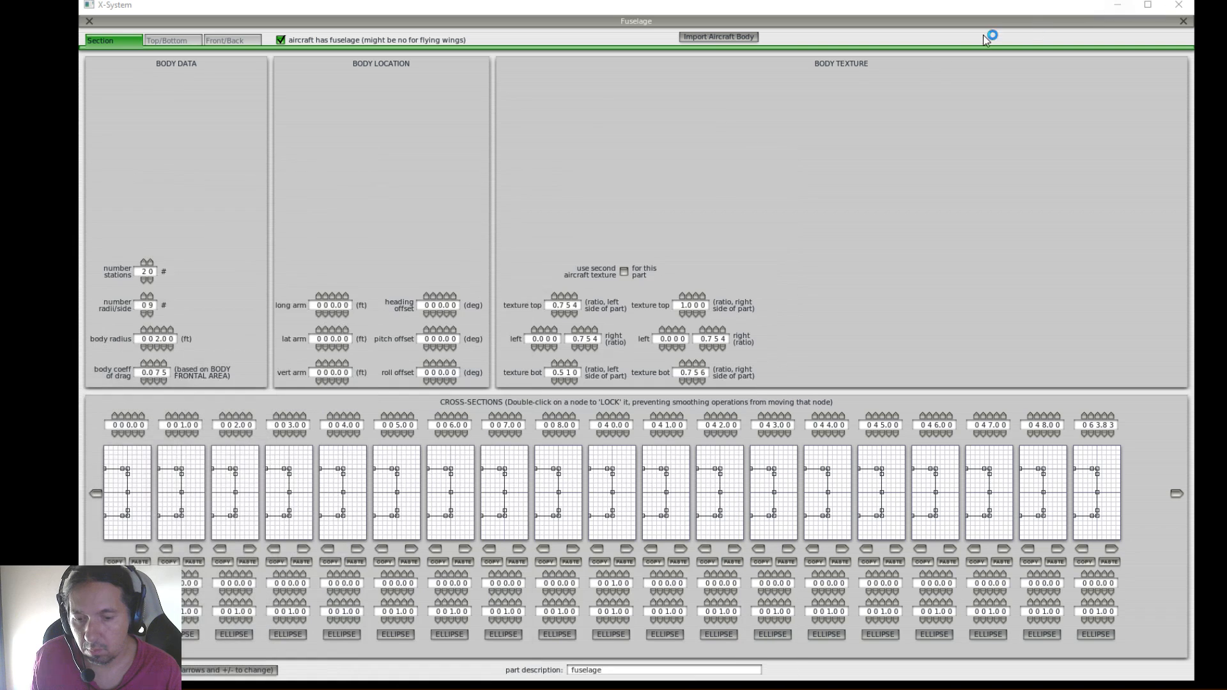
Raise the fuselage's body radius to 7 ft
left_click(156, 329)
left_click(157, 329)
left_click(157, 328)
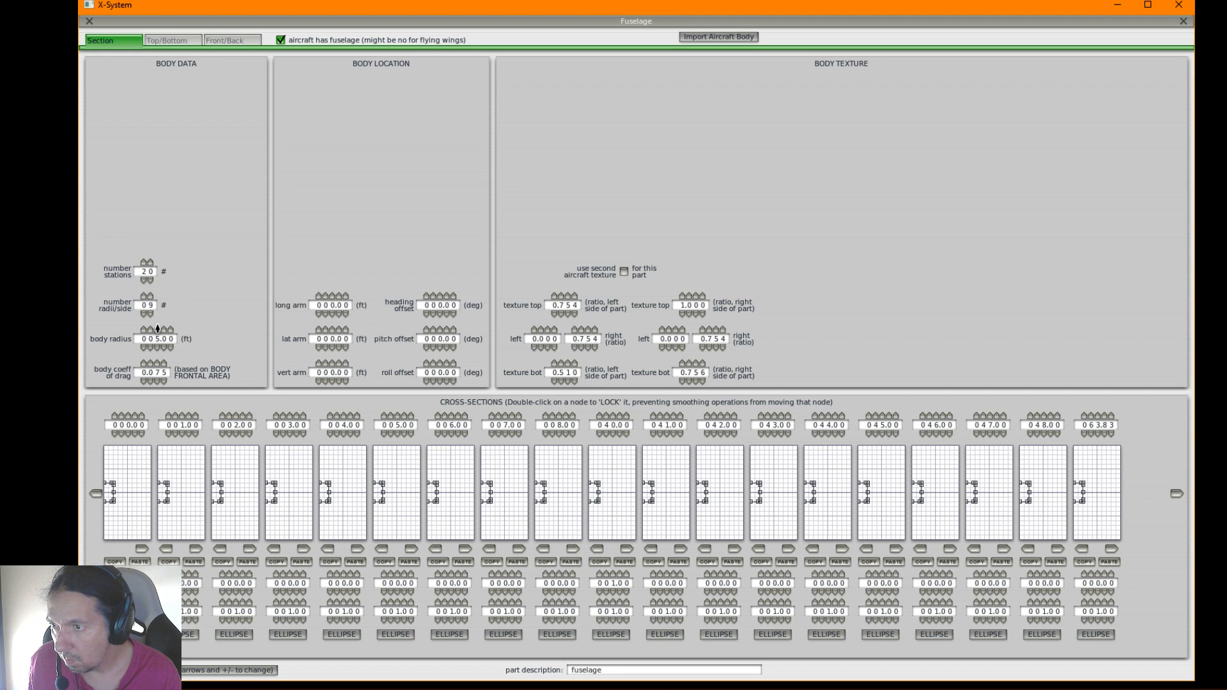
left_click(157, 328)
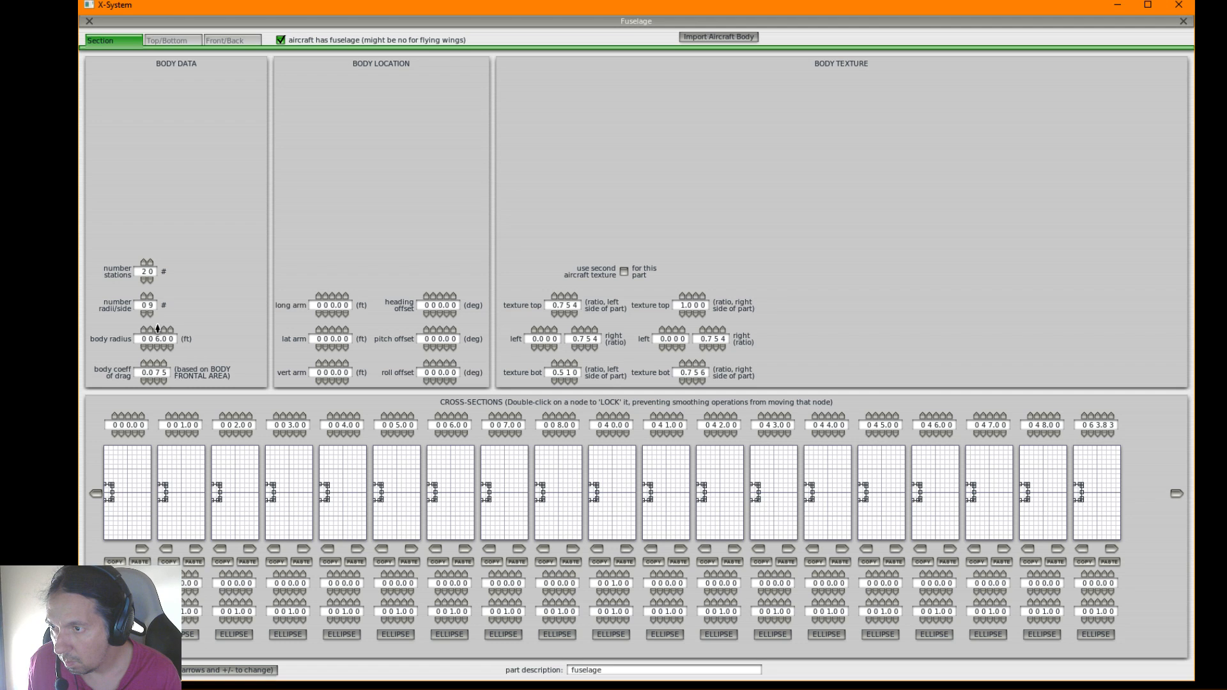
left_click(157, 328)
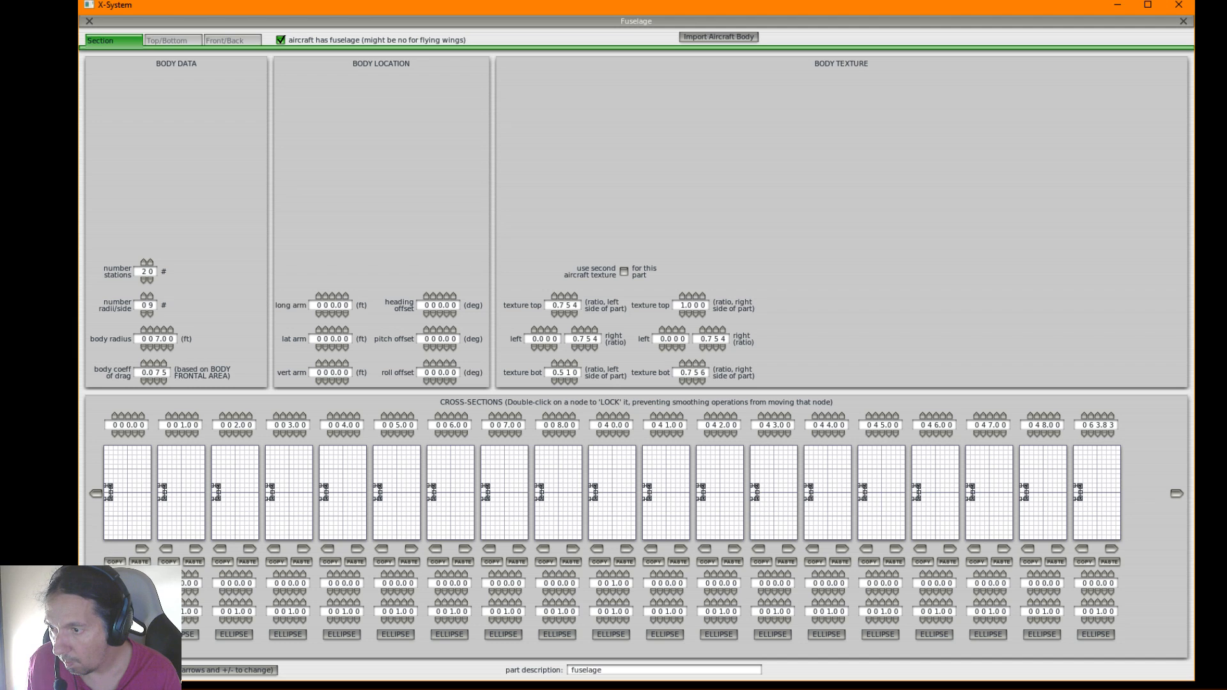
Turn the cross-sections of the first two stations into ellipses and set the body radius to 2 ft
left_click(127, 634)
left_click(186, 635)
left_click(156, 331)
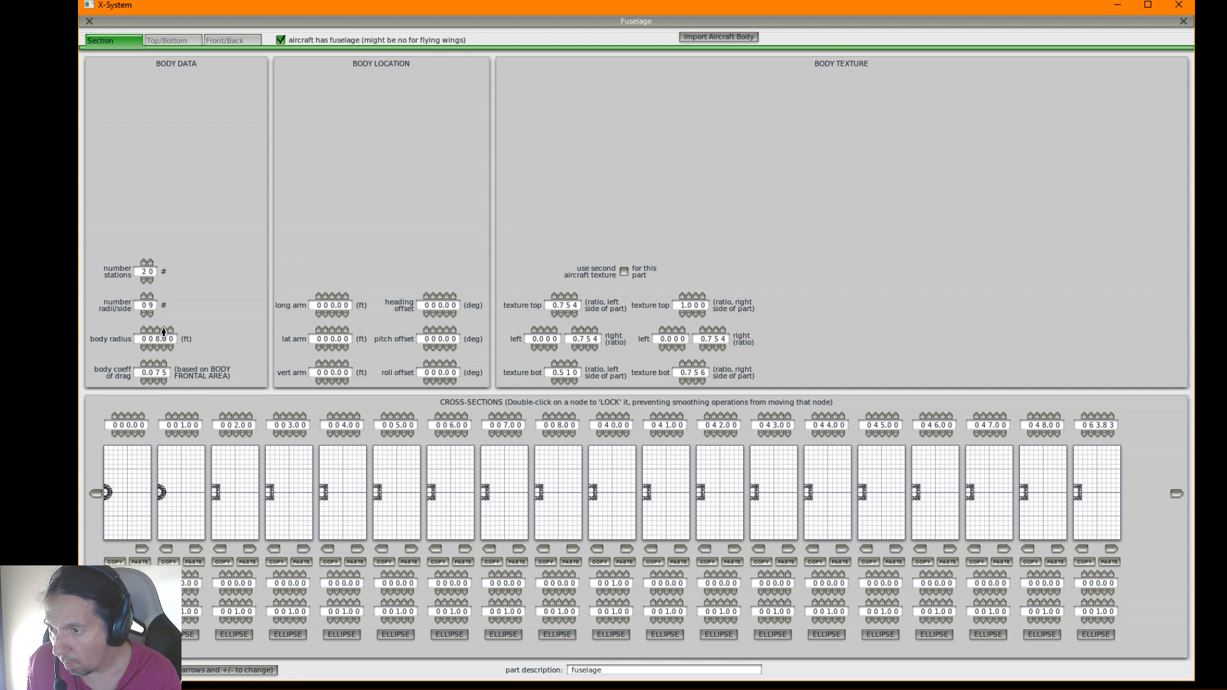
left_click(157, 349)
left_click(157, 349)
left_click(158, 348)
left_click(158, 349)
left_click(157, 348)
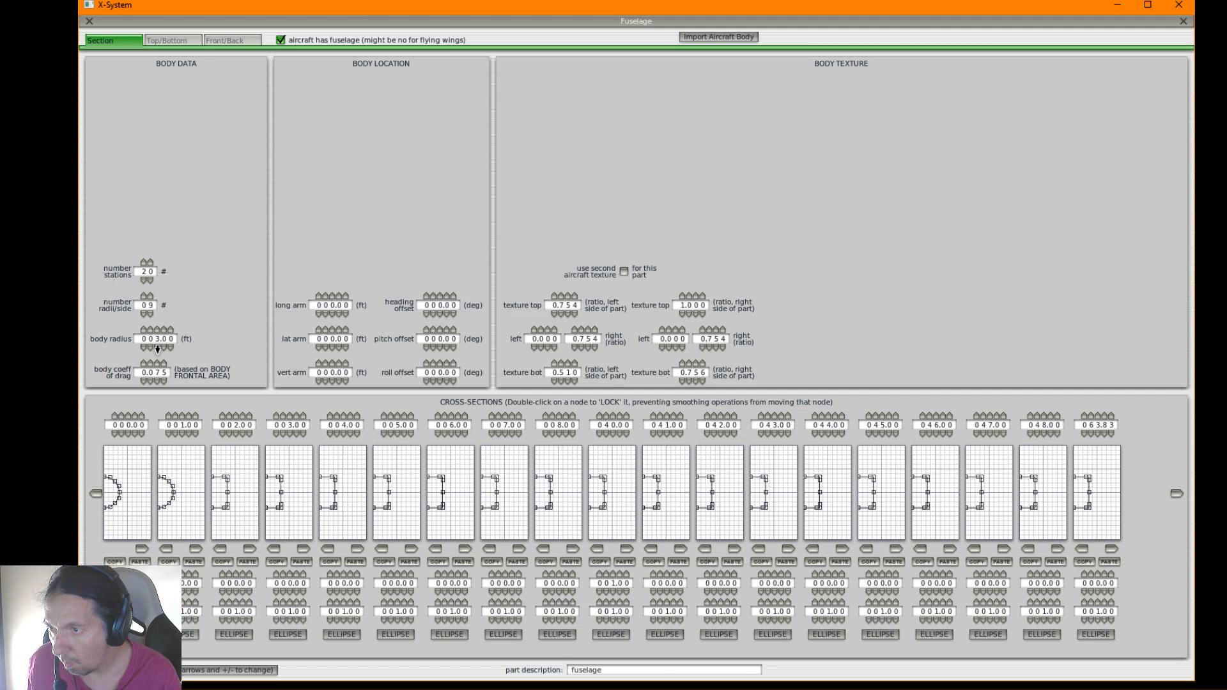
left_click(157, 348)
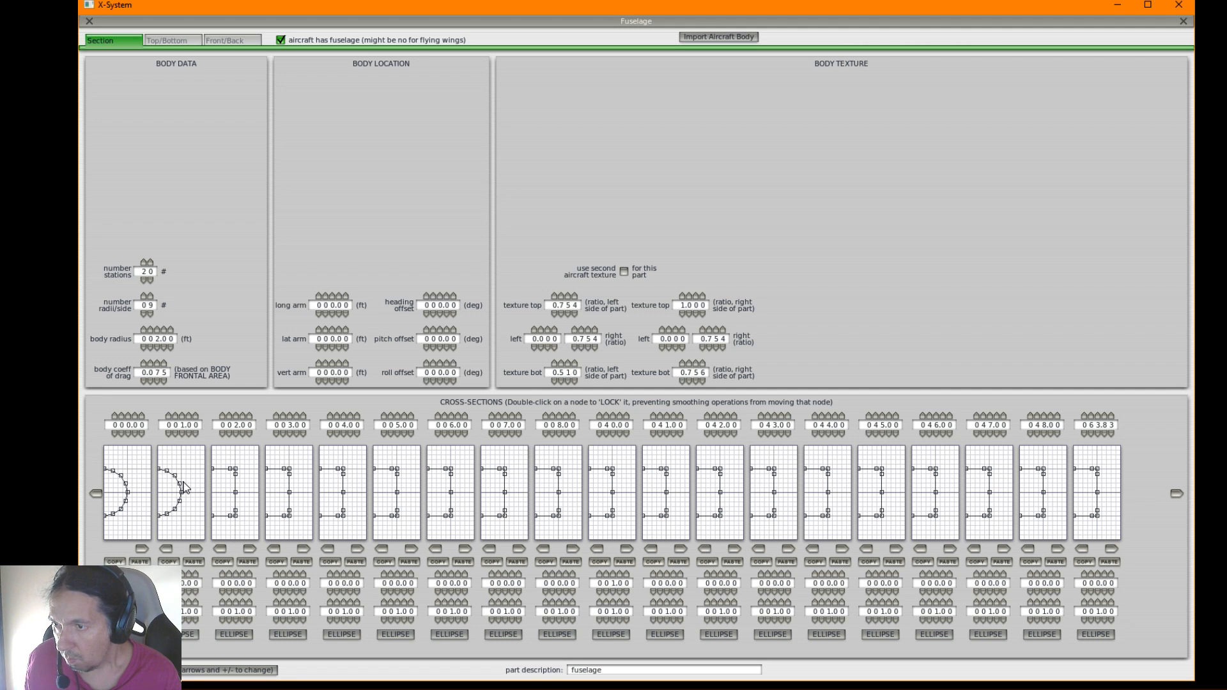
Stretch the second station's cross-section nodes out to the edges of its grid and reshape the outline as an ellipse
left_click_drag(165, 474, 158, 448)
left_click_drag(181, 492, 174, 447)
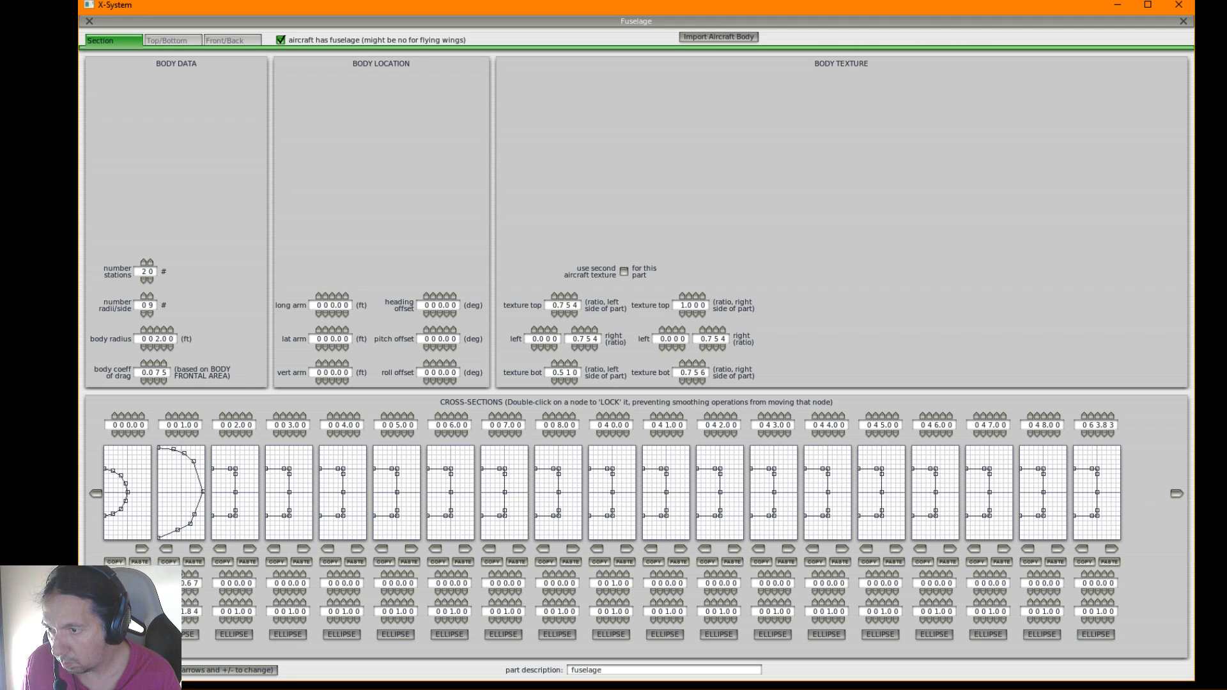
left_click(185, 636)
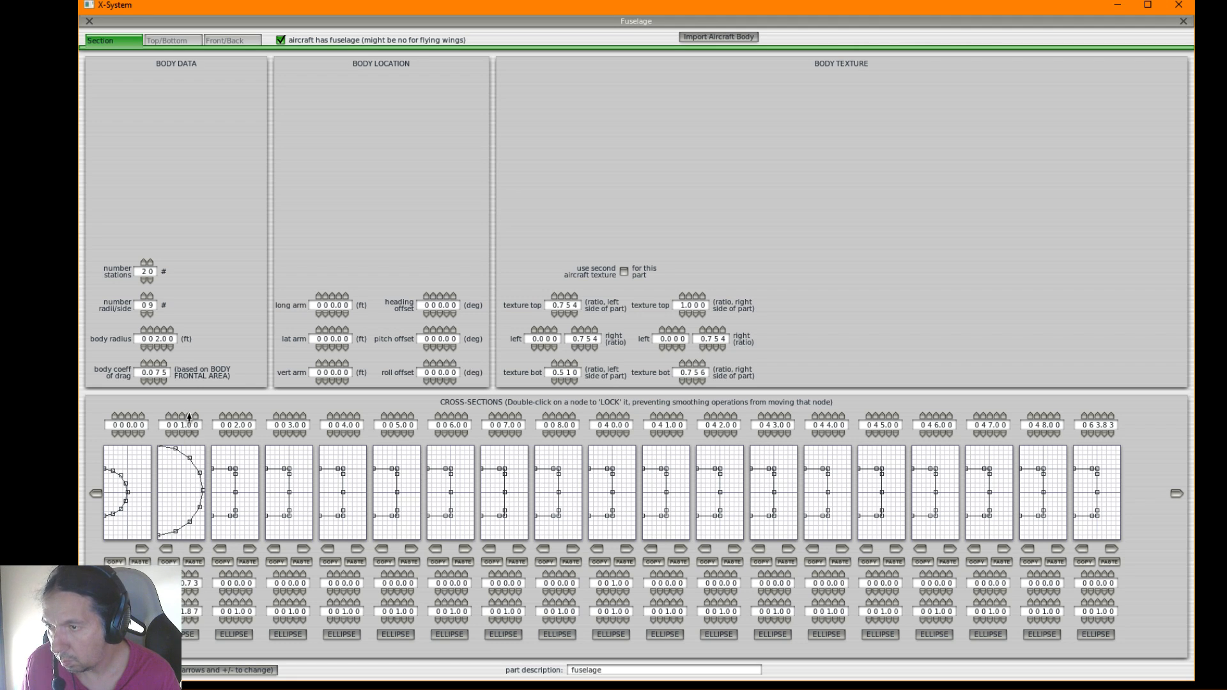
Set the body radius to 3 ft and stretch the second station's cross-section to the grid edges as an ellipse
left_click(157, 328)
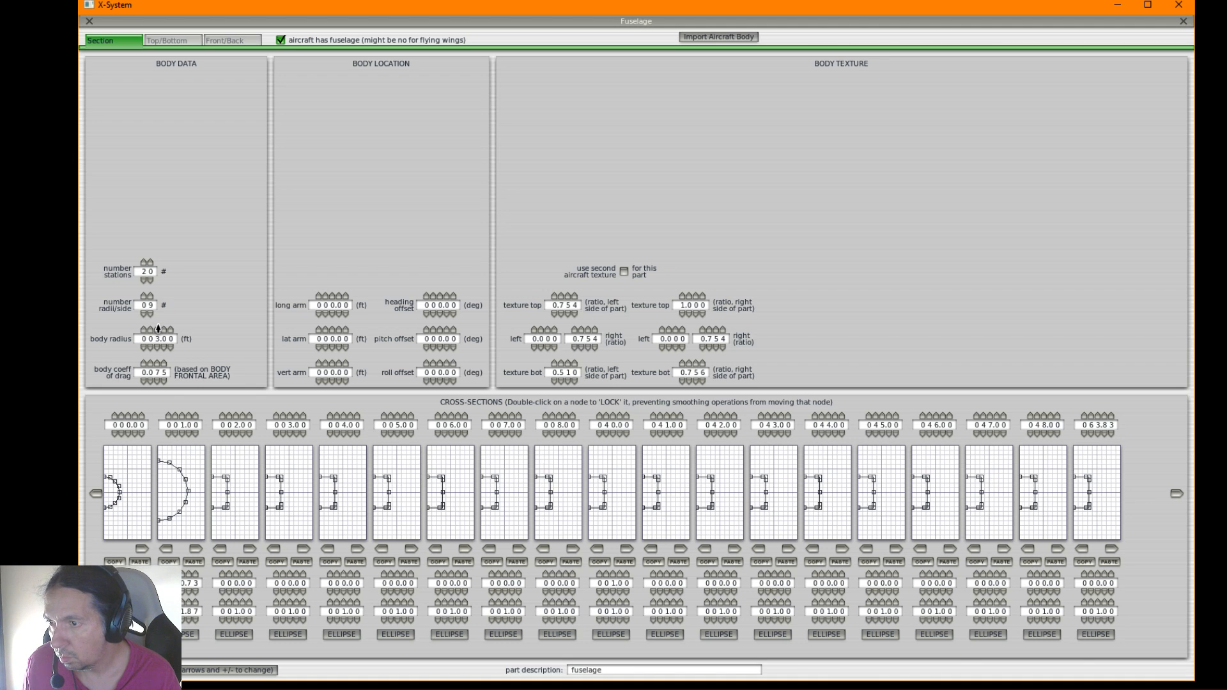
left_click_drag(168, 518, 165, 553)
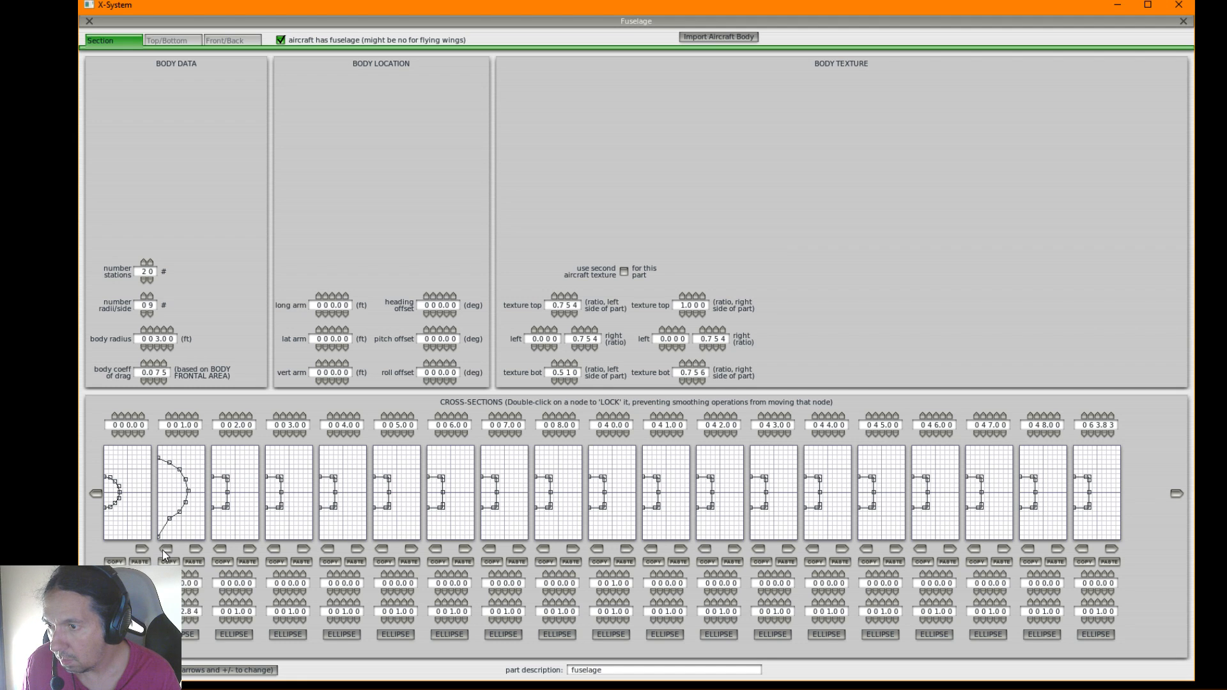
left_click_drag(161, 460, 159, 448)
left_click_drag(185, 492, 175, 537)
left_click_drag(187, 481, 174, 451)
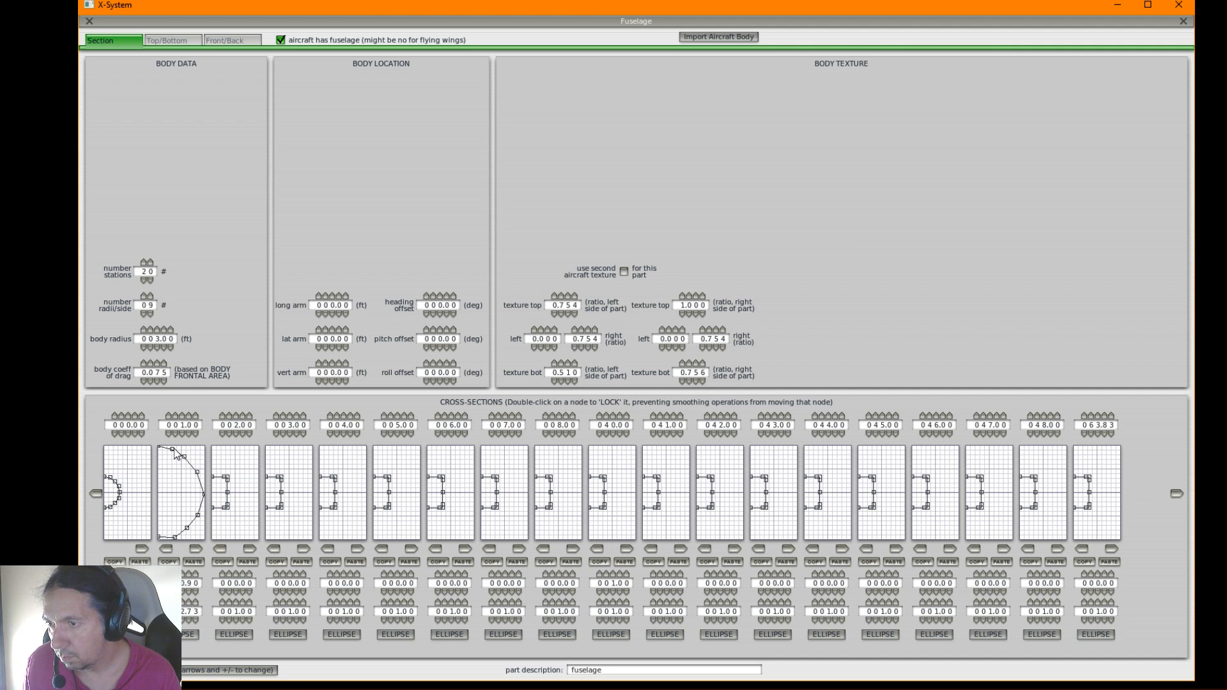
left_click(192, 635)
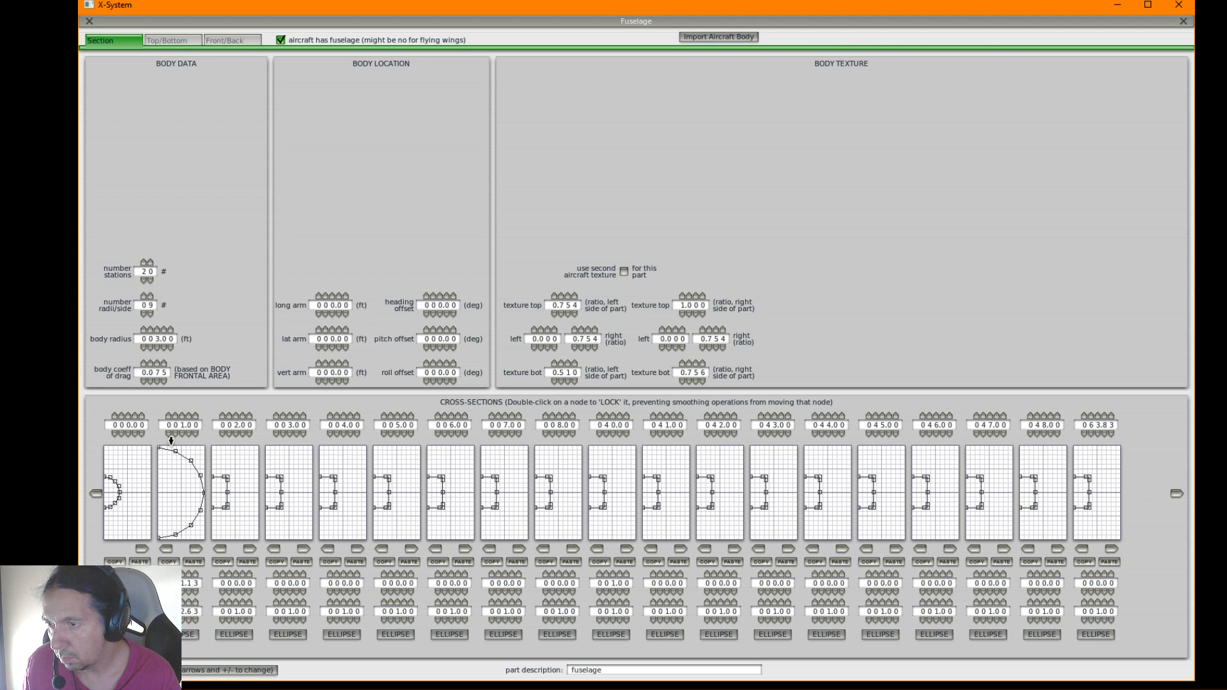
Set the body radius to 5 ft and enlarge the second station's cross-section to an ellipse filling its grid
left_click(156, 329)
left_click(155, 329)
left_click_drag(160, 461, 161, 447)
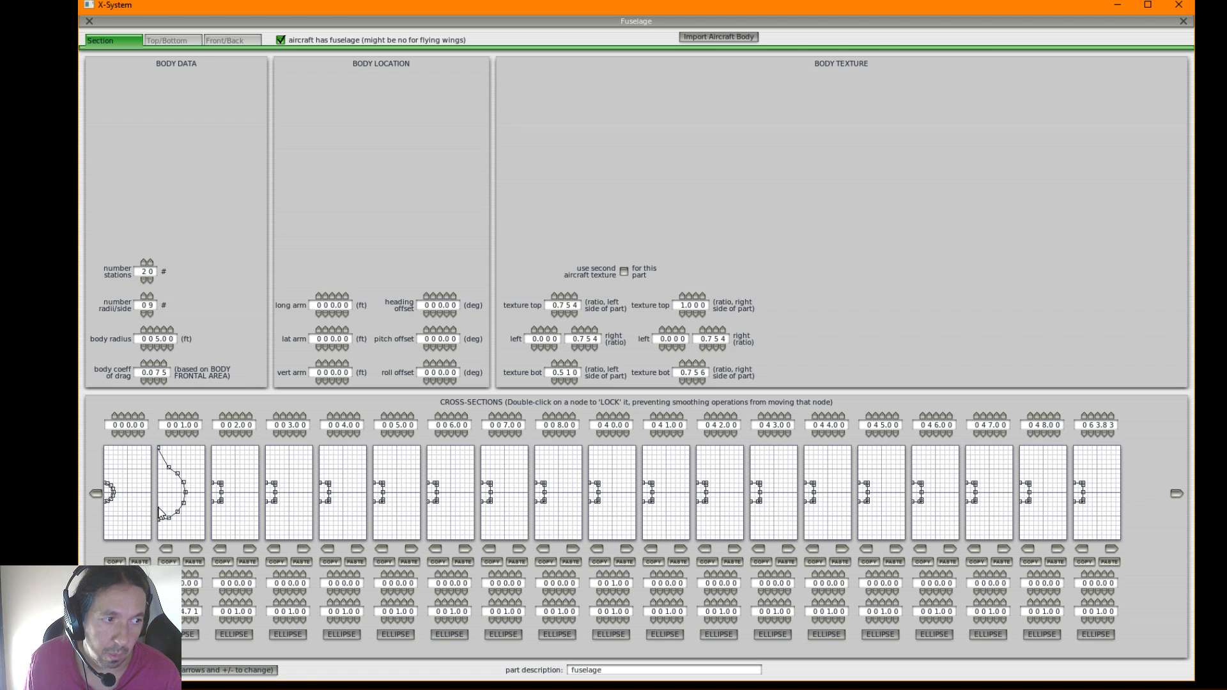
left_click_drag(163, 519, 184, 452)
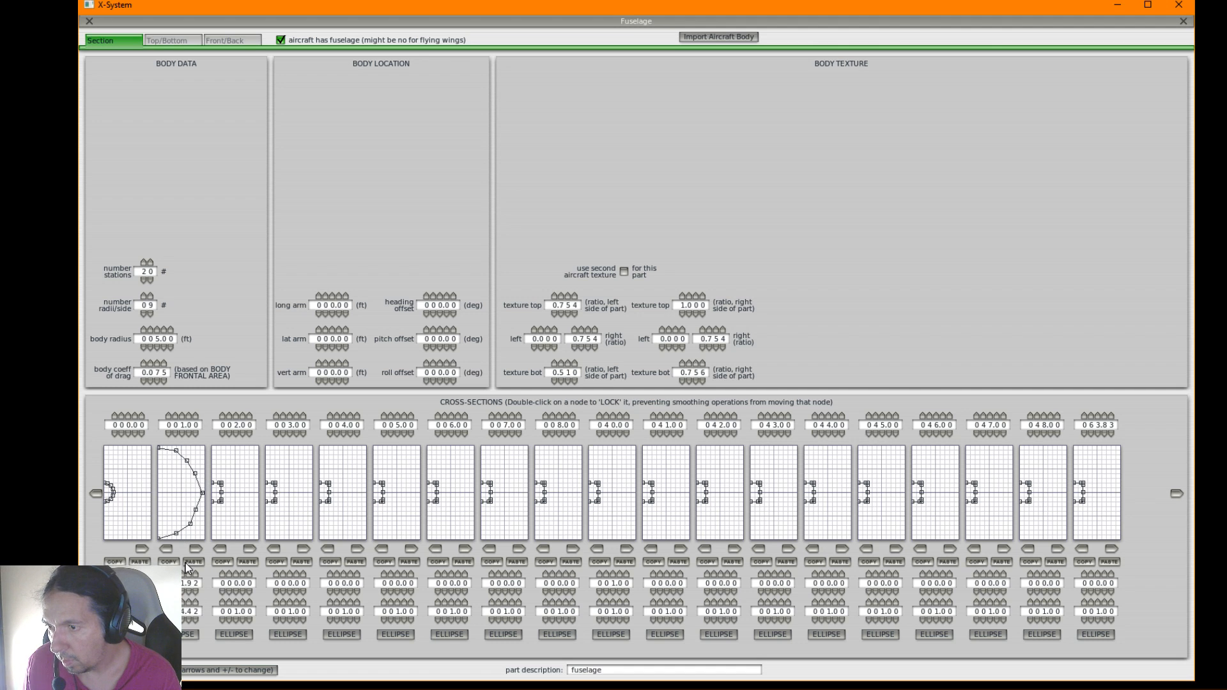
left_click(186, 635)
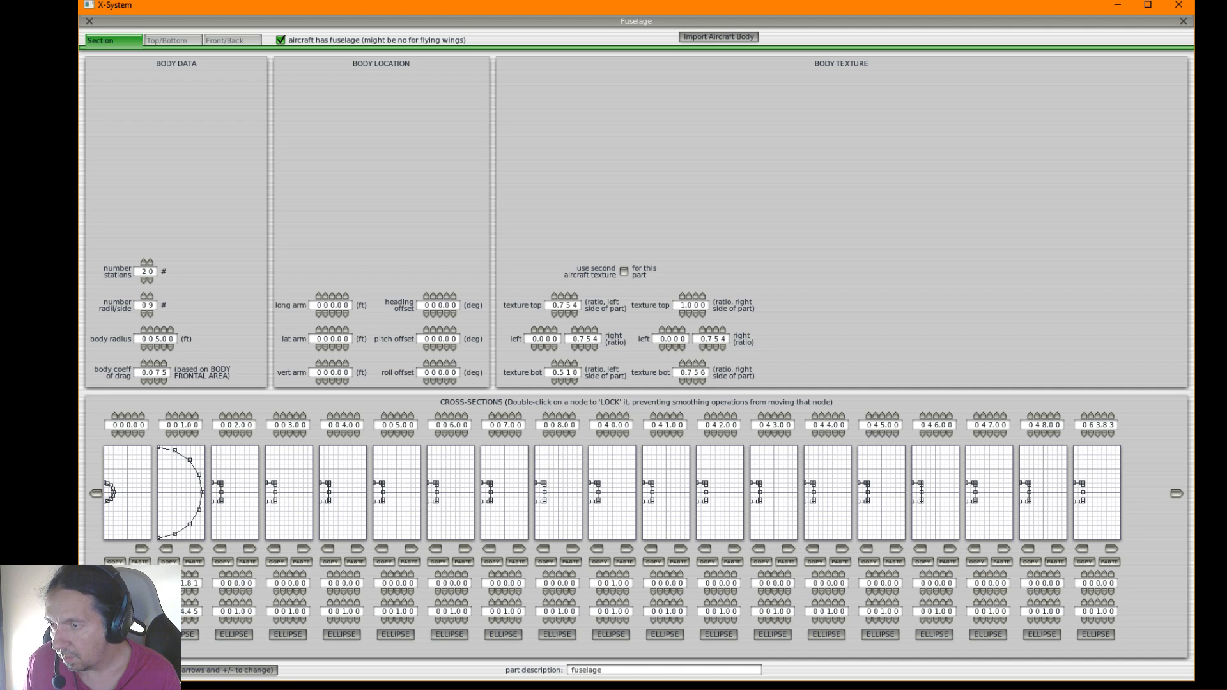
Set the body radius to 8 ft and widen the second station's cross-section to an ellipse reaching the grid edges
left_click(158, 328)
left_click(158, 328)
left_click(158, 328)
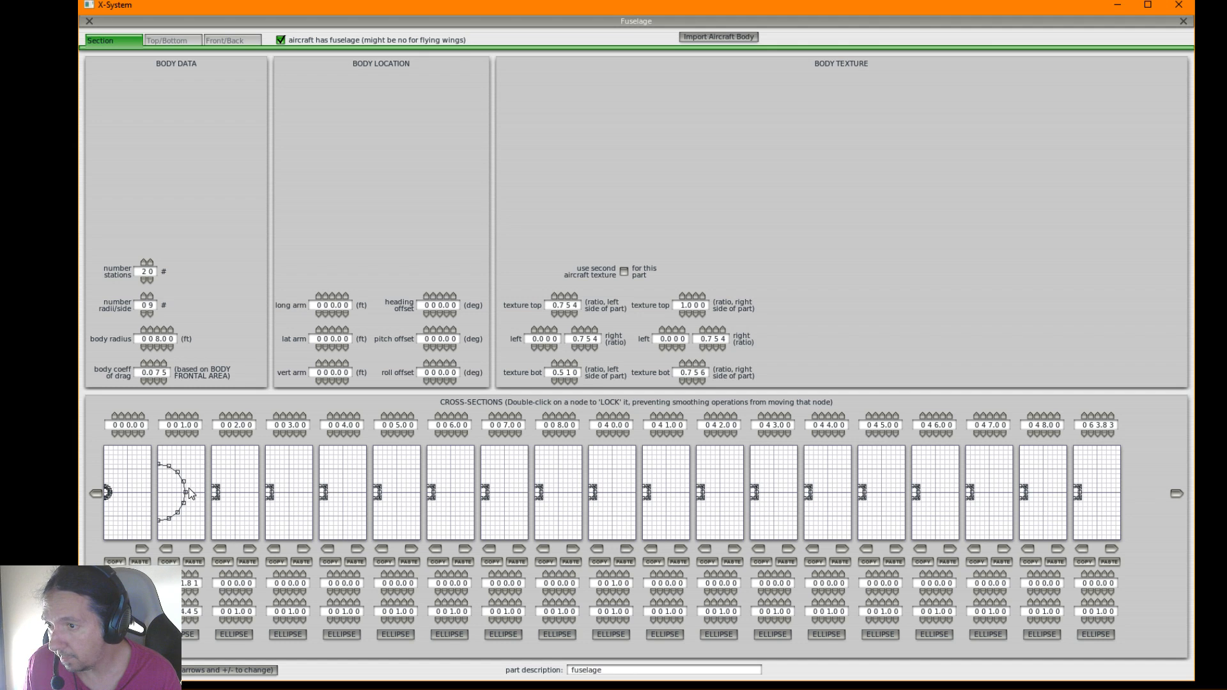
left_click_drag(185, 493, 186, 457)
left_click_drag(165, 461, 160, 449)
left_click(188, 635)
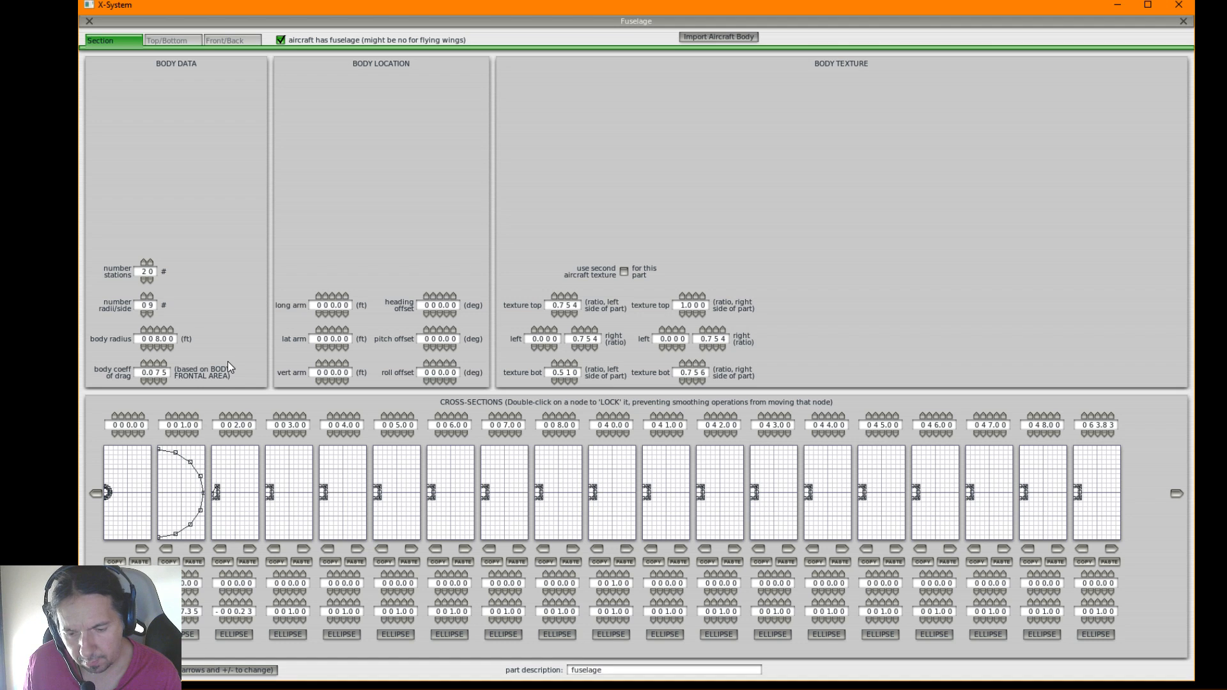
Set the body radius to 8.56 ft and extend the second station's outer nodes to the grid edges as an ellipse
left_click(164, 328)
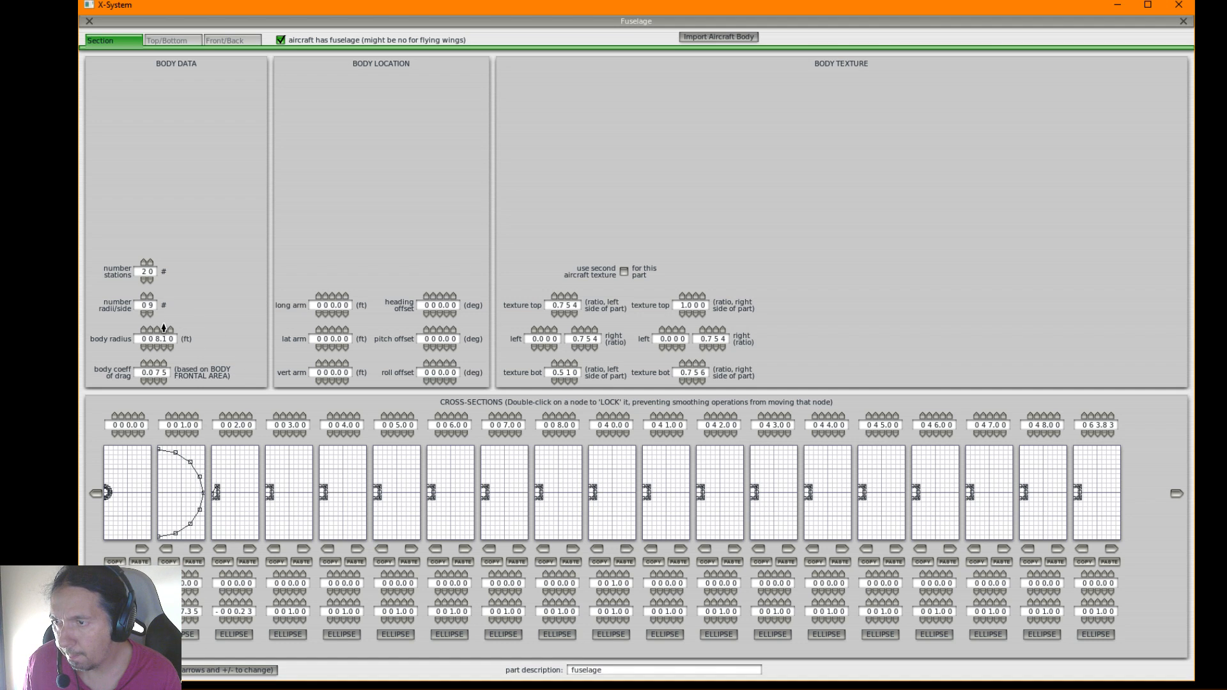
left_click(163, 329)
left_click(164, 329)
left_click(163, 329)
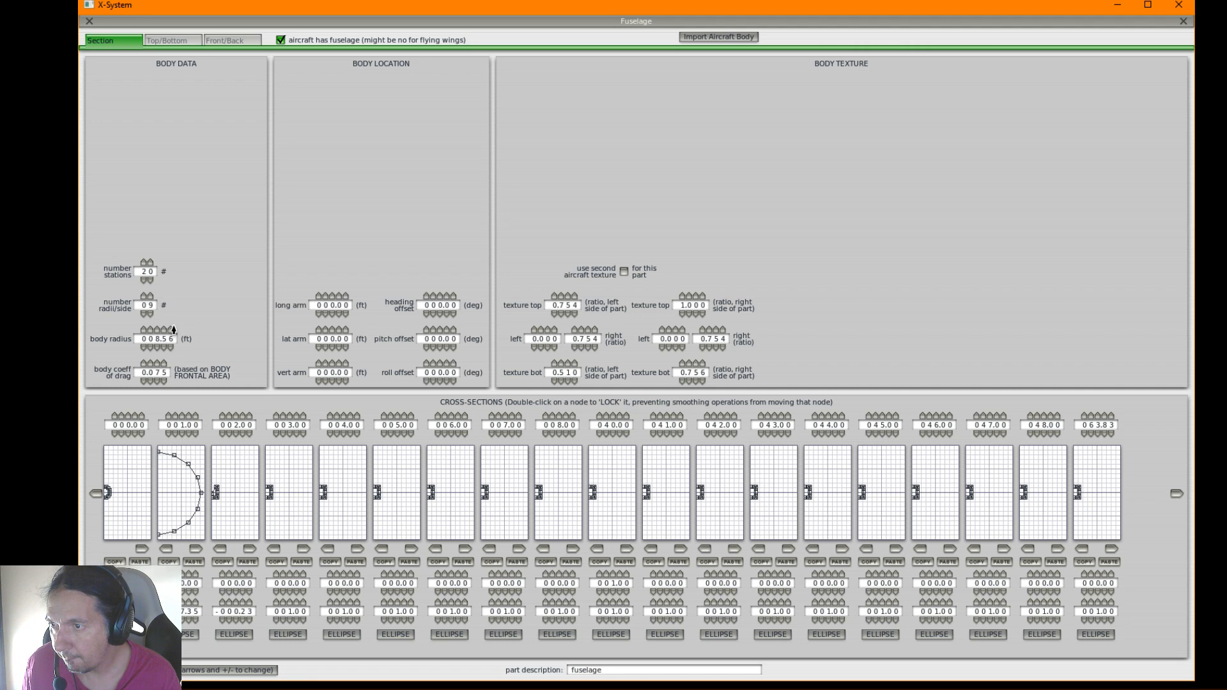
left_click_drag(202, 493, 206, 494)
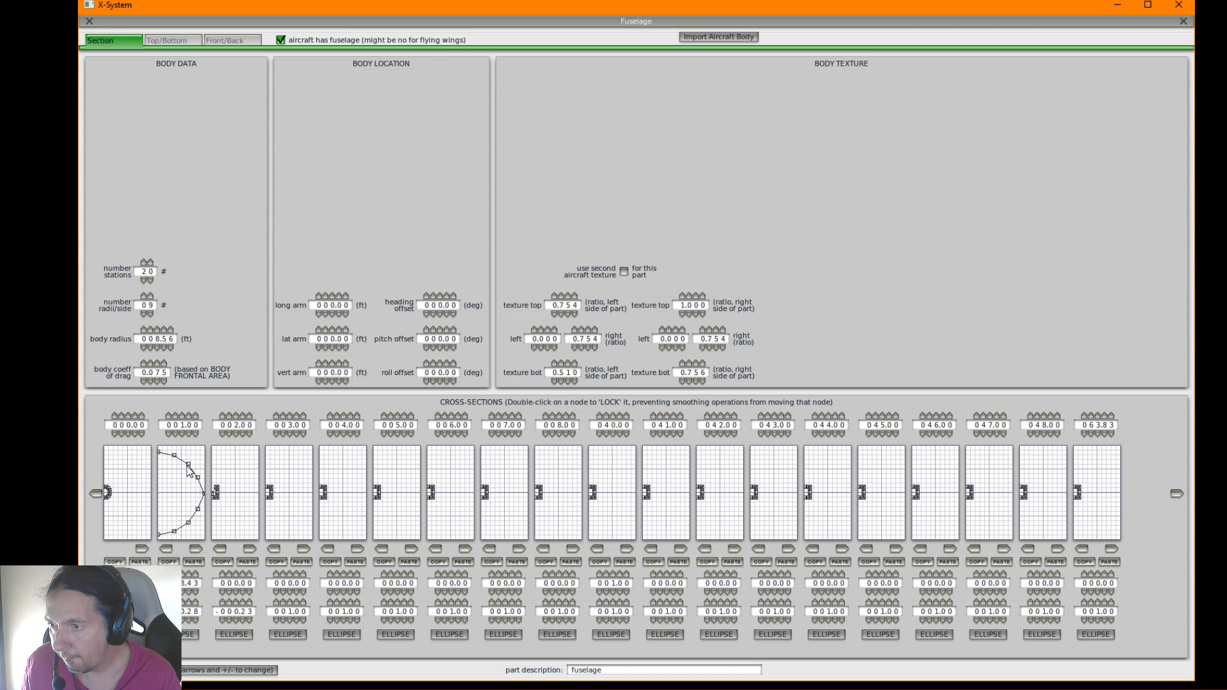
left_click_drag(159, 451, 158, 446)
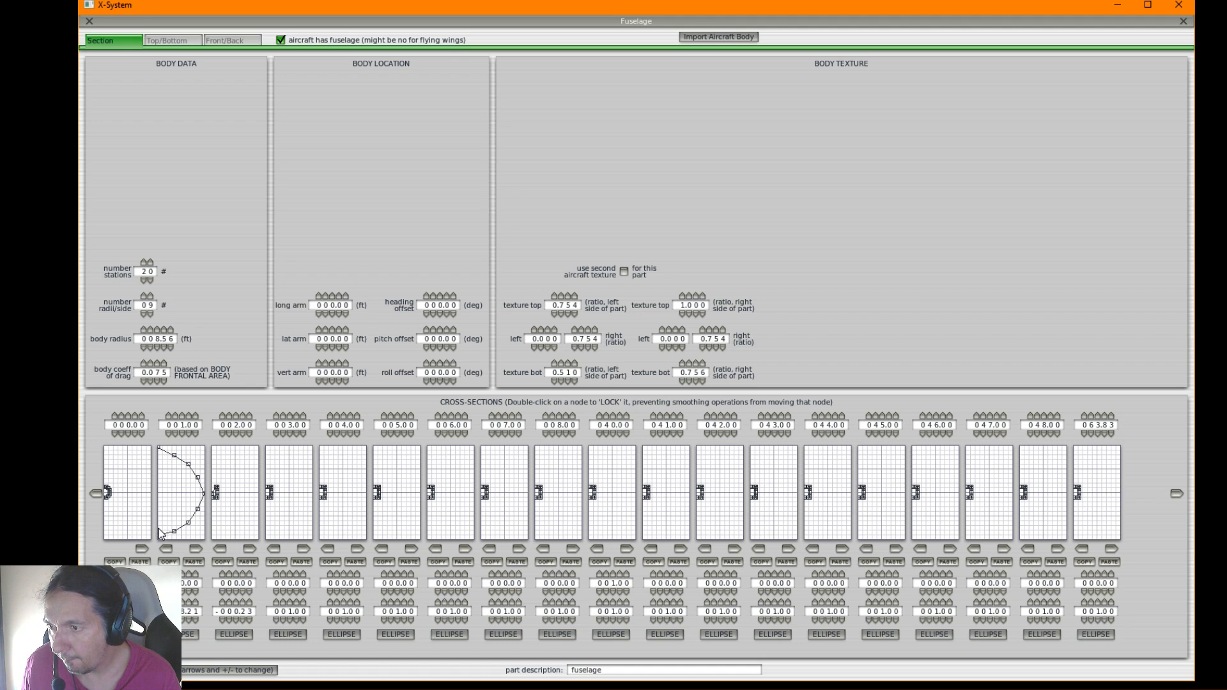
left_click_drag(160, 534, 160, 538)
left_click(182, 636)
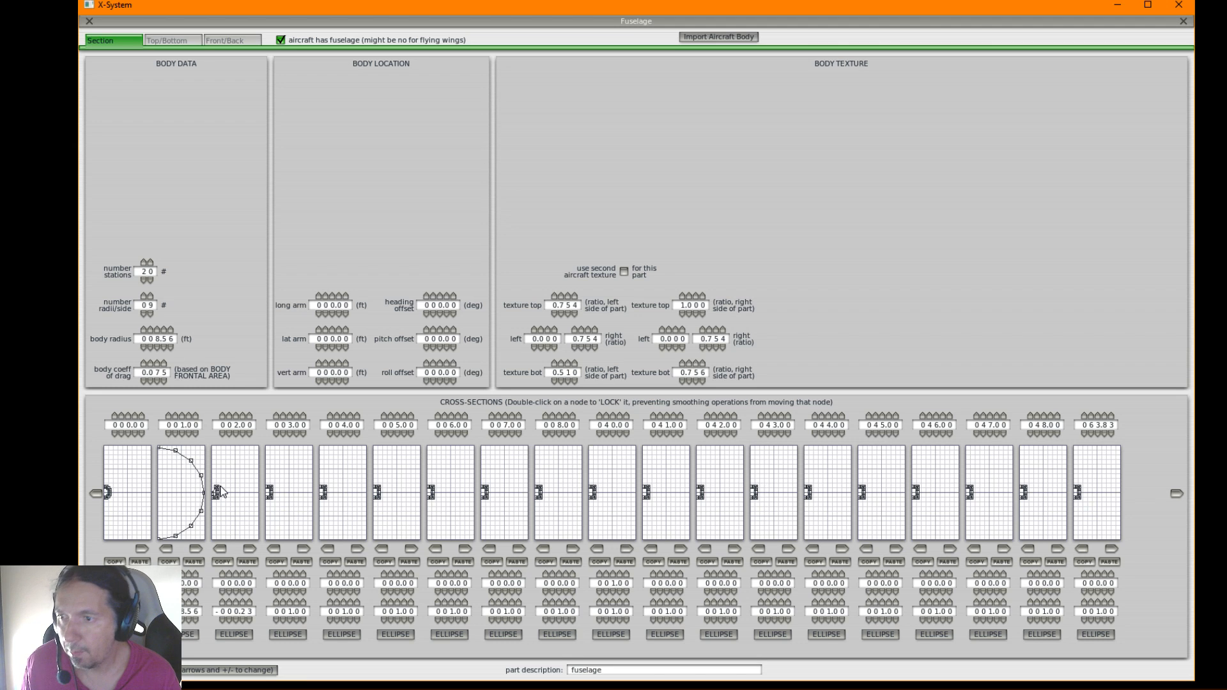
Copy the second station's elliptical cross-section onto each following station in turn, from the 2 ft through the 40 ft station
left_click(199, 548)
left_click(249, 549)
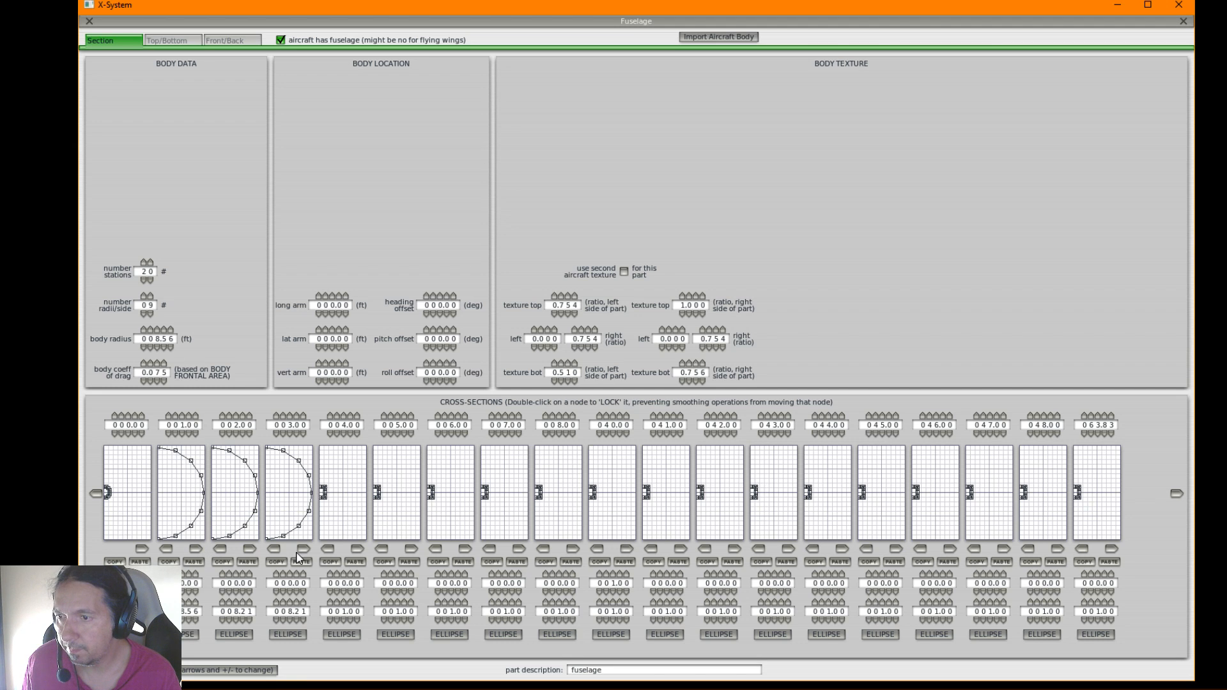
left_click(302, 550)
left_click(355, 548)
left_click(405, 547)
left_click(464, 549)
left_click(517, 549)
left_click(571, 548)
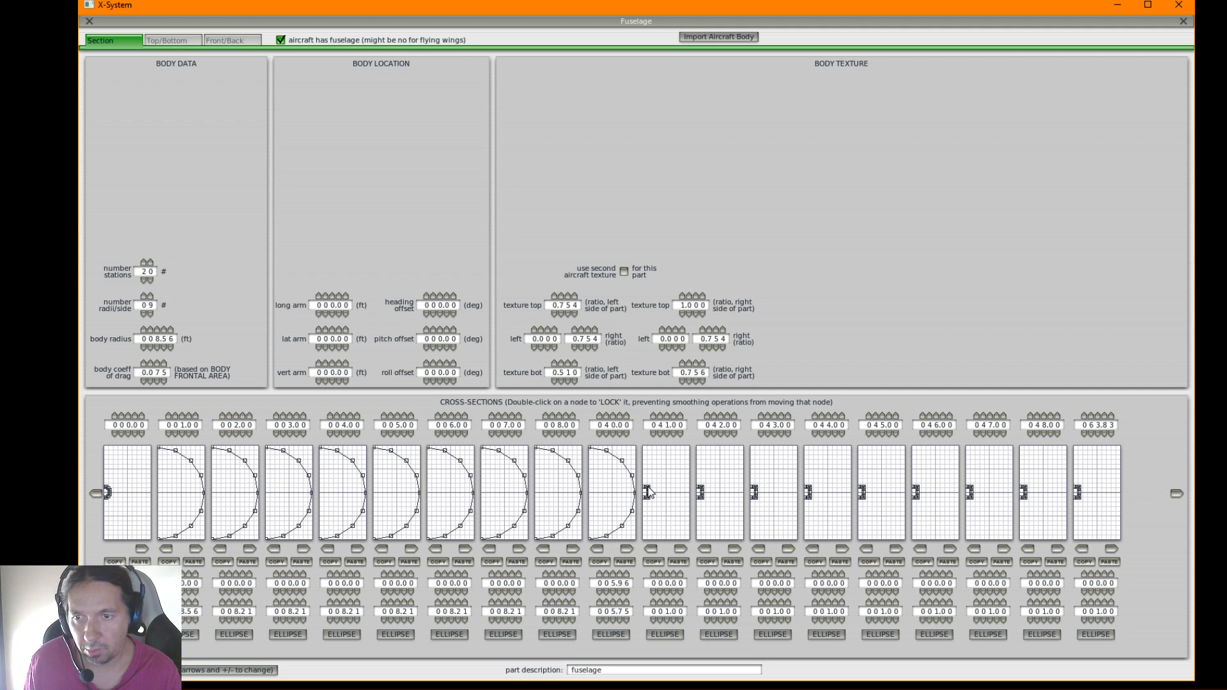
View the fuselage's top, side and bottom wireframes, return to the section data and close the fuselage editor
left_click(187, 41)
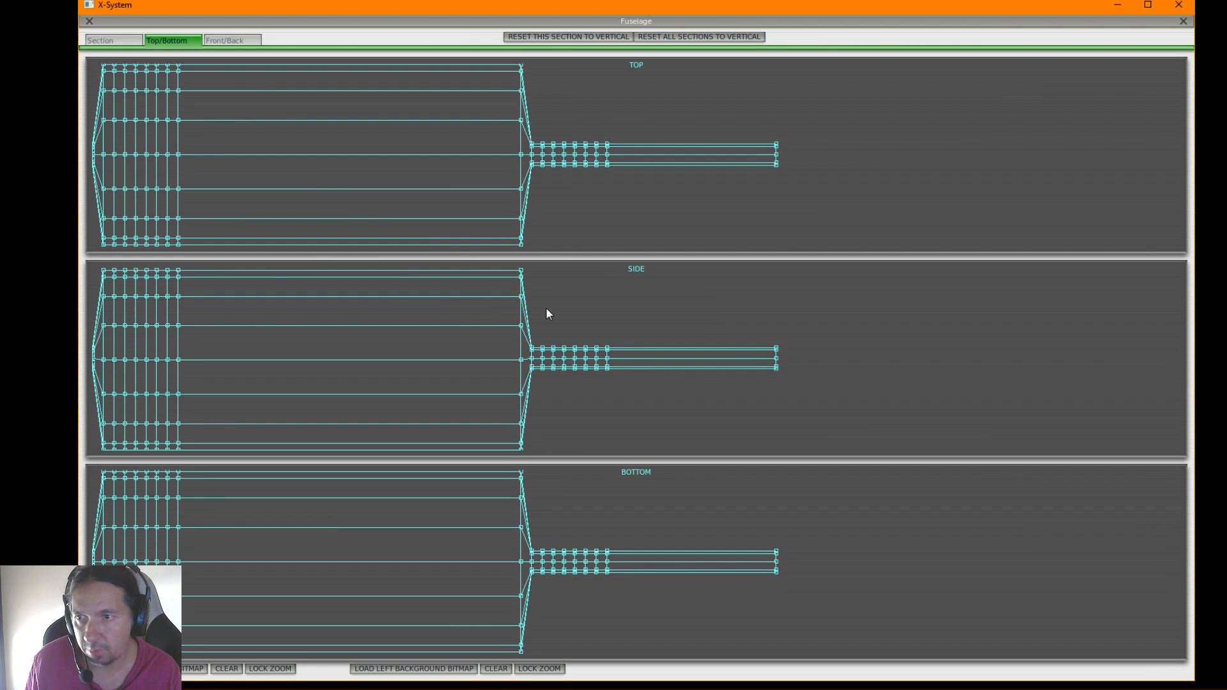
left_click(112, 40)
left_click(89, 20)
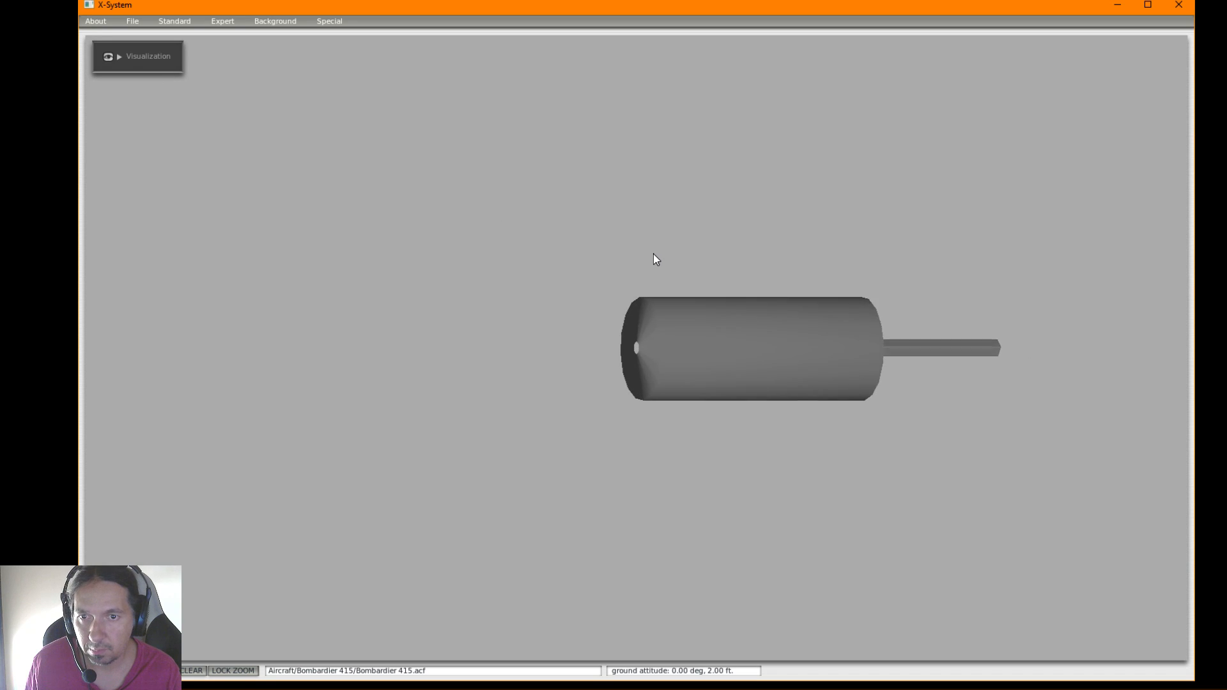
Rotate the 3D aircraft model back and forth to examine the fuselage body from nose and tail
key("Right")
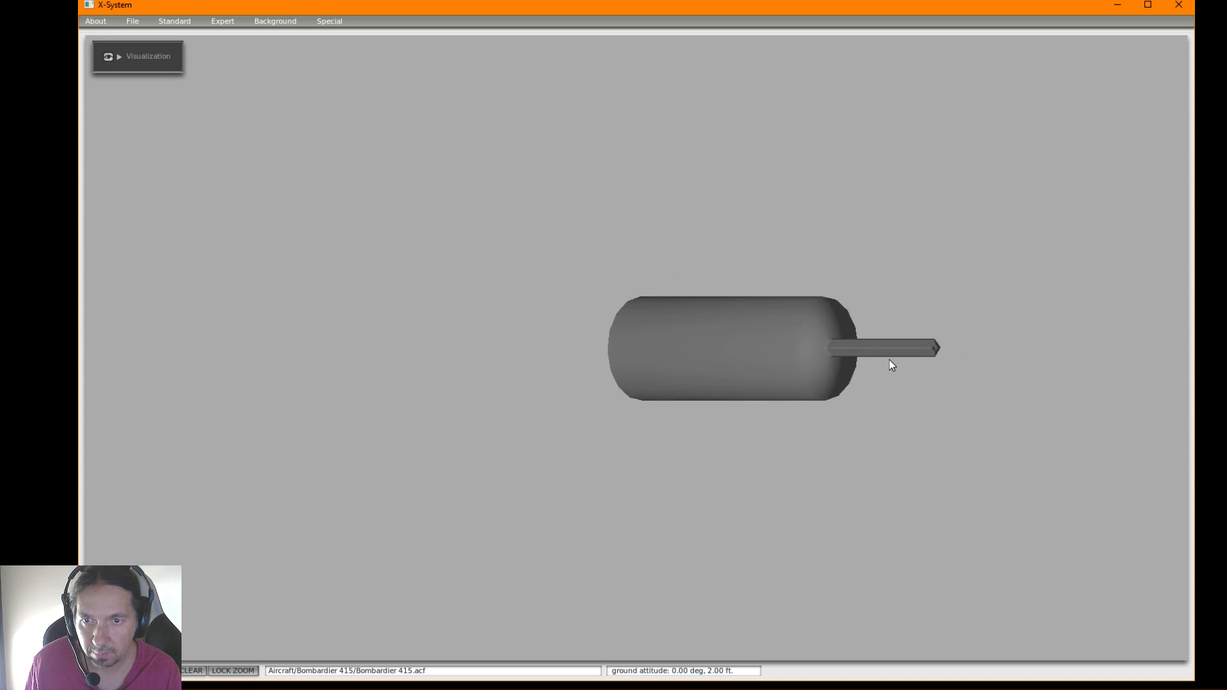
key("Right")
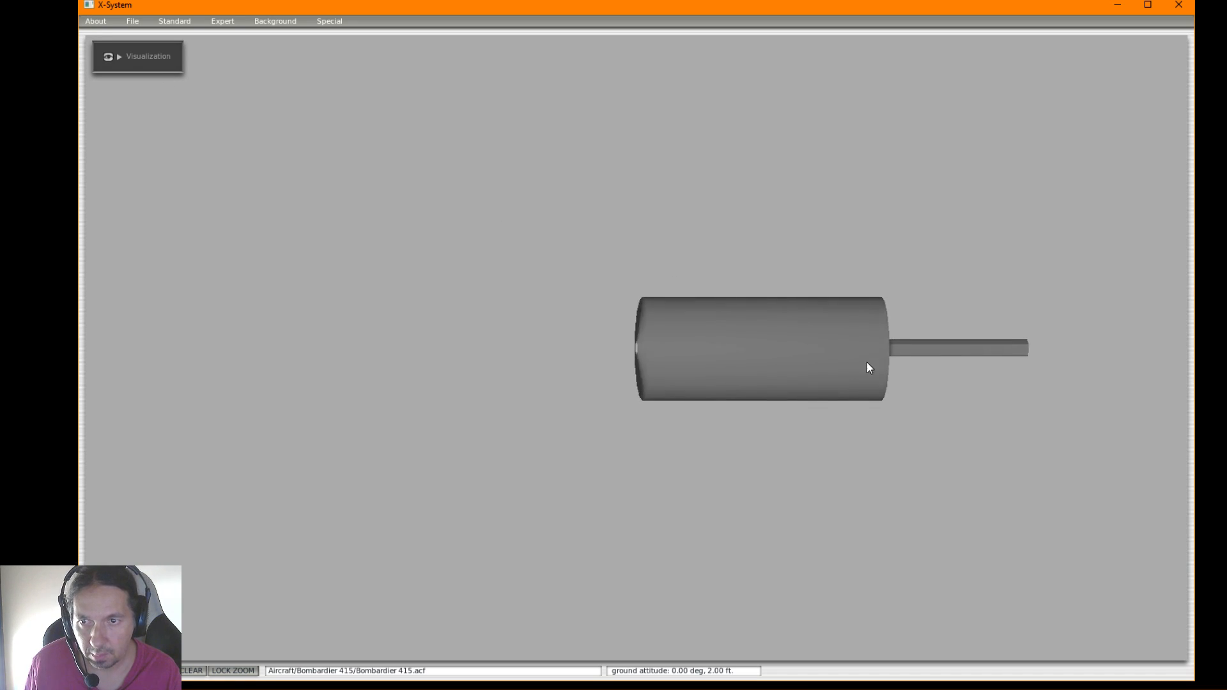
key("Right")
key("Left")
key("Right")
key("Right")
key("Left")
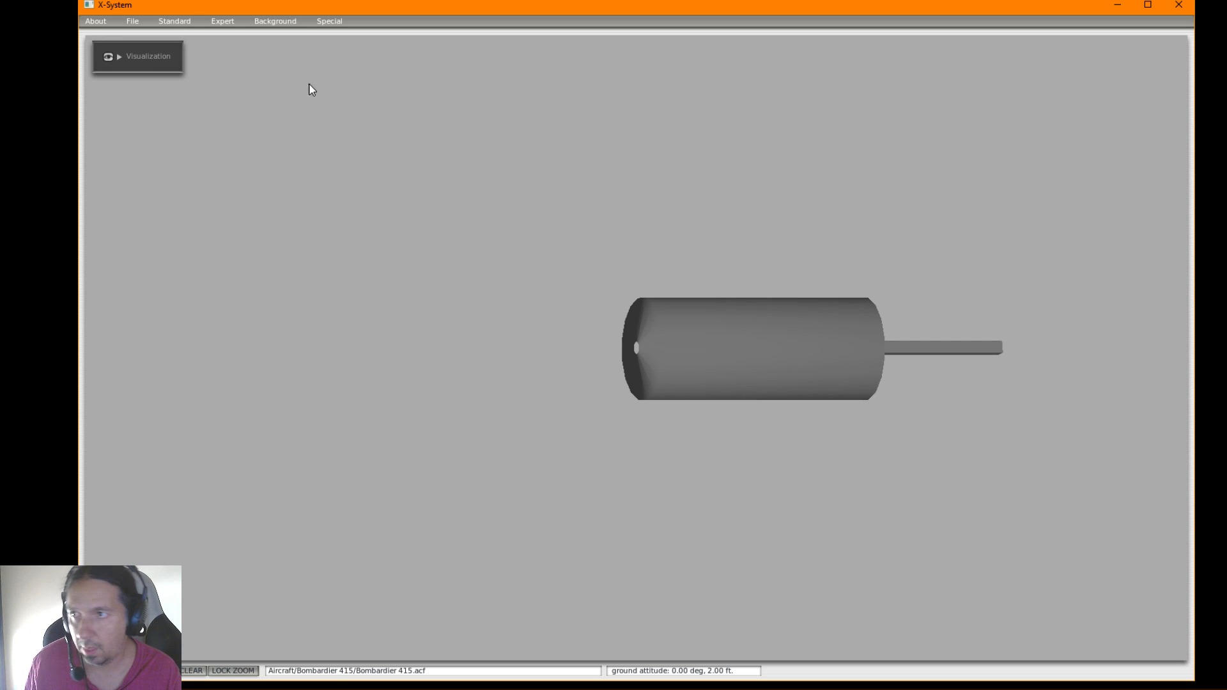
Reopen the fuselage section data and copy the elliptical cross-section onto each station from 41 ft through 63.83 ft
left_click(175, 20)
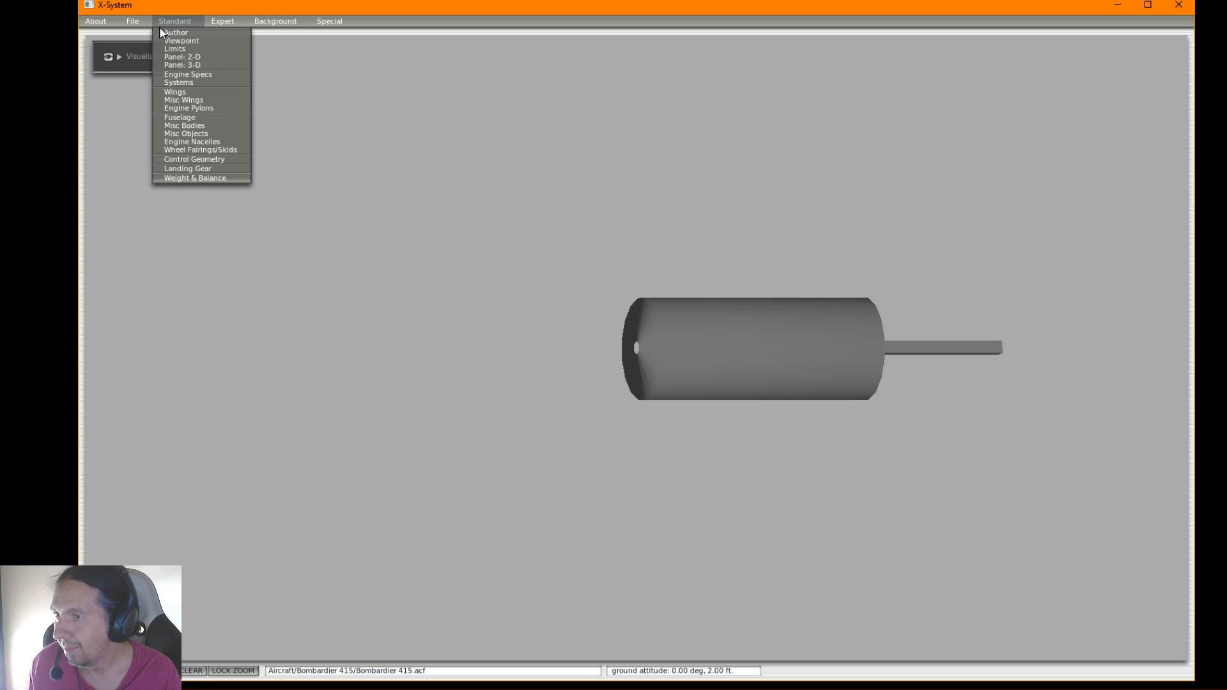
left_click(179, 119)
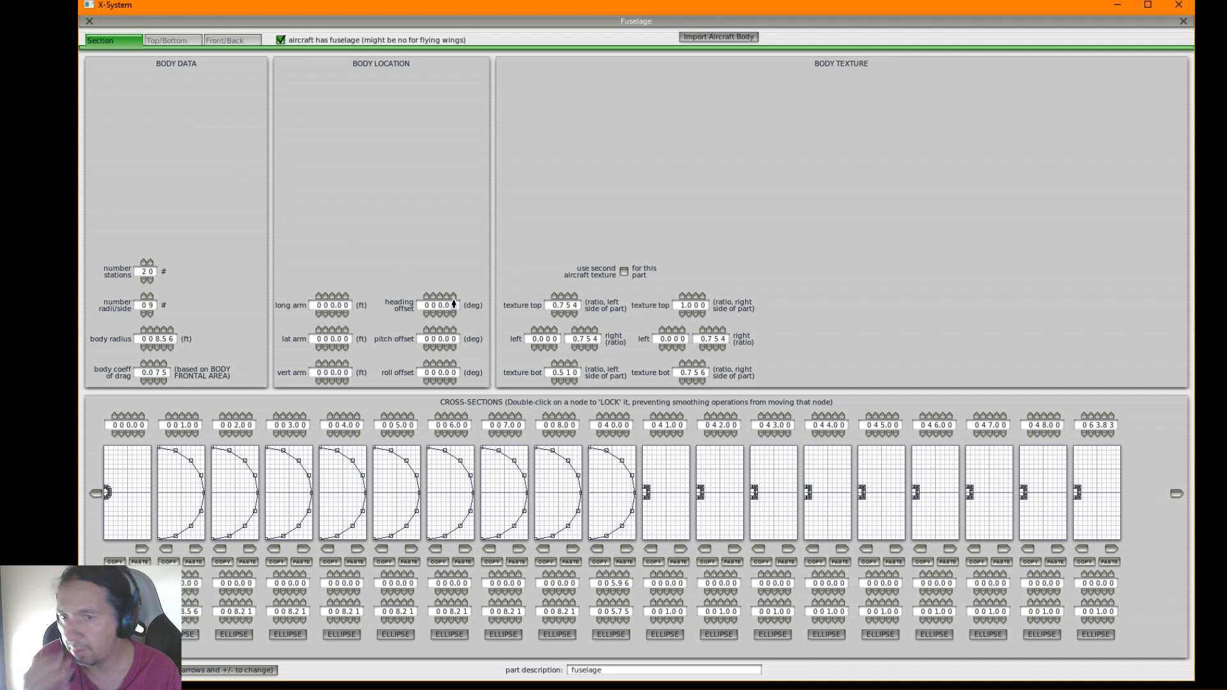
left_click(626, 550)
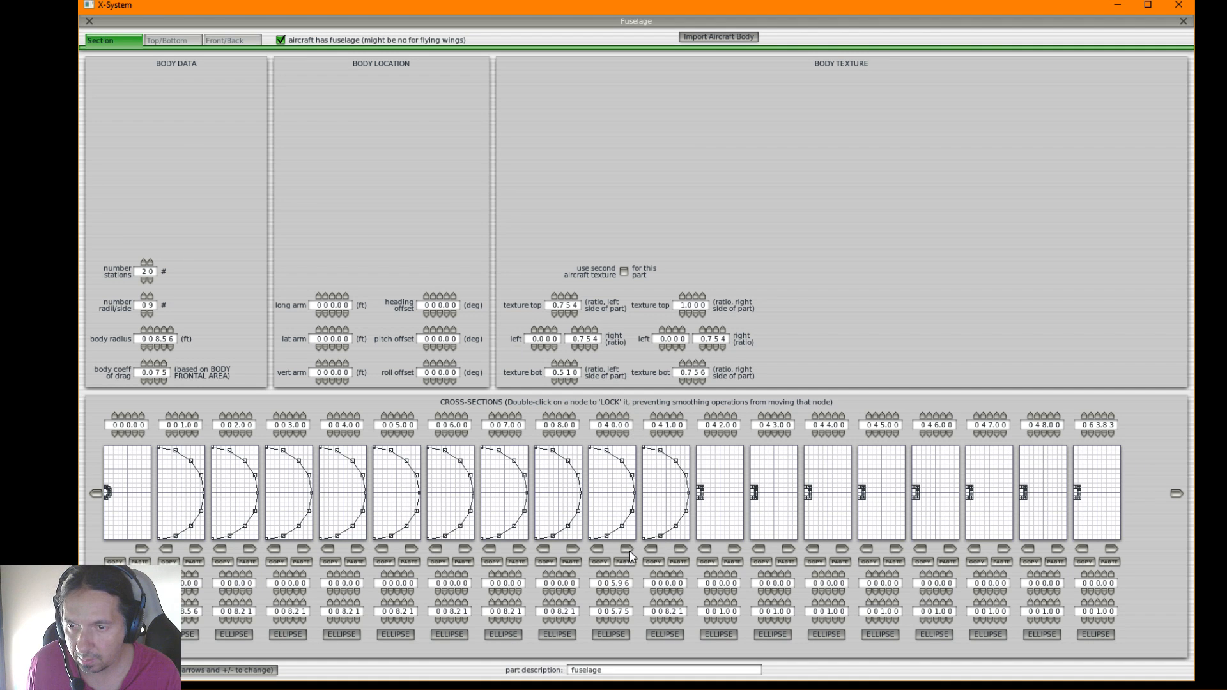
left_click(681, 549)
left_click(735, 549)
left_click(788, 549)
left_click(843, 549)
left_click(895, 549)
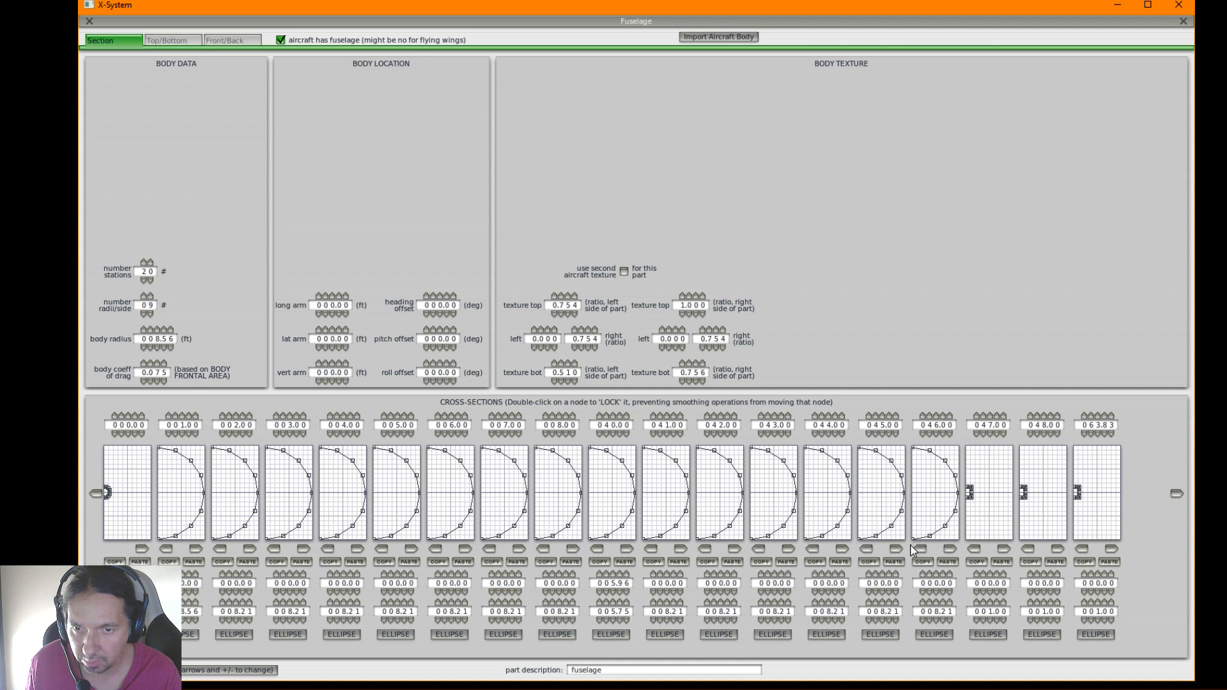
left_click(950, 549)
left_click(1003, 549)
left_click(1057, 549)
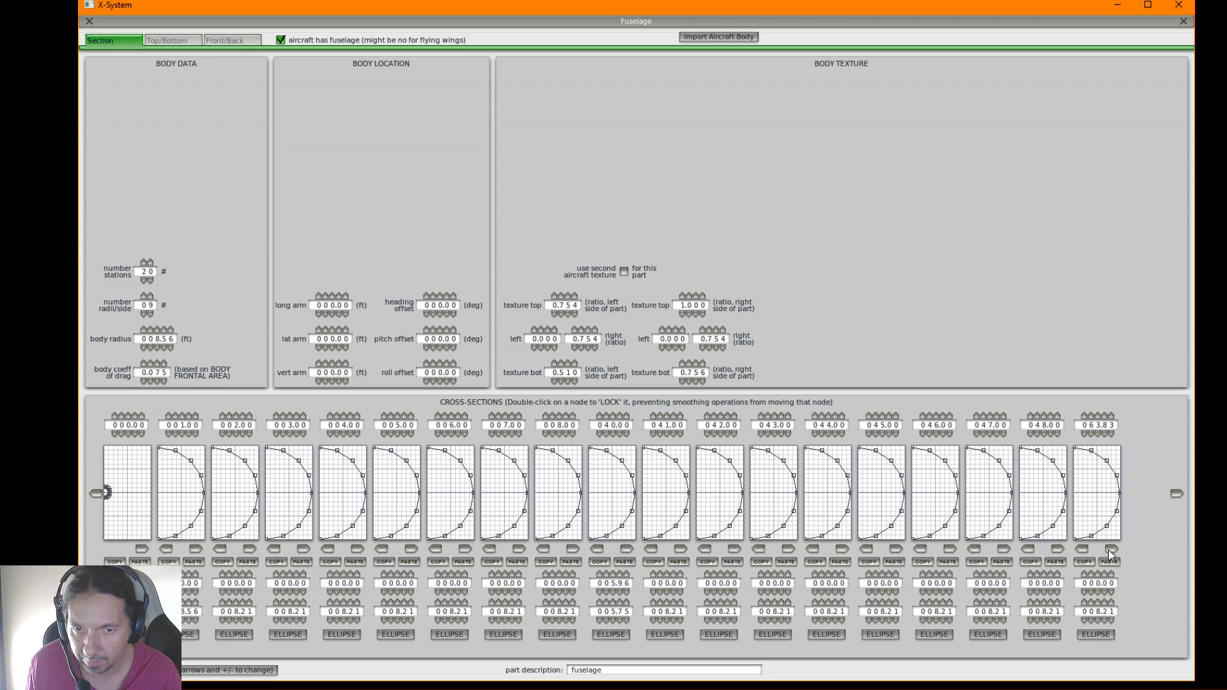
Copy the elliptical cross-section onto the final station and return to the first stations
left_click(1175, 493)
left_click(1176, 493)
left_click(1176, 494)
left_click(1176, 494)
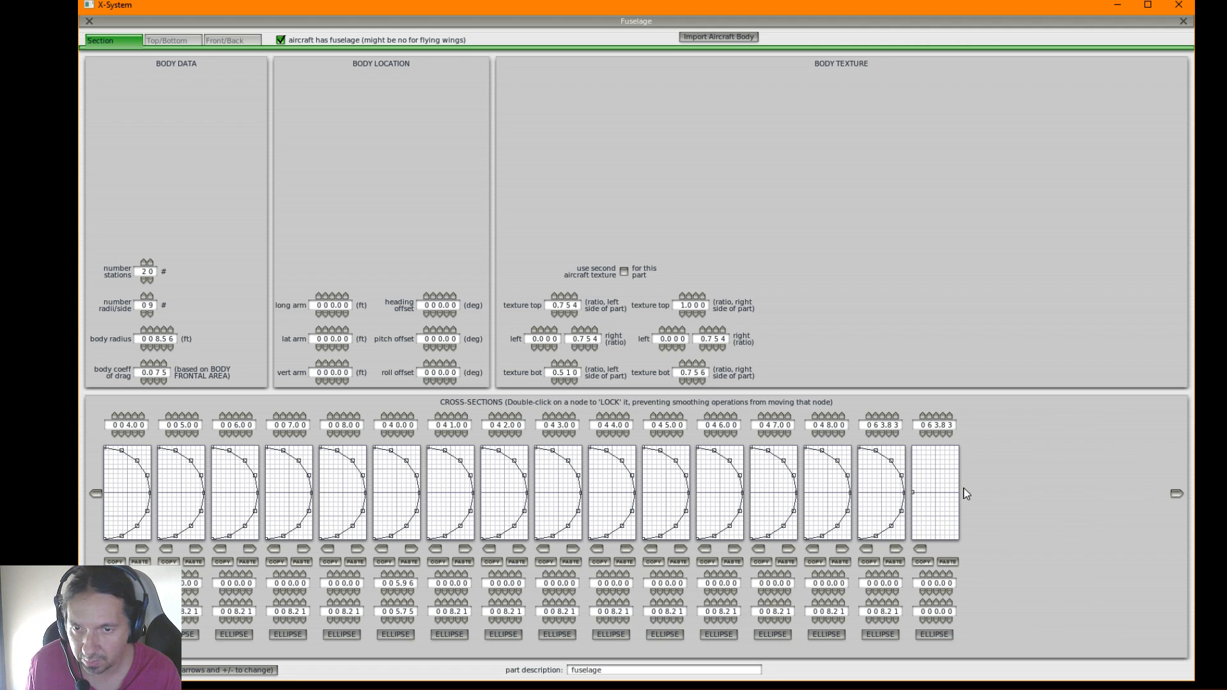
left_click(895, 549)
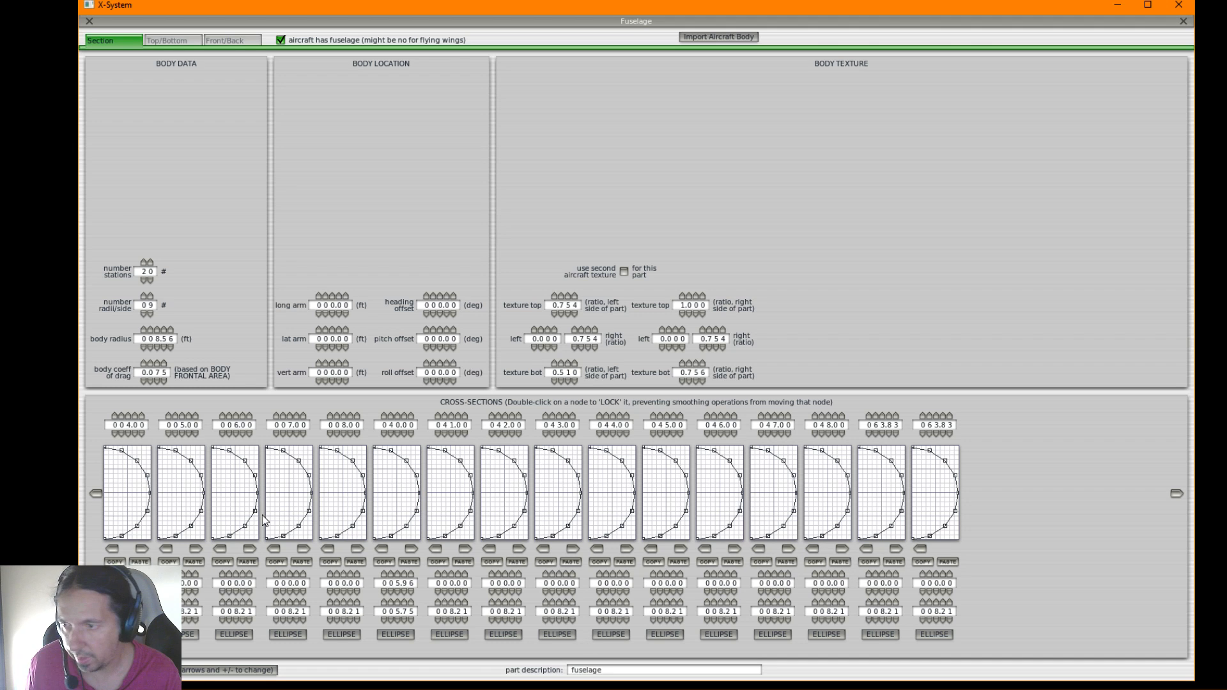
left_click(96, 493)
left_click(96, 493)
left_click(96, 494)
left_click(96, 493)
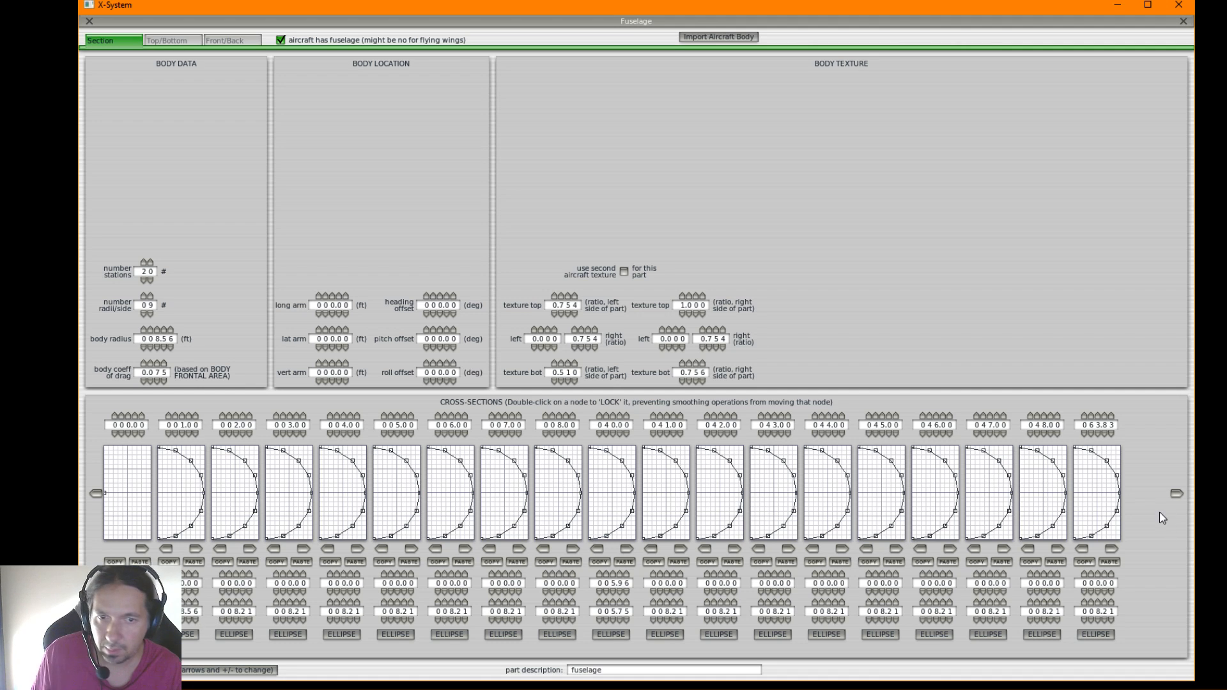
Collapse the final station's cross-section to its centre and re-form the preceding 63.83 ft station as an ellipse
left_click(1176, 494)
left_click(1177, 493)
left_click(1177, 493)
left_click(1176, 493)
left_click(1176, 493)
left_click(1177, 493)
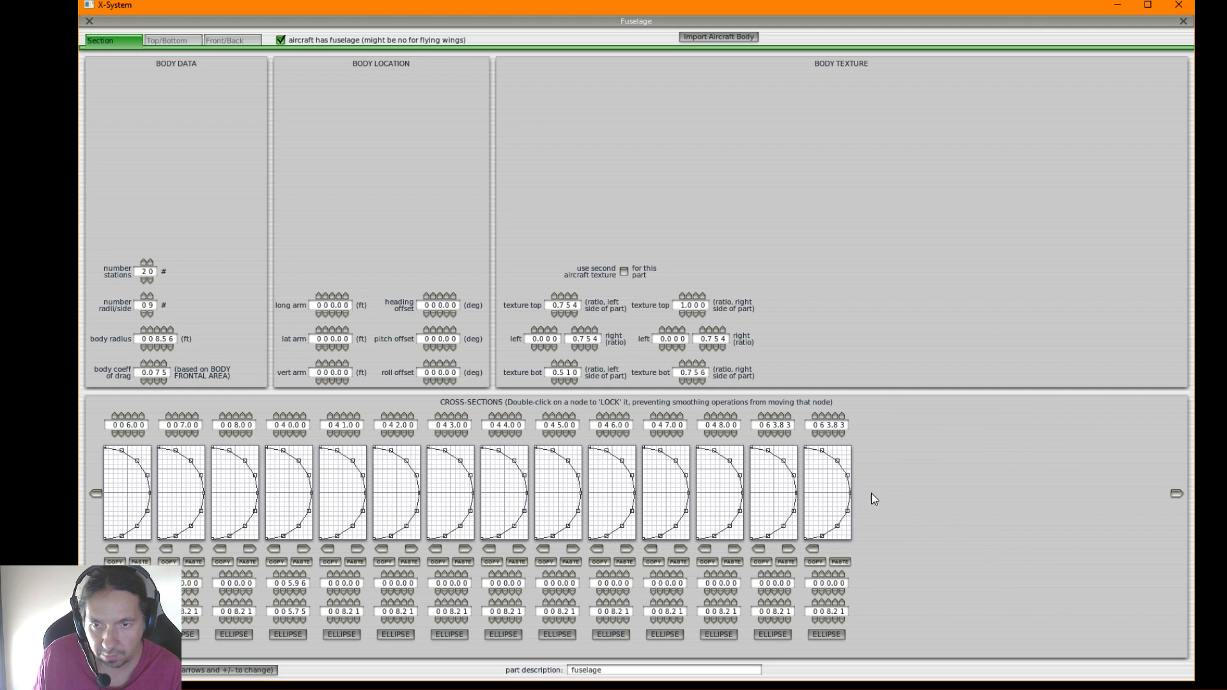
key("ctrl+v")
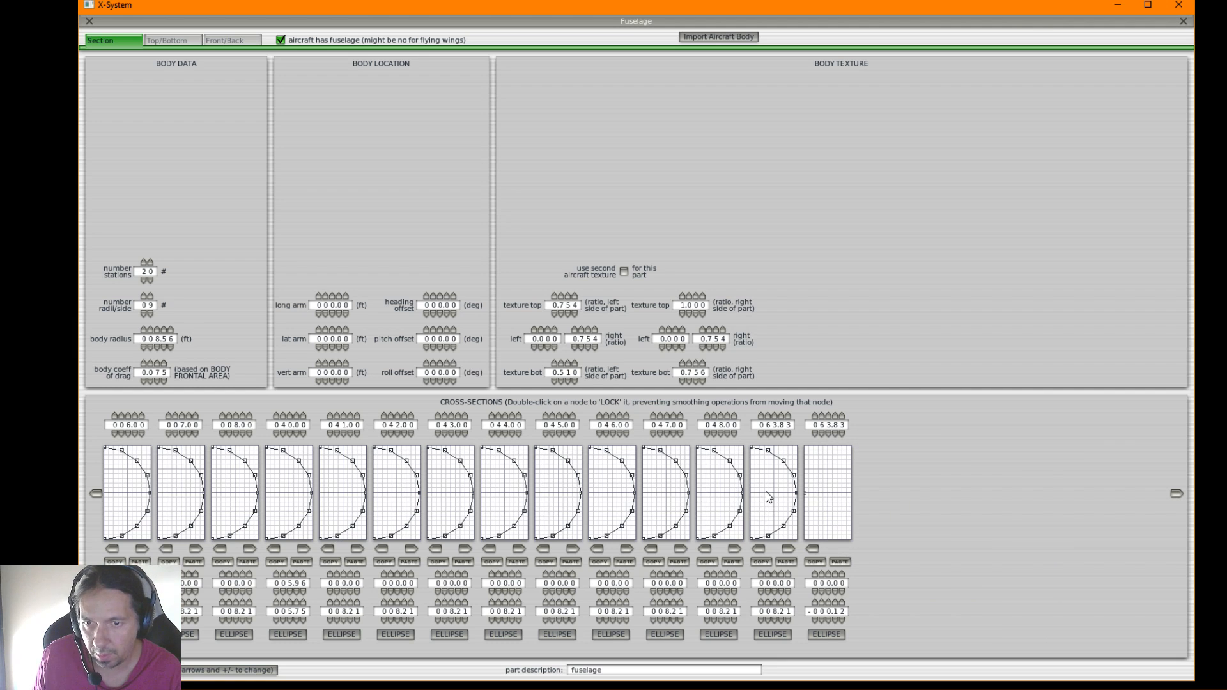
left_click_drag(765, 490, 766, 489)
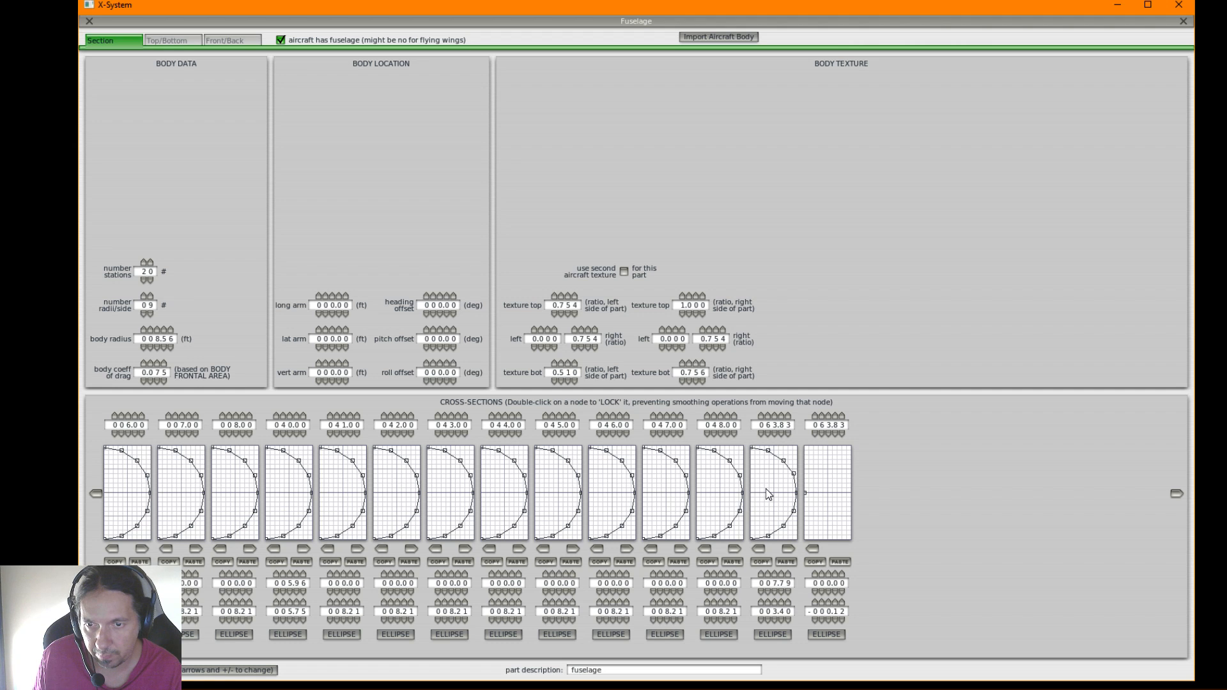
left_click(773, 634)
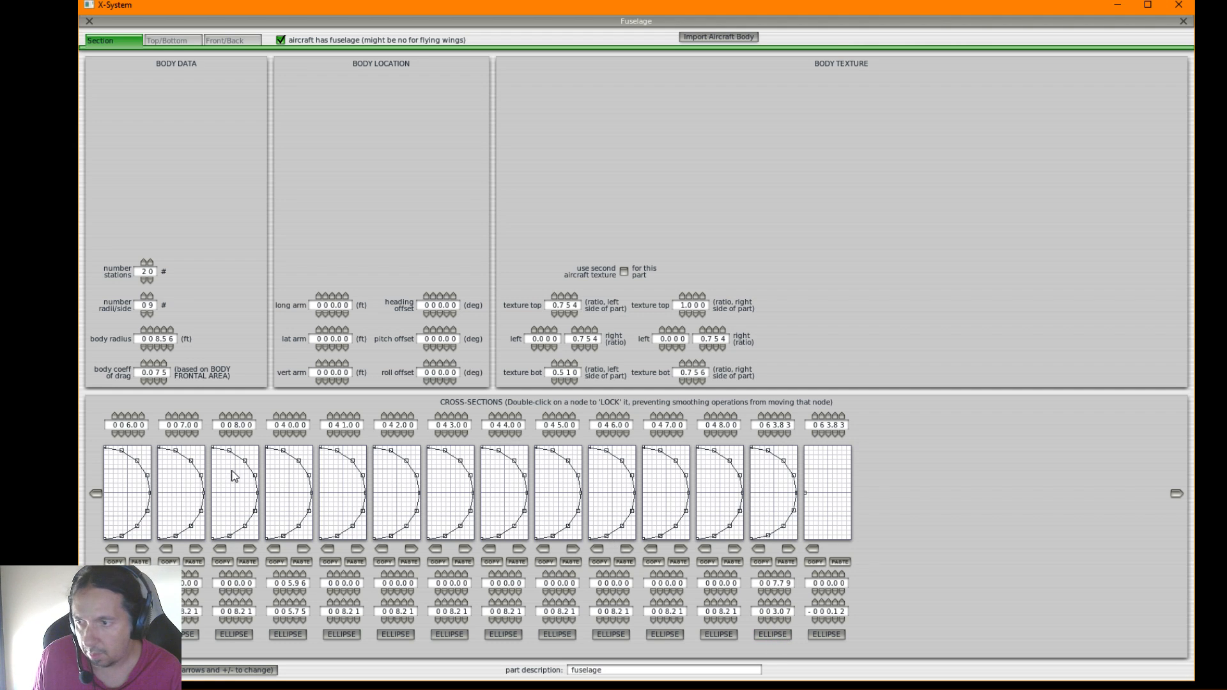
left_click(96, 494)
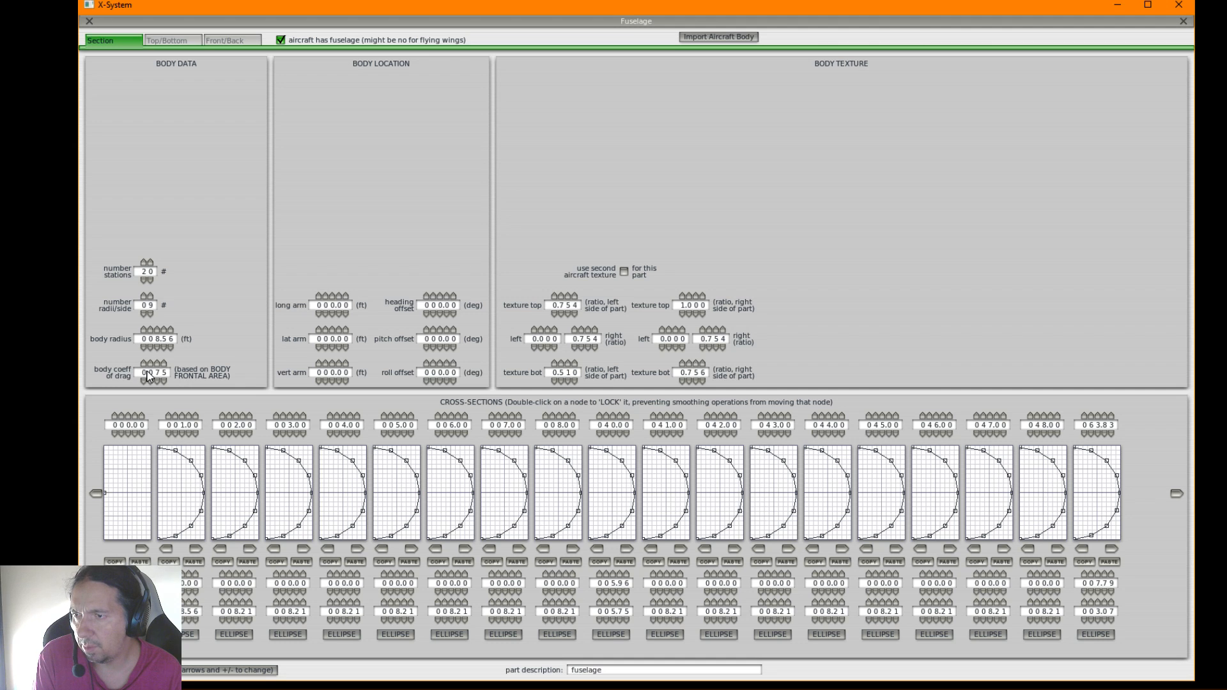
Close the fuselage editor and save the aircraft file
mouse_move(147, 375)
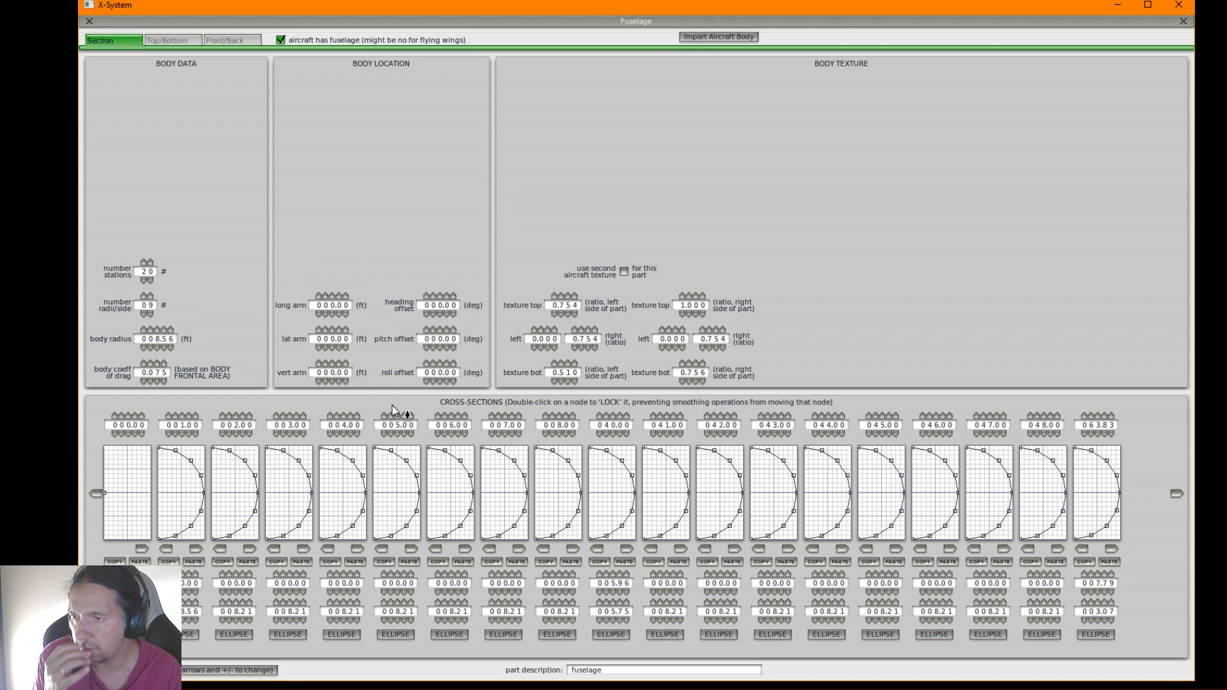
left_click(89, 22)
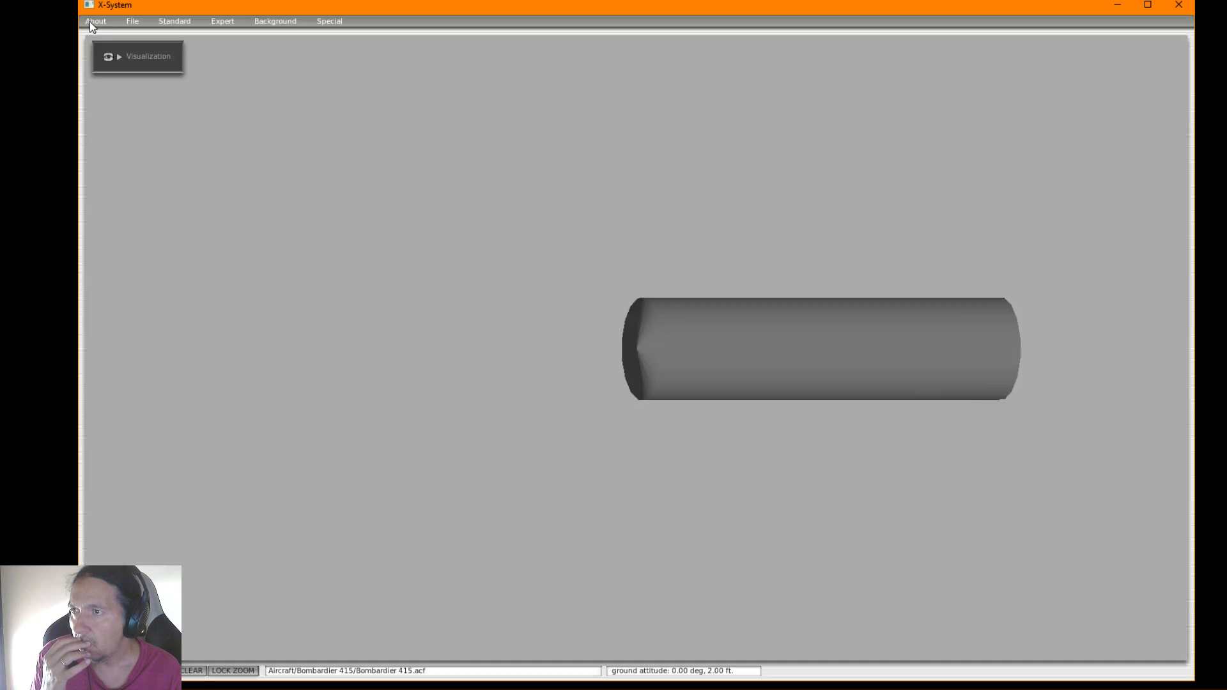
left_click(135, 22)
left_click(140, 51)
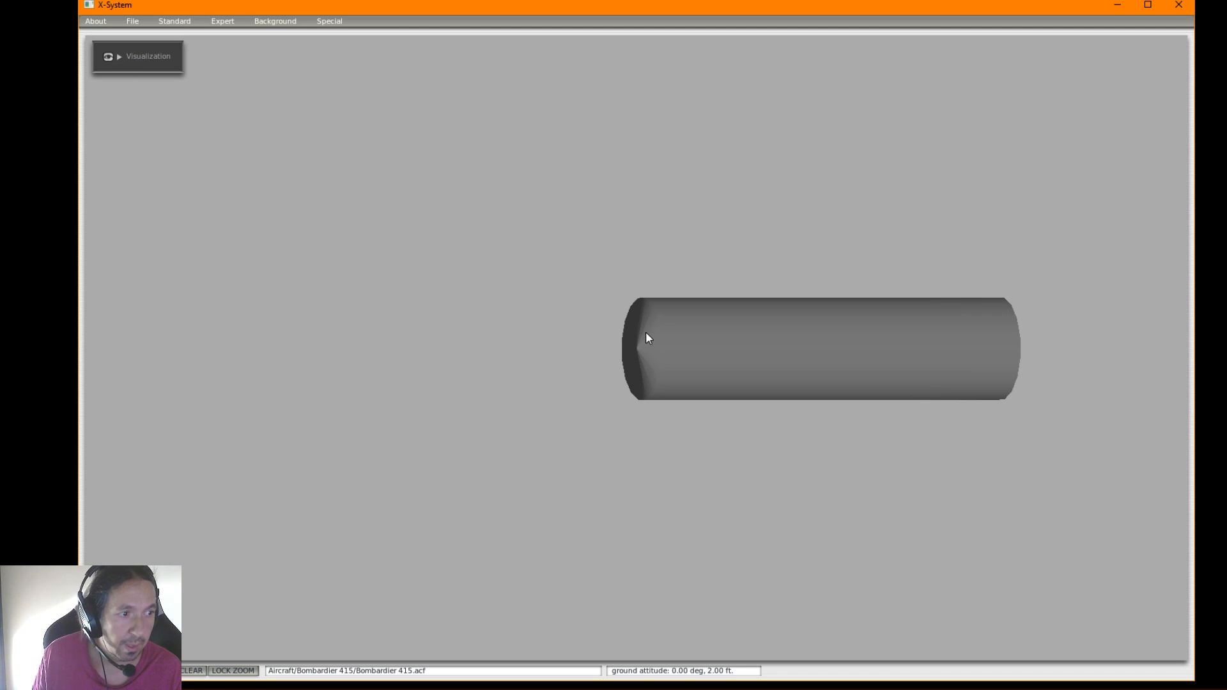
Rotate the 3D aircraft model to examine the full-length fuselage from nose, side and tail
key("d")
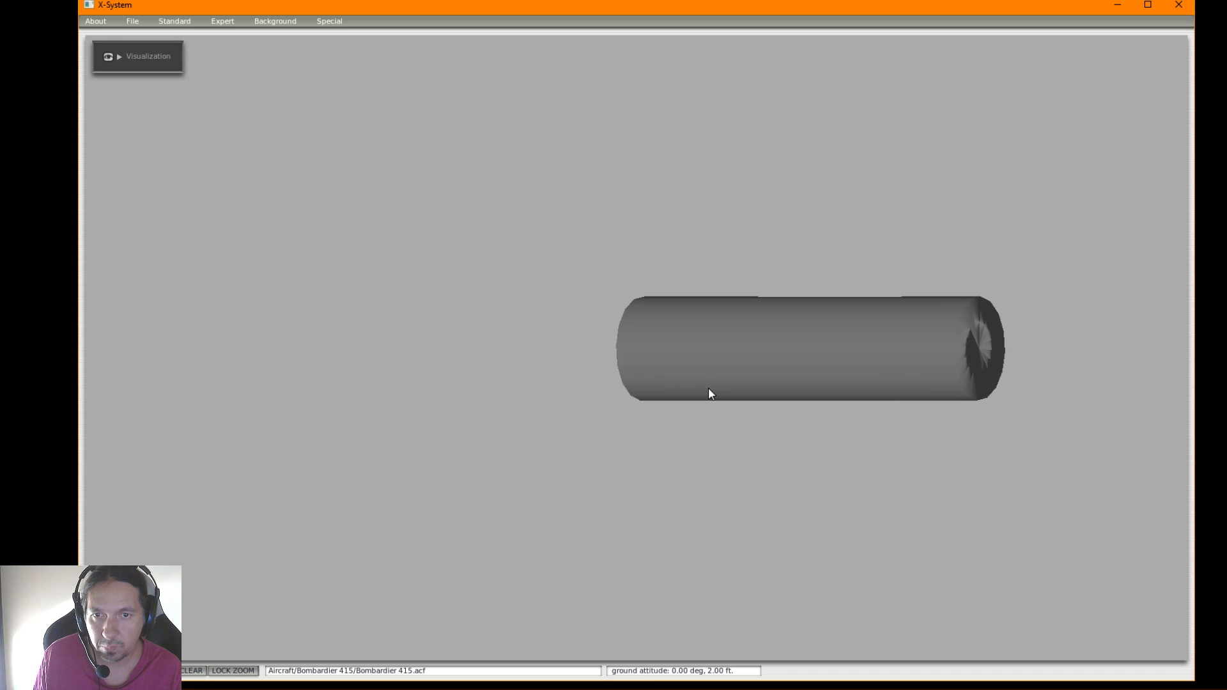
key("a")
key("d")
key("a")
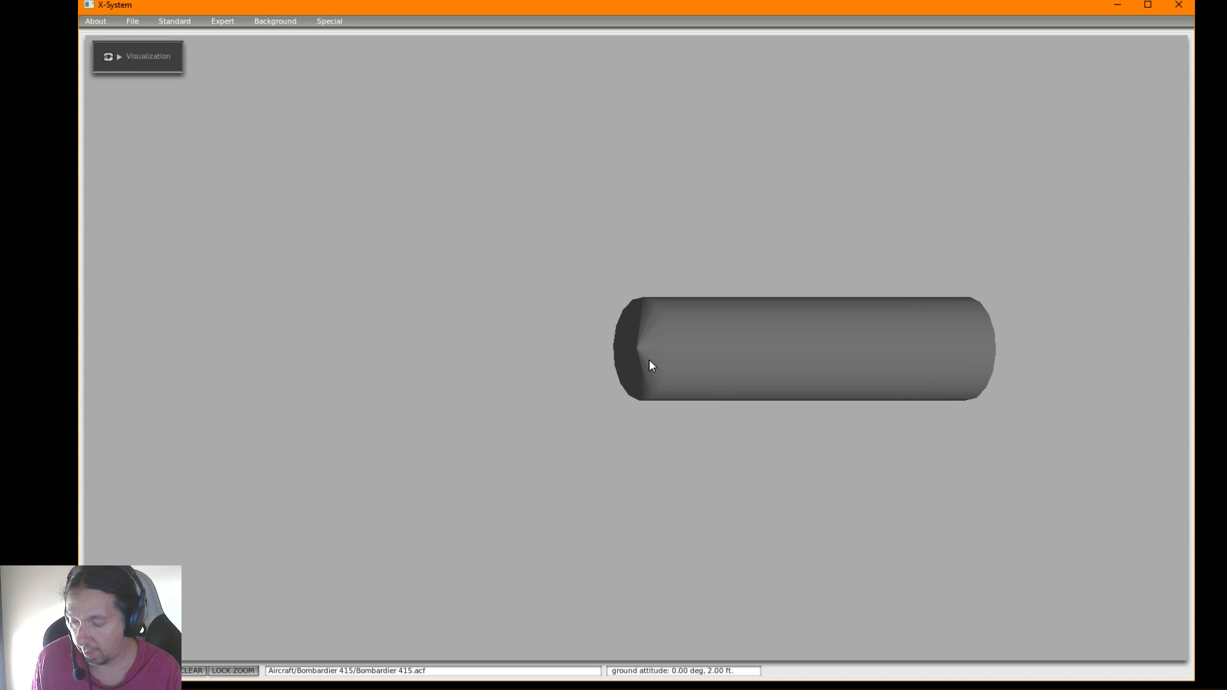
key("a")
key("d")
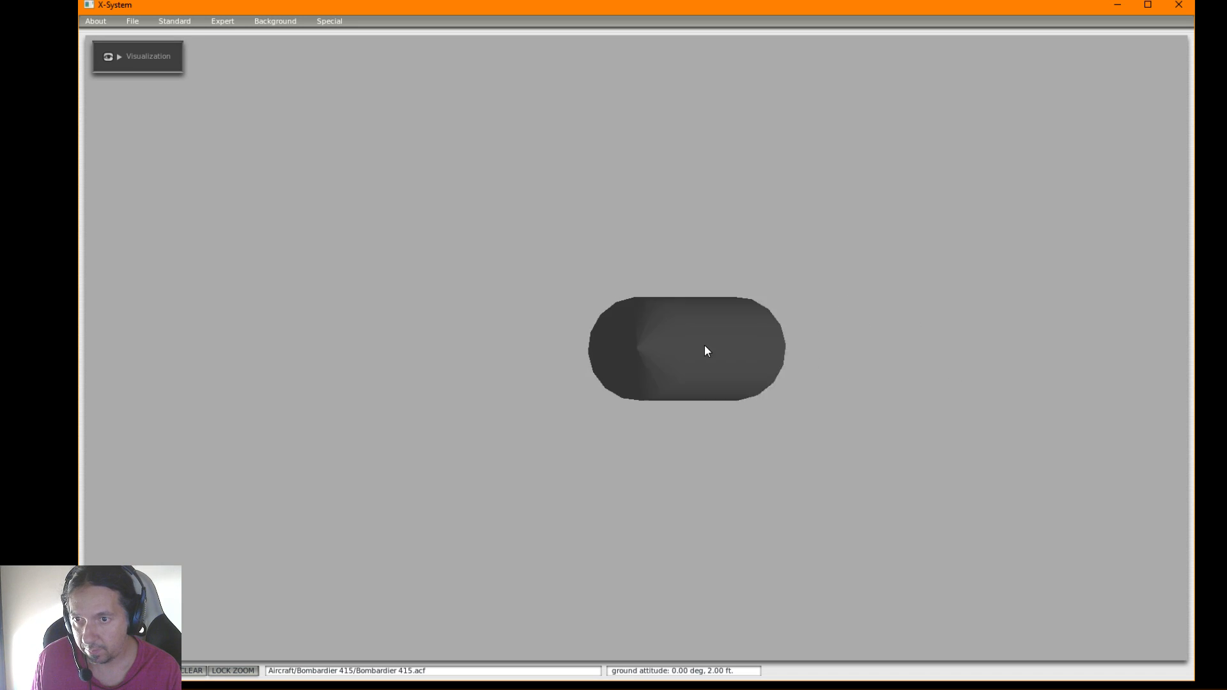
key("d")
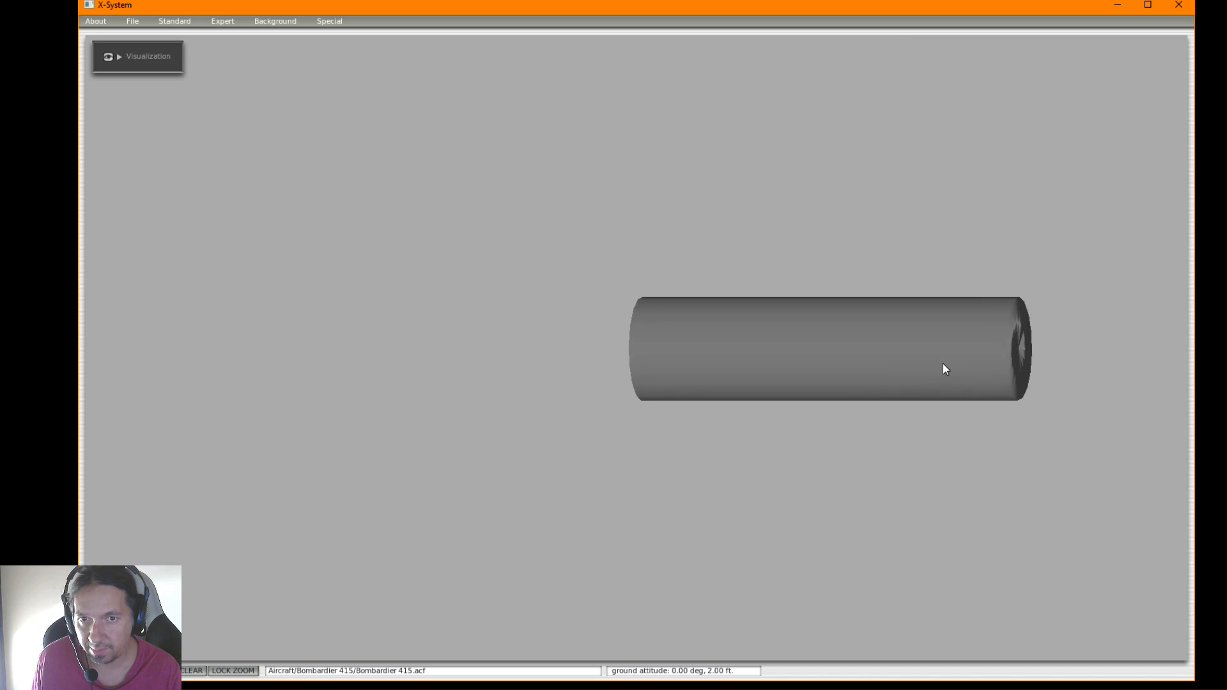
key("a")
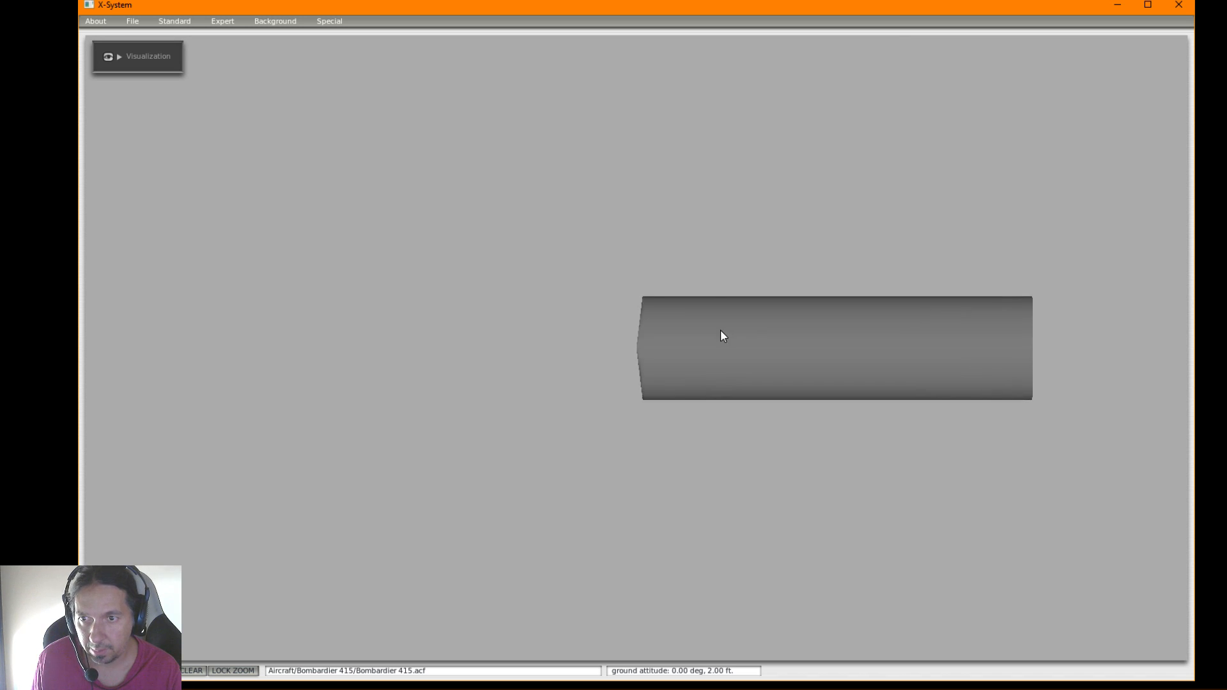
Reopen the fuselage's top, side and bottom views, check the left background bitmap browser and cancel it
left_click(182, 21)
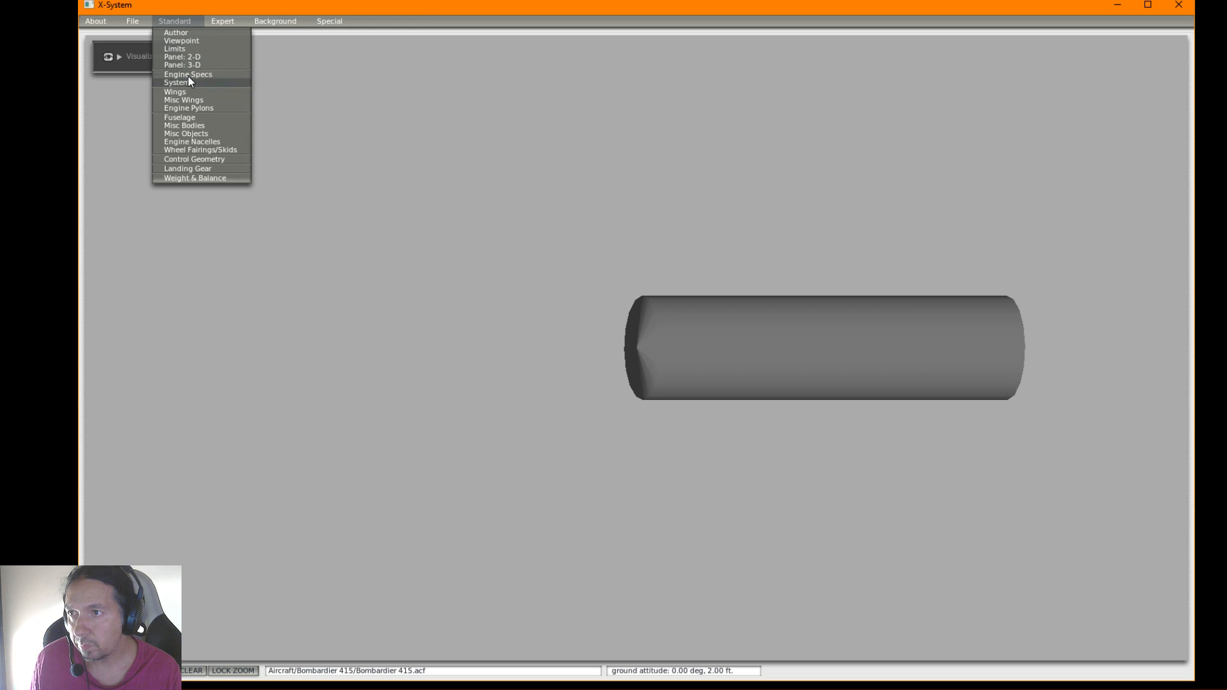
left_click(179, 119)
left_click(171, 41)
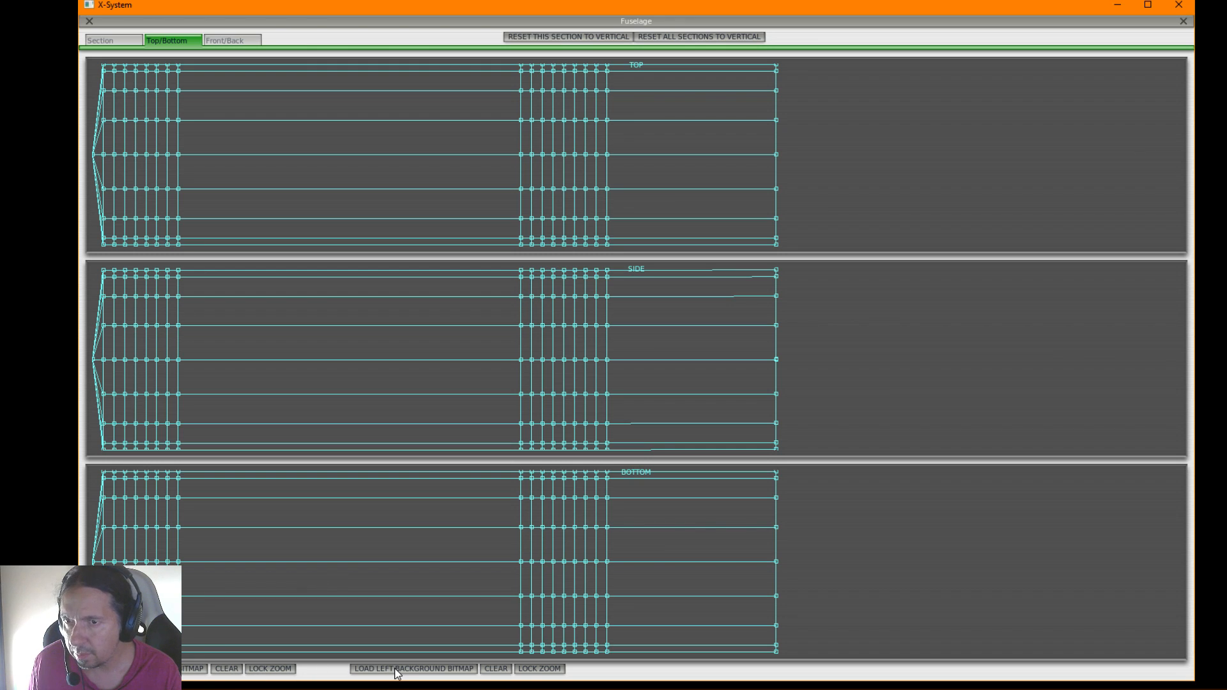
left_click(427, 669)
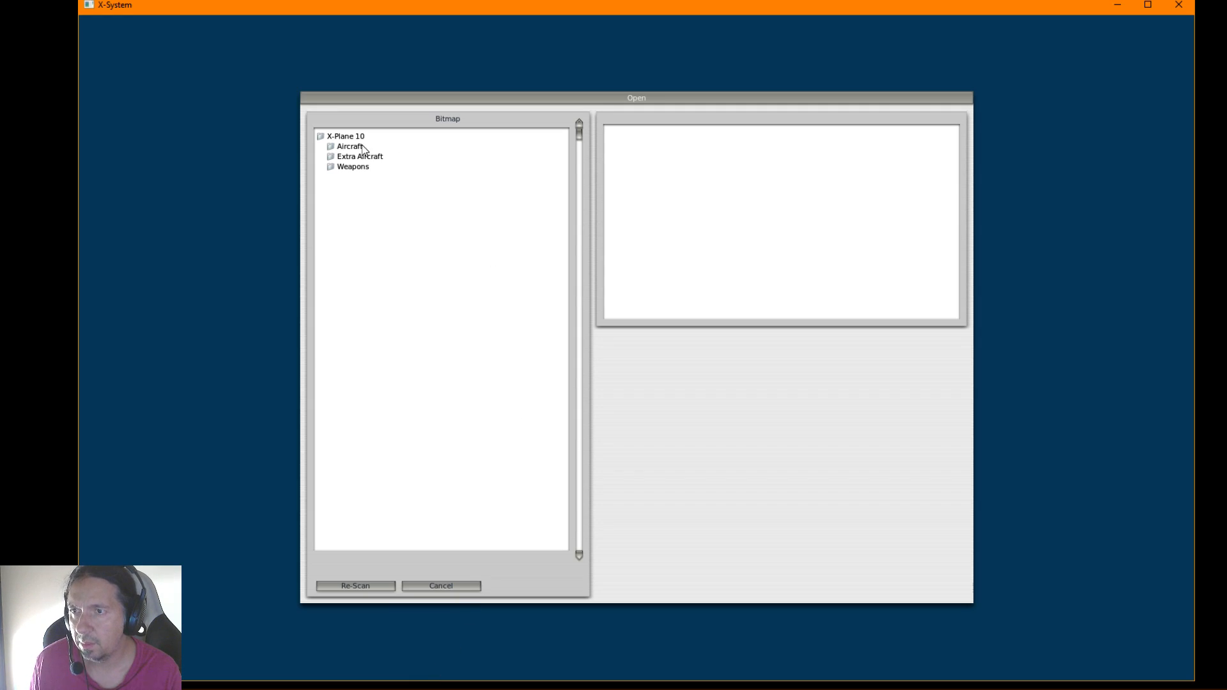
left_click(427, 585)
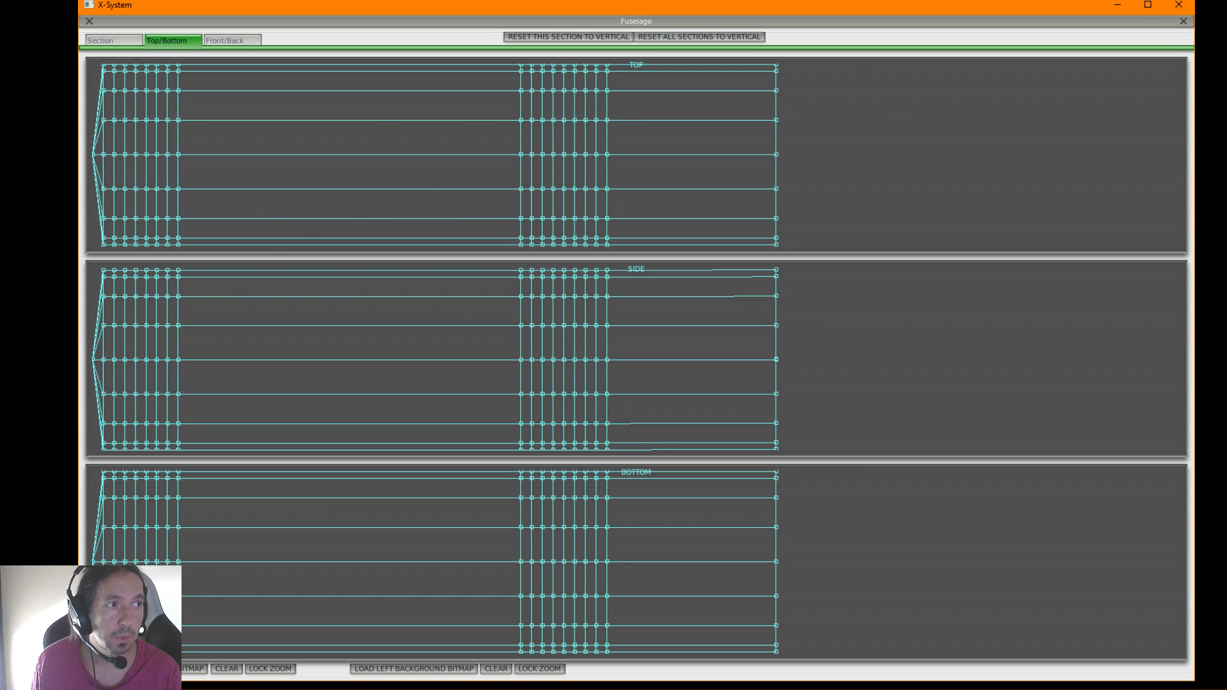
Switch to File Explorer and copy Perfil.png and PerfilCorto.png from the Planos folder in CL415 Source's Reference Images
left_click(1117, 5)
left_click(624, 319)
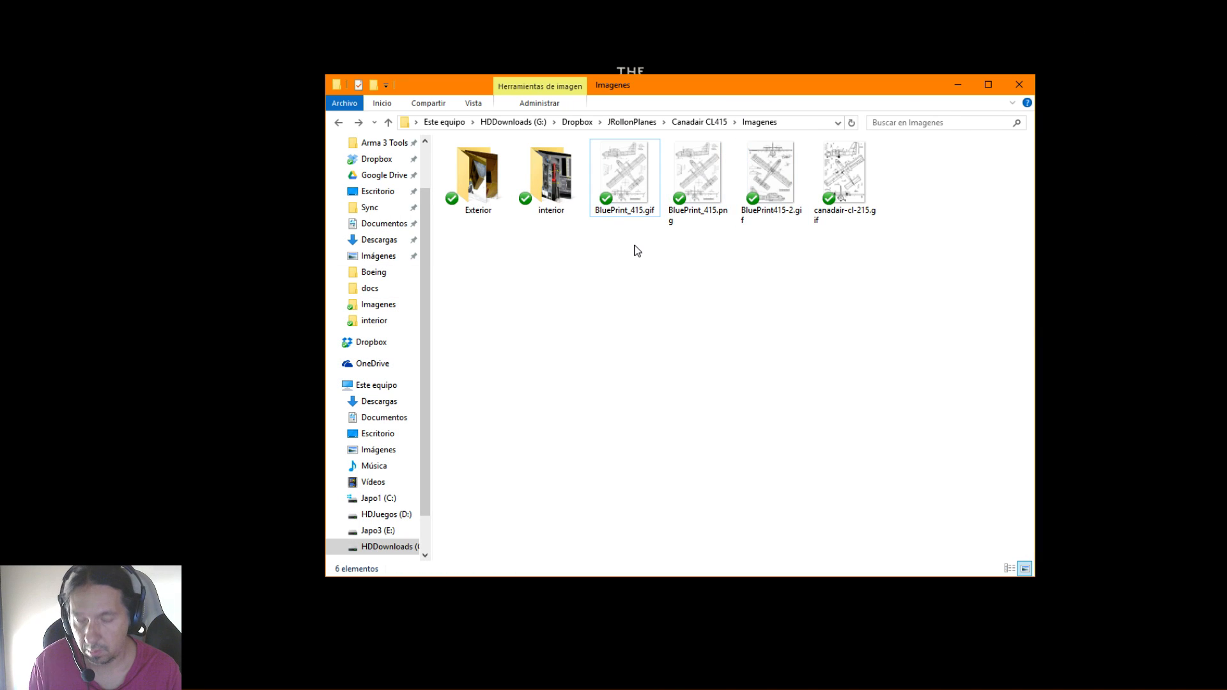
key("BackSpace")
key("BackSpace")
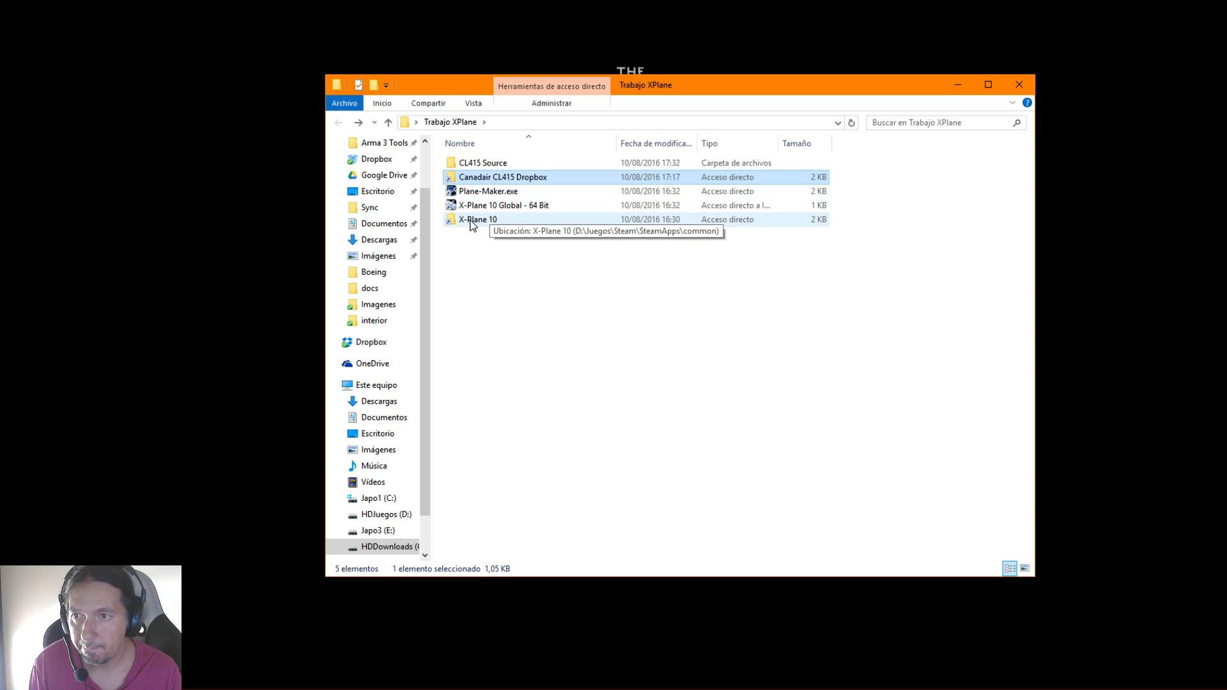
double_click(469, 178)
key("BackSpace")
double_click(471, 163)
double_click(471, 165)
double_click(476, 179)
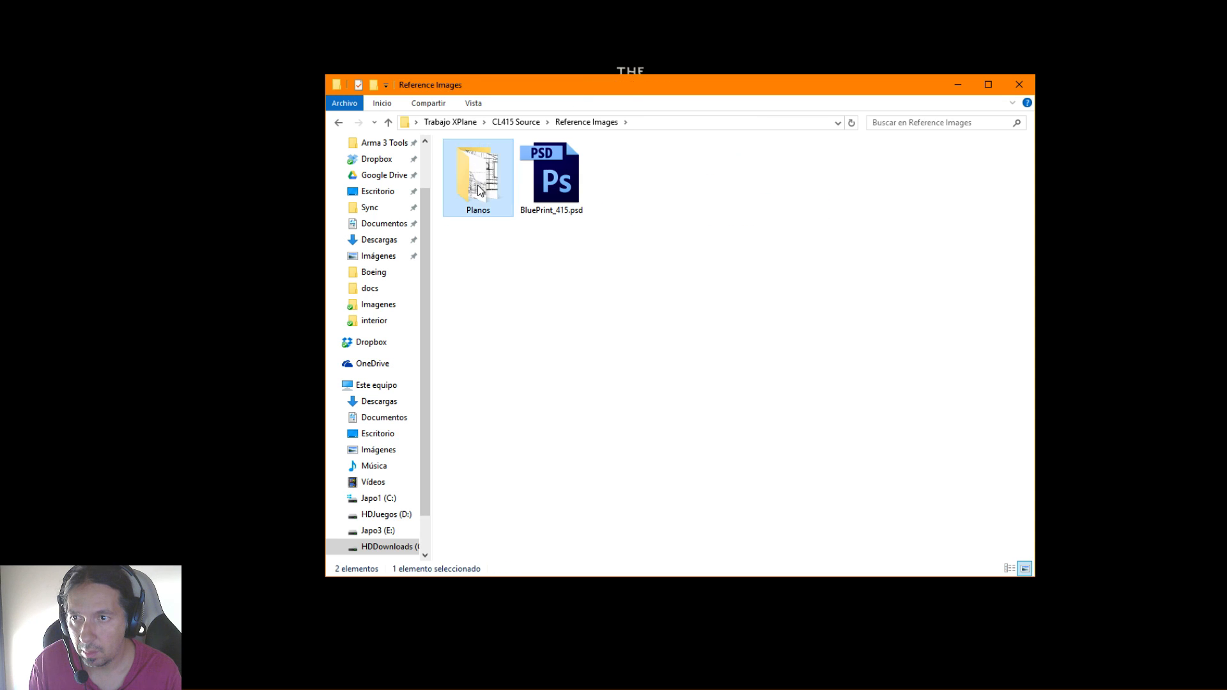
left_click_drag(607, 217, 476, 150)
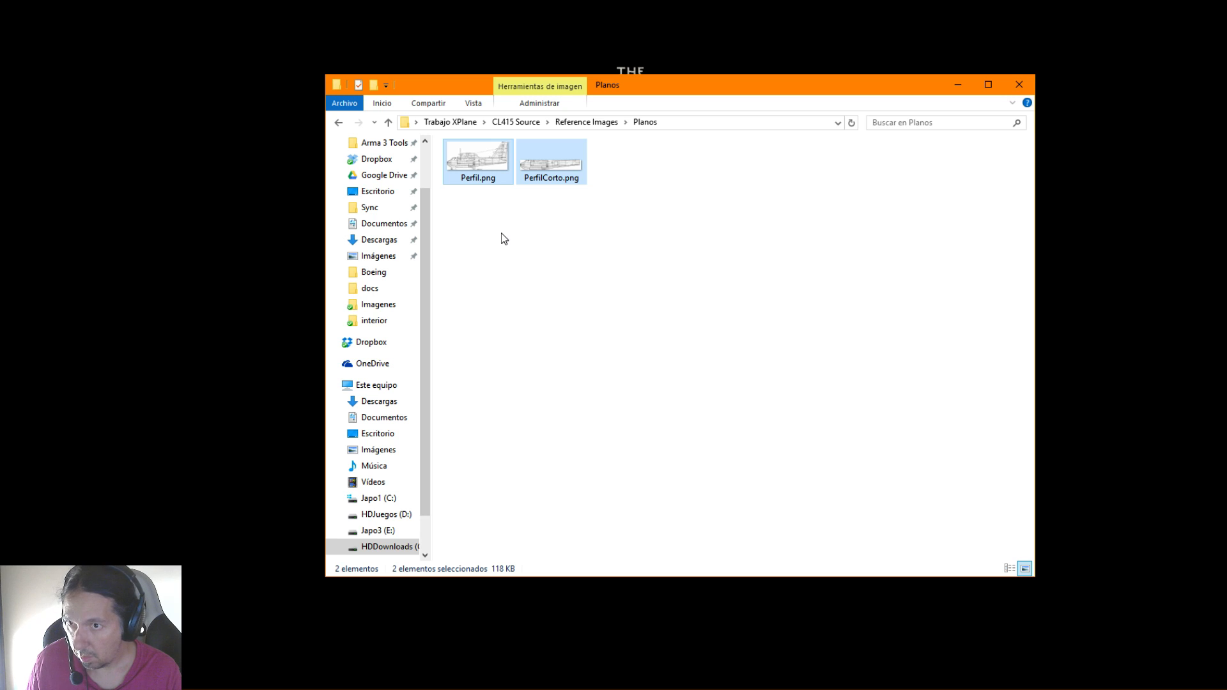
Paste the two profile images into the Bombardier 415 folder inside X-Plane 10's Aircraft folder
key("BackSpace")
key("BackSpace")
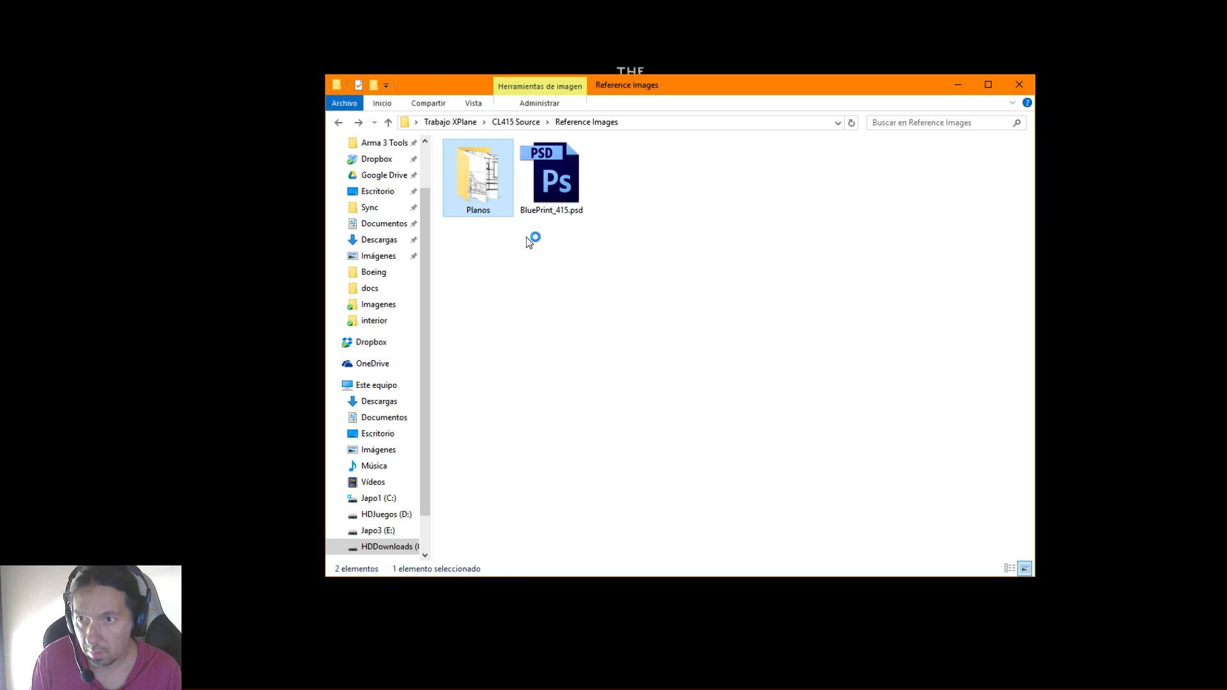
key("BackSpace")
double_click(471, 220)
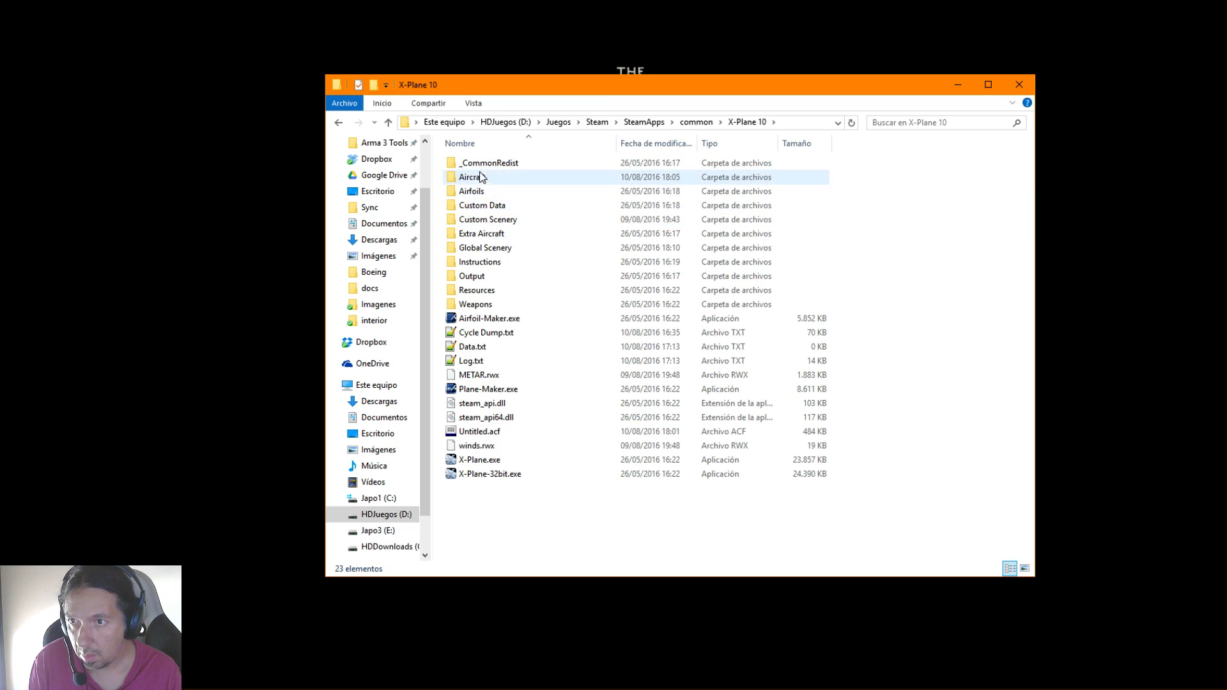
double_click(480, 181)
double_click(476, 165)
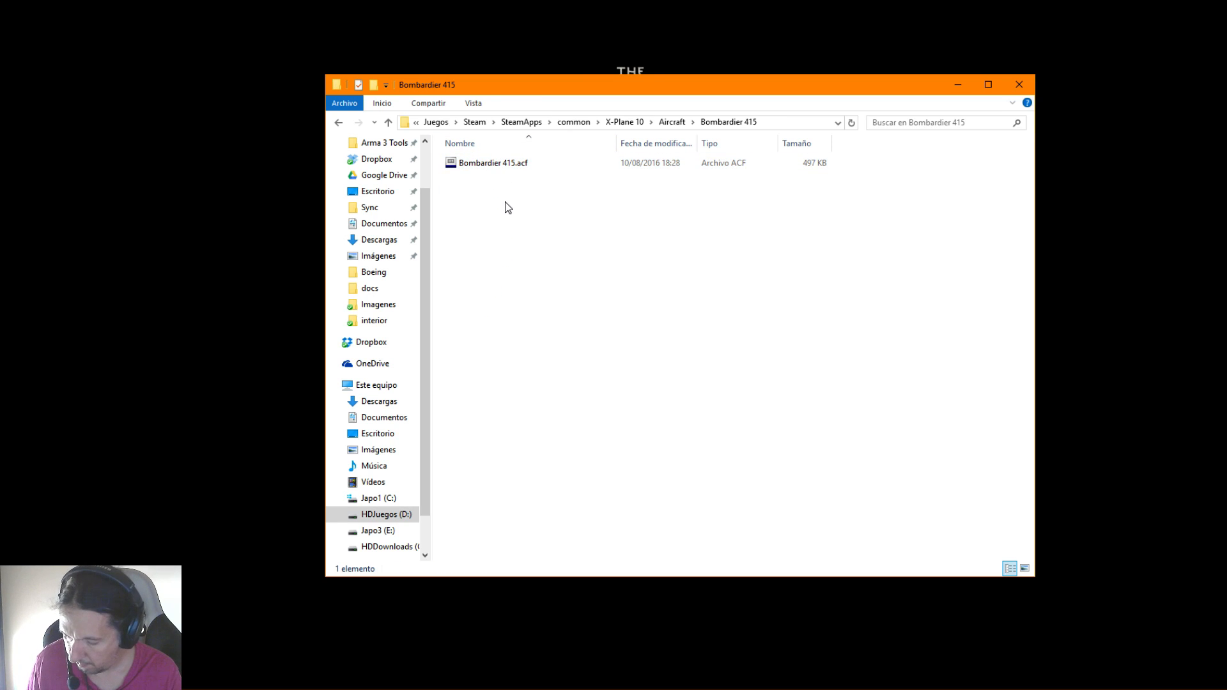
key("ctrl+v")
left_click(607, 323)
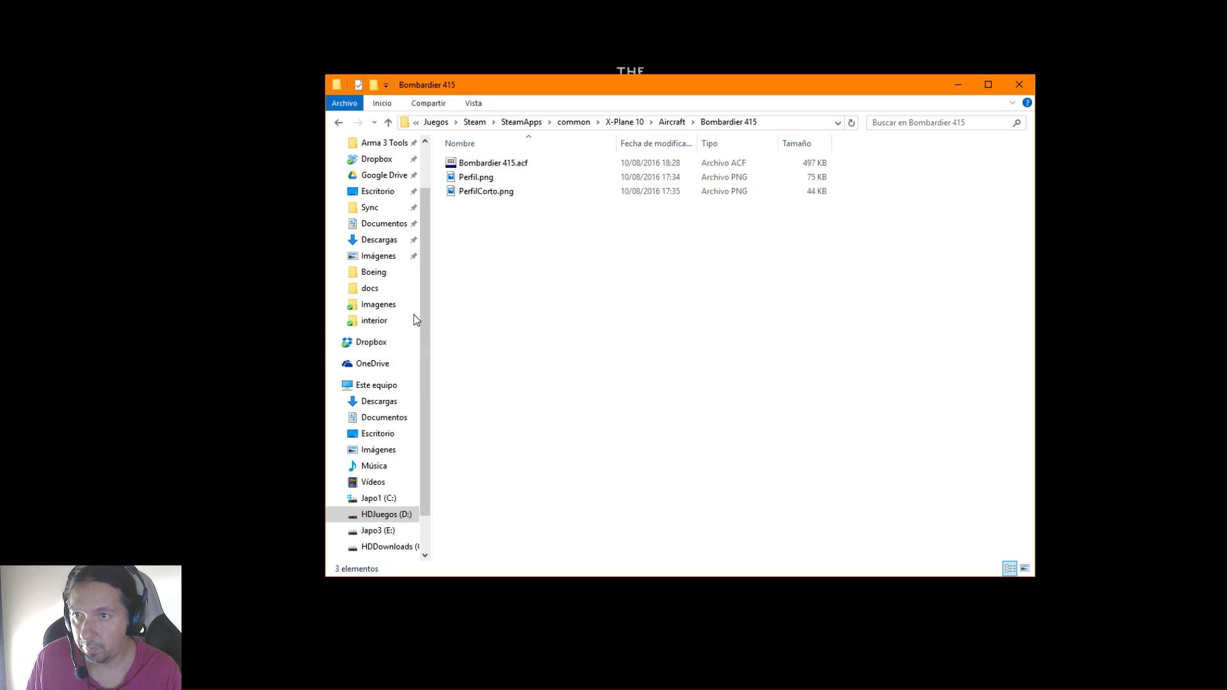
Switch back to Plane-Maker, rescan the bitmap folders and load Bombardier 415's Perfil.png as the left background bitmap
left_click(133, 679)
left_click(411, 668)
left_click(349, 148)
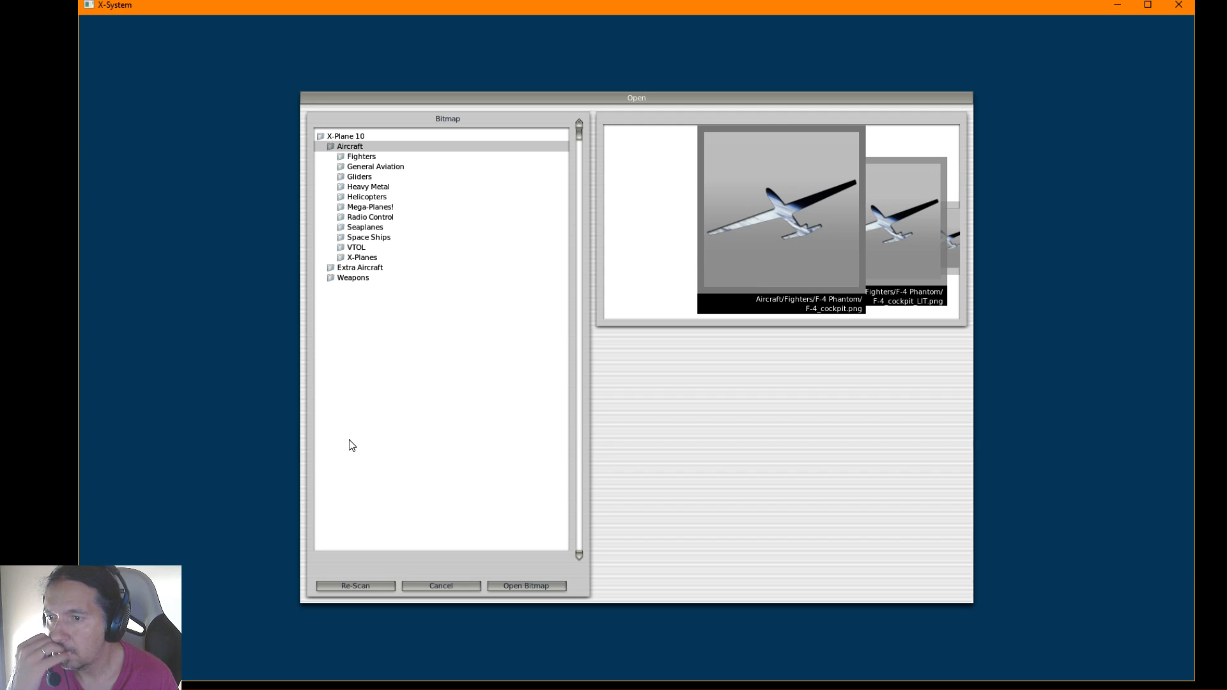
left_click(356, 586)
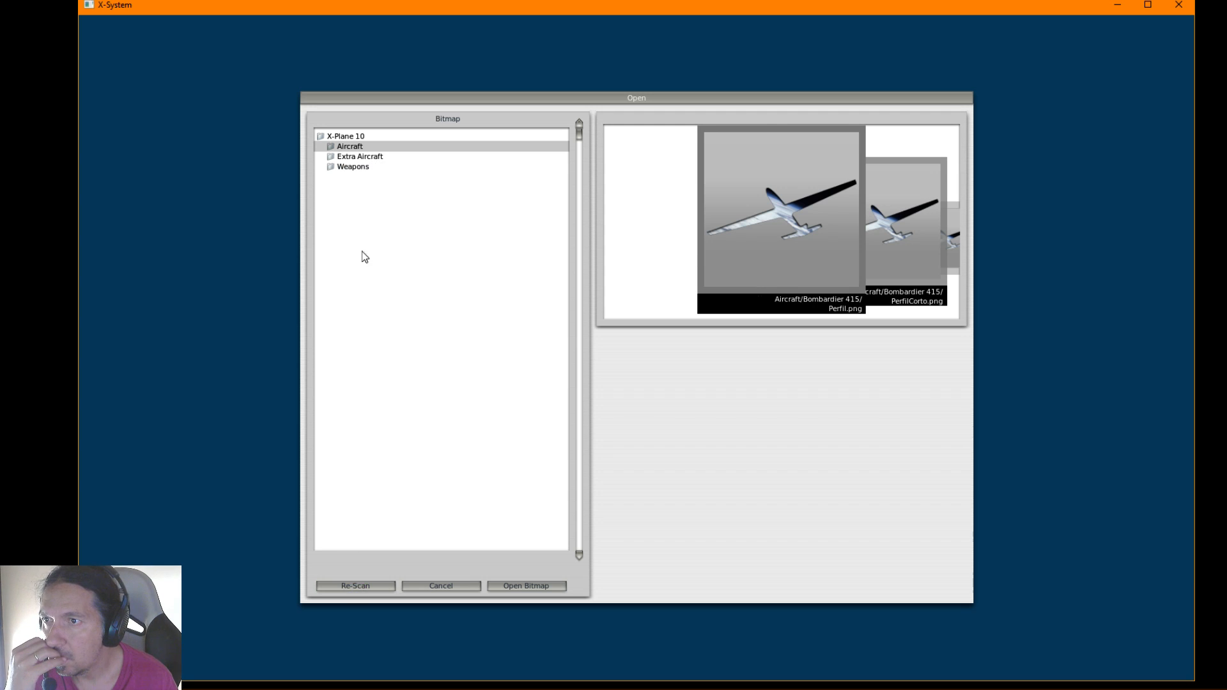
left_click(350, 148)
left_click(368, 158)
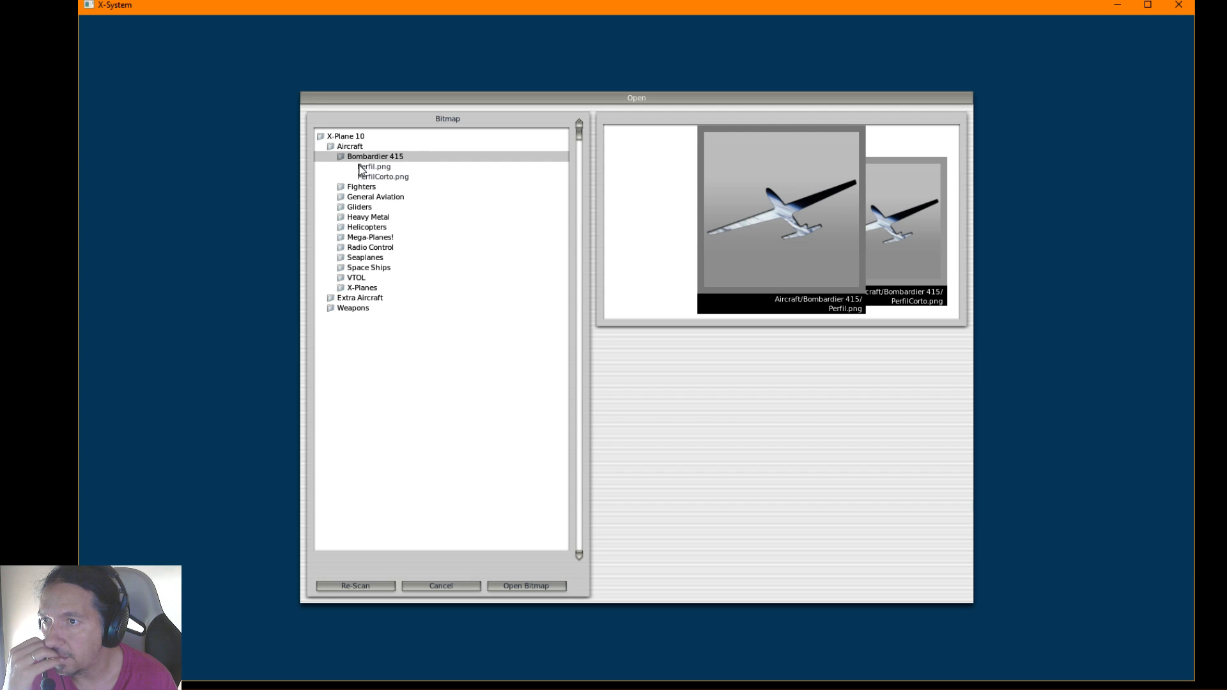
left_click(378, 167)
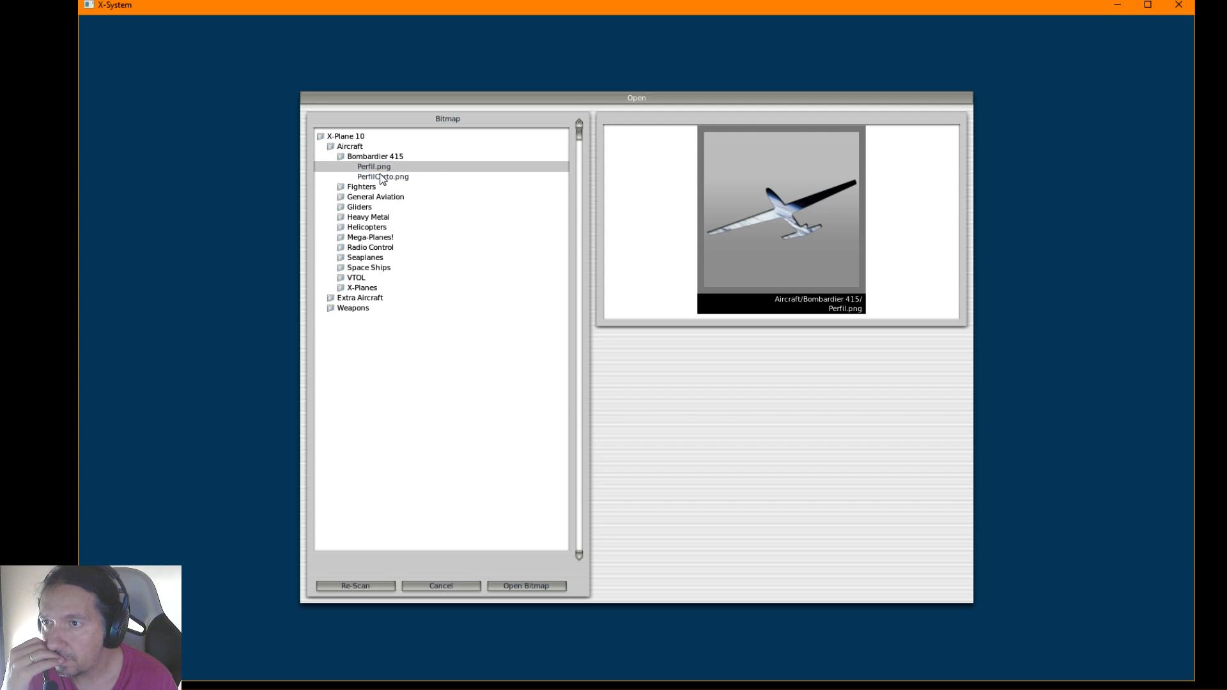
left_click(506, 586)
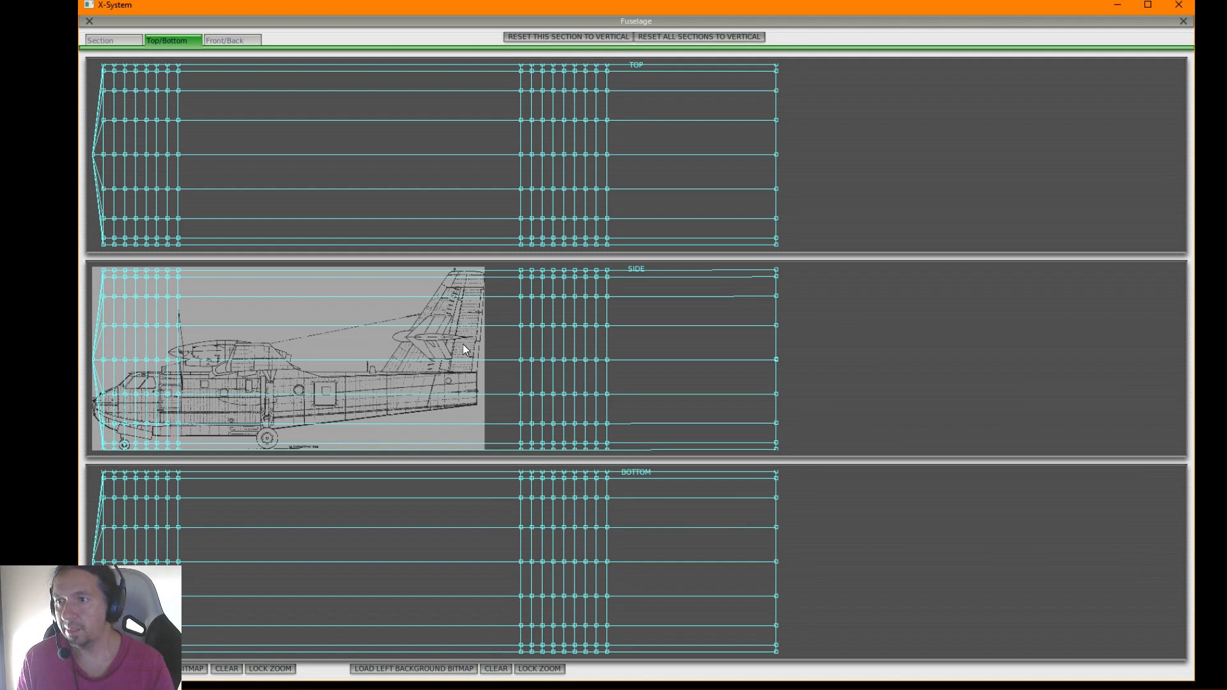
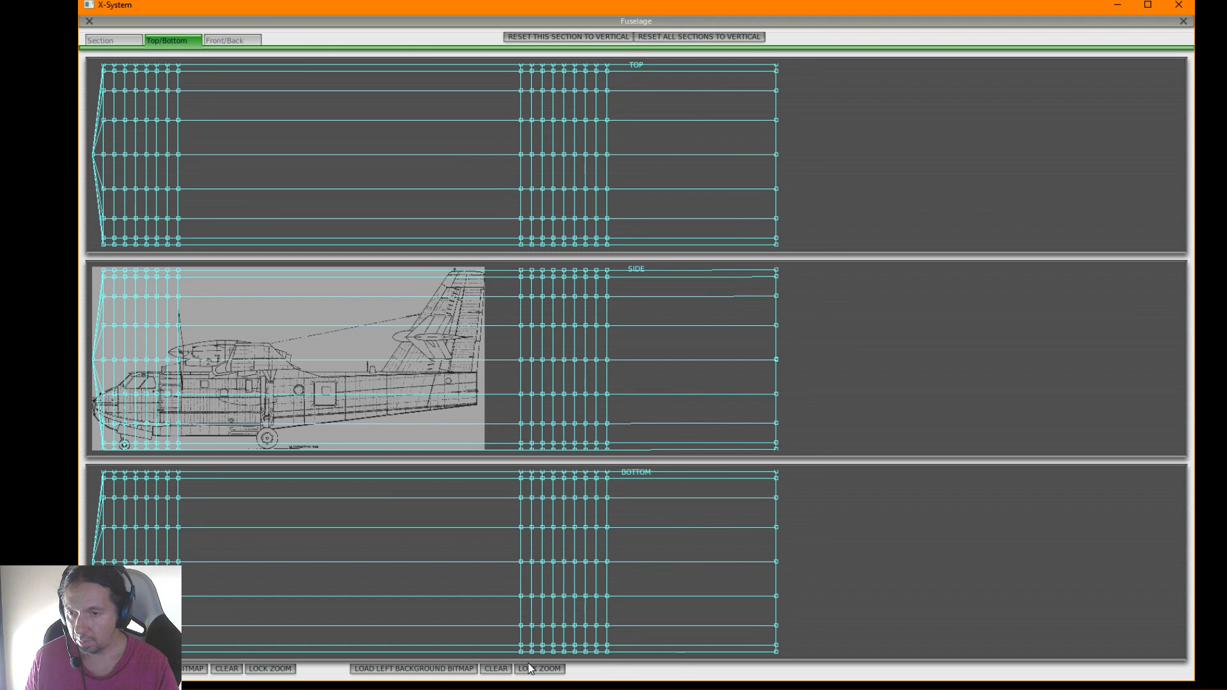
Examine how the Perfil.png blueprint scales with the fuselage stations at different zoom levels
key("equal")
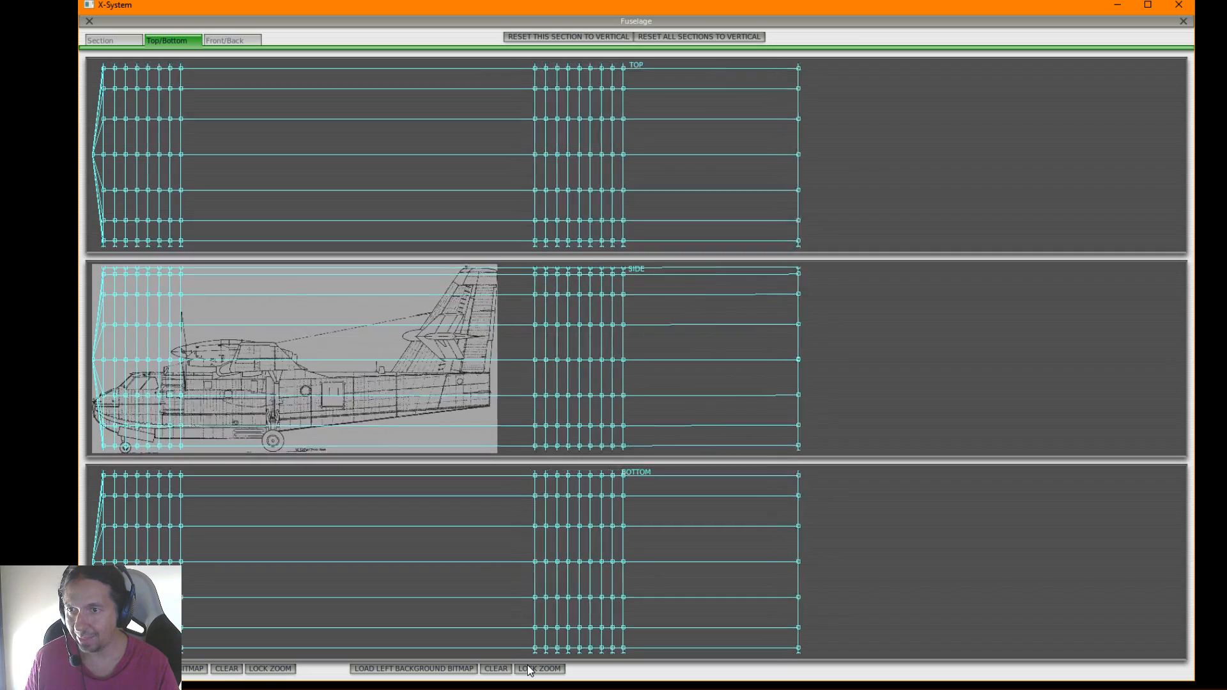
key("minus")
key("minus")
key("equal")
key("minus")
key("equal")
key("minus")
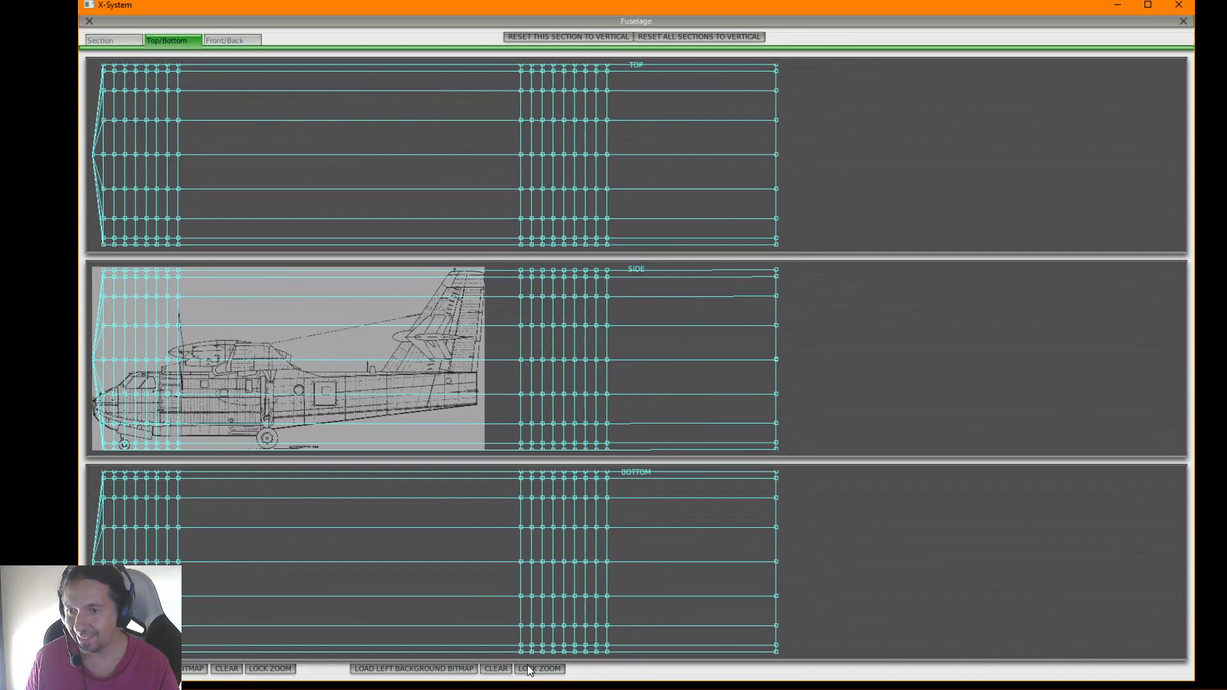
key("equal")
key("minus")
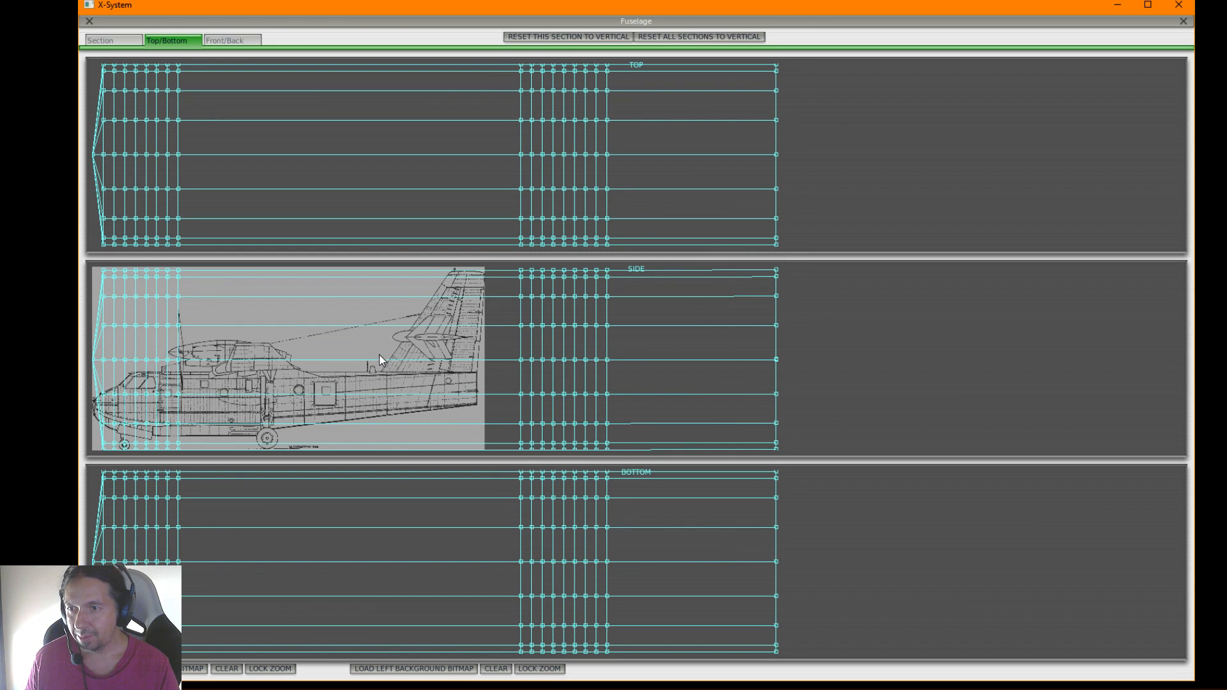
Replace the side view's left background bitmap with PerfilCorto.png from the Bombardier 415 folder
left_click(442, 669)
left_click(381, 177)
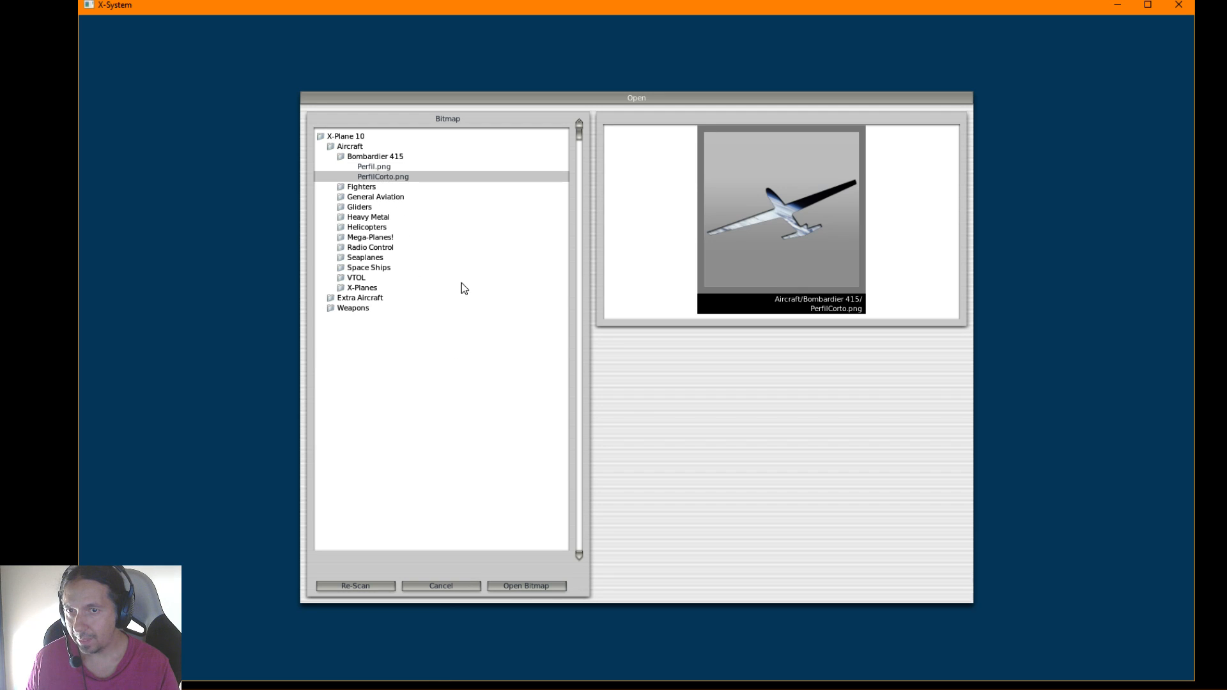
left_click(526, 587)
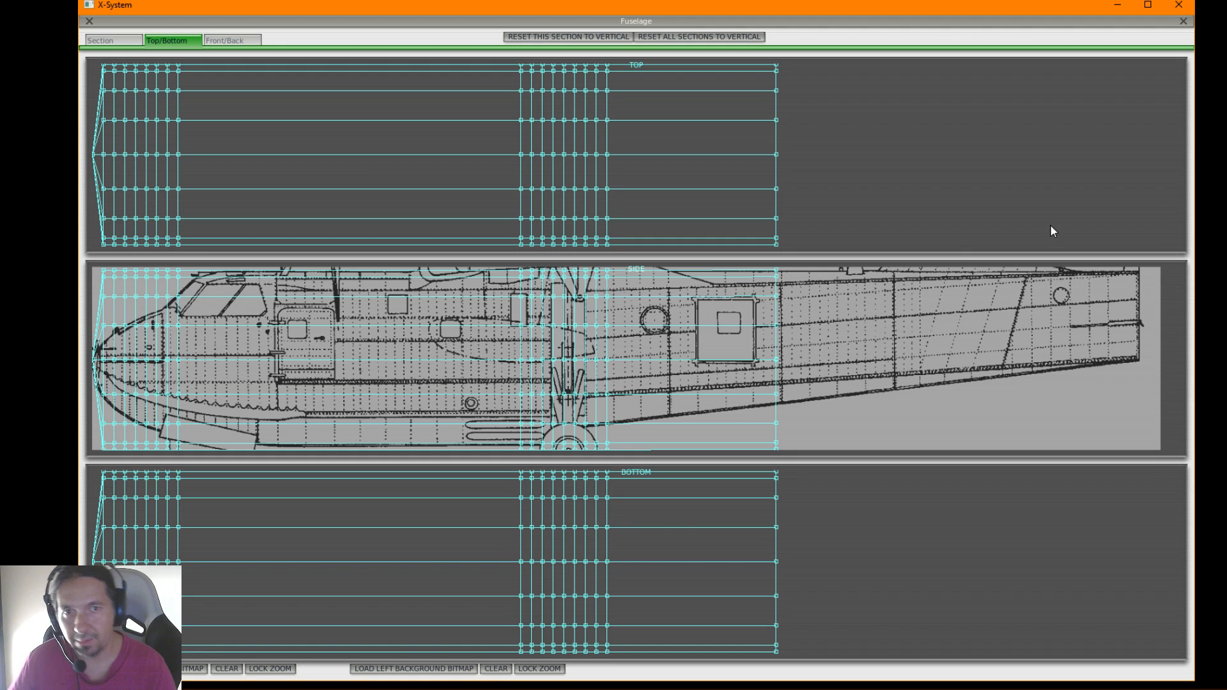
Narrow the Plane-Maker window, restore its width, and compare how the blueprint scales against the fuselage stations
left_click_drag(1193, 267, 768, 262)
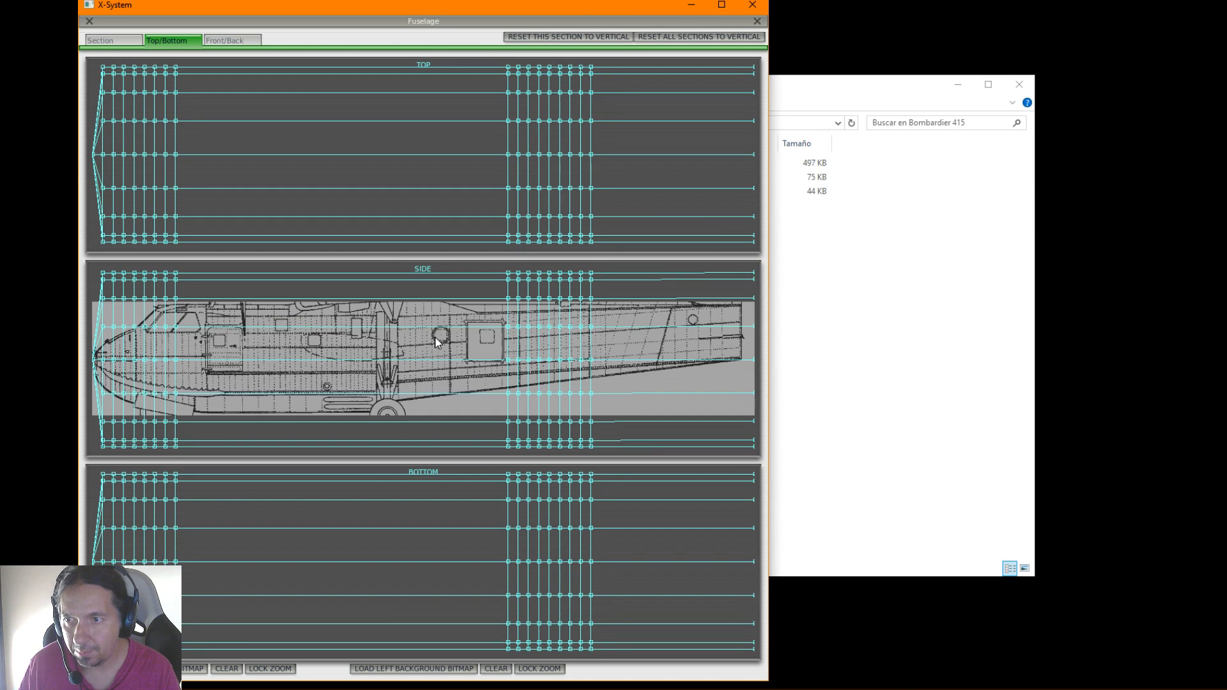
left_click_drag(767, 339, 1195, 379)
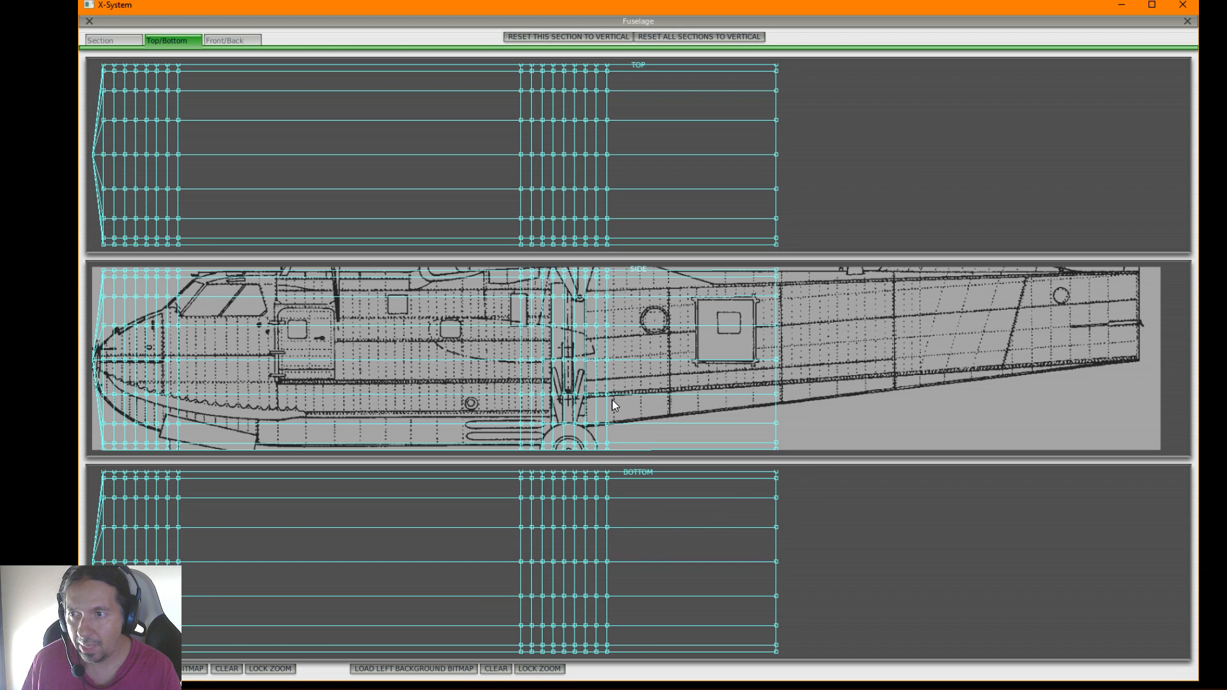
scroll(728, 370, "up", 4)
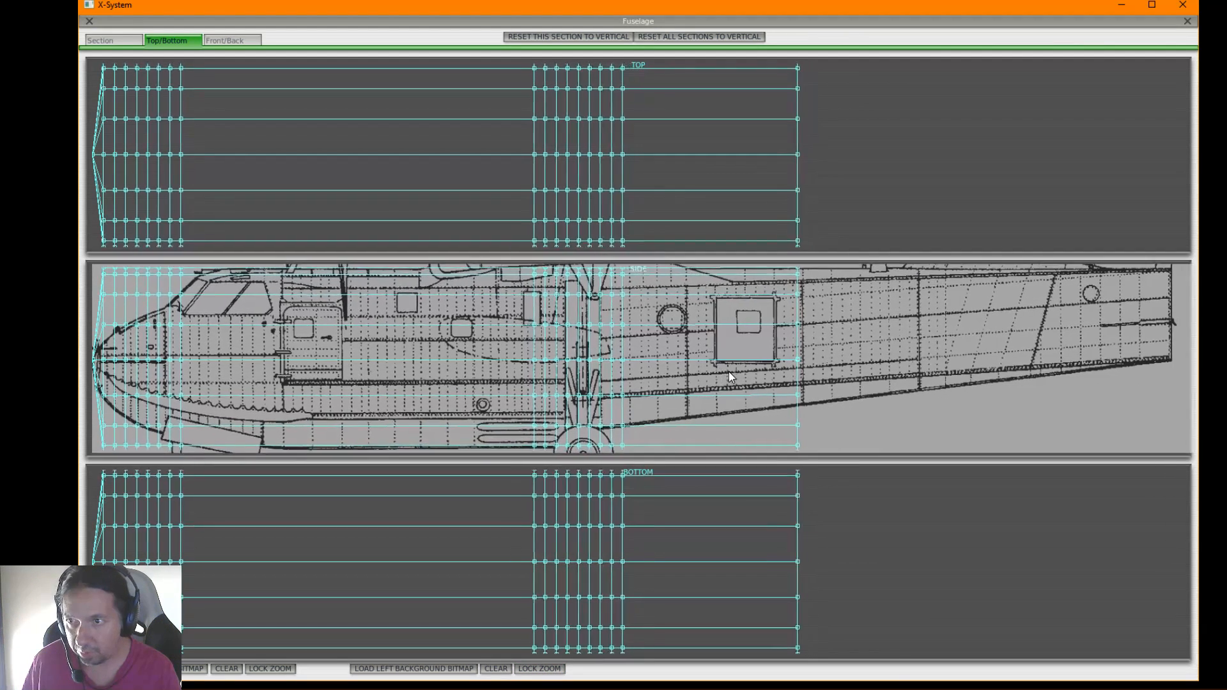
scroll(729, 371, "down", 4)
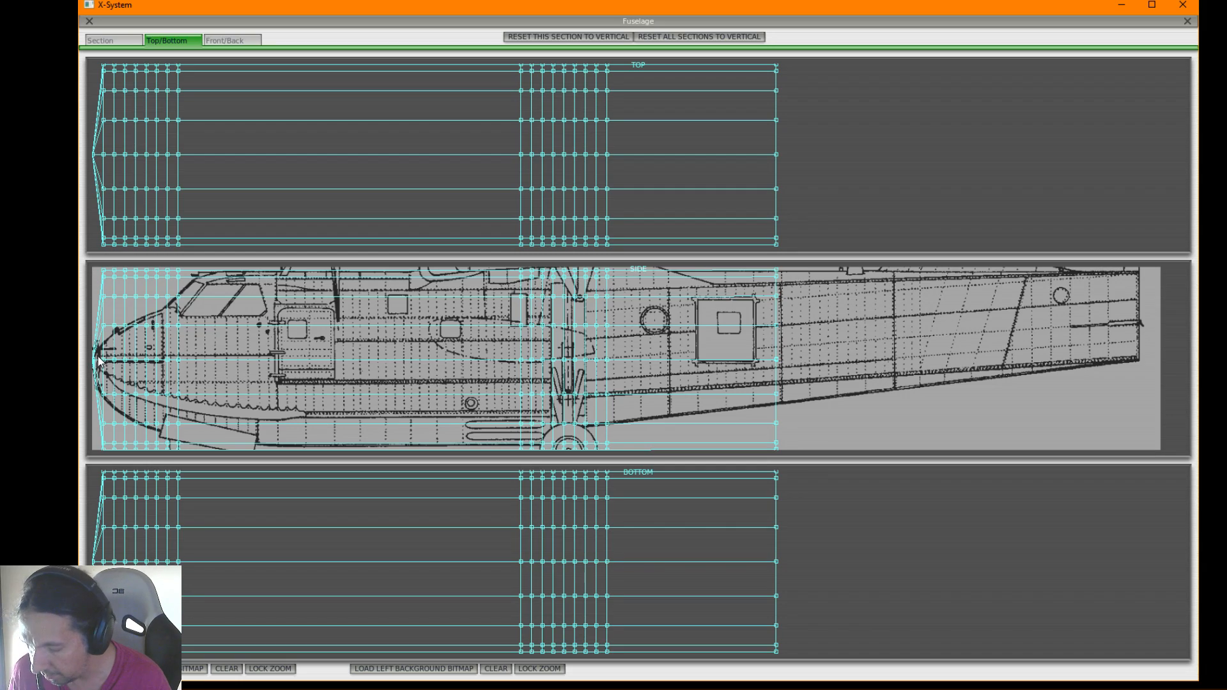
Lower the fuselage's nose-tip points in the side view to the foremost point of the blueprint's nose
scroll(98, 361, "up", 5)
scroll(100, 375, "up", 5)
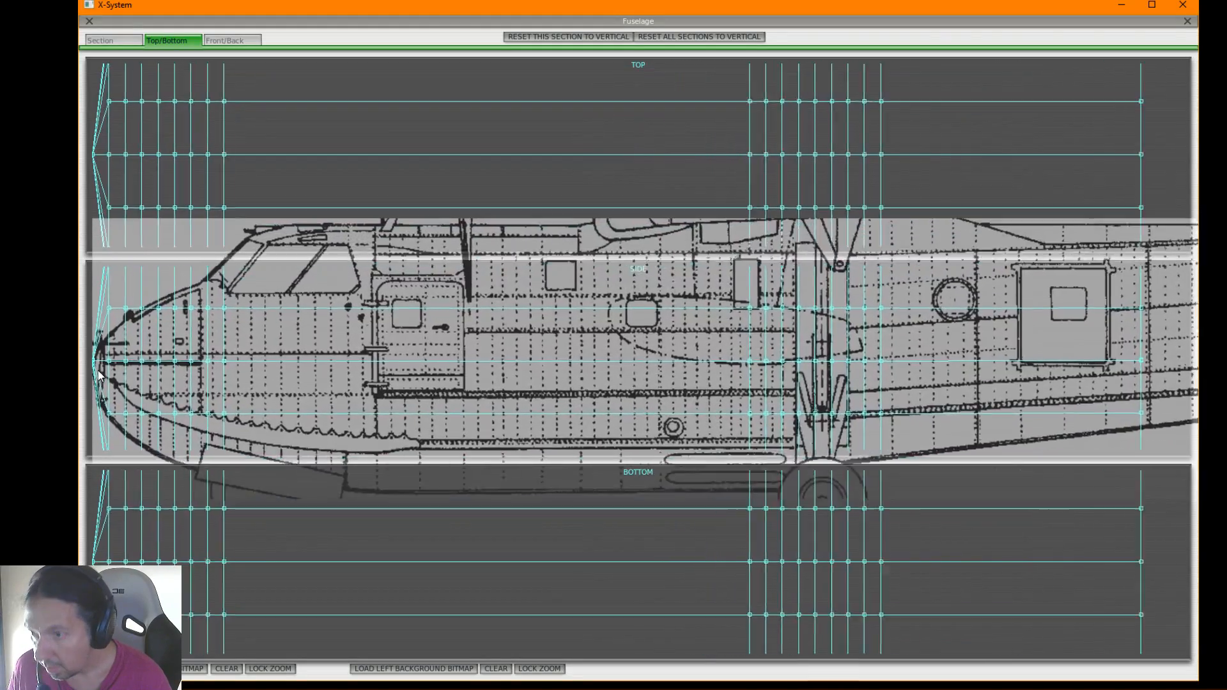
scroll(101, 376, "up", 8)
scroll(107, 377, "up", 2)
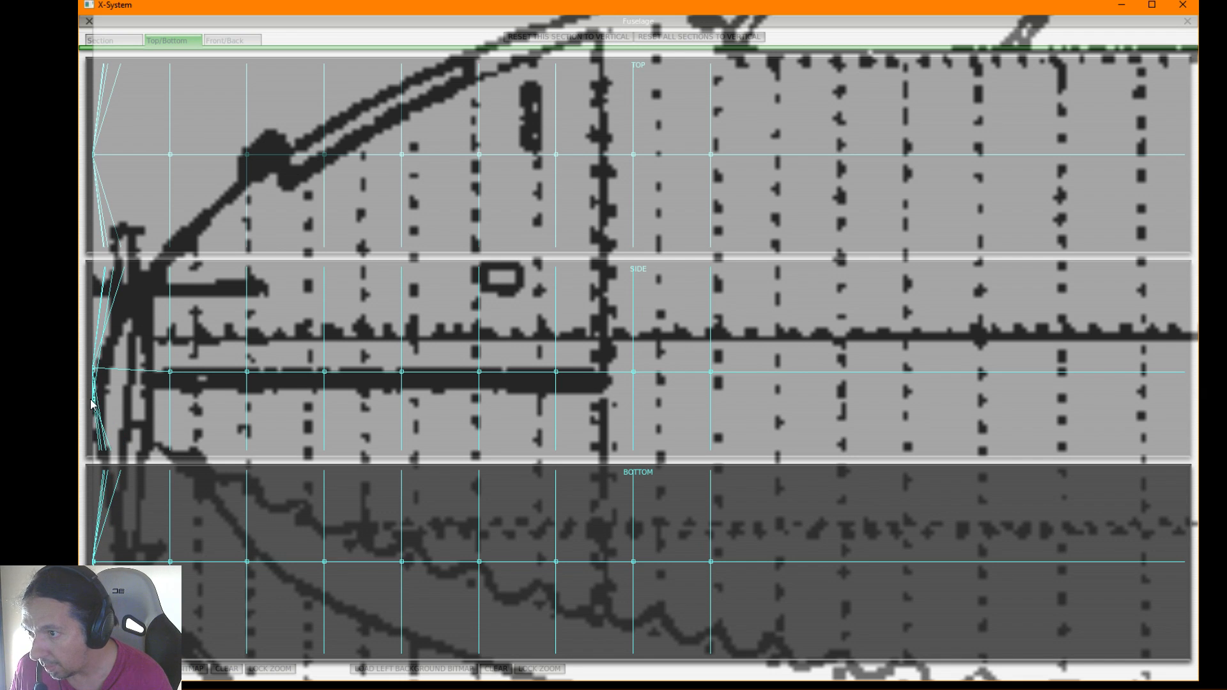
left_click_drag(94, 372, 94, 397)
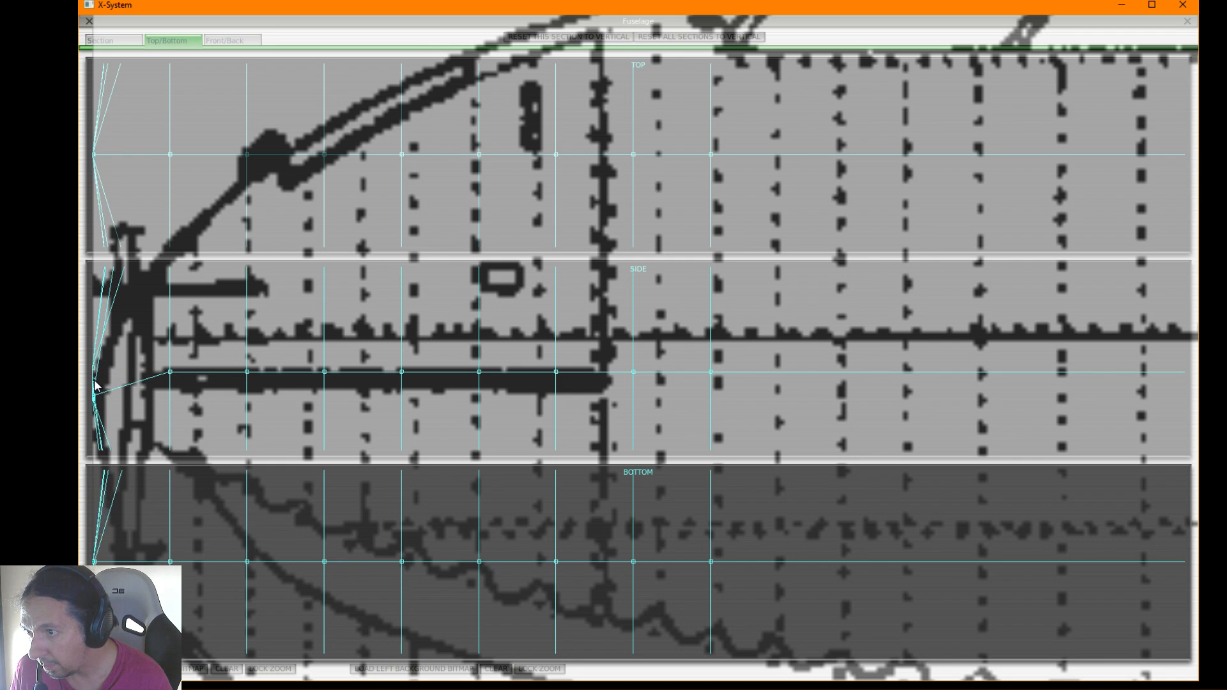
left_click_drag(95, 371, 95, 400)
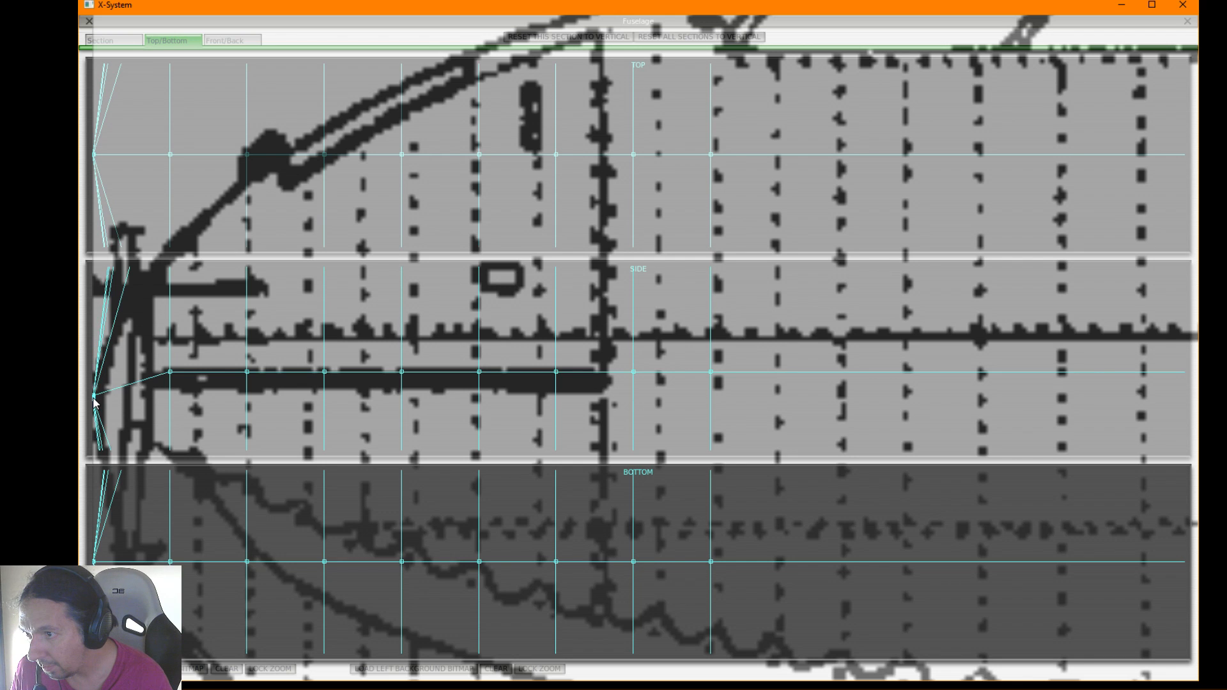
Lower the second station's upper side-view point toward the blueprint's nose outline
scroll(104, 426, "down", 2)
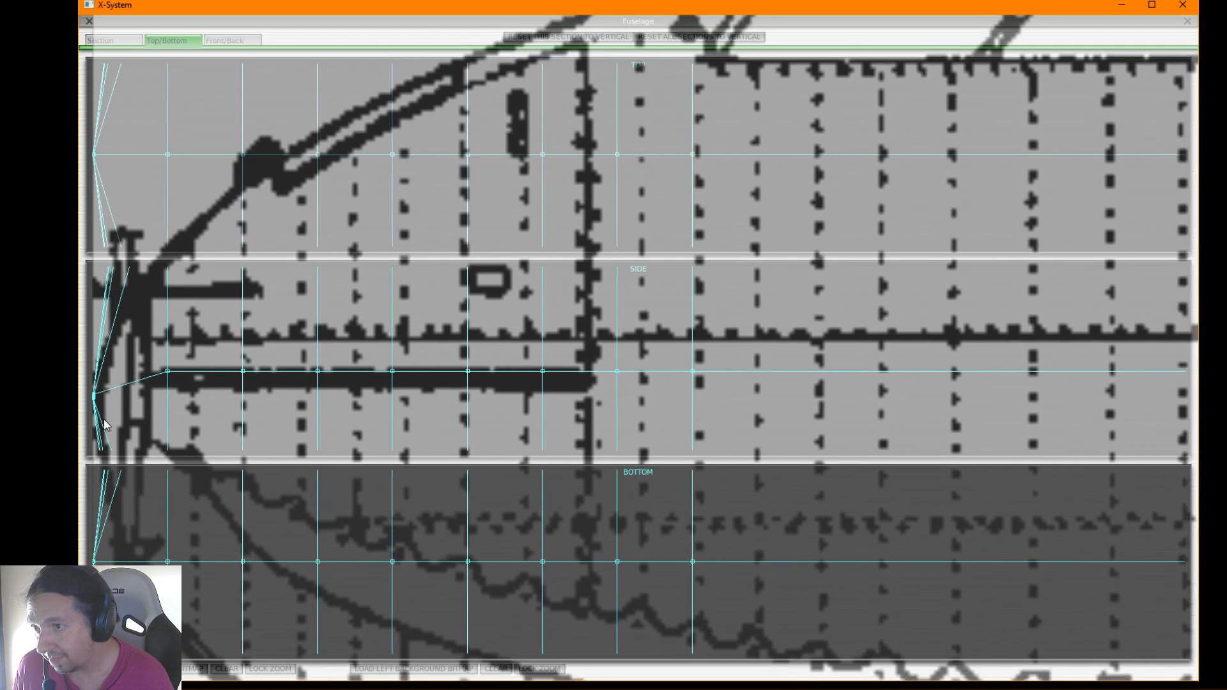
scroll(106, 425, "down", 5)
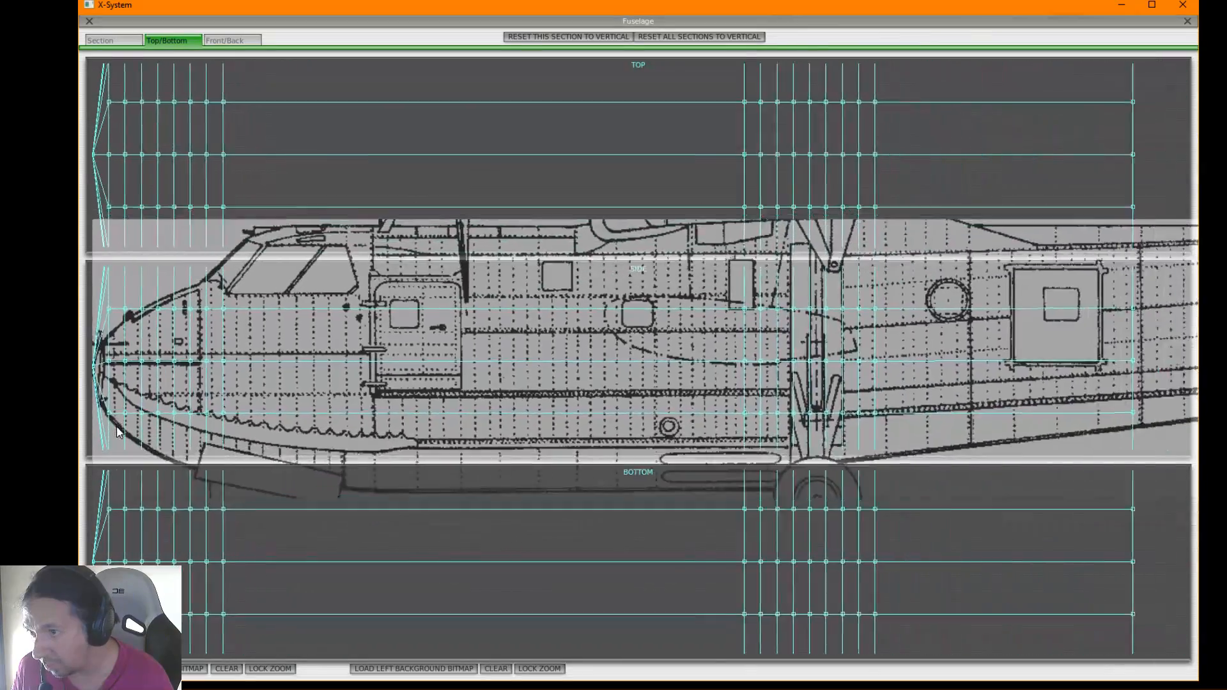
scroll(118, 428, "up", 5)
scroll(120, 418, "down", 3)
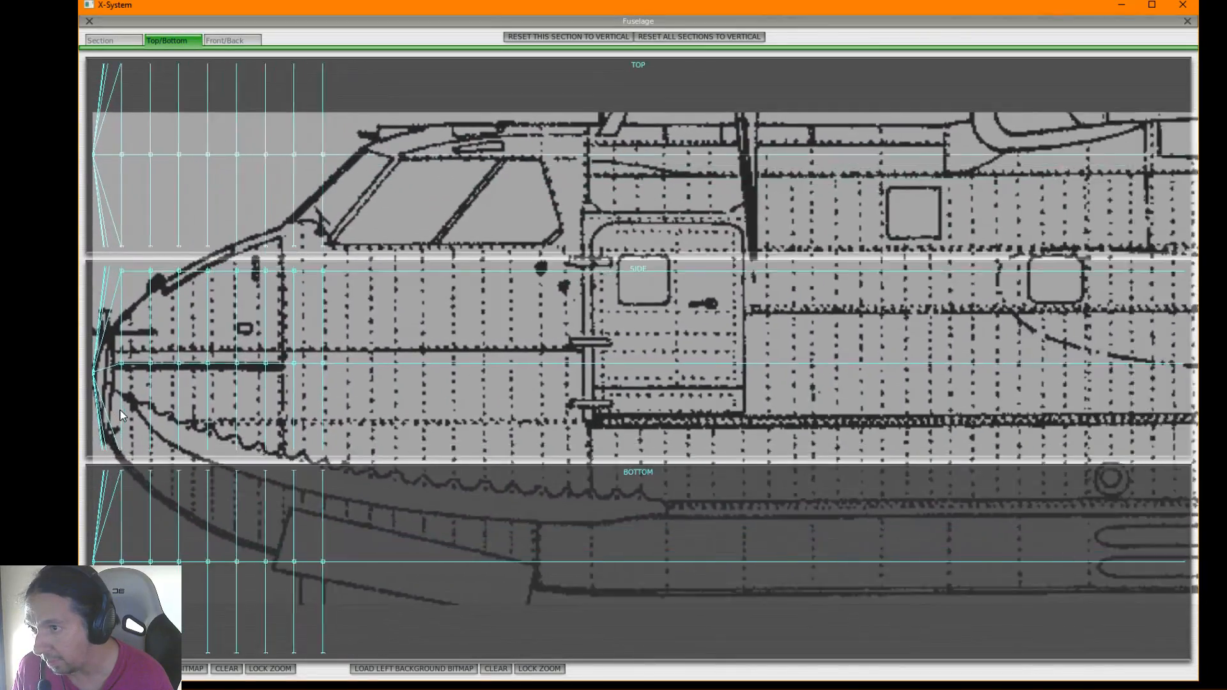
scroll(121, 416, "down", 4)
scroll(120, 415, "up", 2)
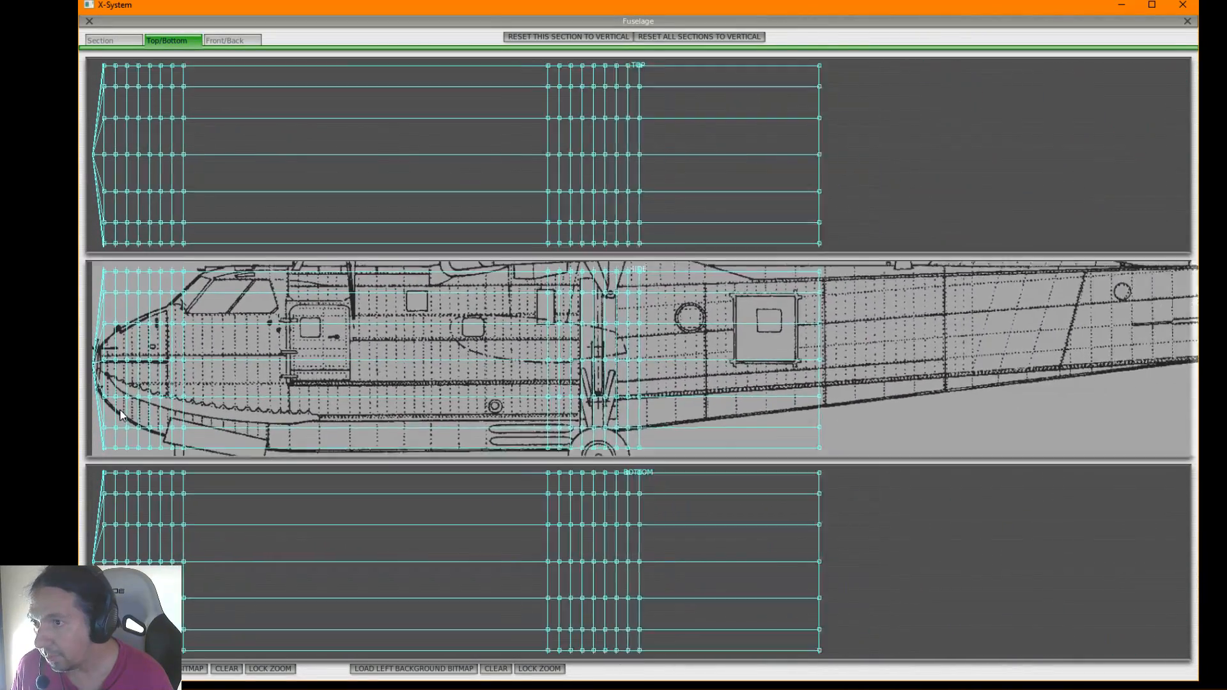
scroll(119, 409, "up", 4)
scroll(116, 383, "down", 2)
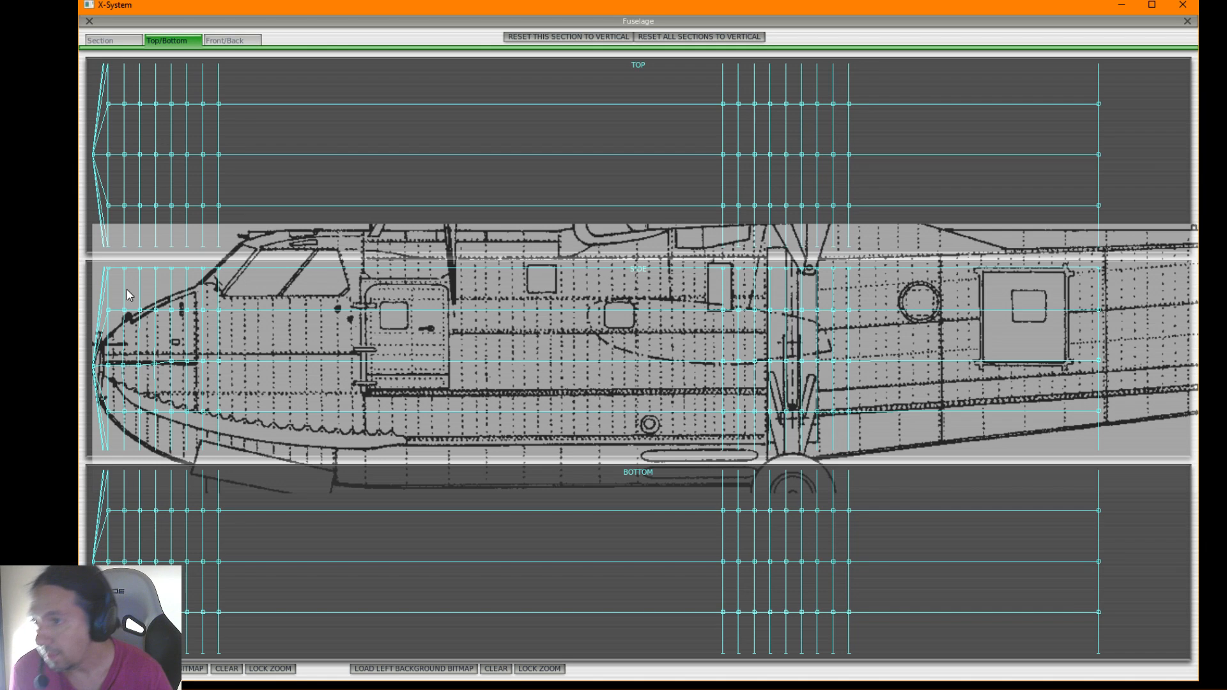
left_click_drag(109, 311, 106, 355)
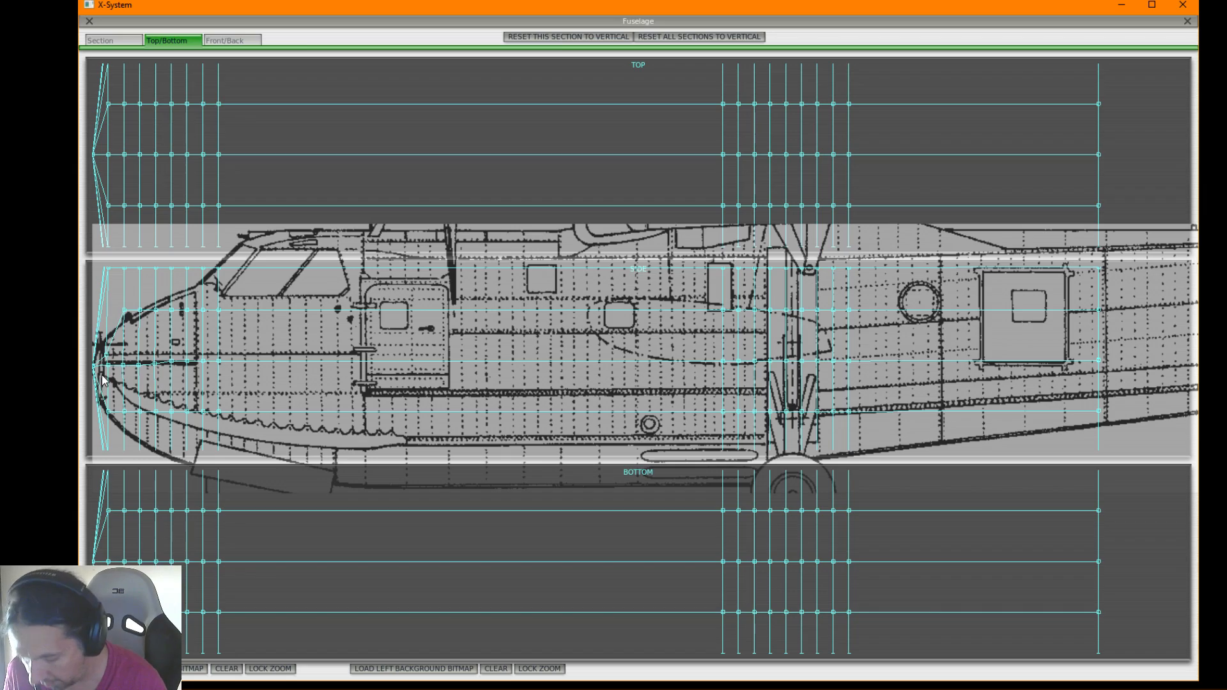
Pull the second station's centre and adjacent upper side-view points forward toward the blueprint's nose tip
scroll(102, 377, "up", 10)
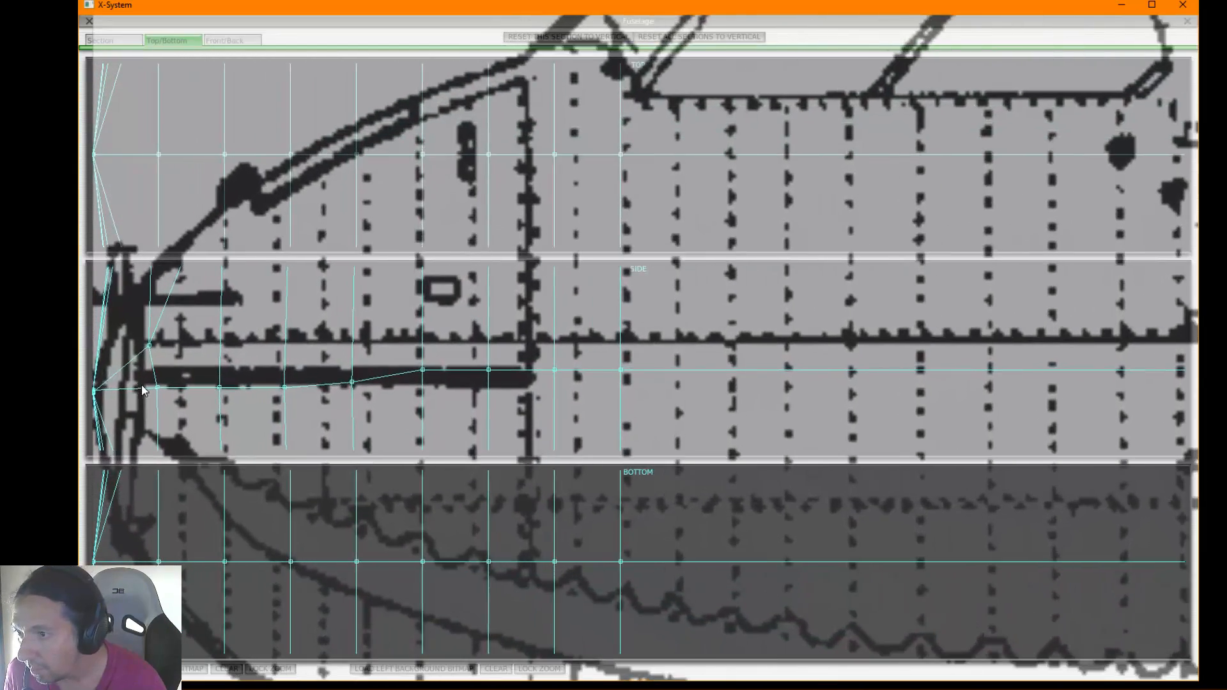
scroll(143, 390, "up", 3)
left_click_drag(165, 395, 119, 396)
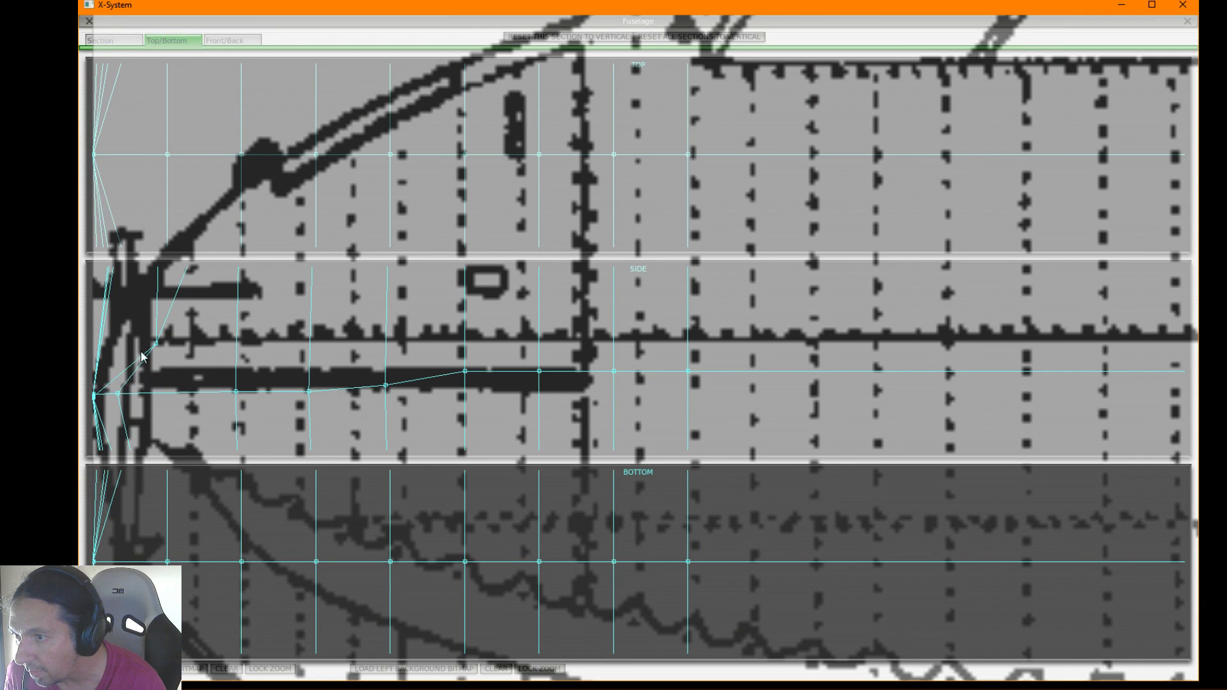
left_click_drag(155, 349, 118, 363)
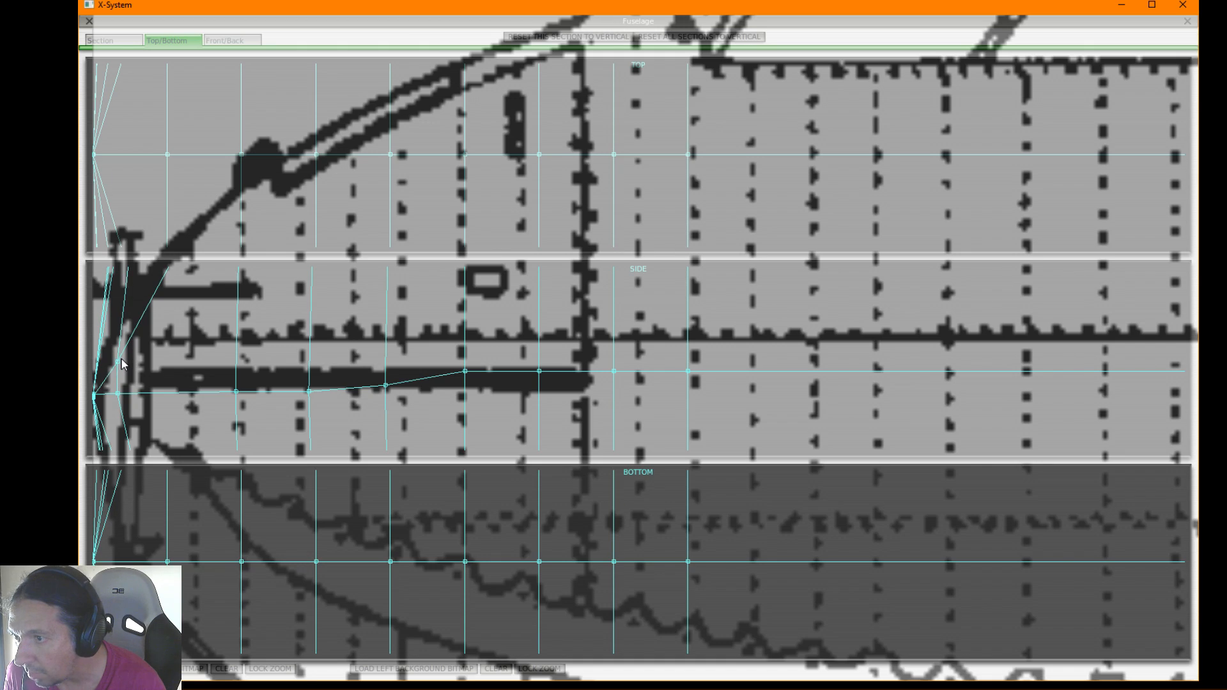
scroll(123, 363, "down", 8)
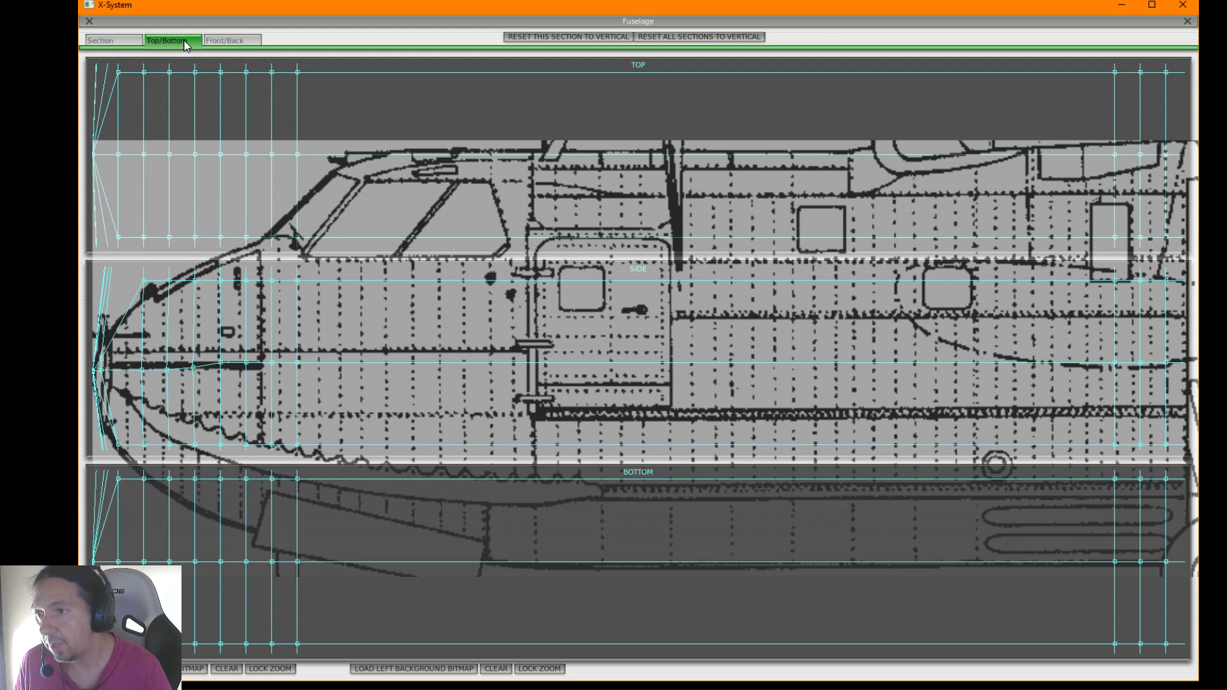
Close the fuselage editor to inspect the nose on the 3D model, and reopen the fuselage views
left_click(89, 22)
left_click(184, 22)
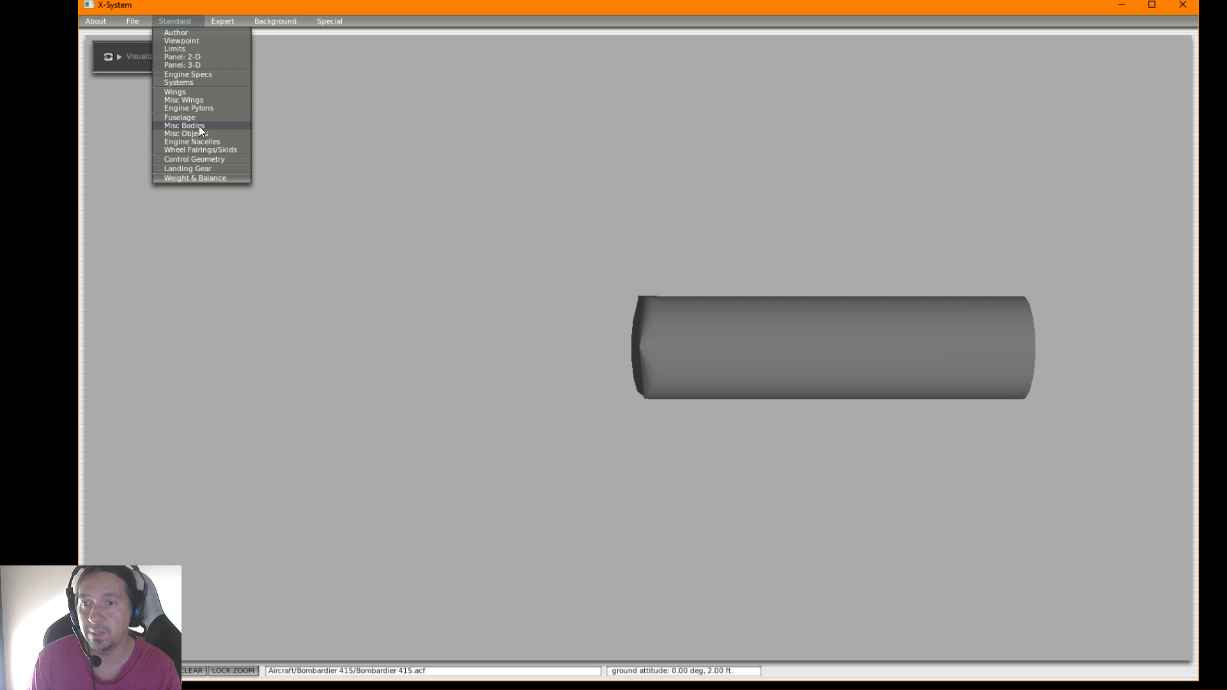
left_click(208, 23)
left_click(194, 21)
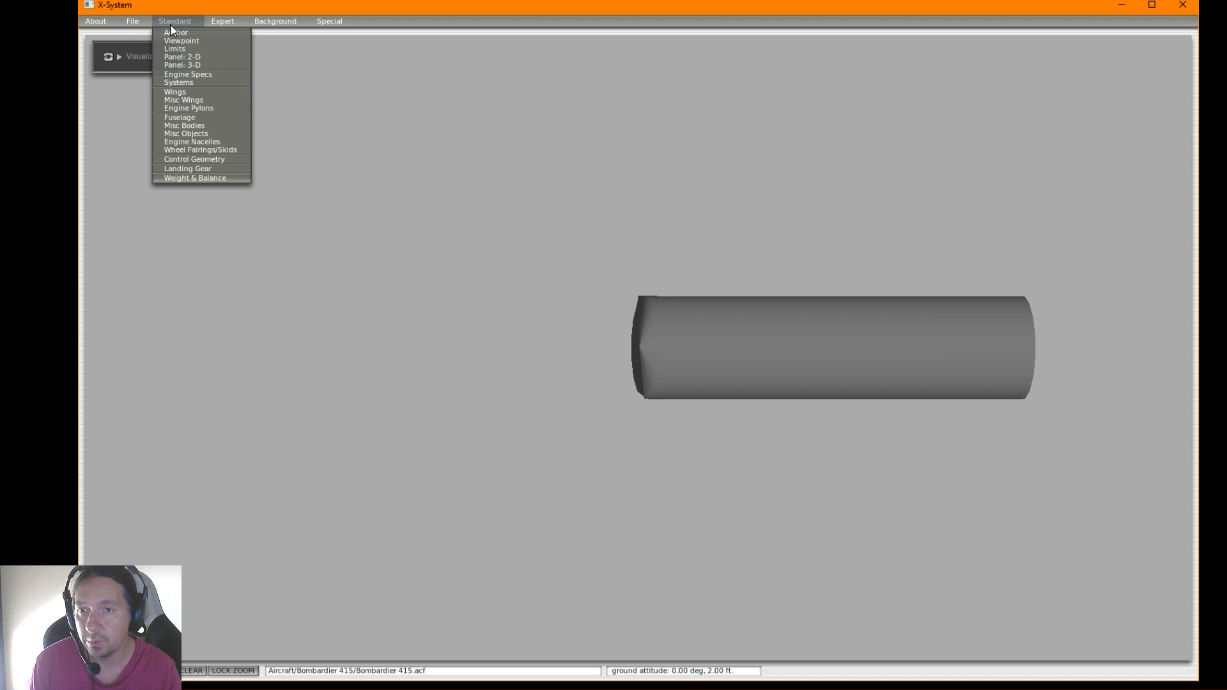
left_click(176, 118)
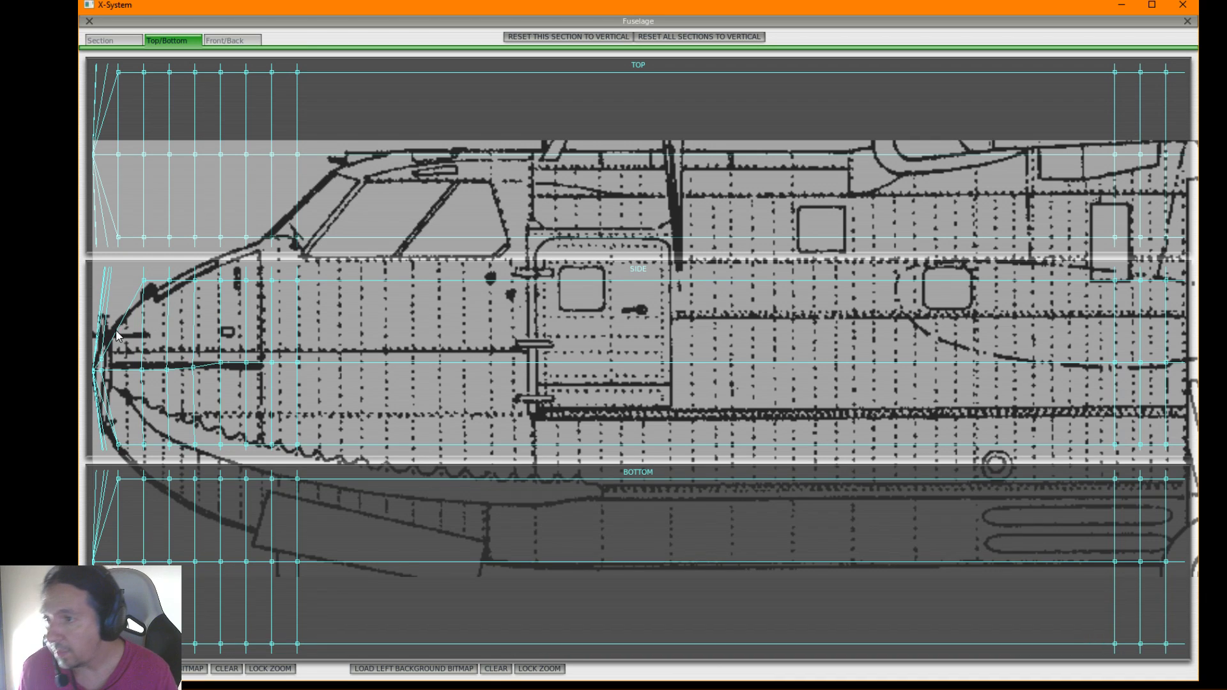
Raise and pull forward the second station's lower side-view points to follow the blueprint's lower nose curve
left_click_drag(119, 445, 102, 384)
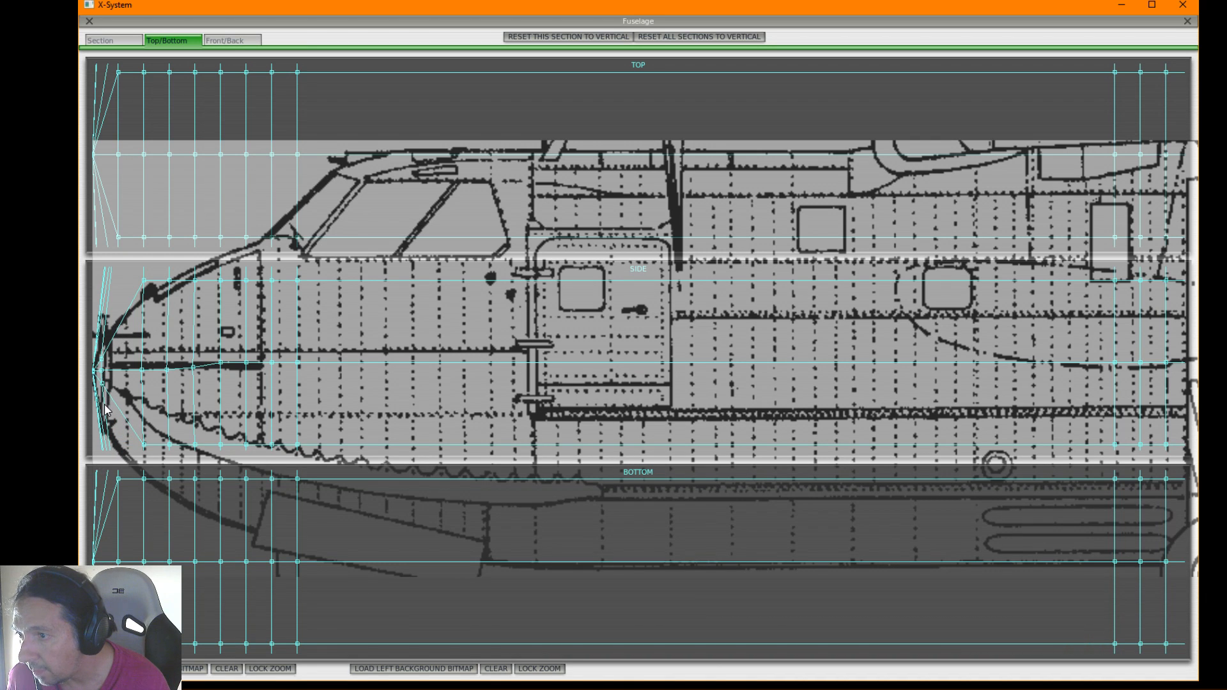
left_click_drag(113, 398, 103, 398)
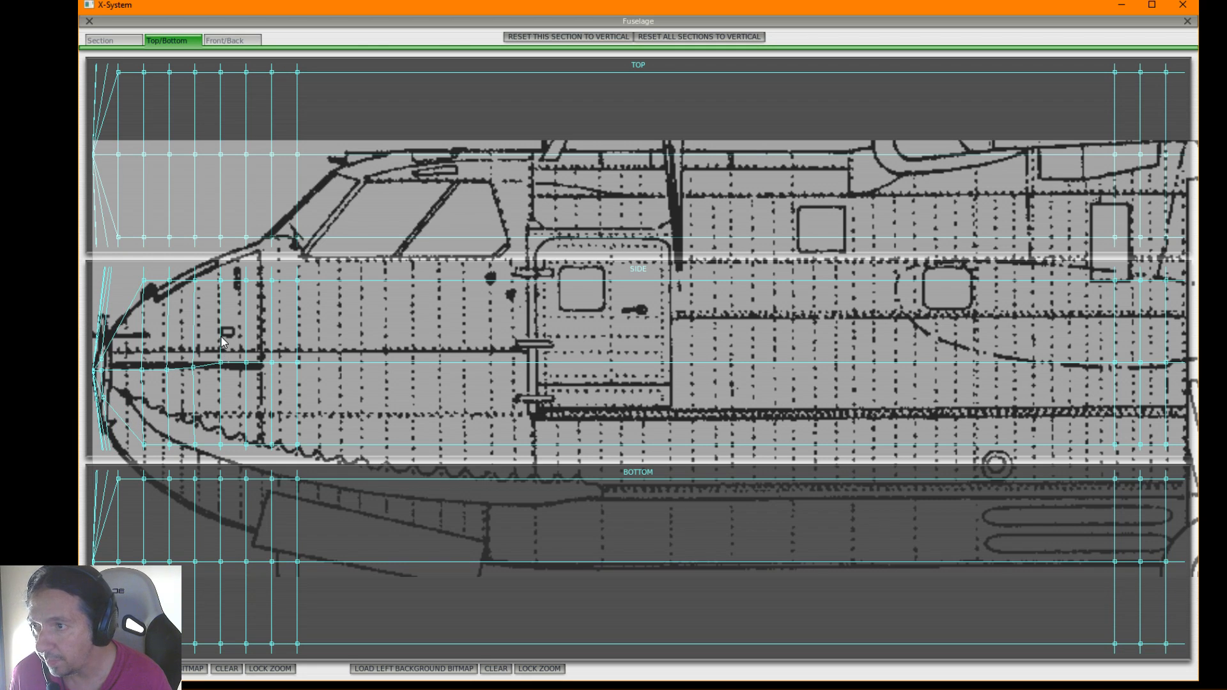
scroll(223, 342, "down", 5)
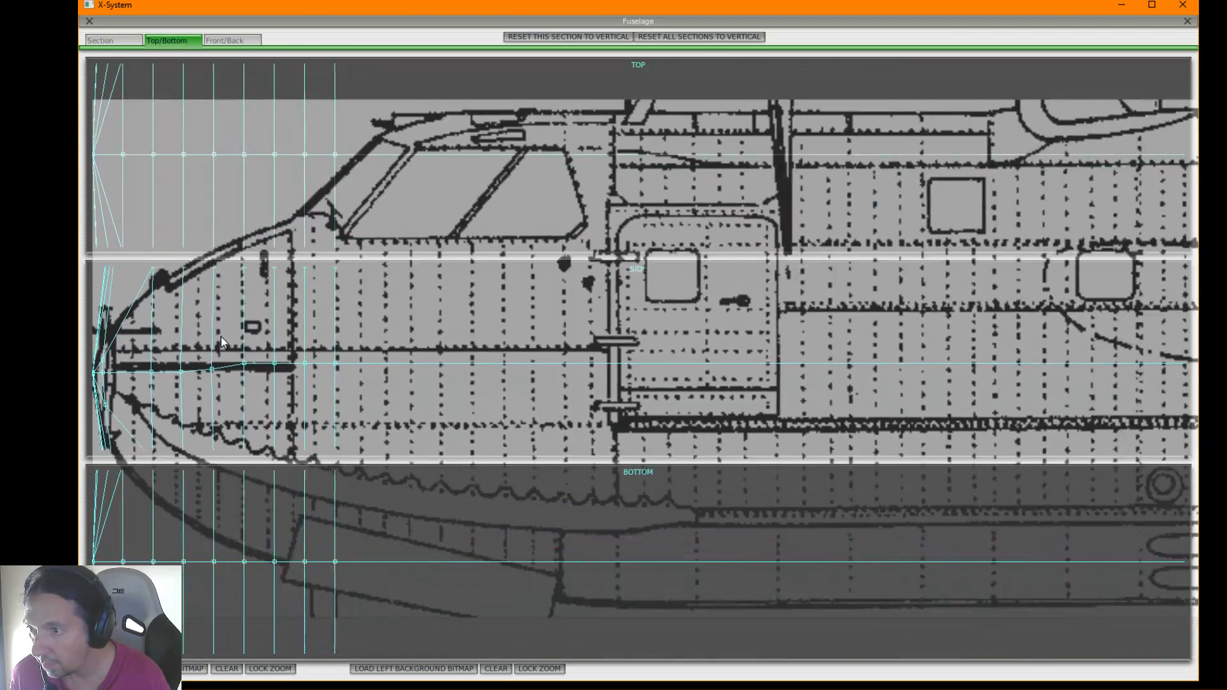
scroll(189, 313, "down", 4)
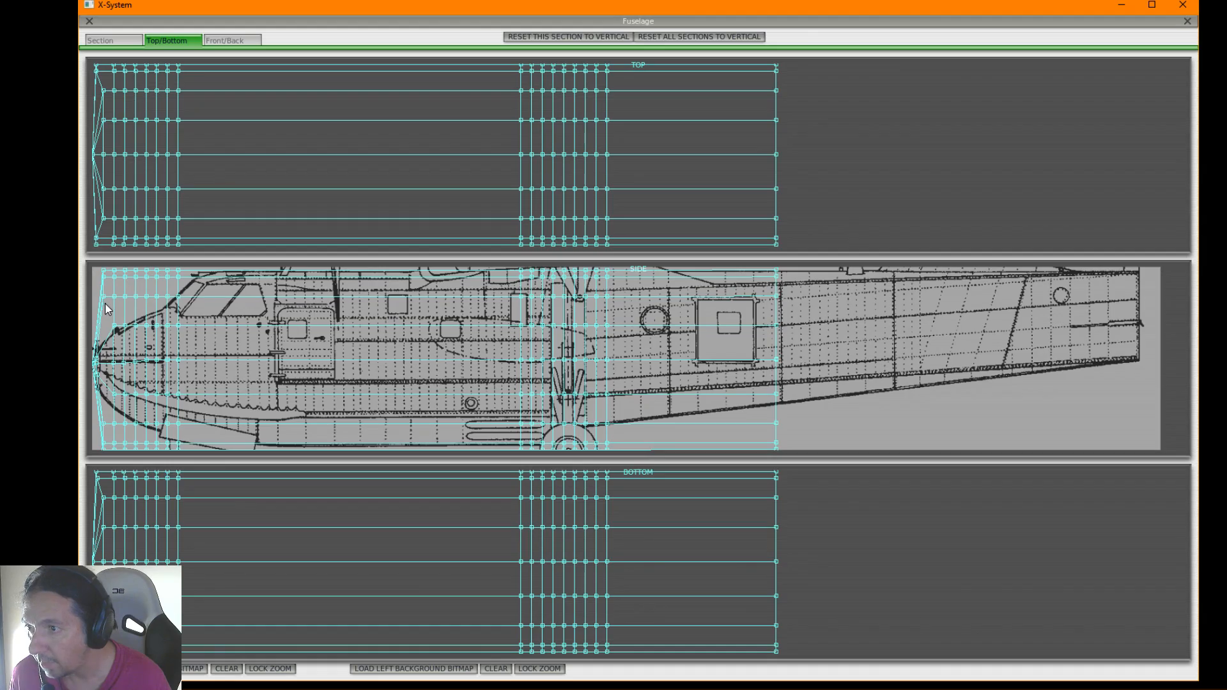
Nudge the second station's upper side-view point onto the nose outline and pull its inner top-view points toward the centreline
scroll(105, 303, "up", 8)
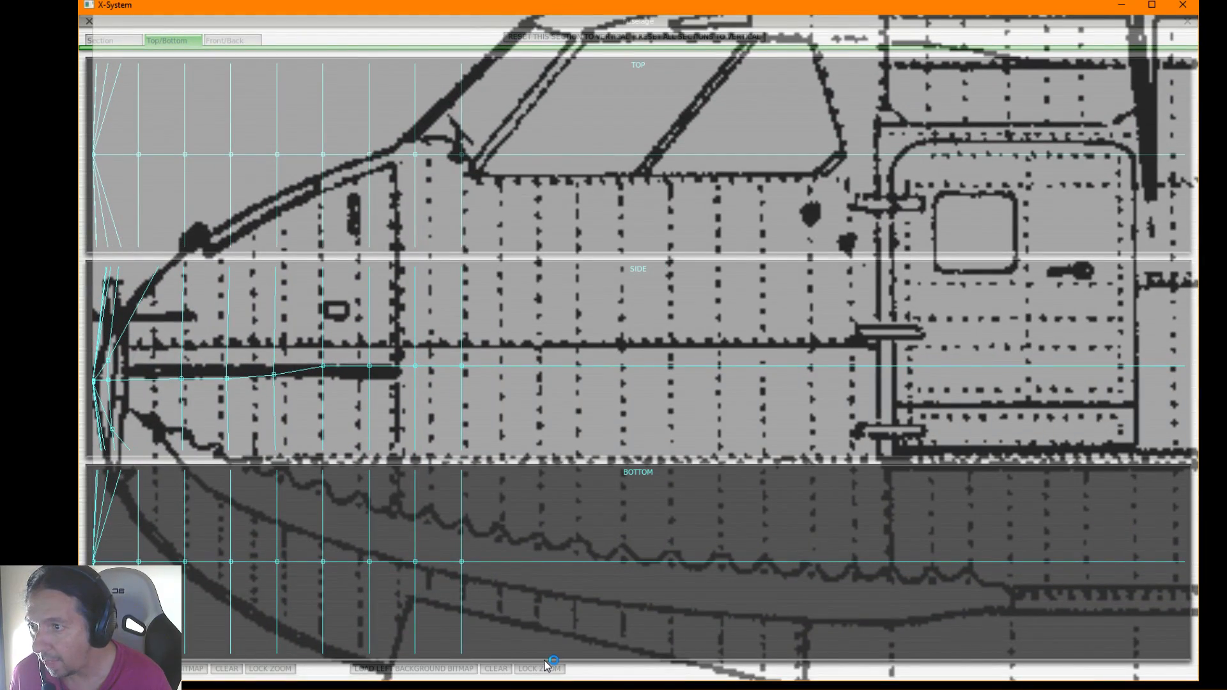
scroll(273, 473, "down", 10)
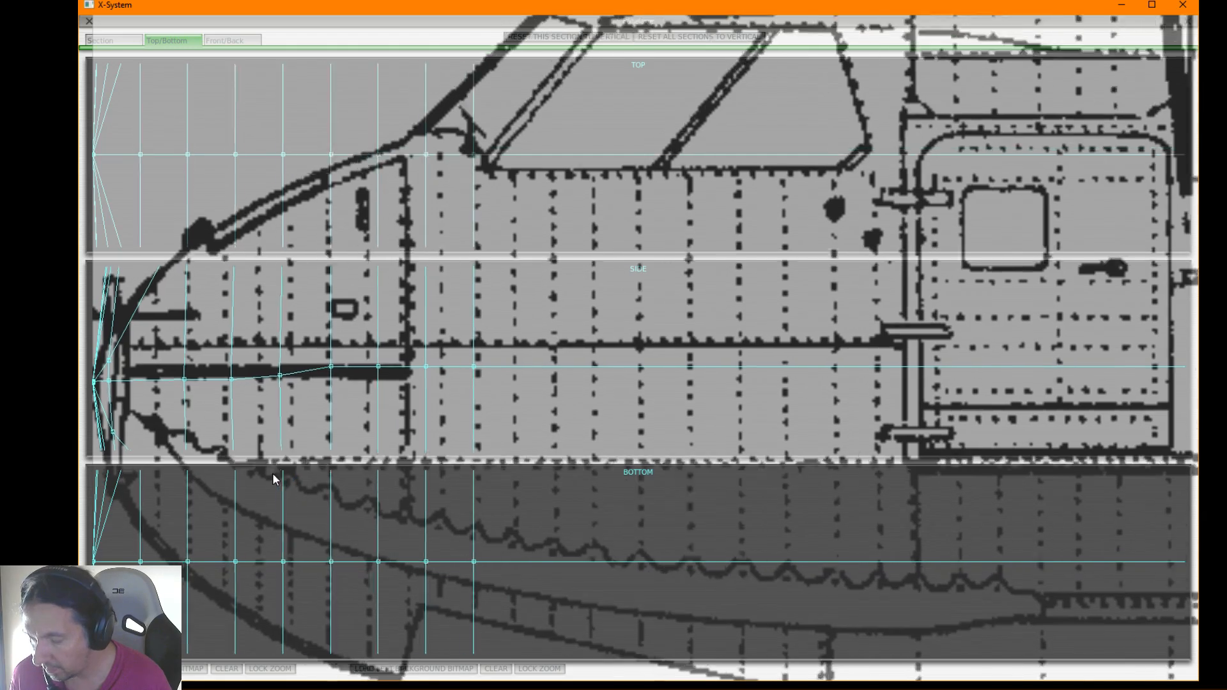
scroll(138, 308, "down", 5)
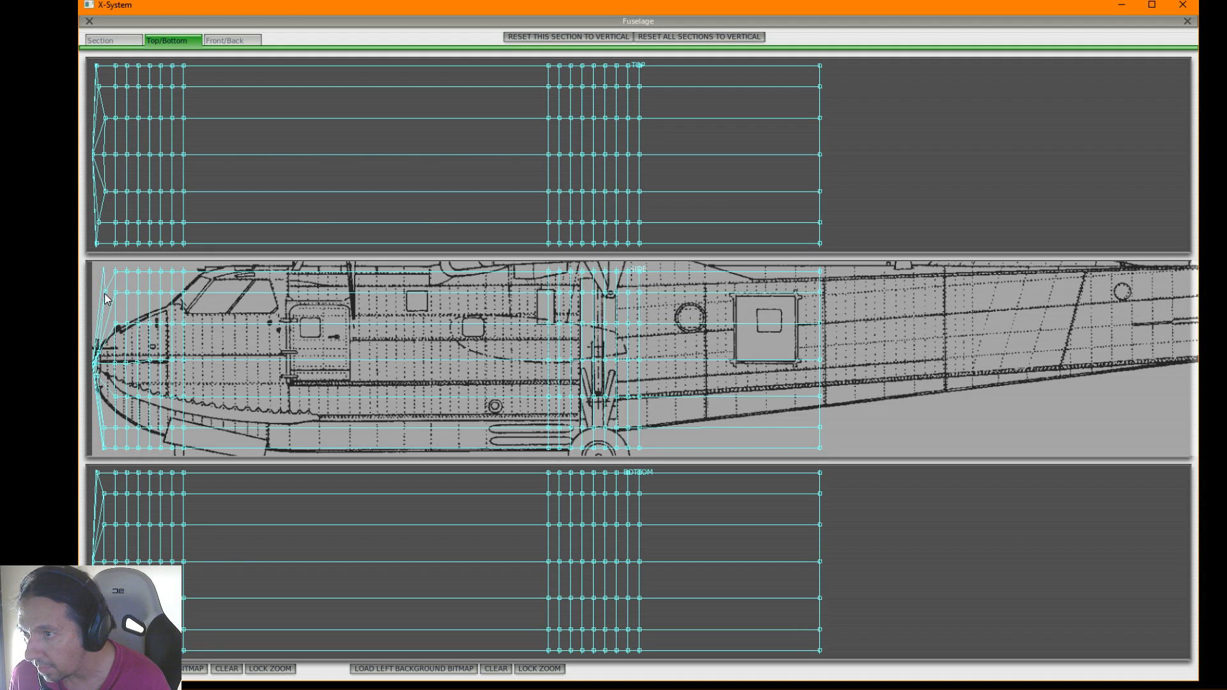
left_click_drag(103, 346, 101, 345)
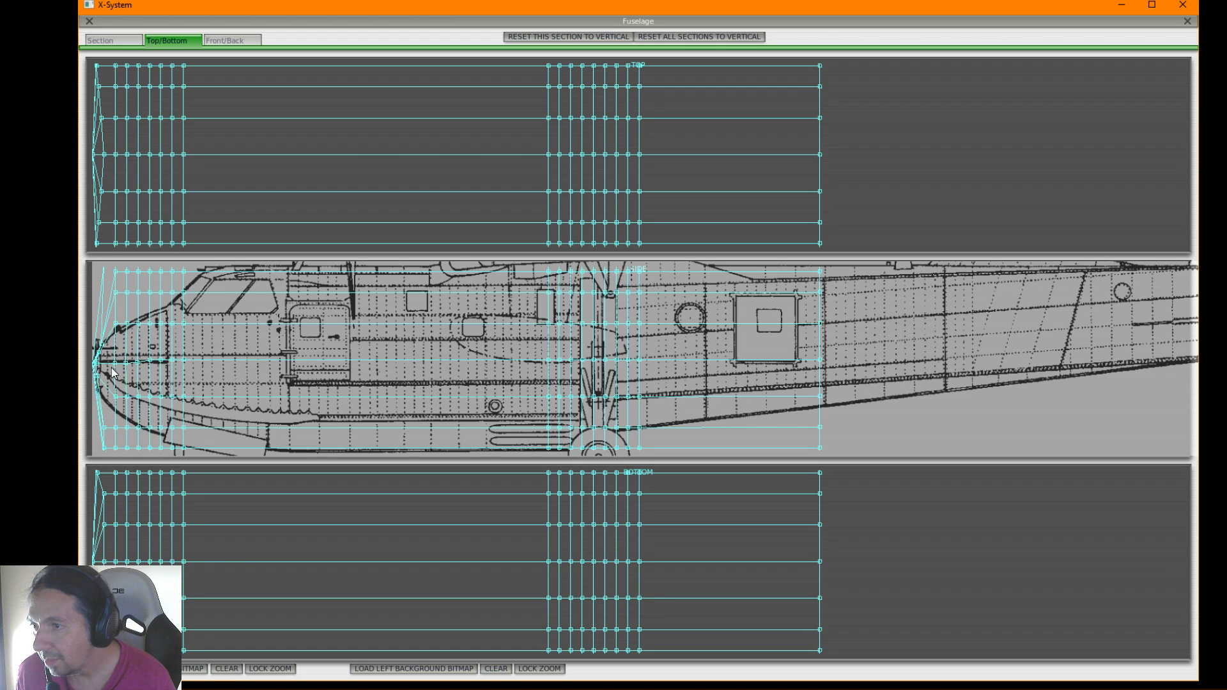
left_click_drag(102, 118, 103, 142)
left_click_drag(99, 89, 104, 130)
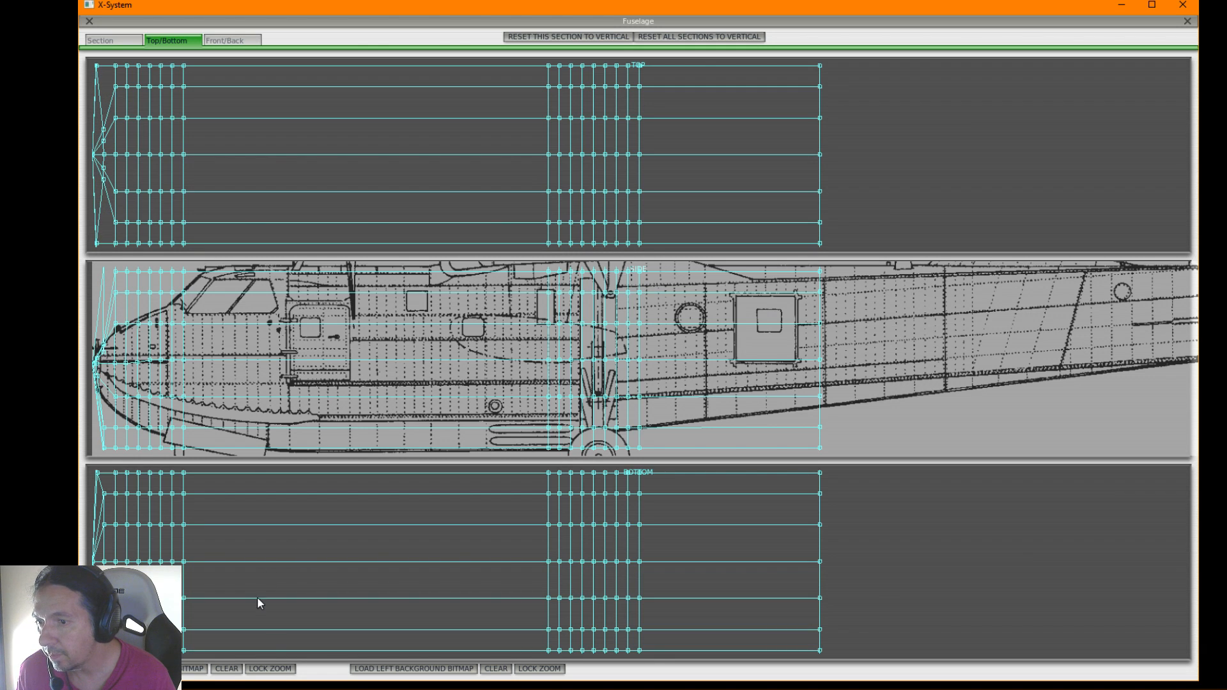
Pull the second station's outer top-view points in toward the centreline, and nudge its side node in the cross-section view
left_click_drag(96, 77, 103, 117)
left_click_drag(96, 65, 99, 91)
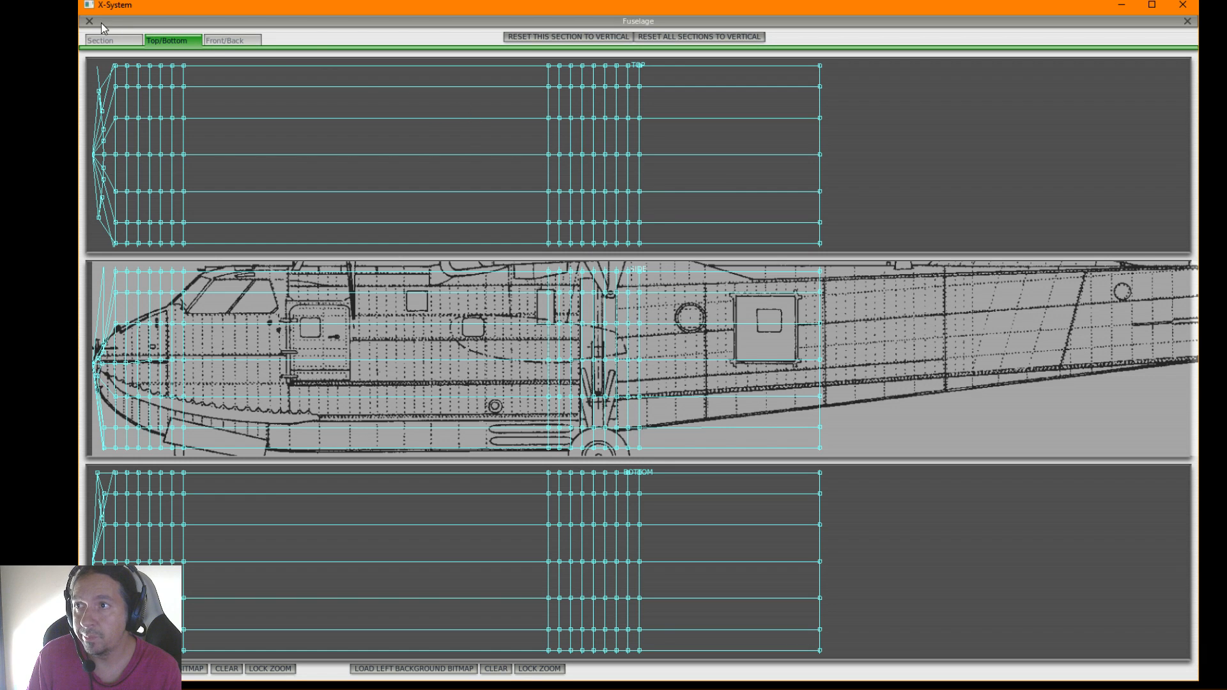
left_click(110, 41)
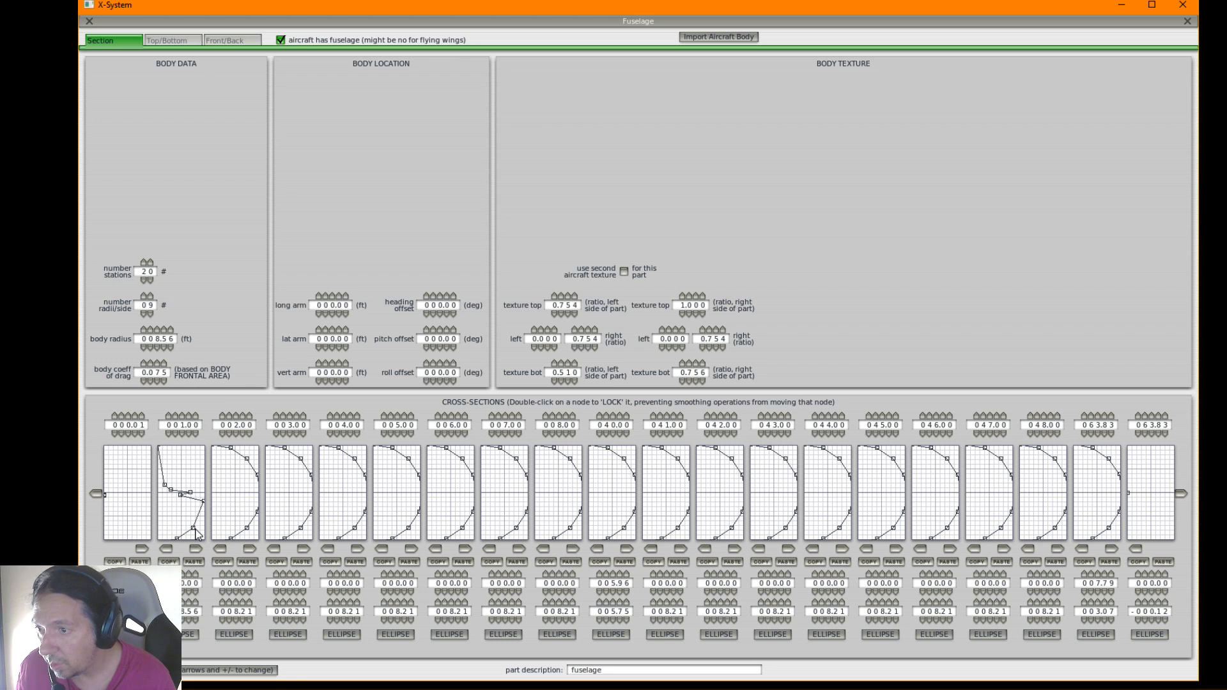
left_click(197, 485)
key("minus")
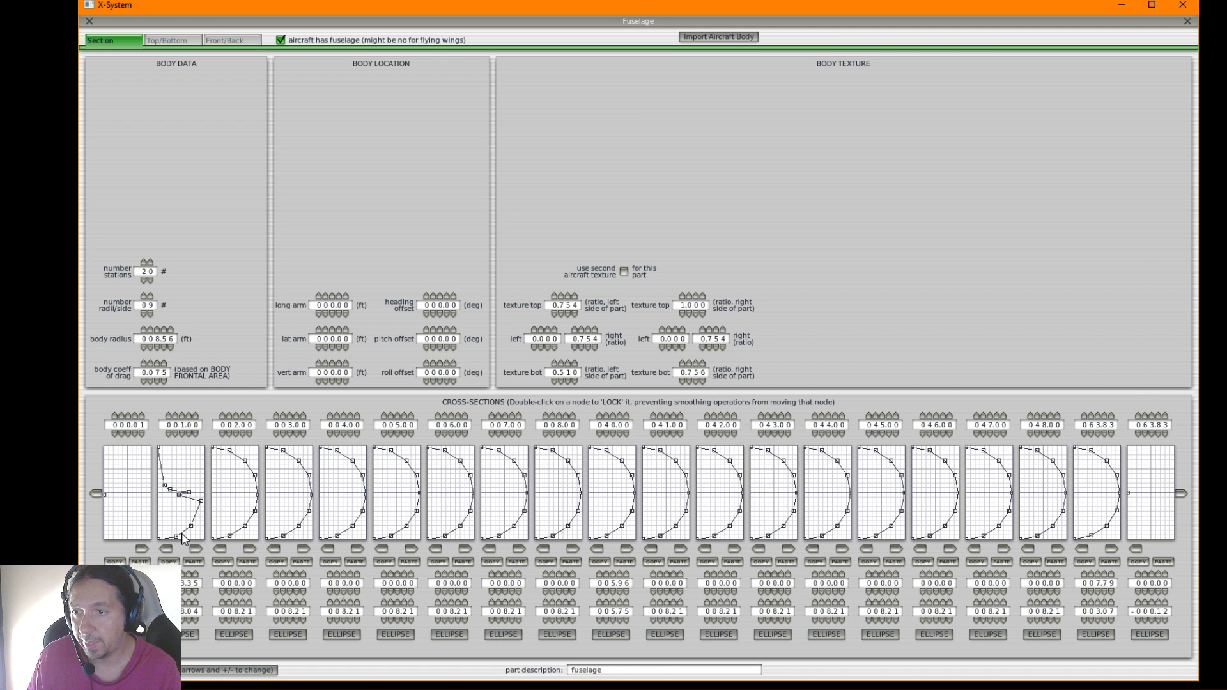
key("alt+Tab")
key("alt+Tab")
key("alt+Tab")
left_click(636, 435)
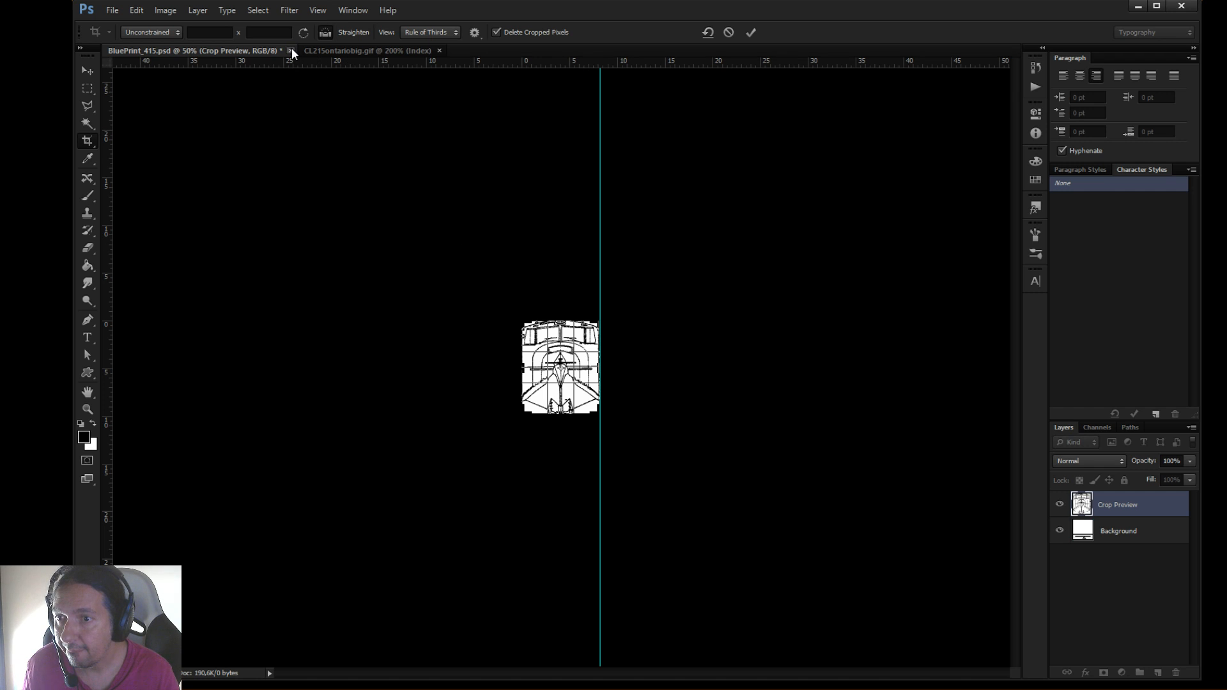
left_click(114, 11)
mouse_move(138, 13)
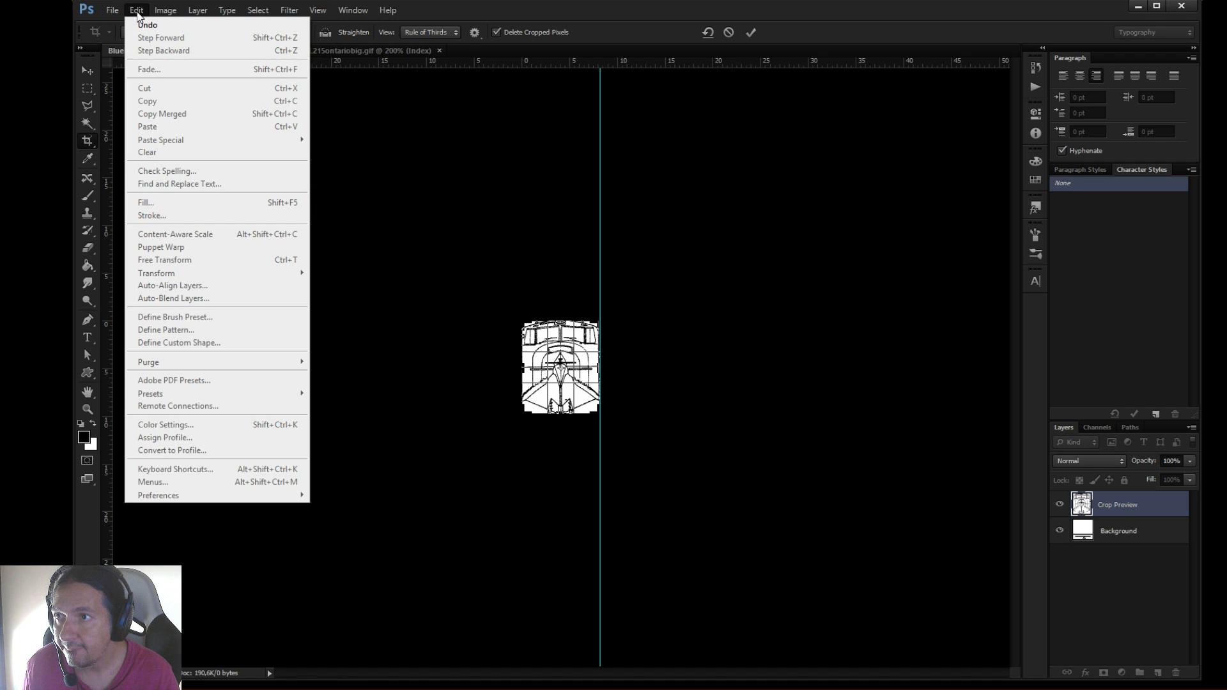
left_click(349, 123)
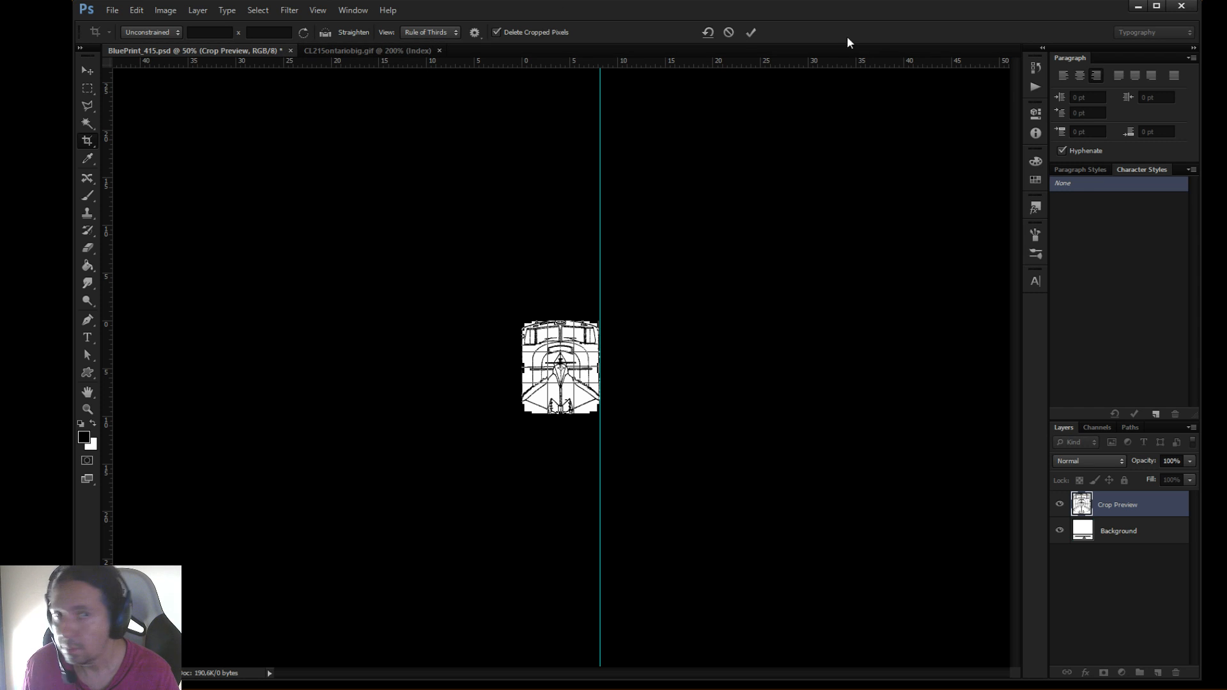
left_click(1131, 8)
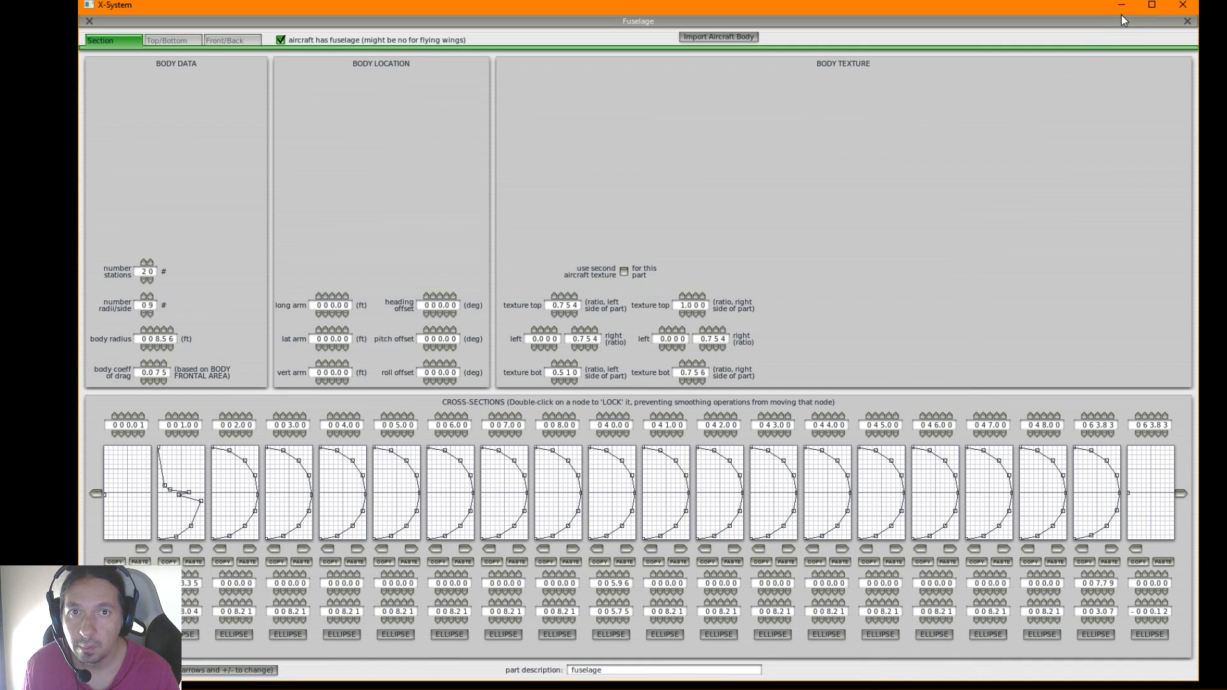
left_click(1121, 13)
left_click_drag(786, 87, 732, 181)
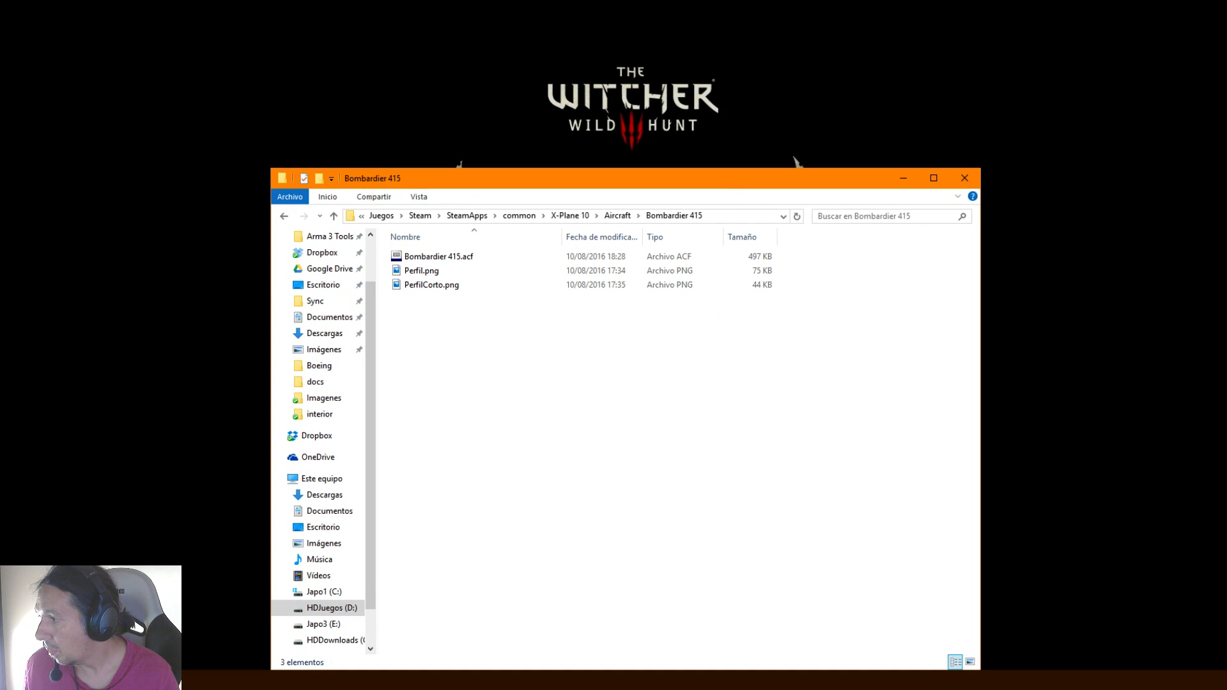
Switch to Photoshop, discard the pending crop, and close BluePrint_415.psd without saving changes
left_click(103, 679)
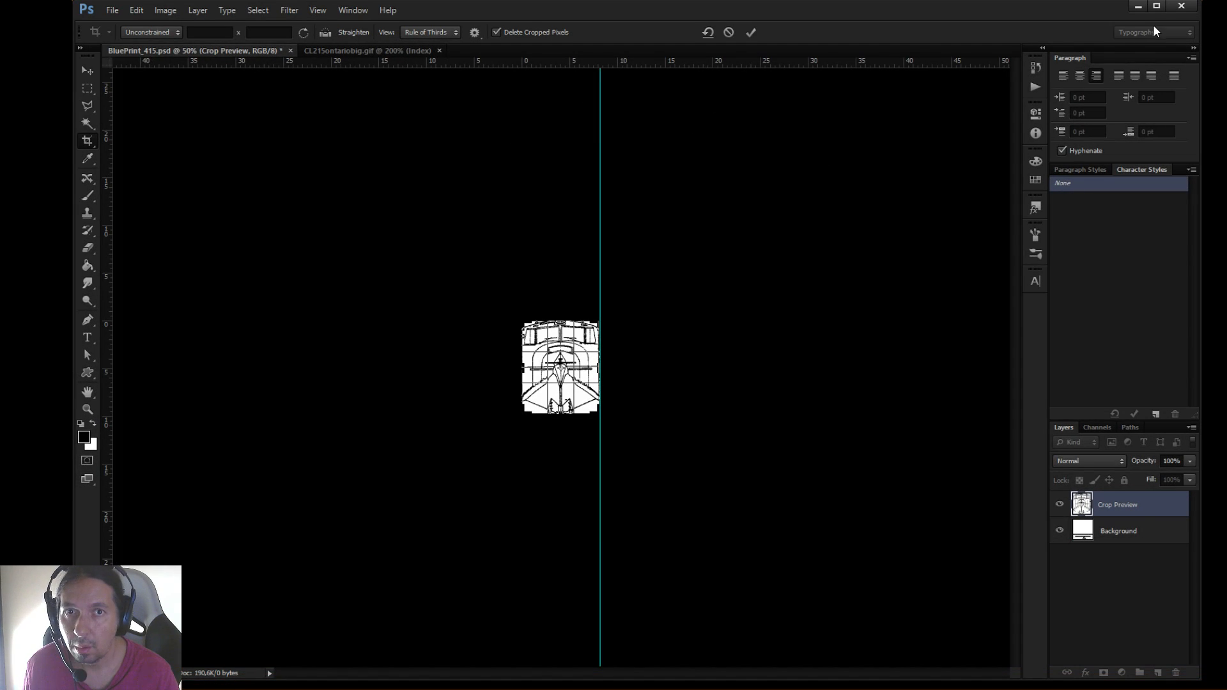
left_click(1183, 6)
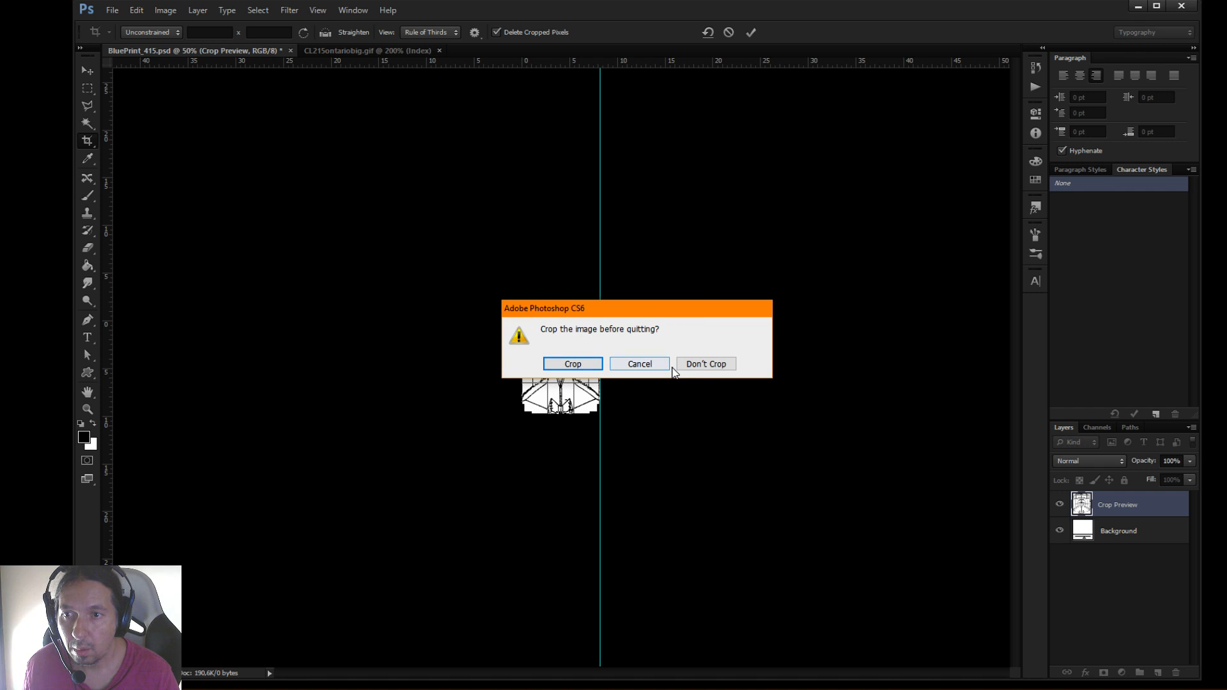
left_click(643, 371)
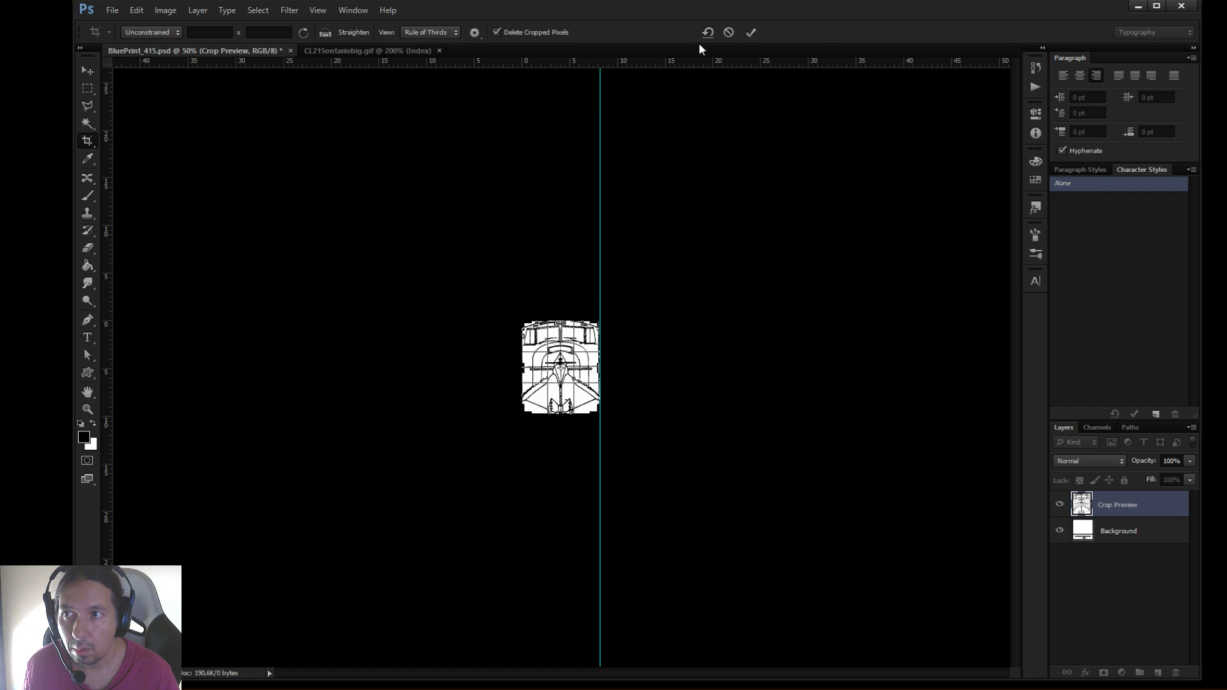
left_click(1182, 6)
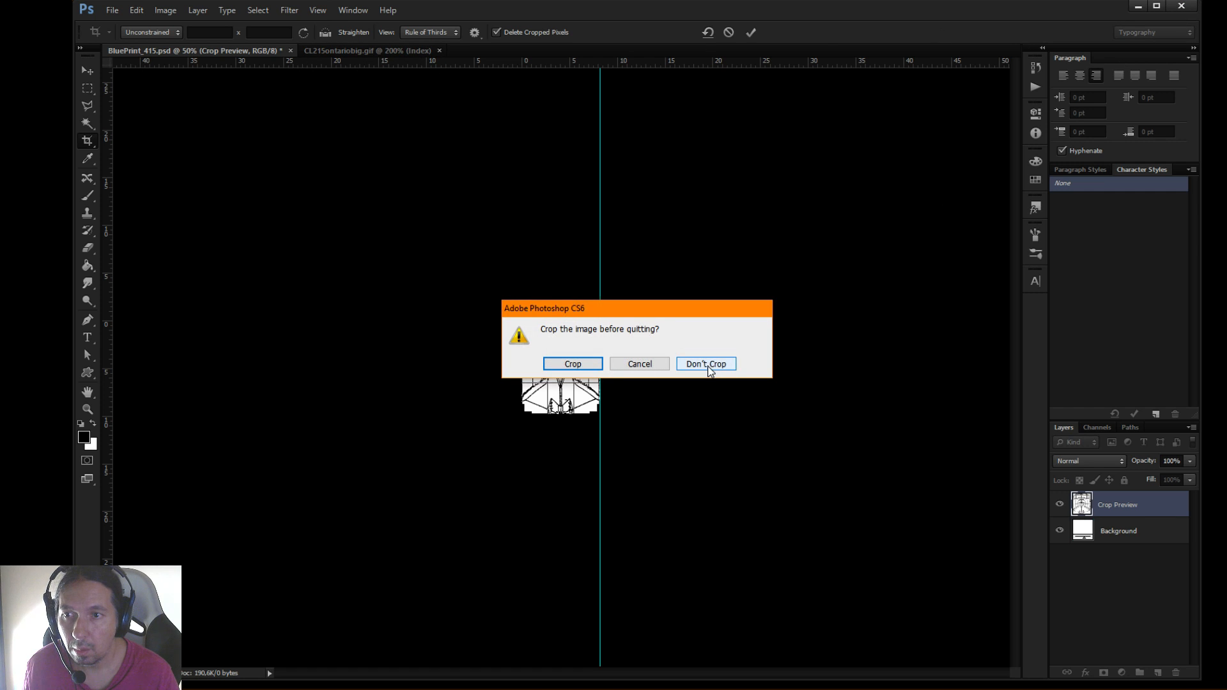
left_click(707, 364)
left_click(696, 364)
left_click(273, 51)
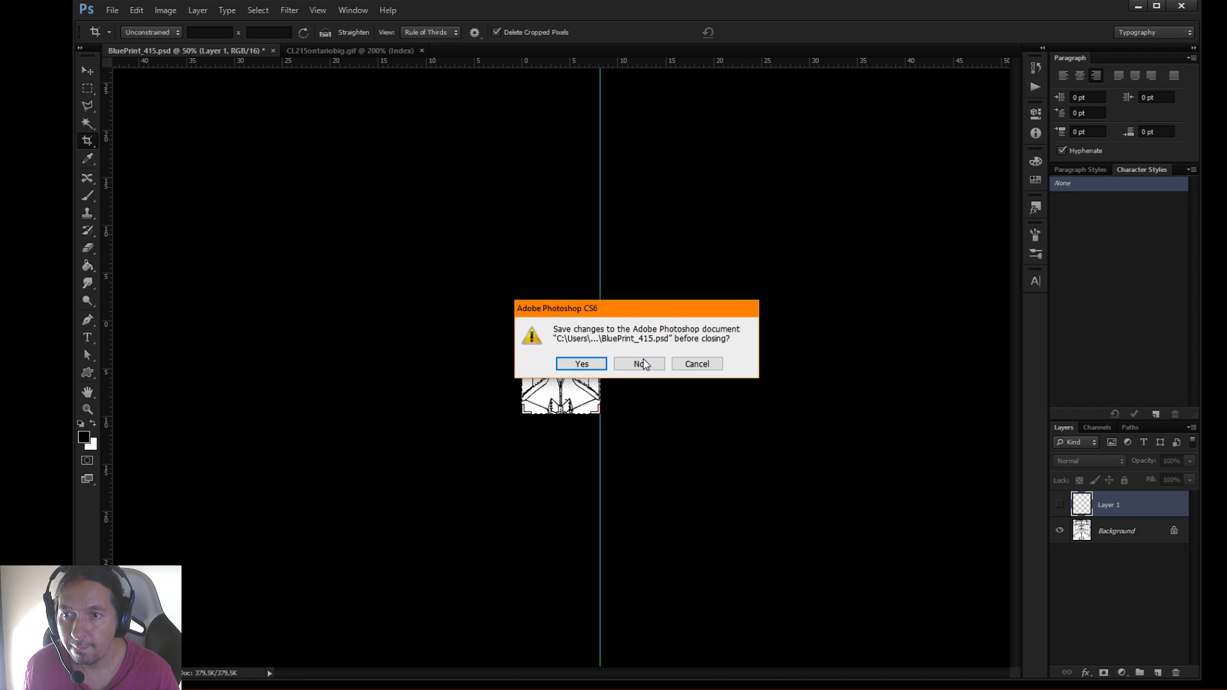
left_click(641, 361)
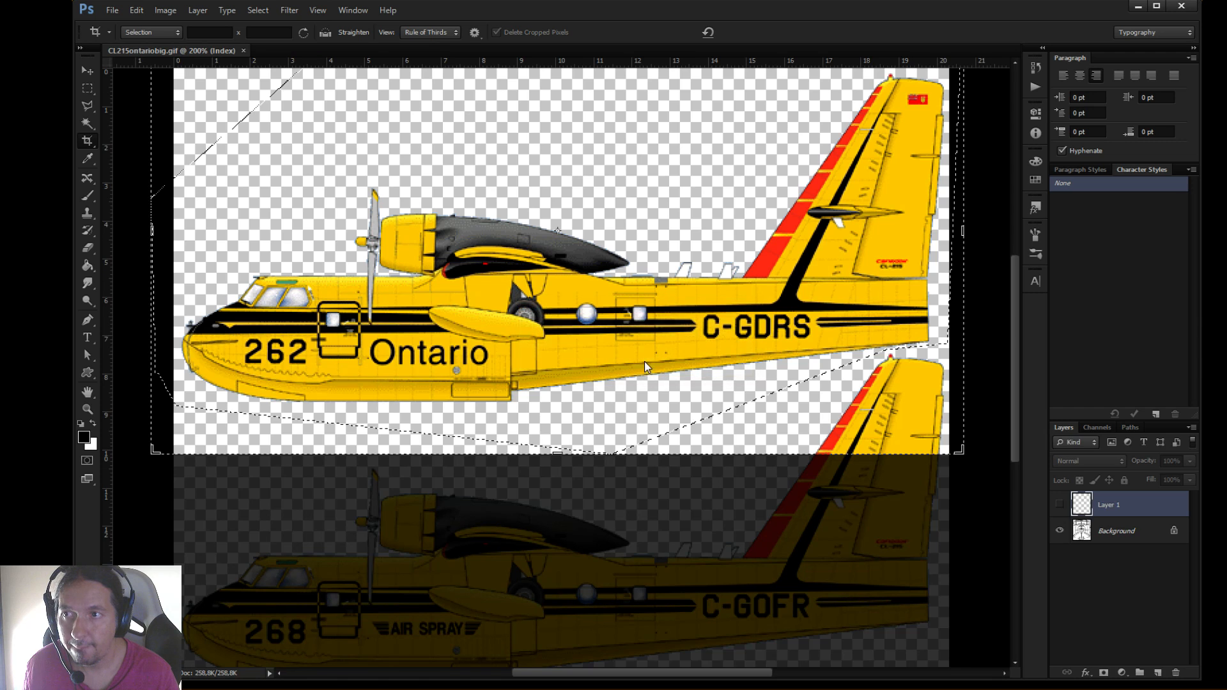
Open the original BluePrint_415.gif from the Imagenes folder reached through the Canadair CL415 Dropbox shortcut
left_click(114, 11)
left_click(132, 40)
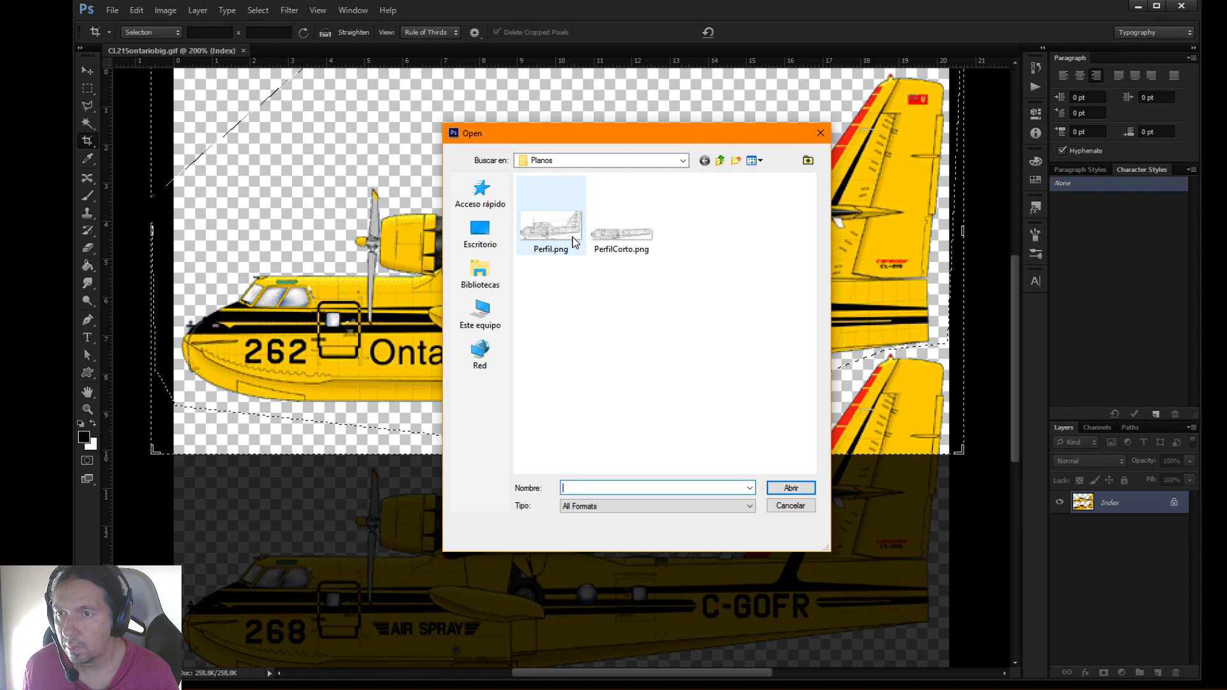
left_click(721, 161)
left_click(720, 161)
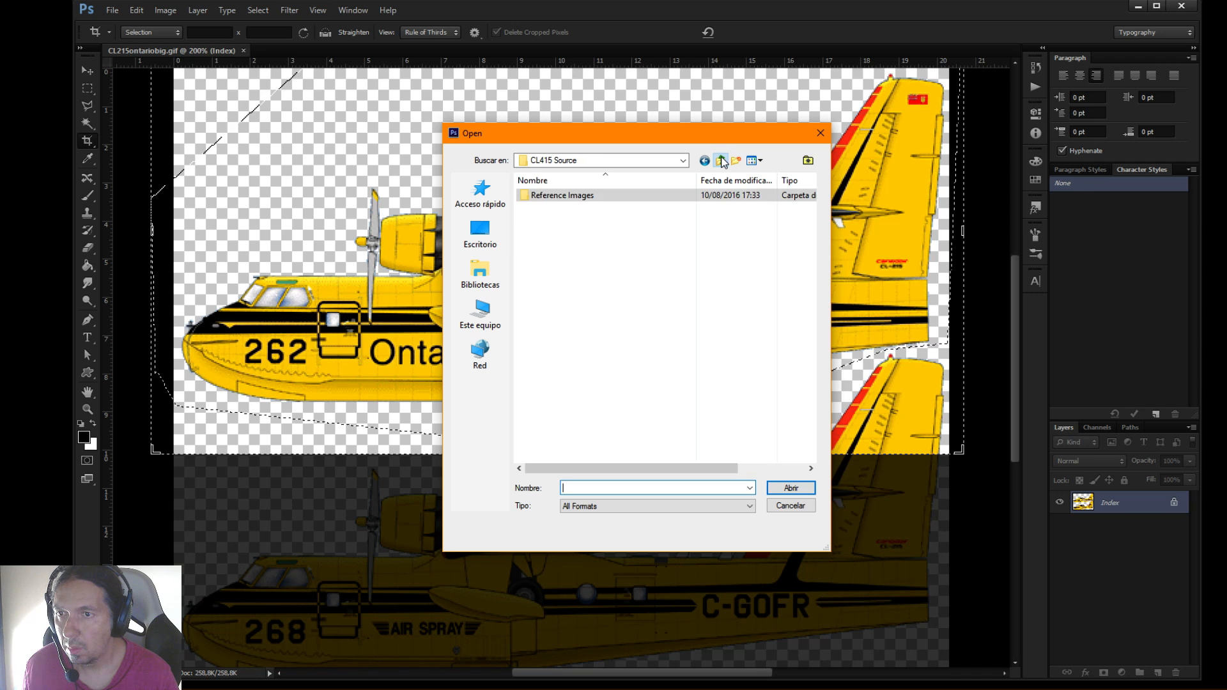
left_click(721, 161)
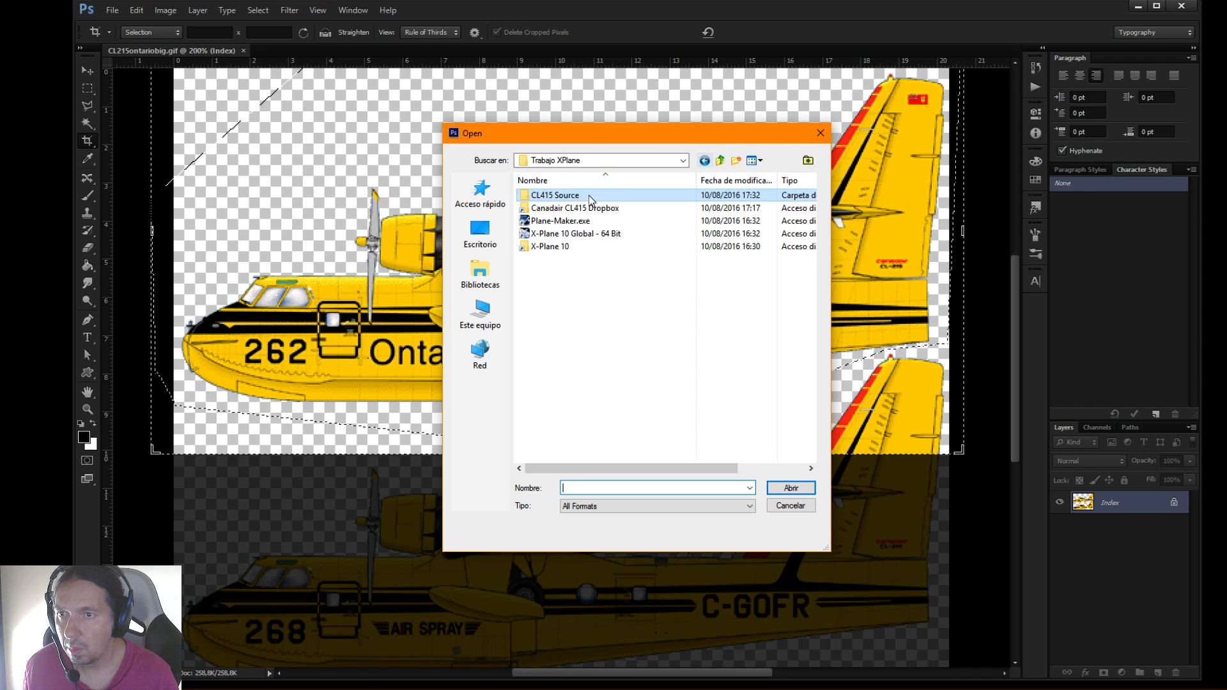
left_click(581, 209)
double_click(581, 209)
double_click(562, 207)
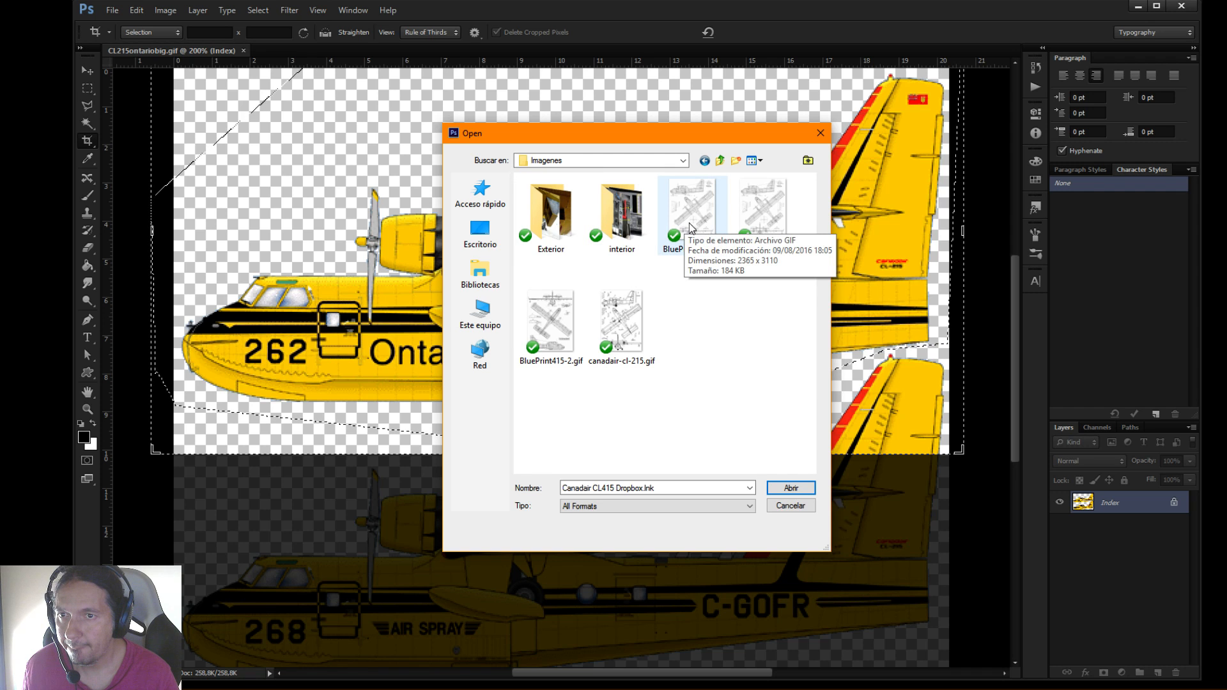
double_click(685, 229)
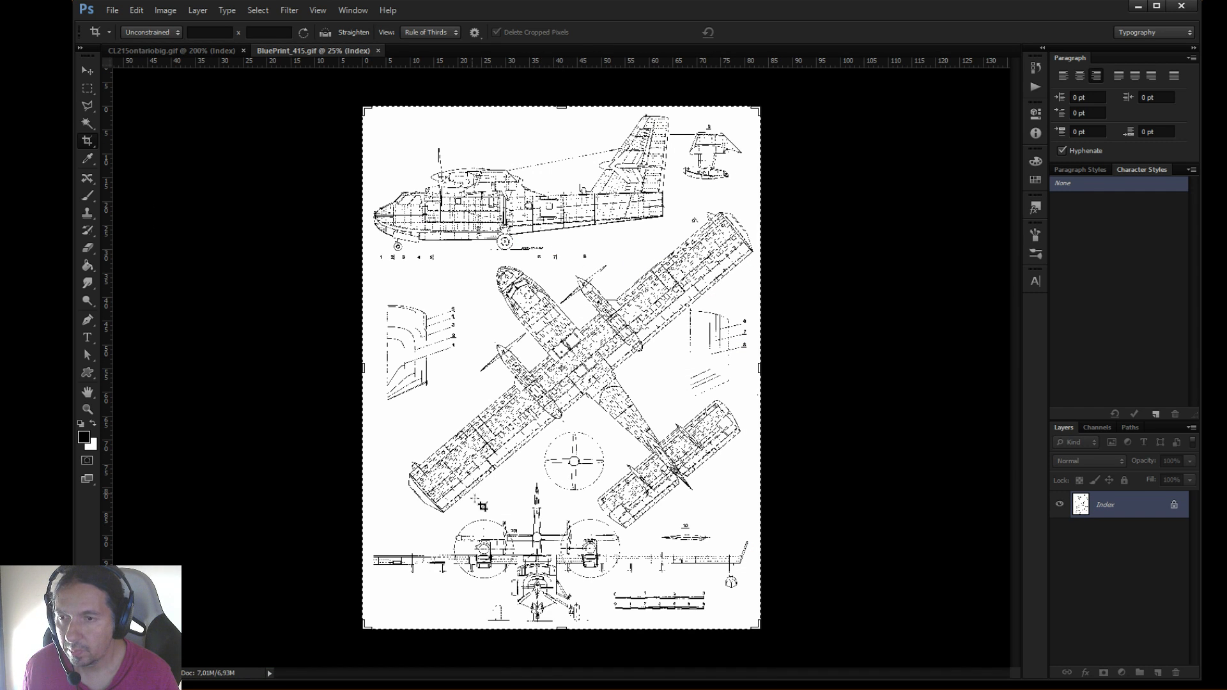
Examine the aircraft's front view on the blueprint up close for the fuselage and nose cross-section shape
left_click(92, 406)
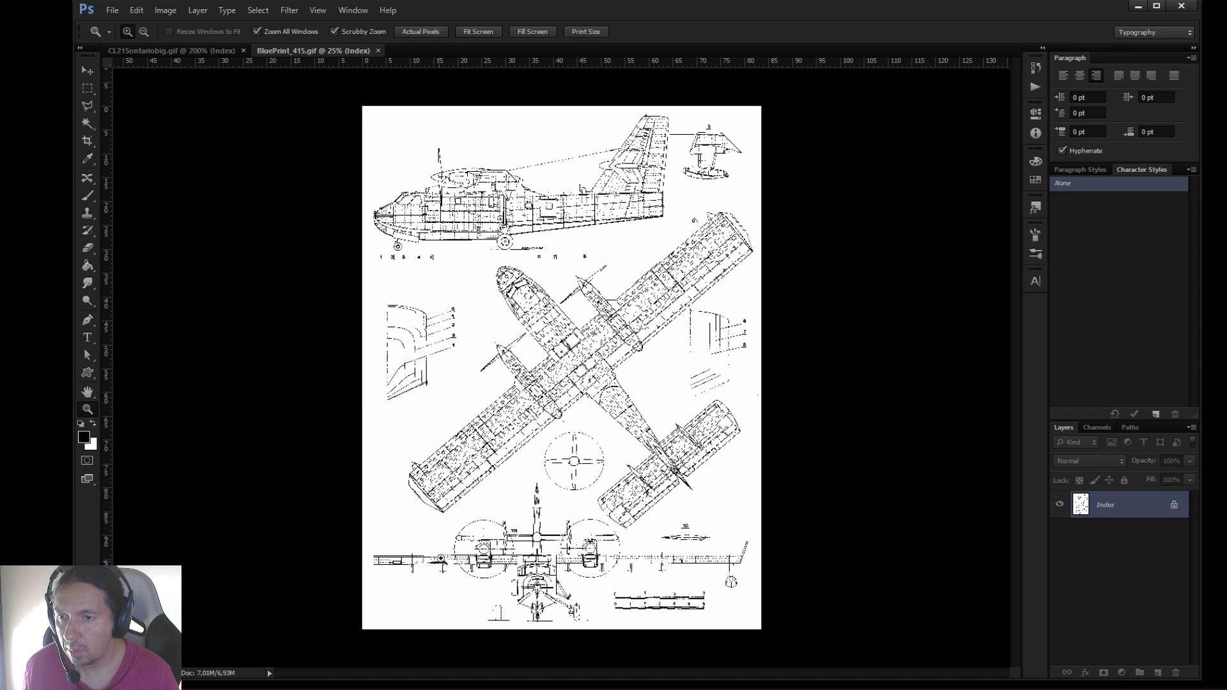
left_click(513, 596)
left_click(528, 600)
left_click(540, 596)
left_click_drag(762, 172, 684, 481)
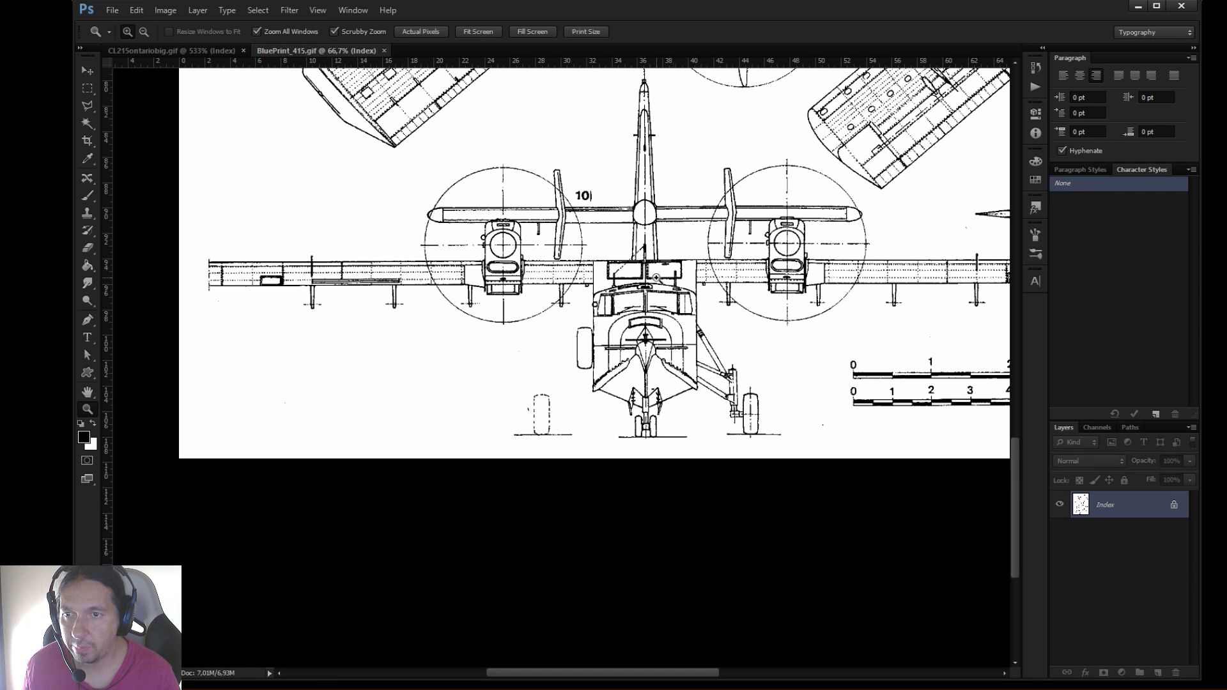
Switch to Plane-Maker and move the second station's cross-section nodes outward into a full half-outline with near-vertical sides and an angled lower corner
key("alt+Tab")
key("Tab")
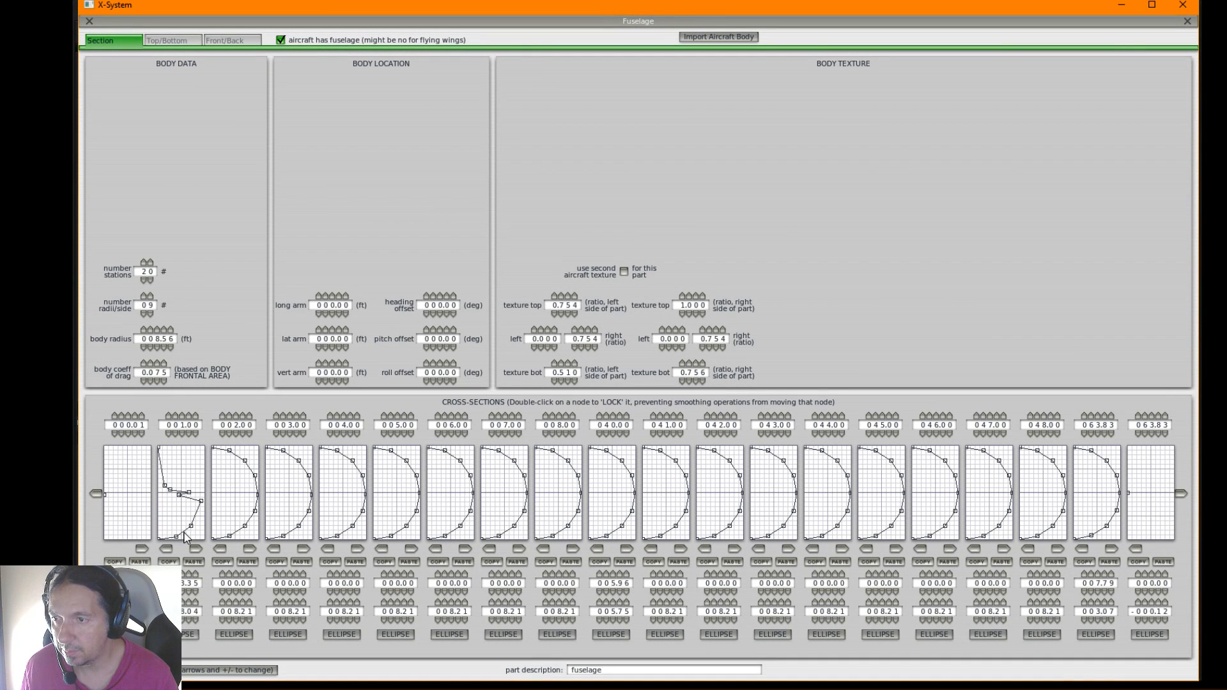
left_click_drag(176, 537, 192, 457)
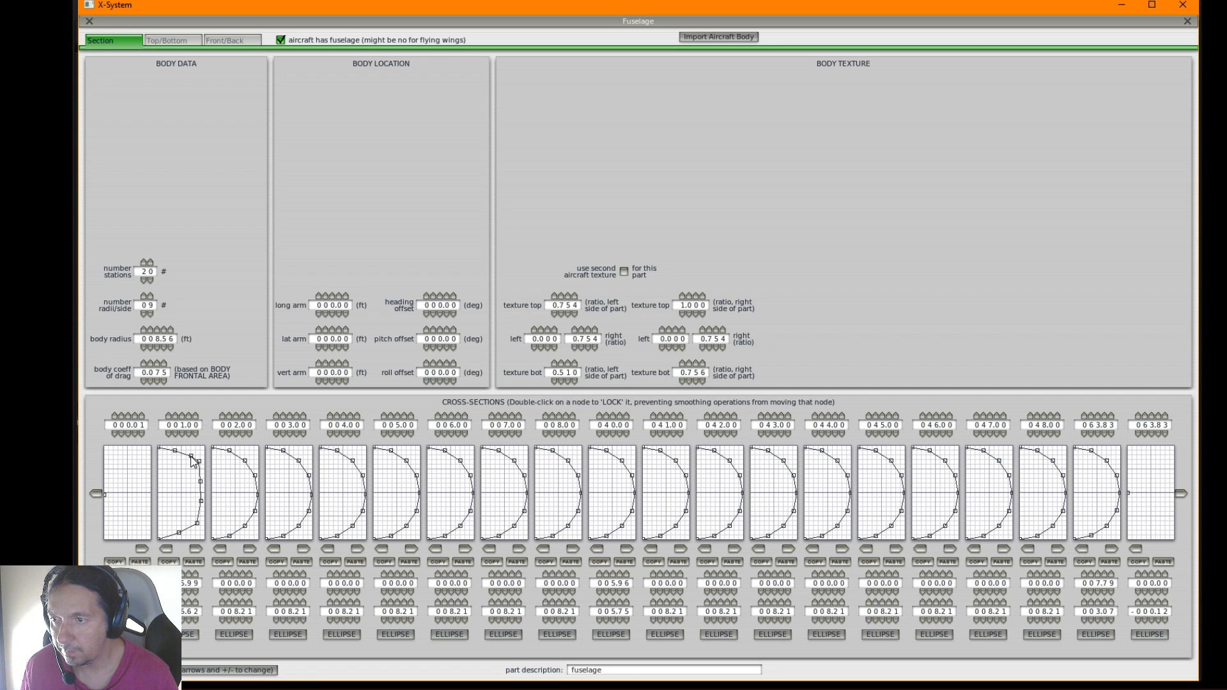
left_click(202, 481)
left_click_drag(201, 481, 202, 482)
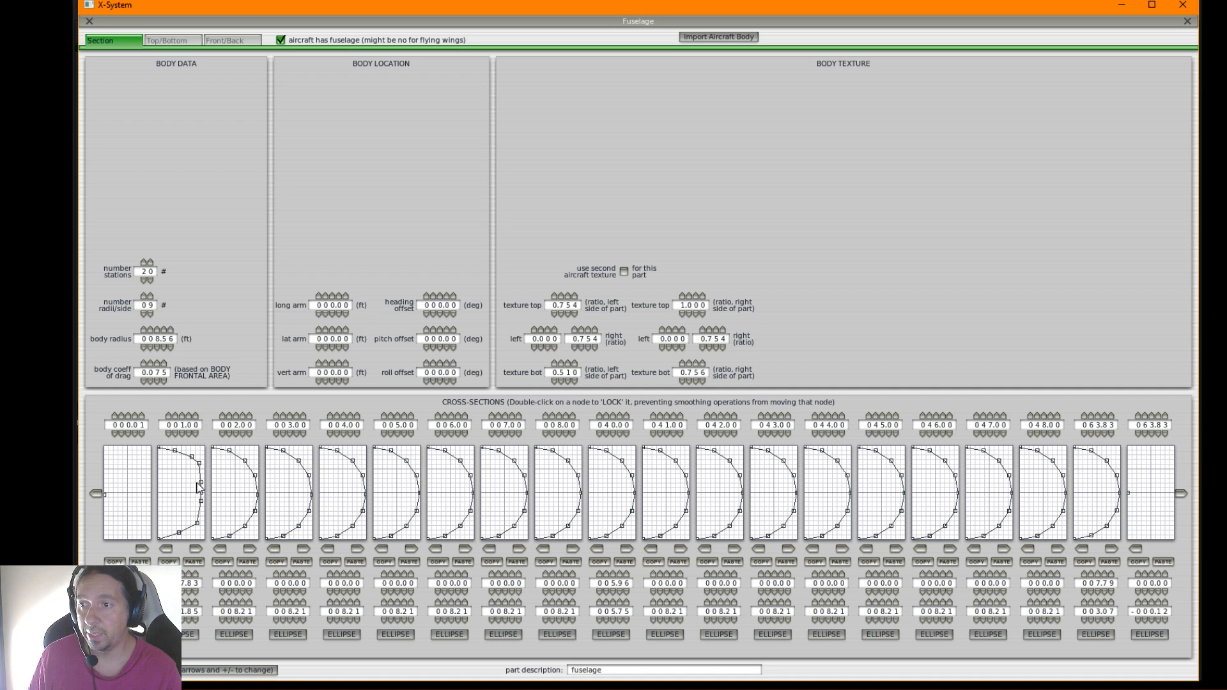
left_click(177, 533)
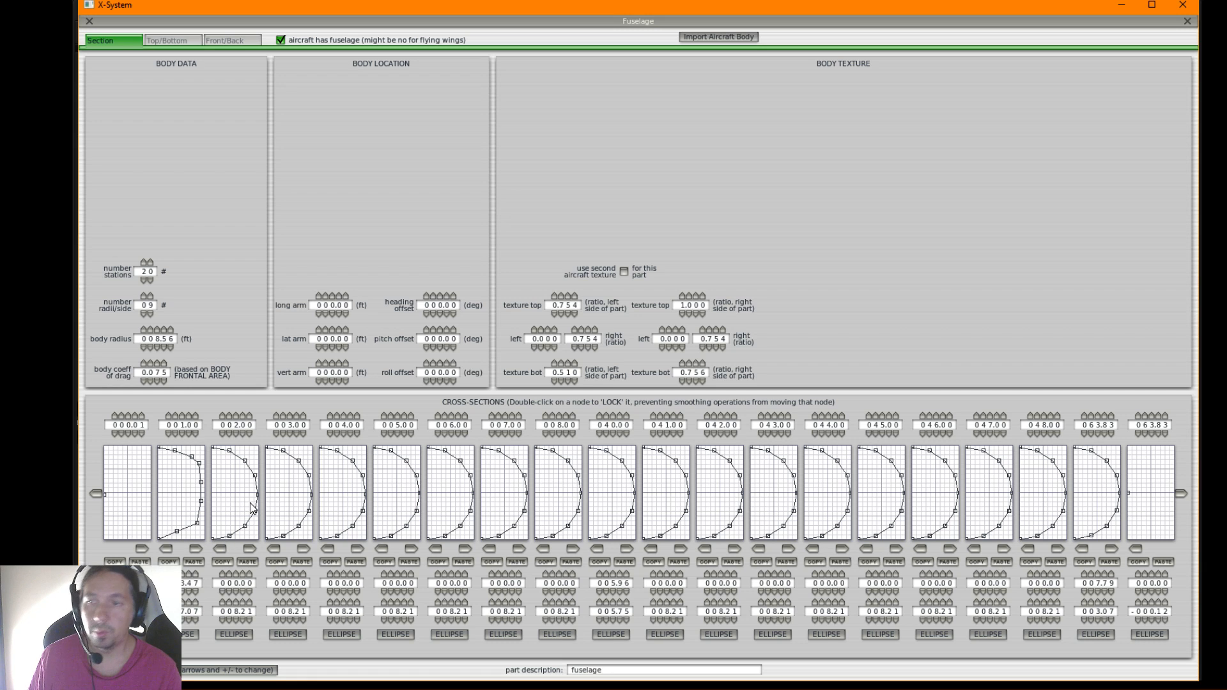
left_click_drag(197, 524, 201, 522)
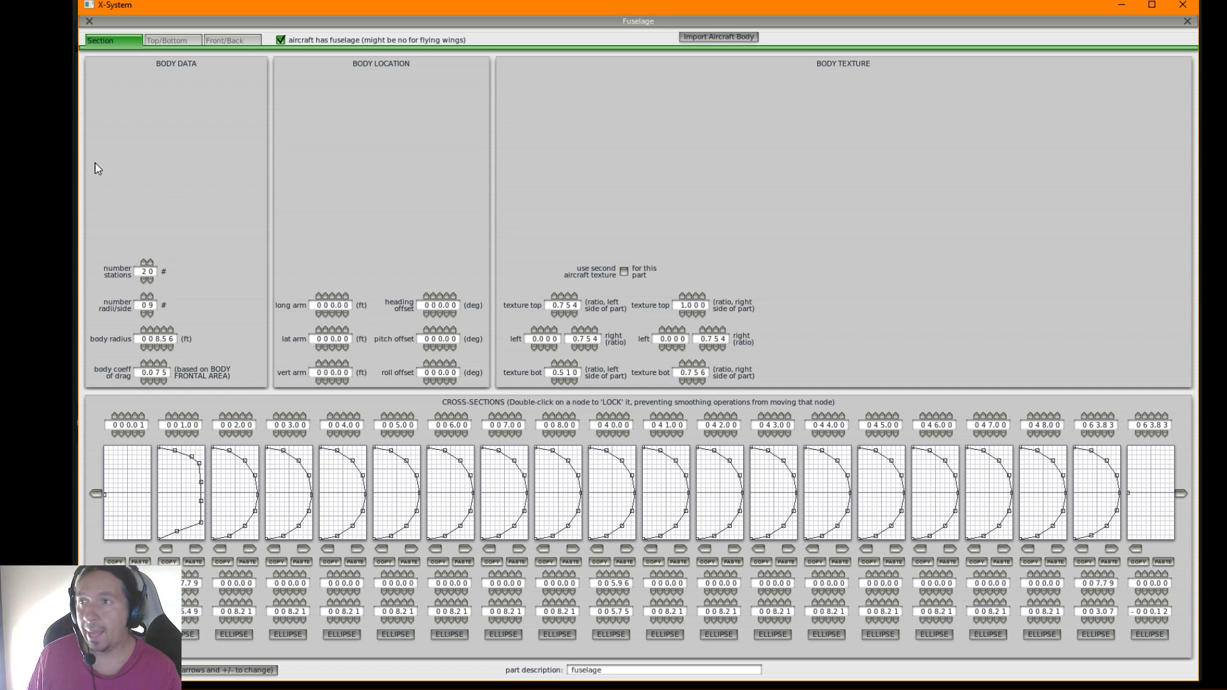
Close the fuselage editor and save the Bombardier 415 aircraft file
left_click(88, 21)
left_click(134, 24)
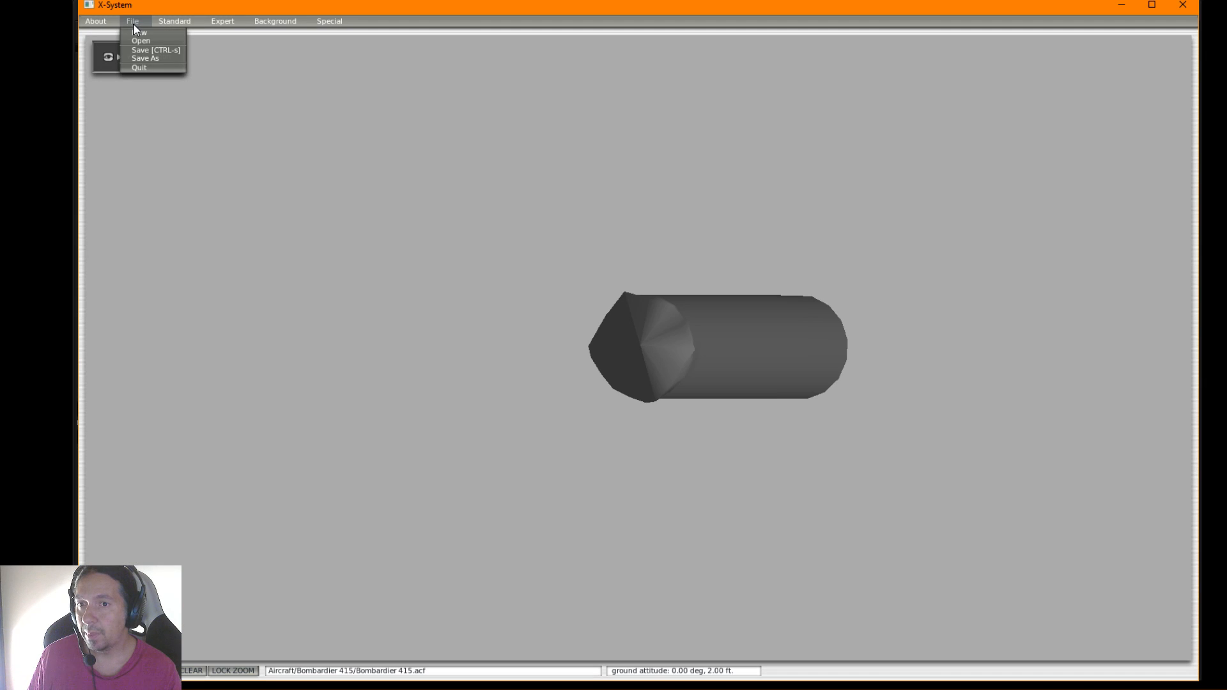
left_click(144, 50)
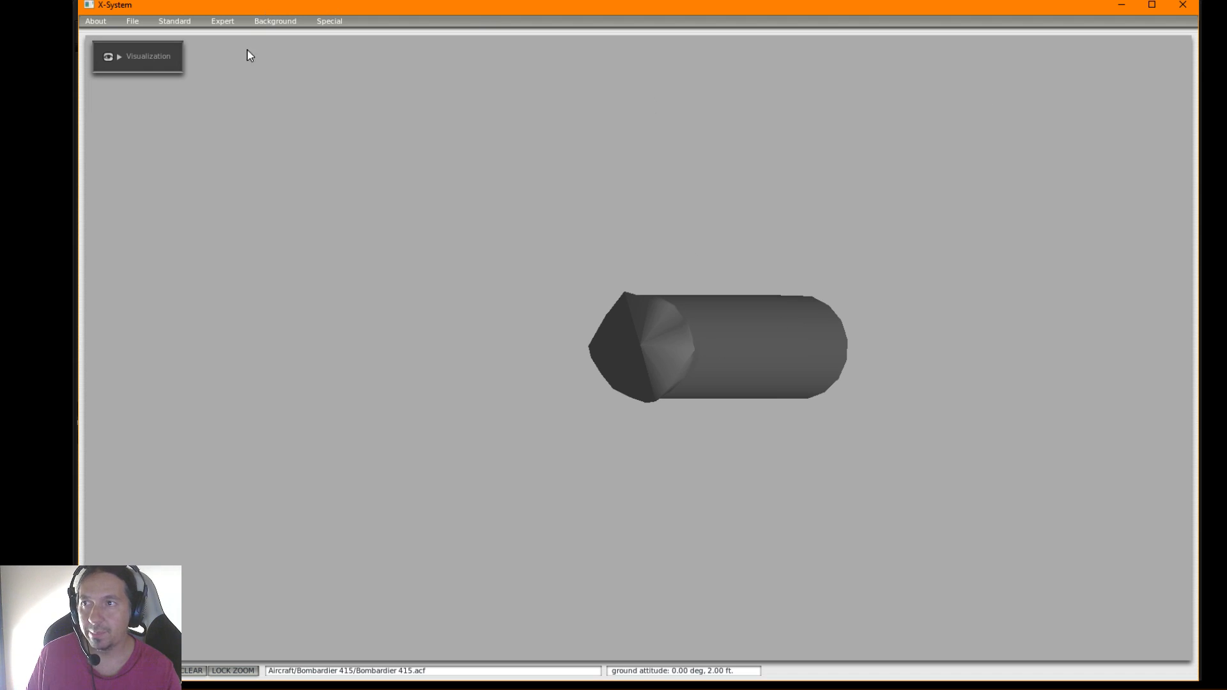
left_click(133, 21)
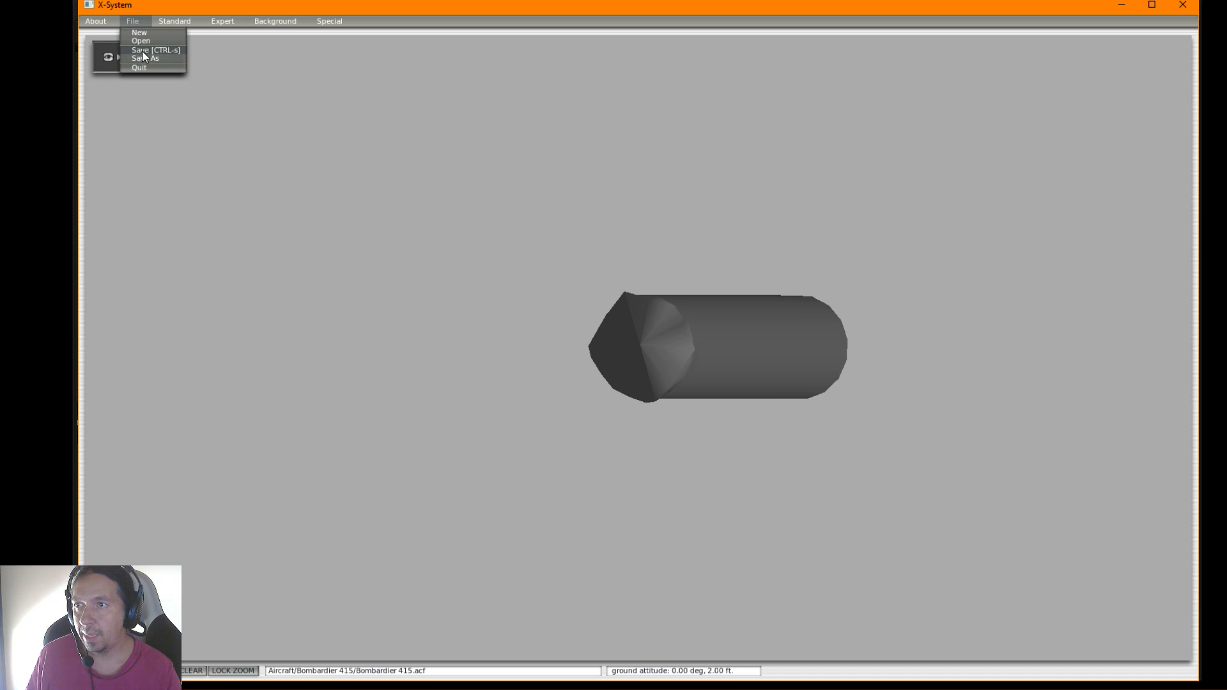